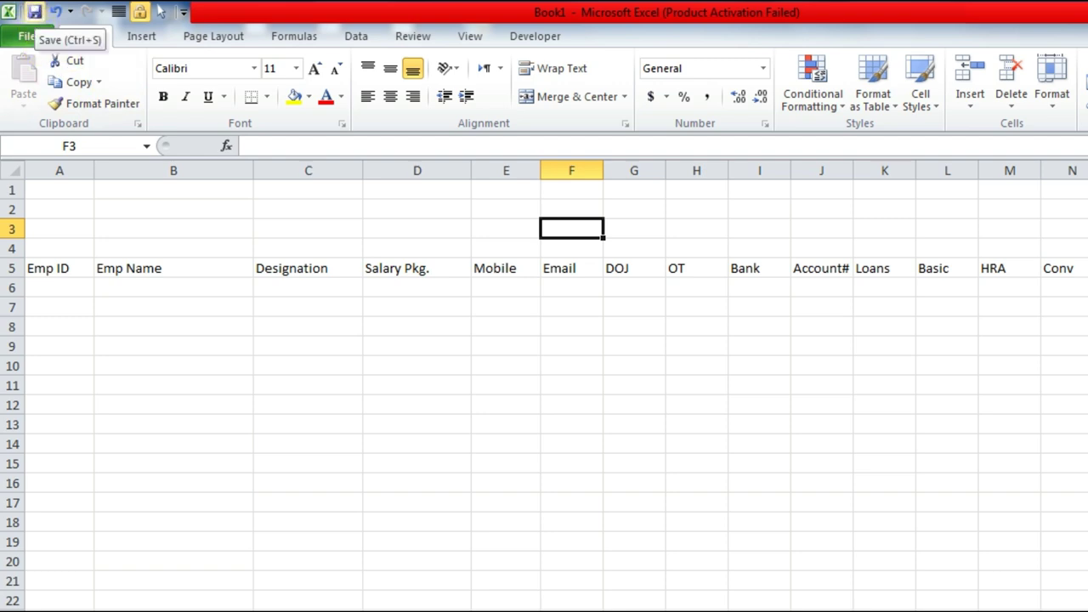
Save the workbook to the Desktop as macro-enabled 'employee entry userform.xlsm'
click(34, 12)
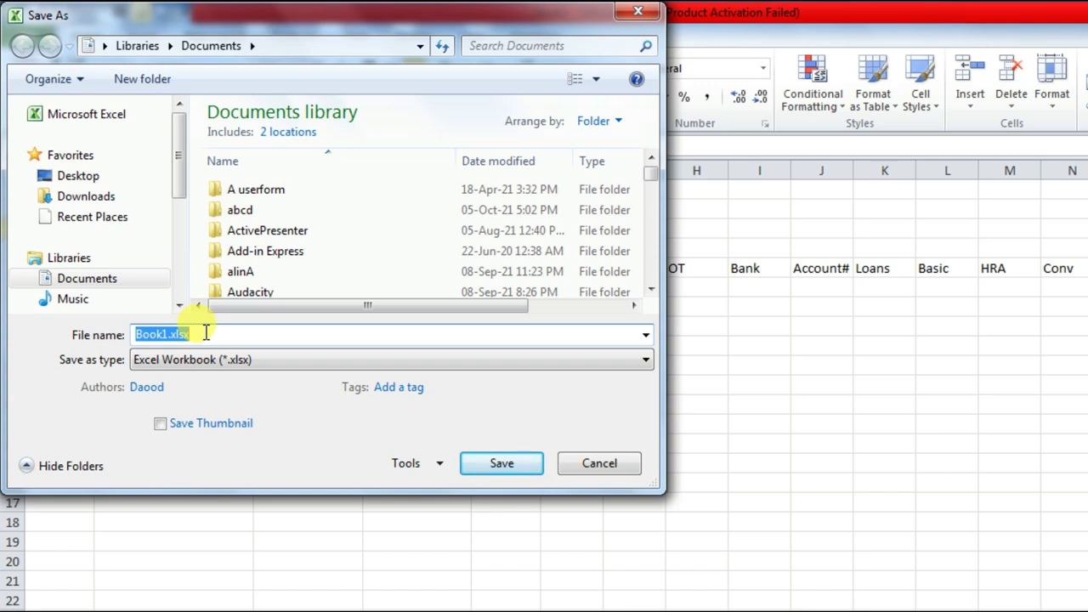
text(employee )
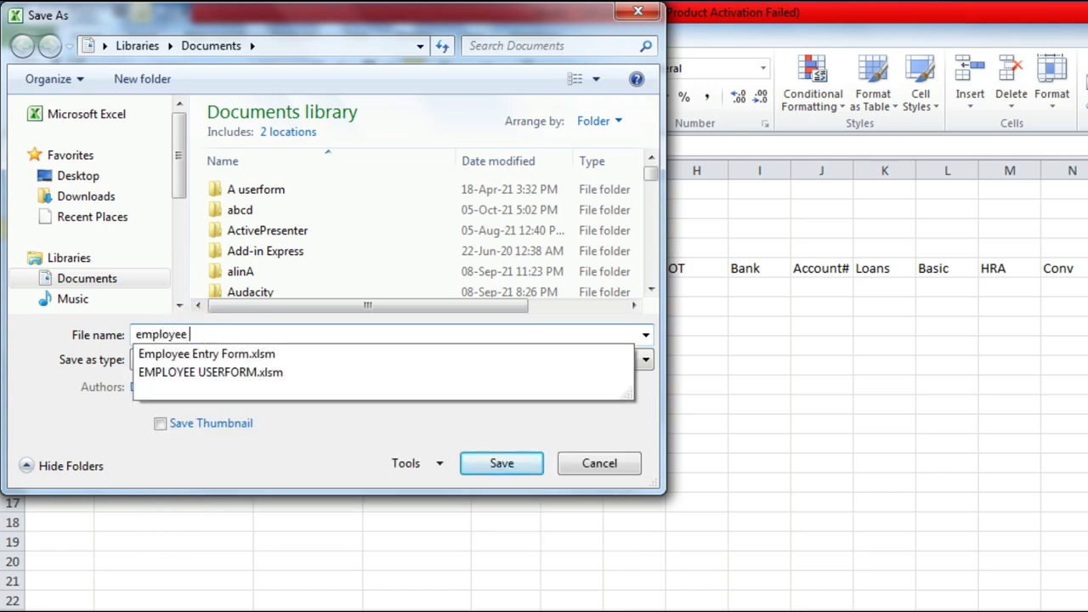
text(form)
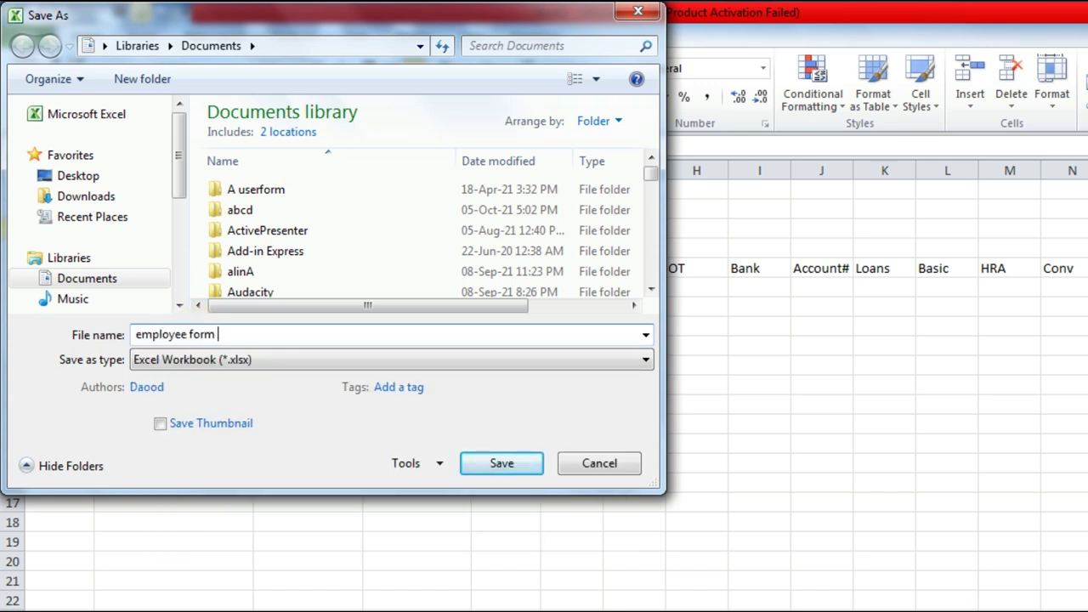
text( en)
key(BackSpace)
key(BackSpace)
key(BackSpace)
key(BackSpace)
key(BackSpace)
key(BackSpace)
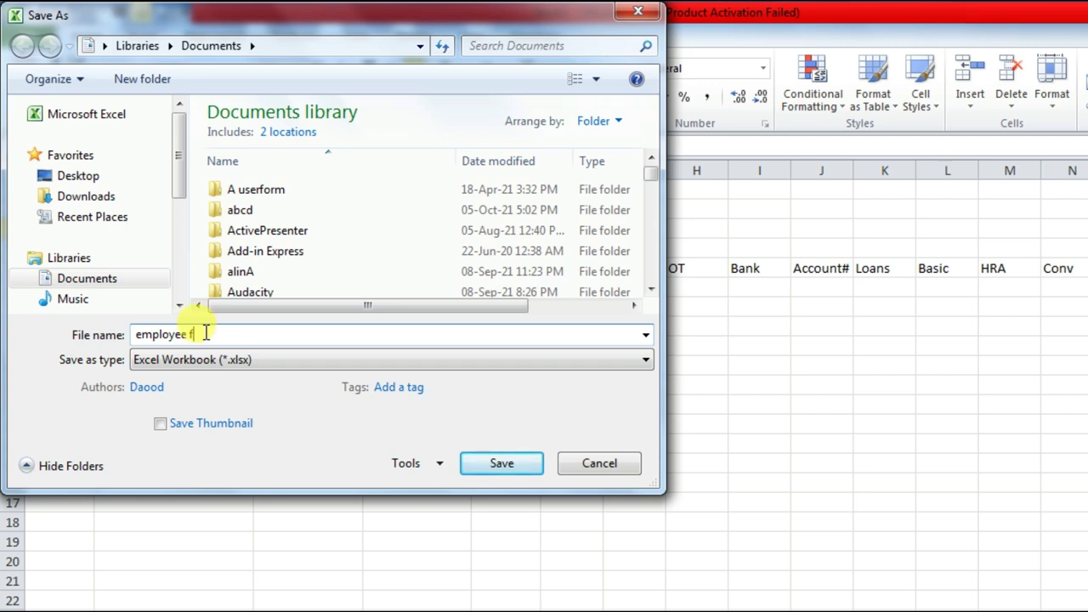
text(entry userf)
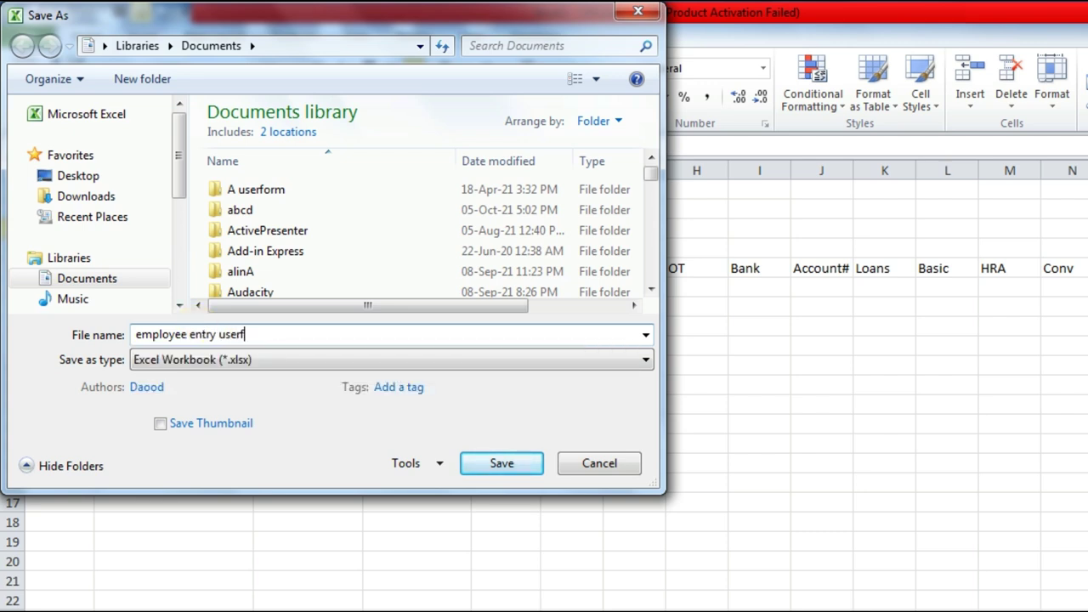
text(orm)
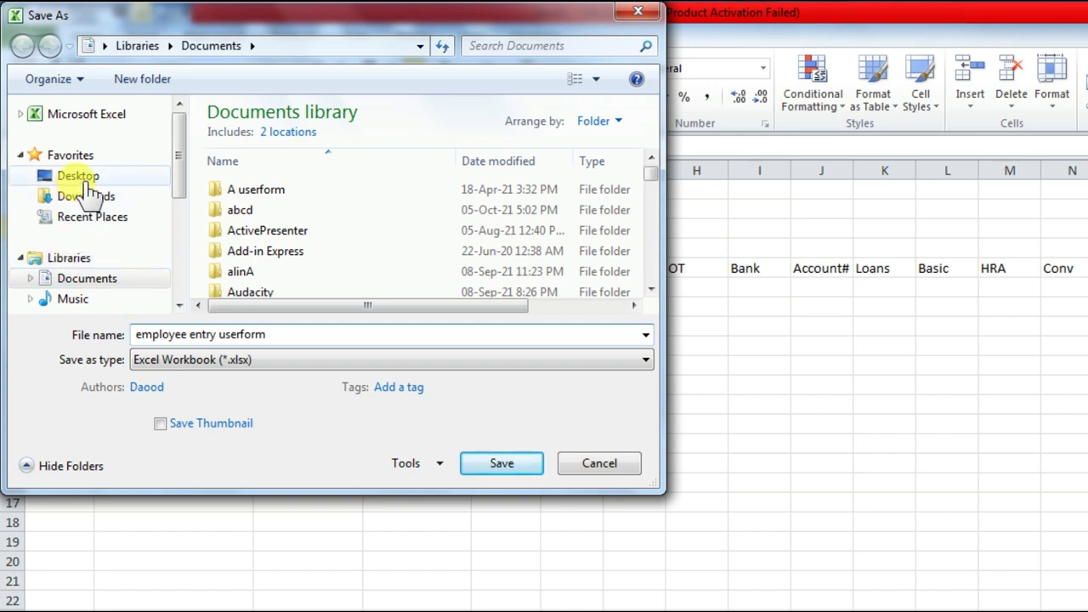
click(85, 178)
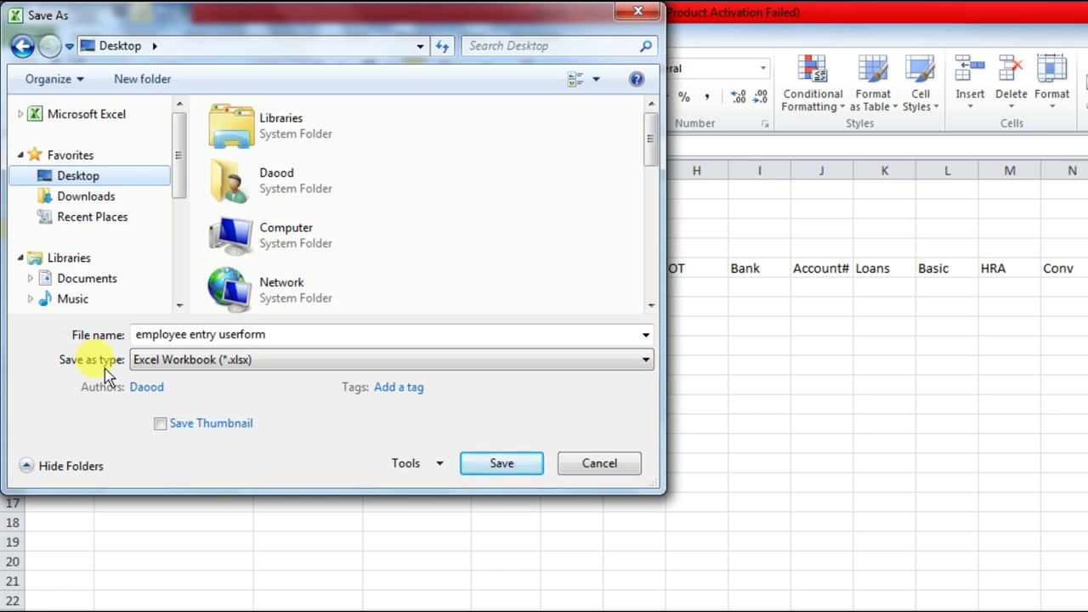
click(162, 360)
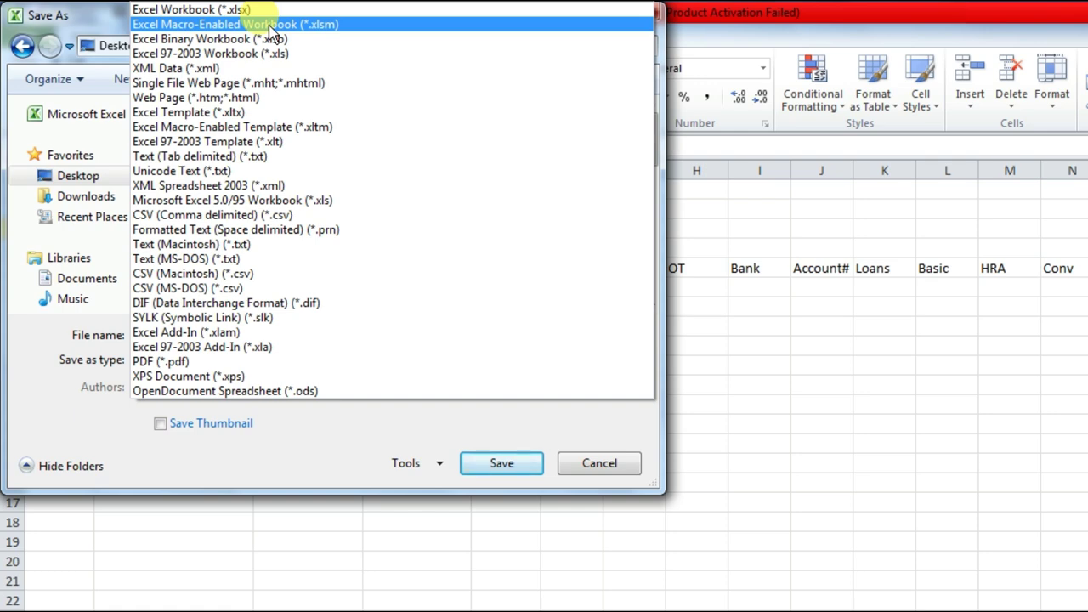
click(269, 26)
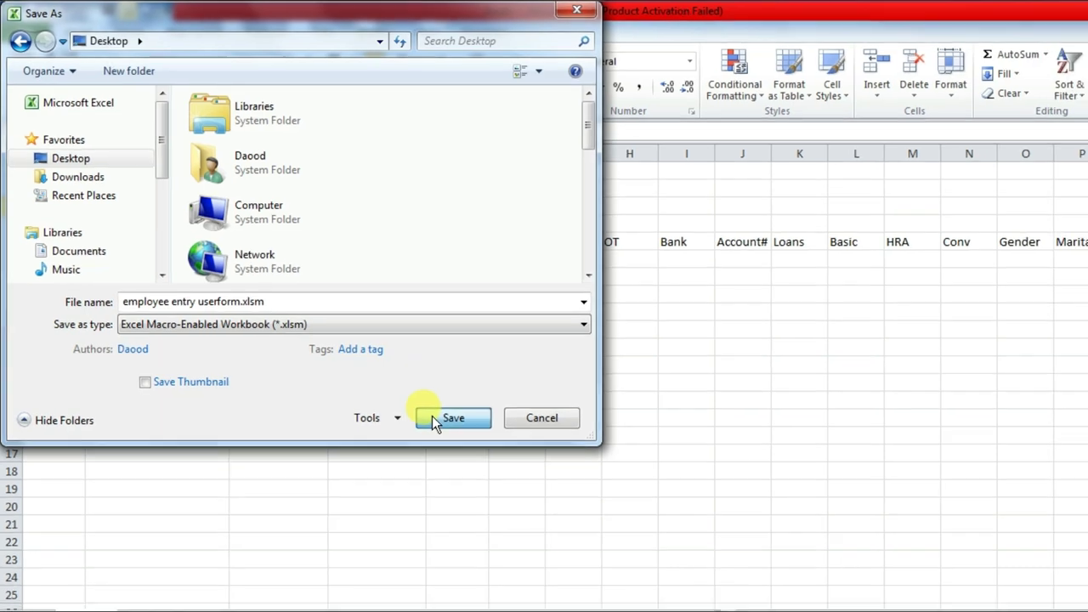
click(469, 451)
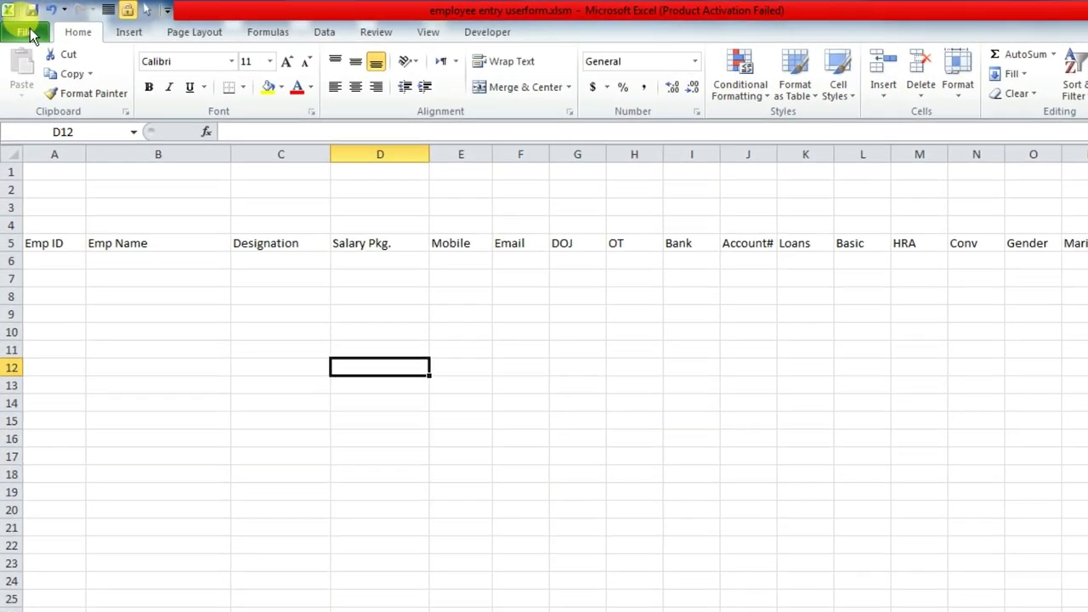
Check Developer under Main Tabs in Excel Options' Customize Ribbon and apply
click(28, 35)
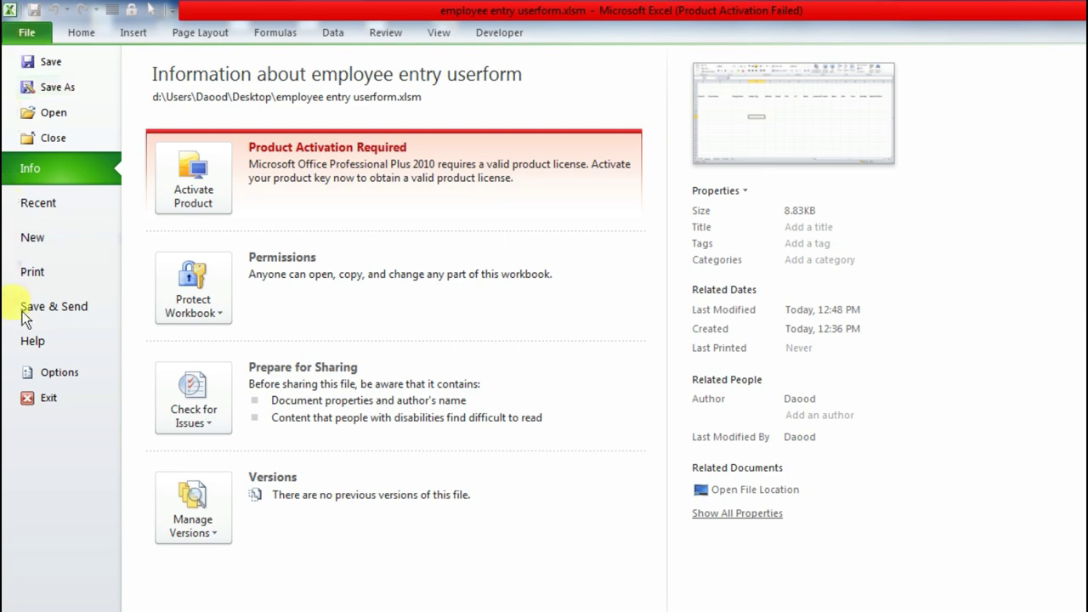
click(41, 369)
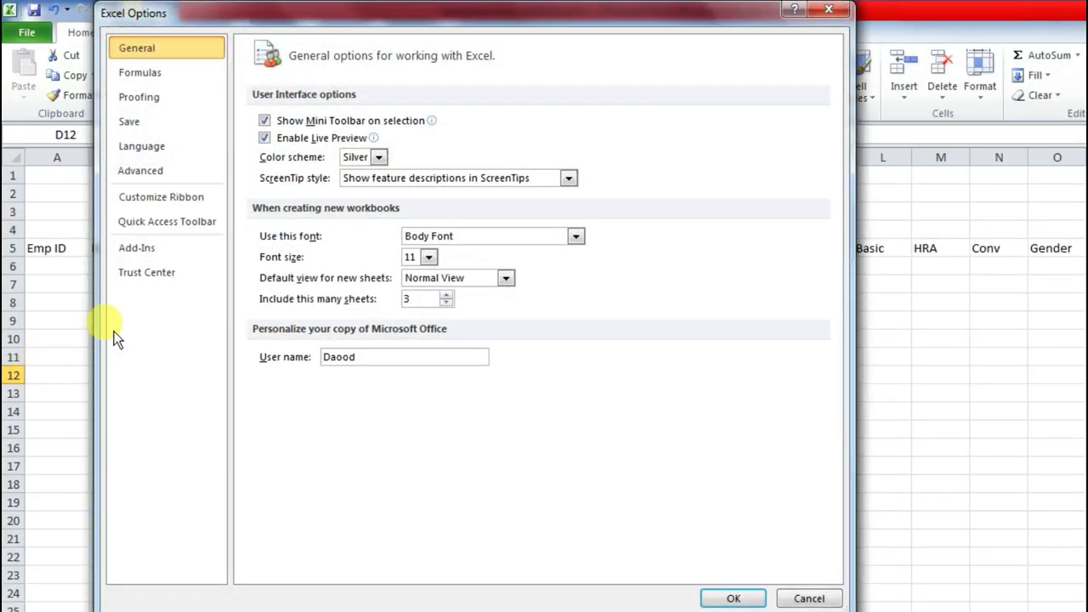
click(192, 198)
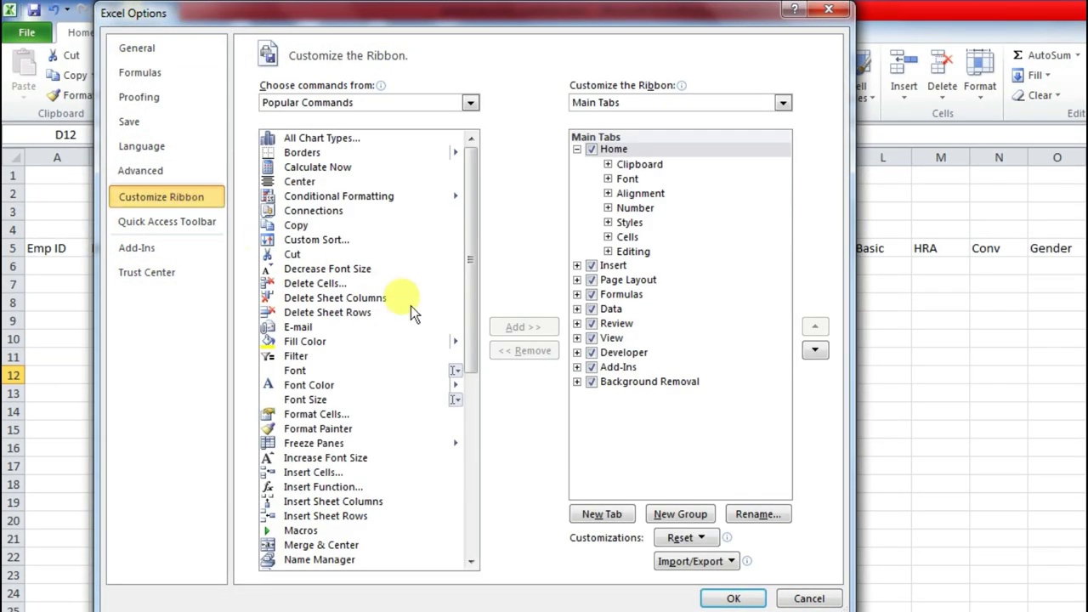
click(593, 353)
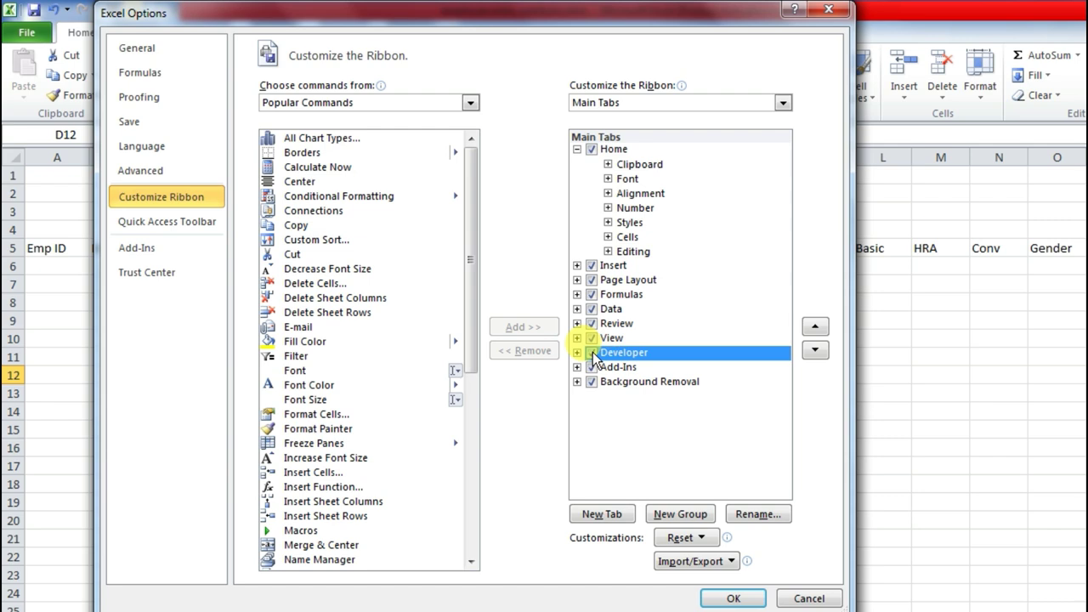
double_click(593, 353)
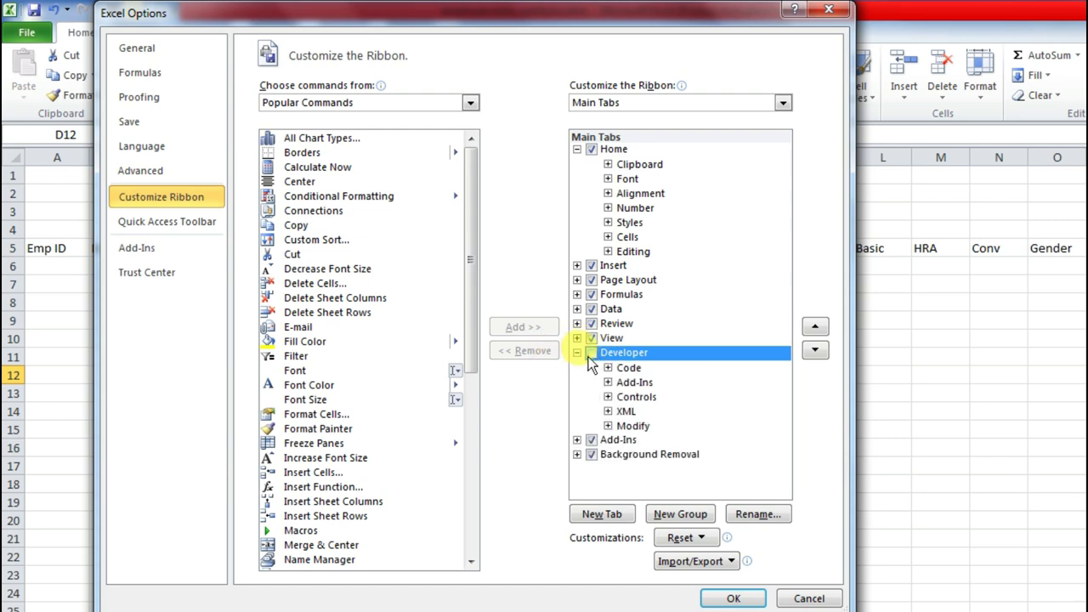
click(576, 352)
click(592, 352)
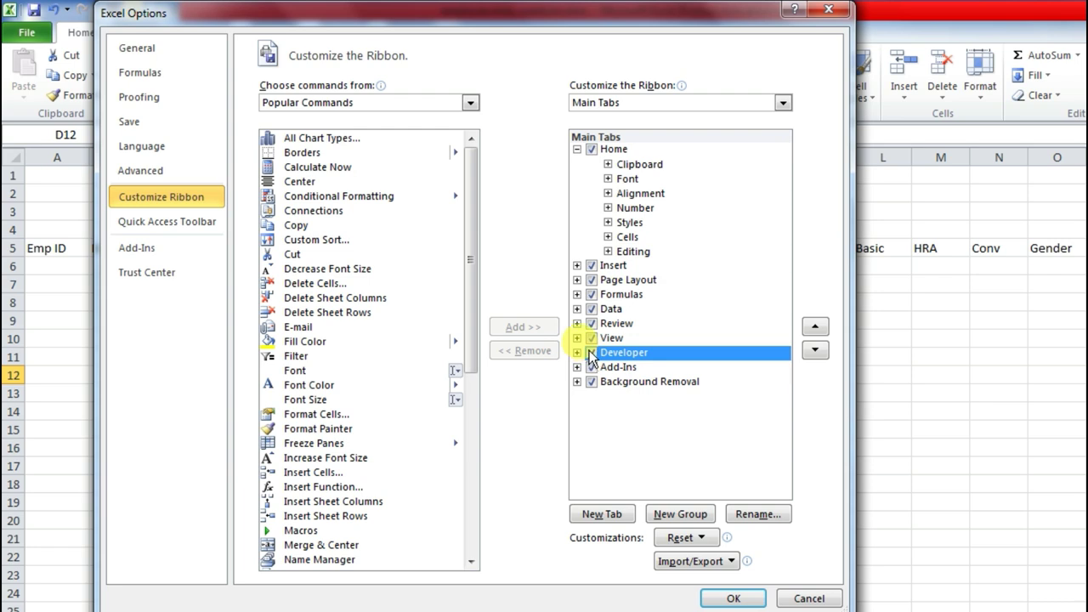
click(729, 597)
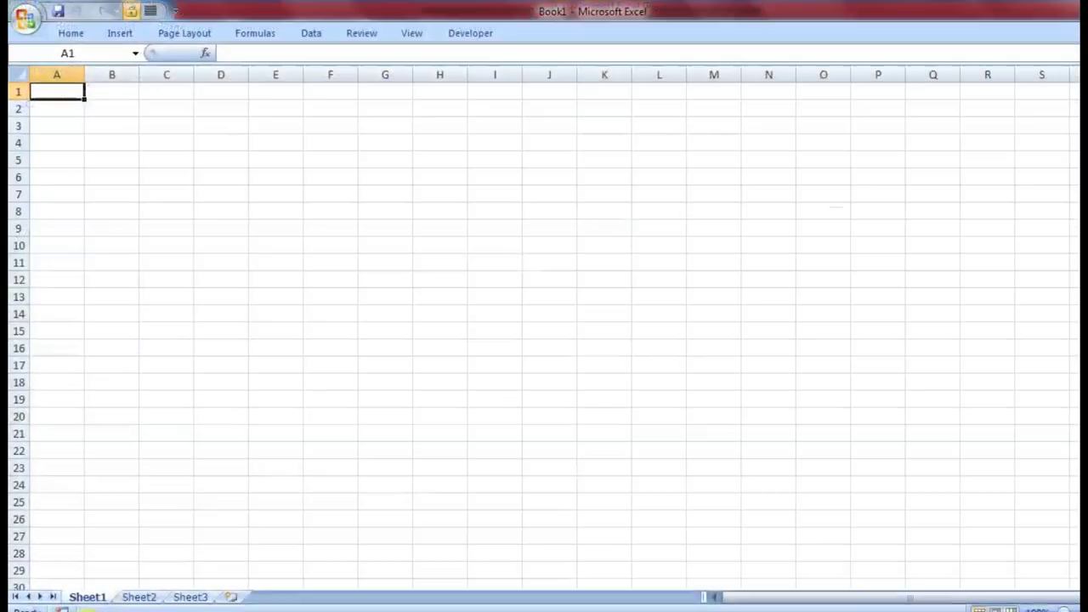
Turn on 'Show Developer tab in the Ribbon' in the Popular Excel Options
click(25, 25)
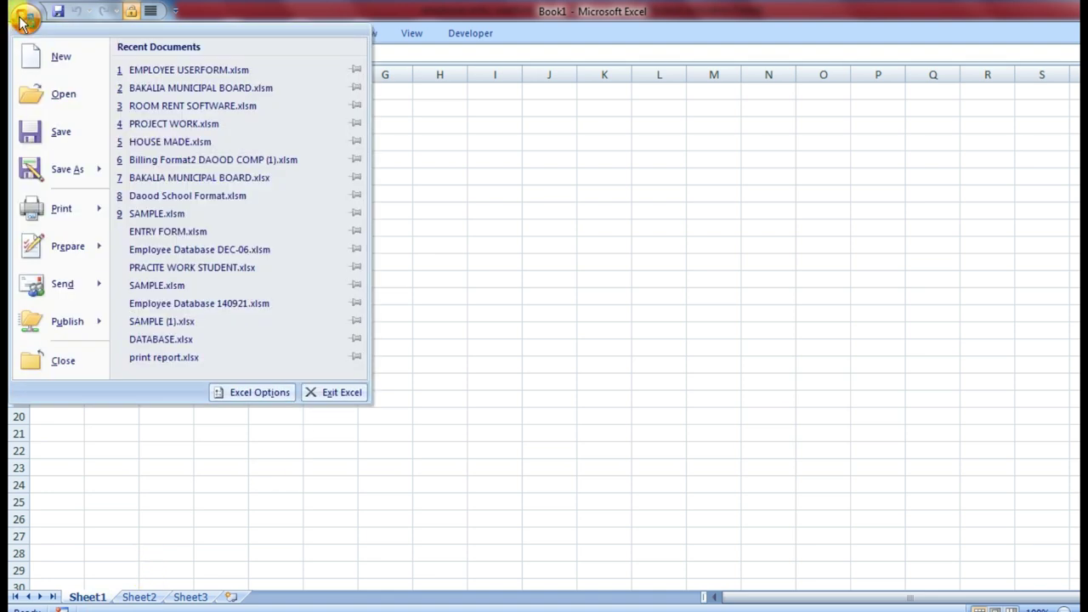
click(250, 392)
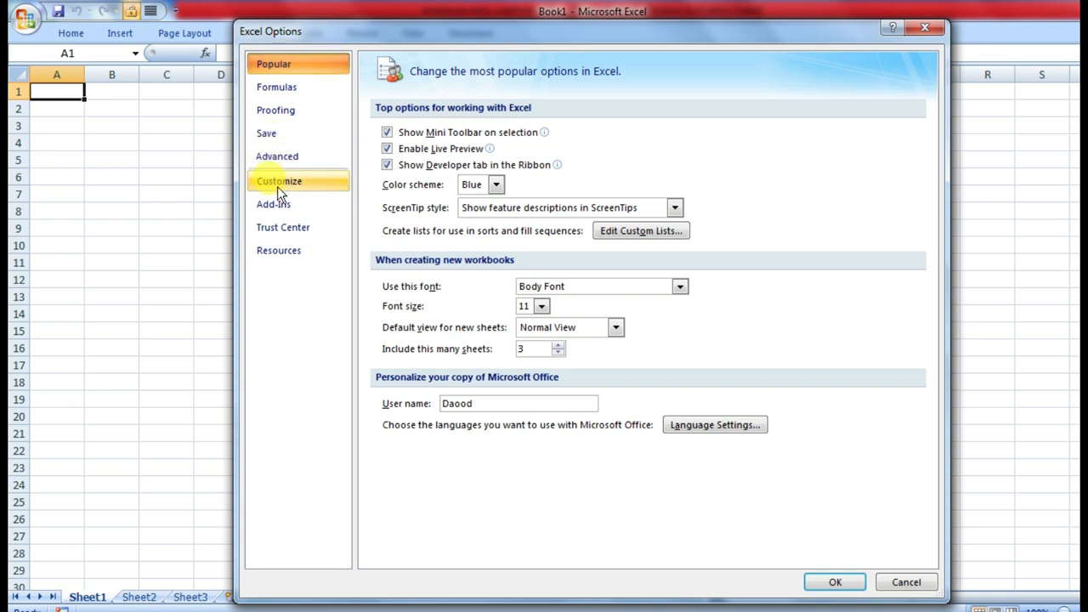
click(387, 165)
click(387, 165)
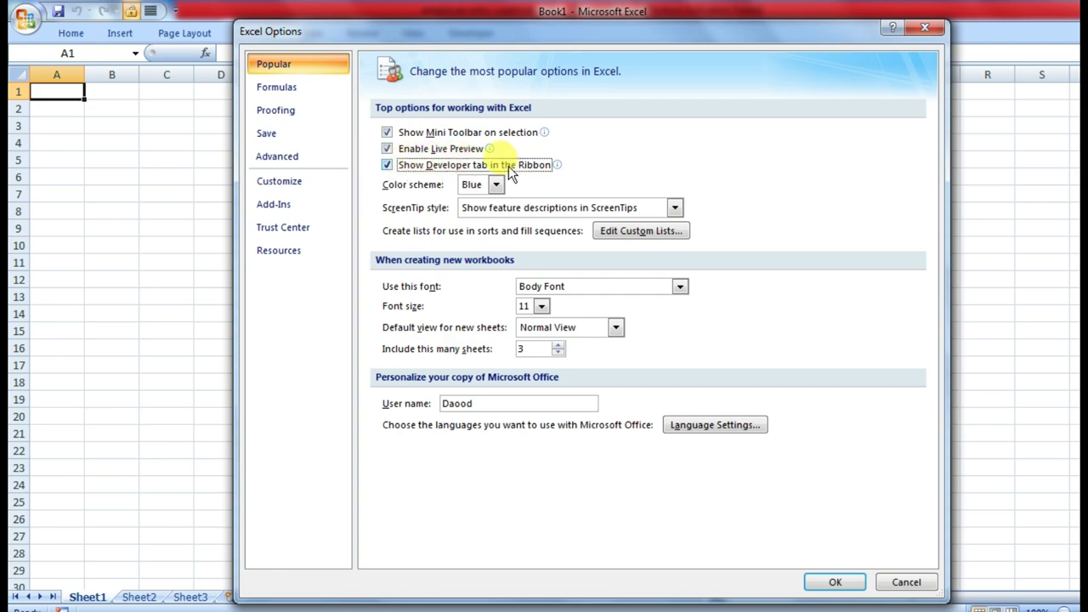
click(388, 165)
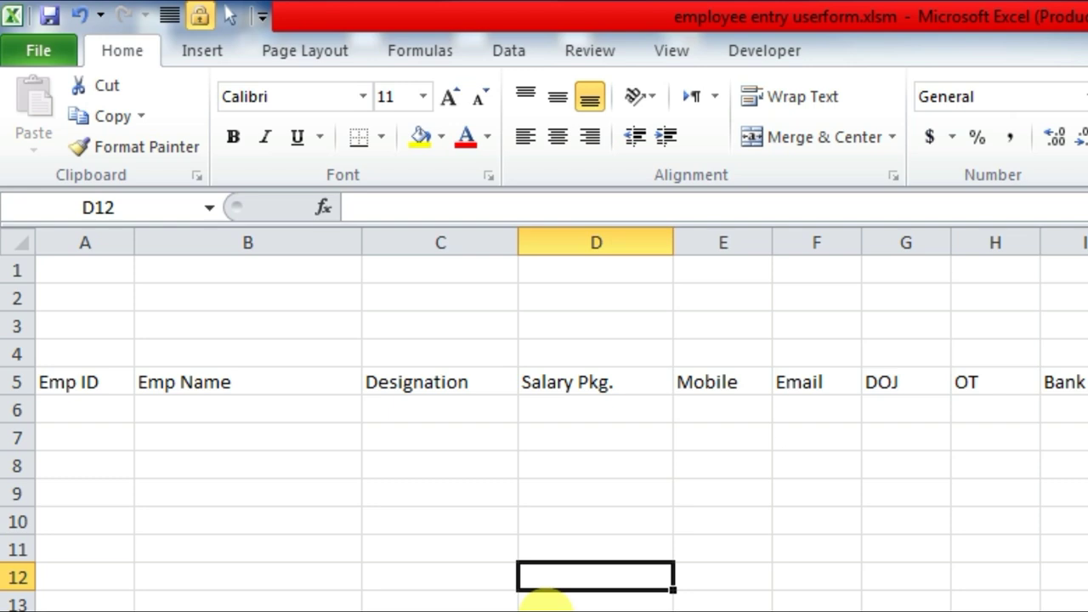
On the Developer tab, set Macro Security to 'Enable all macros'
click(790, 58)
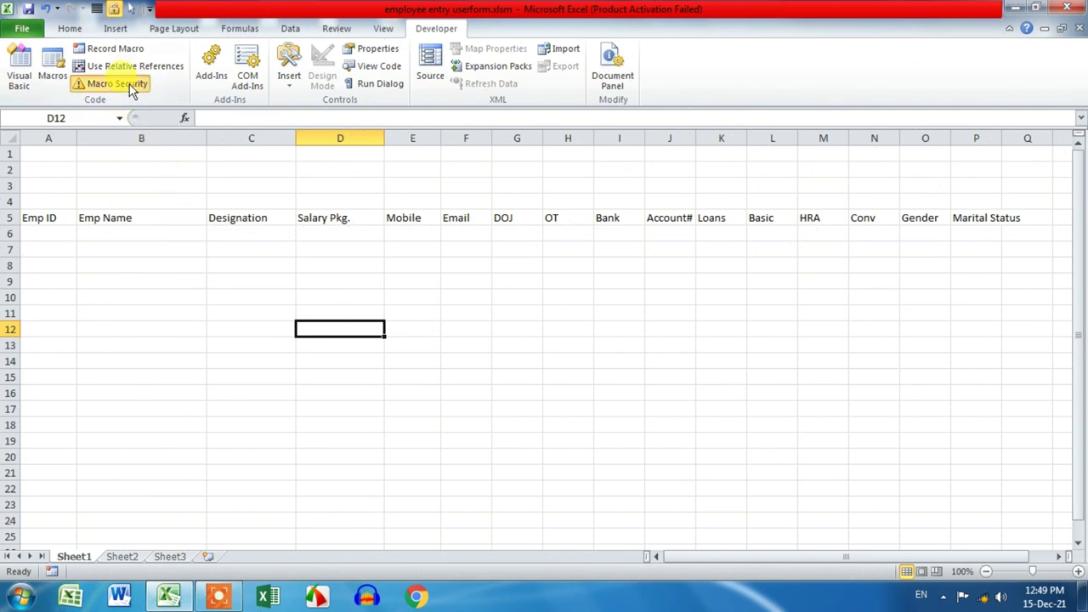
click(115, 84)
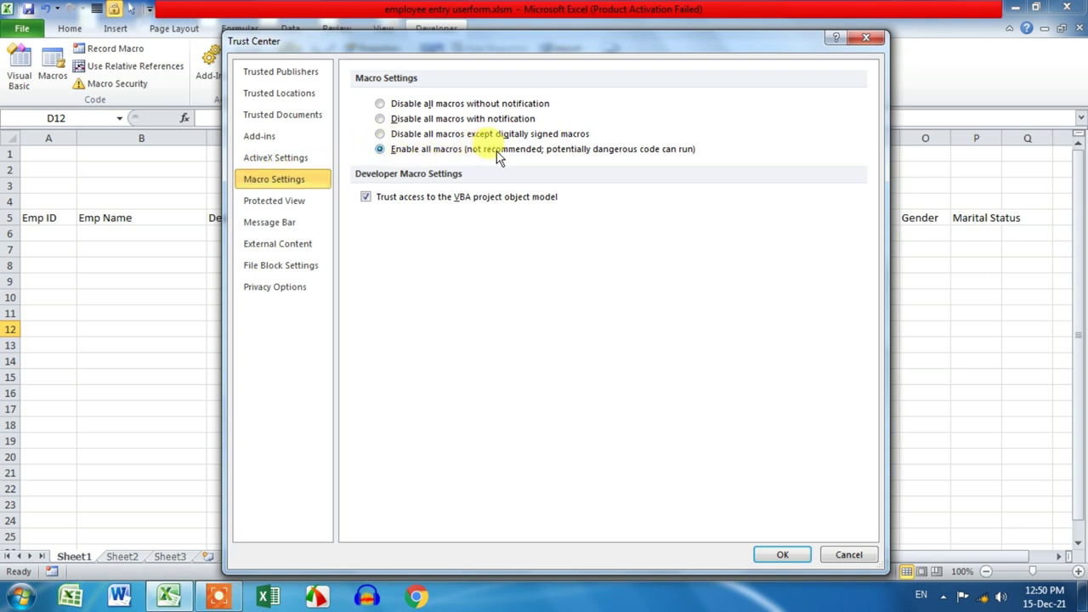
click(782, 554)
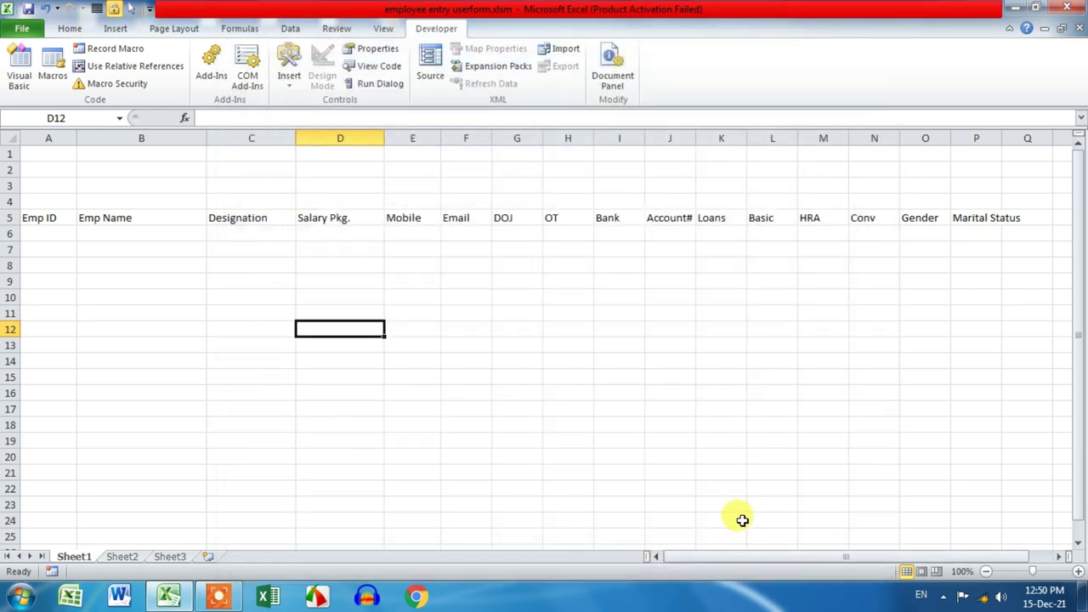
click(134, 83)
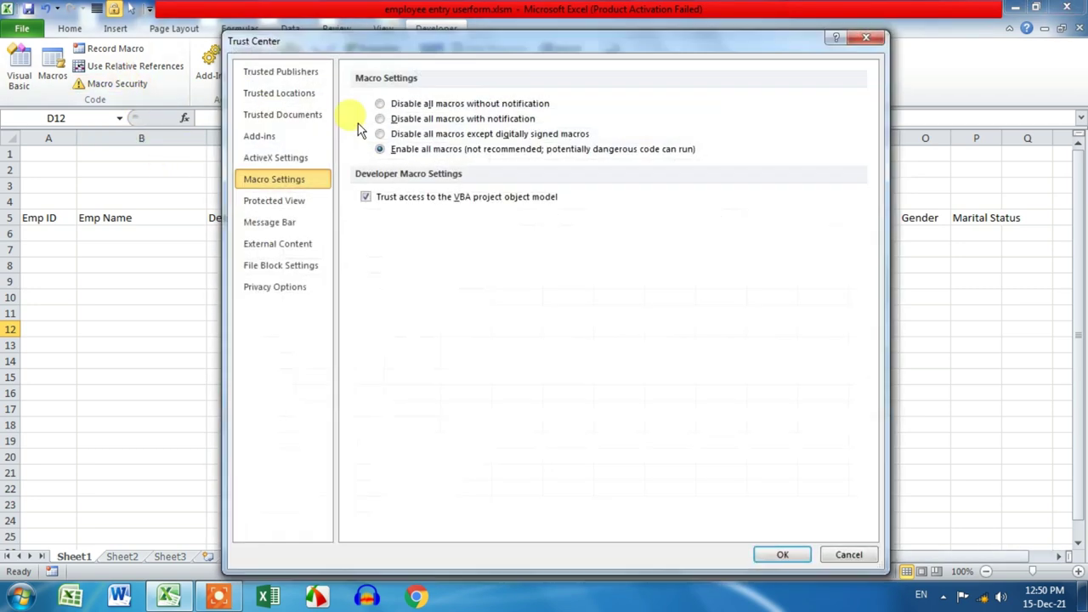
click(419, 111)
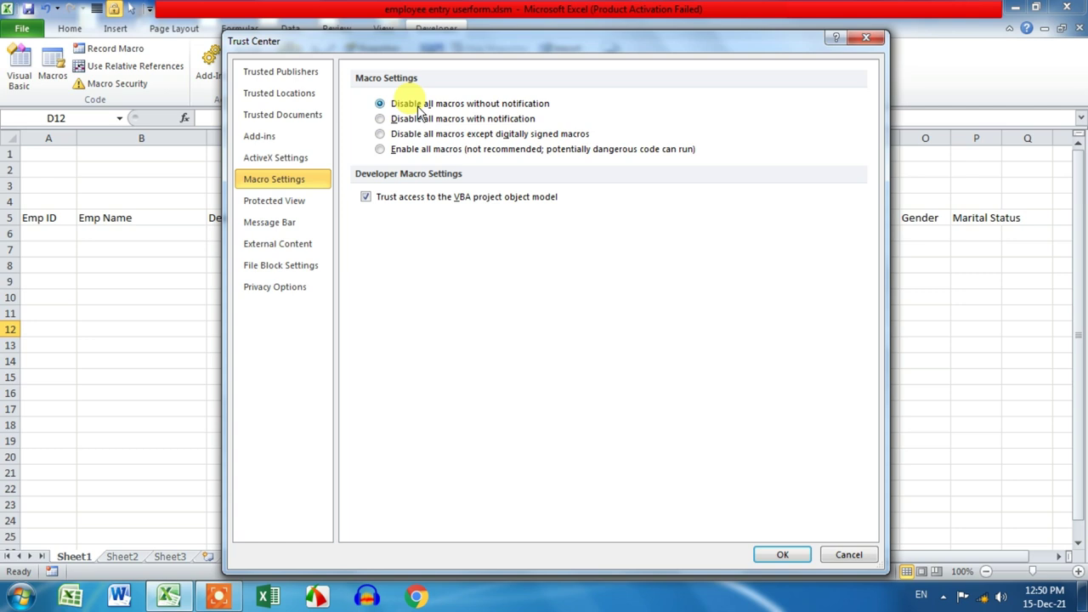
click(416, 153)
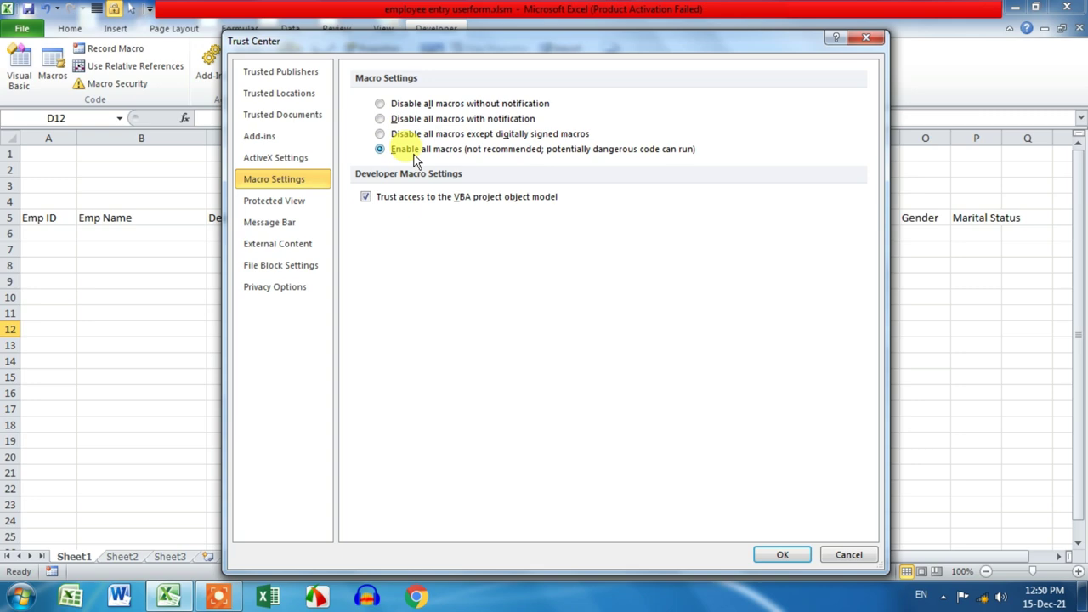
click(770, 554)
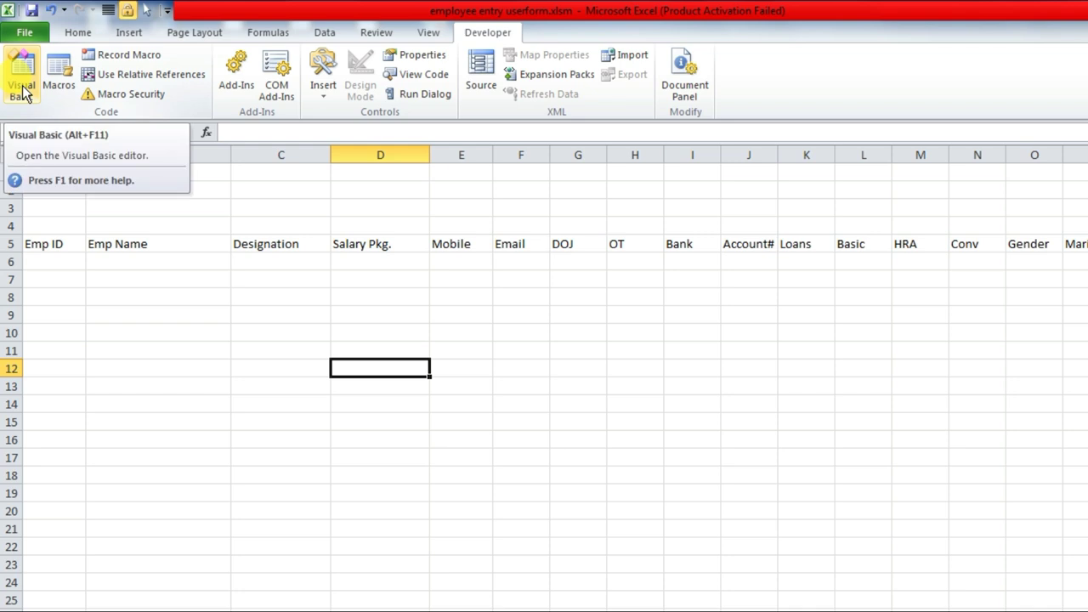
Select header row 5, then launch Visual Basic from the Developer tab
click(125, 260)
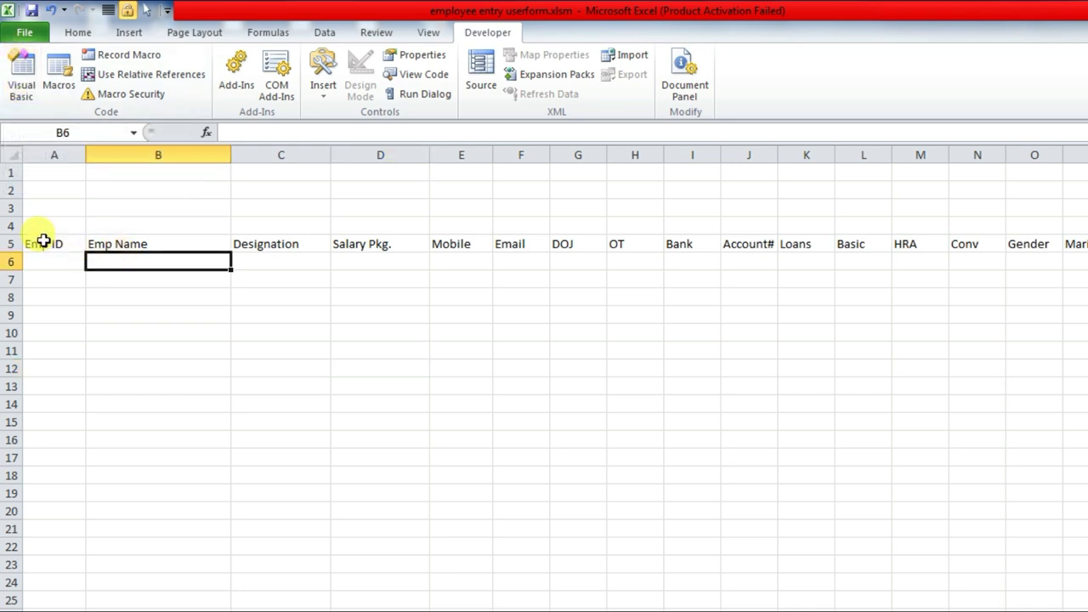
click(12, 243)
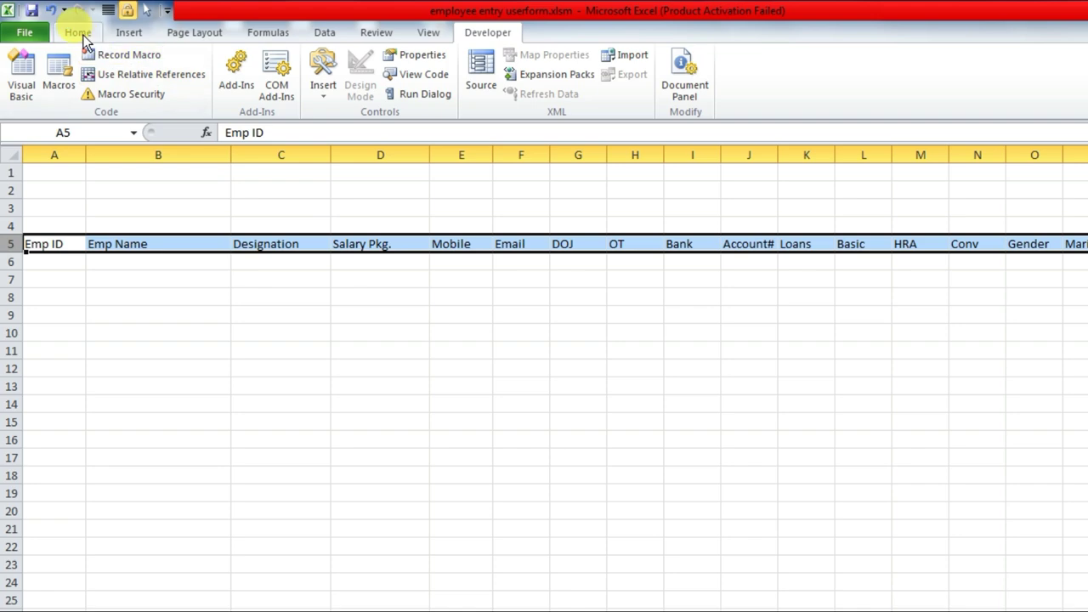
click(24, 71)
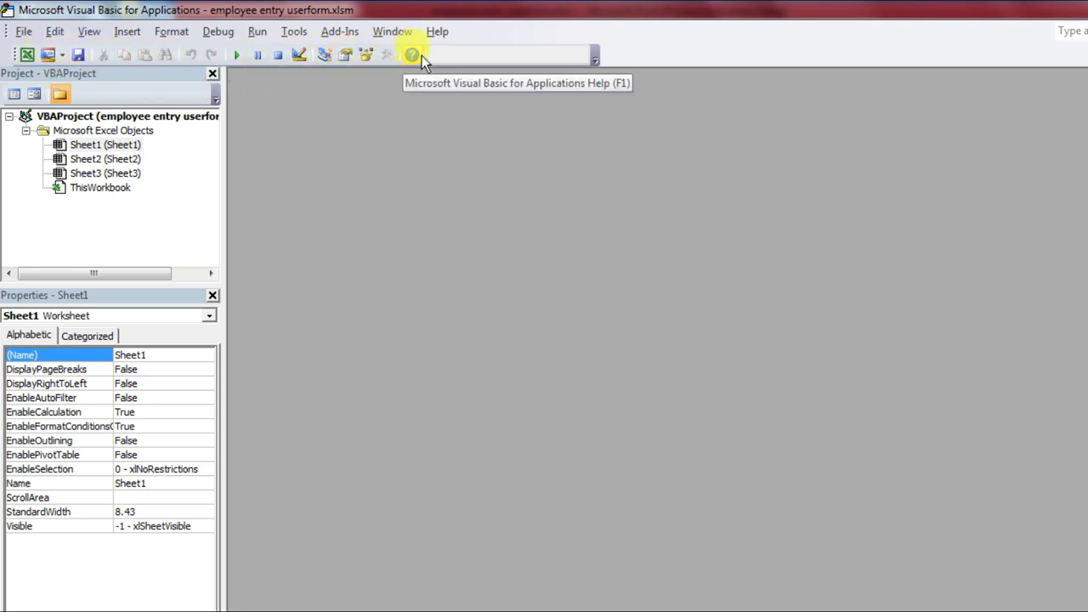
Review the File menu and the Sheet1, Sheet2 and ThisWorkbook properties, then show Insert options
click(24, 31)
mouse_move(54, 31)
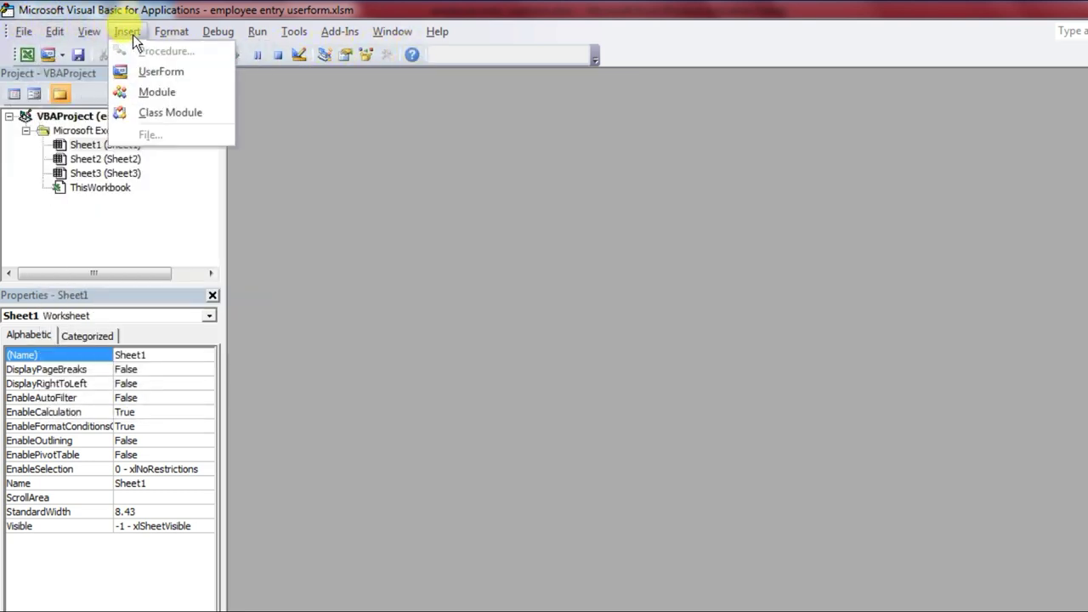
click(23, 34)
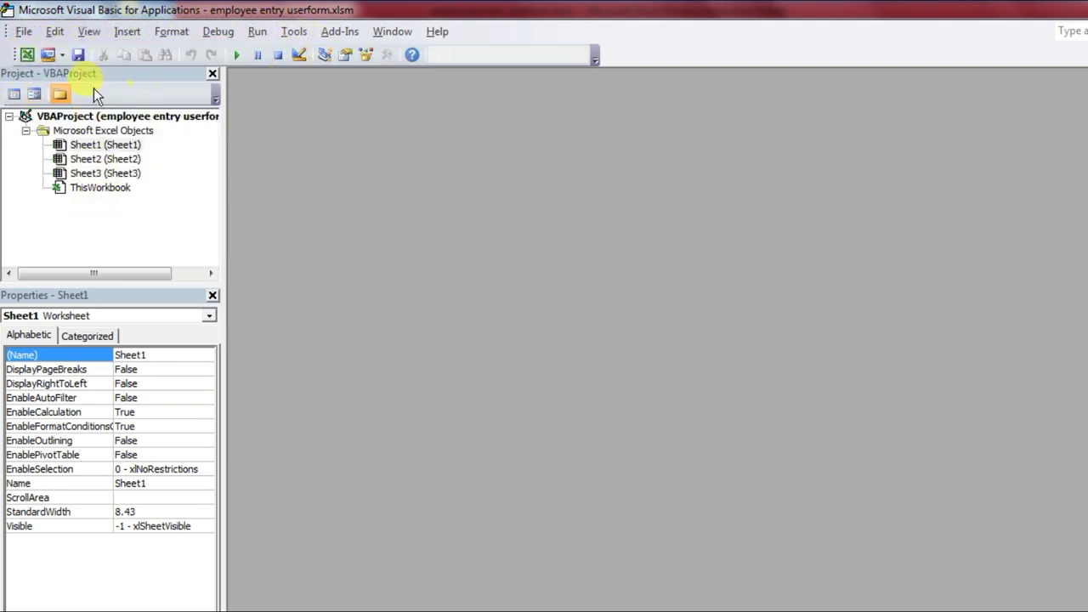
click(19, 77)
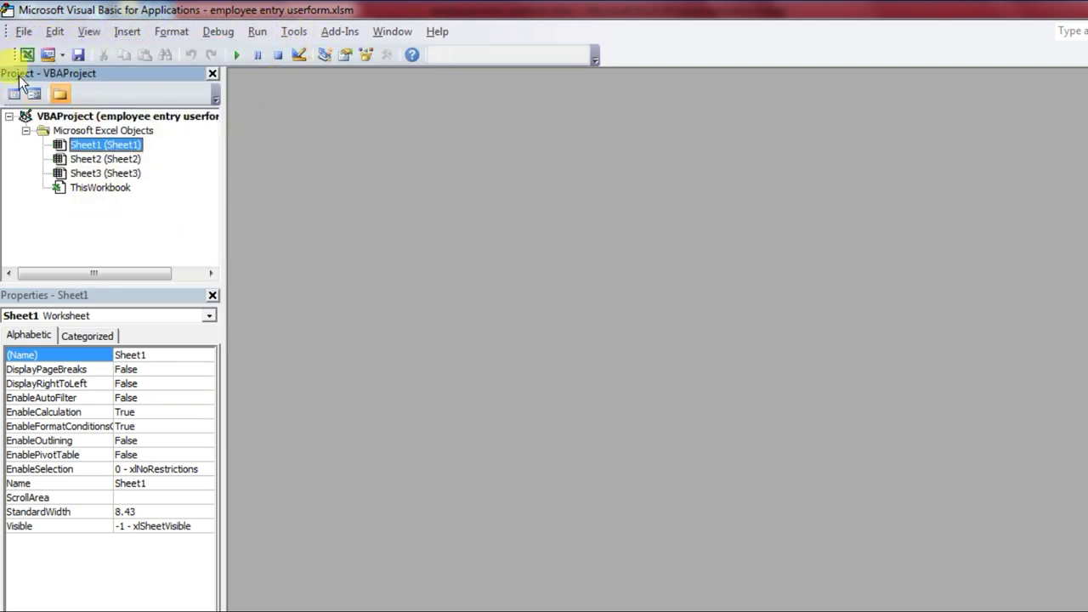
click(83, 160)
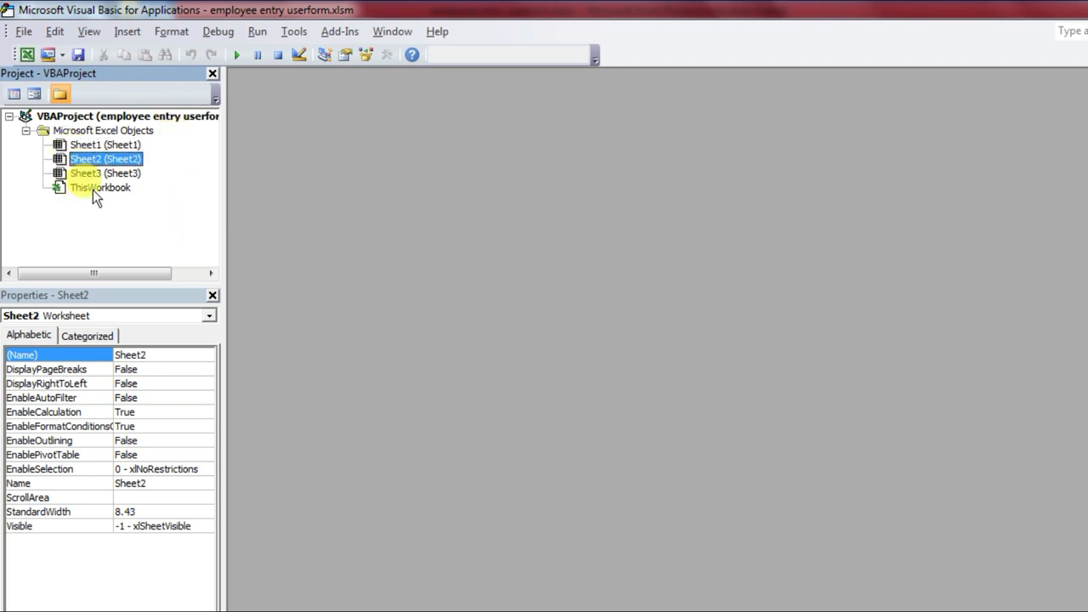
click(93, 188)
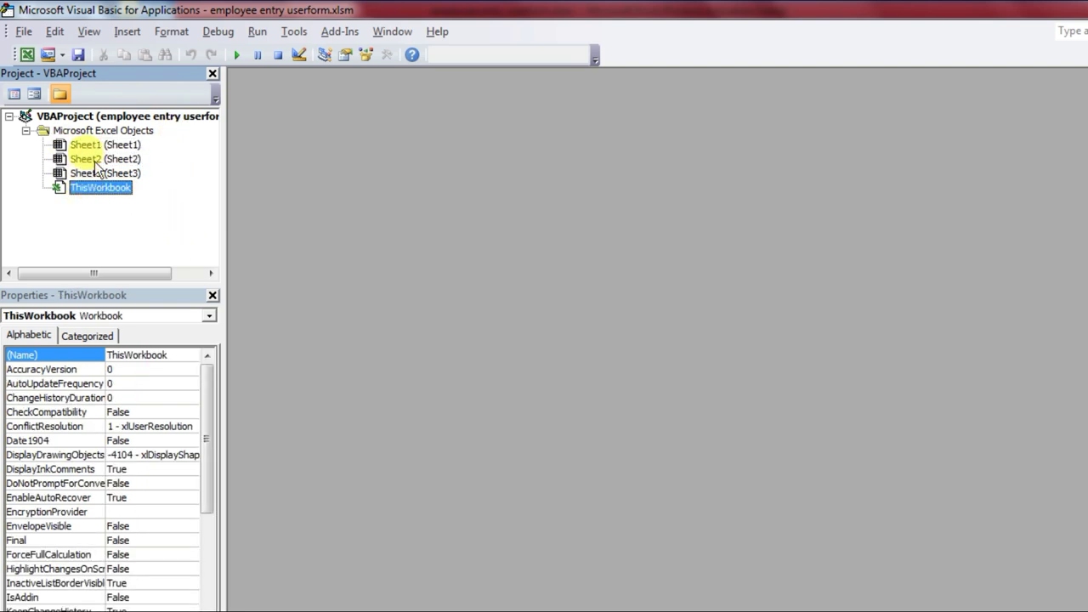
click(93, 158)
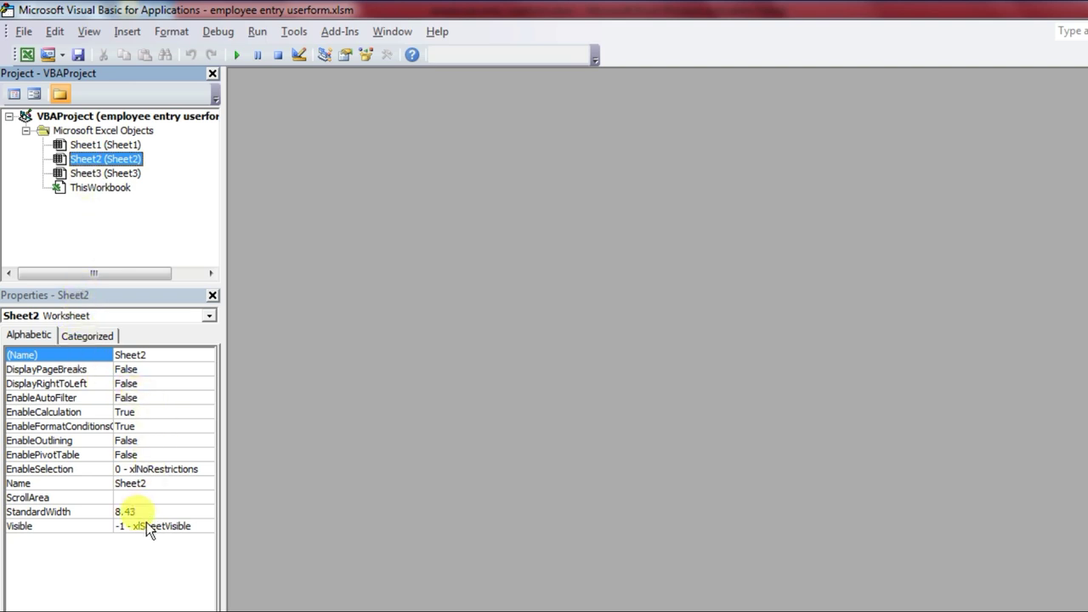
click(133, 33)
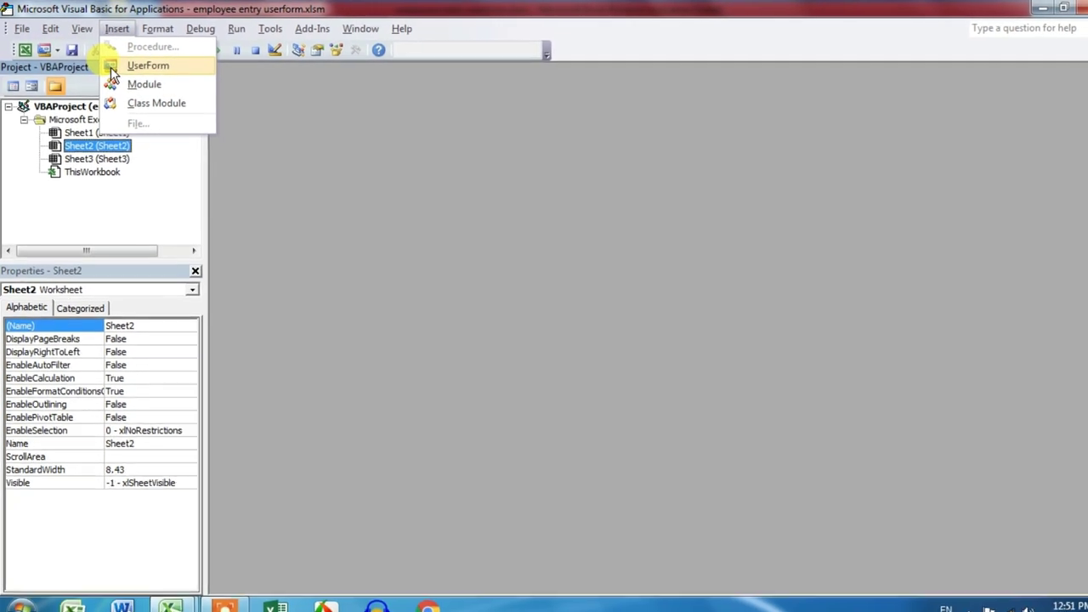
Insert a new UserForm1 and undock the Toolbox beside it
click(117, 73)
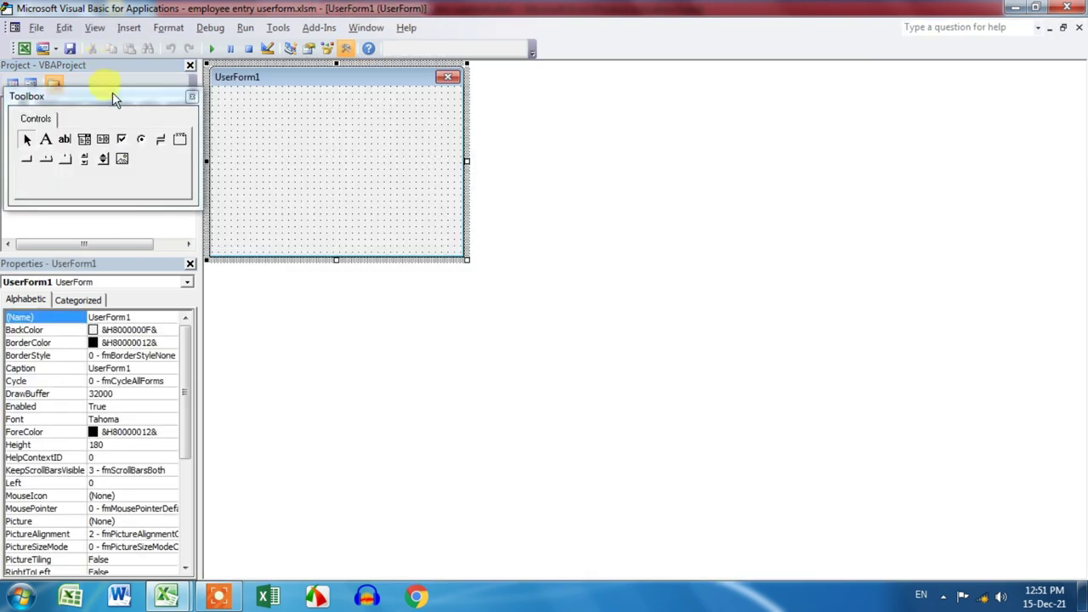
drag(115, 99, 550, 146)
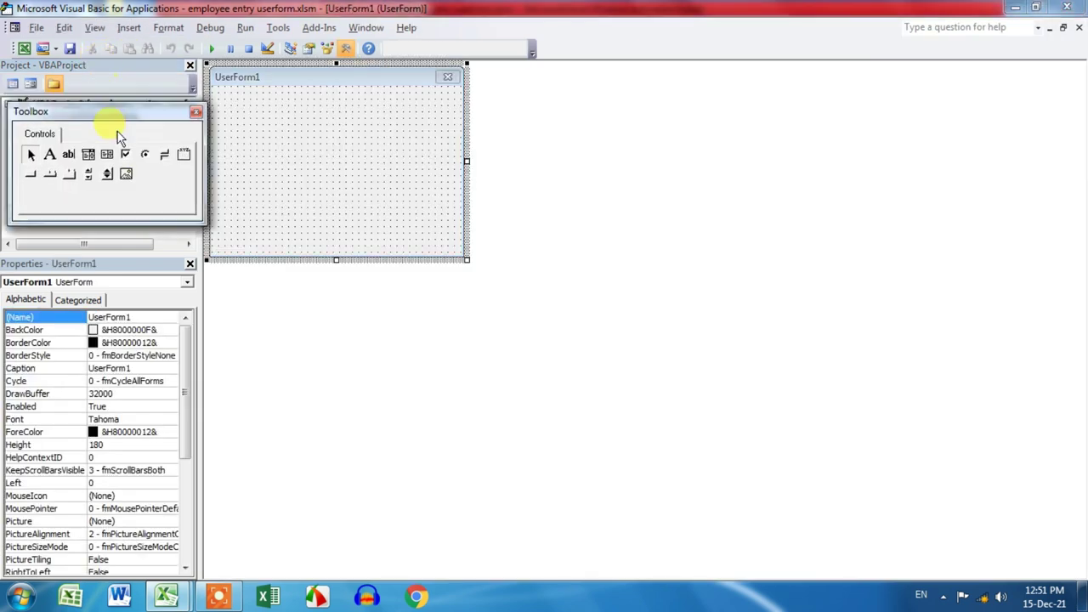
click(393, 113)
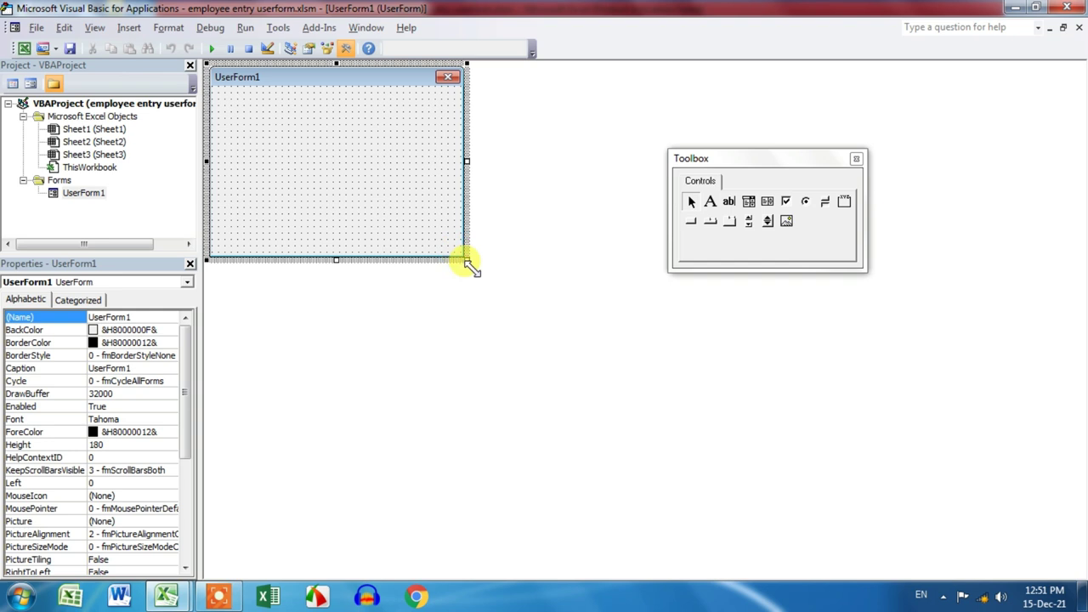
Enlarge UserForm1 to a height of 429.75, checking its Width and Height properties
mouse_move(466, 259)
mouse_down()
mouse_move(515, 287)
mouse_move(637, 449)
mouse_move(550, 303)
mouse_move(442, 187)
mouse_move(699, 381)
mouse_move(728, 383)
mouse_move(707, 367)
mouse_move(645, 367)
mouse_up()
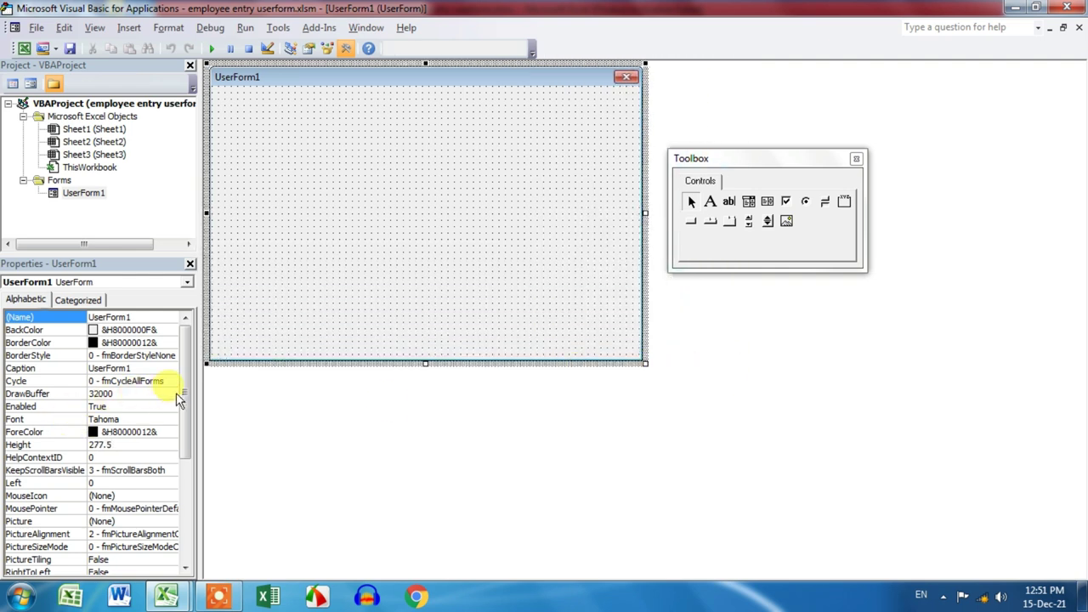
drag(197, 381, 235, 381)
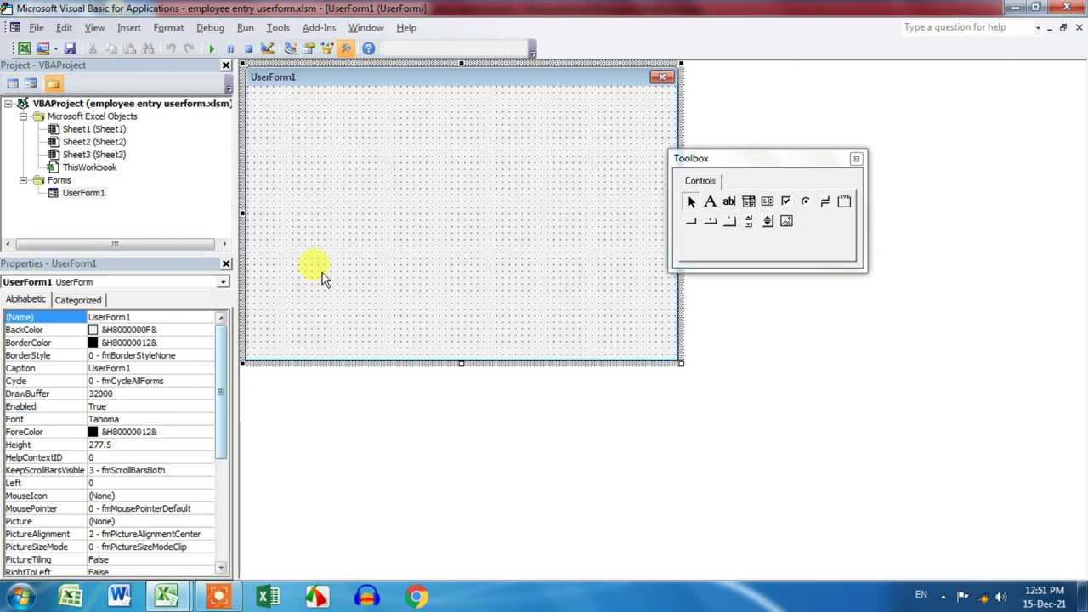
drag(219, 348, 212, 470)
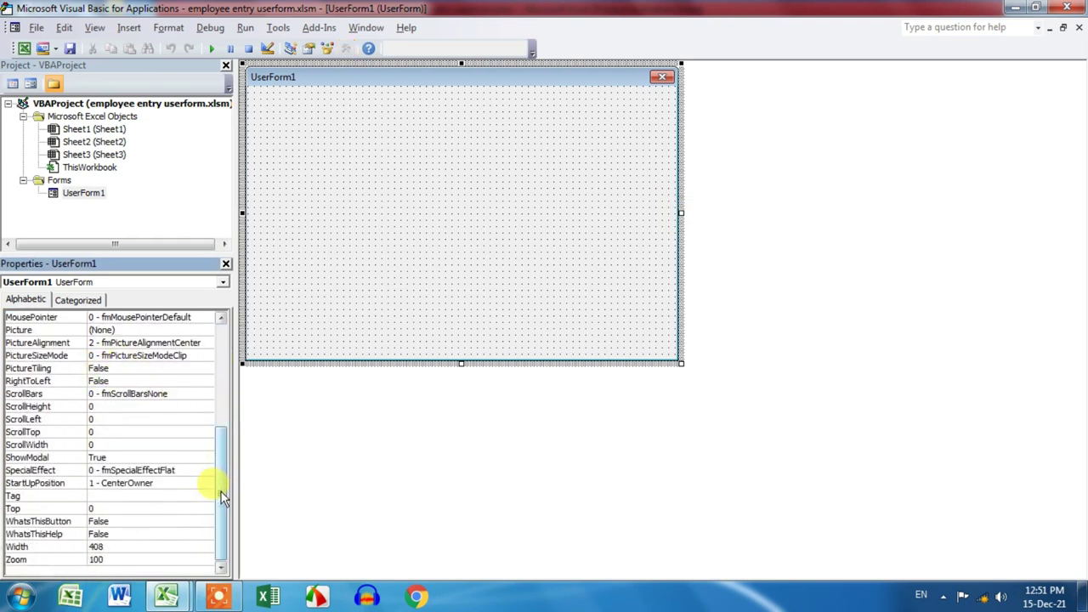
click(123, 545)
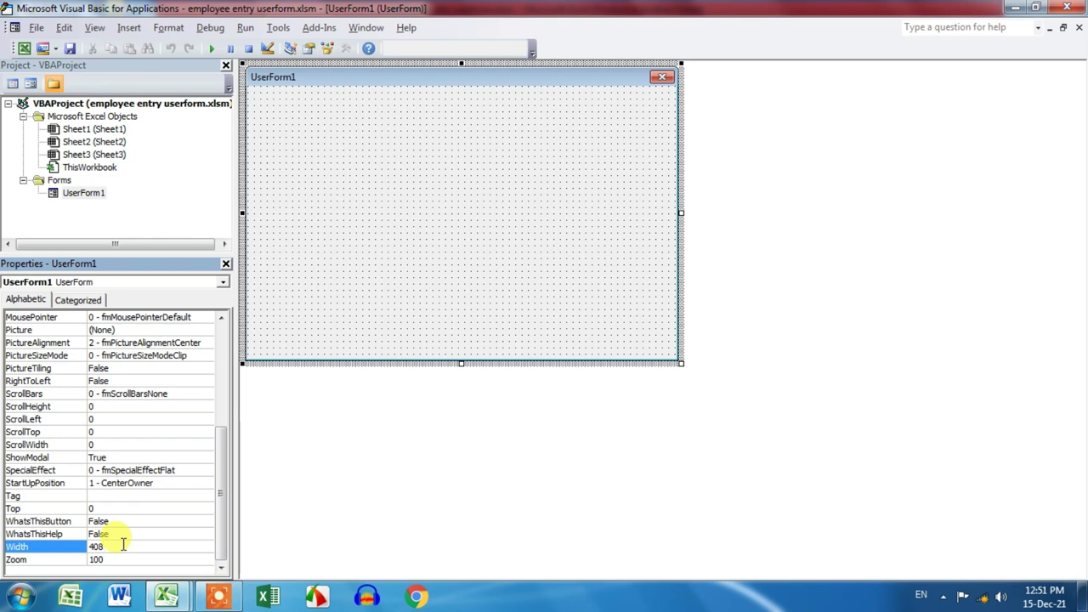
drag(220, 499, 242, 361)
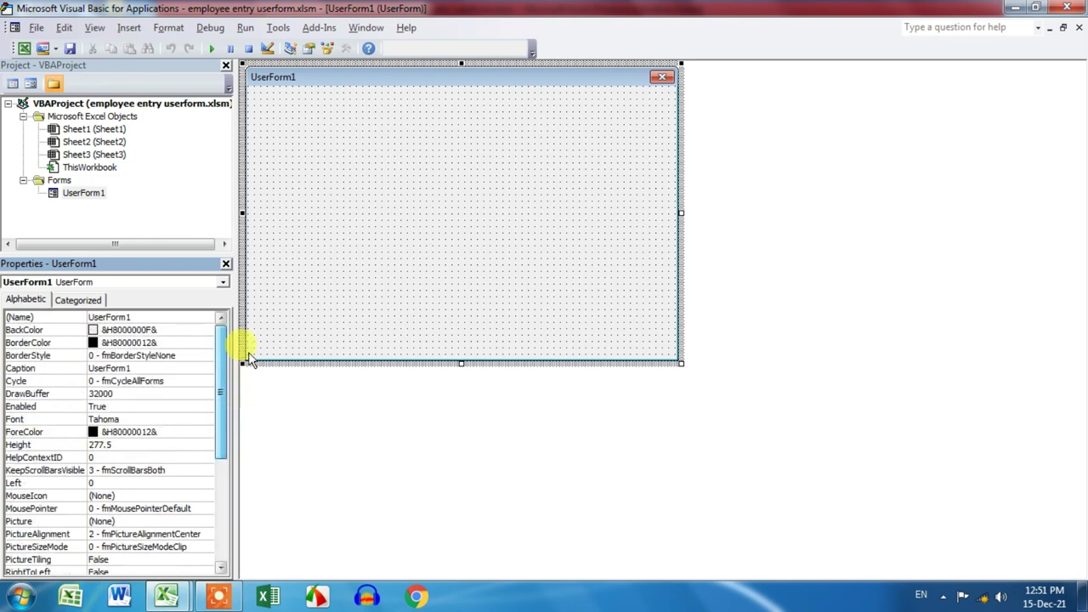
click(120, 444)
click(473, 210)
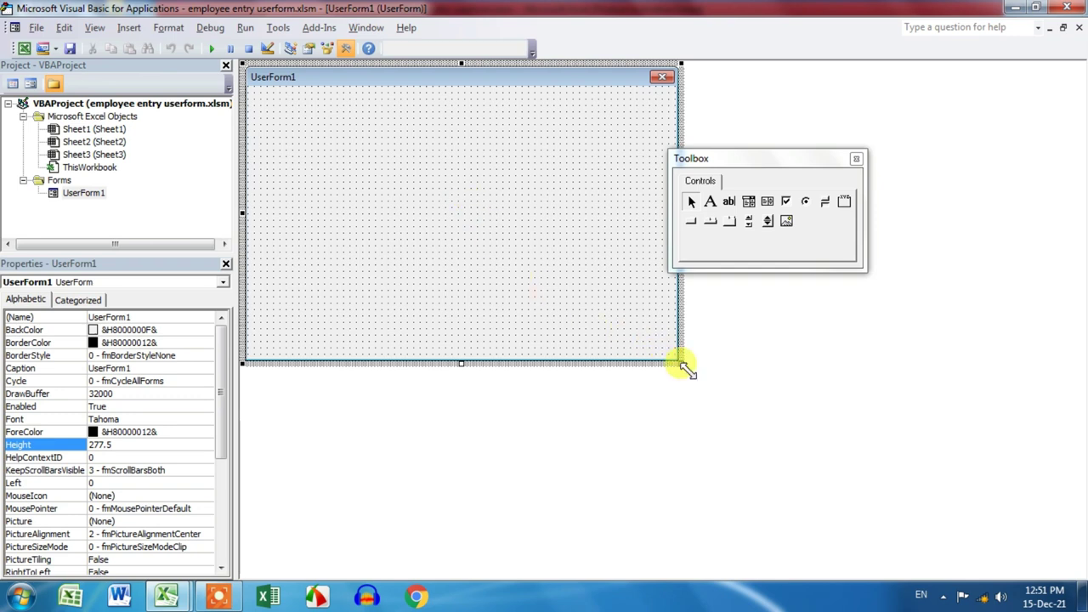
mouse_move(680, 363)
mouse_down()
mouse_move(794, 374)
mouse_move(1022, 457)
mouse_move(1015, 529)
mouse_up()
mouse_move(722, 162)
mouse_down()
mouse_move(355, 213)
mouse_move(389, 213)
mouse_move(401, 178)
mouse_move(599, 176)
mouse_up()
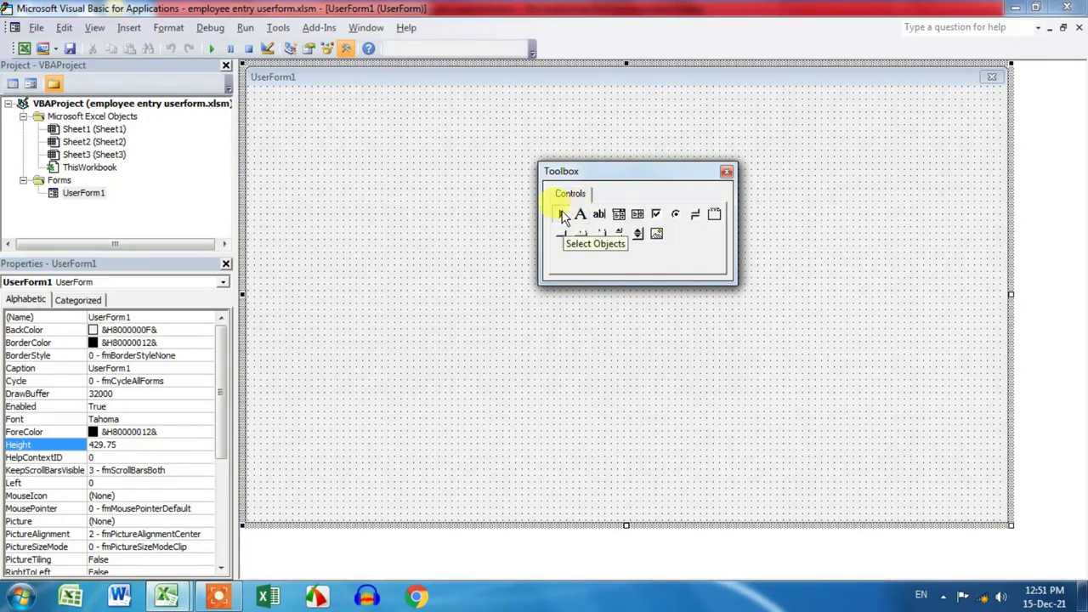
Drag Label1, a text box, a combo box and a list box onto UserForm1
mouse_move(581, 217)
mouse_down()
mouse_move(340, 170)
mouse_move(302, 177)
mouse_up()
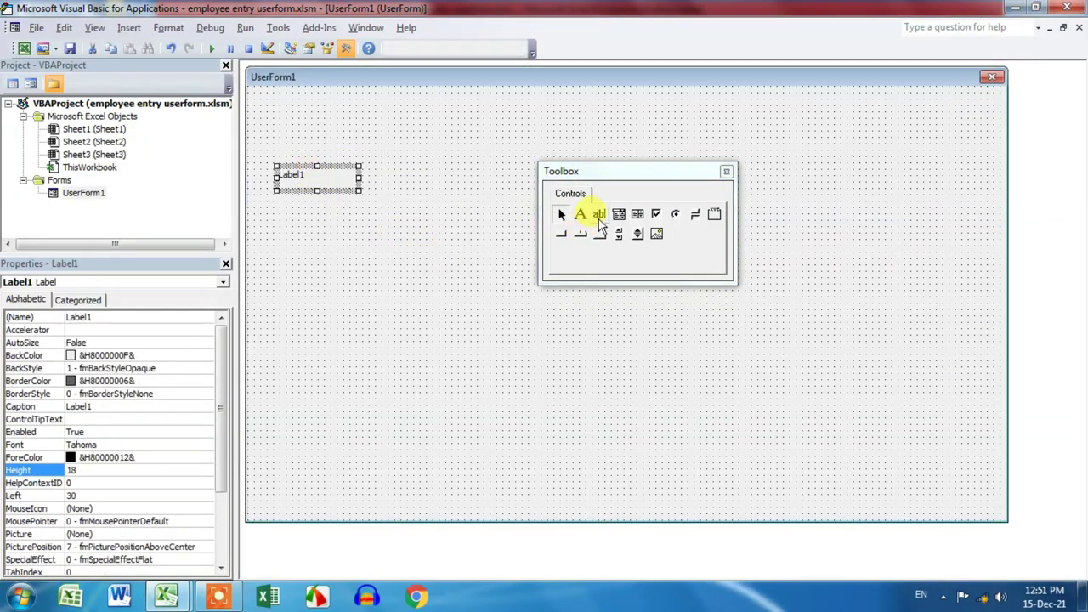
drag(598, 218, 479, 206)
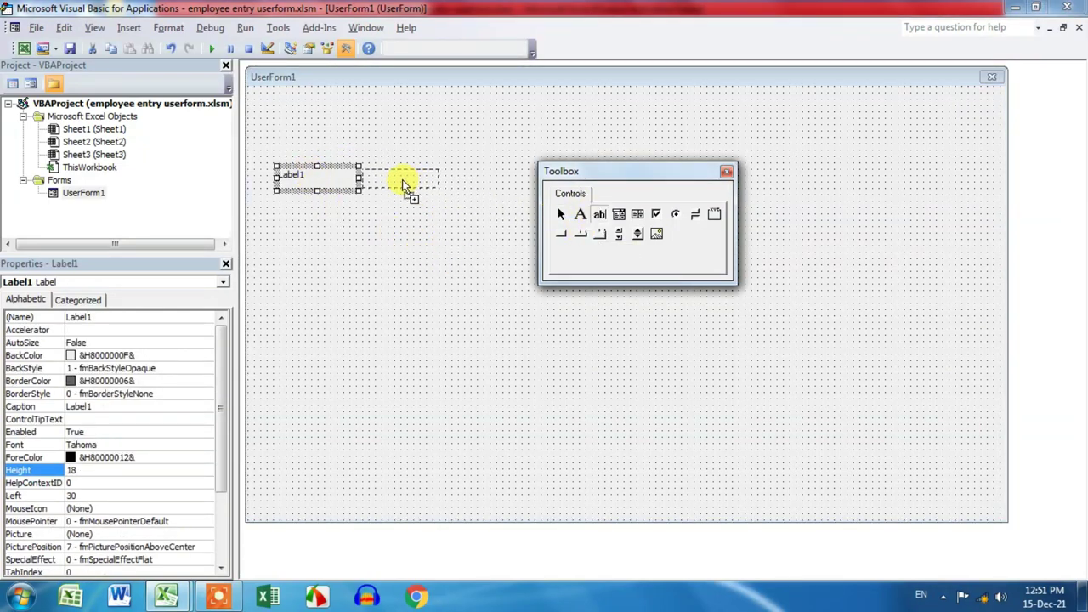
drag(402, 179, 401, 179)
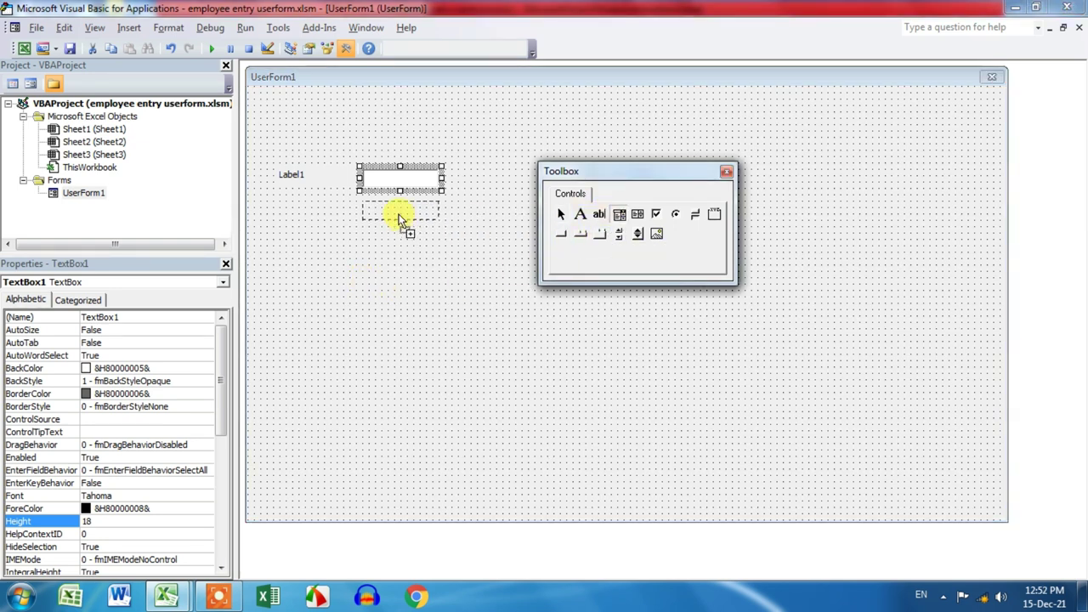
drag(618, 219, 400, 212)
drag(638, 219, 330, 283)
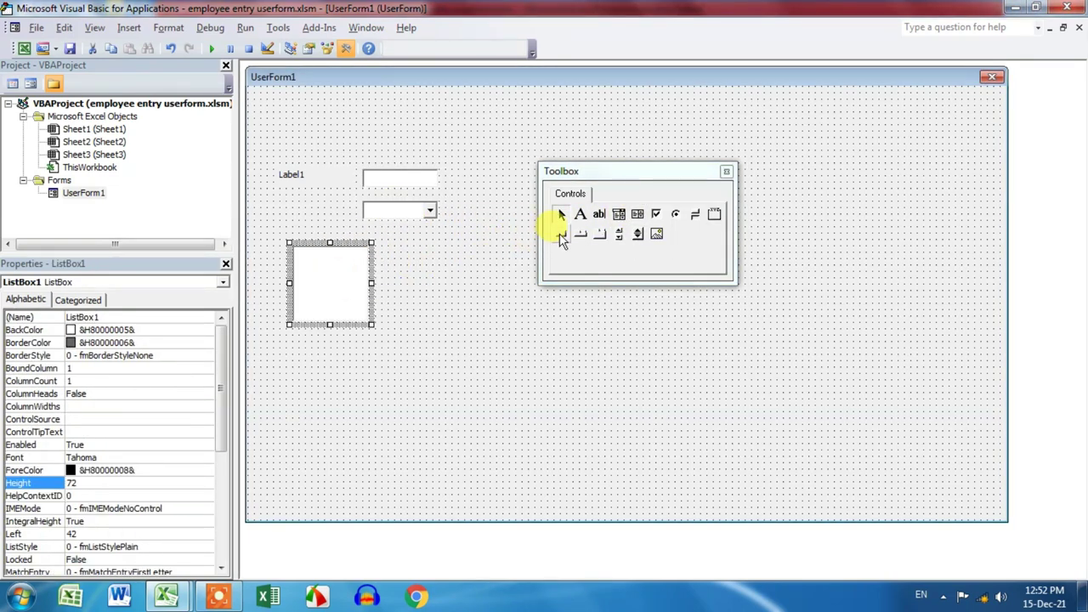
drag(561, 234, 310, 378)
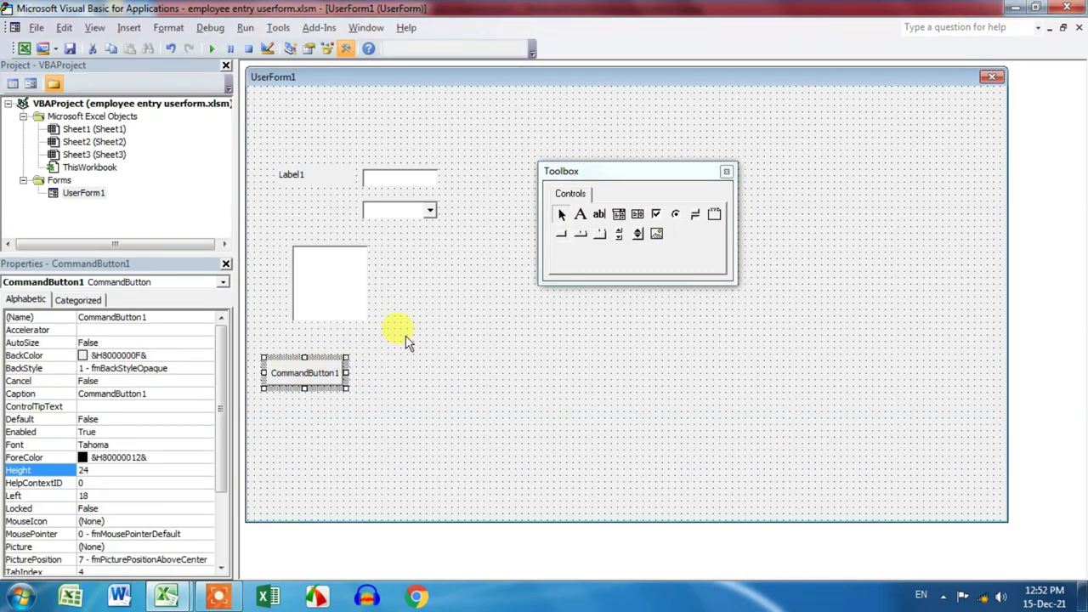
Nudge Label1 up-left and move the text box up beside it
click(302, 177)
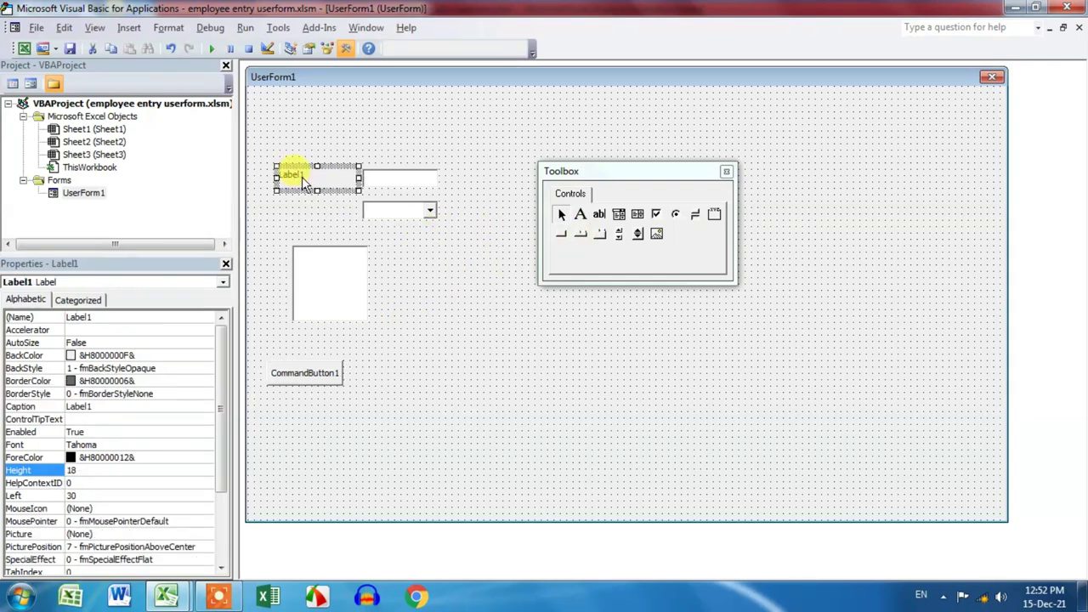
drag(302, 177, 283, 158)
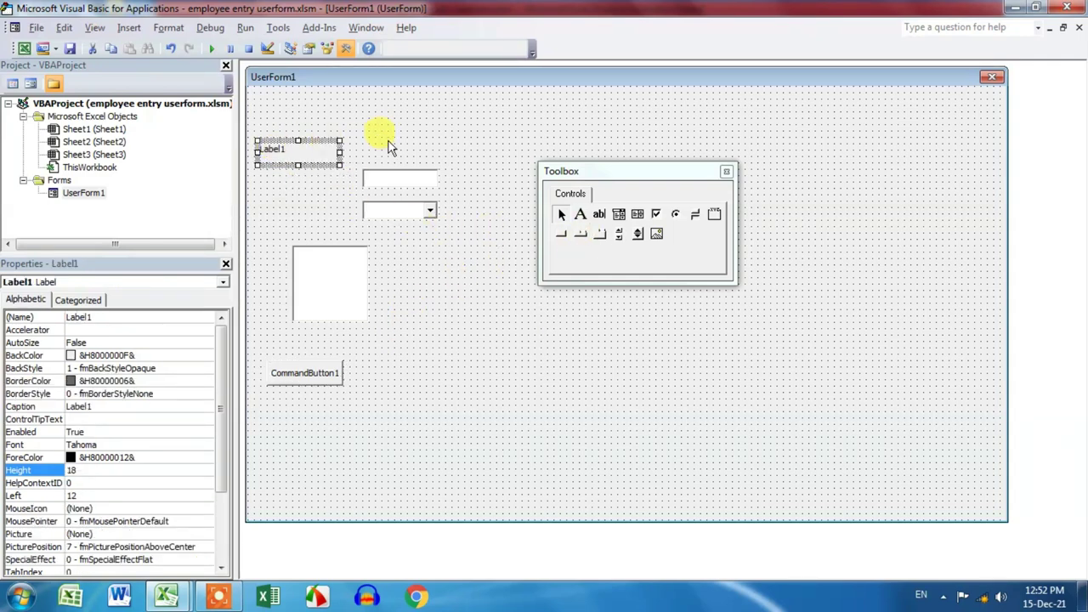
click(378, 149)
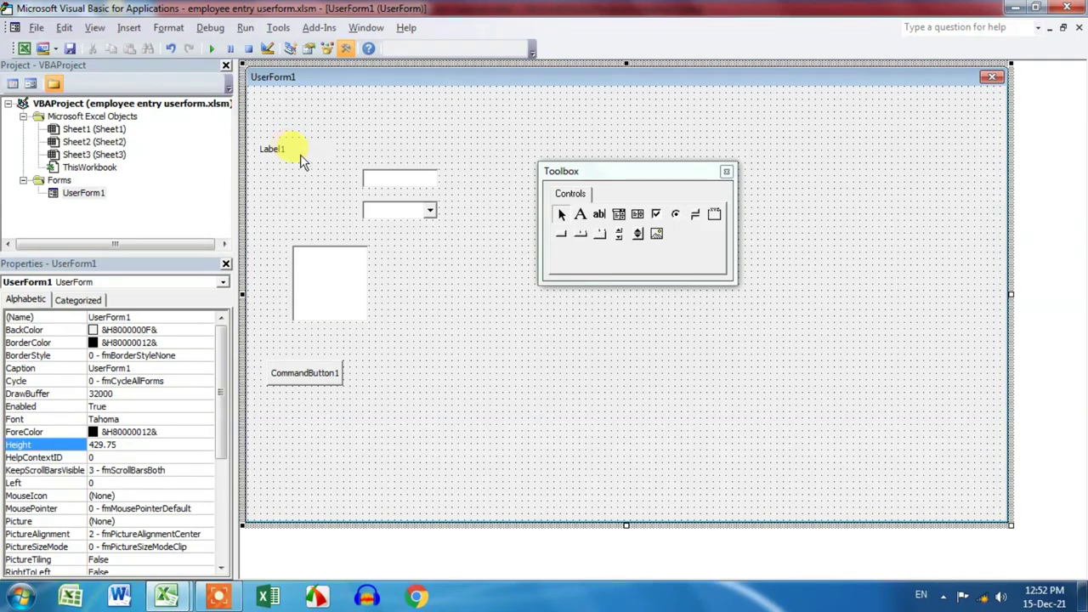
drag(374, 179, 361, 162)
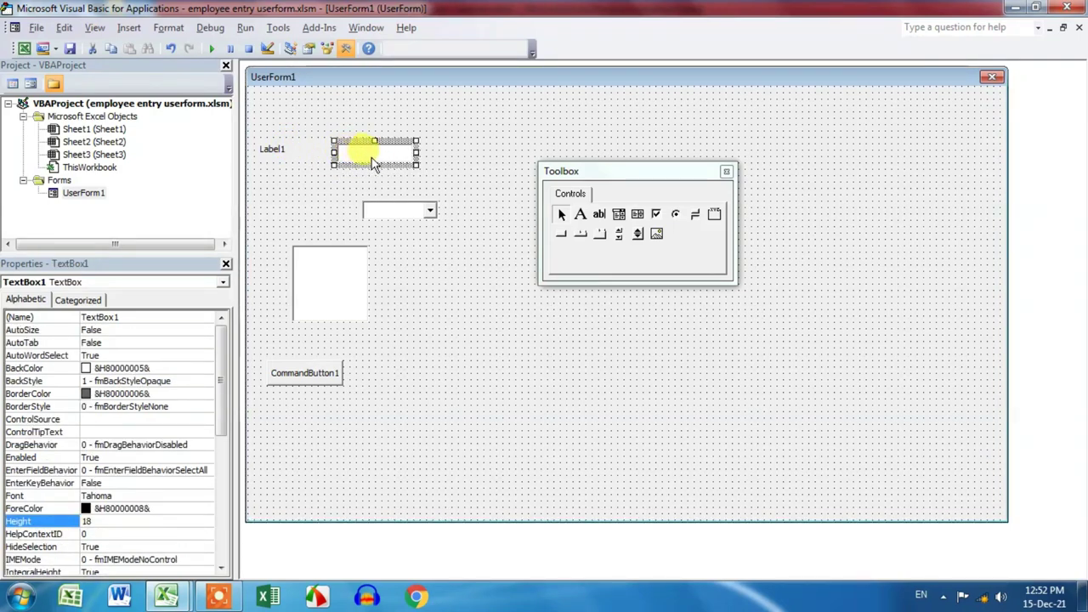
click(487, 306)
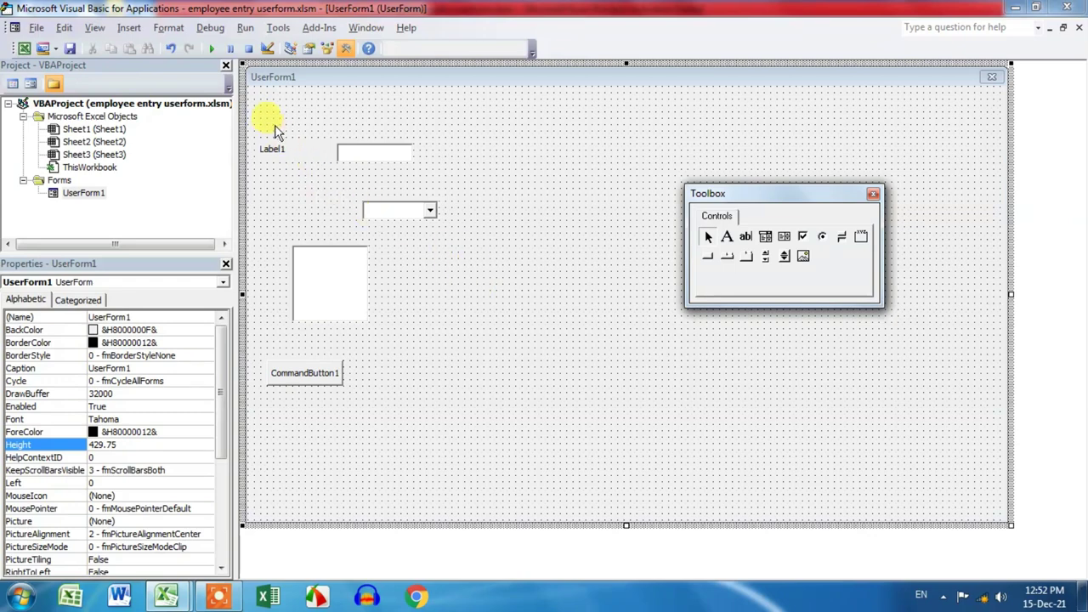
Set all five selected controls to Trebuchet MS, size 10
drag(271, 125, 314, 230)
drag(401, 393, 409, 393)
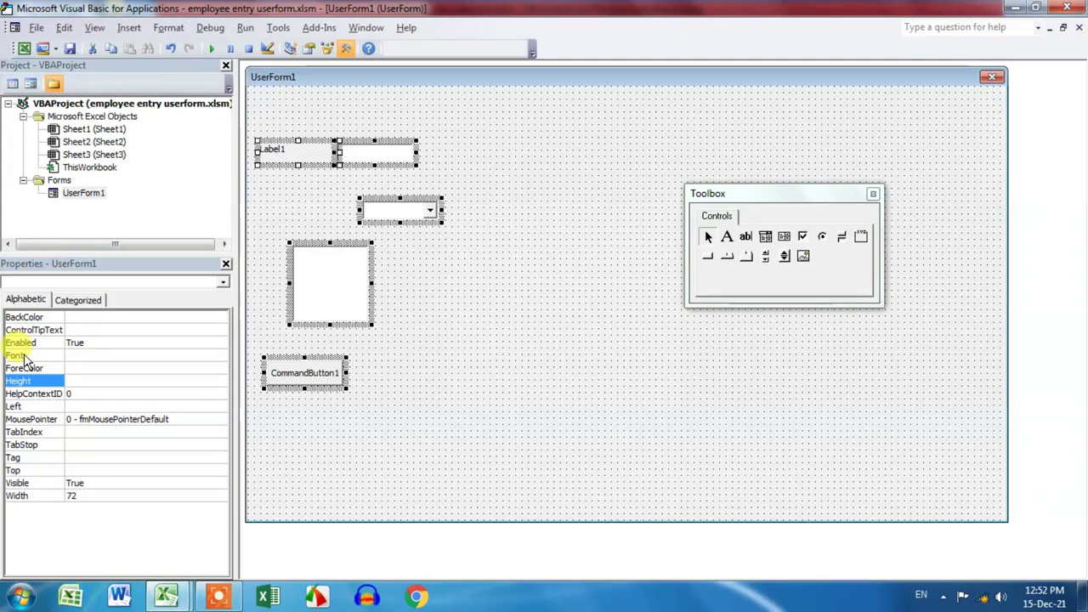
click(92, 357)
click(221, 357)
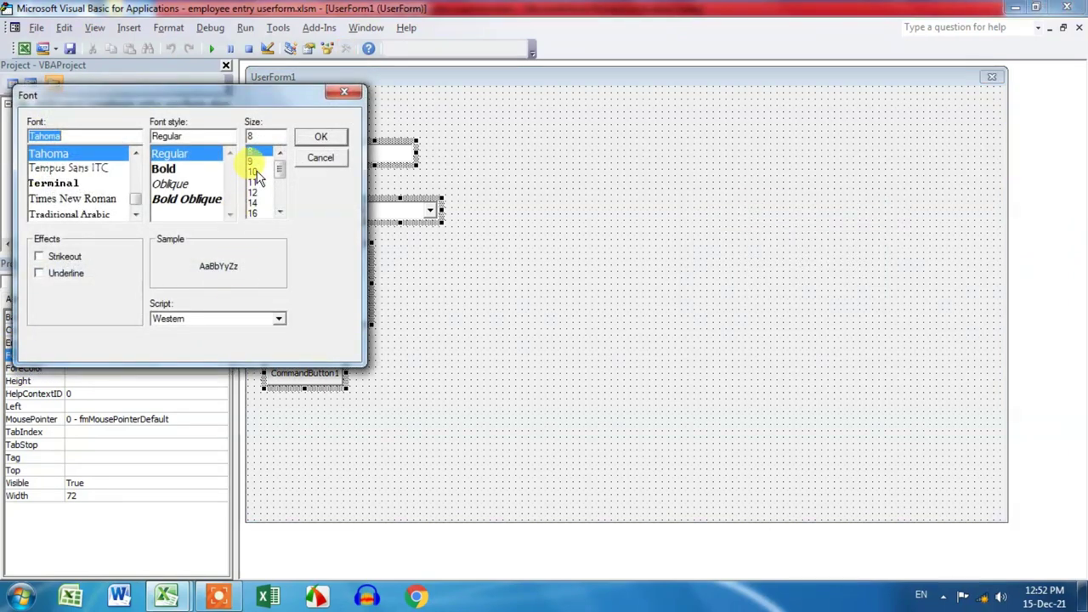
click(256, 174)
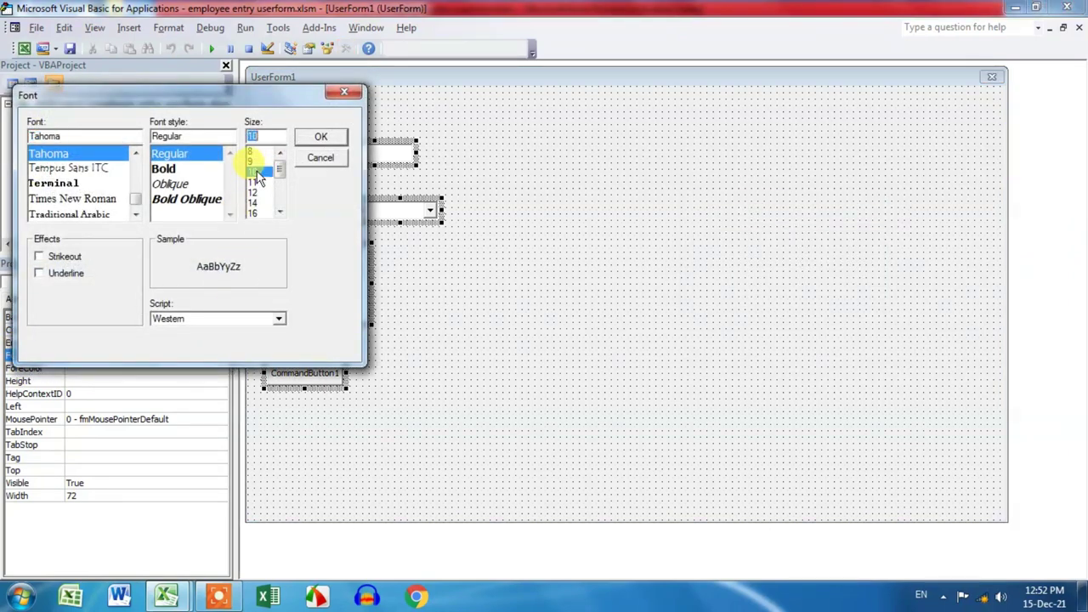
click(136, 214)
click(136, 214)
click(92, 199)
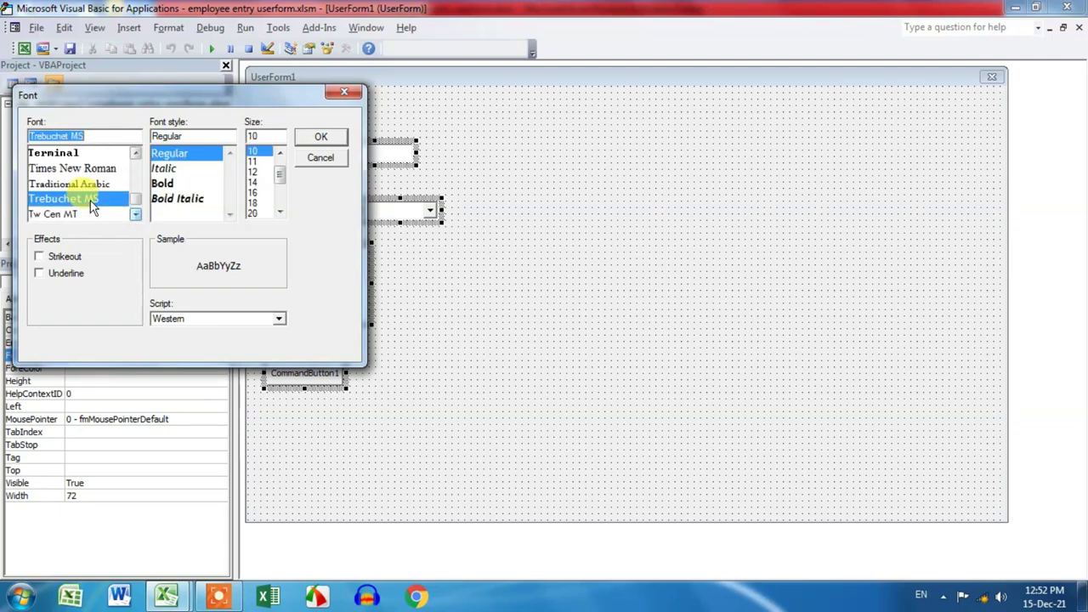
click(314, 136)
Move the list box toward the form's right and shift the text box down-left
click(498, 240)
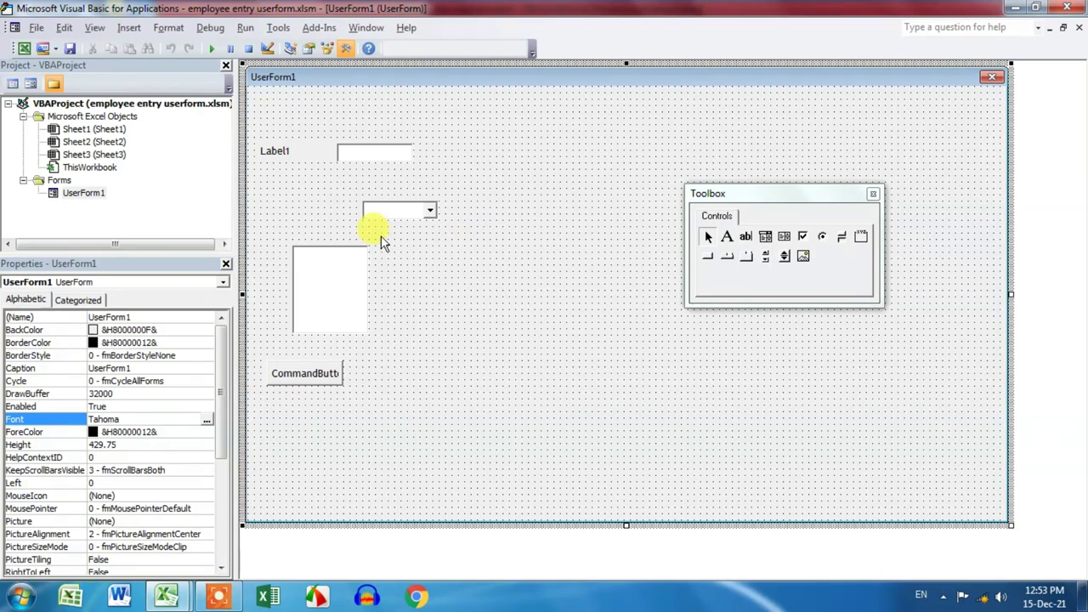
drag(351, 288, 609, 348)
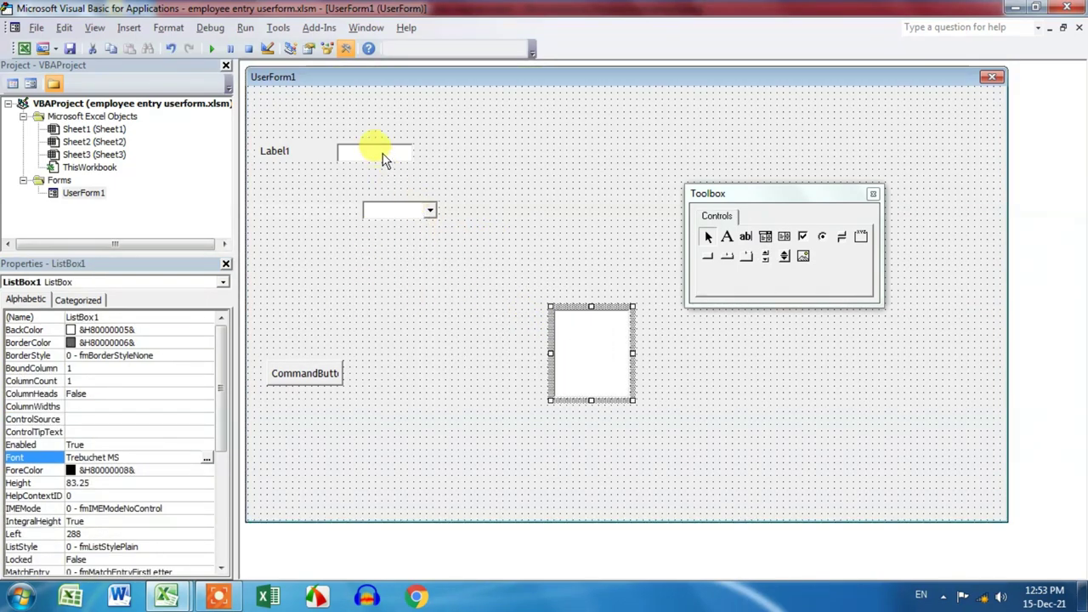
mouse_move(382, 160)
mouse_down()
mouse_move(321, 188)
mouse_move(311, 182)
mouse_move(441, 170)
mouse_up()
Drop the text box below Label1 and paste a Label1 copy stretched across the form's top
click(364, 175)
click(314, 152)
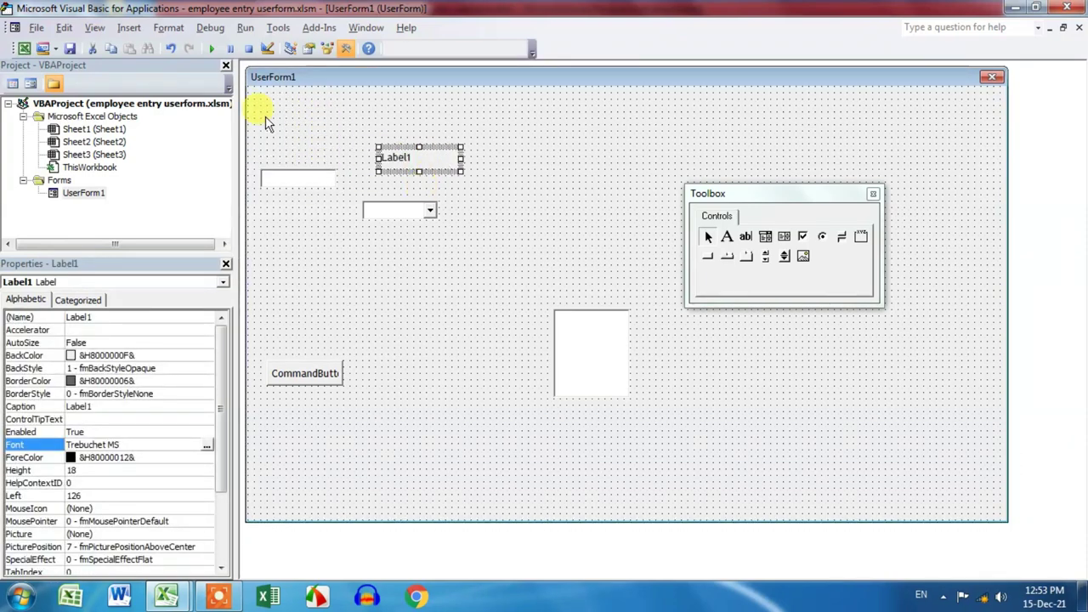
click(137, 49)
drag(594, 296, 267, 81)
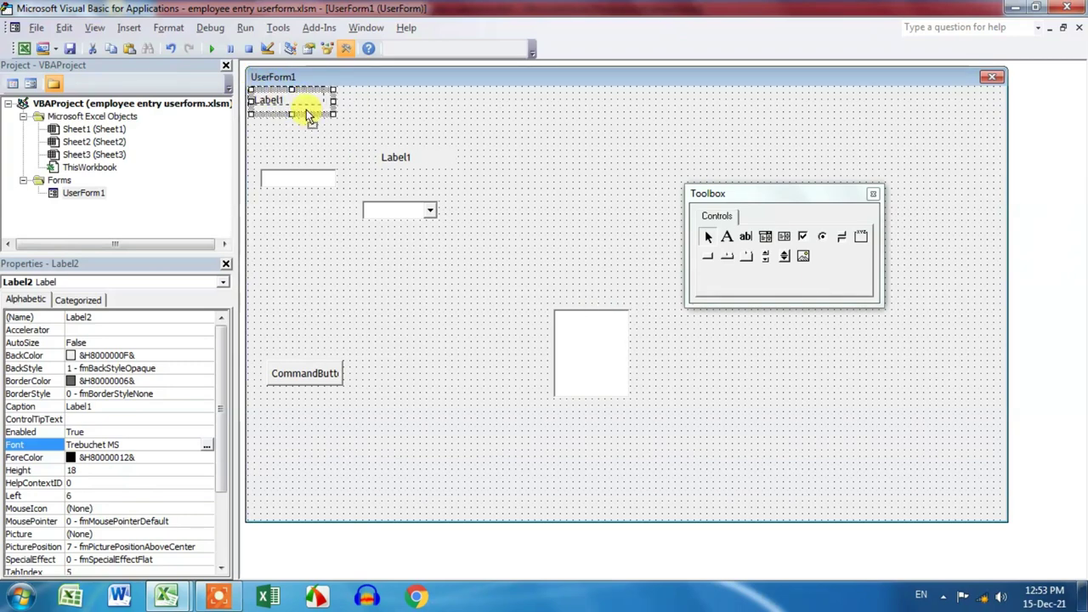
mouse_move(308, 116)
mouse_down()
mouse_move(302, 109)
mouse_move(1006, 106)
mouse_up()
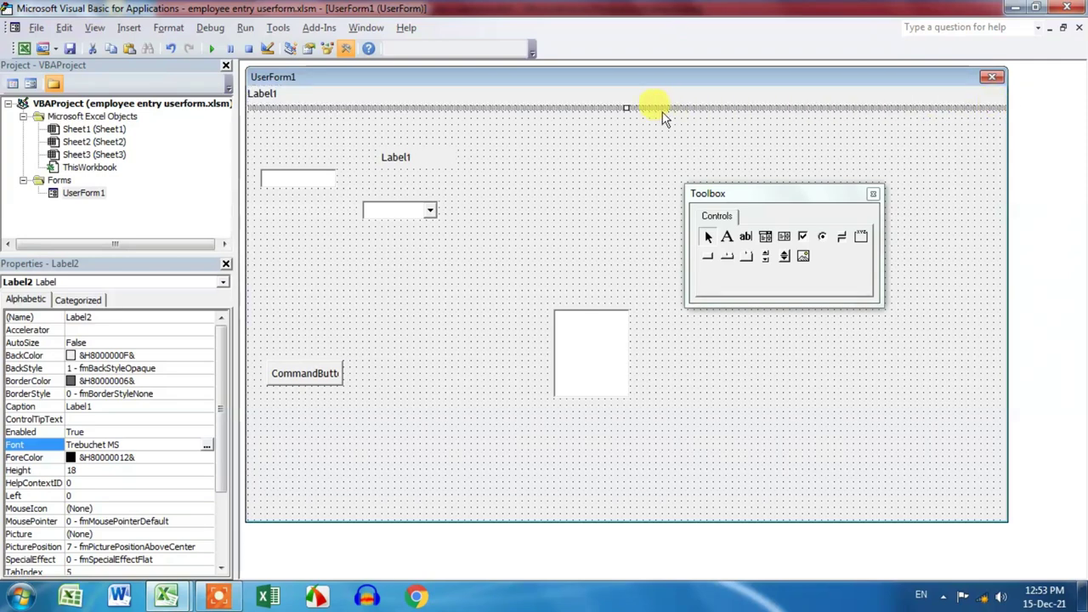
click(308, 119)
click(308, 108)
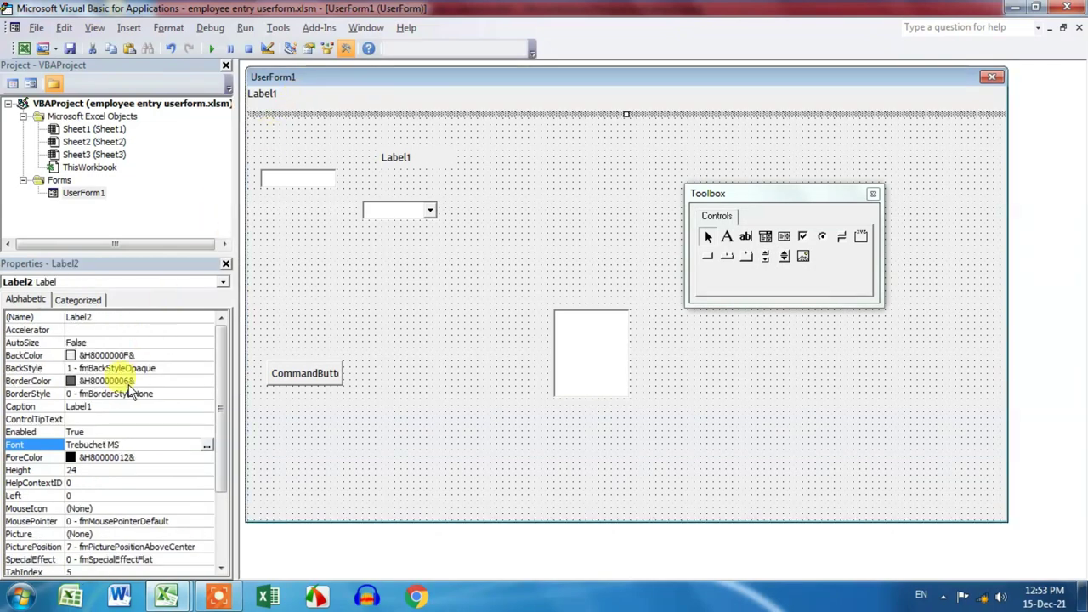
Set the new label's Caption to 'Employee Entry Form'
click(76, 407)
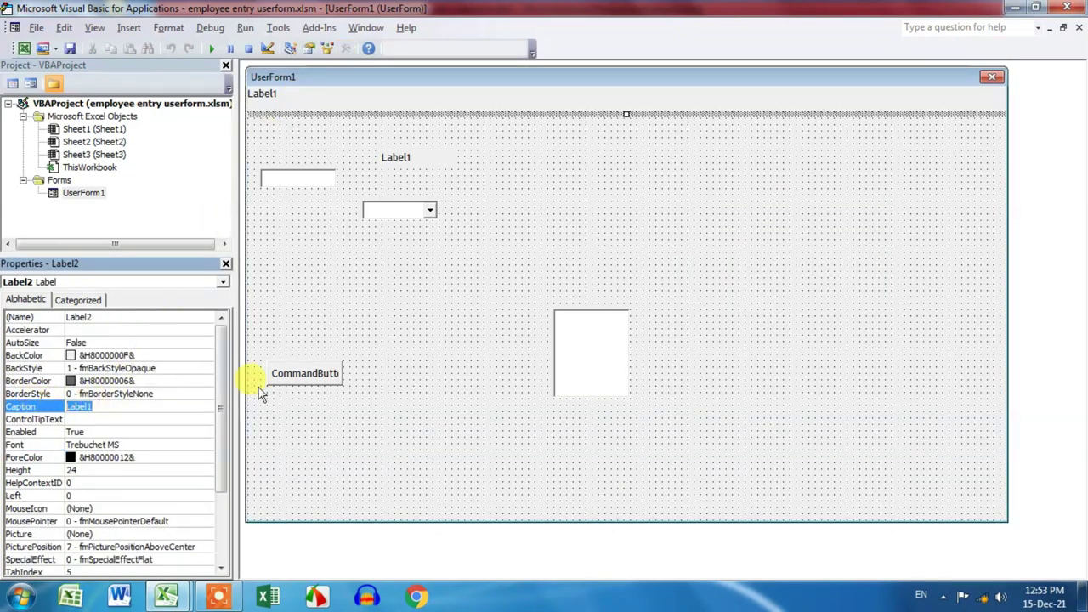
key(BackSpace)
text(mploy)
text(ee Entry Form)
key(Return)
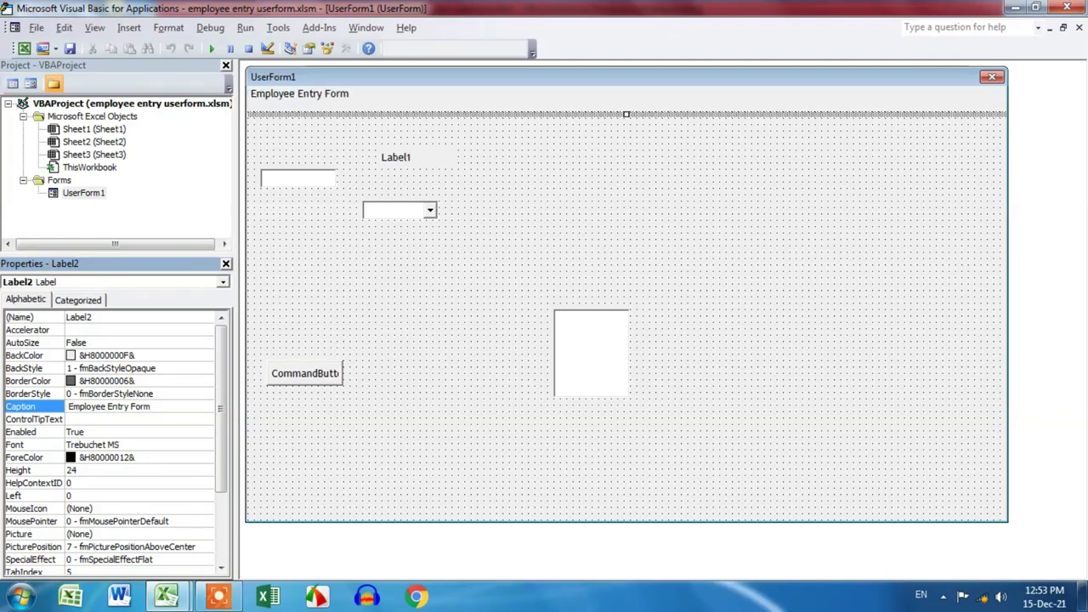
Set the title label's font to Bold, size 20
click(149, 444)
click(207, 446)
click(252, 212)
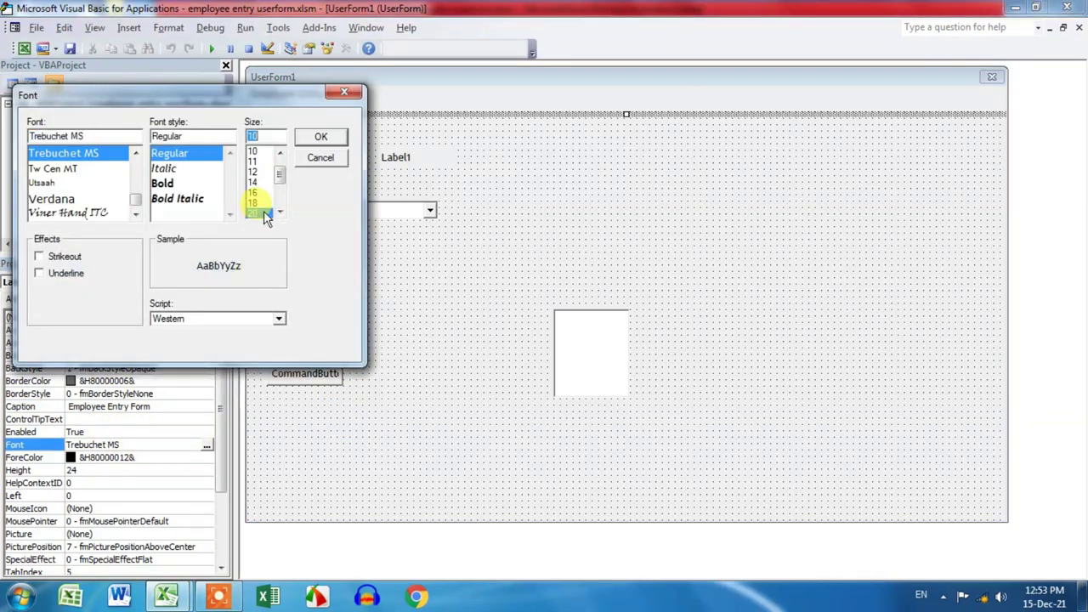
click(162, 183)
click(321, 138)
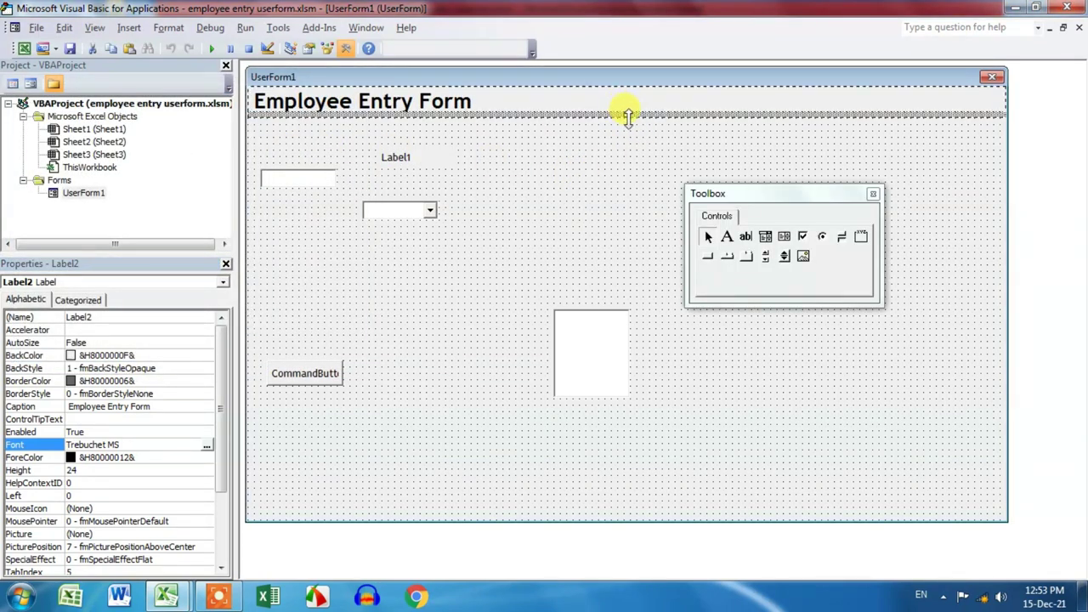
Give the title label a green background and white text from the Palette
click(604, 151)
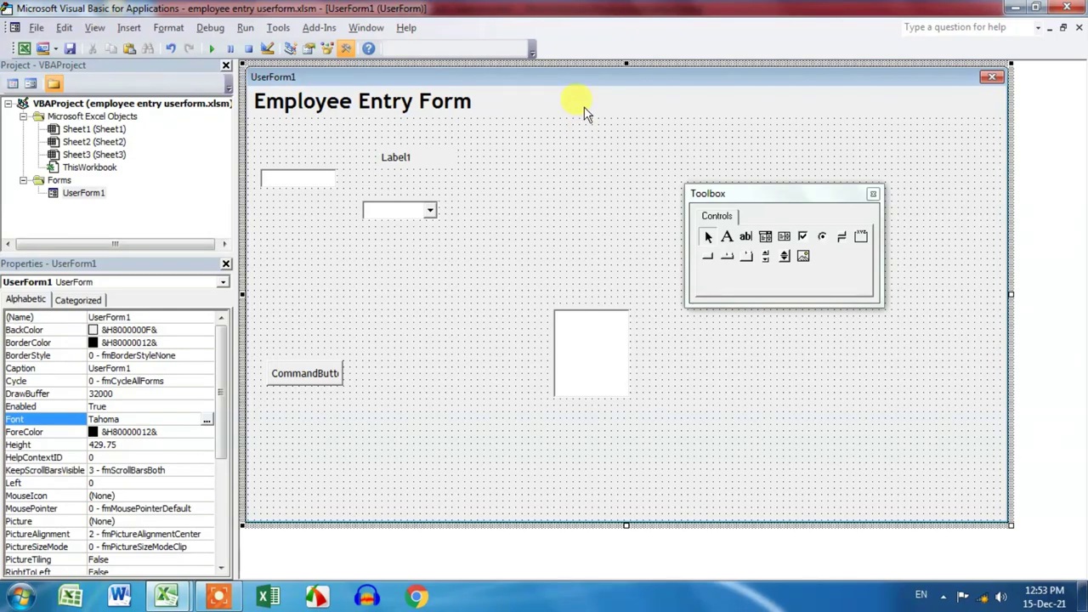
click(583, 114)
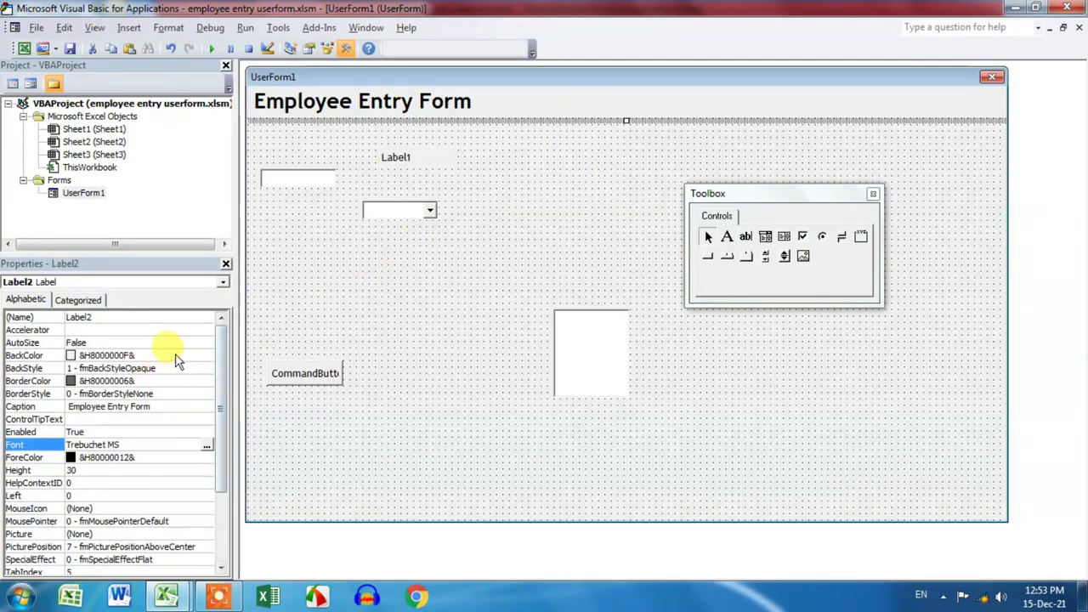
click(208, 359)
click(207, 355)
click(112, 372)
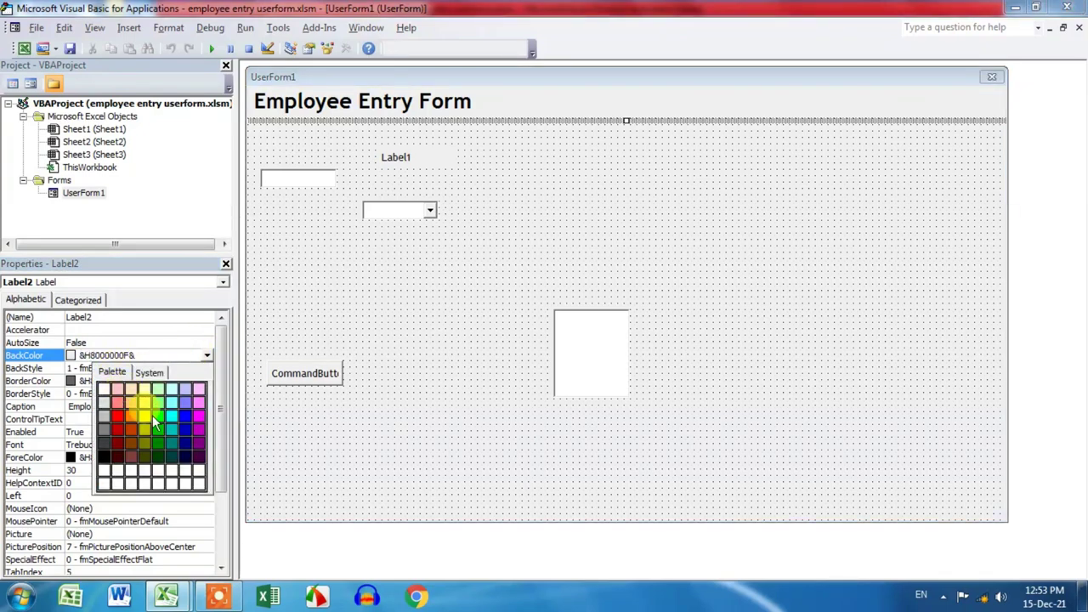
click(156, 445)
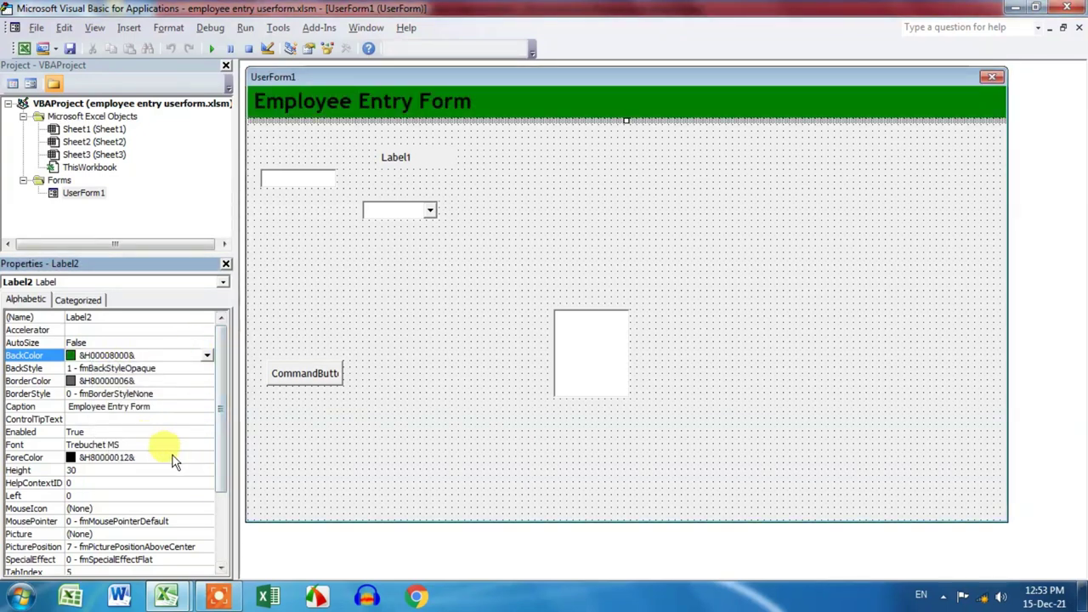
click(200, 457)
click(207, 458)
click(111, 474)
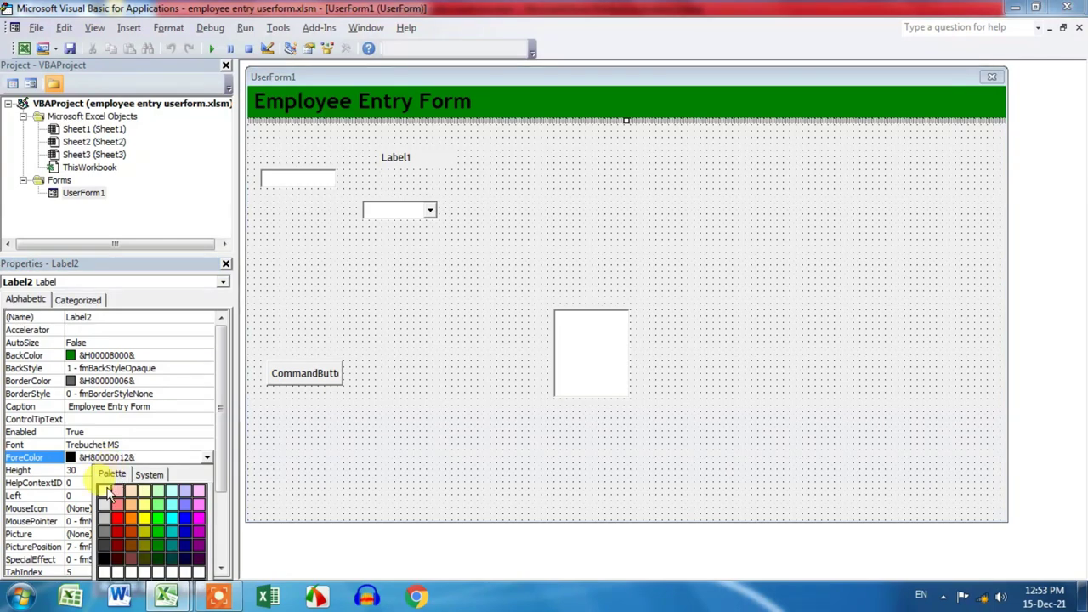
click(118, 488)
click(442, 293)
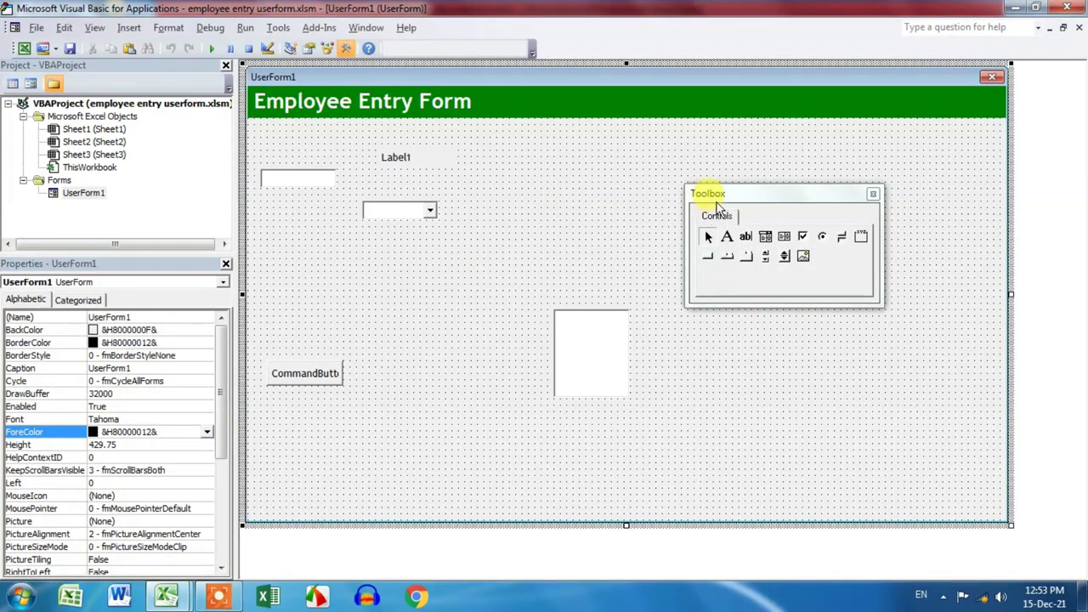
Move CommandButton1 beside Label1, shift the list box left, and make the form taller
mouse_move(697, 197)
mouse_down()
mouse_move(735, 306)
mouse_move(865, 262)
mouse_up()
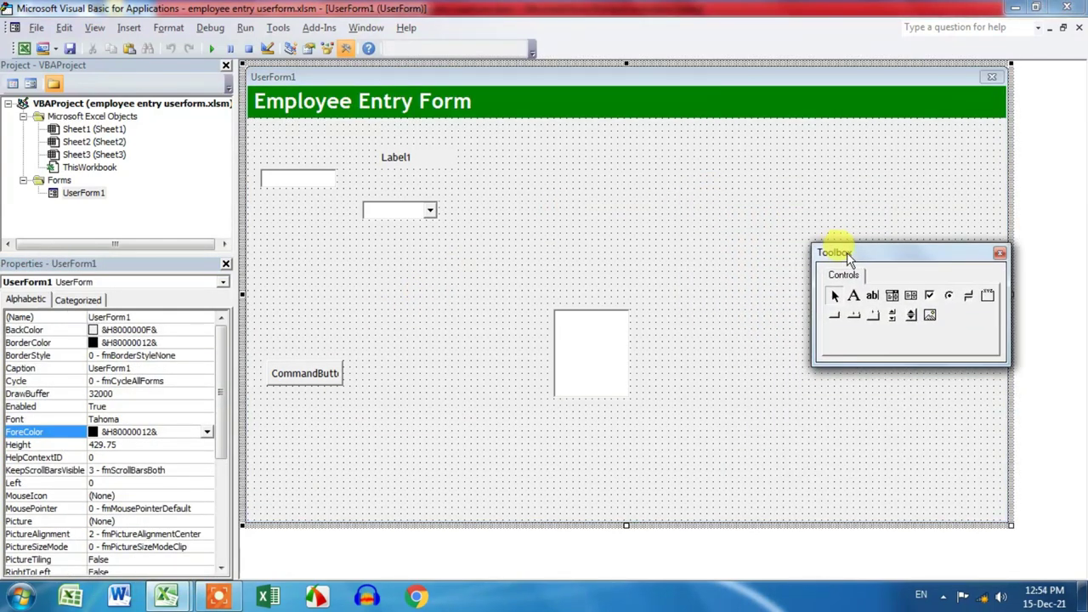
click(287, 161)
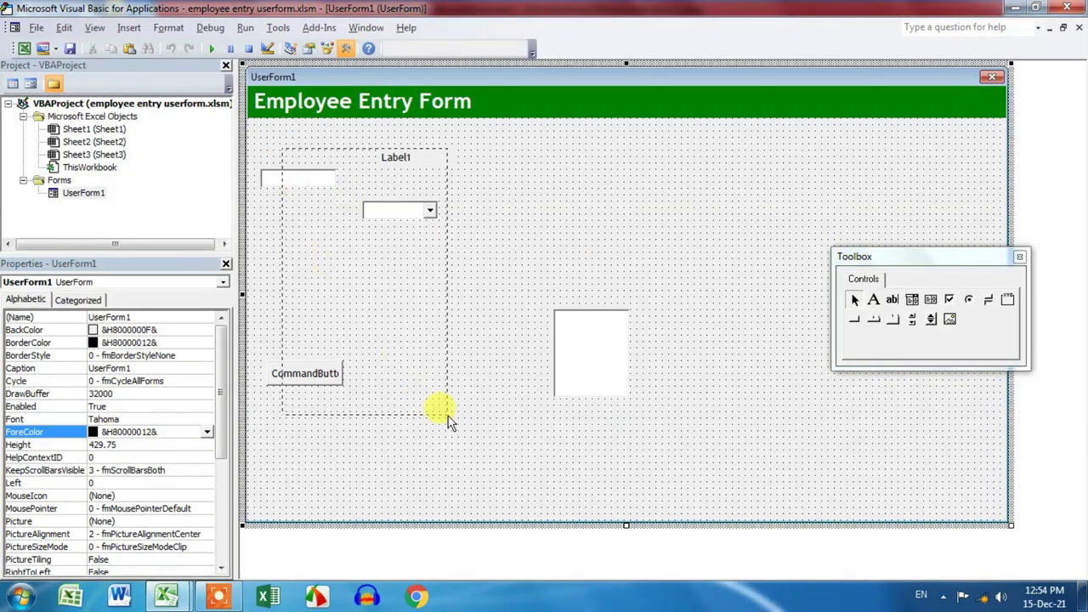
mouse_move(448, 416)
mouse_down()
mouse_move(459, 408)
mouse_move(432, 284)
mouse_up()
drag(311, 372, 531, 190)
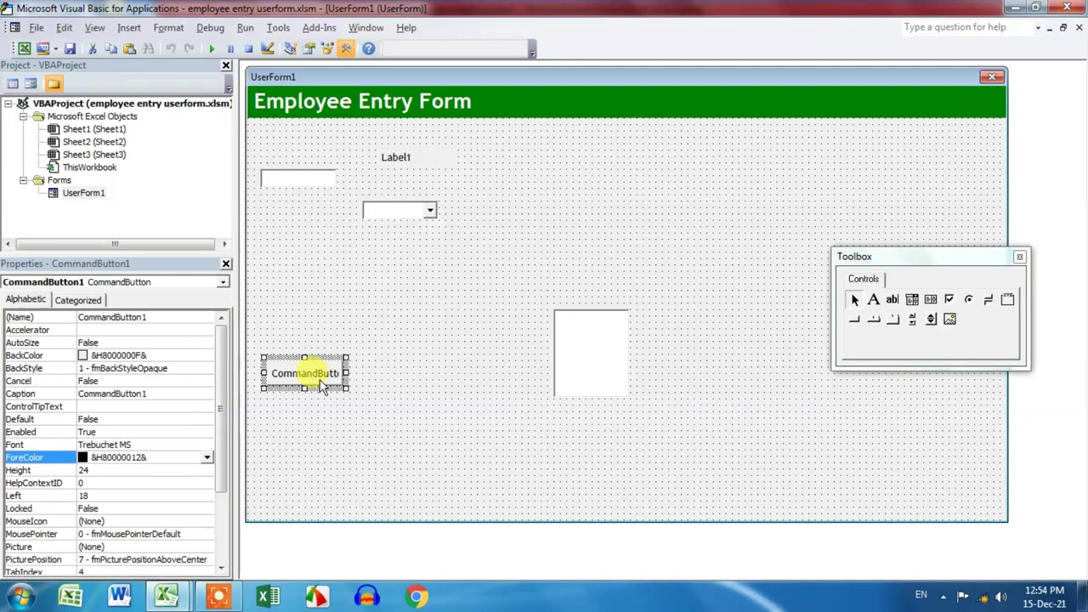
drag(577, 364, 433, 351)
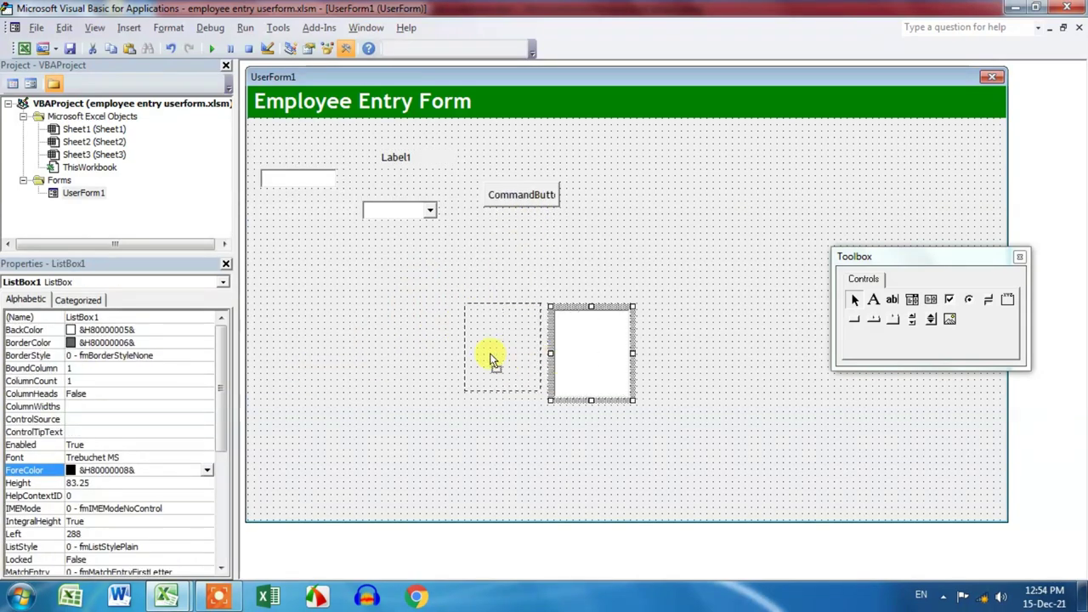
click(602, 472)
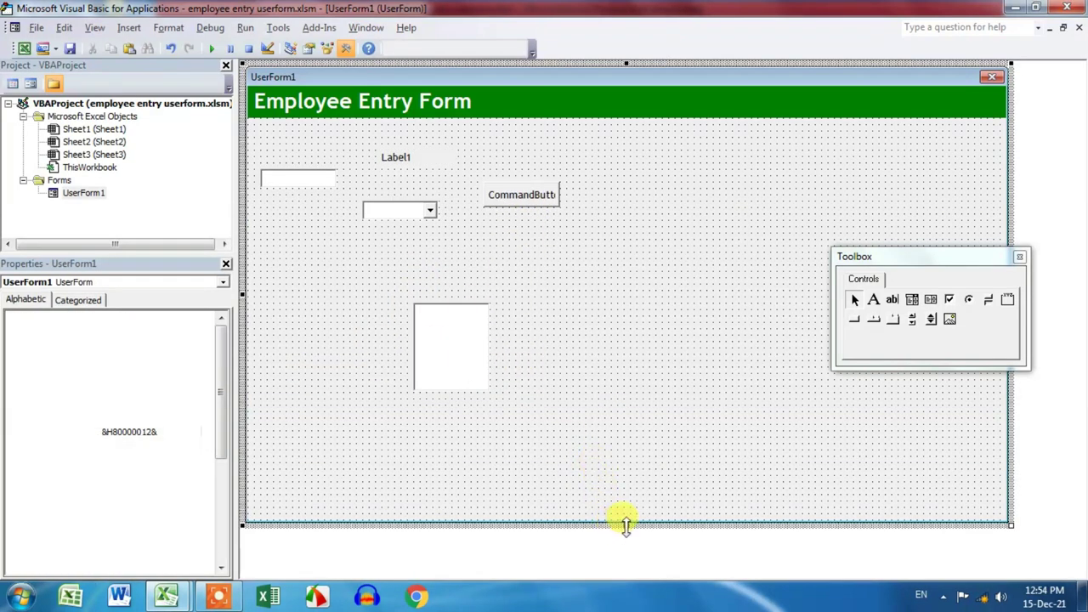
drag(618, 521, 632, 542)
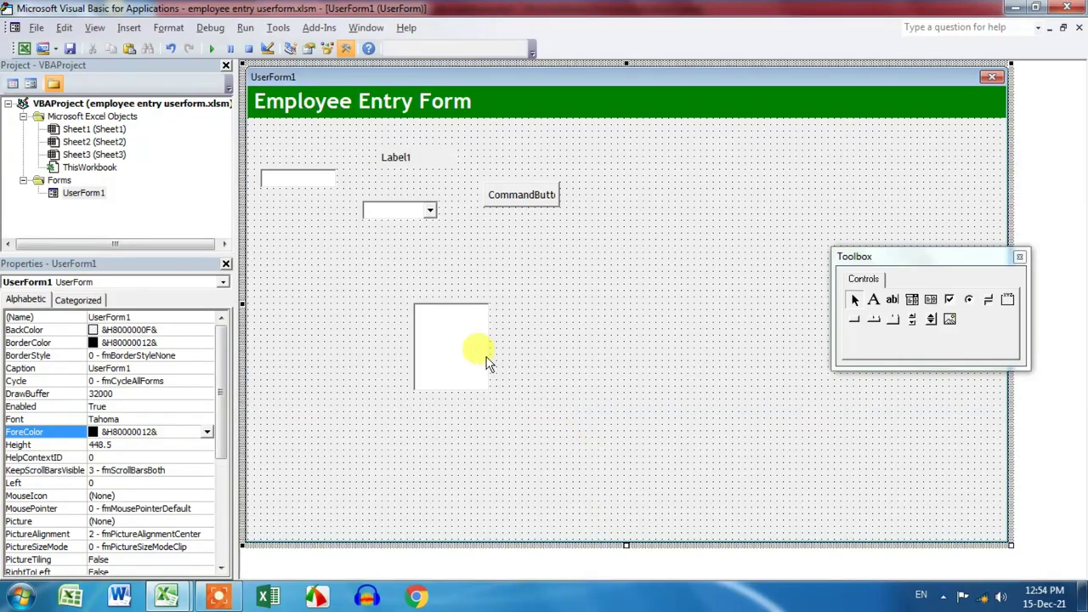
Move ListBox1 to the lower left and stretch it across the form's width and bottom
drag(486, 357, 323, 417)
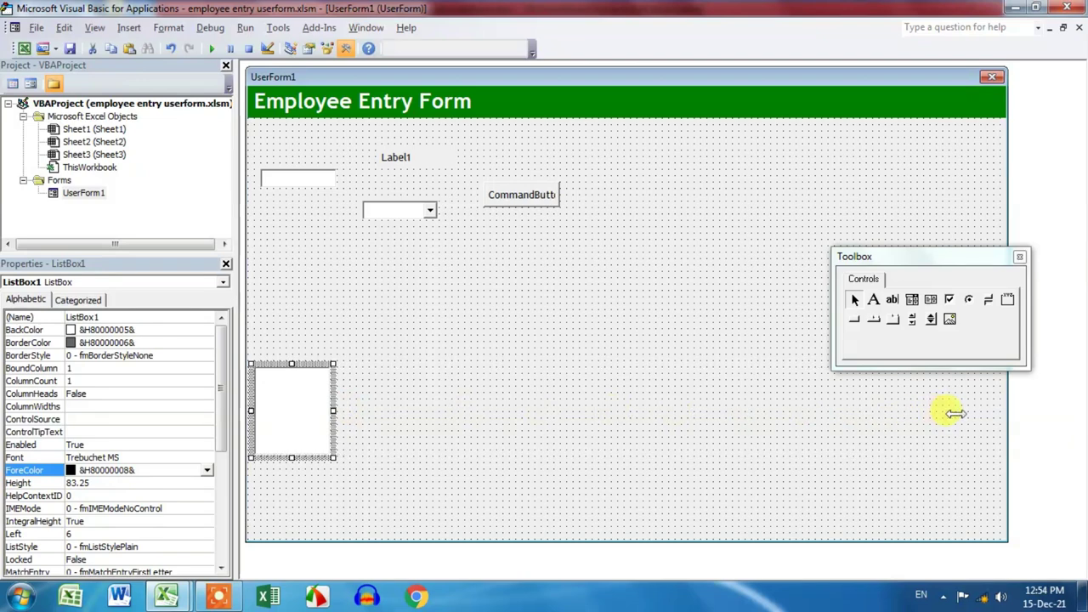
drag(1000, 412, 1001, 412)
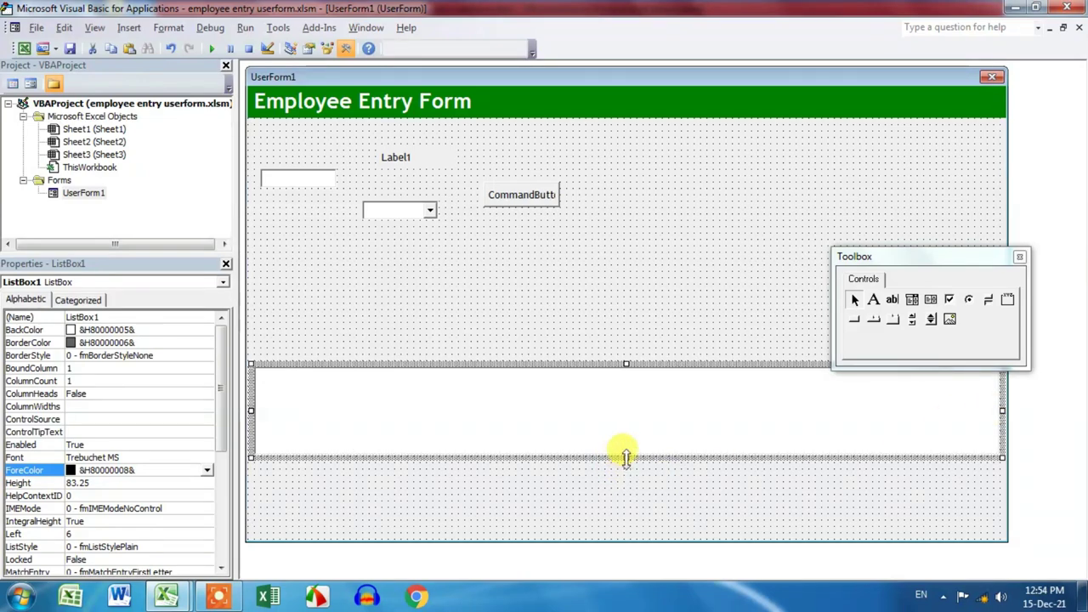
drag(625, 457, 625, 529)
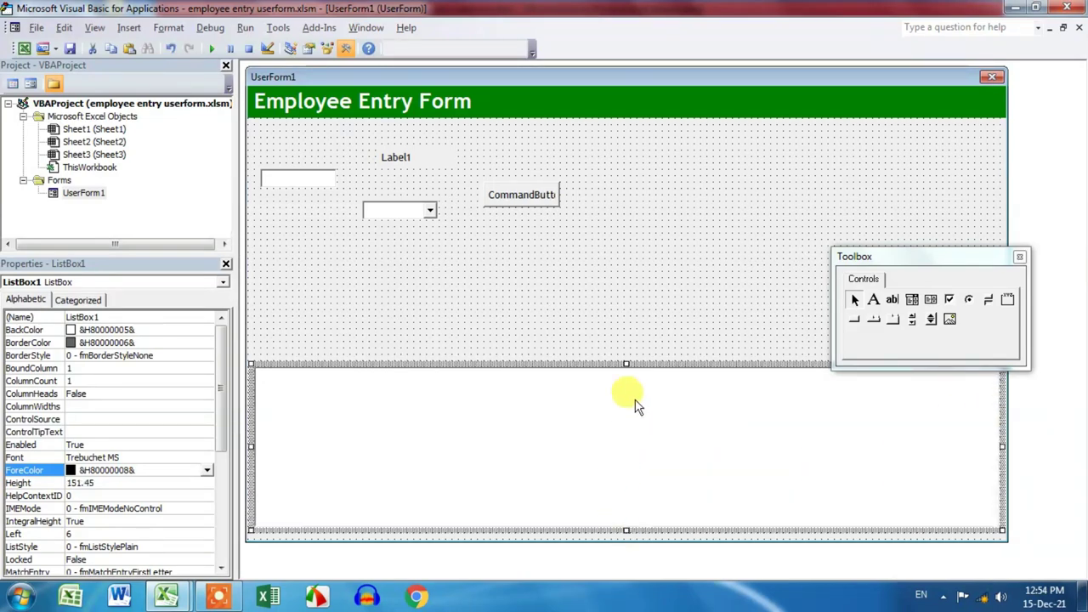
click(618, 322)
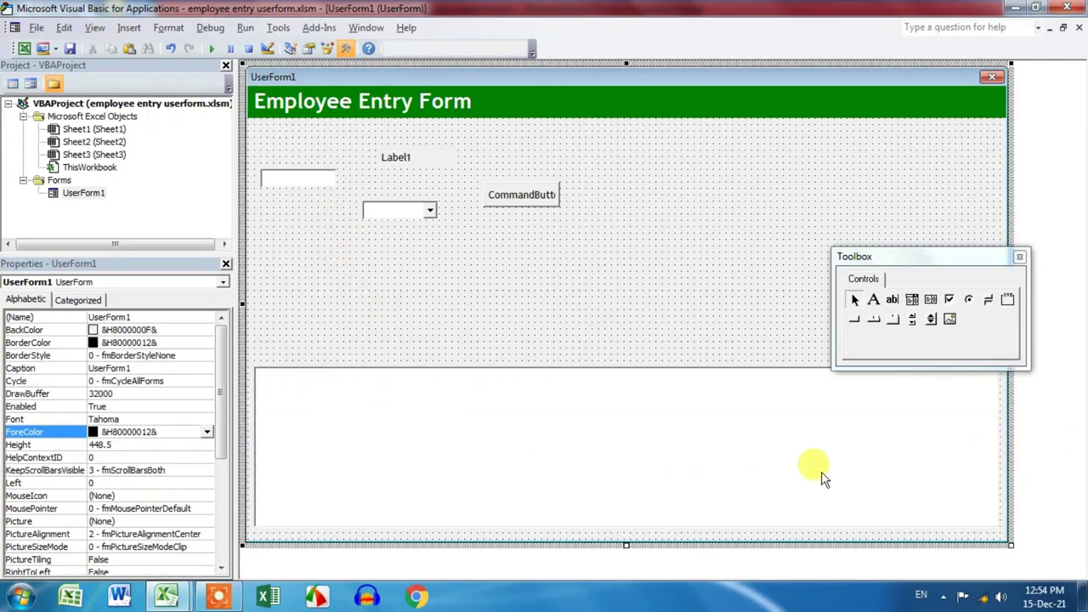
mouse_move(884, 258)
mouse_down()
mouse_move(115, 265)
mouse_move(70, 195)
mouse_up()
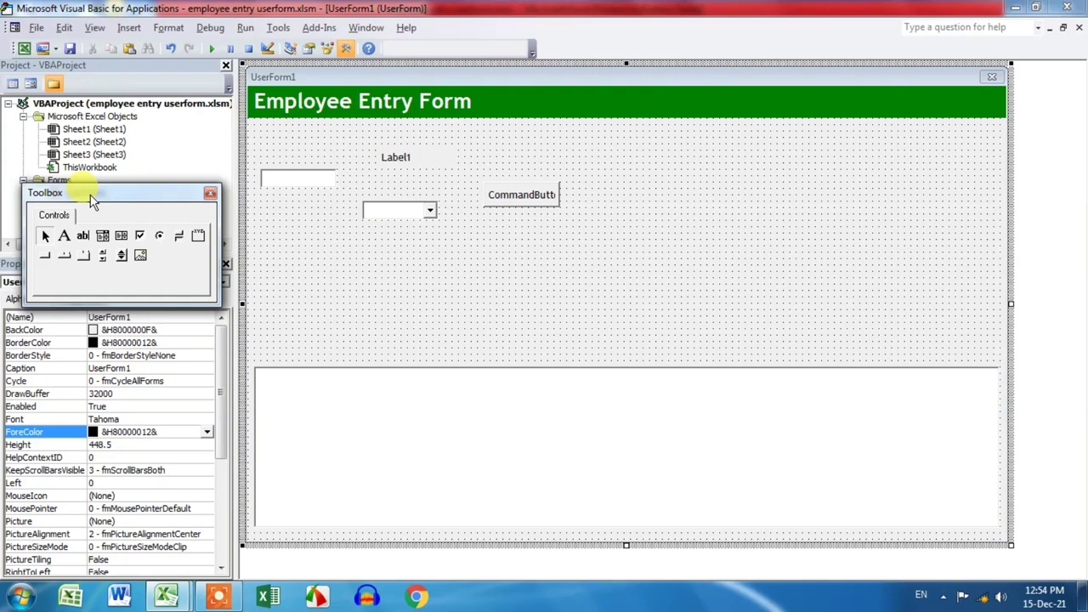
Add an Image1 box at the form's top right and place CommandButton1 beneath it
click(140, 257)
click(964, 165)
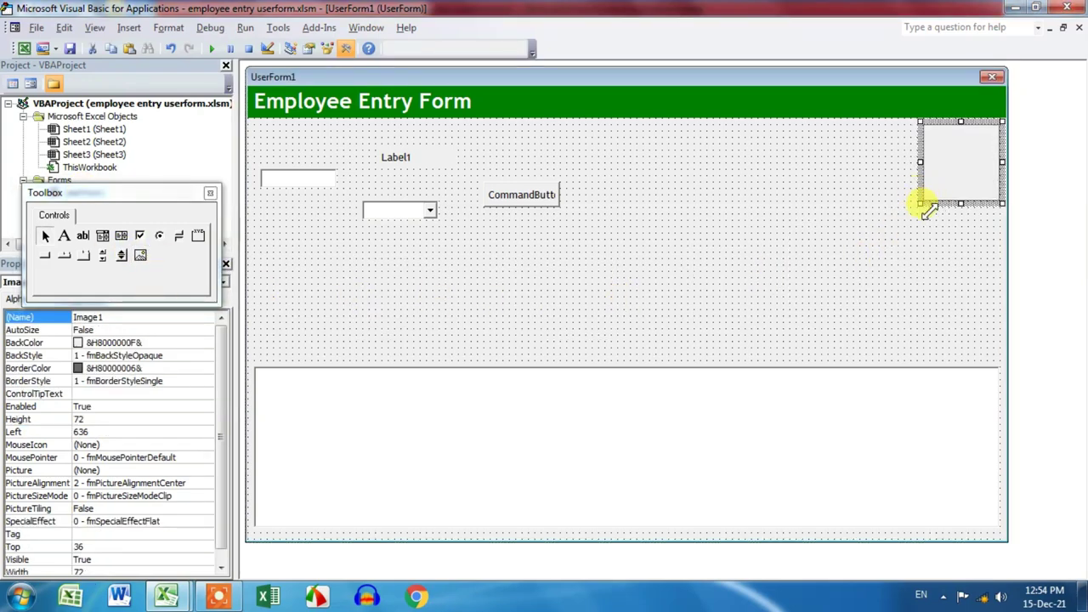
mouse_move(919, 204)
mouse_down()
mouse_move(907, 235)
mouse_move(899, 231)
mouse_up()
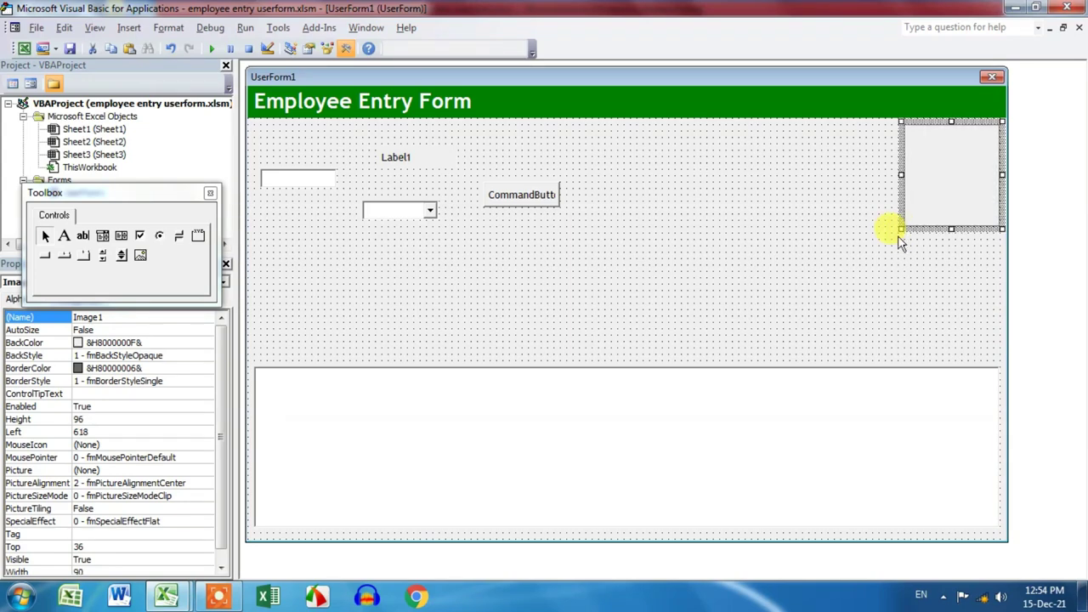
click(893, 263)
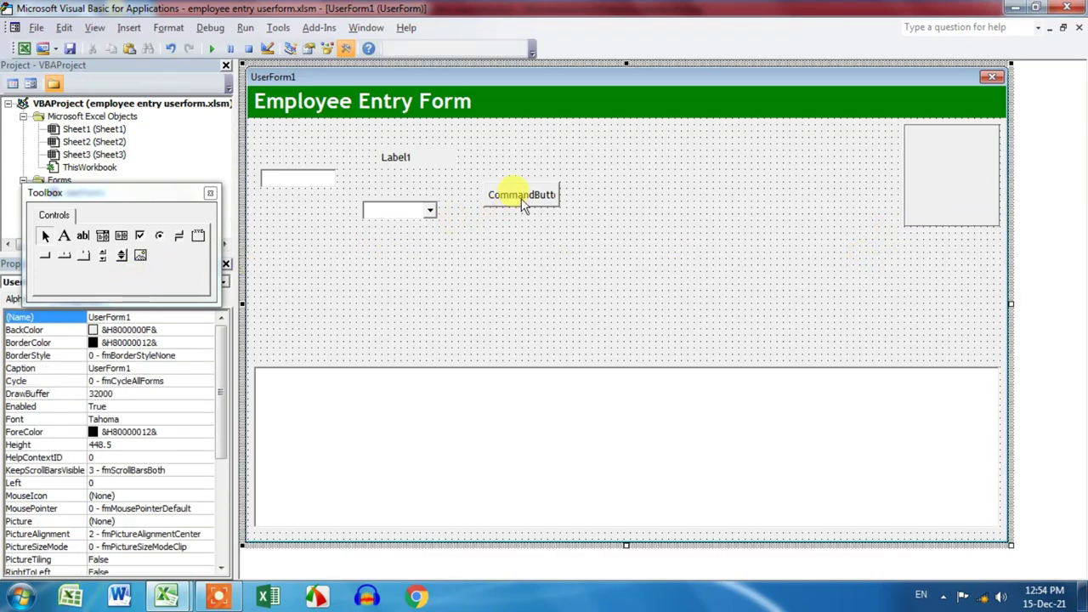
drag(523, 204, 946, 253)
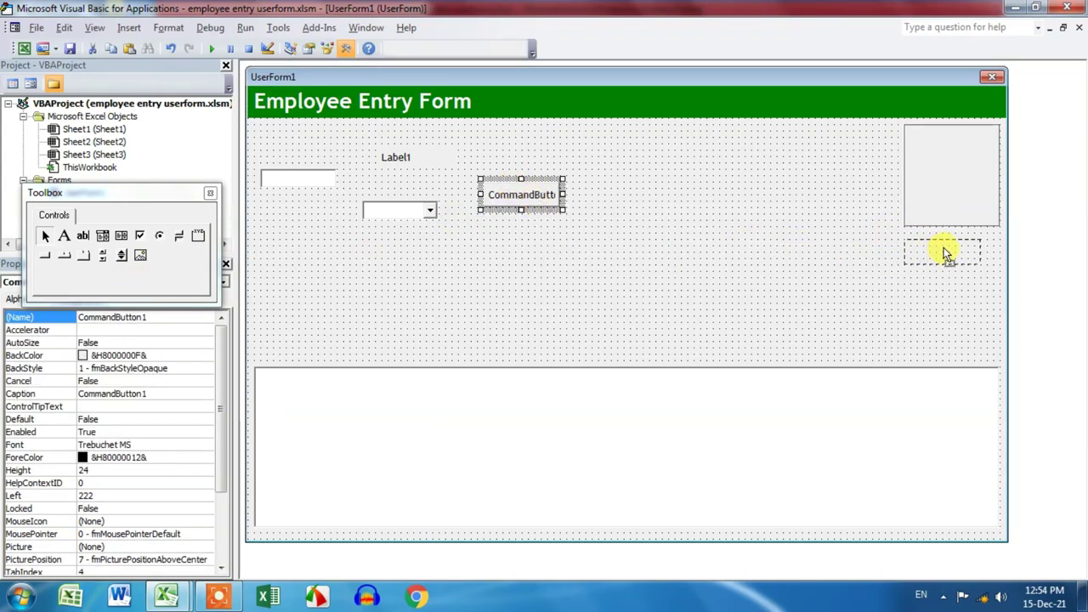
drag(946, 253, 953, 248)
click(918, 287)
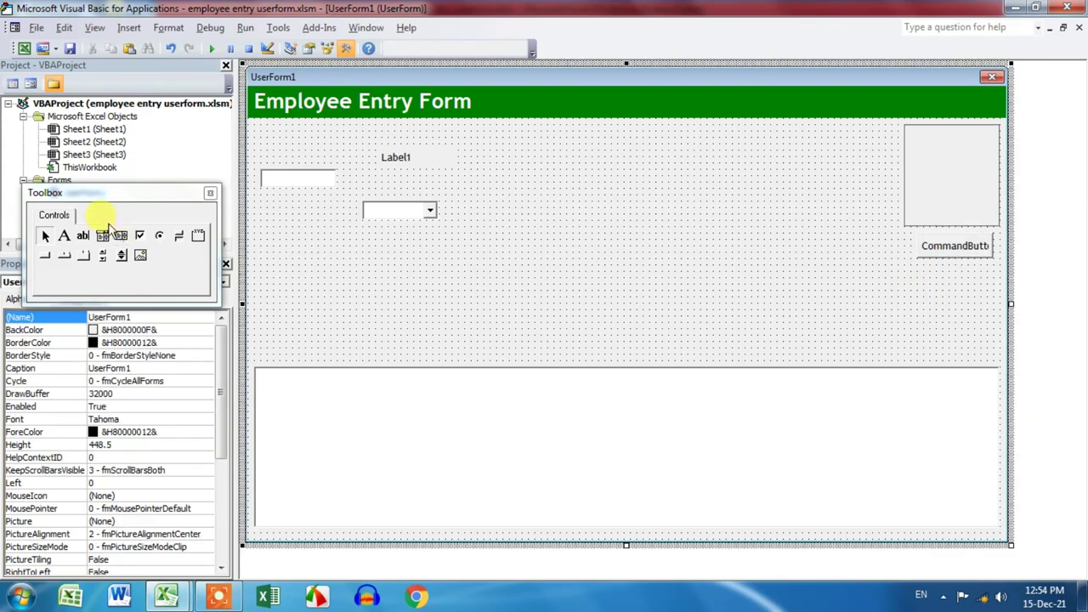
Close the Toolbox and shift the textbox, Label1 and combo box right and down
mouse_move(120, 193)
mouse_down()
mouse_move(375, 251)
mouse_move(557, 233)
mouse_up()
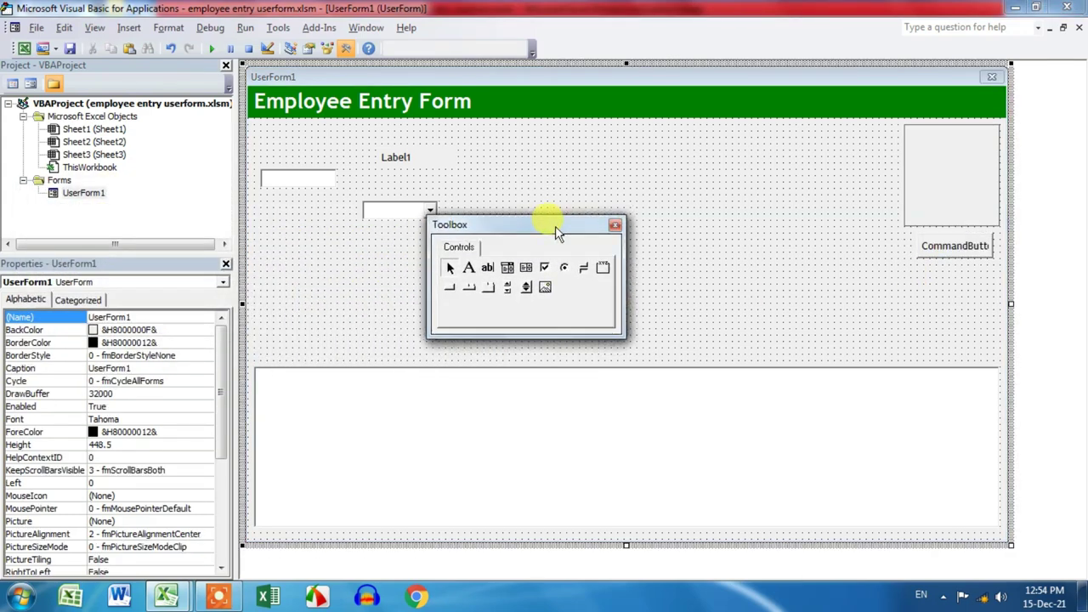
click(616, 225)
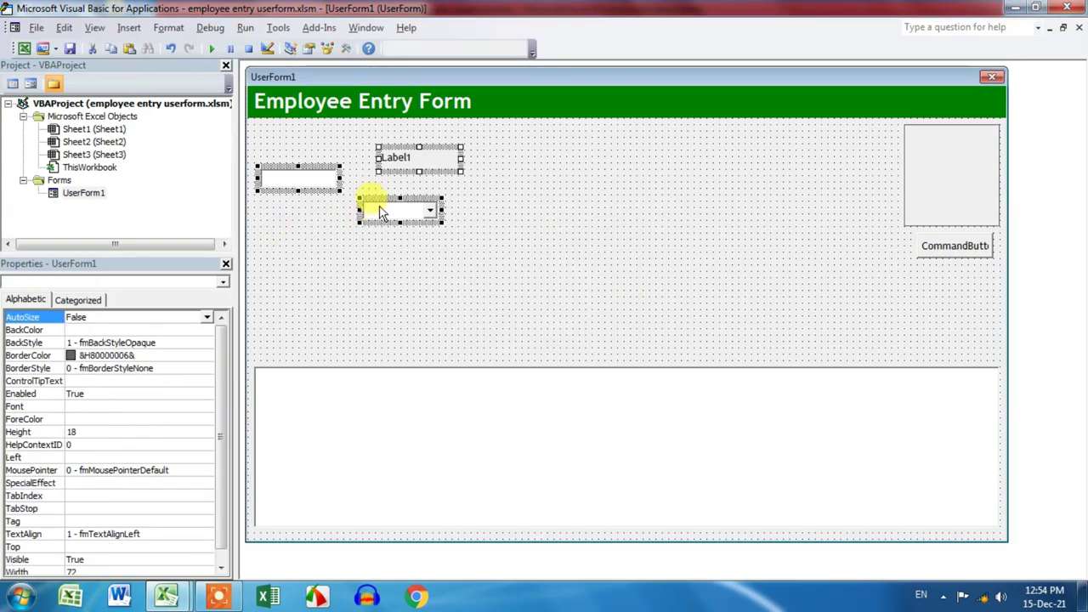
drag(374, 209, 661, 274)
click(592, 197)
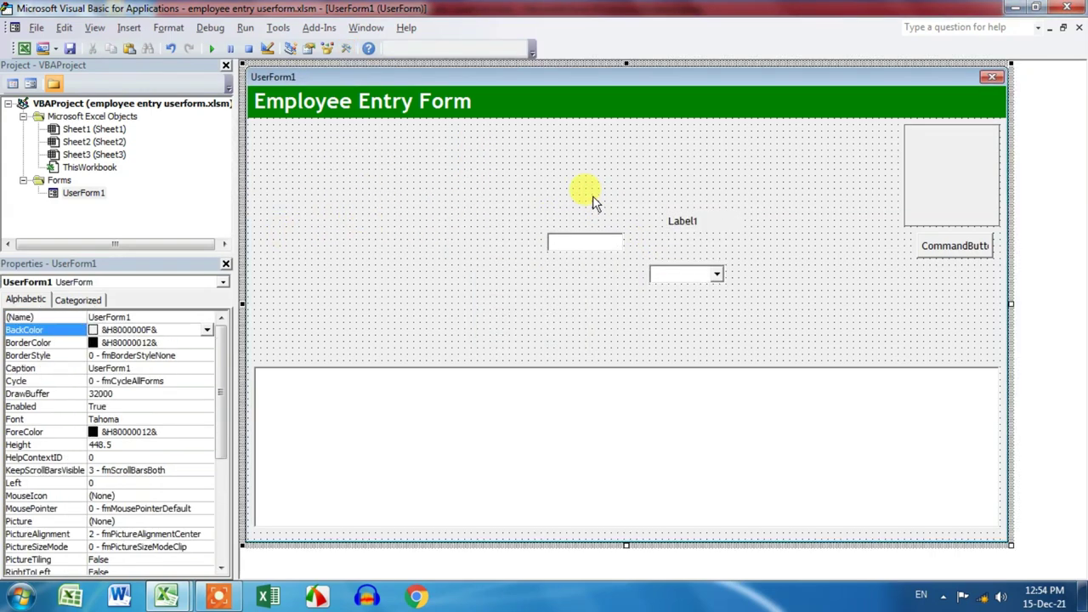
Move Label1 to the top-left, check the sheet headers, and start retyping its caption as Emp ID
drag(680, 220, 274, 157)
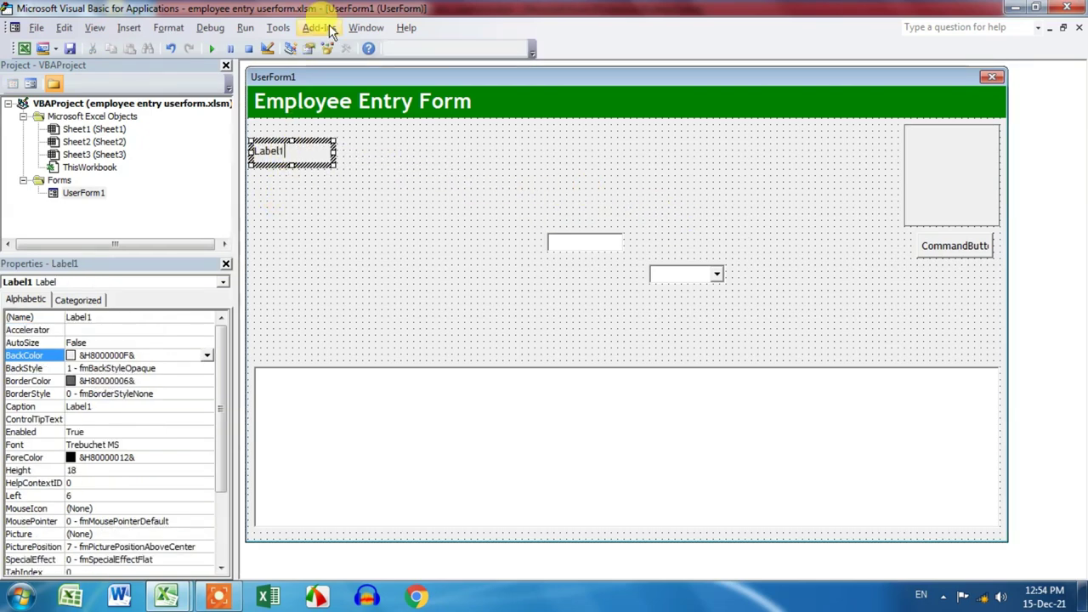
mouse_move(322, 10)
mouse_down()
mouse_move(541, 169)
mouse_move(400, 255)
mouse_up()
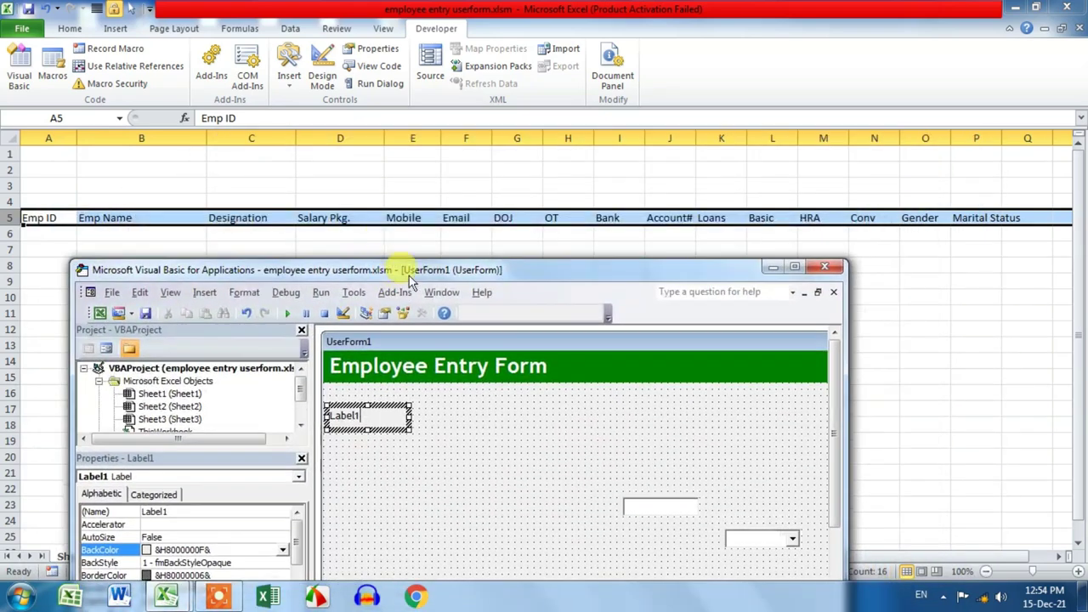
click(369, 193)
scroll(373, 237, down, 1)
key(alt+Tab)
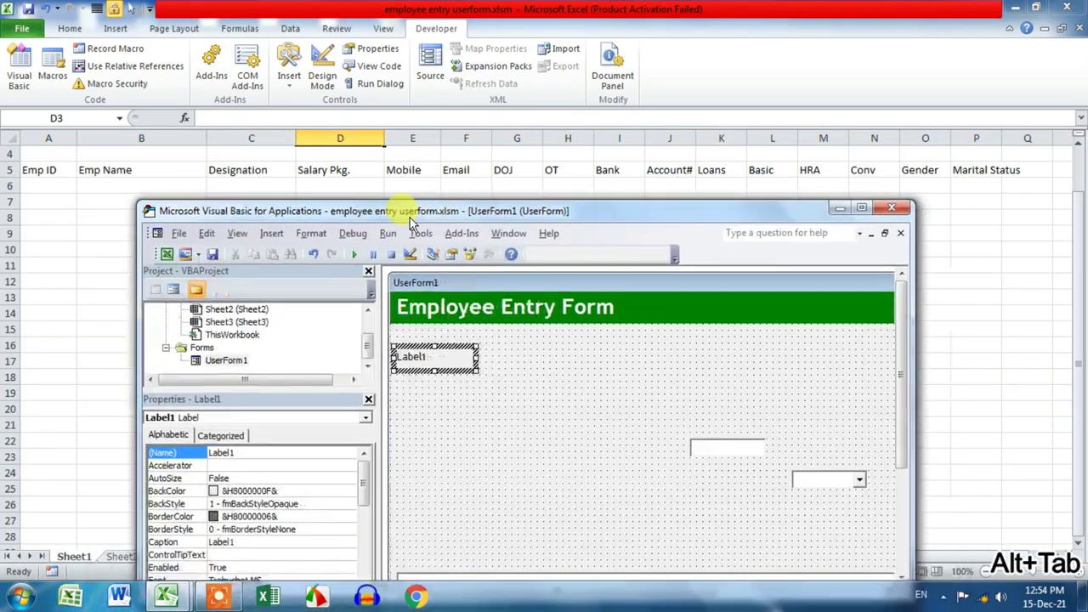
drag(352, 206, 357, 213)
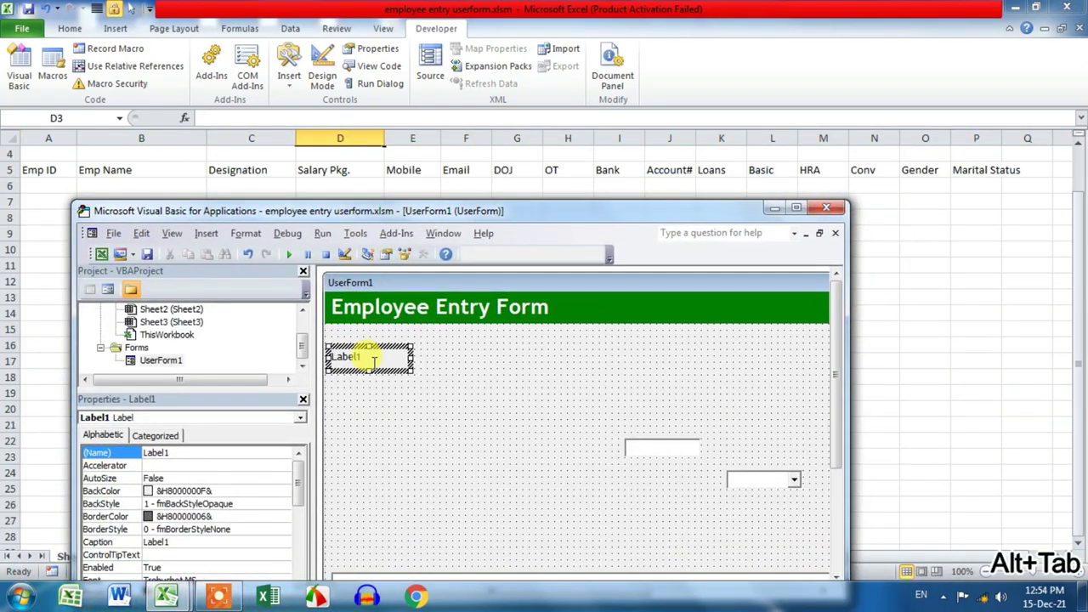
click(357, 356)
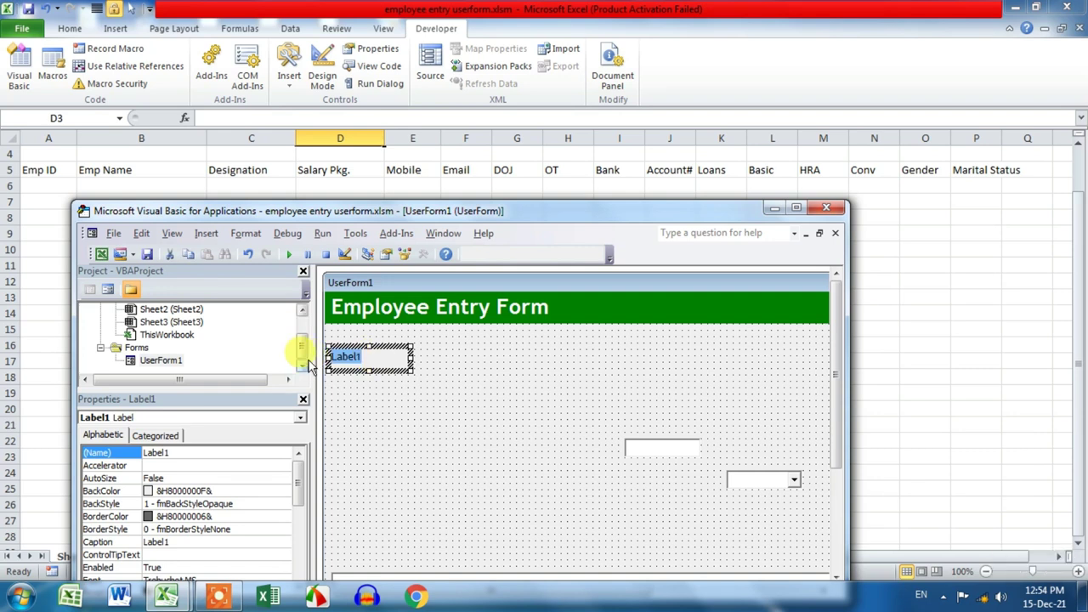
text(Emp ID)
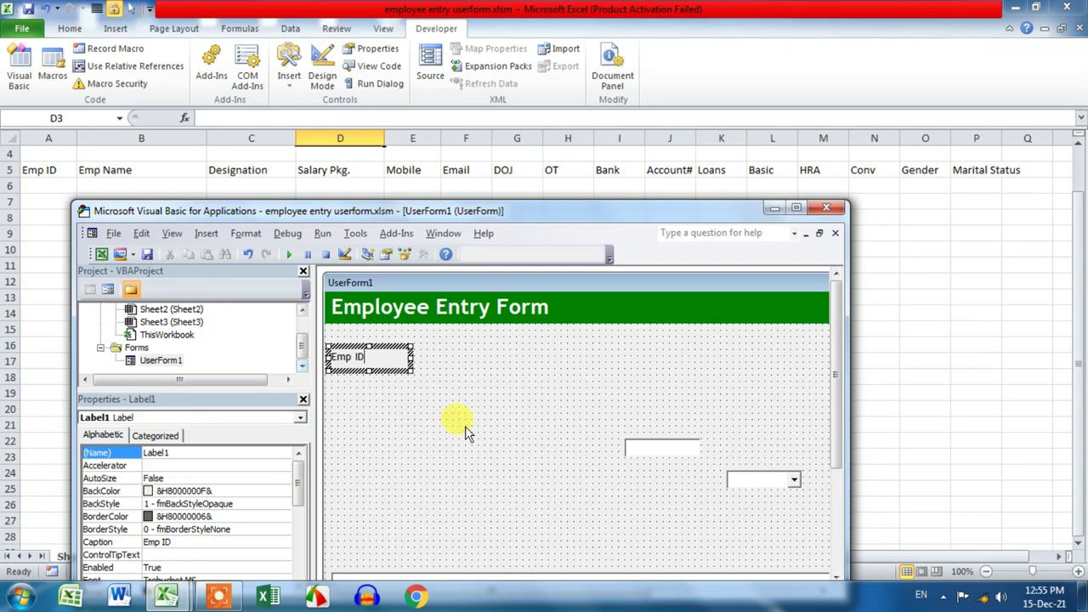
Move TextBox1 directly under the Emp ID label and widen it
click(462, 425)
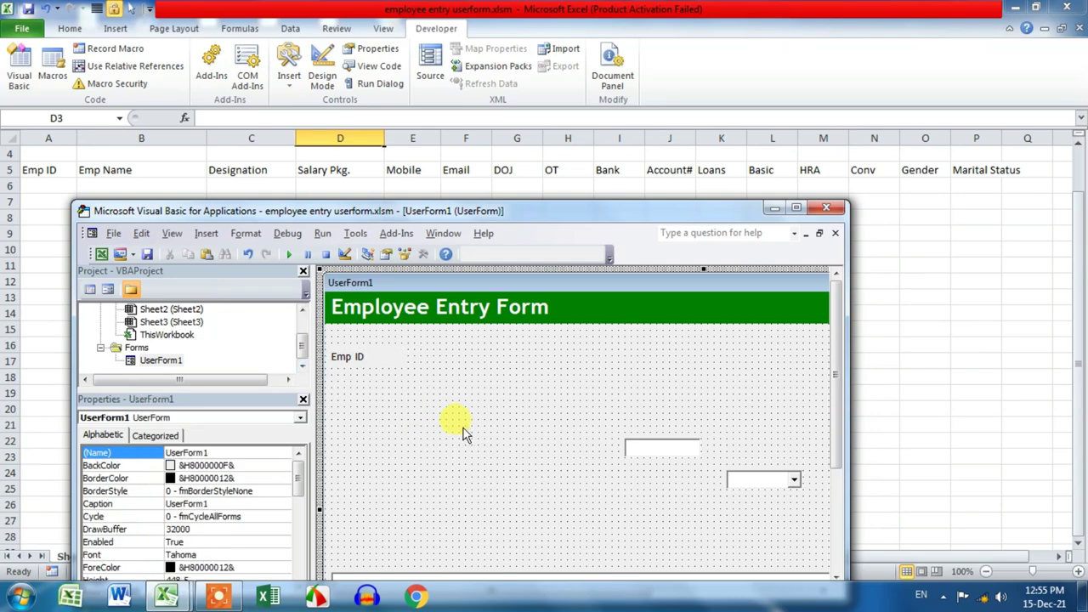
drag(649, 448, 553, 423)
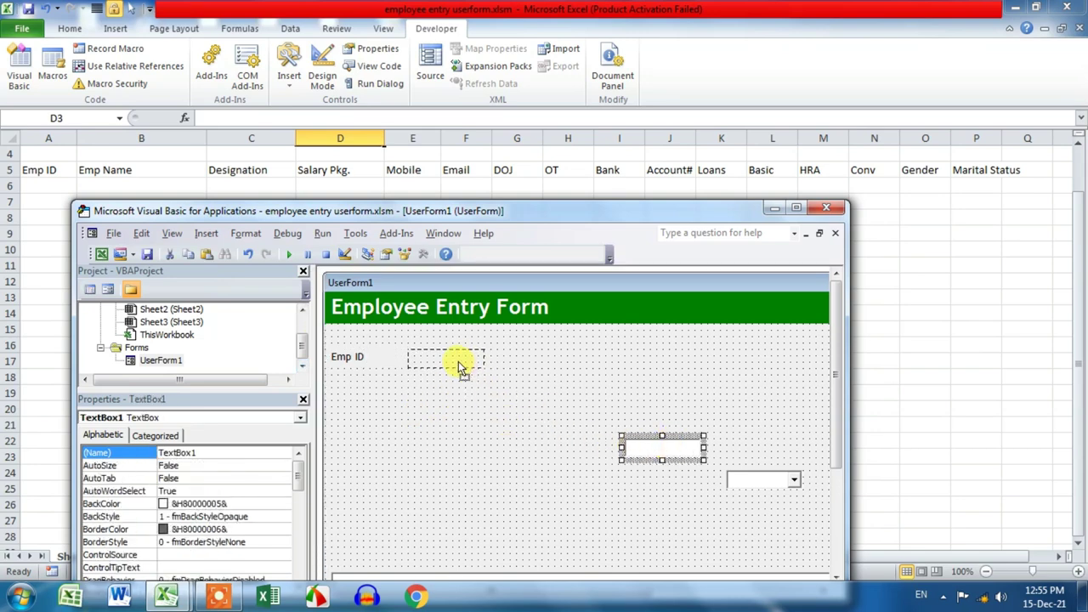
drag(458, 362, 429, 408)
click(438, 377)
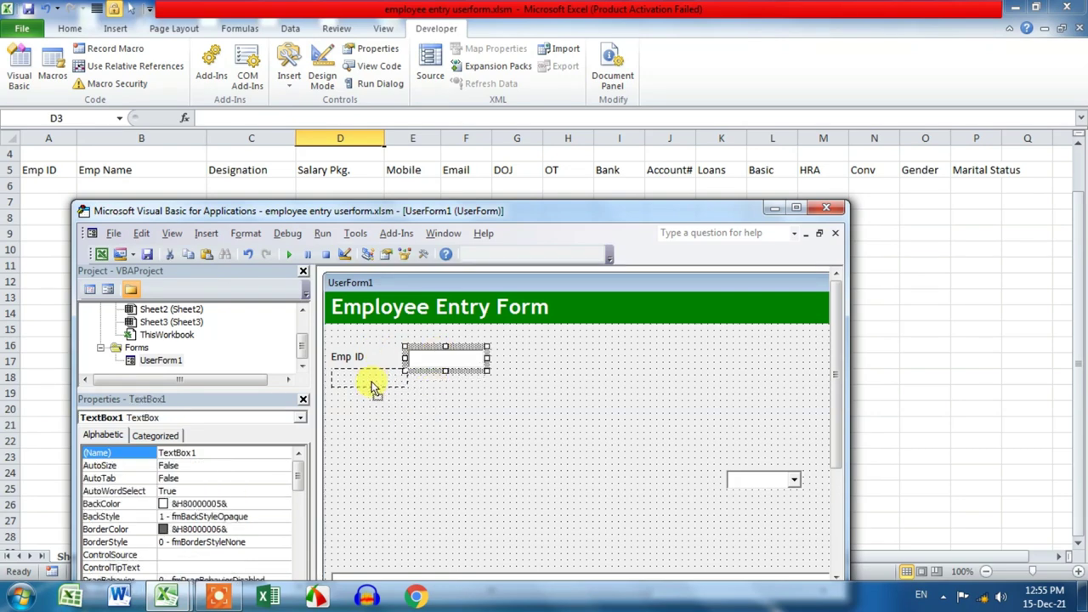
click(450, 376)
drag(372, 387, 486, 378)
click(376, 377)
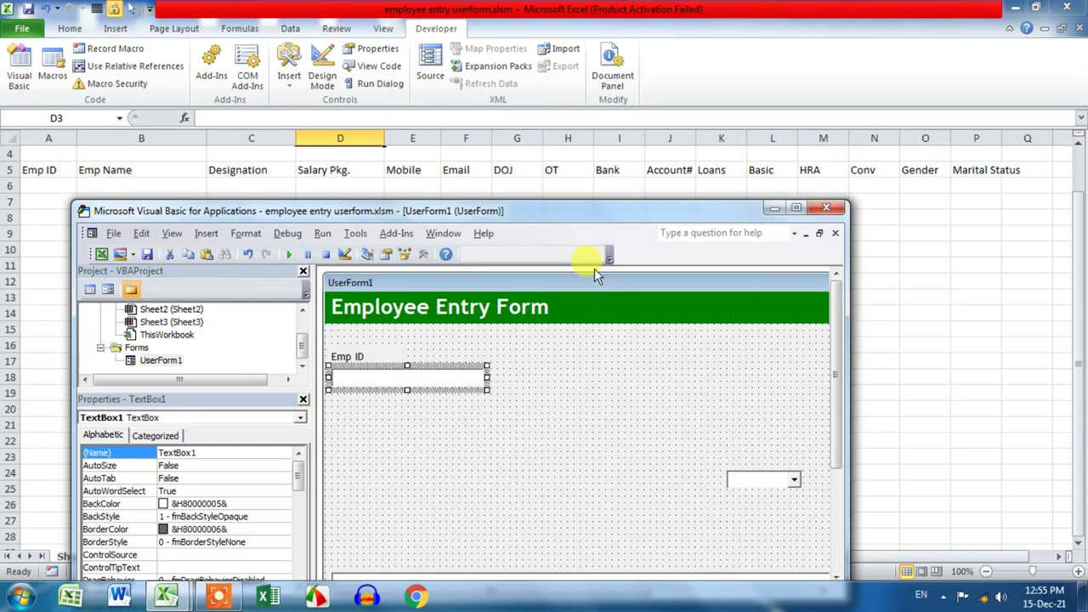
Review header row 5 in the Excel sheet, then maximize the VBA editor again
click(564, 183)
click(9, 172)
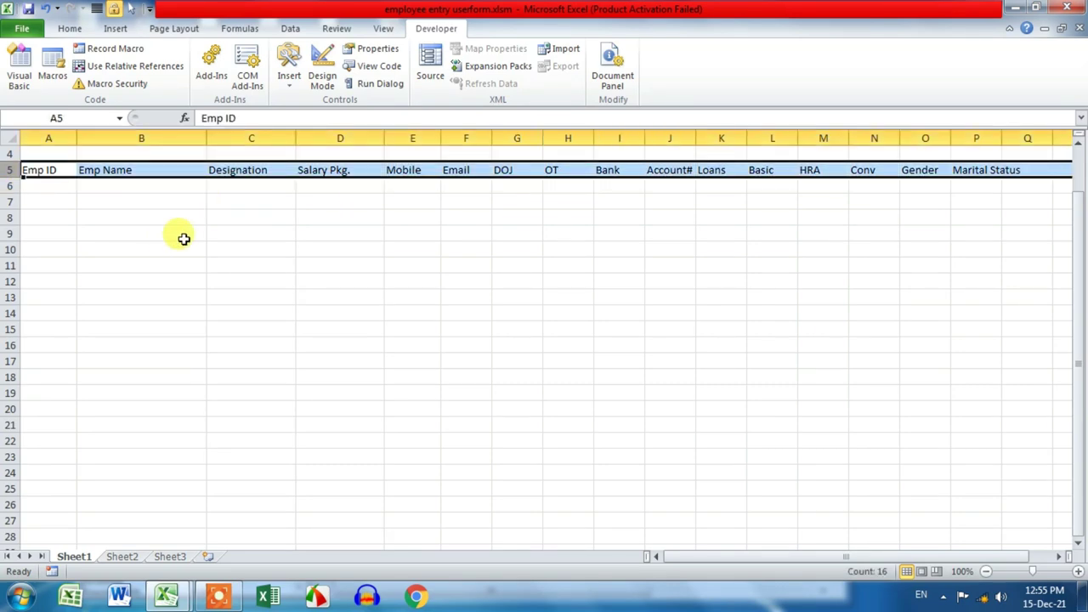
click(280, 493)
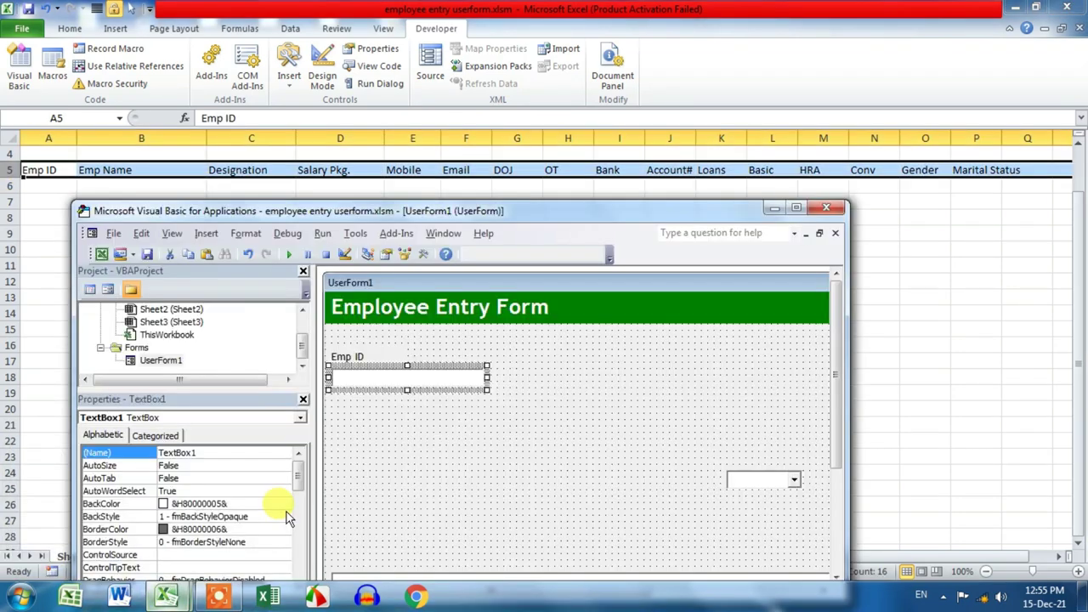
double_click(495, 214)
Narrow the Emp ID textbox slightly and reselect the Emp ID label
click(485, 231)
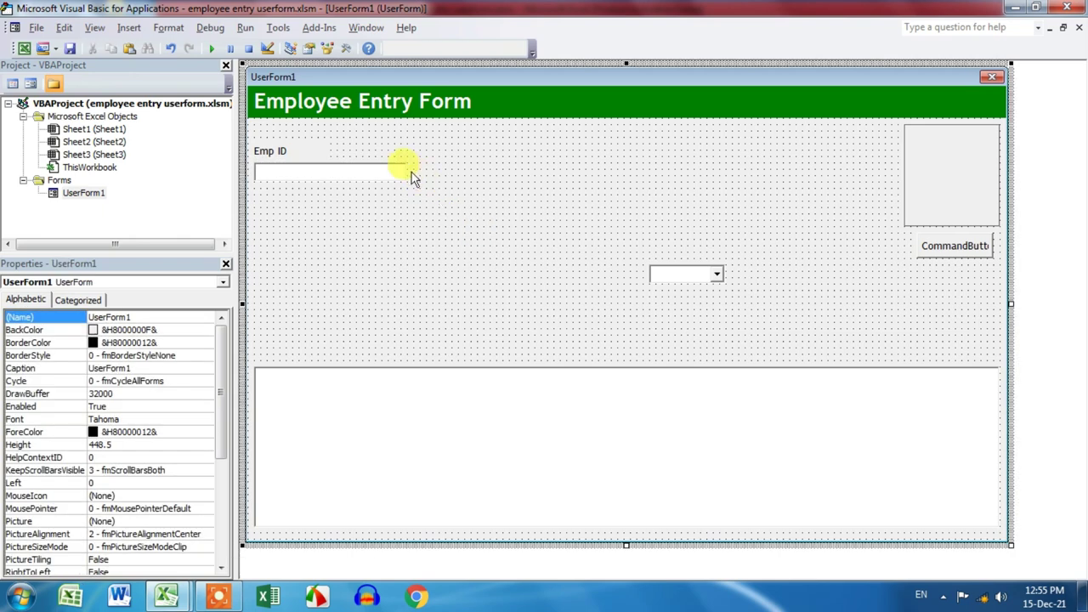
click(399, 175)
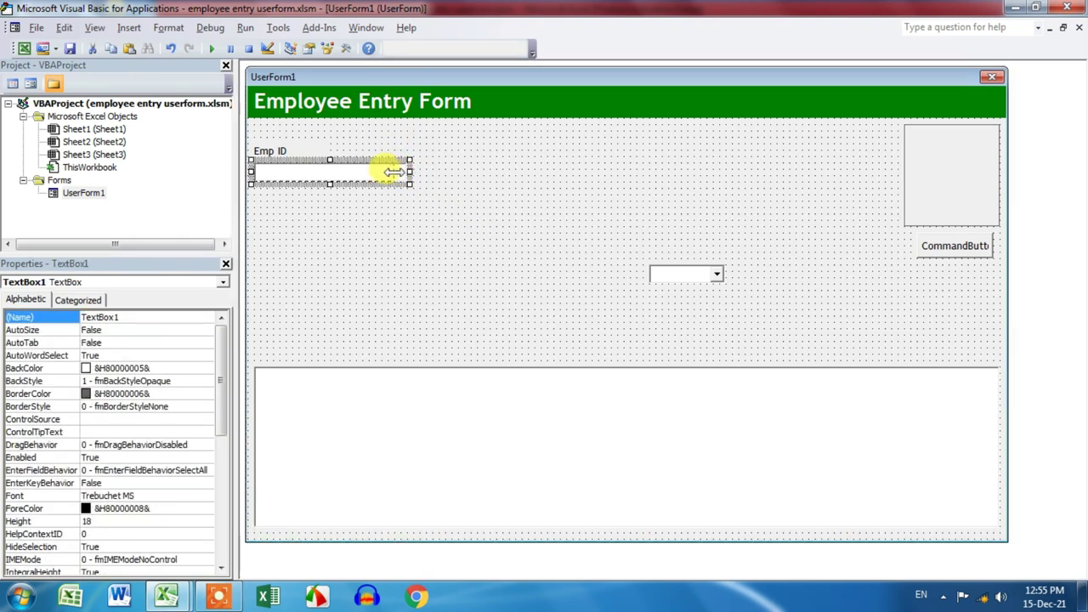
drag(392, 172, 396, 173)
click(425, 177)
click(280, 150)
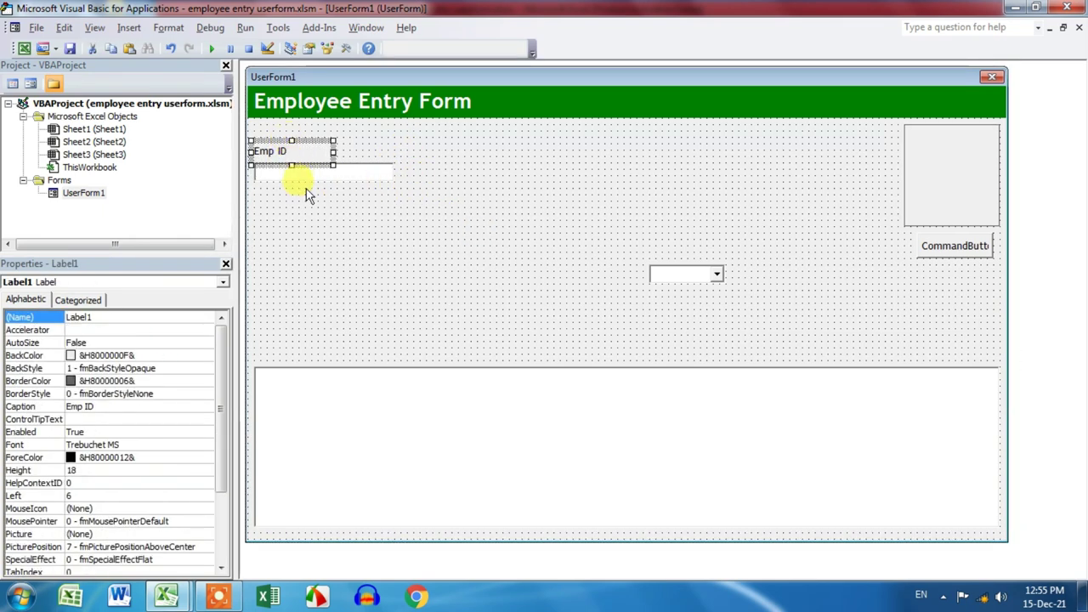
click(308, 177)
click(321, 158)
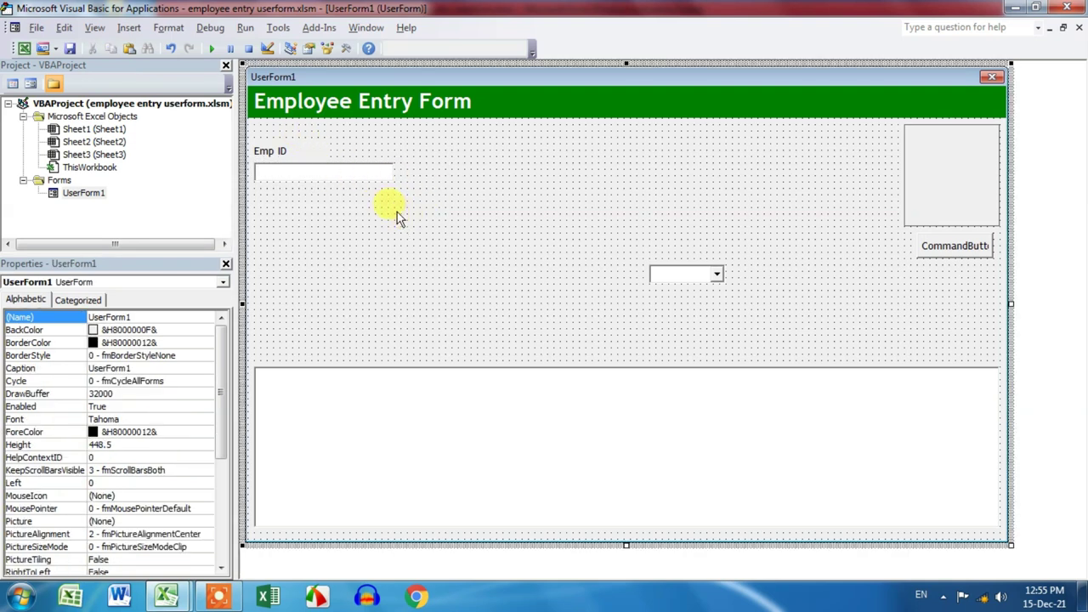
click(320, 157)
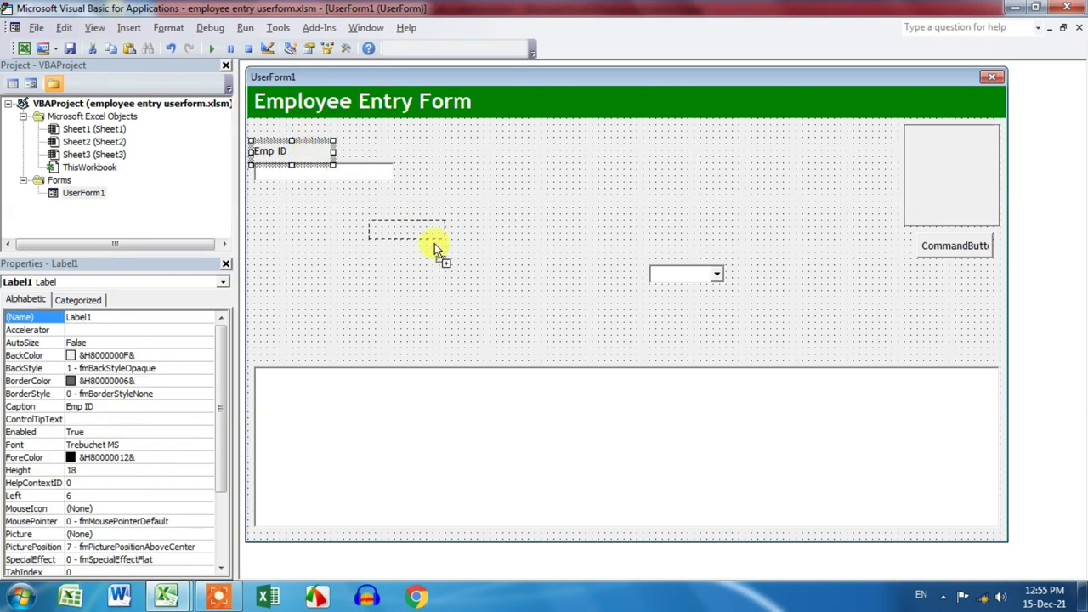
Copy the Emp ID label lower on the form and clear the copy's caption
mouse_move(315, 164)
mouse_down()
mouse_move(432, 245)
mouse_move(371, 234)
mouse_up()
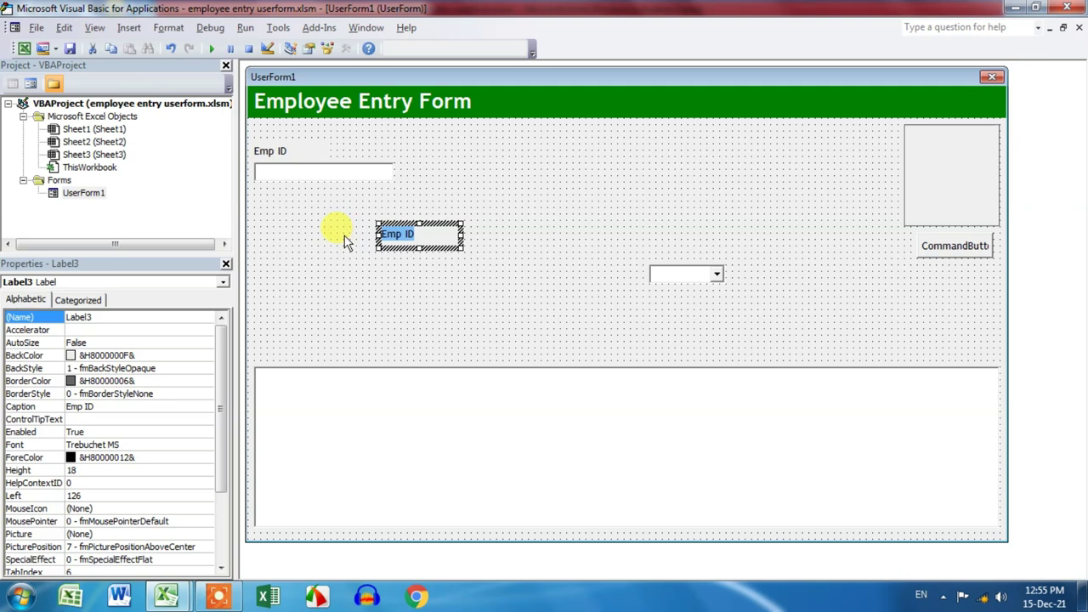
key(Delete)
click(450, 265)
click(434, 246)
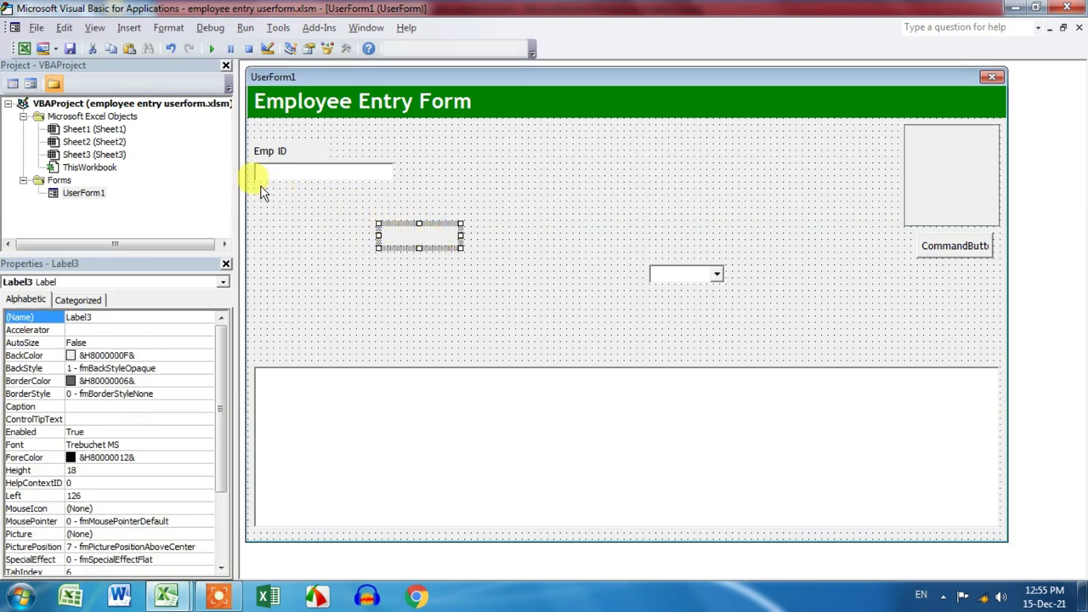
Leave the new label borderless and give it a black (Button Text) background
click(149, 393)
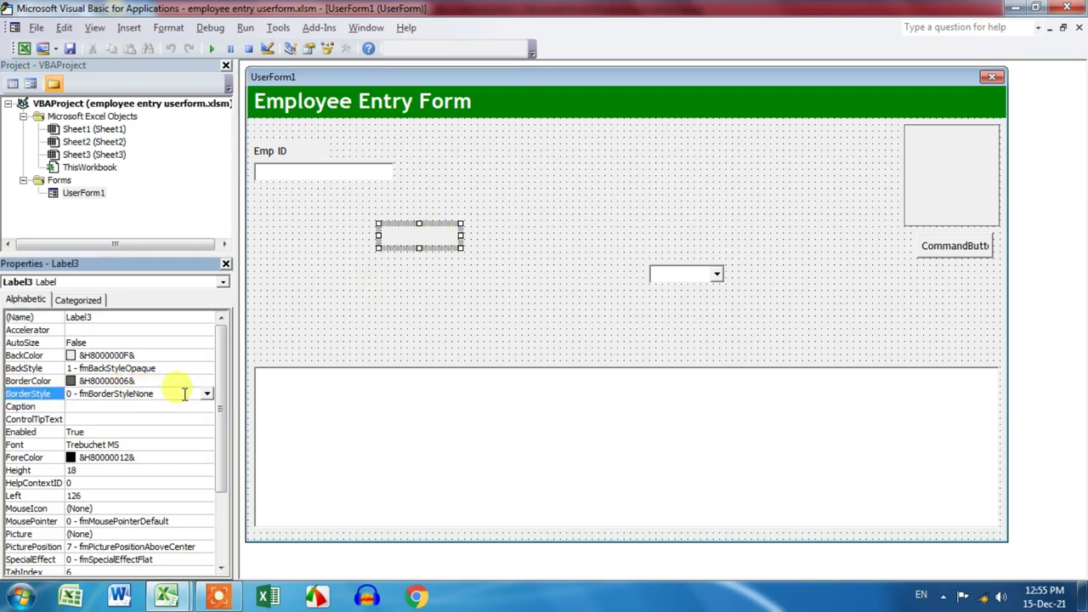
click(206, 394)
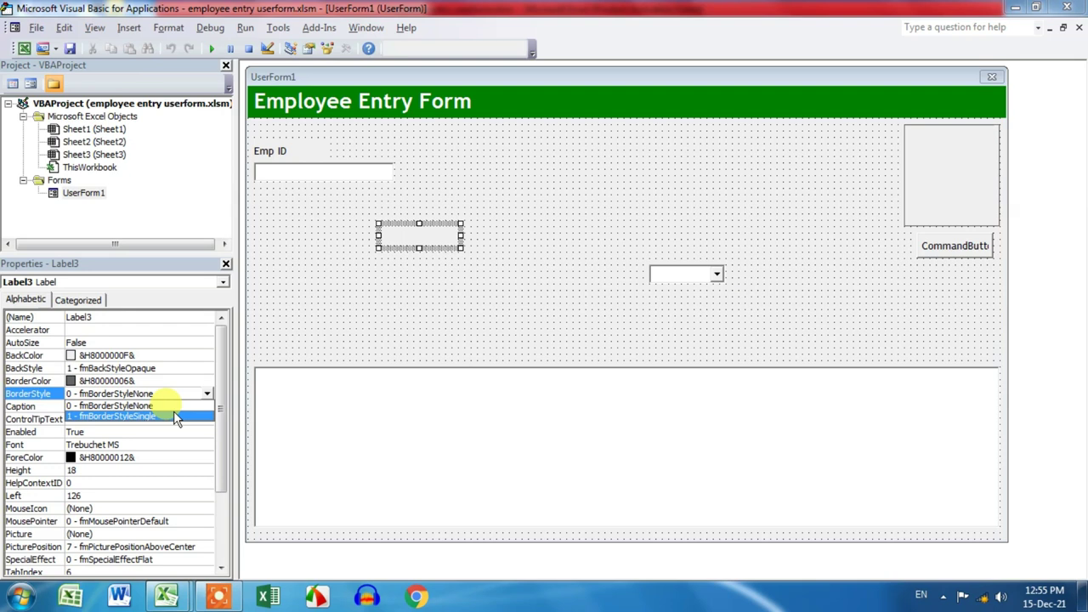
click(174, 413)
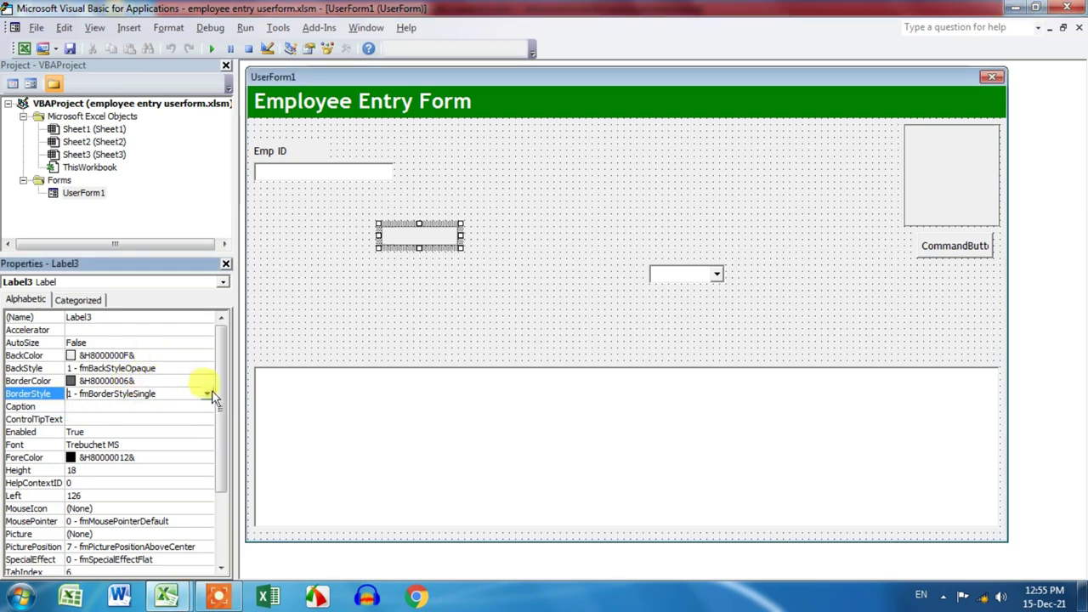
click(207, 394)
click(170, 406)
click(141, 355)
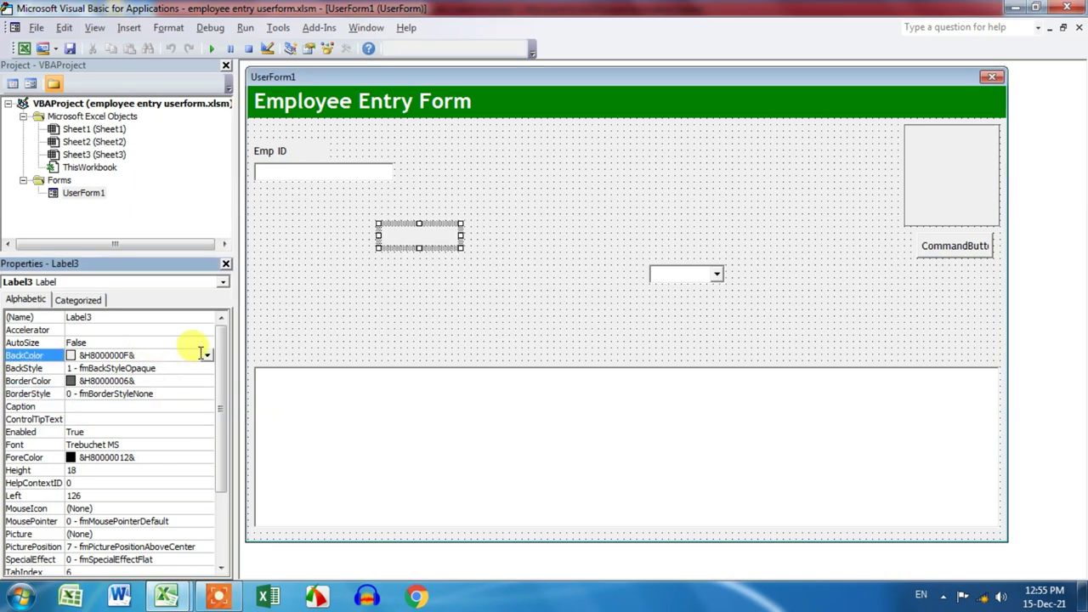
click(206, 355)
click(119, 483)
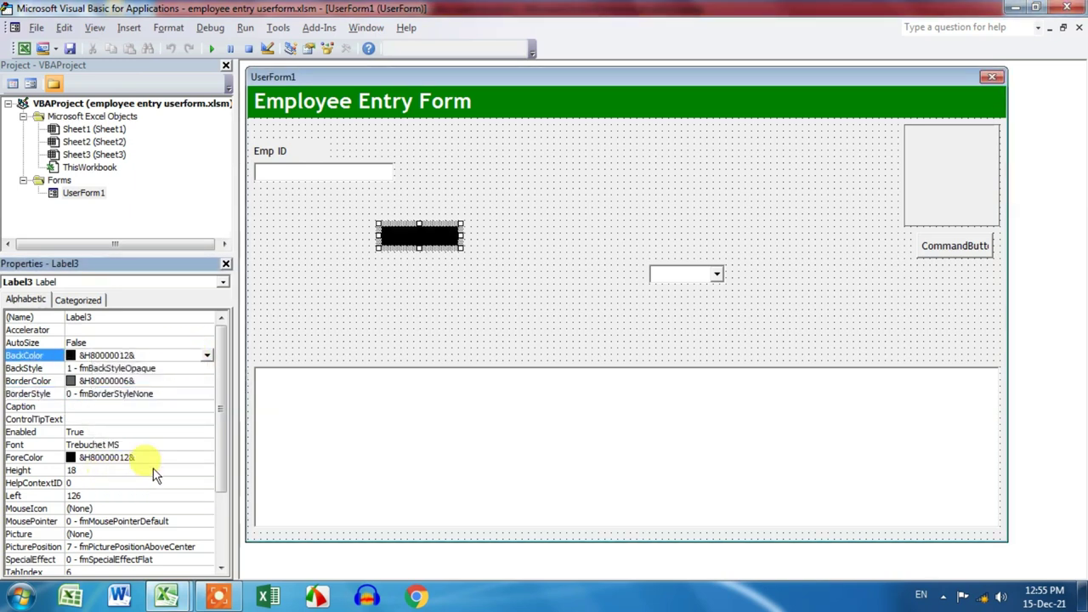
Set the label's height to 10 and align it under the Emp ID textbox at matching width
click(84, 472)
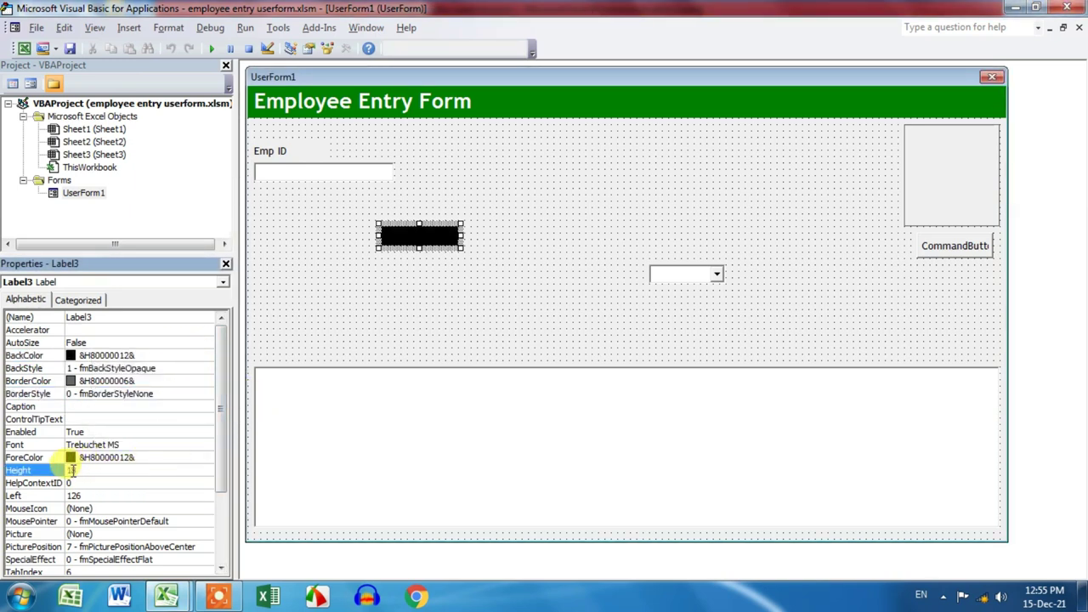
double_click(72, 470)
text(1)
key(Return)
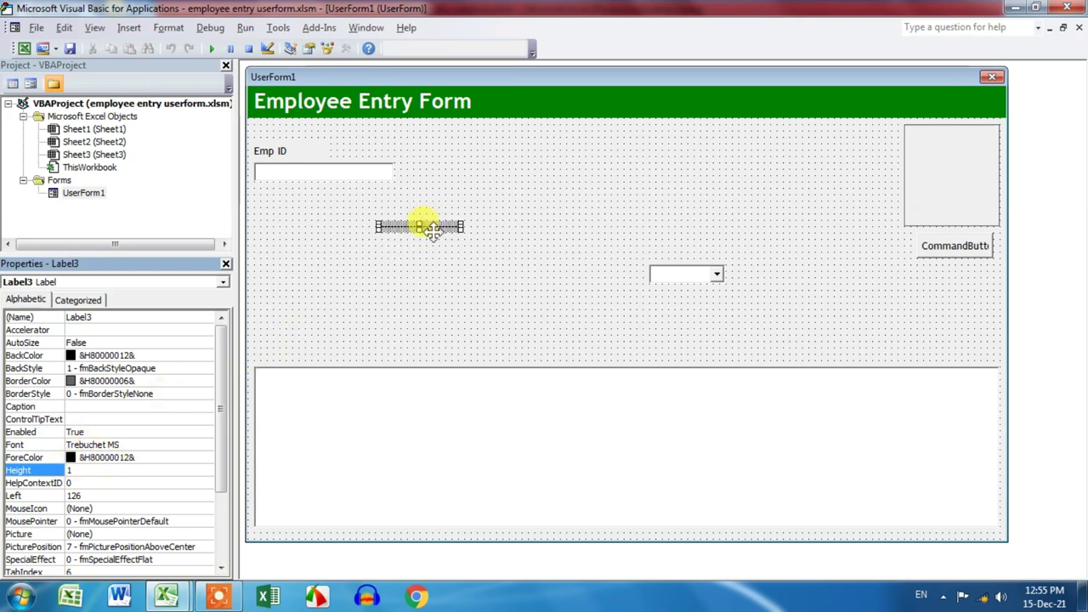
mouse_move(431, 229)
mouse_down()
mouse_move(297, 184)
mouse_move(328, 202)
mouse_up()
click(75, 470)
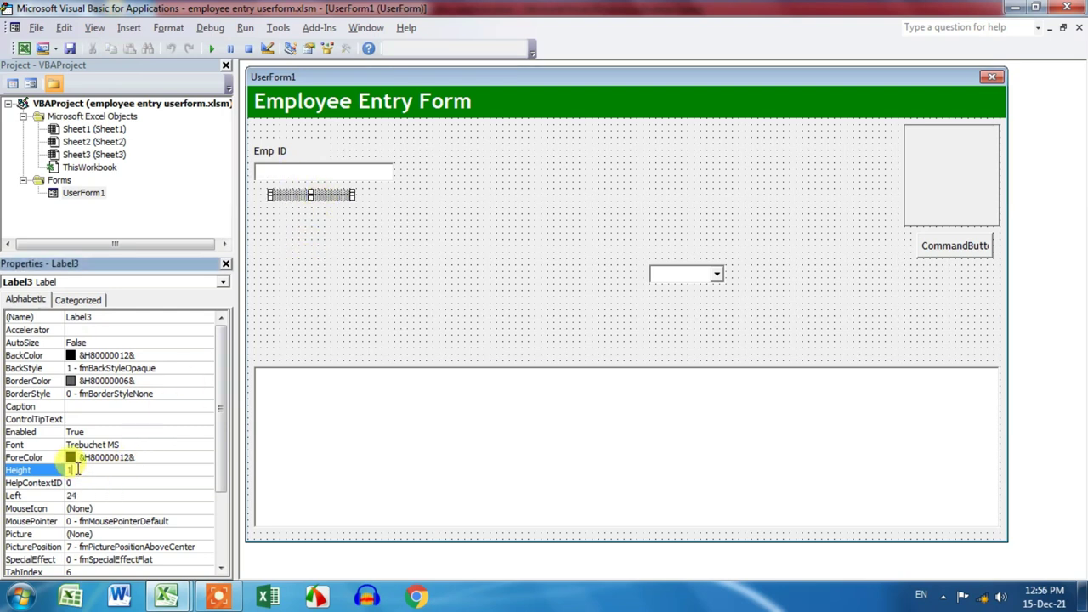
text(0)
key(Return)
click(324, 200)
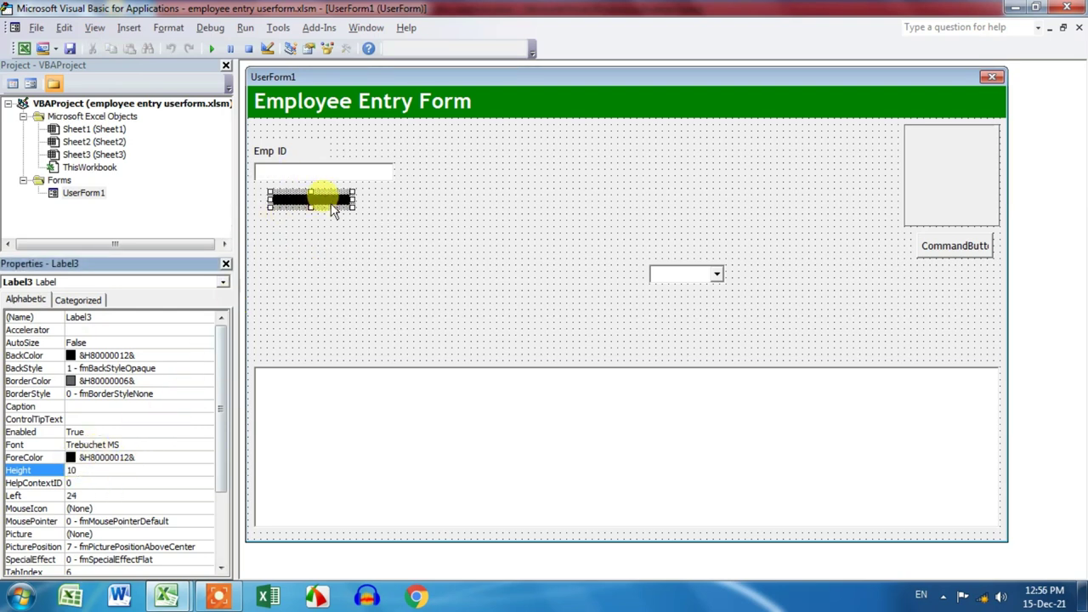
mouse_move(330, 204)
mouse_down()
mouse_move(312, 189)
mouse_move(410, 198)
mouse_move(396, 196)
mouse_up()
click(408, 226)
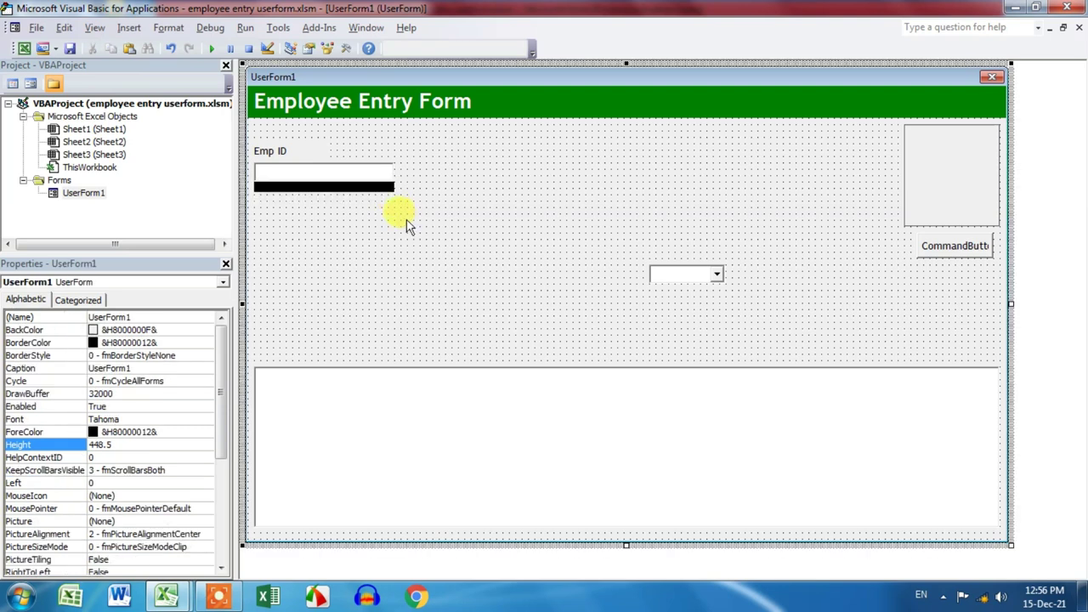
Set the black bar's height to 1 so it becomes a thin underline
click(352, 187)
click(103, 471)
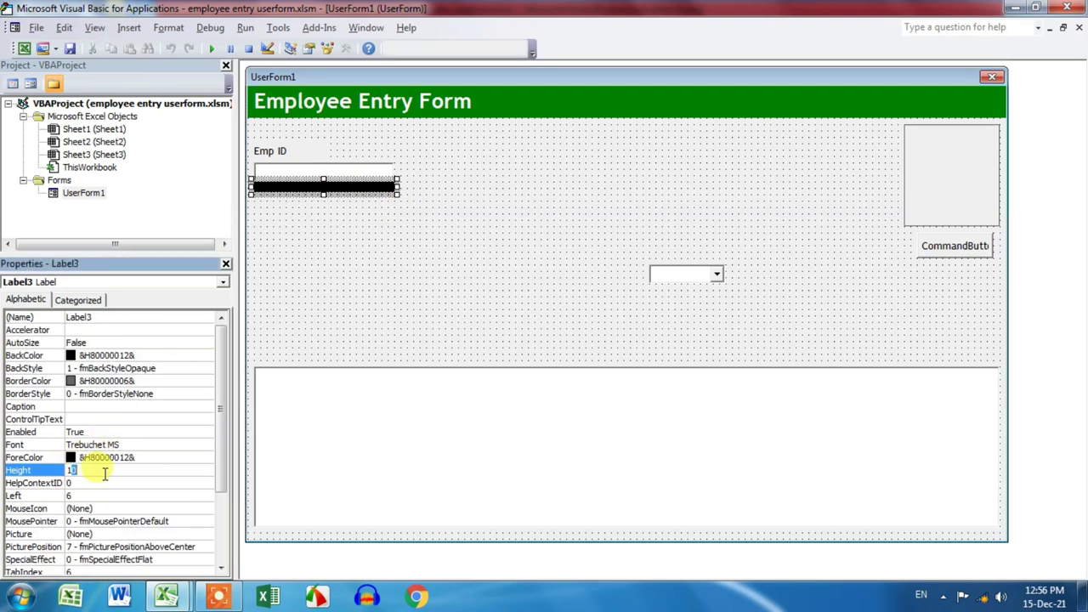
text(1)
key(Return)
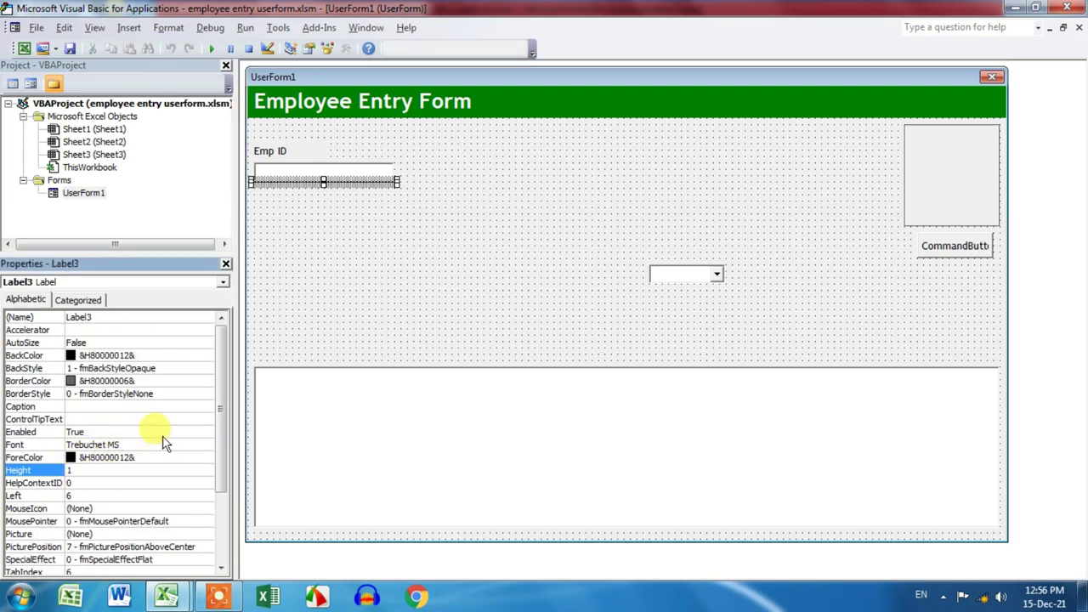
click(393, 270)
Inspect the Emp ID label, textbox and underline by selecting each in turn
click(350, 176)
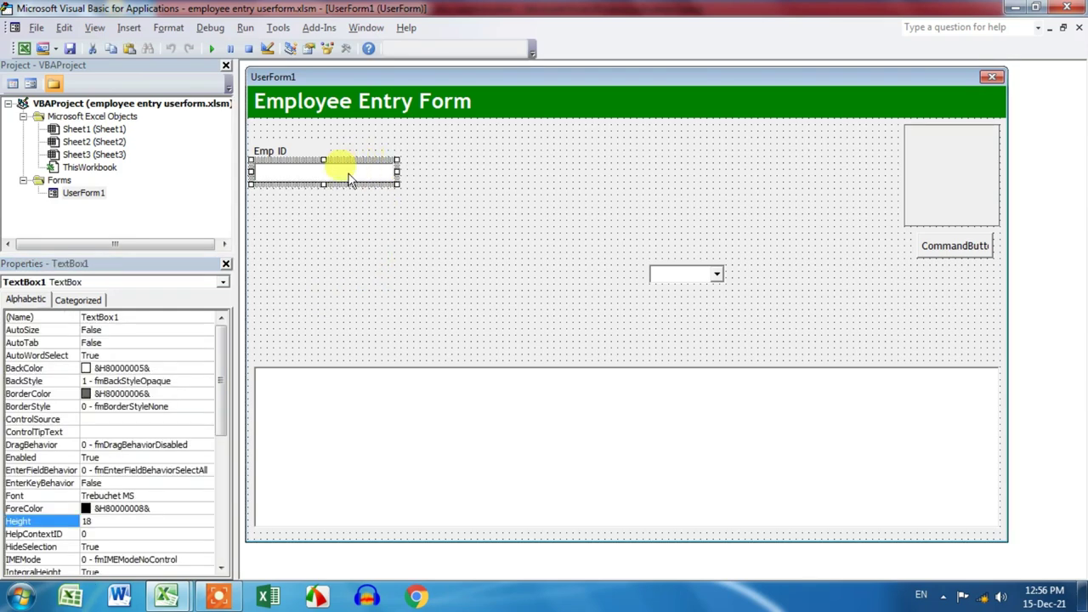
click(377, 191)
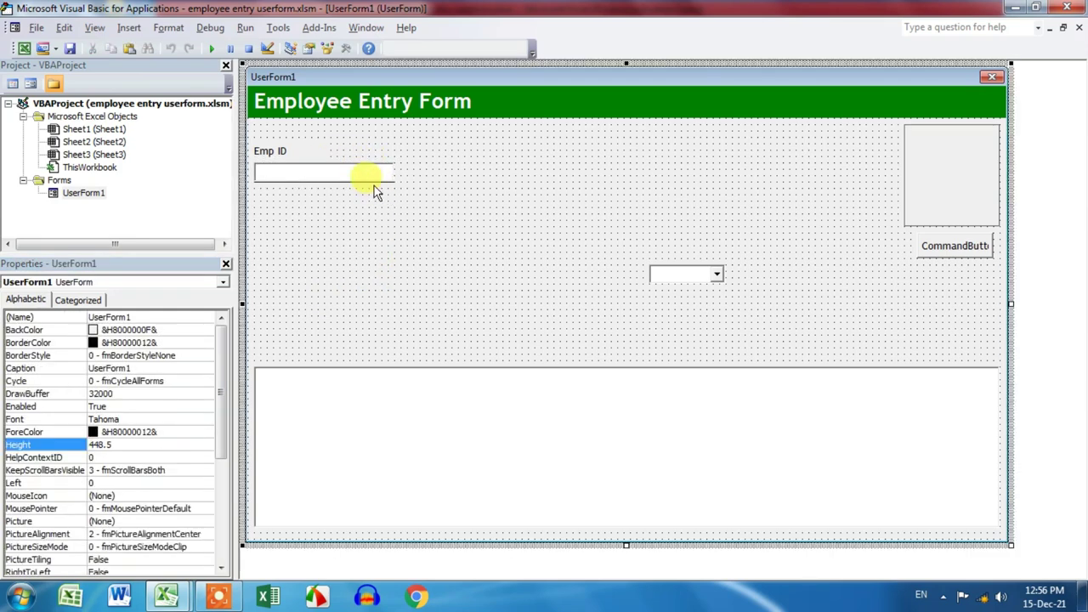
click(378, 182)
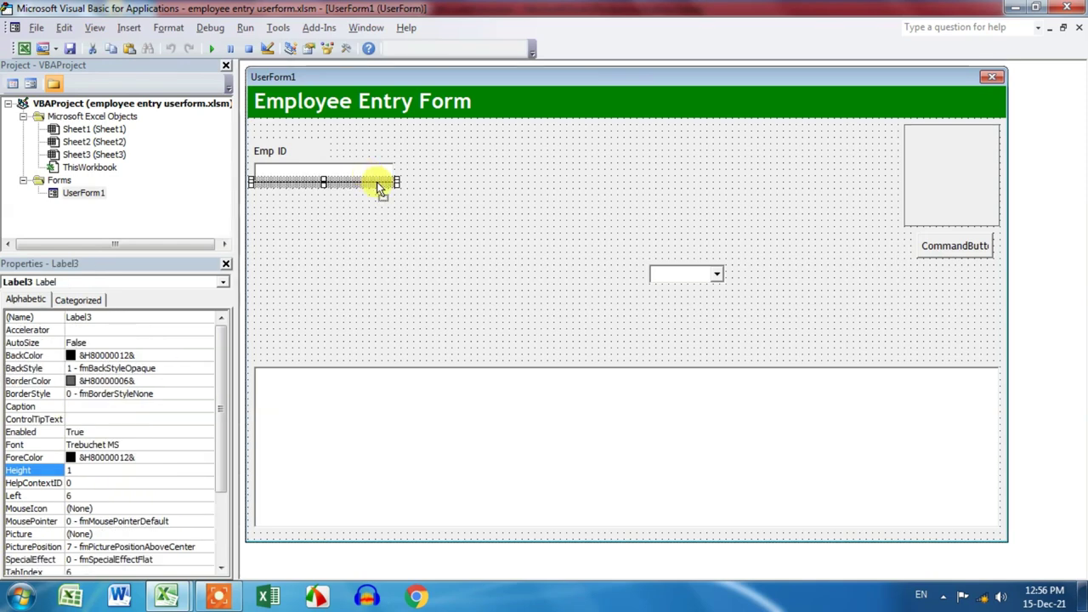
click(379, 212)
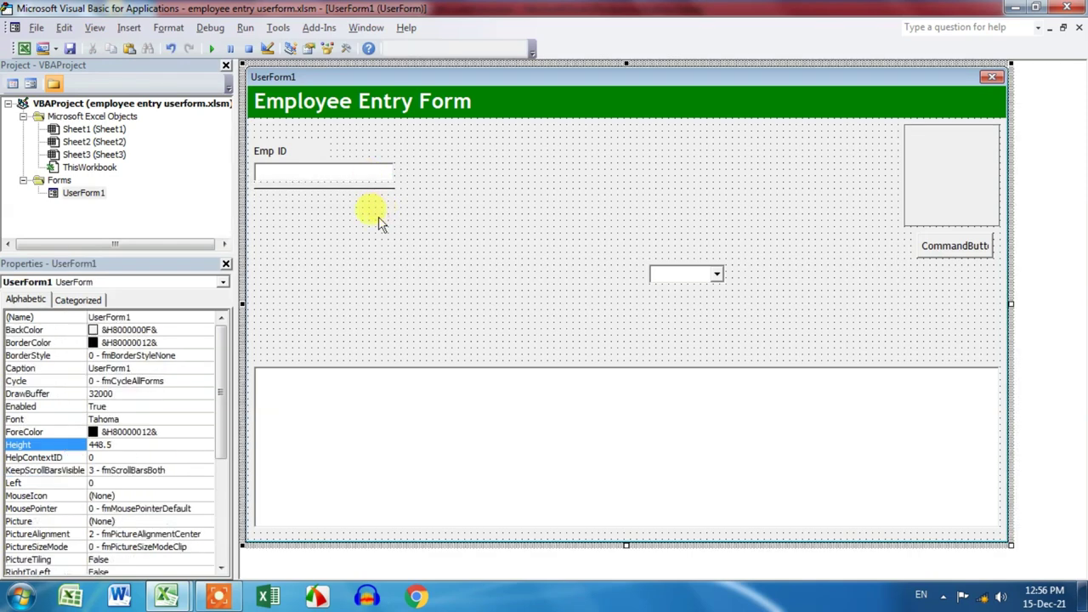
click(347, 170)
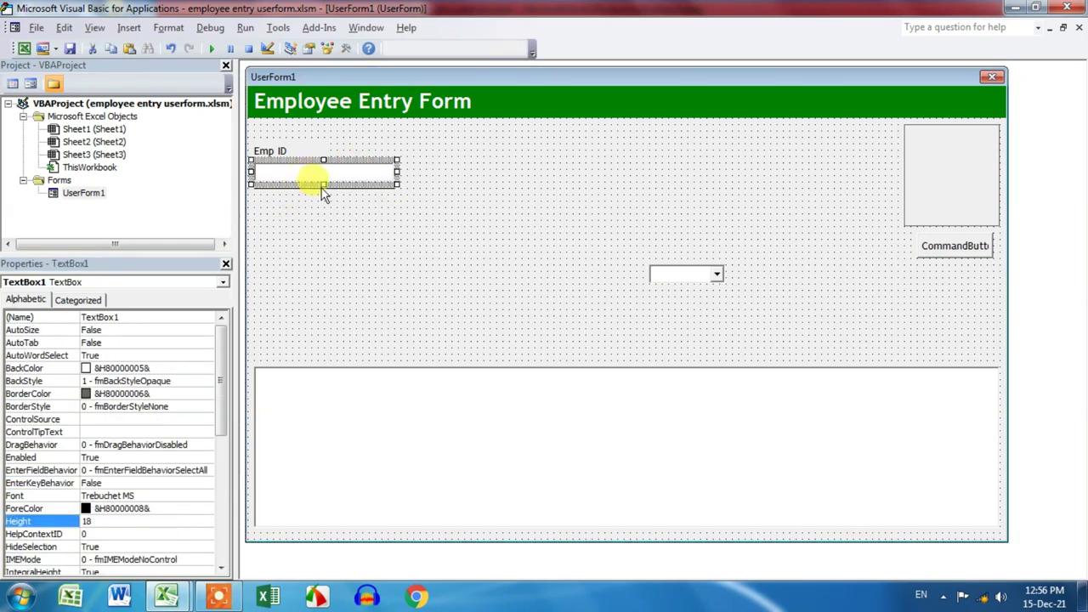
click(389, 224)
click(285, 153)
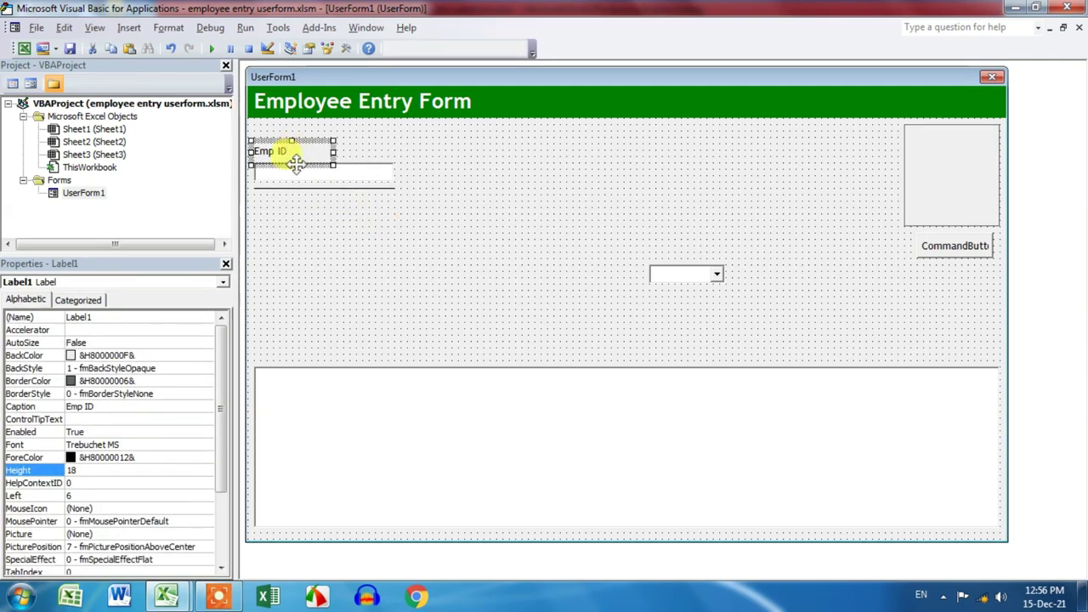
click(348, 177)
click(344, 194)
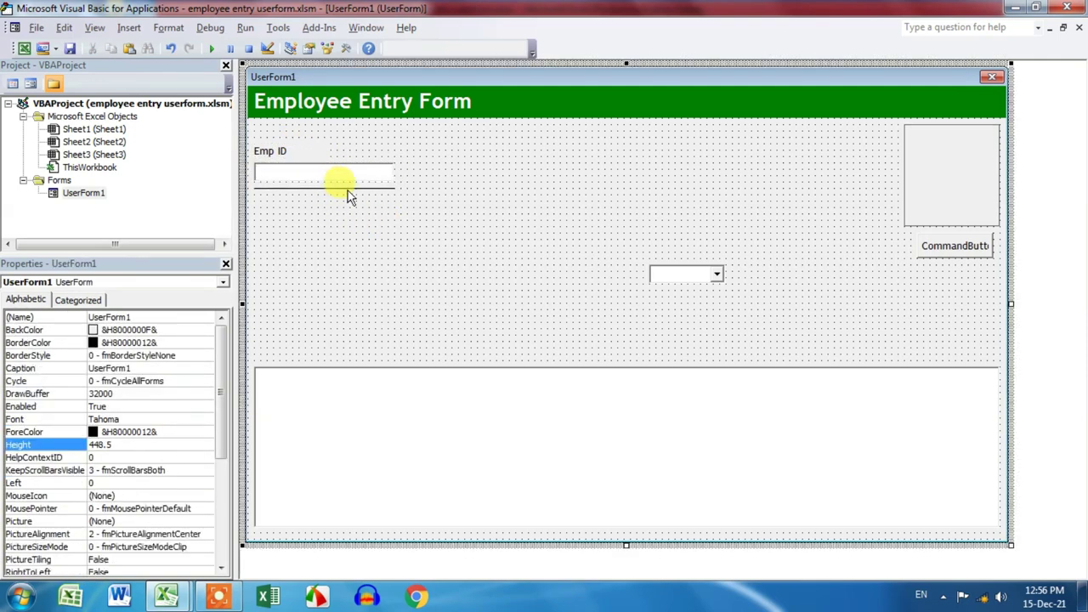
click(348, 176)
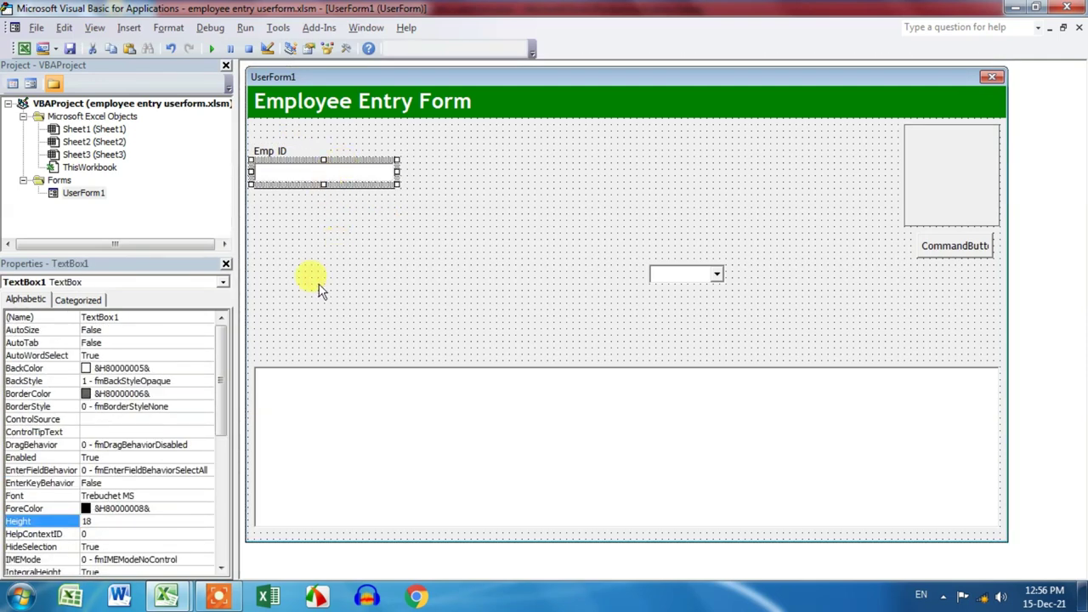
Make TextBox1 transparent and borderless, then run the form to preview it
double_click(170, 380)
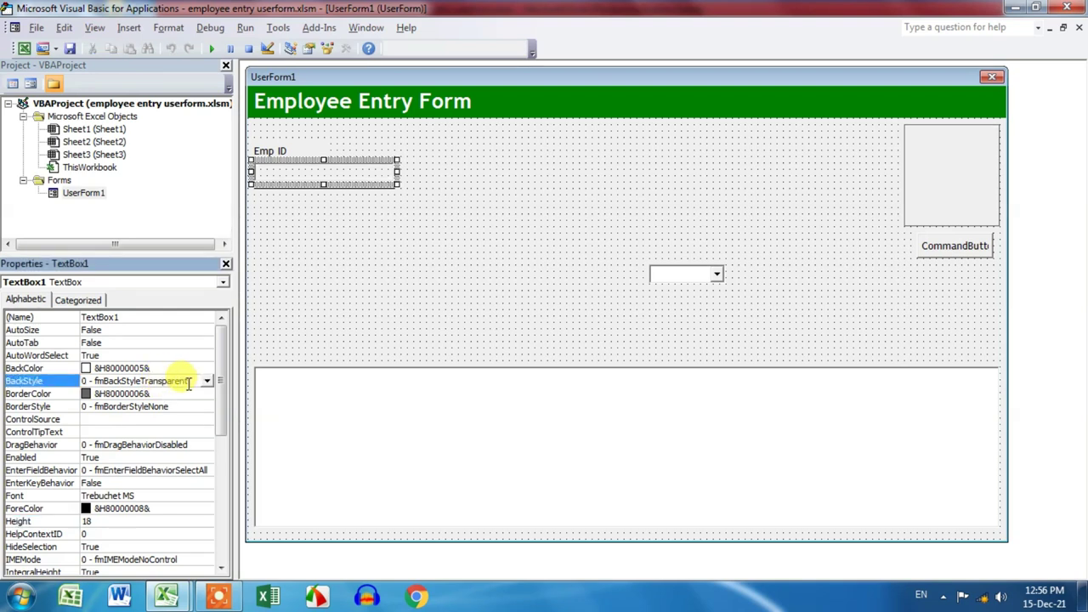
double_click(172, 406)
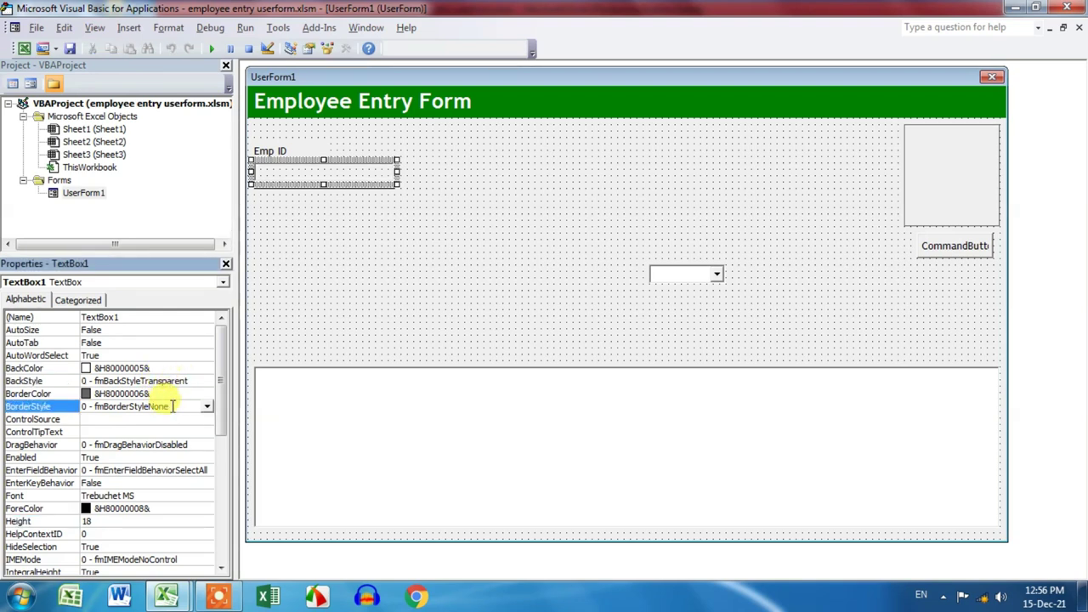
click(298, 310)
click(297, 180)
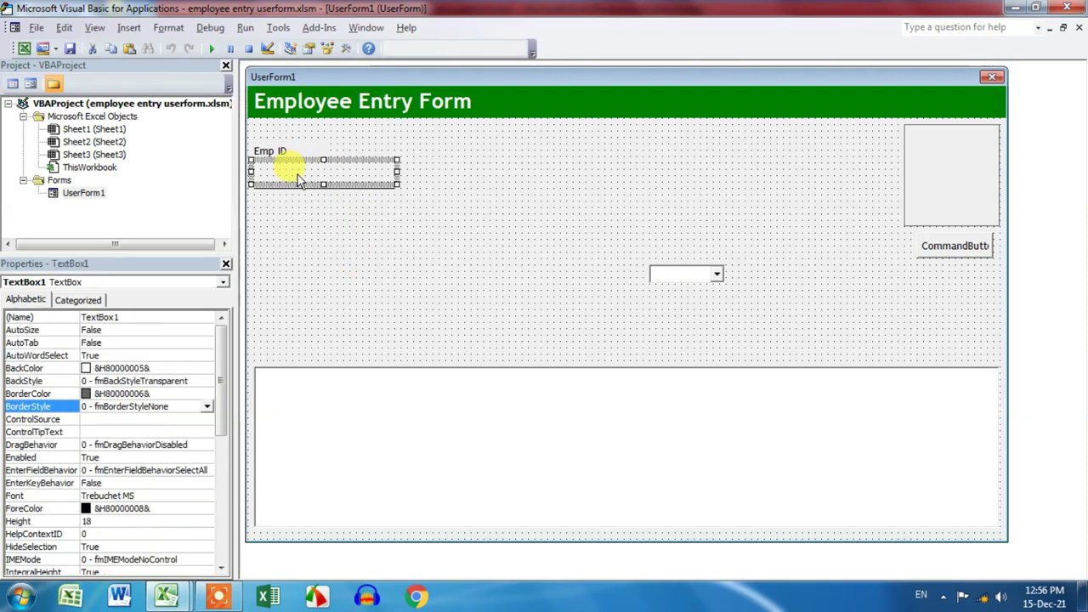
click(310, 240)
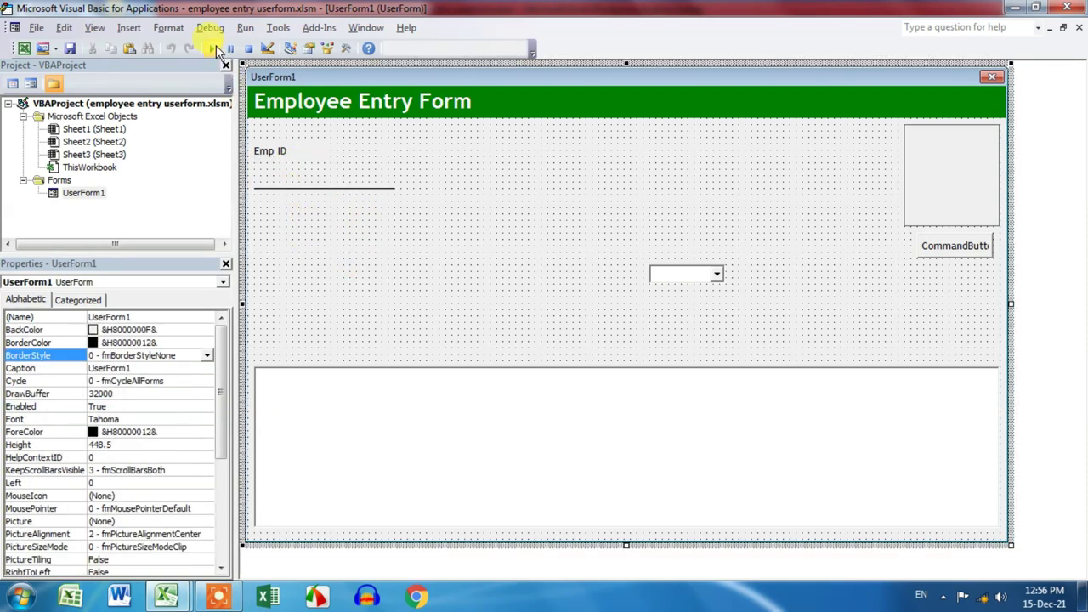
click(213, 49)
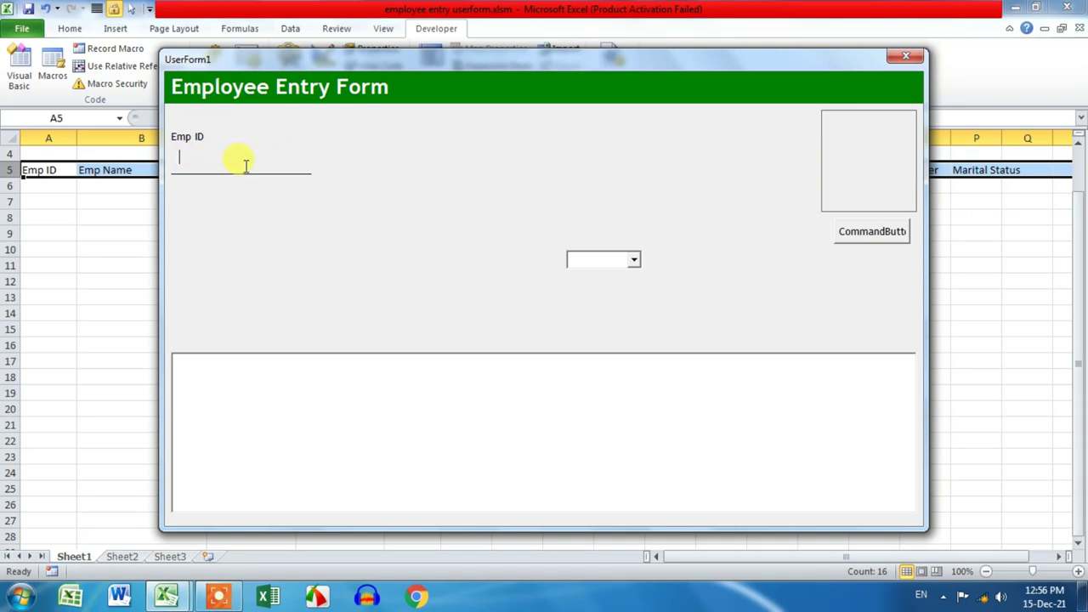
click(901, 54)
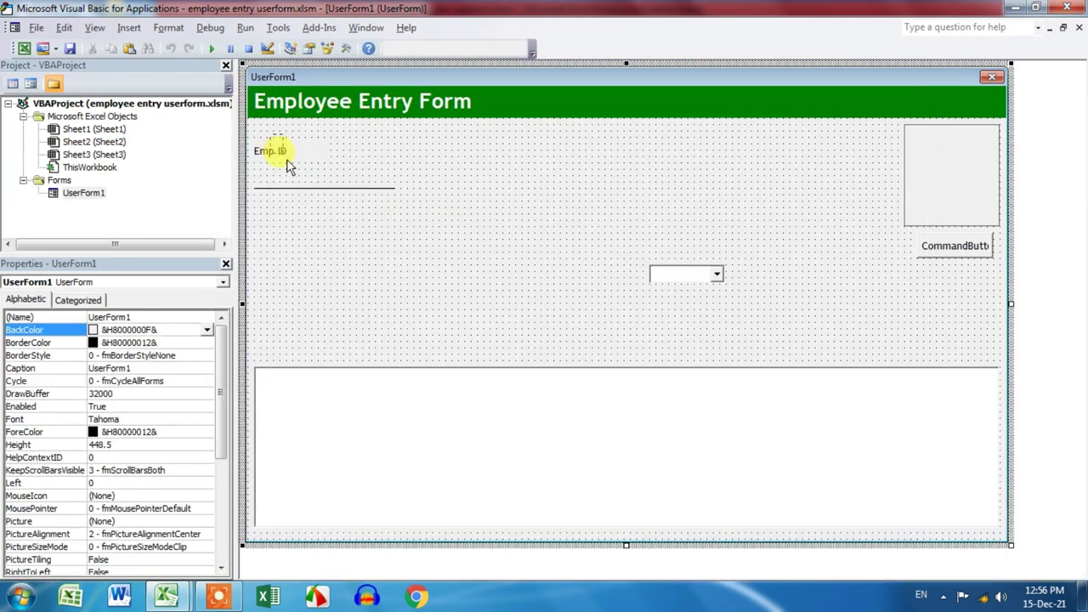
Check the textbox's background style and select the Emp ID label, textbox and underline together
drag(325, 226, 315, 235)
click(351, 170)
click(148, 379)
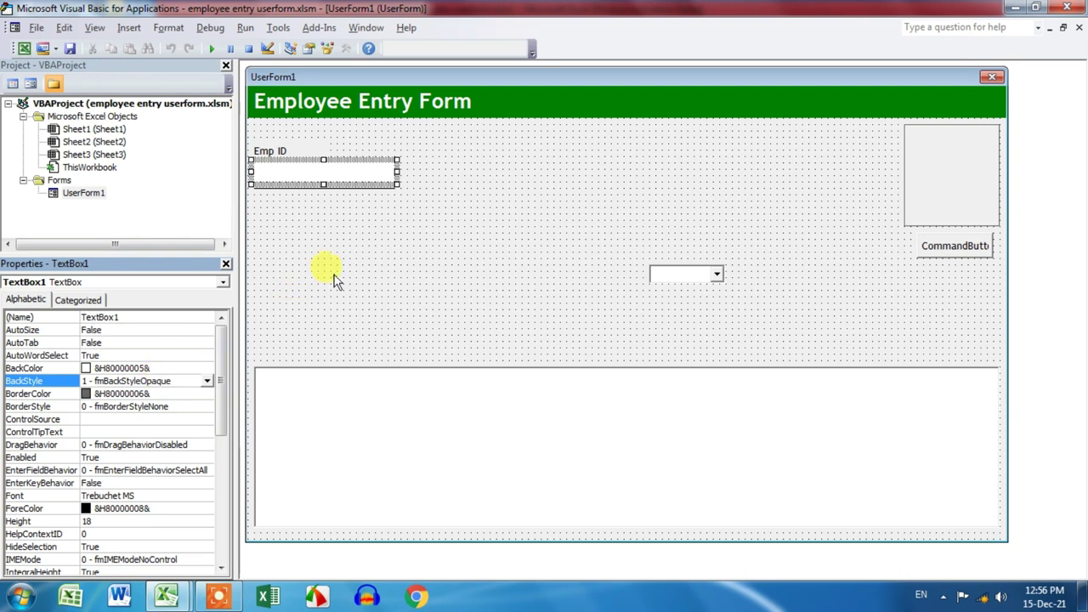
click(321, 212)
drag(272, 138, 291, 212)
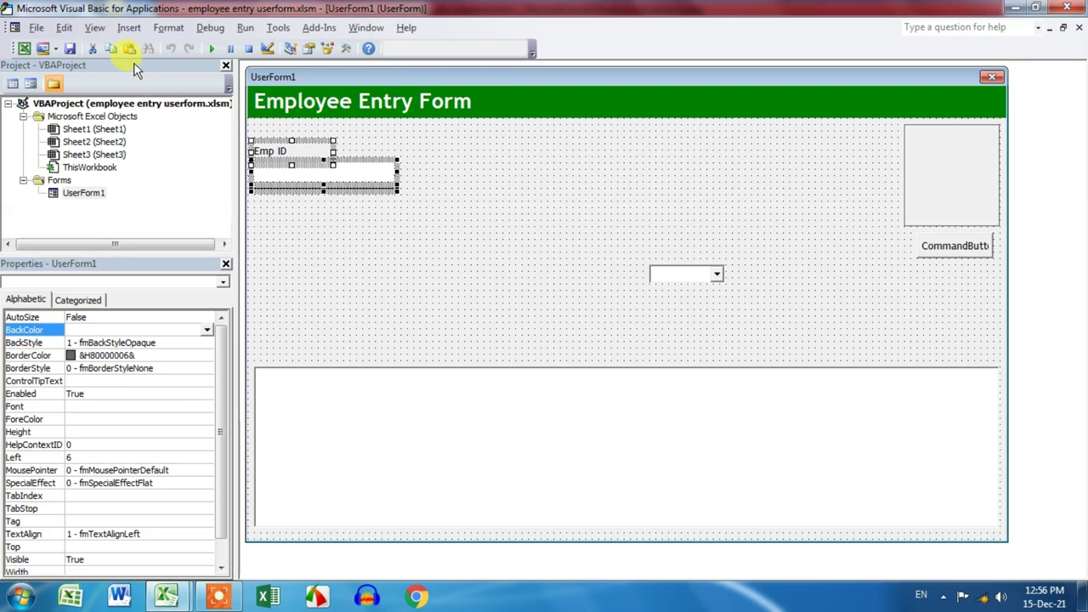
Paste copies of the Emp ID pair and stack four pairs evenly down the left side
click(127, 51)
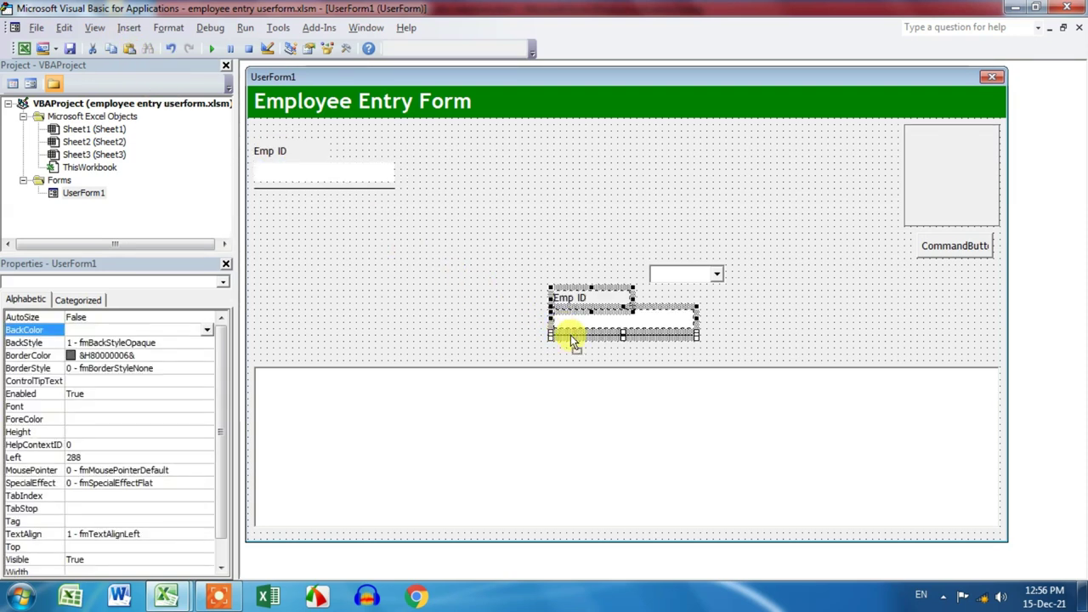
mouse_move(578, 334)
mouse_down()
mouse_move(286, 245)
mouse_move(314, 212)
mouse_move(320, 279)
mouse_up()
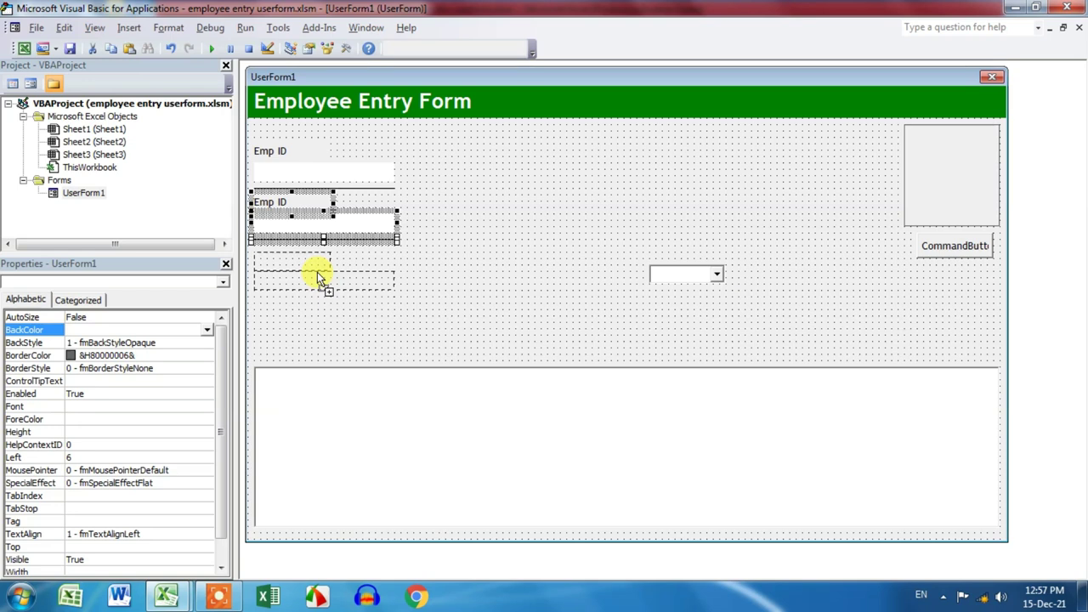
drag(319, 278, 316, 331)
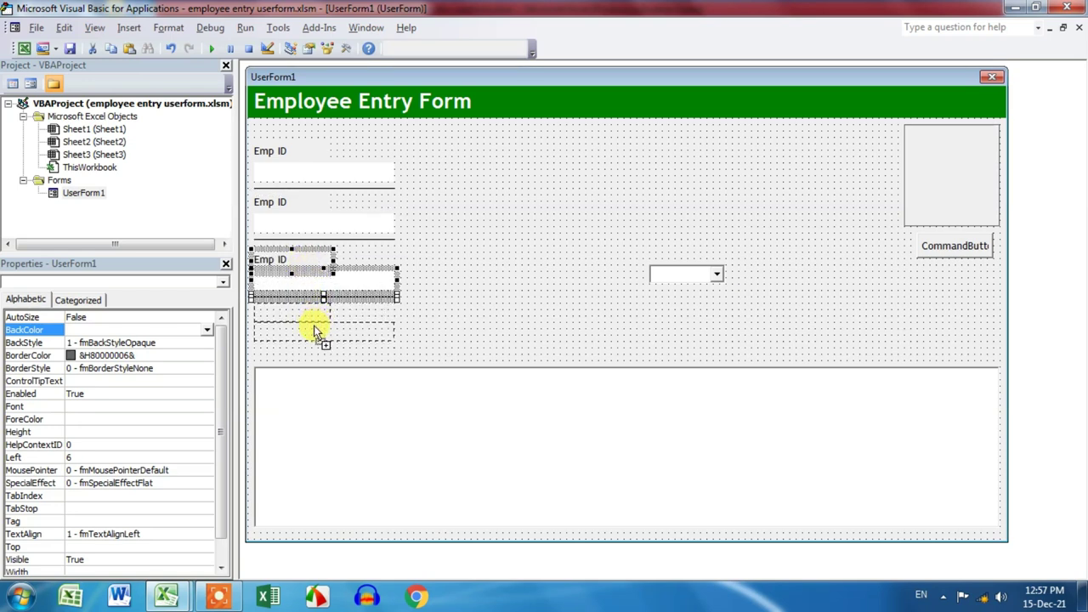
drag(315, 331, 316, 331)
click(491, 315)
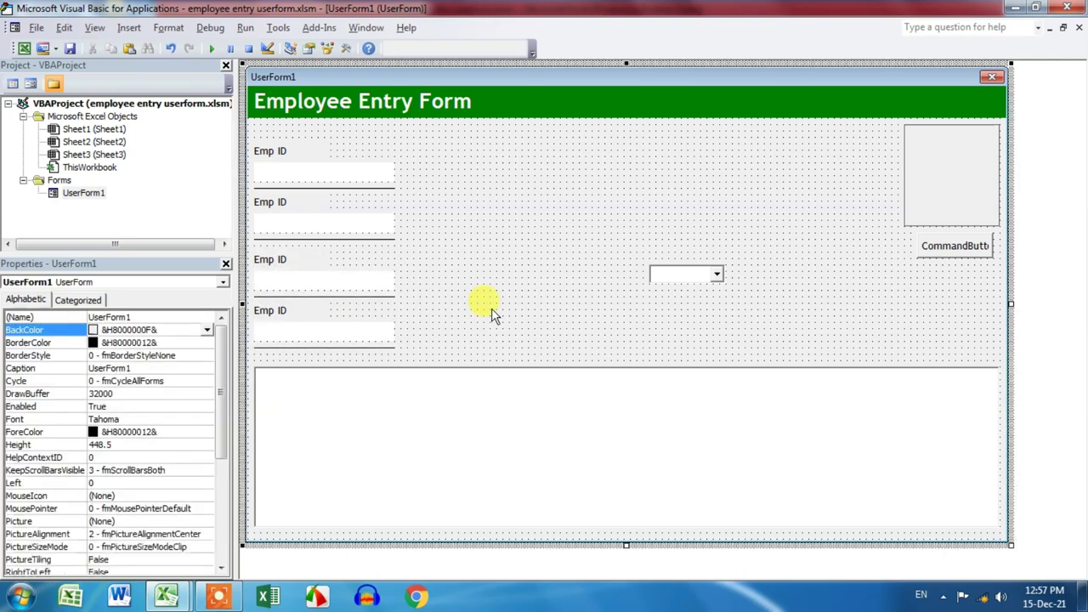
mouse_move(406, 306)
mouse_down()
mouse_move(273, 360)
mouse_move(298, 348)
mouse_up()
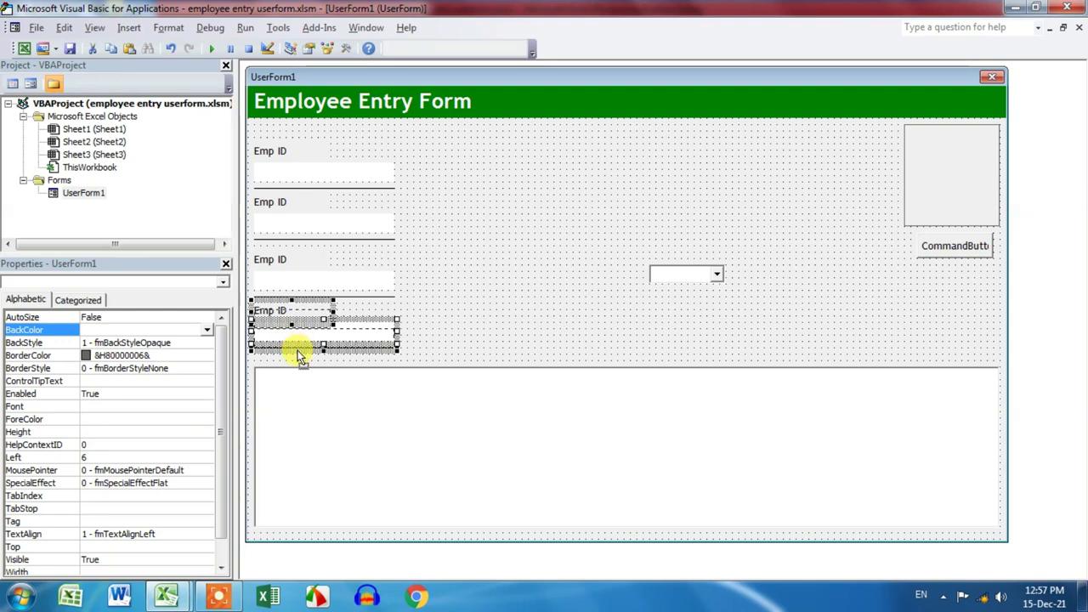
click(444, 329)
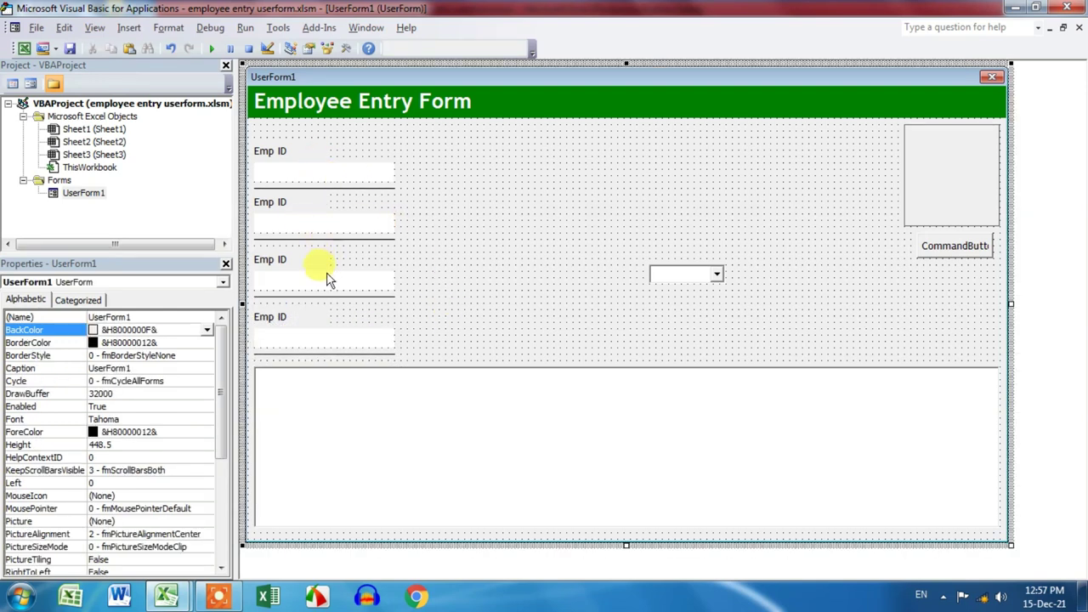
mouse_move(418, 140)
mouse_down()
mouse_move(298, 364)
mouse_move(459, 355)
mouse_up()
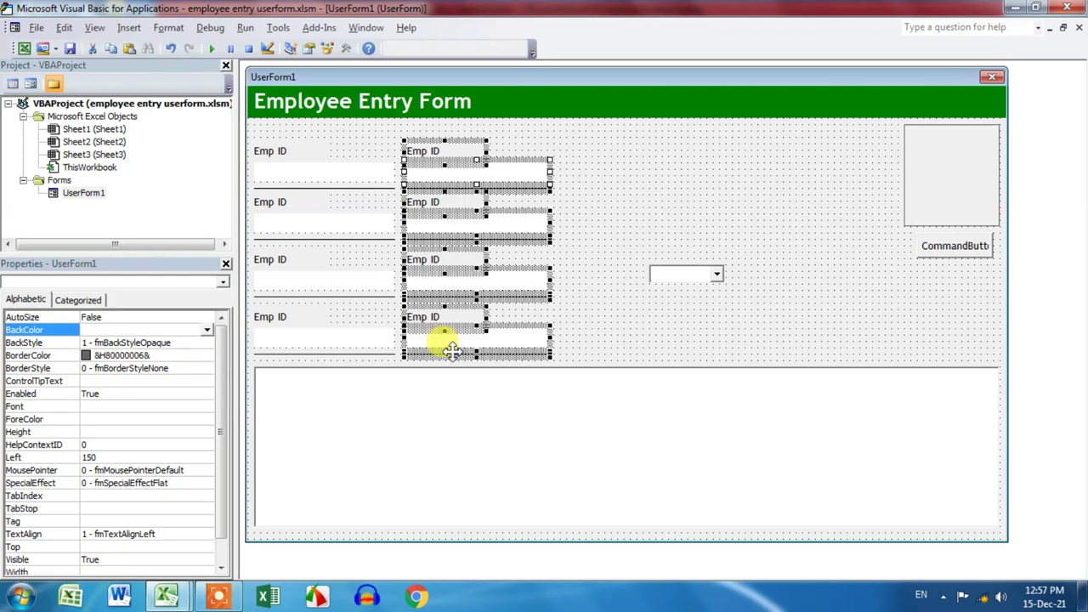
Move ComboBox1 up into the green title band
click(694, 278)
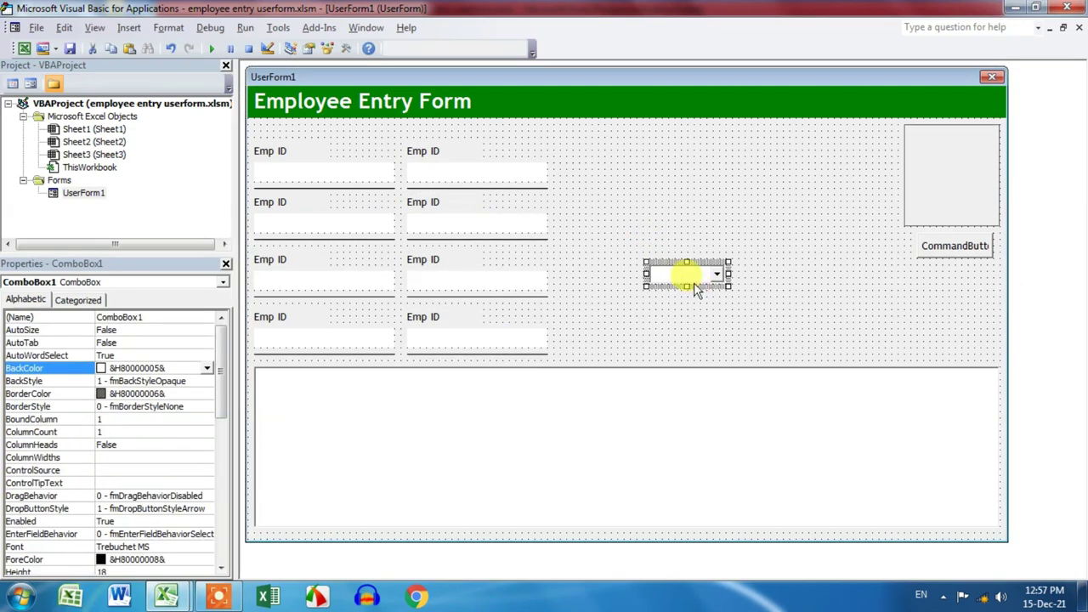
key(Delete)
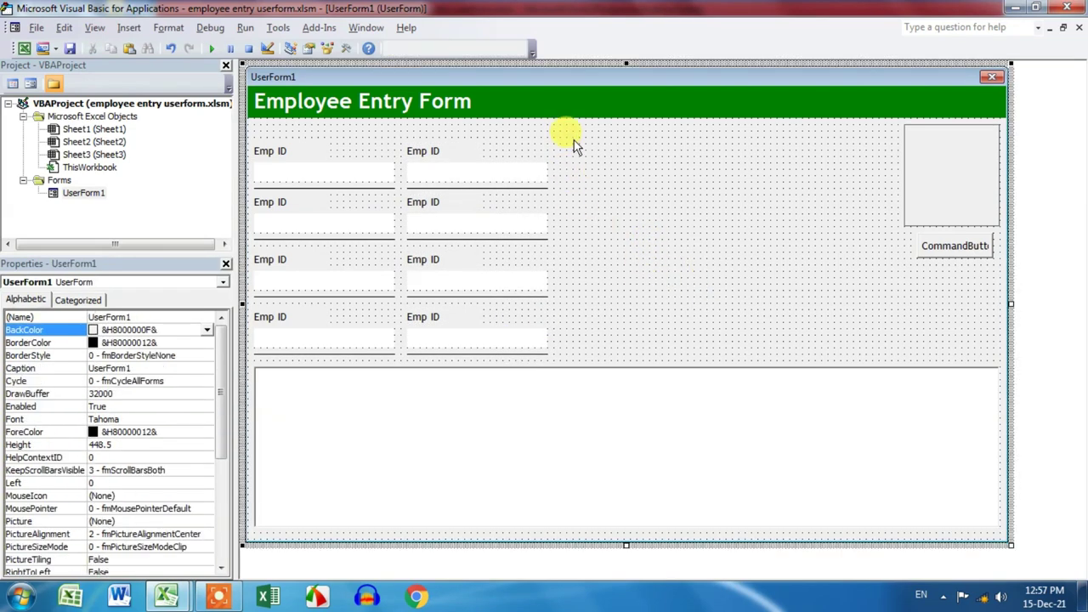
key(ctrl+z)
drag(710, 280, 879, 114)
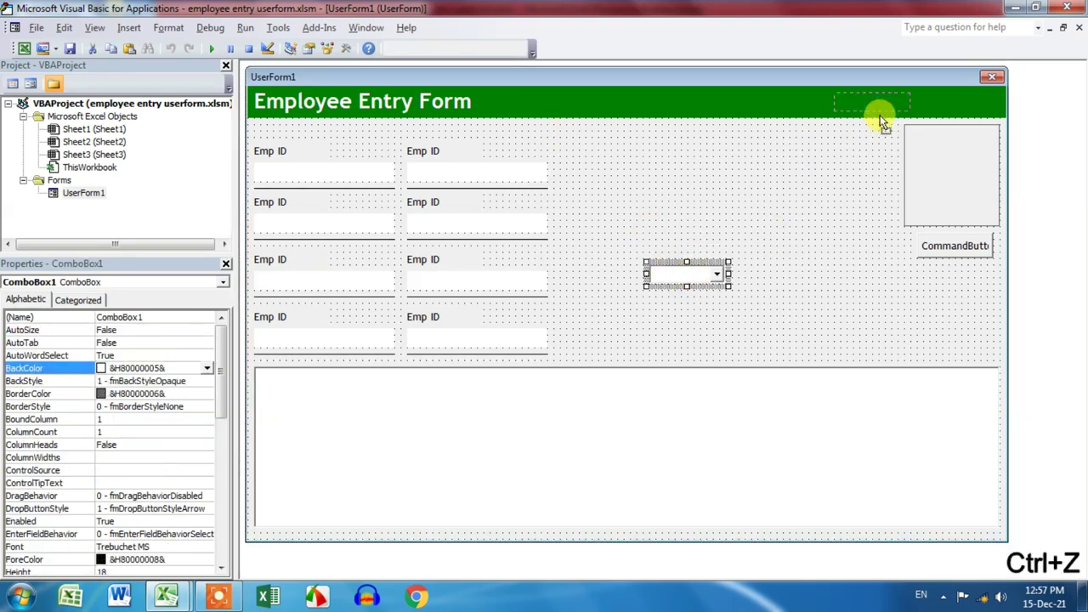
Copy the right column of Emp ID labels and textboxes to form third and fourth columns
mouse_move(564, 142)
mouse_down()
mouse_move(434, 357)
mouse_move(609, 354)
mouse_up()
drag(668, 355, 762, 364)
click(884, 344)
click(280, 151)
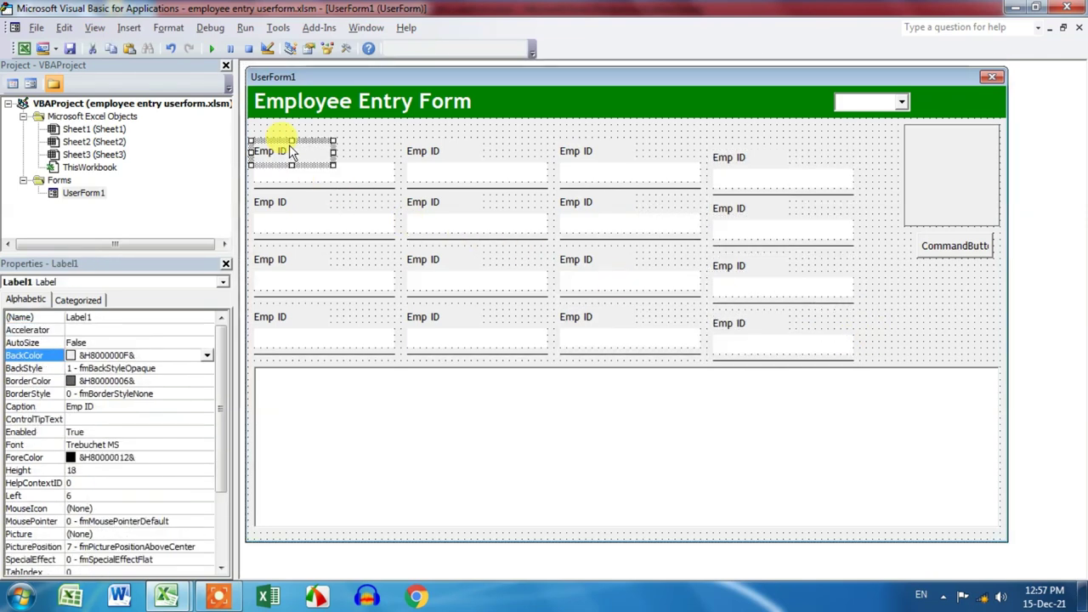
double_click(420, 9)
Relabel the first-row captions as Emp Name, Designation and Salary Pkg. to match the sheet headers
mouse_move(429, 22)
mouse_down()
mouse_move(441, 223)
mouse_move(417, 234)
mouse_move(416, 215)
mouse_up()
click(457, 364)
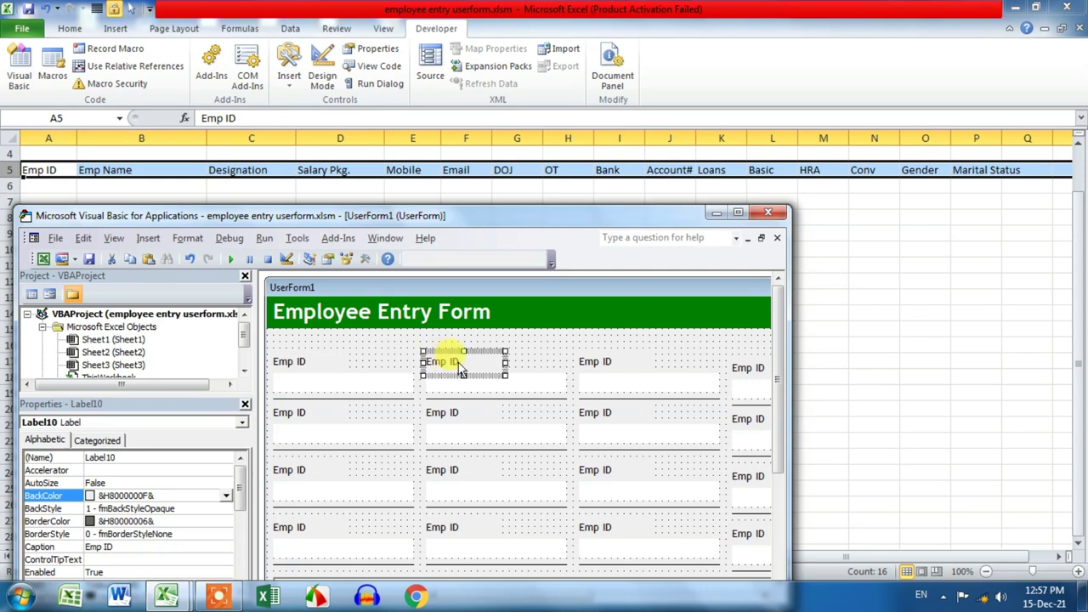
click(445, 361)
text(E)
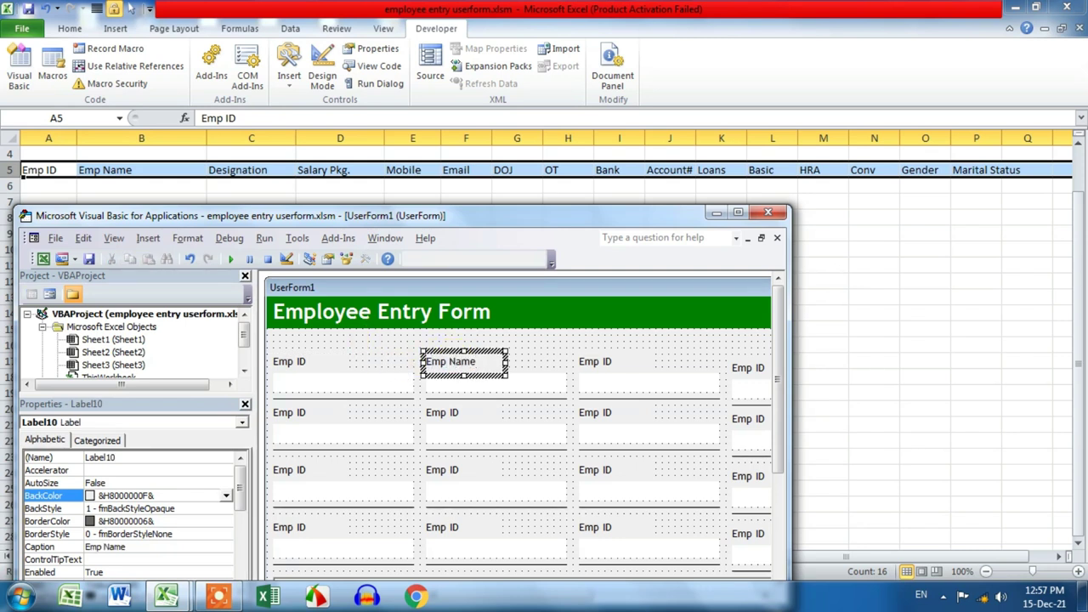
click(595, 361)
click(629, 360)
drag(631, 360, 498, 379)
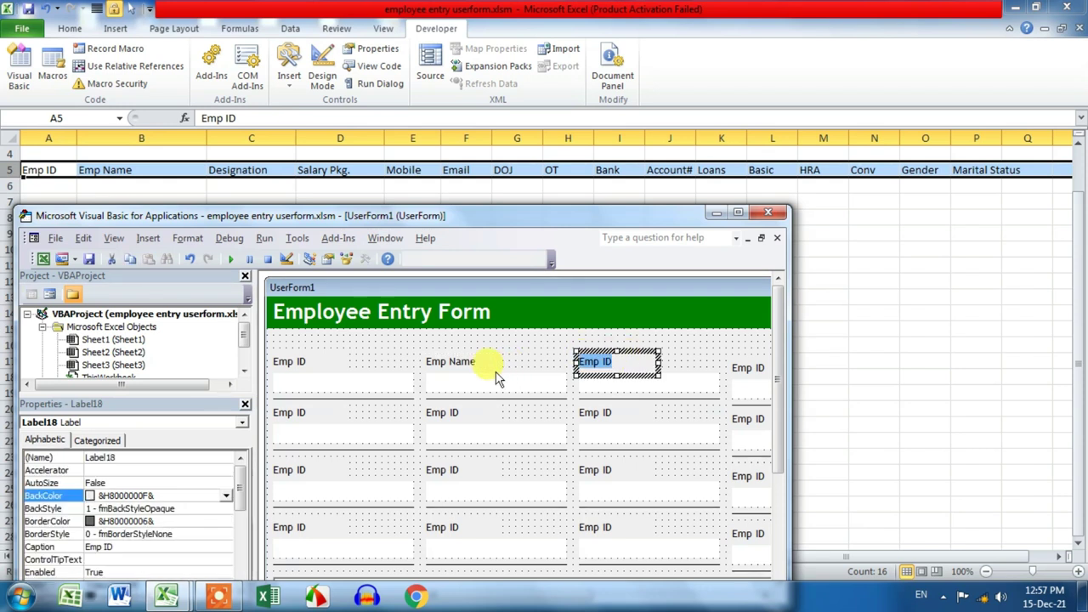
text(Designatio)
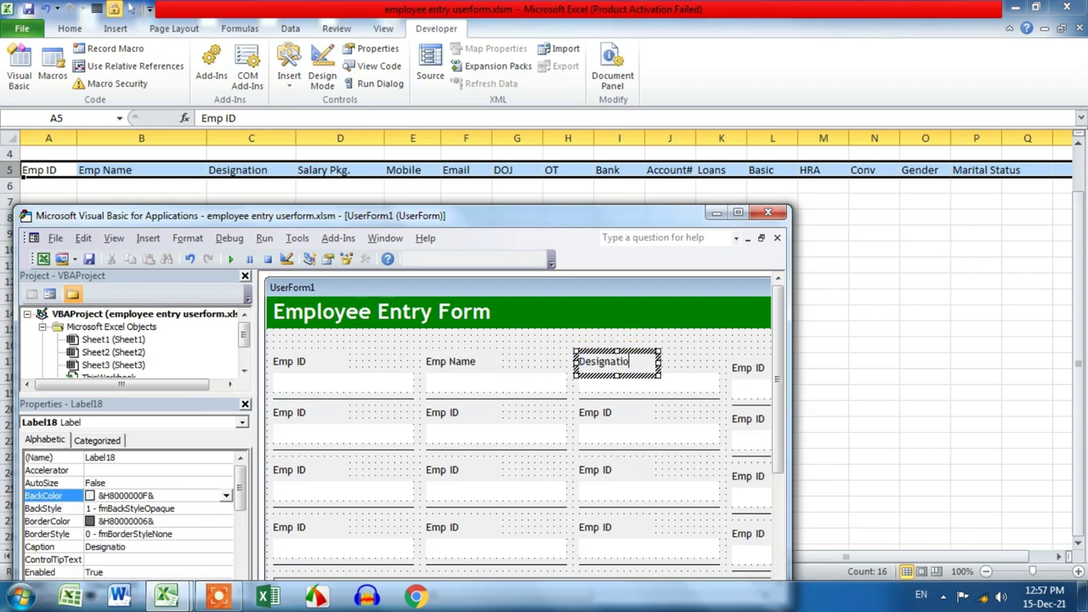
text(n)
drag(788, 380, 1086, 381)
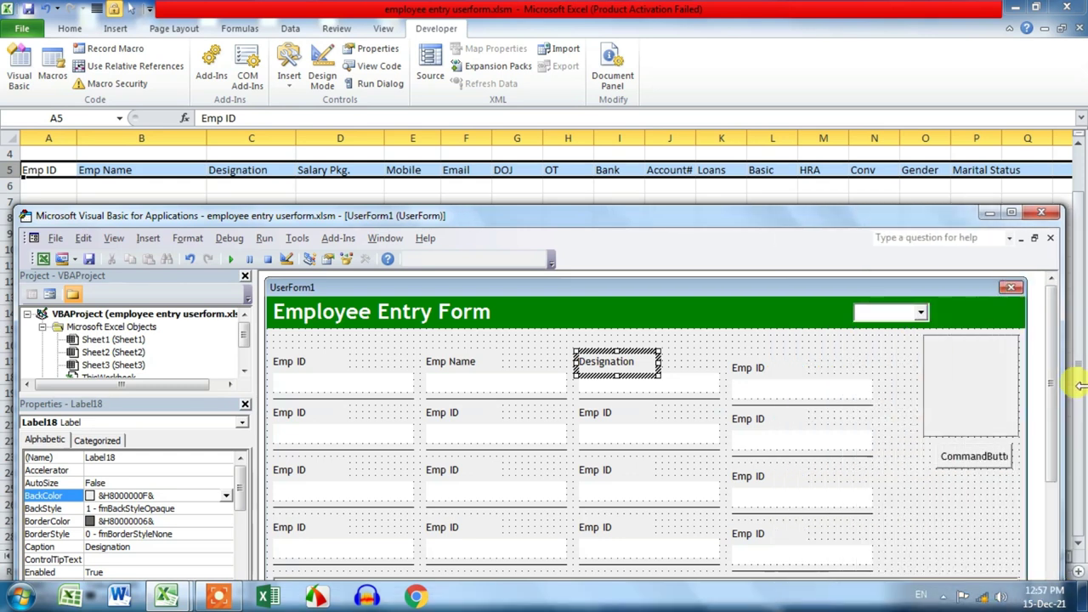
click(765, 370)
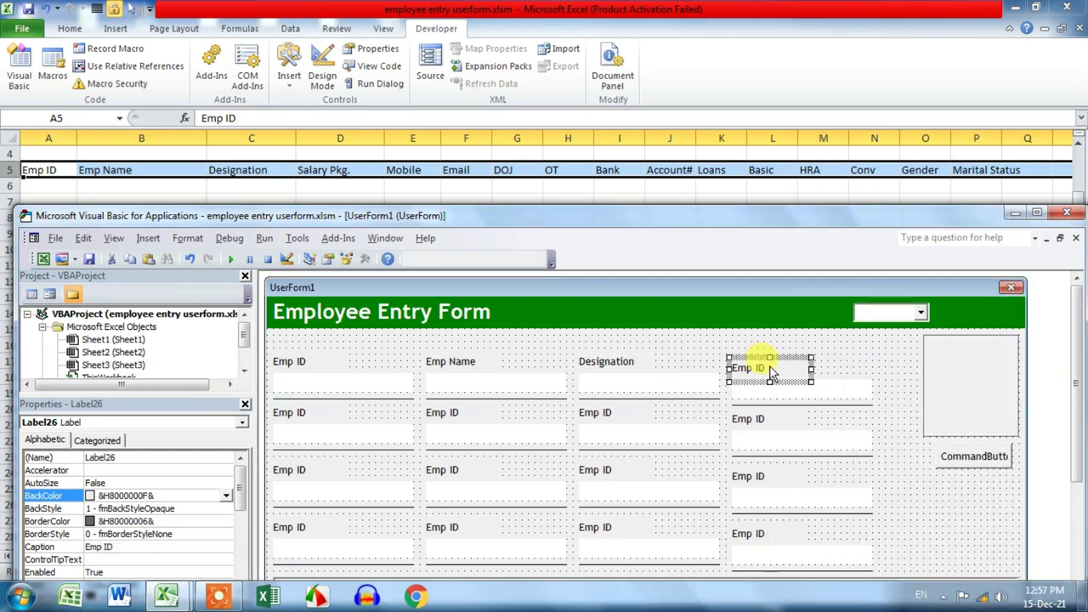
click(771, 374)
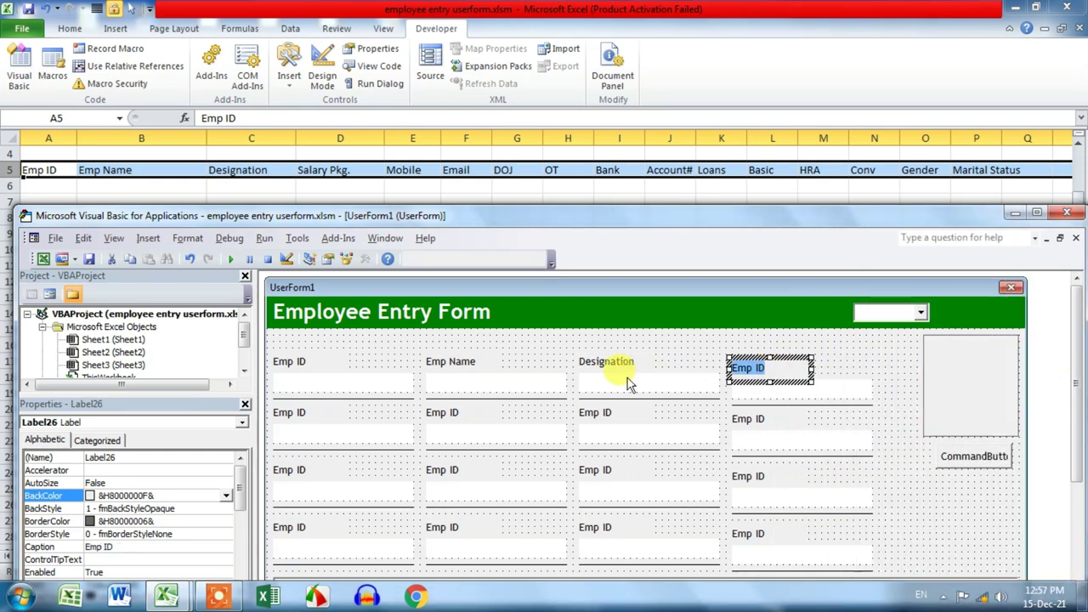
text(Salary Pkg.)
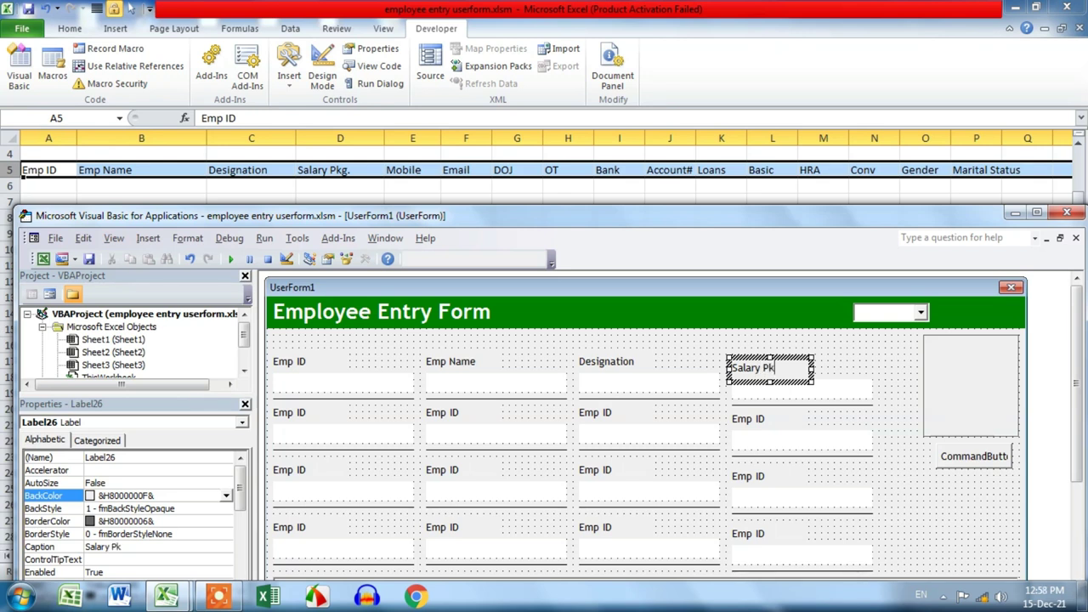
Relabel the second-row captions as Mobile, Email and DOJ
click(321, 421)
click(309, 413)
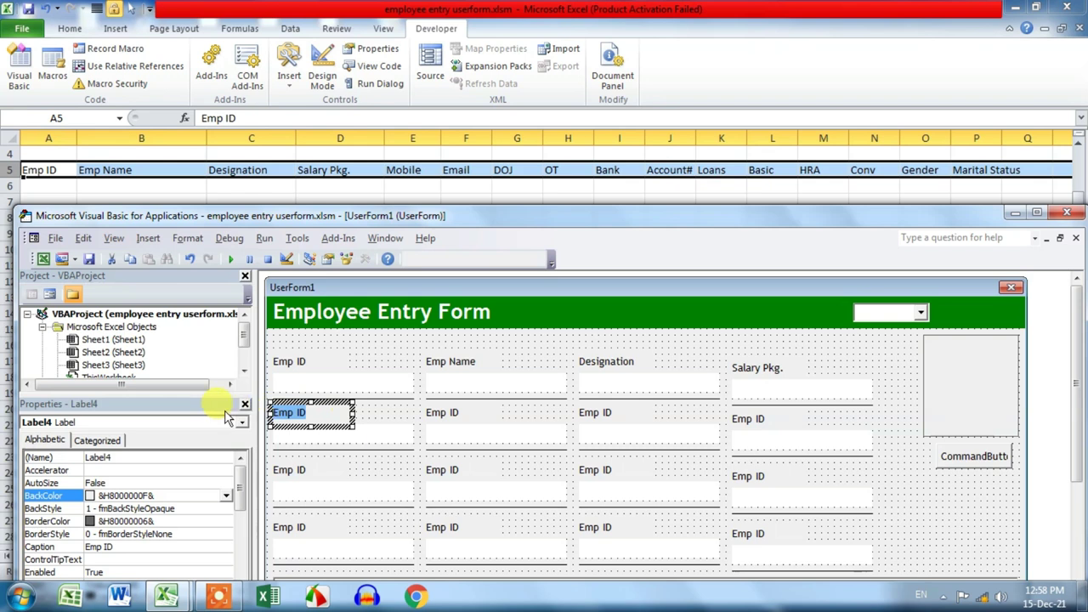
text(Mobile)
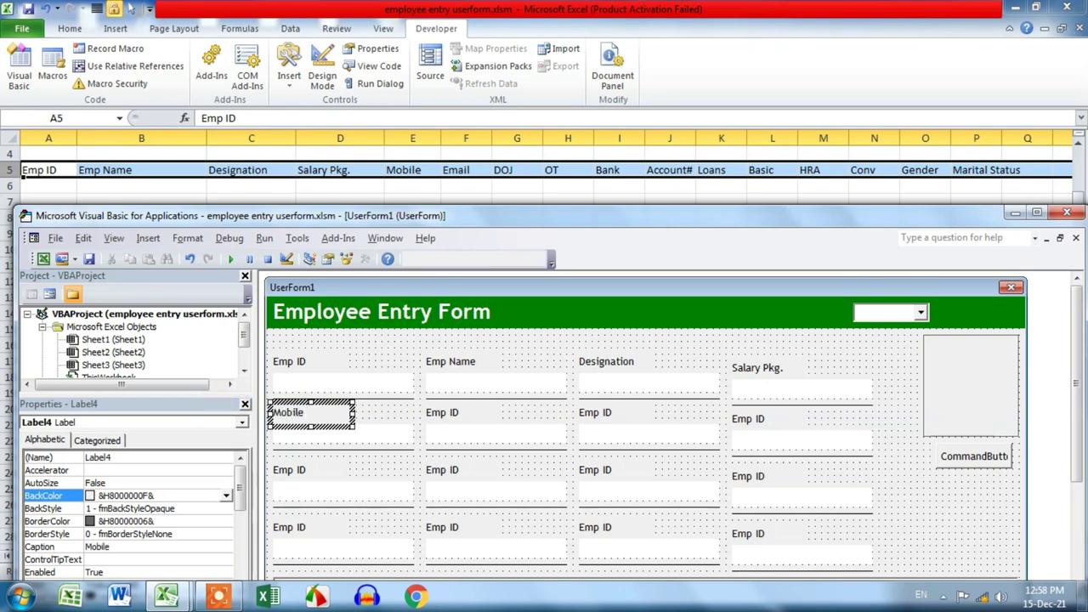
click(441, 412)
click(463, 423)
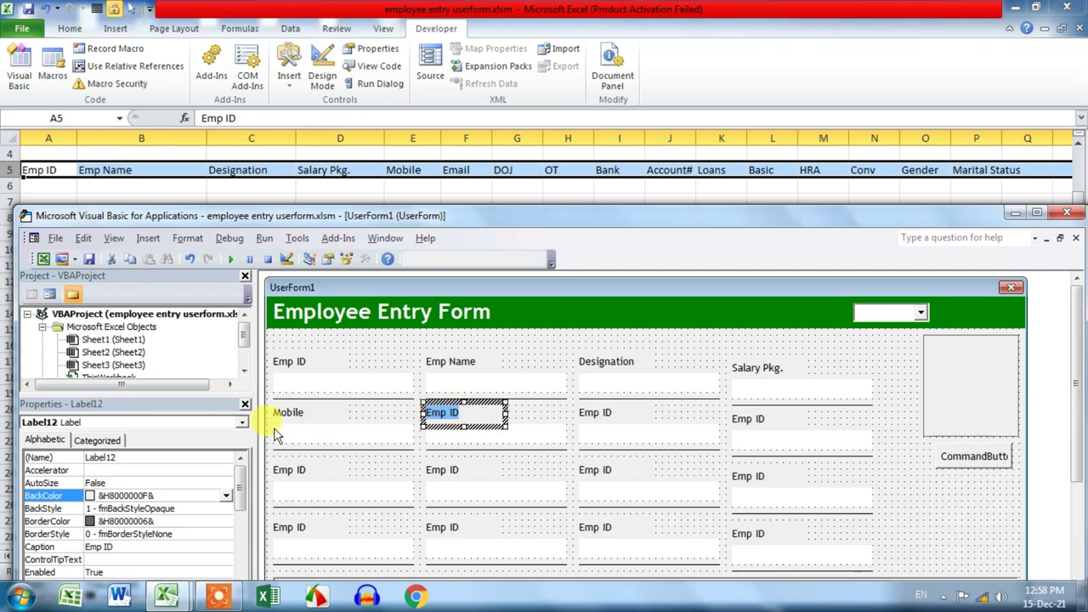
text(Email)
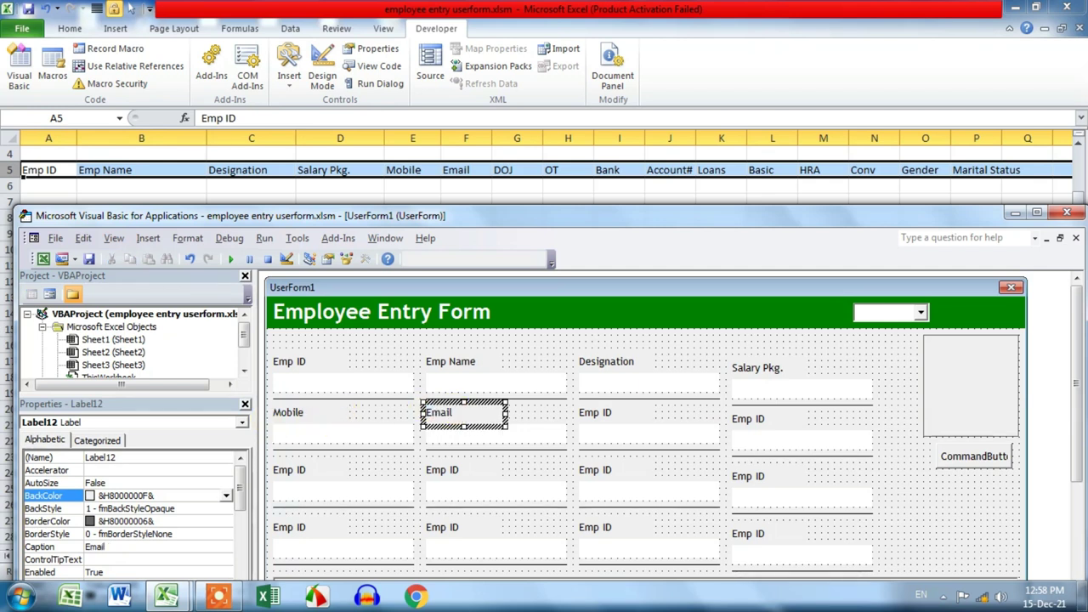
click(602, 414)
click(610, 424)
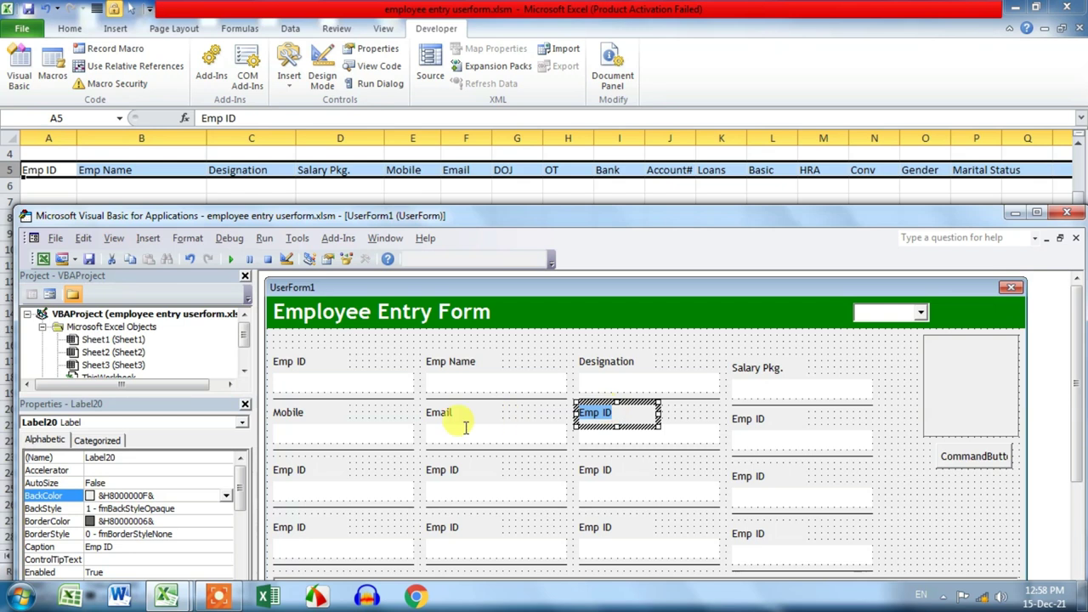
text(D)
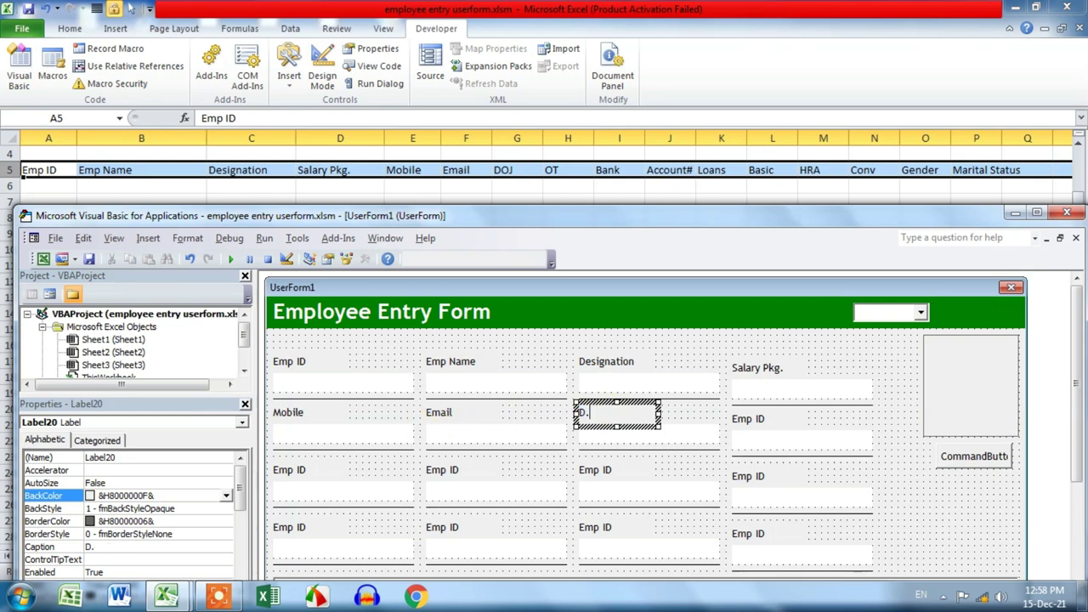
text(OJ)
Change the next two placeholder captions to OT and Bank
click(741, 418)
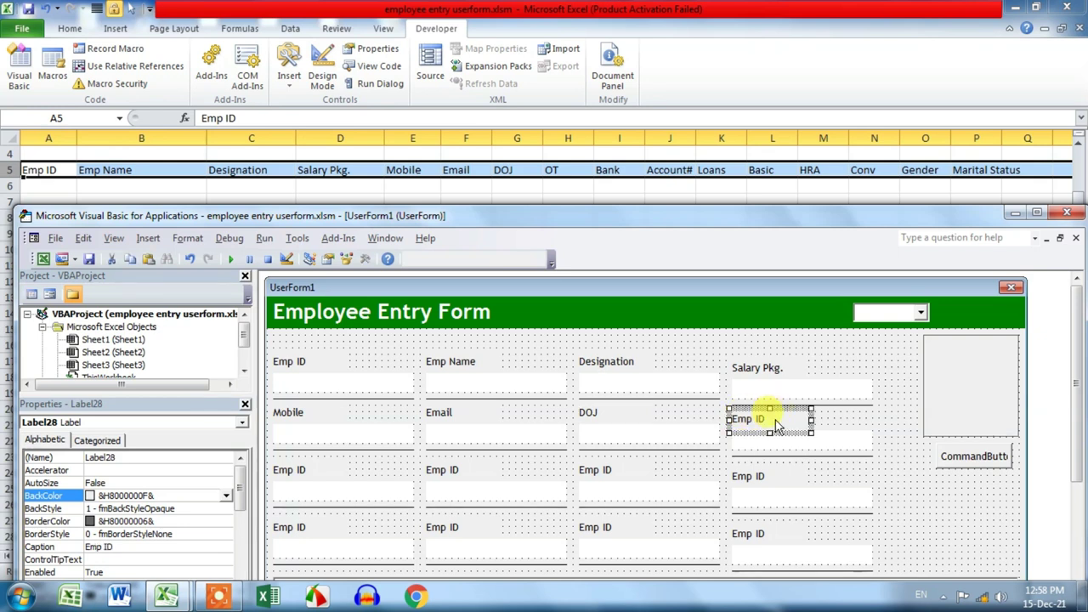
click(775, 423)
drag(775, 422, 696, 438)
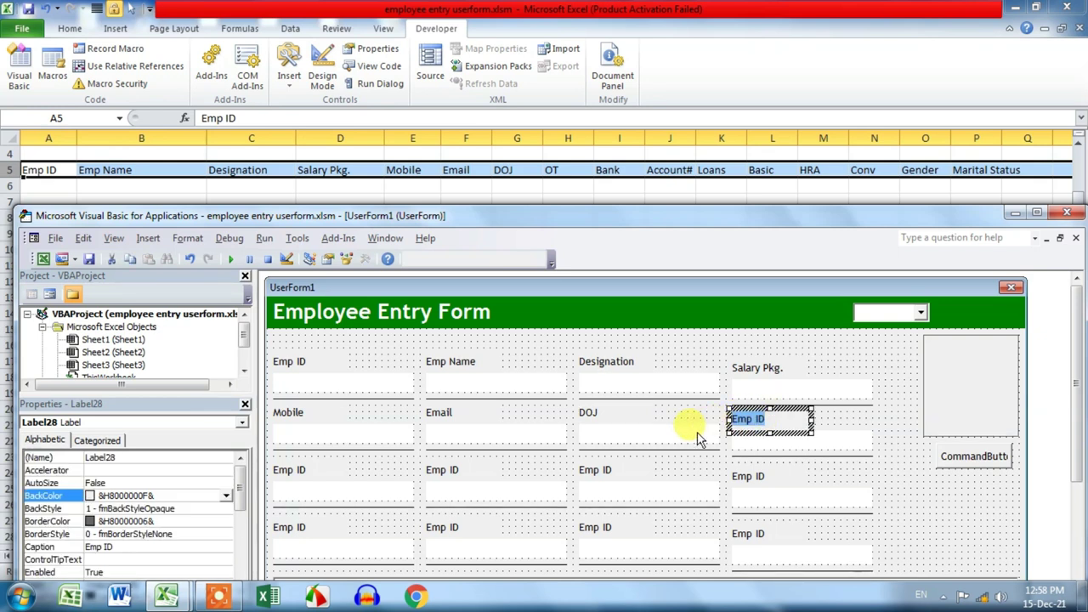
text(OT)
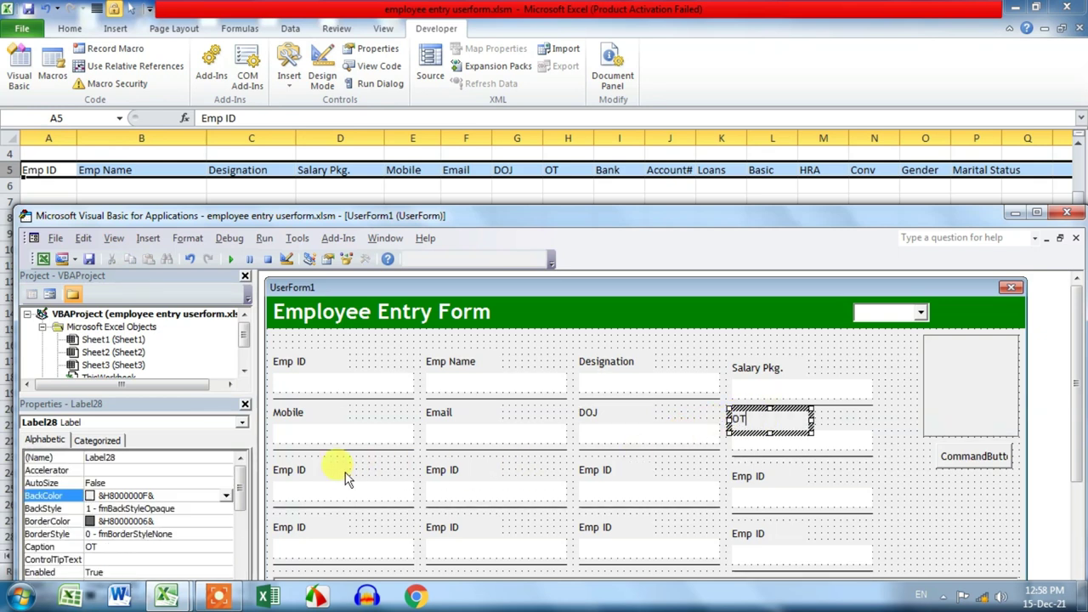
click(319, 473)
click(310, 476)
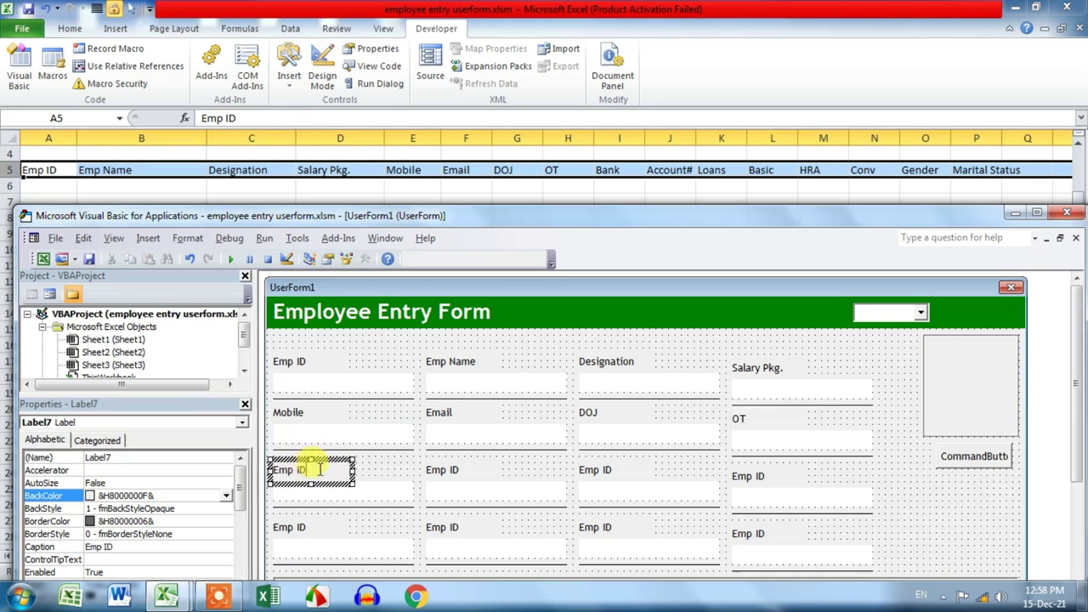
drag(311, 469, 246, 478)
text(Bank)
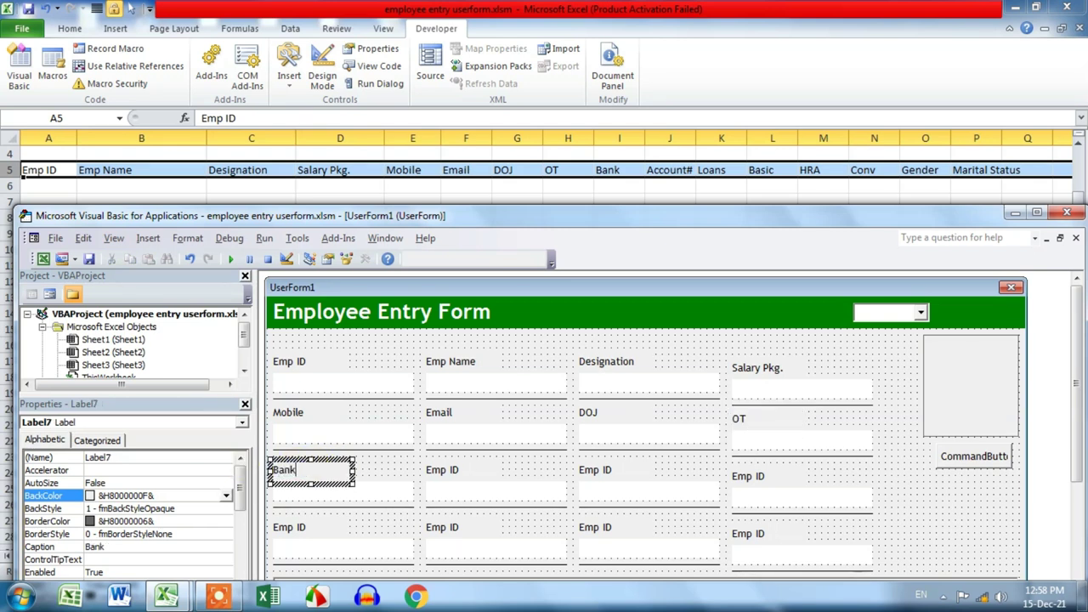
Change the remaining row-three captions to Account#, Loans and Basic
click(461, 472)
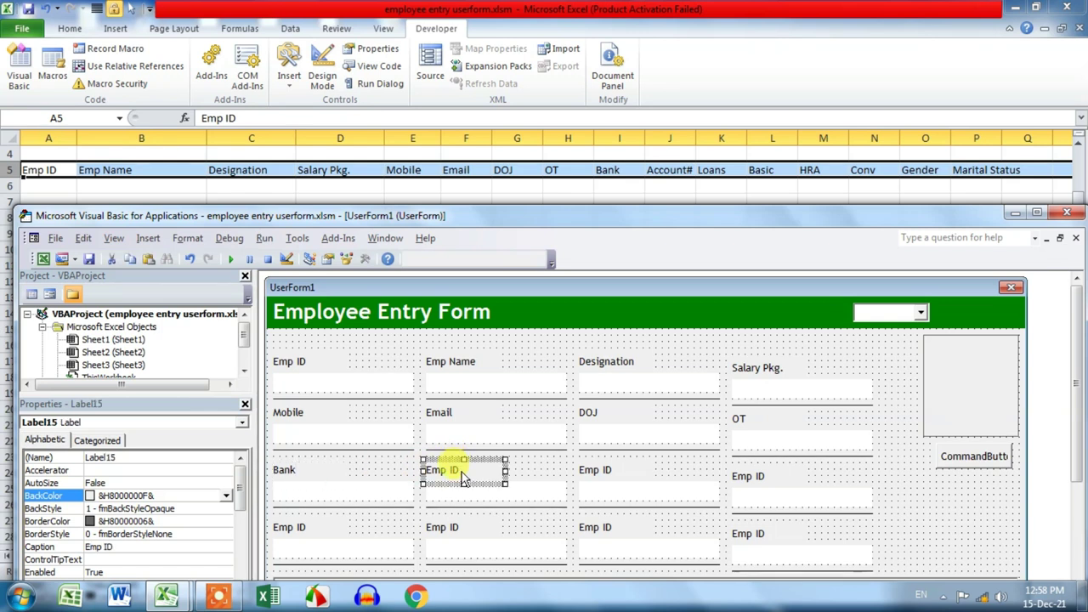
click(463, 478)
drag(464, 476, 342, 479)
text(Acco)
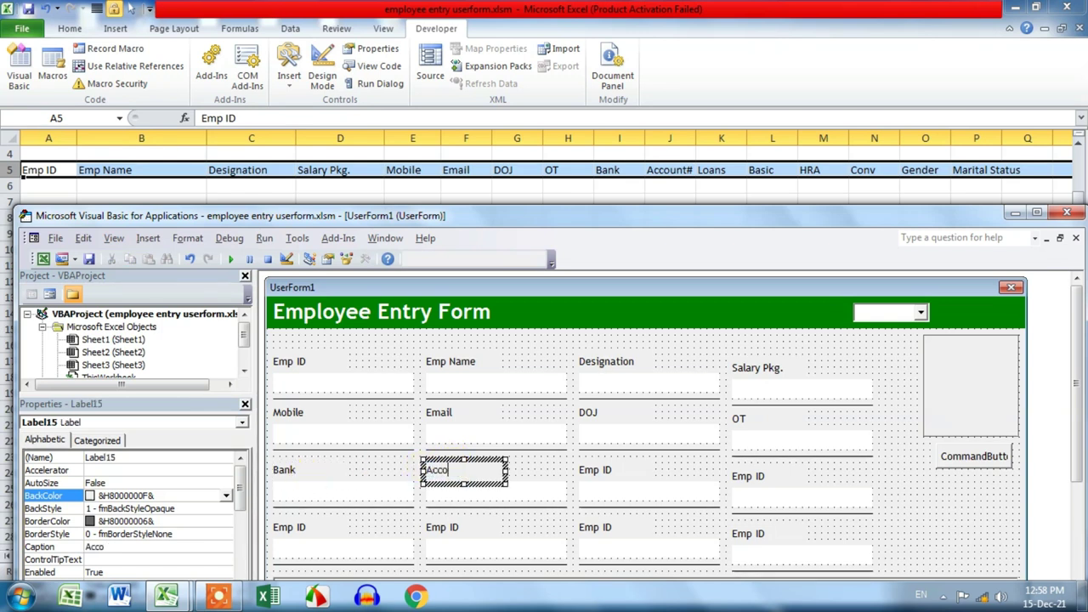
text(unt#)
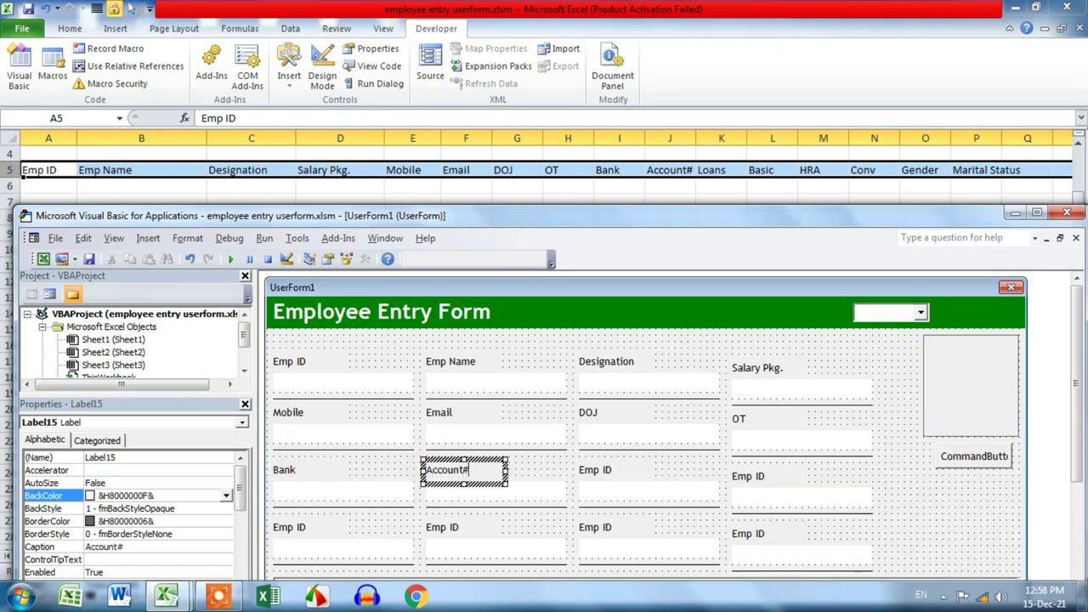
click(592, 476)
click(616, 472)
drag(619, 470, 498, 470)
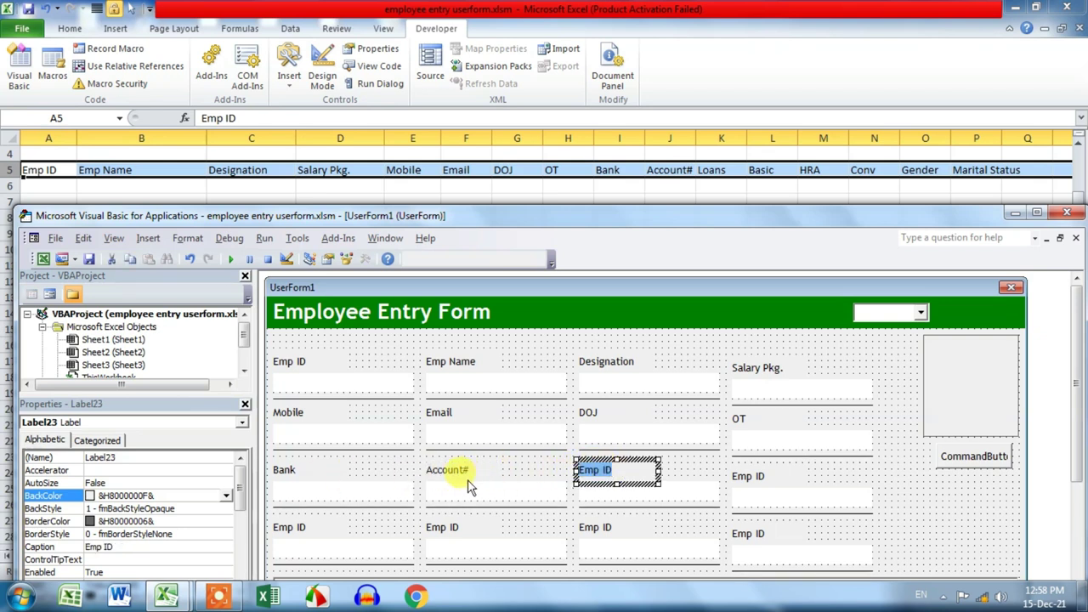
text(Loans)
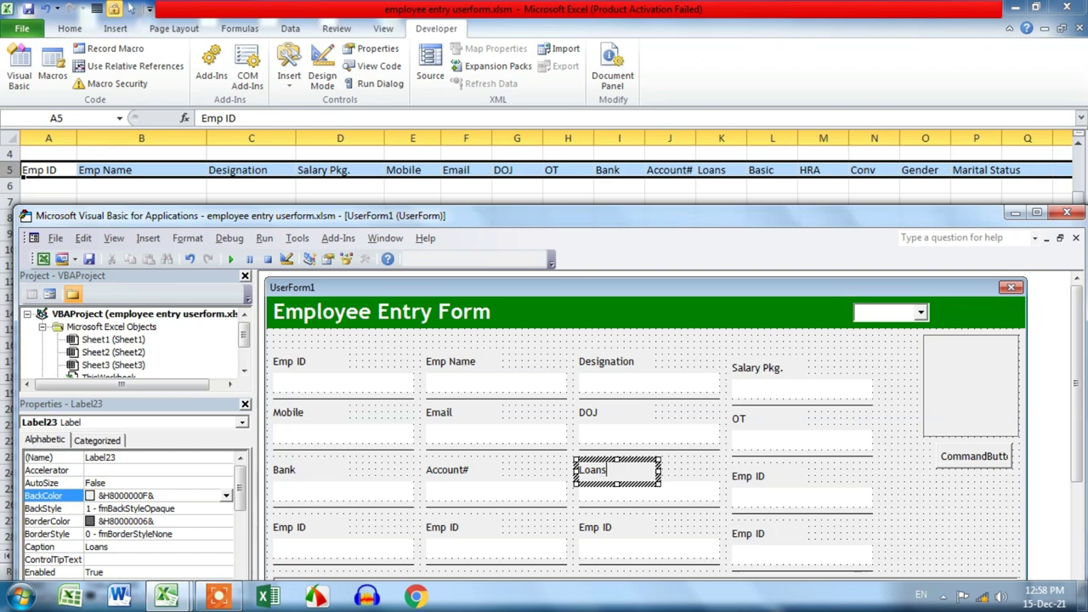
click(748, 476)
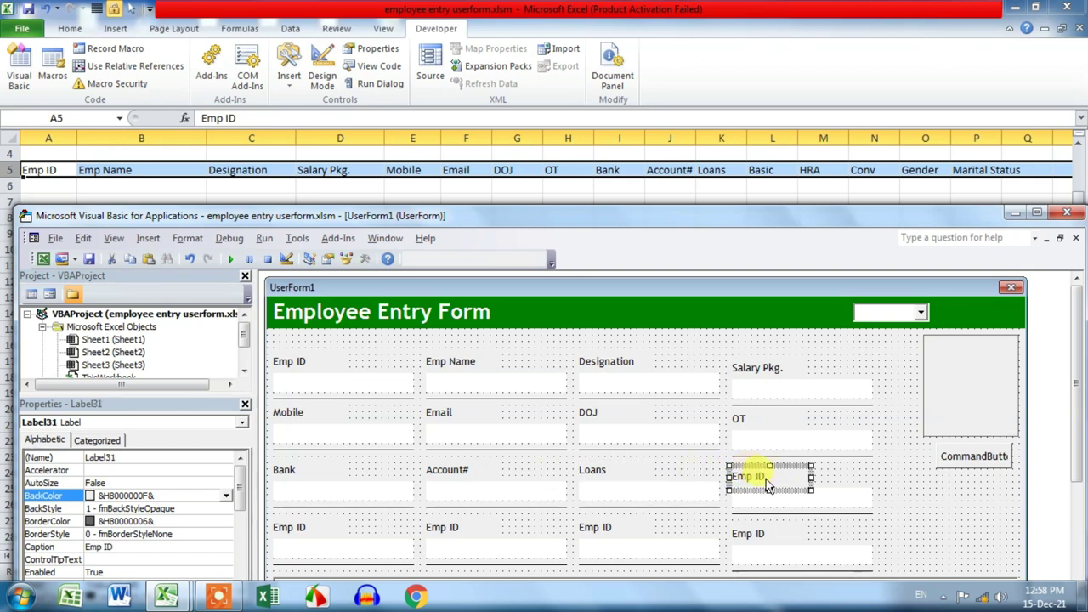
click(754, 477)
drag(754, 477, 621, 491)
text(Basic)
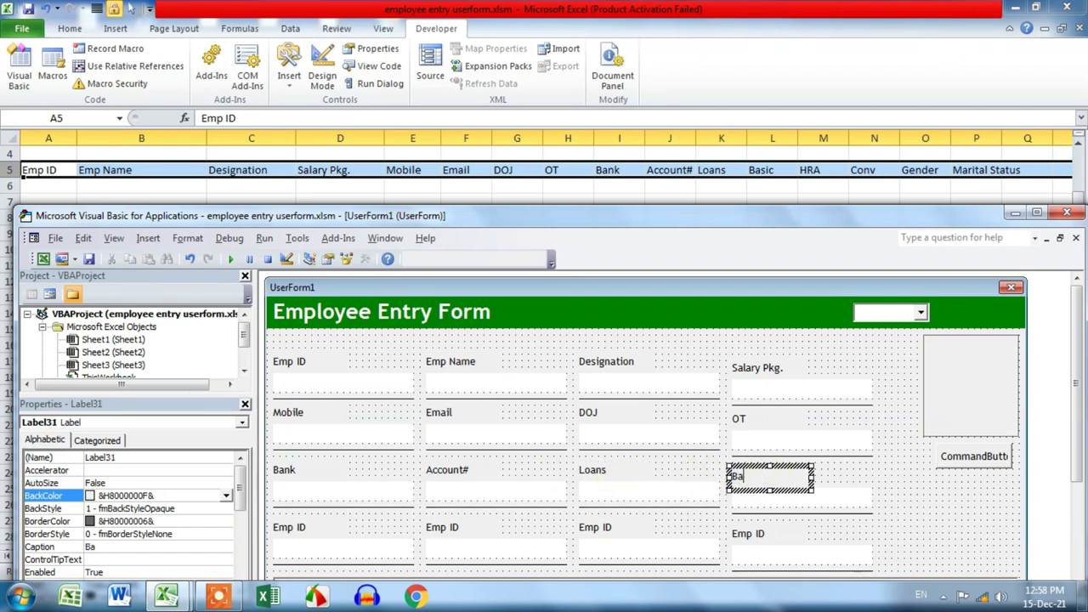
Caption the first three bottom-row labels HRA, Conv and Gender
click(289, 528)
click(315, 519)
drag(315, 519, 133, 535)
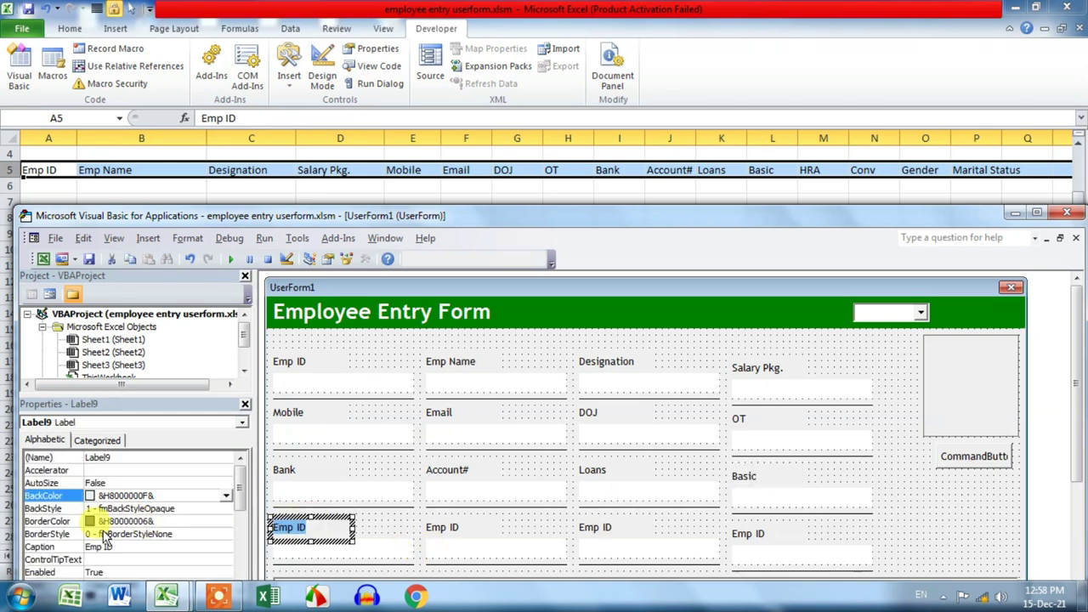
text(HRA)
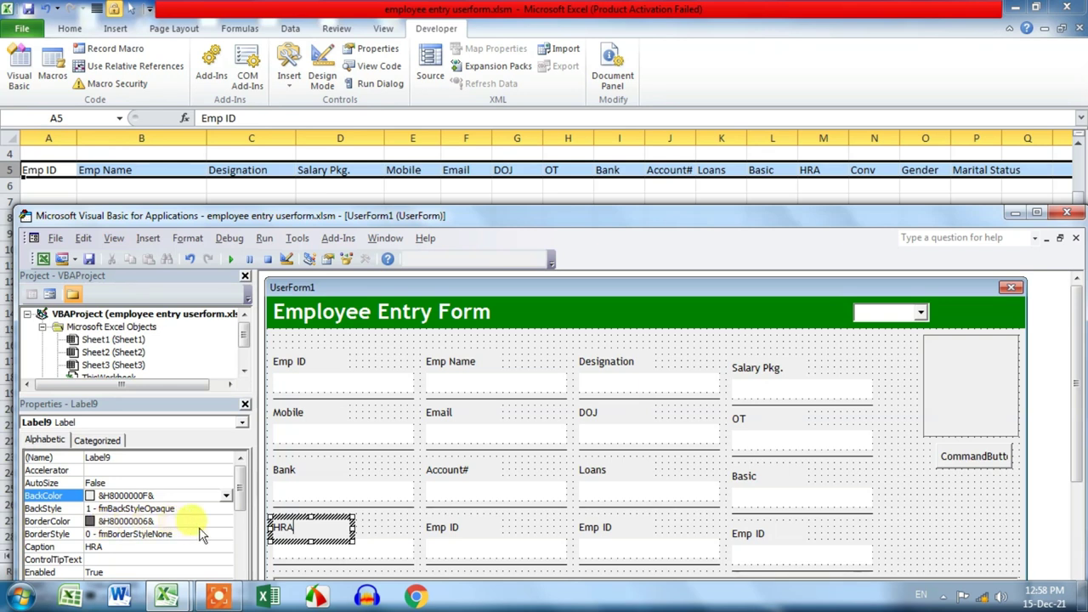
click(446, 529)
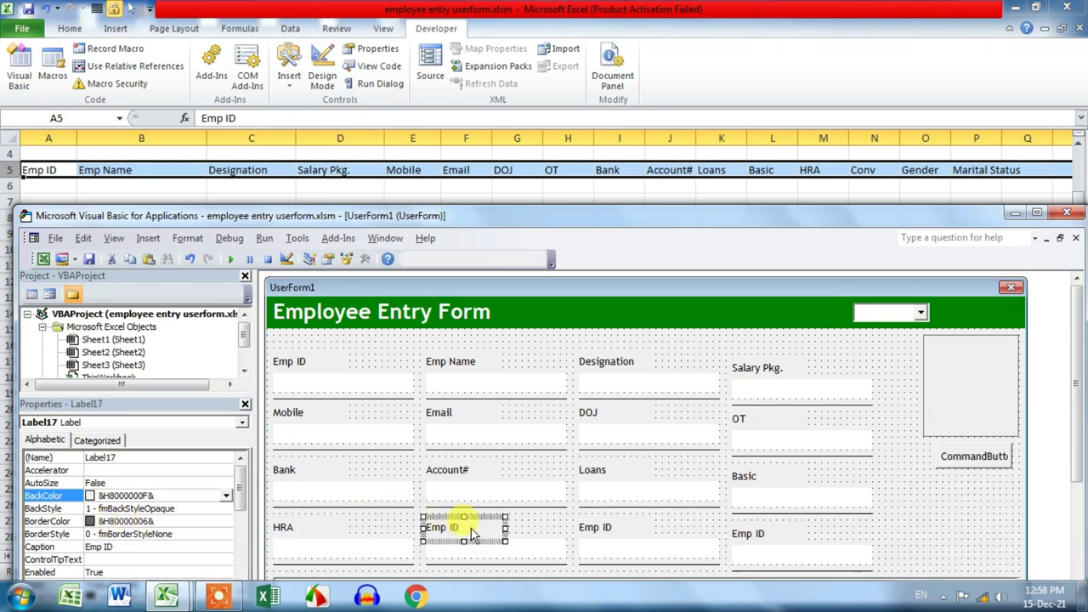
click(471, 534)
text(Conv)
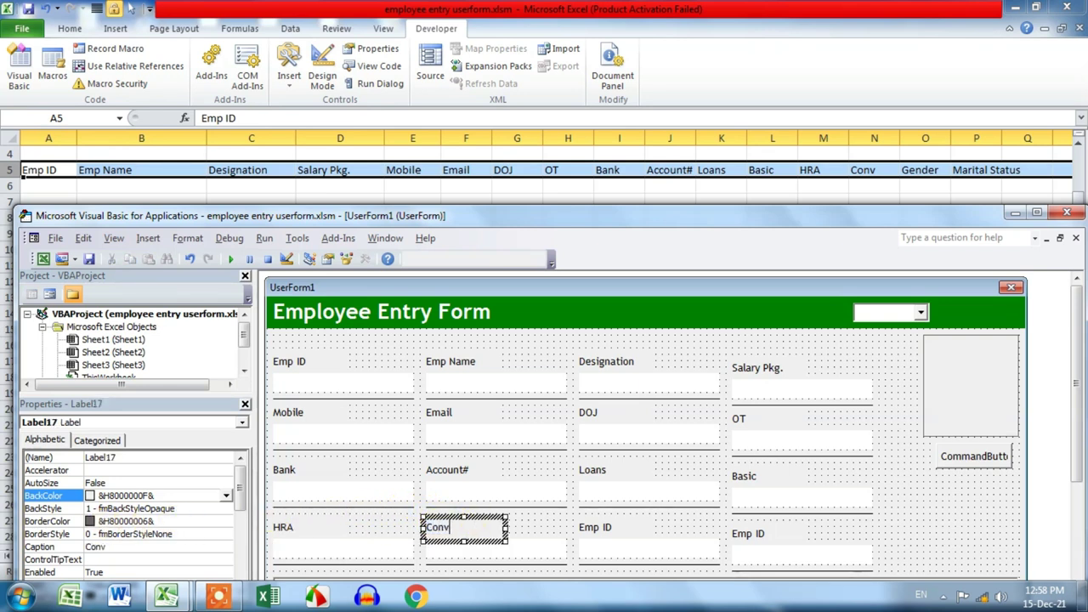
click(623, 531)
click(624, 525)
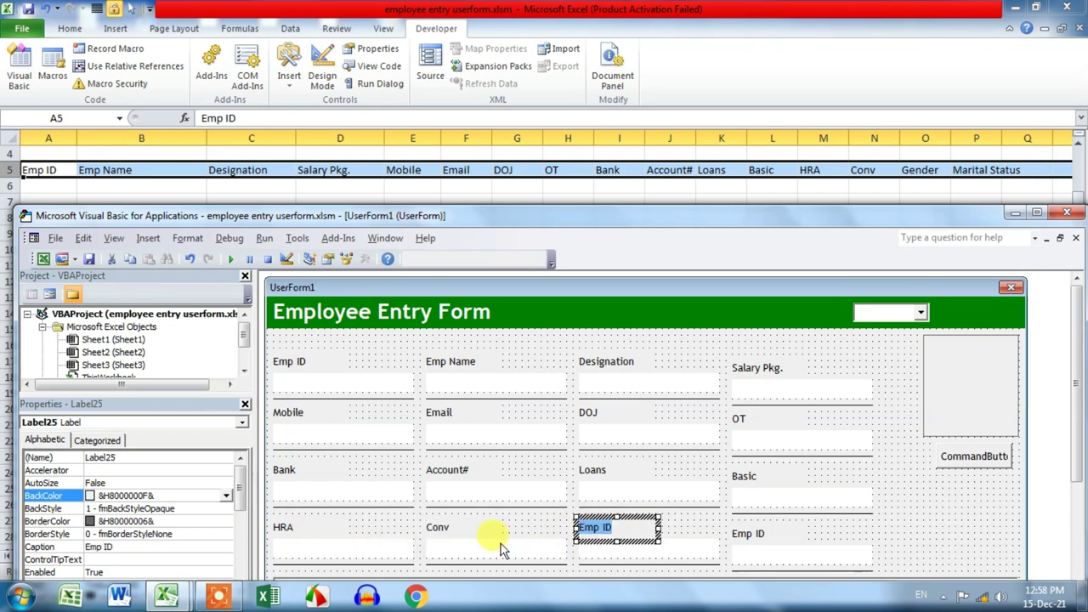
text(Gender)
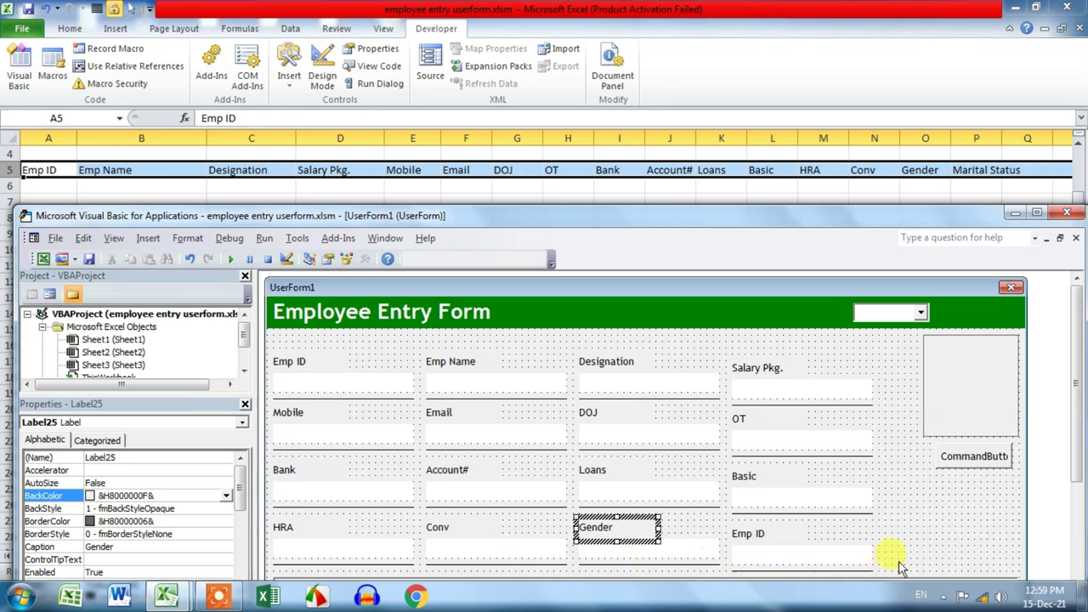
Caption the last bottom-row label Marital Status and shift the editor window up
click(769, 537)
click(661, 544)
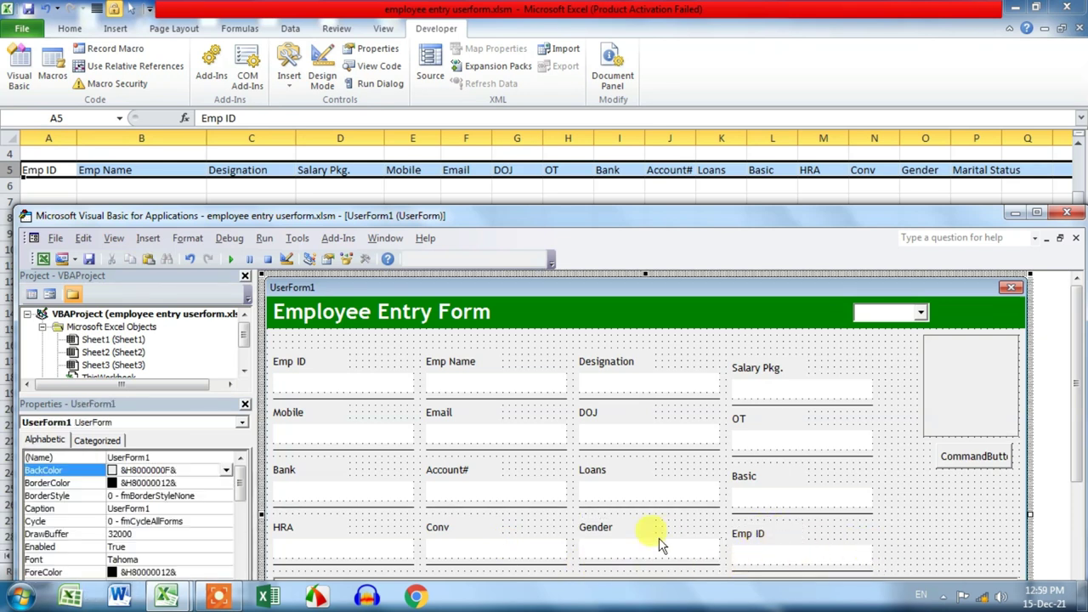
click(751, 540)
click(764, 537)
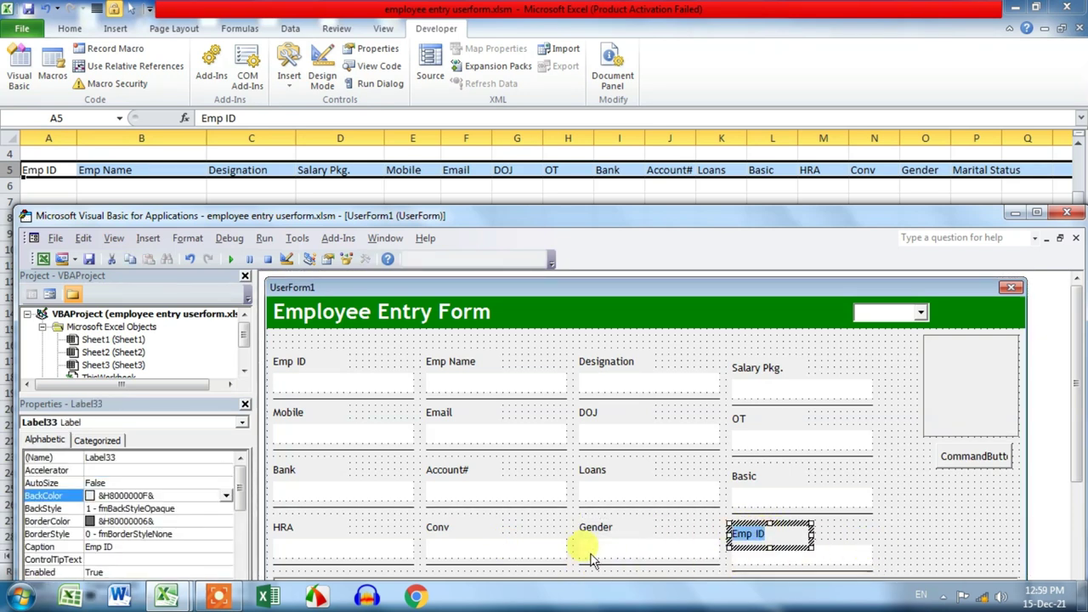
text(Mart)
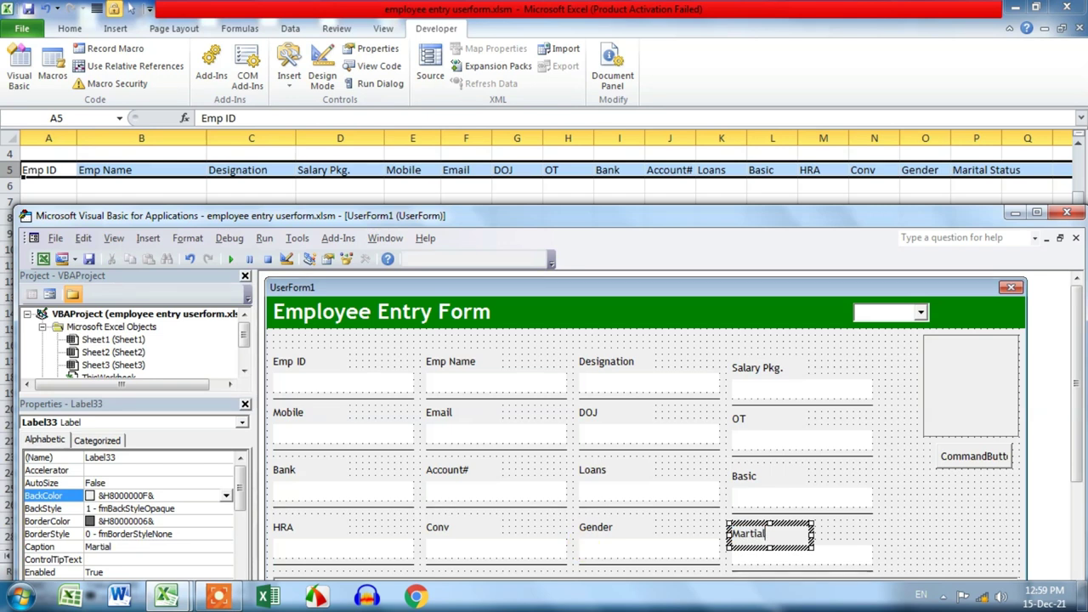
key(BackSpace)
text(ital)
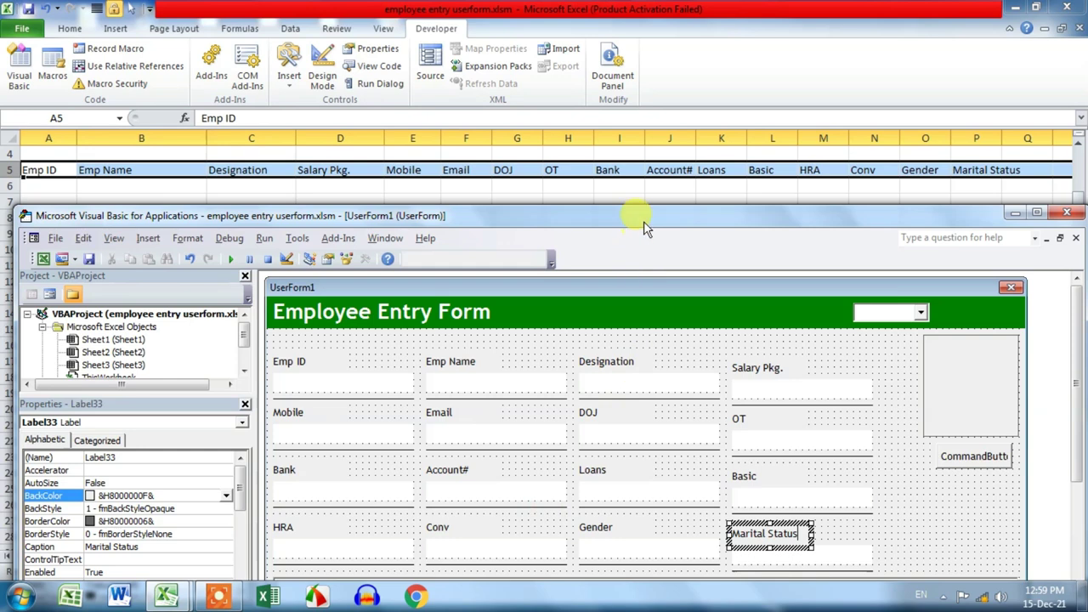
drag(643, 219, 578, 63)
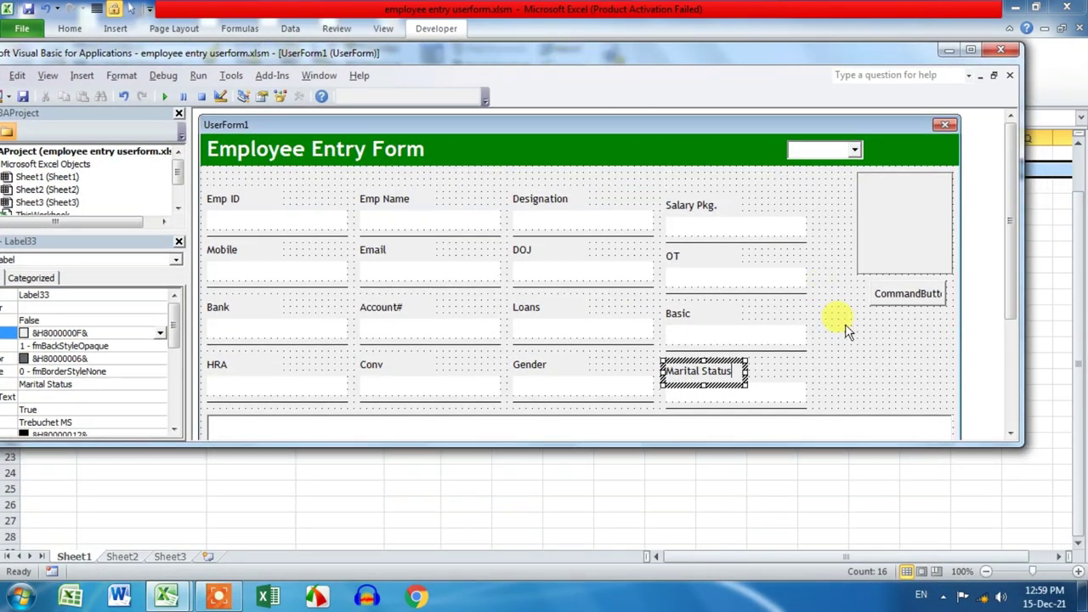
click(843, 336)
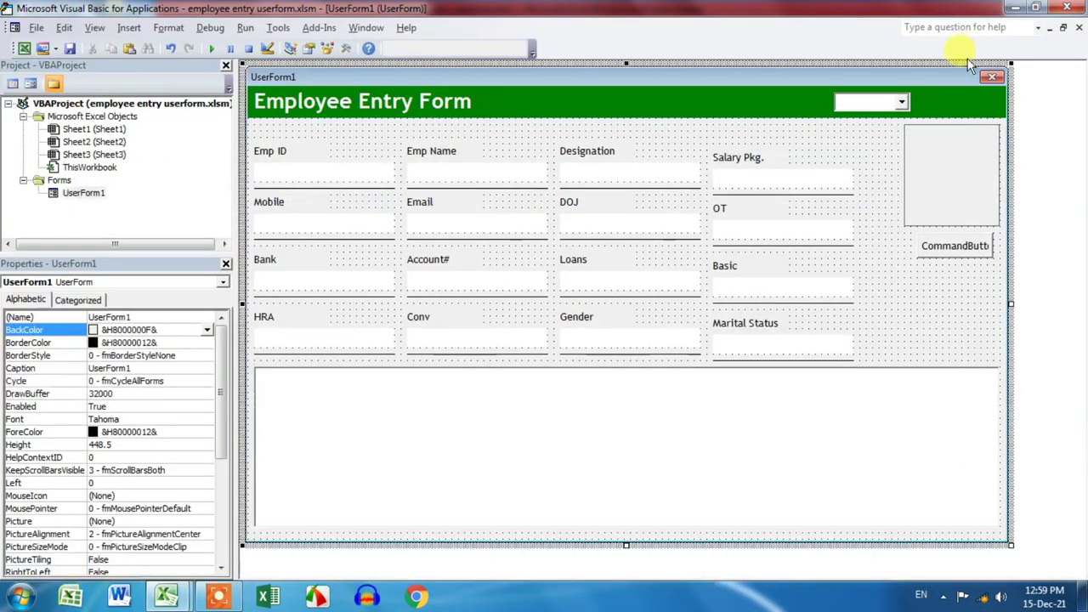
Replace the Marital Status text box with the ComboBox, widened to fill the slot
click(970, 49)
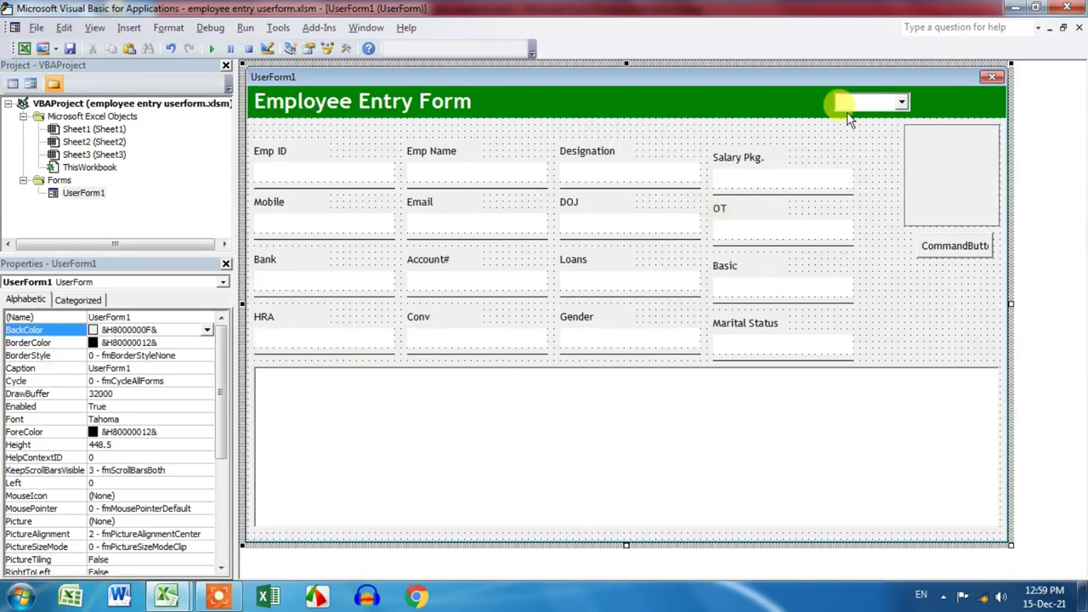
drag(850, 100, 926, 333)
click(829, 344)
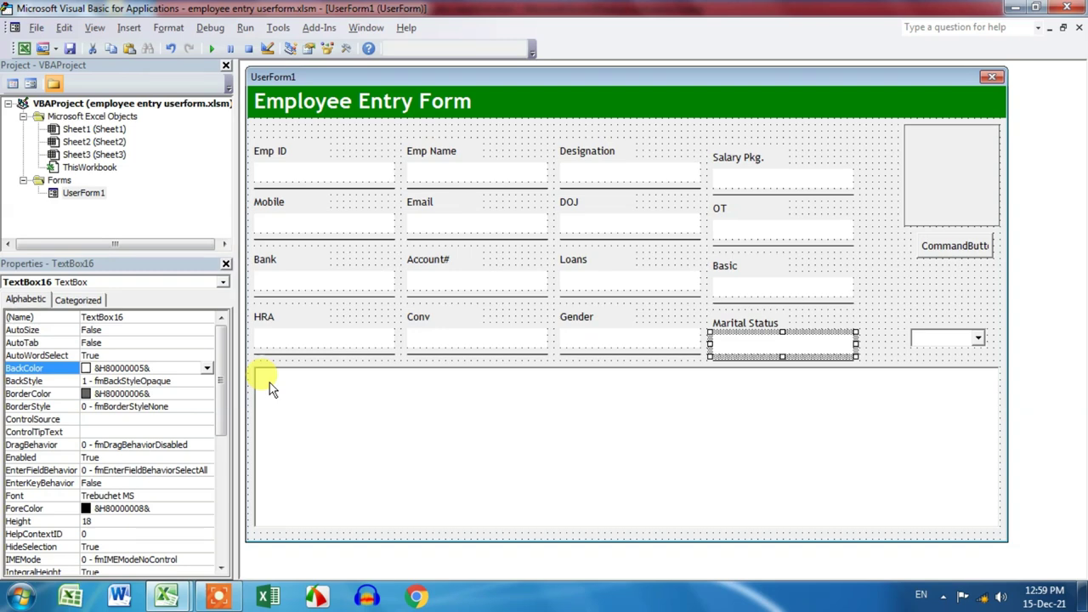
key(Delete)
drag(915, 342, 719, 345)
drag(791, 343, 850, 345)
Put a copy of the dropdown in the Gender slot and select the right-hand column
click(826, 411)
click(663, 342)
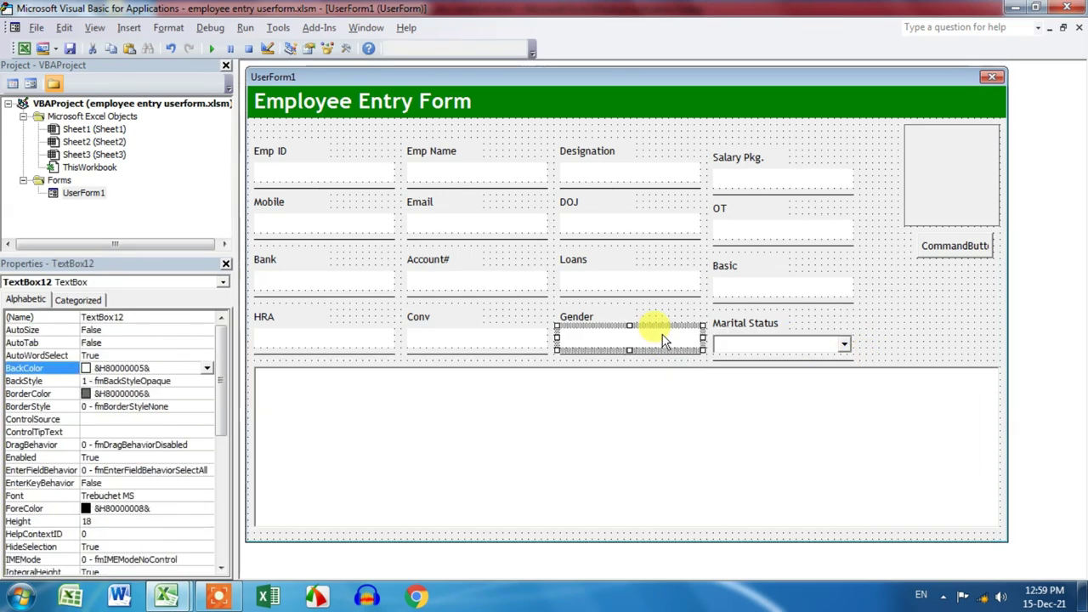
click(718, 361)
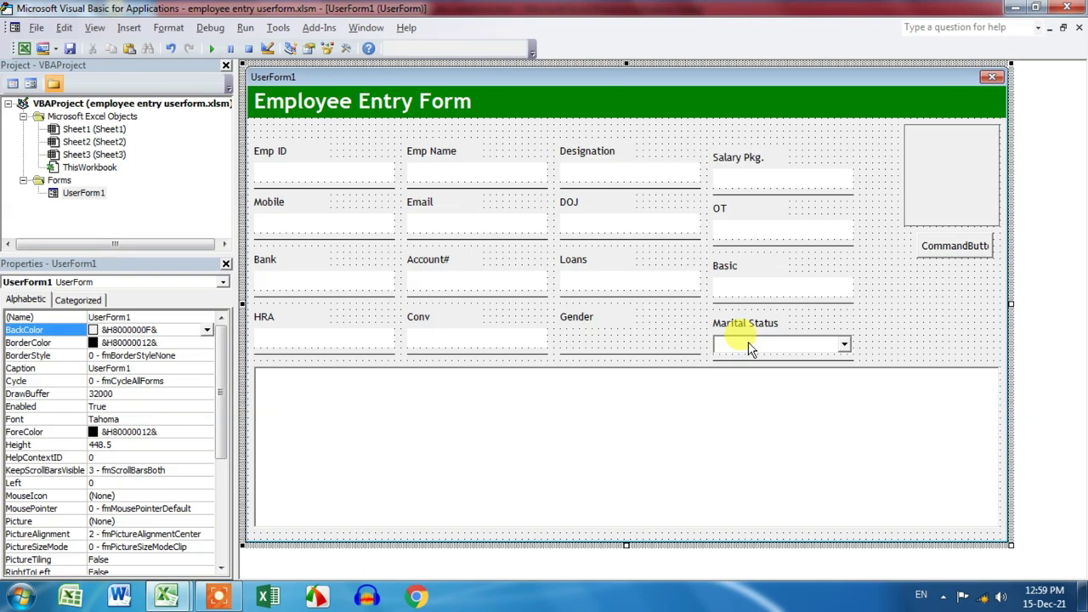
drag(748, 344, 618, 340)
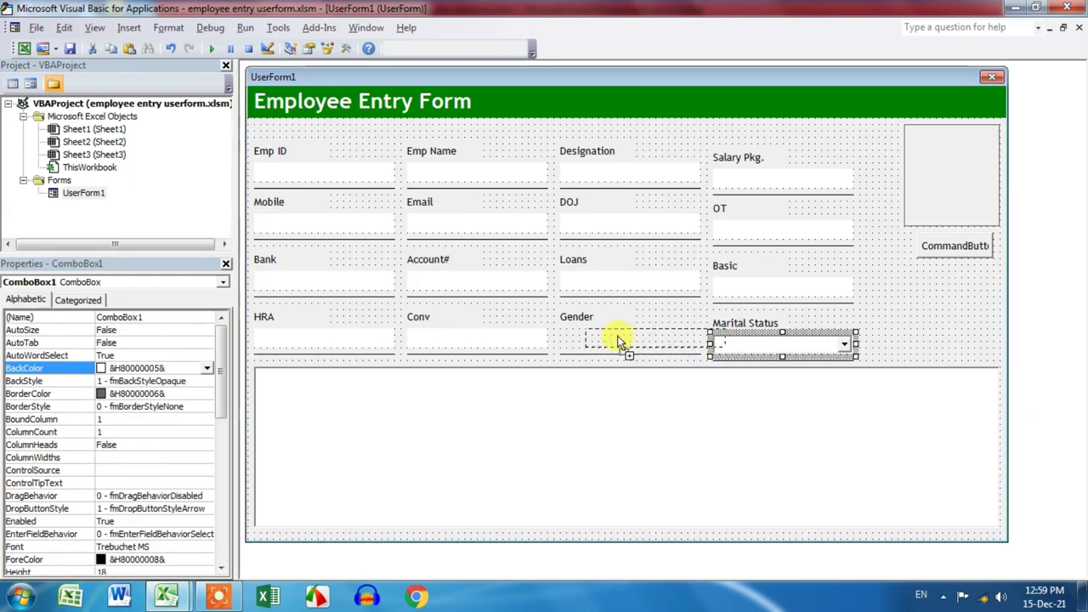
drag(599, 339, 598, 339)
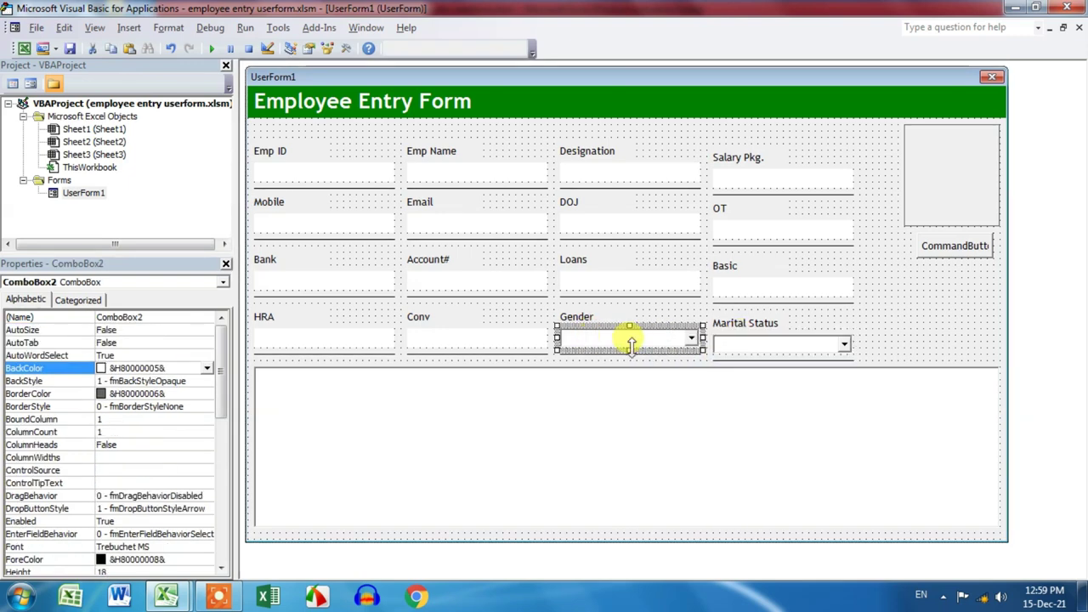
click(922, 338)
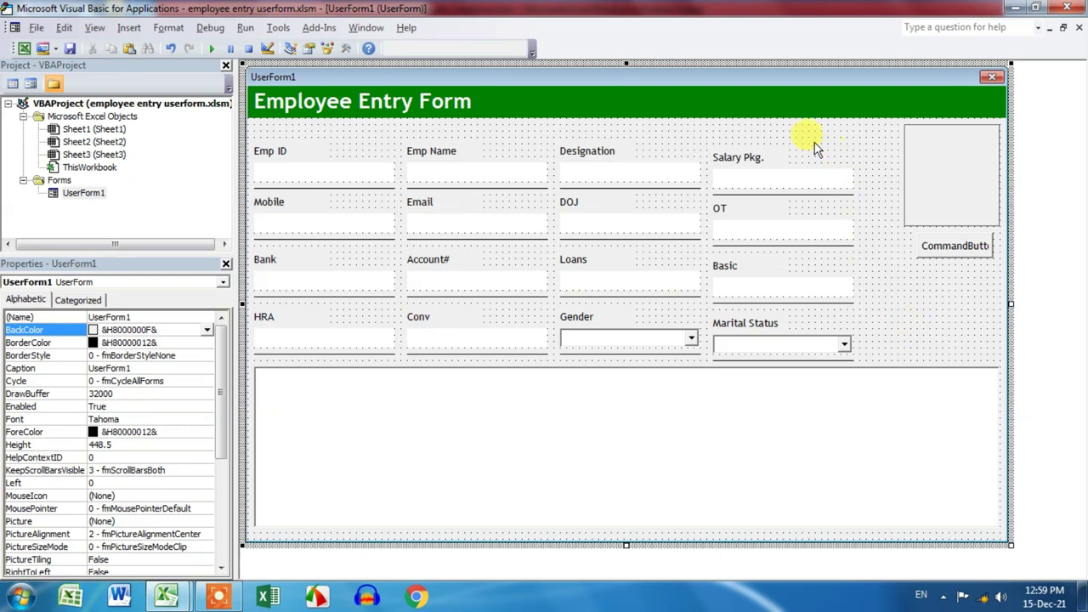
drag(813, 147, 747, 369)
Align the right column and copy the Gender dropdown onto the Designation field
drag(762, 306, 765, 299)
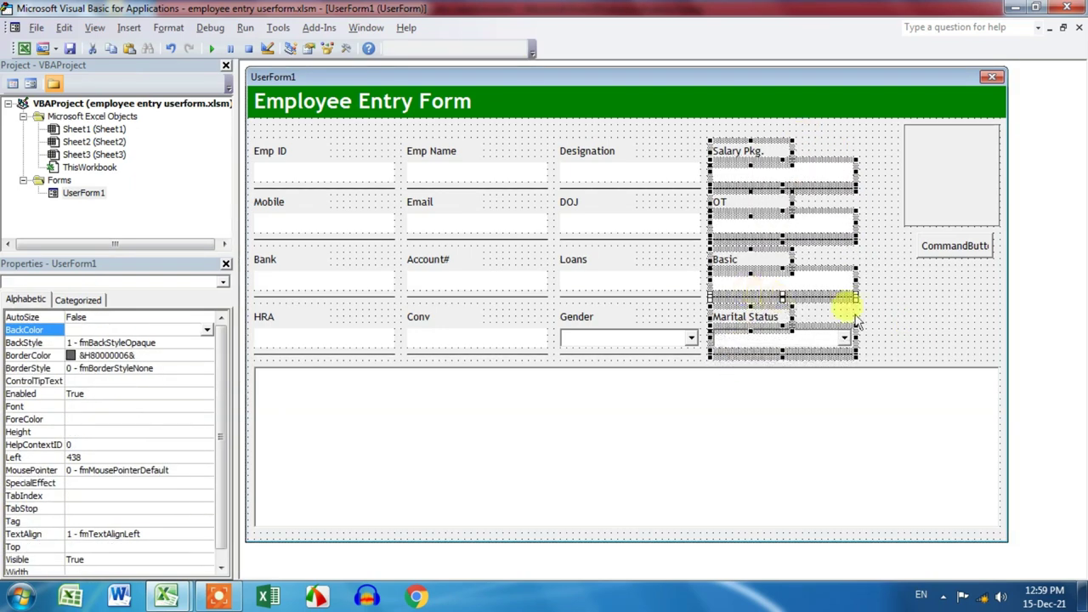
click(884, 314)
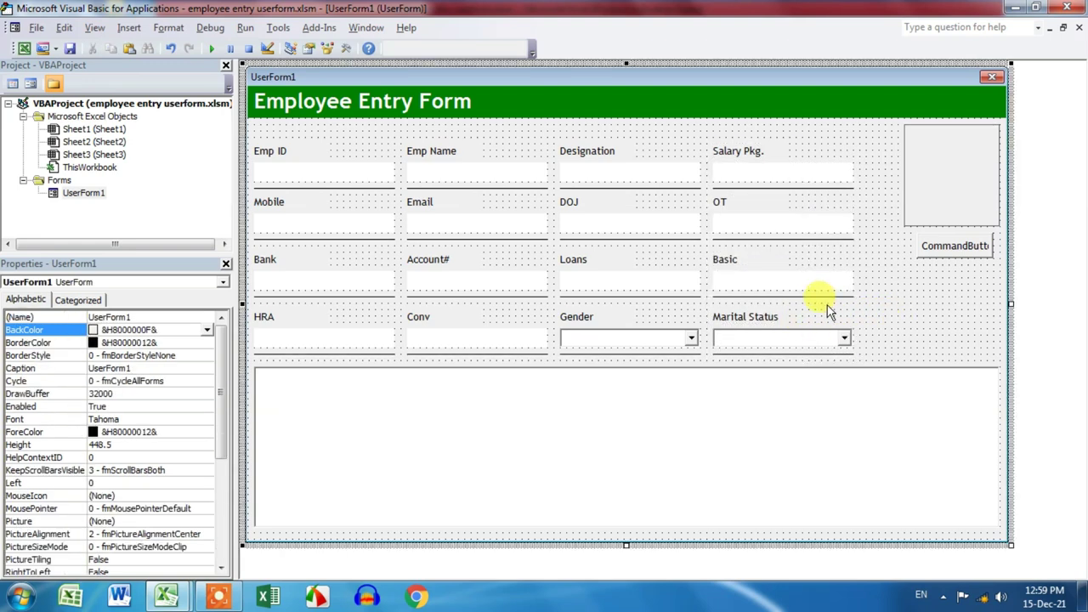
click(366, 172)
click(476, 174)
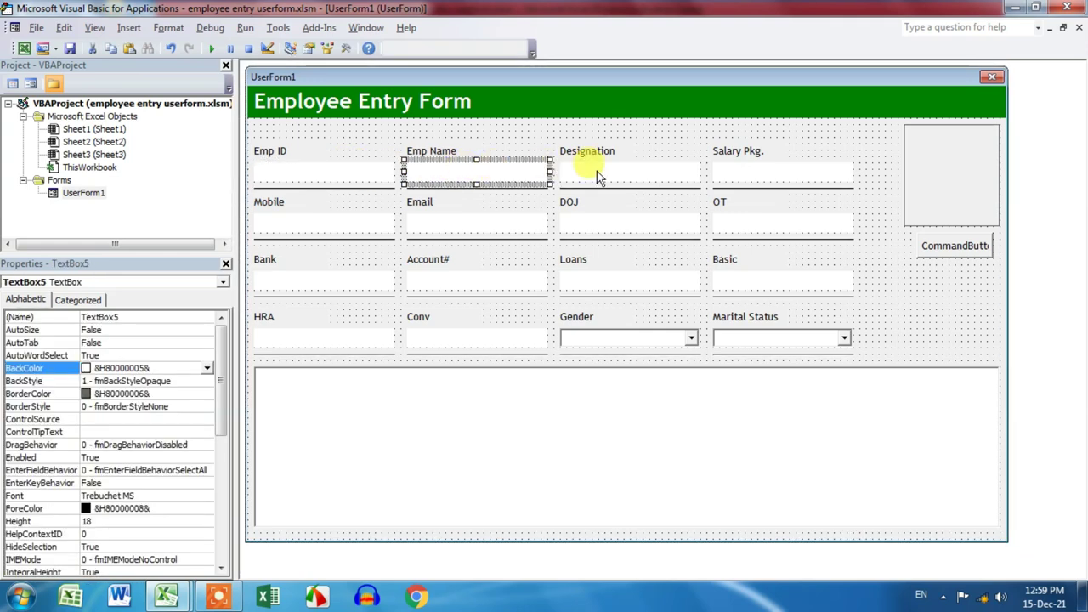
click(597, 176)
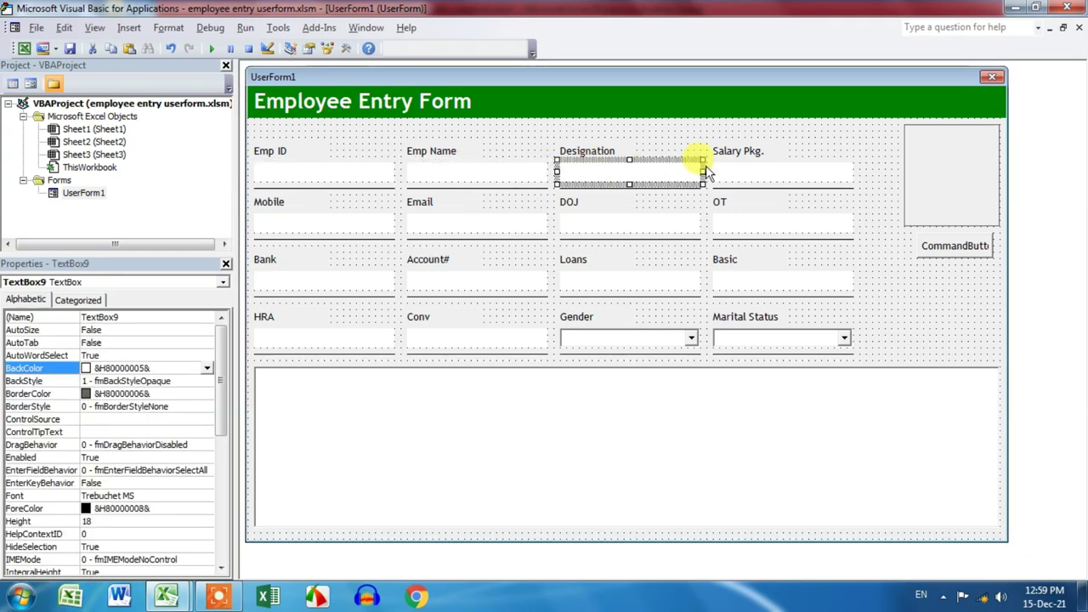
click(308, 174)
click(609, 176)
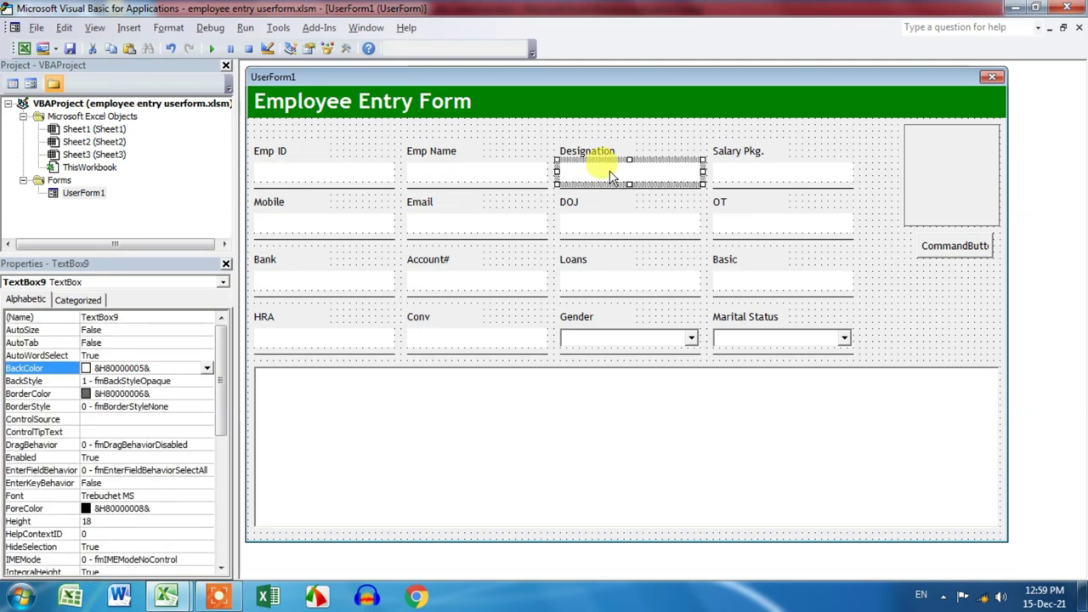
click(619, 192)
click(633, 330)
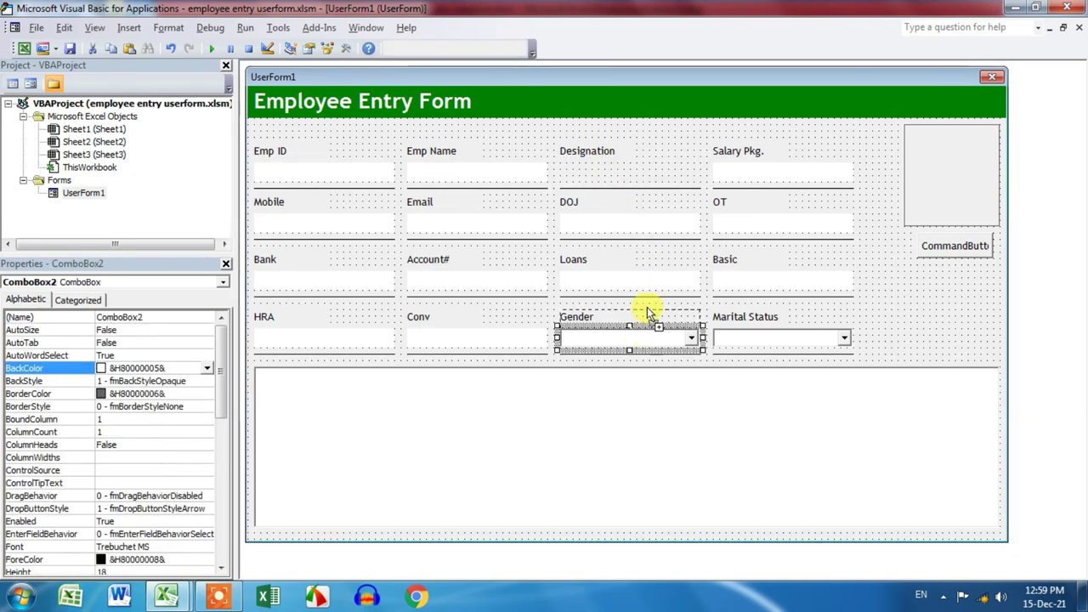
drag(646, 313, 645, 174)
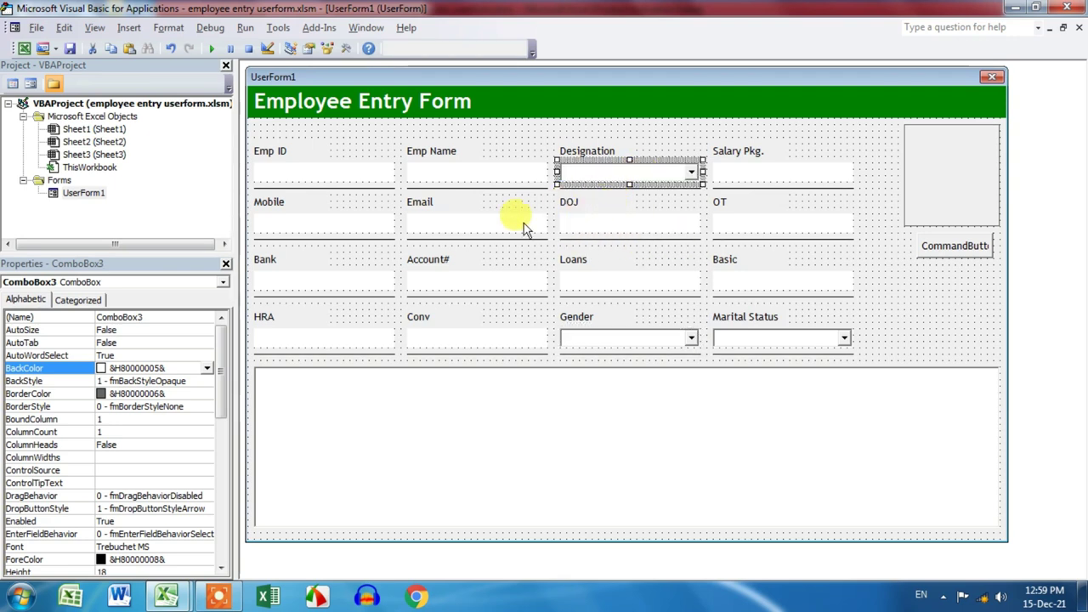
Copy the dropdown onto the OT and Loans fields as well
click(314, 224)
click(463, 228)
click(627, 224)
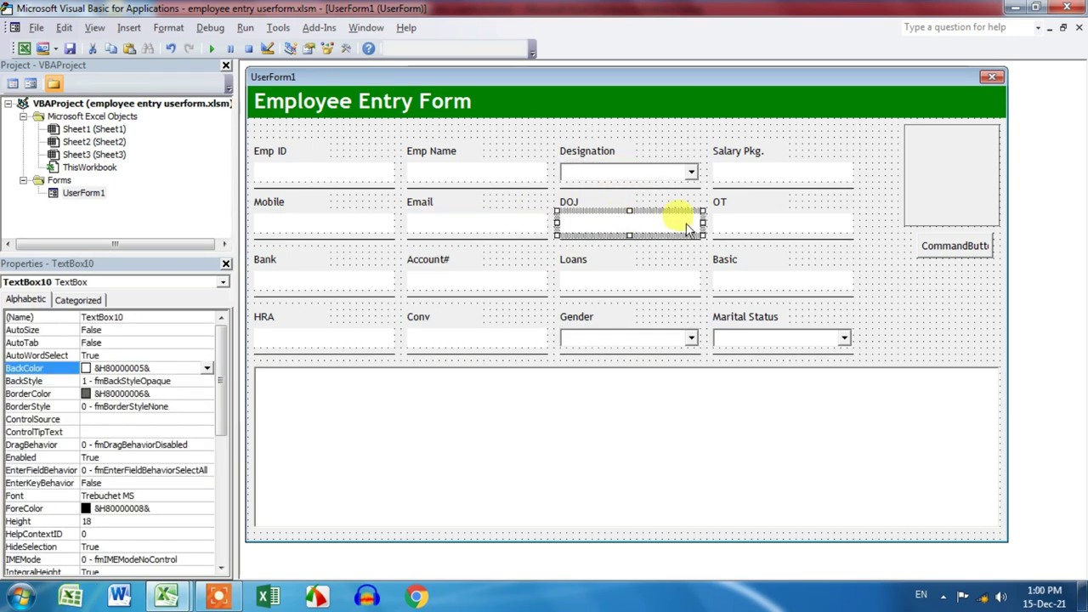
click(736, 226)
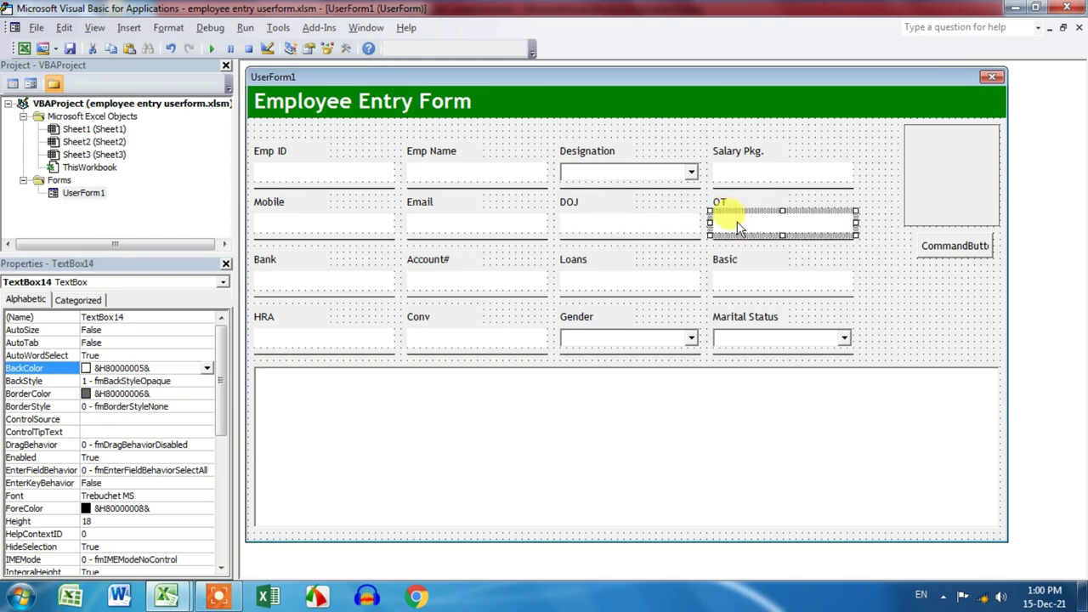
click(651, 173)
drag(651, 172, 817, 234)
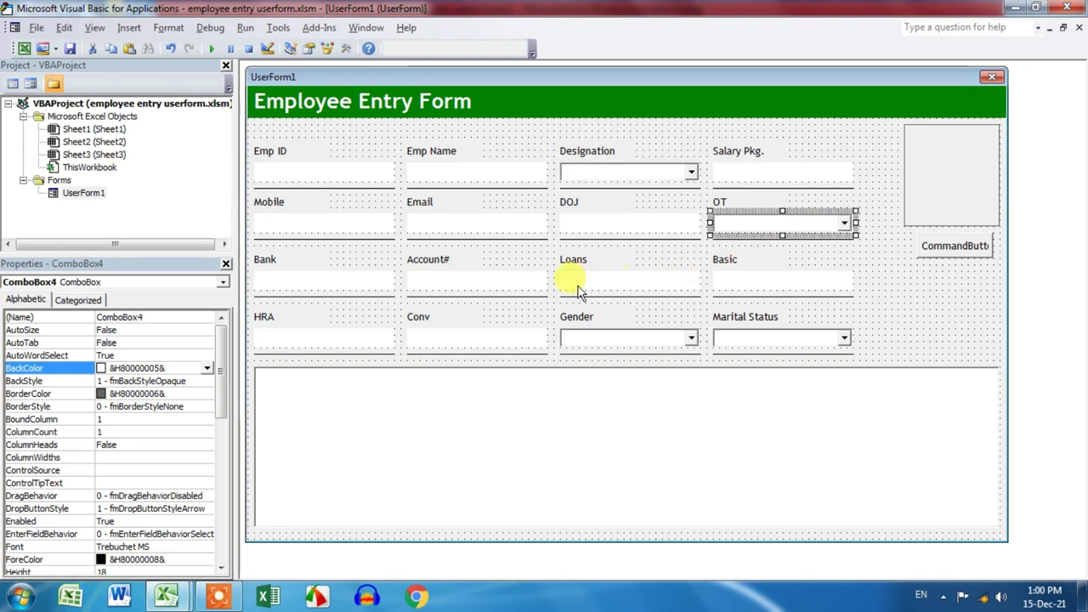
click(631, 283)
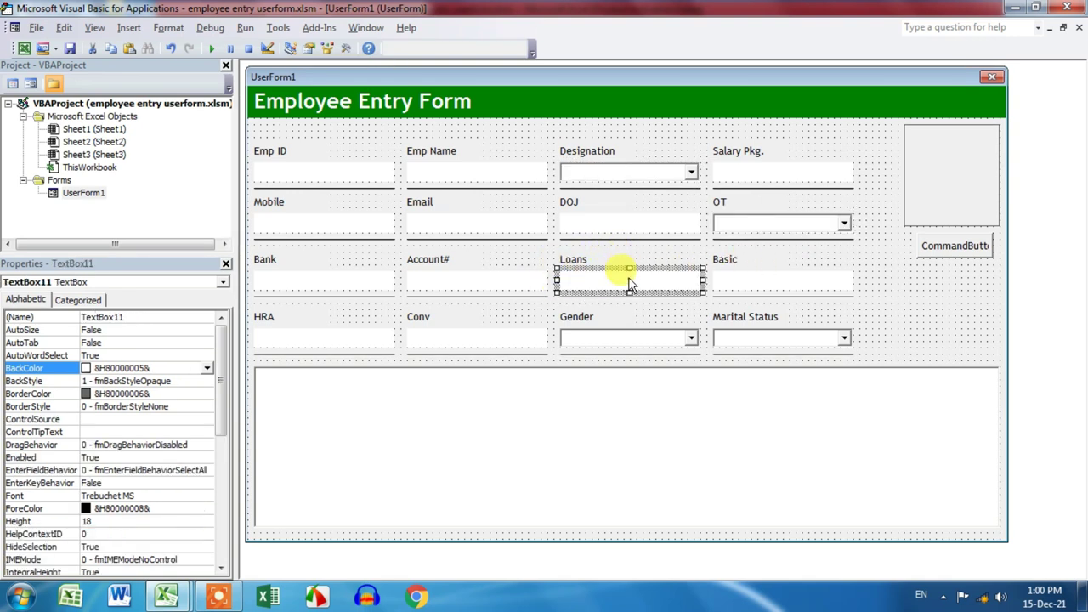
click(765, 230)
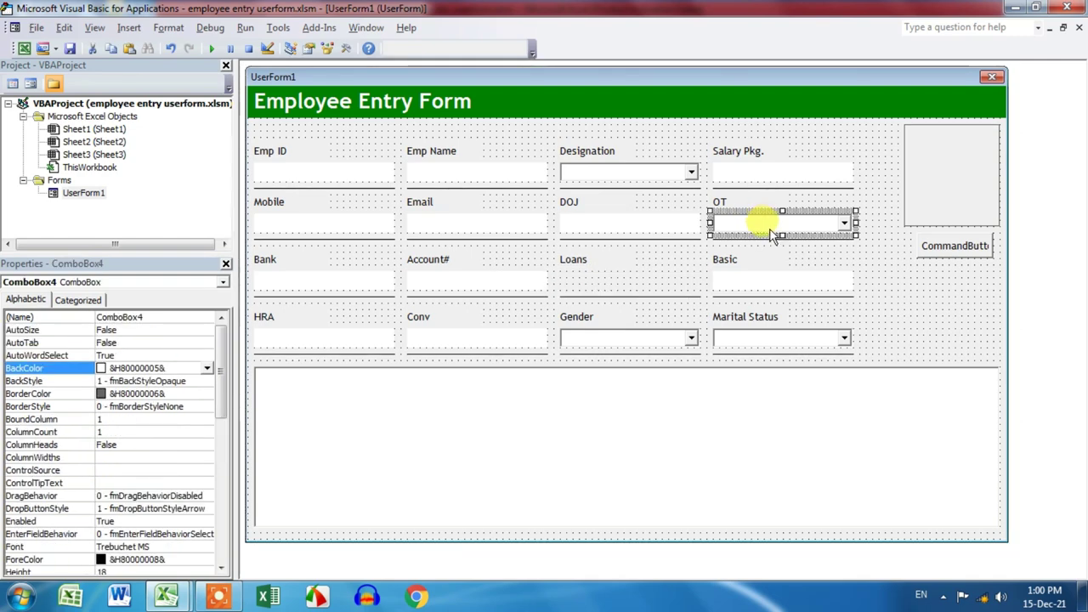
drag(771, 234, 614, 297)
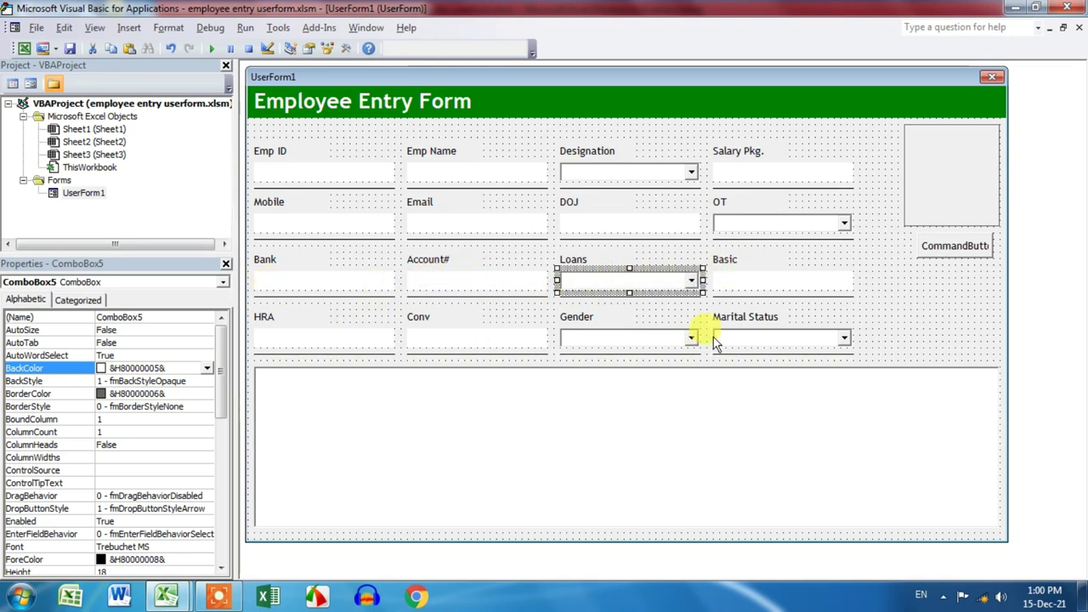
Shorten the Marital Status label caption to Status
click(751, 322)
click(751, 322)
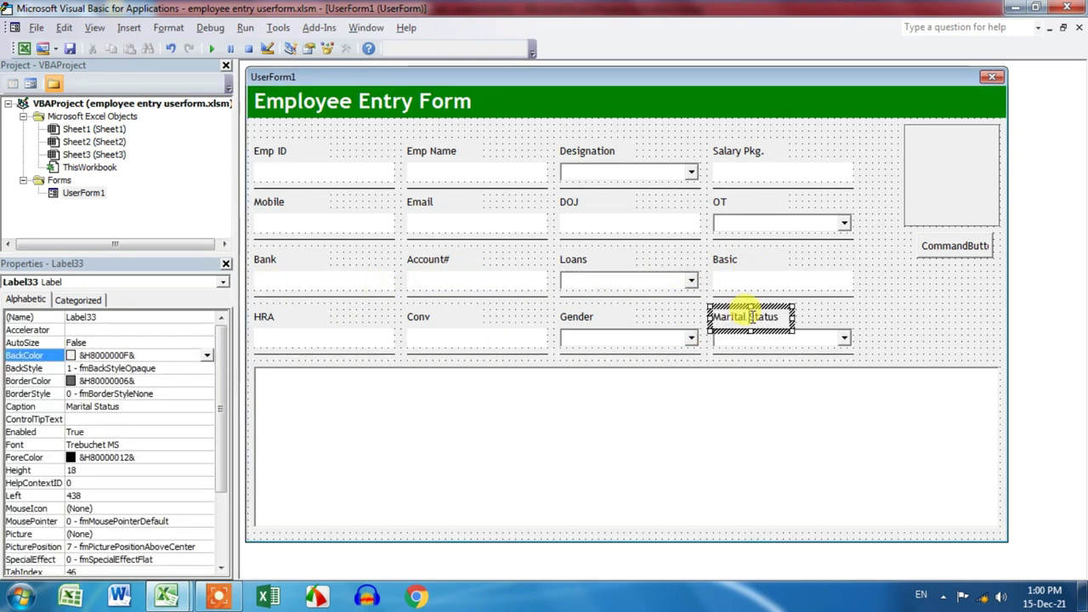
drag(746, 316, 710, 316)
key(BackSpace)
click(892, 316)
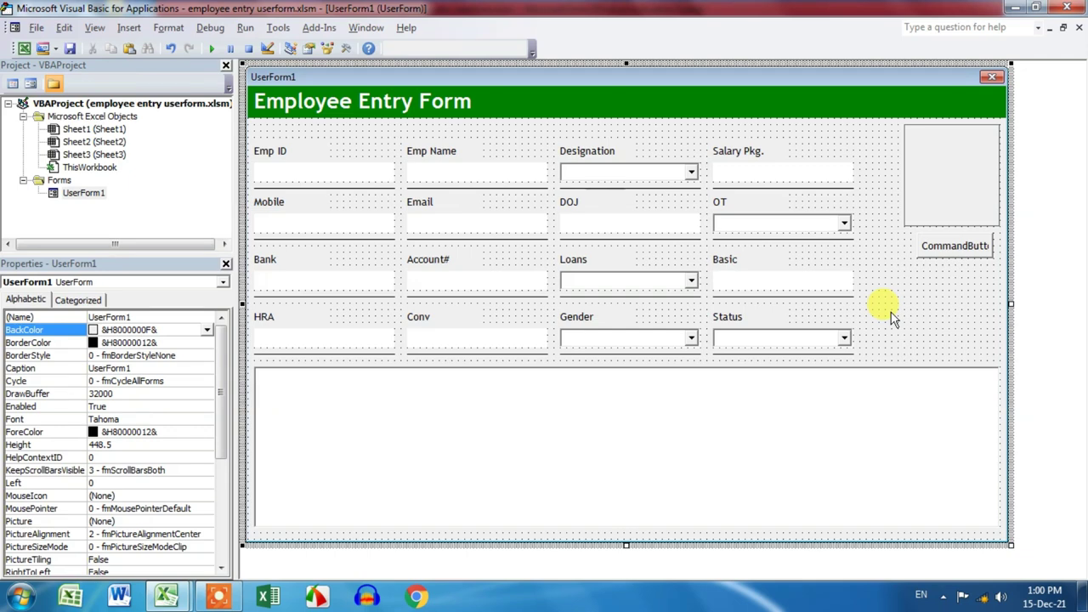
Select all five dropdowns and try a single-line BorderStyle, then revert it to None
click(638, 170)
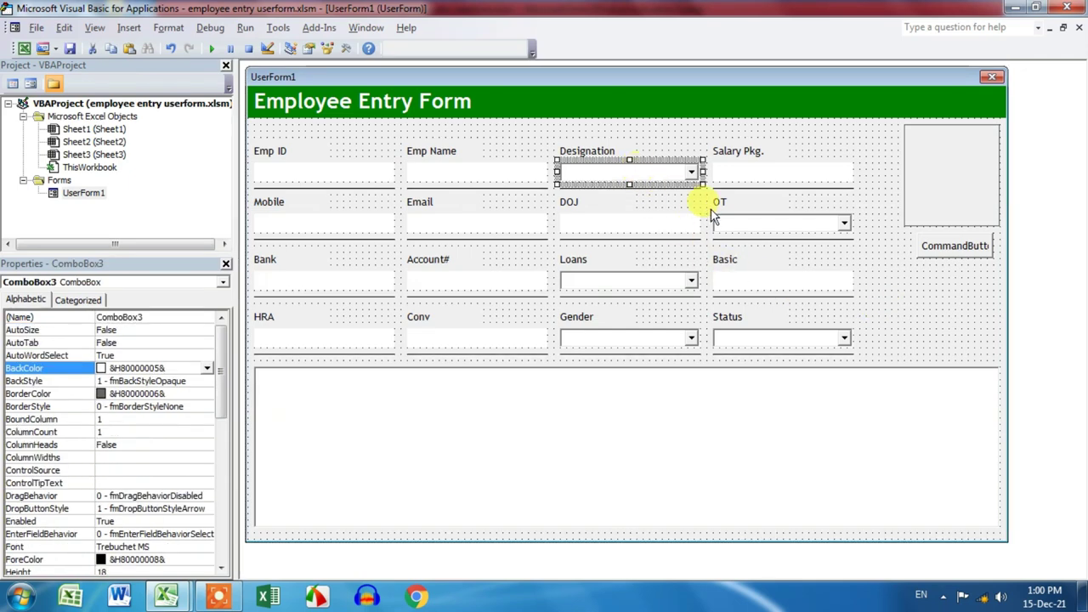
ctrl+click(759, 225)
ctrl+click(663, 283)
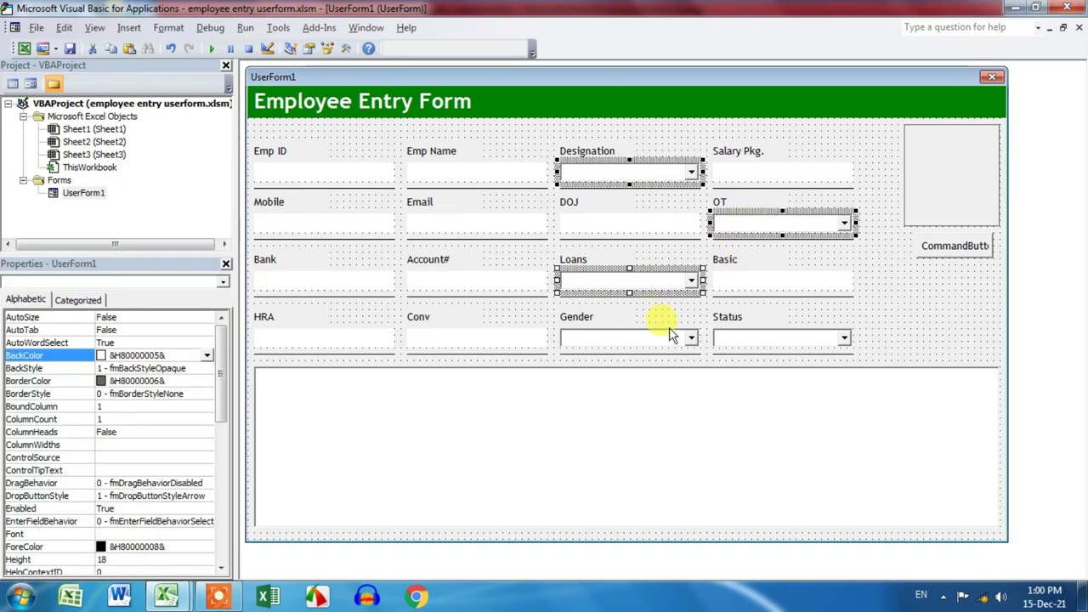
ctrl+click(667, 338)
ctrl+click(748, 340)
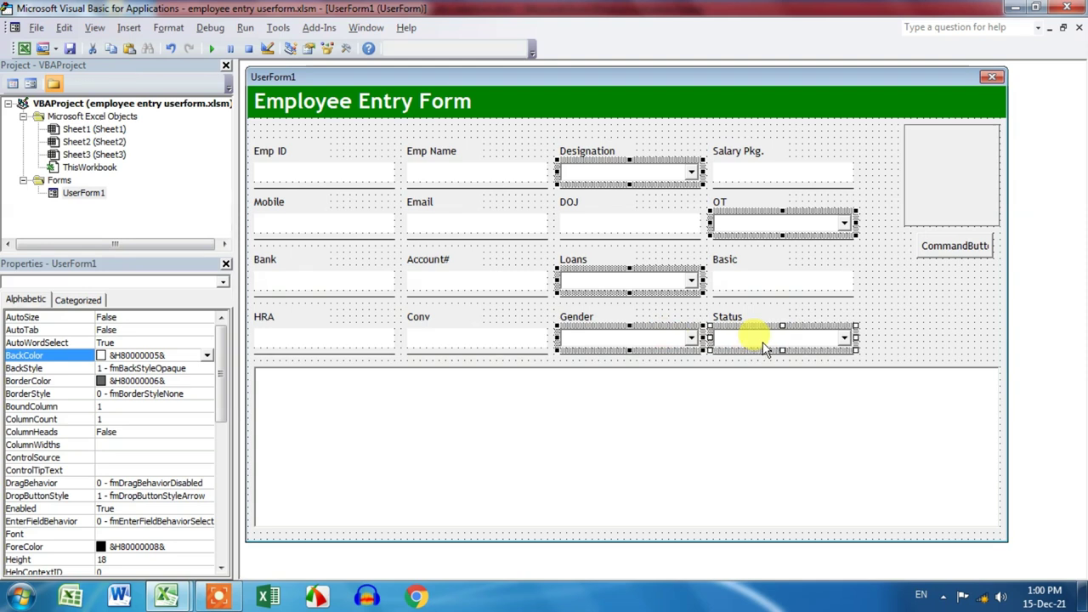
click(181, 395)
double_click(181, 395)
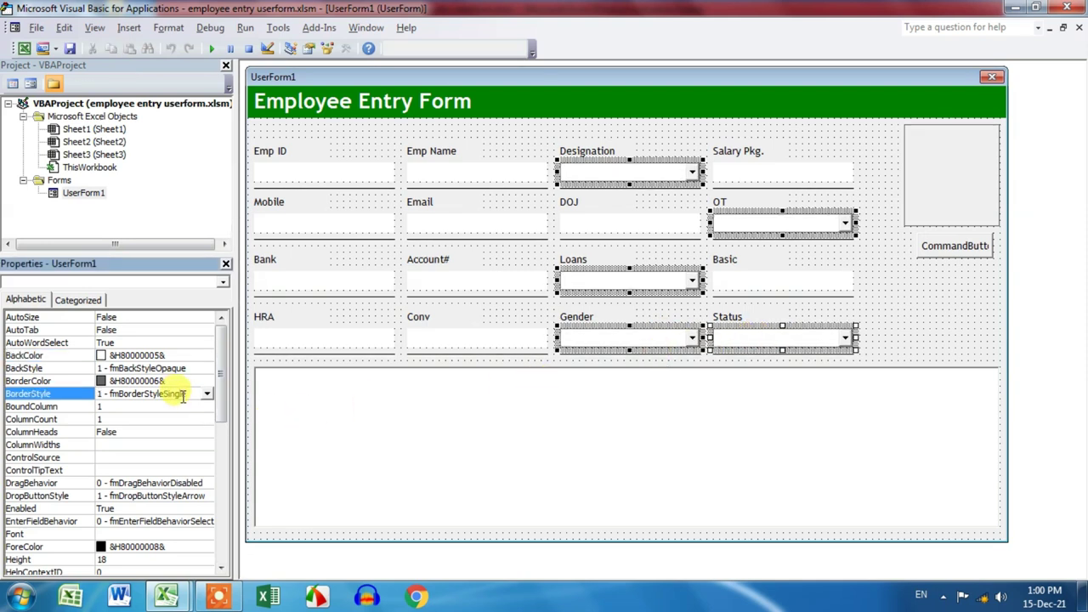
double_click(181, 395)
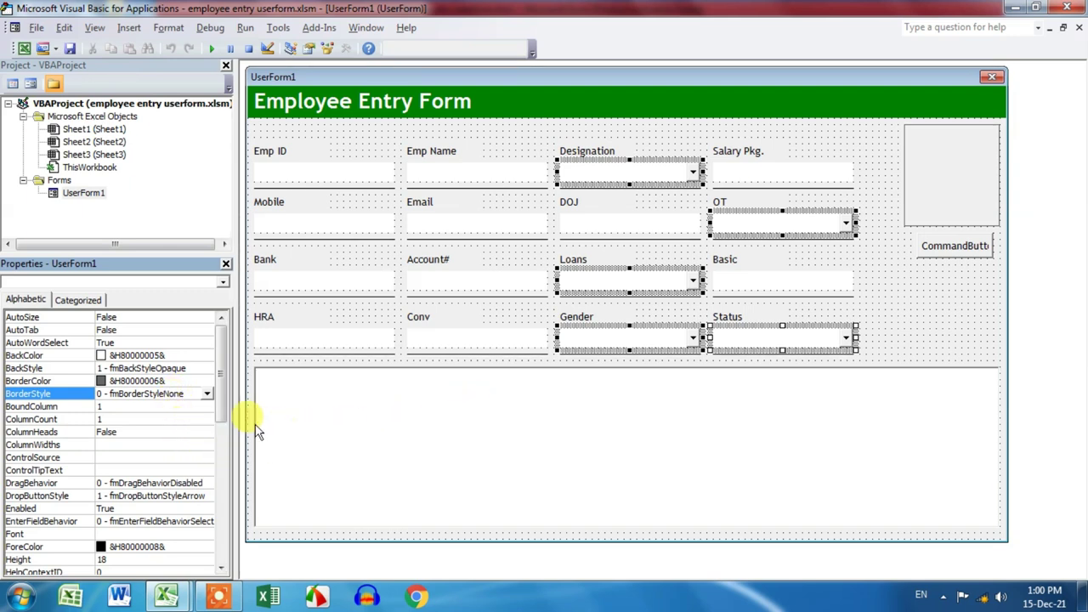
Set ShowDropButtonWhen to 1 - fmShowDropButtonWhenFocus for the selected dropdowns
drag(222, 393, 221, 437)
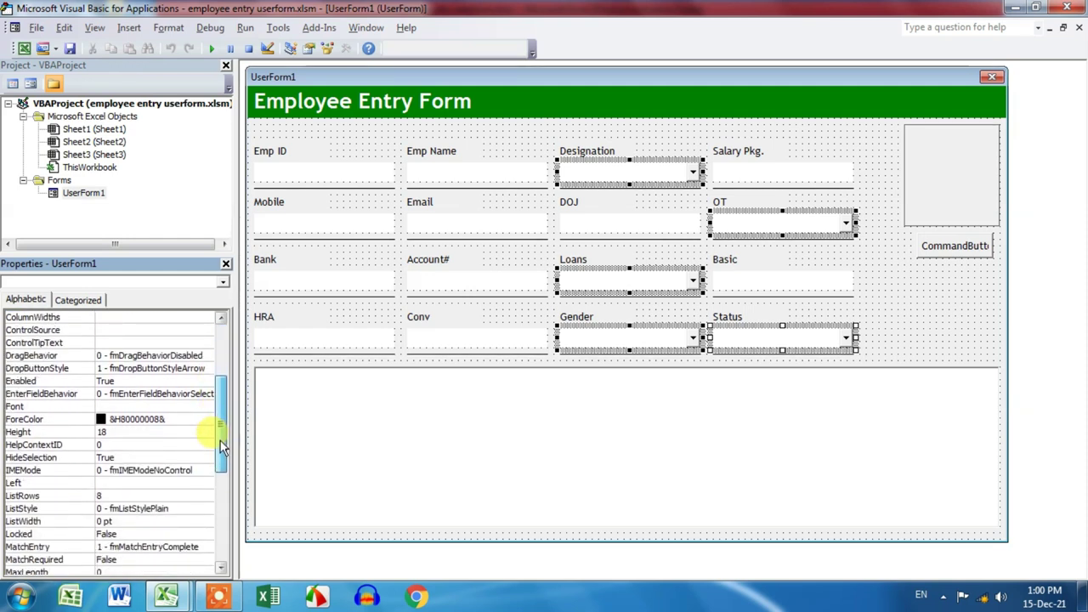
drag(221, 437, 218, 510)
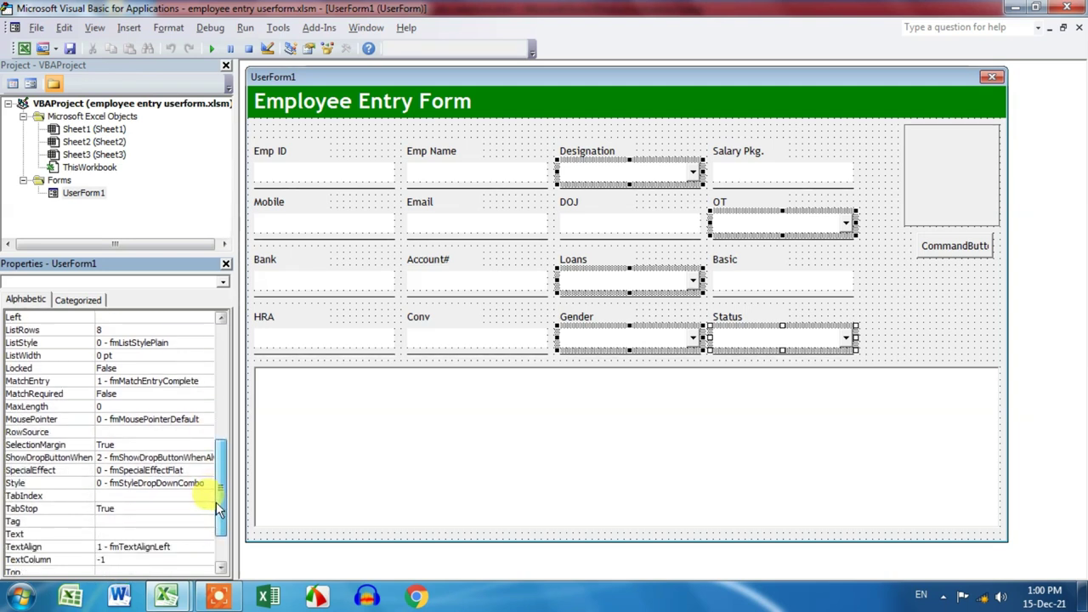
click(191, 458)
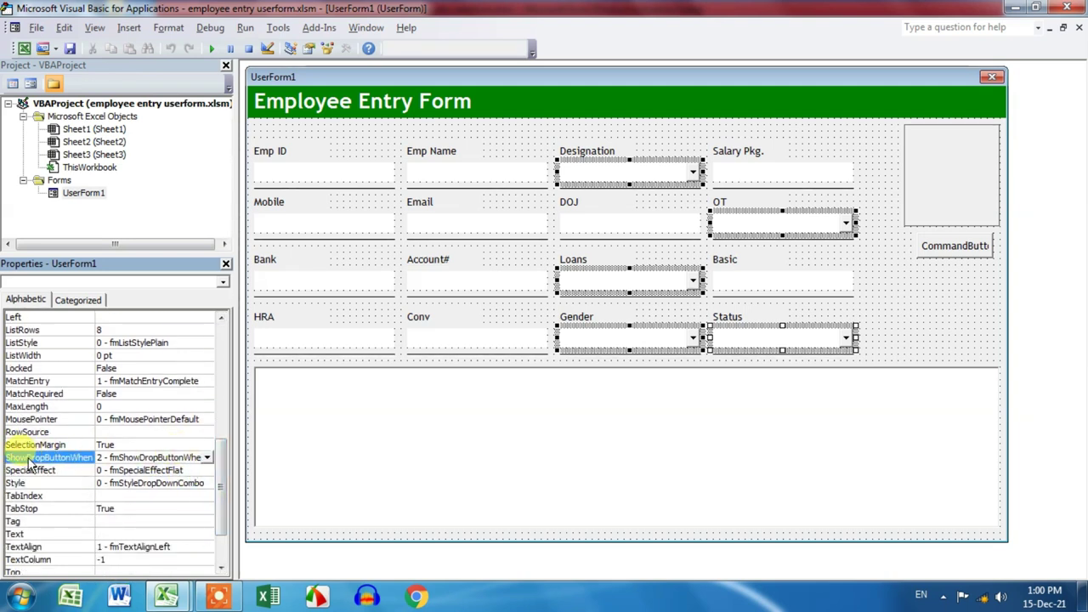
click(206, 458)
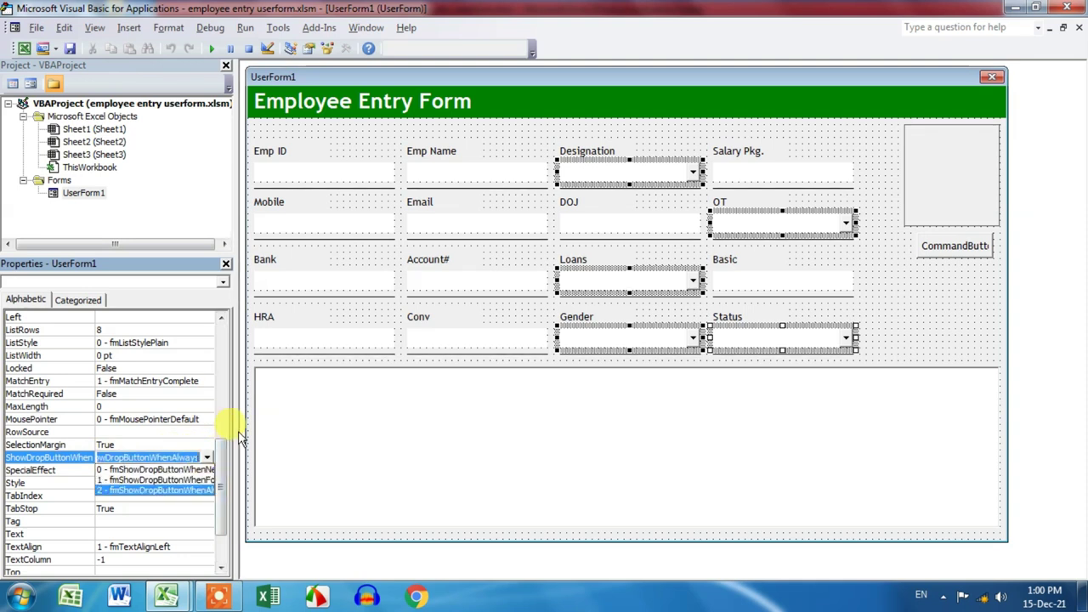
drag(403, 432, 403, 432)
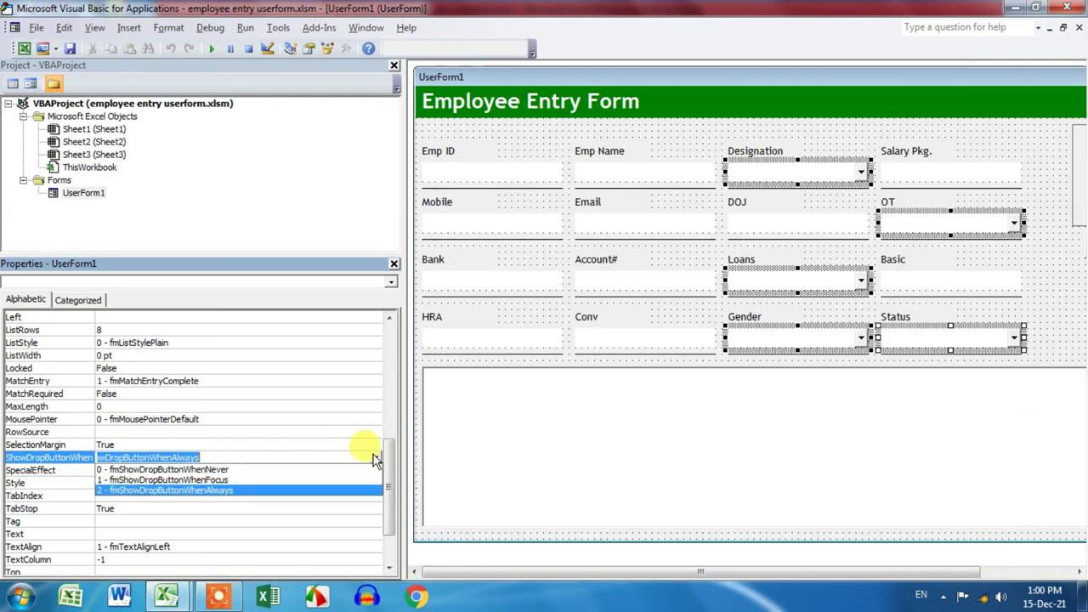
click(206, 480)
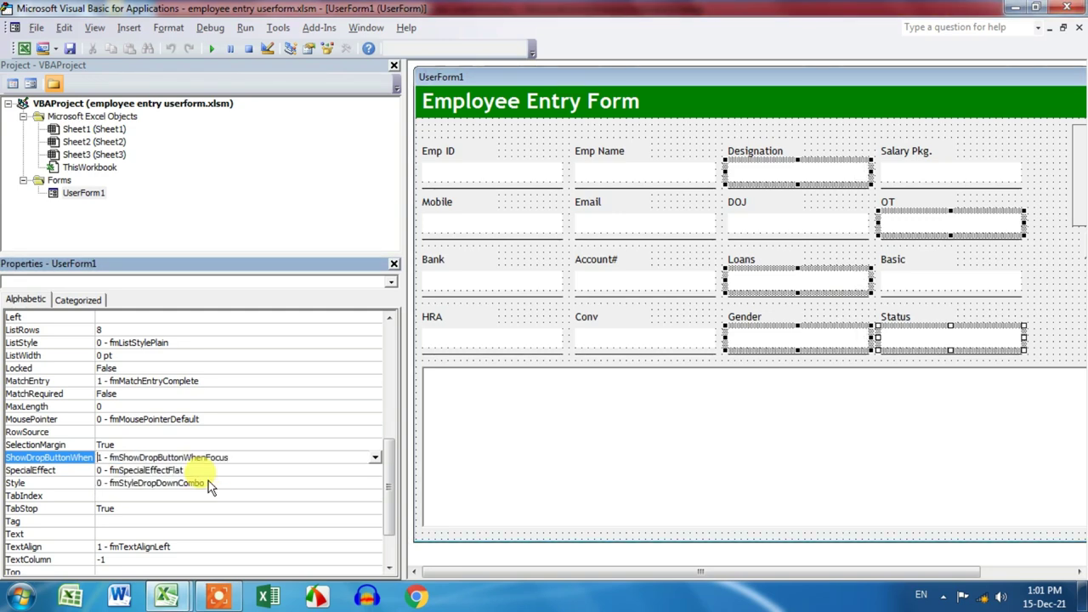
click(1010, 140)
drag(388, 316, 225, 318)
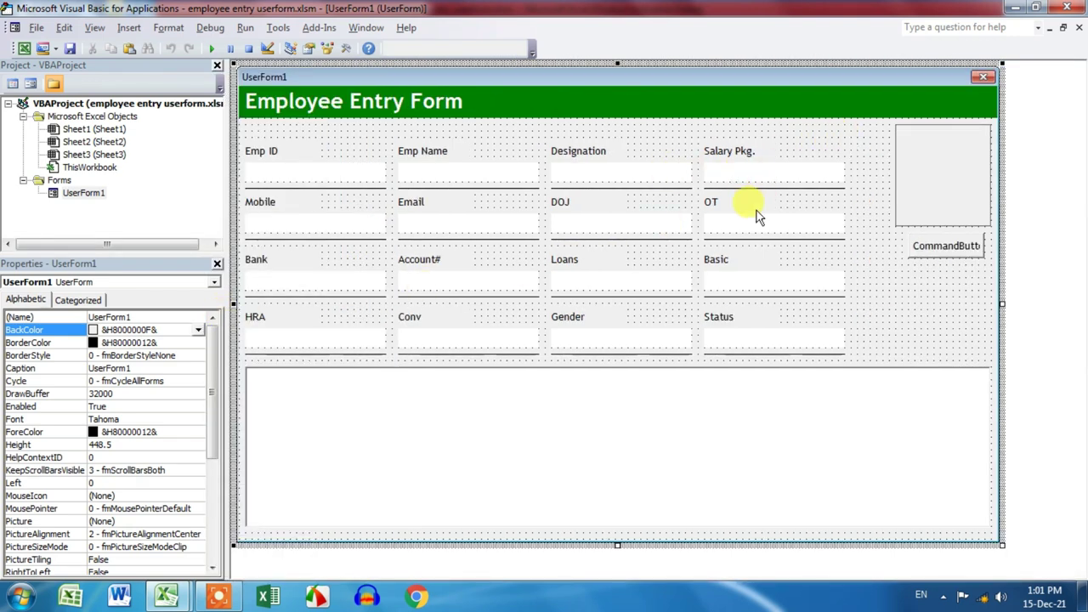
Name the Emp ID, Emp Name and Designation controls D1, D2 and D3
click(304, 180)
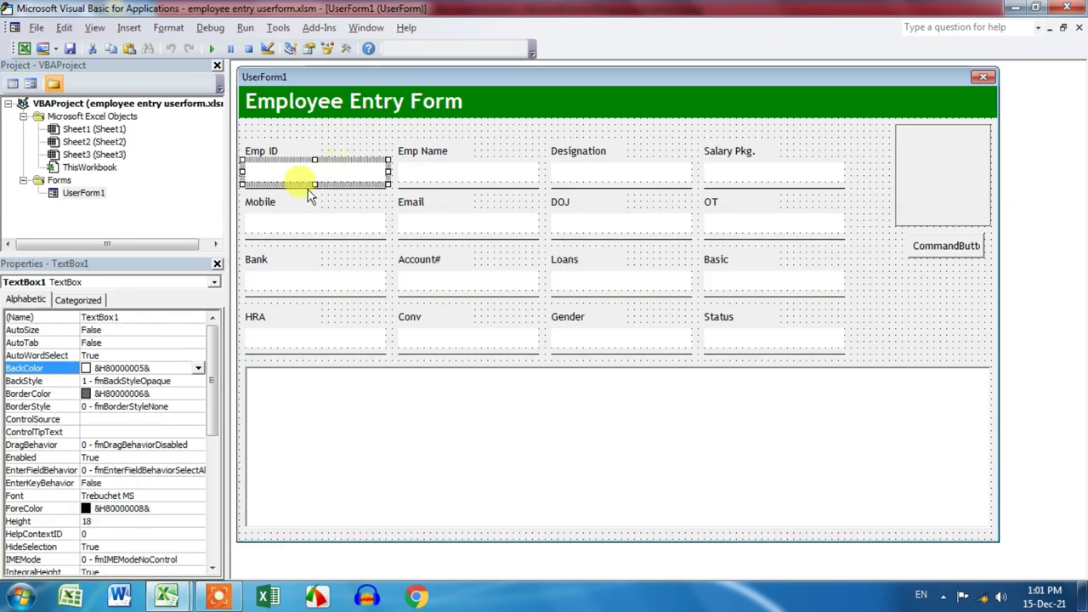
click(116, 317)
text(D1)
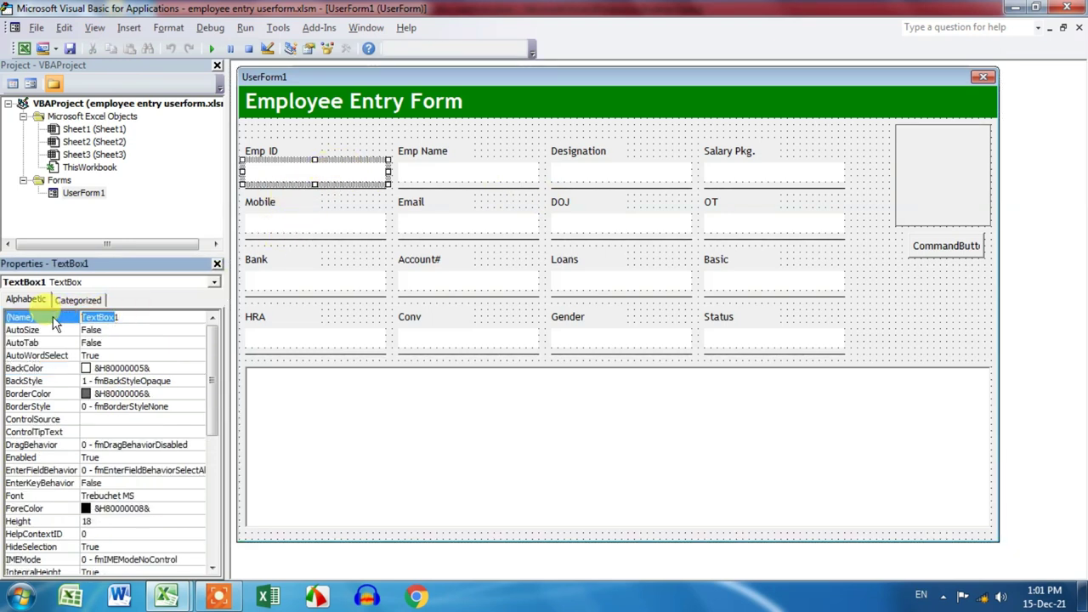
click(448, 169)
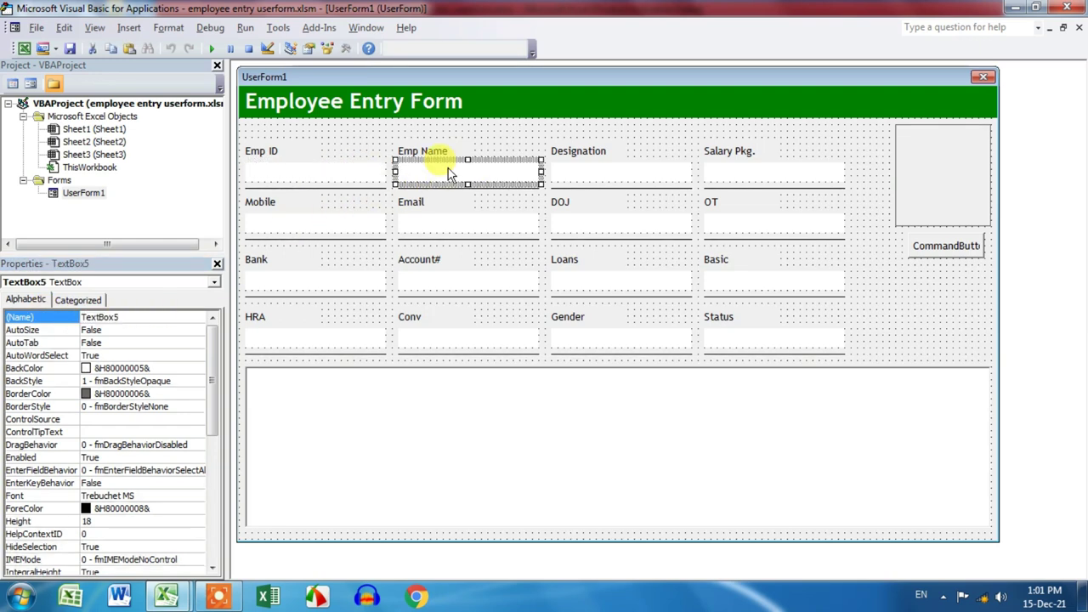
click(34, 317)
text(D2)
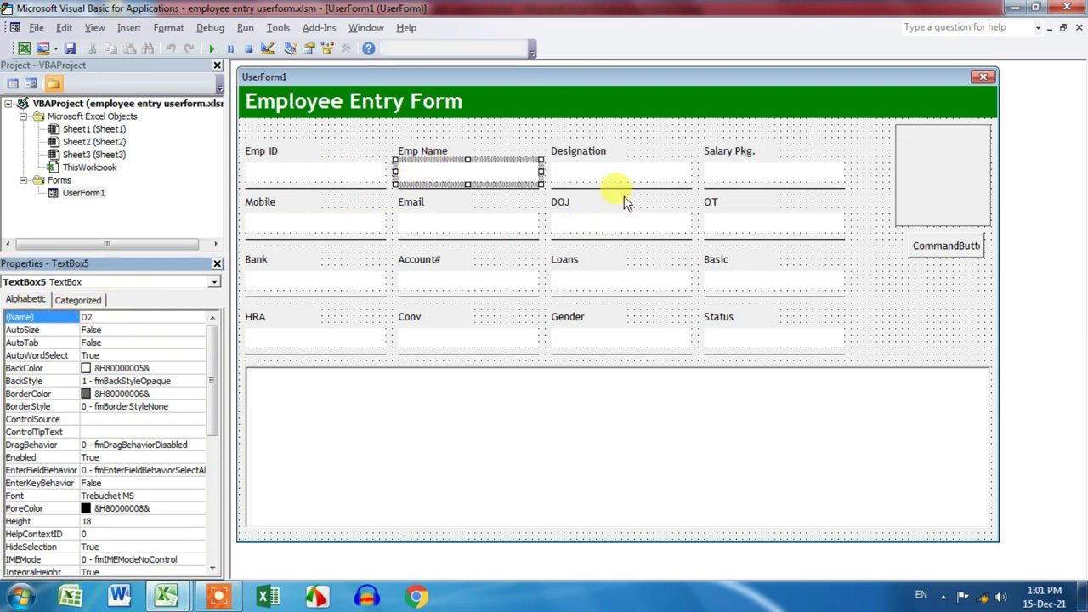
click(619, 178)
double_click(166, 317)
text(D3)
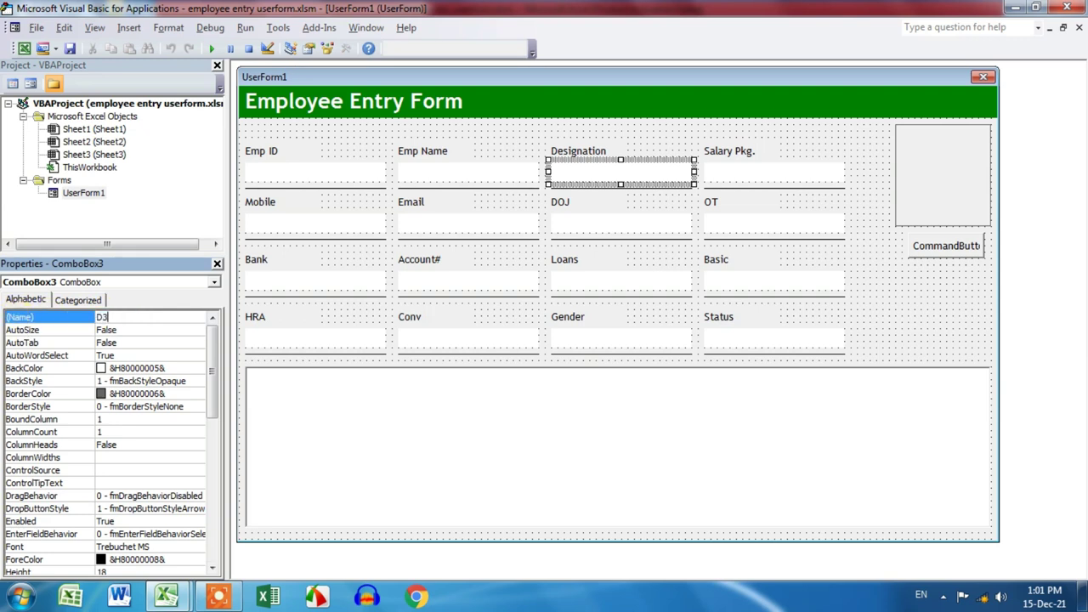
Name the Salary Pkg., Mobile, Email and DOJ controls D4 through D7
click(736, 180)
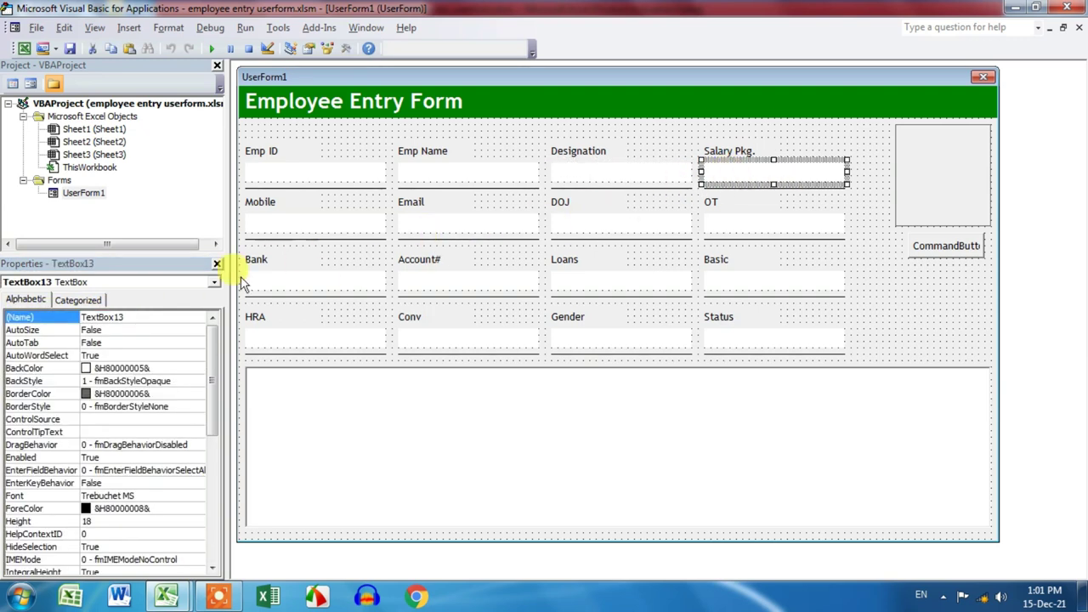
double_click(137, 316)
text(D4)
click(340, 221)
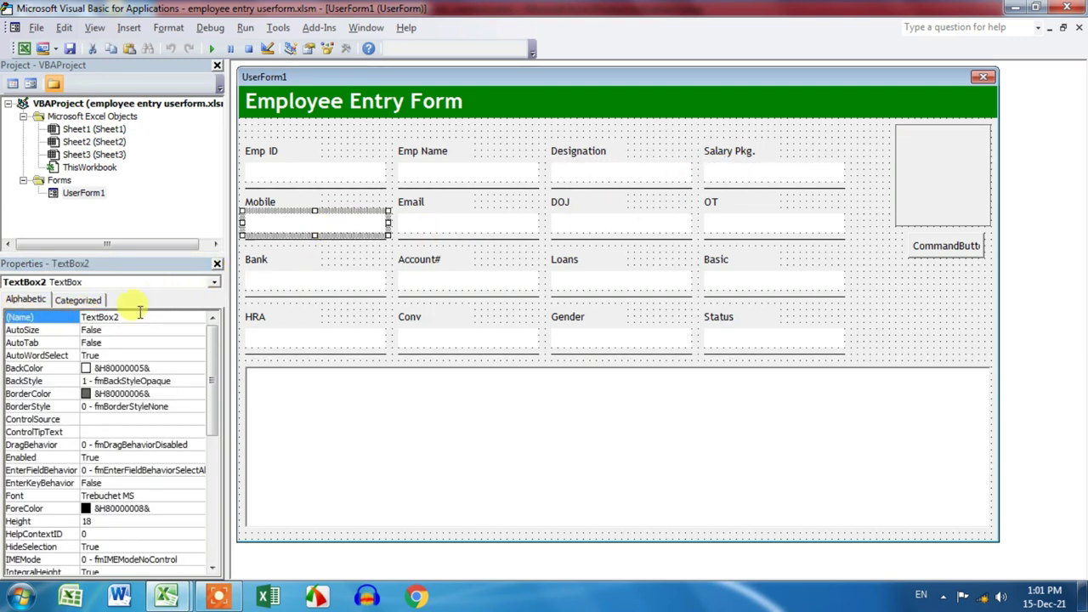
double_click(138, 316)
text(D5)
click(452, 236)
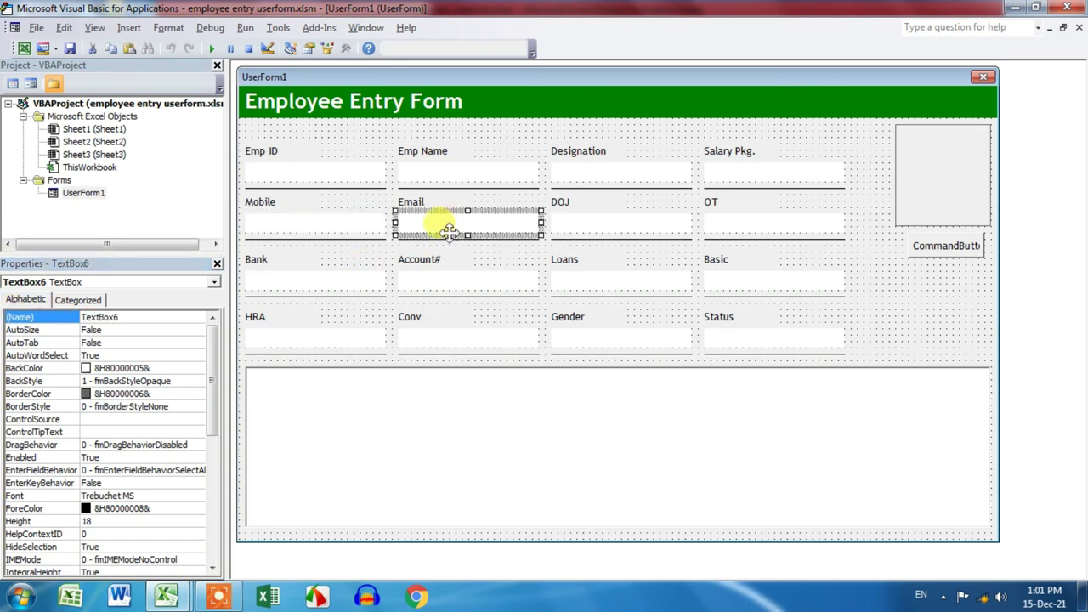
double_click(138, 316)
text(D6)
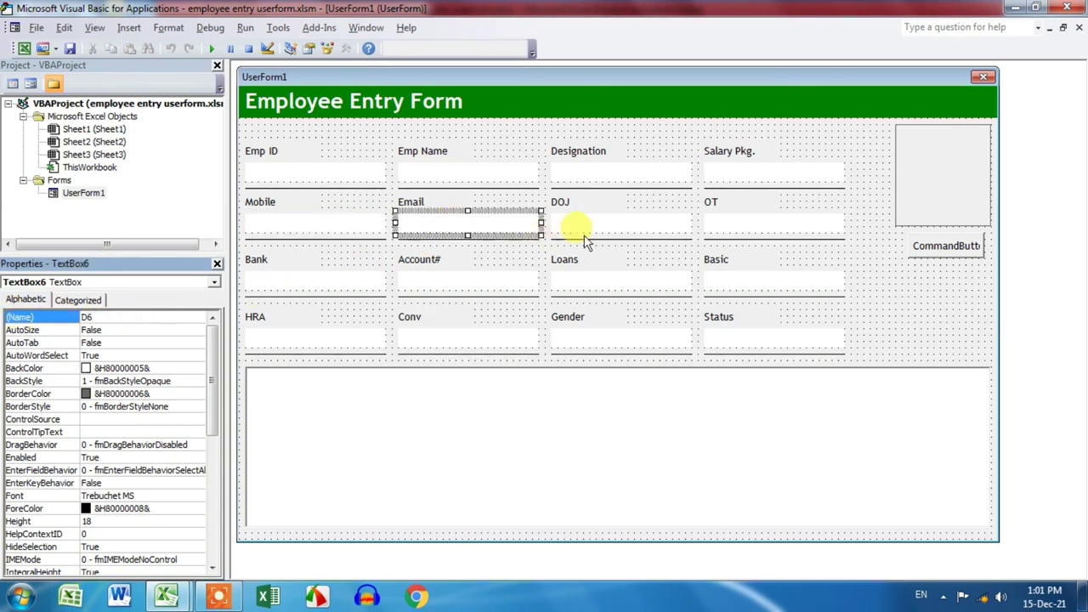
click(583, 226)
double_click(138, 316)
text(D7)
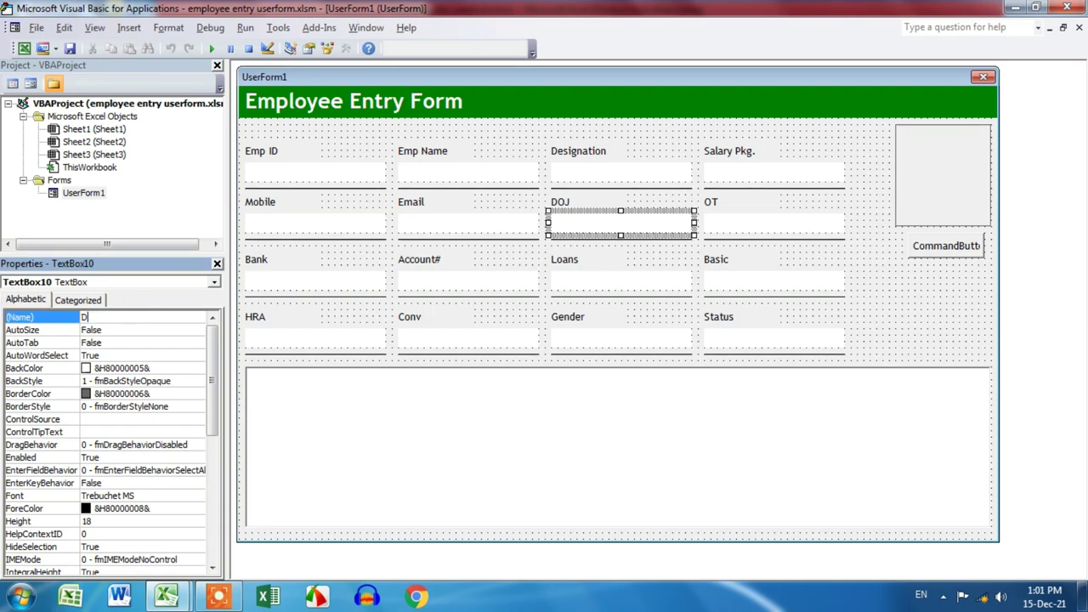
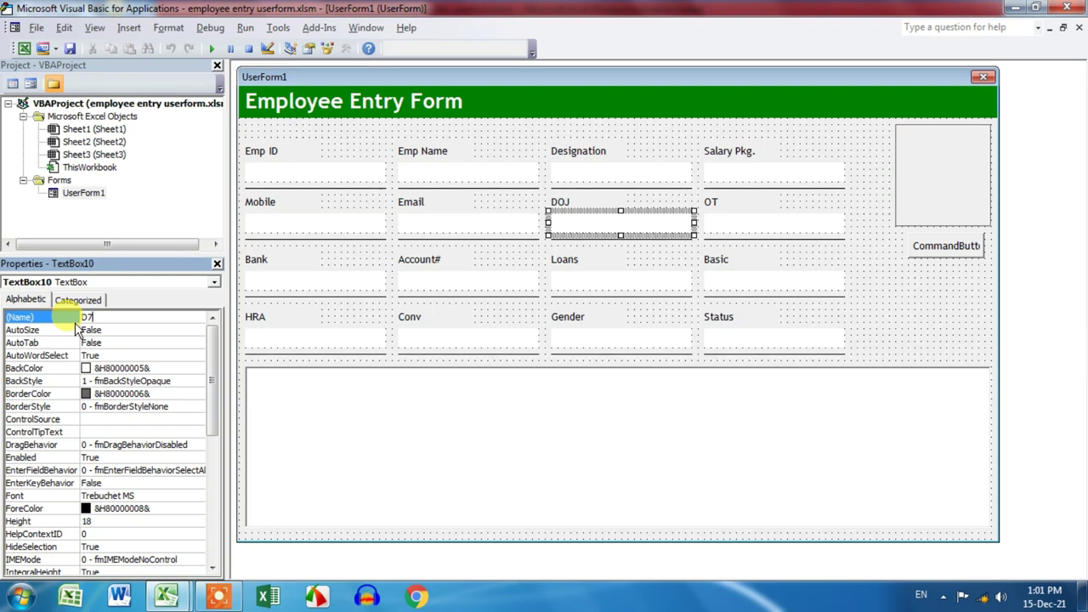
Rename the OT, Bank, Account# and Loans input boxes to their D-cell names
click(722, 222)
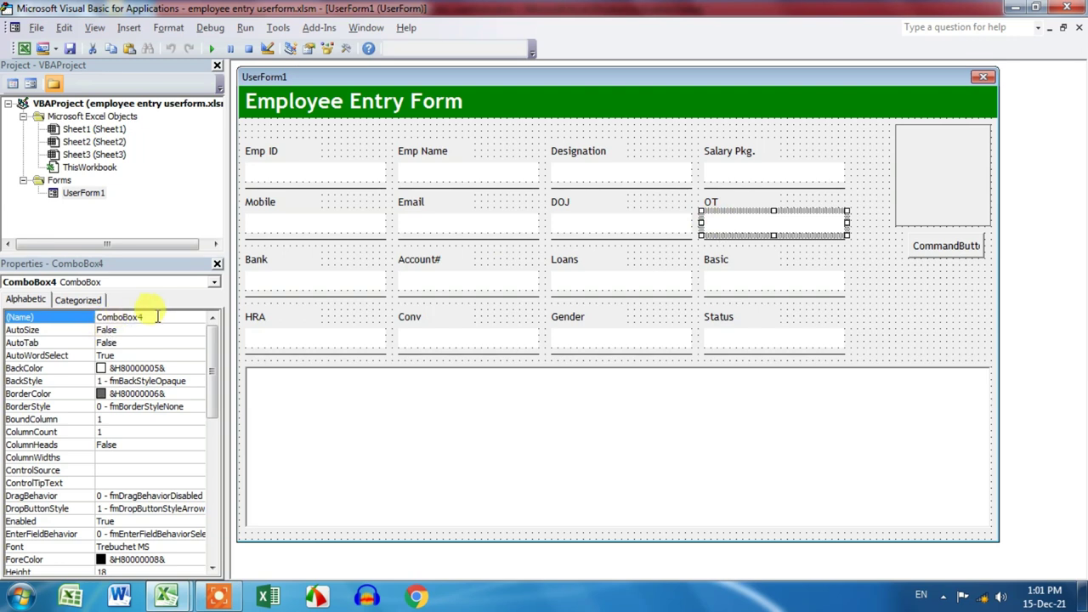
double_click(157, 316)
text(D7)
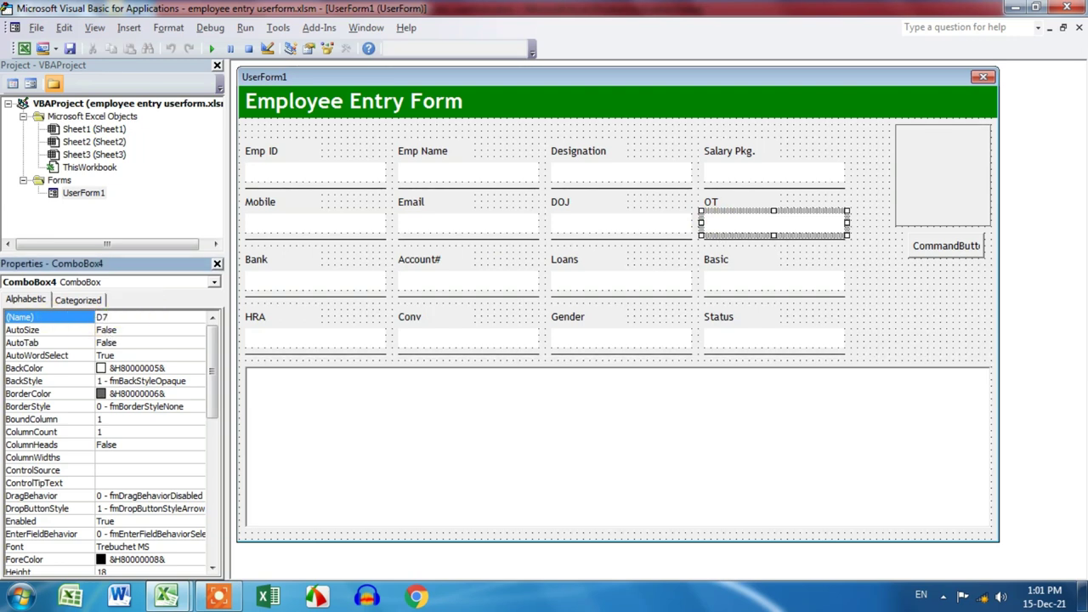
key(BackSpace)
click(314, 281)
click(125, 317)
text(9)
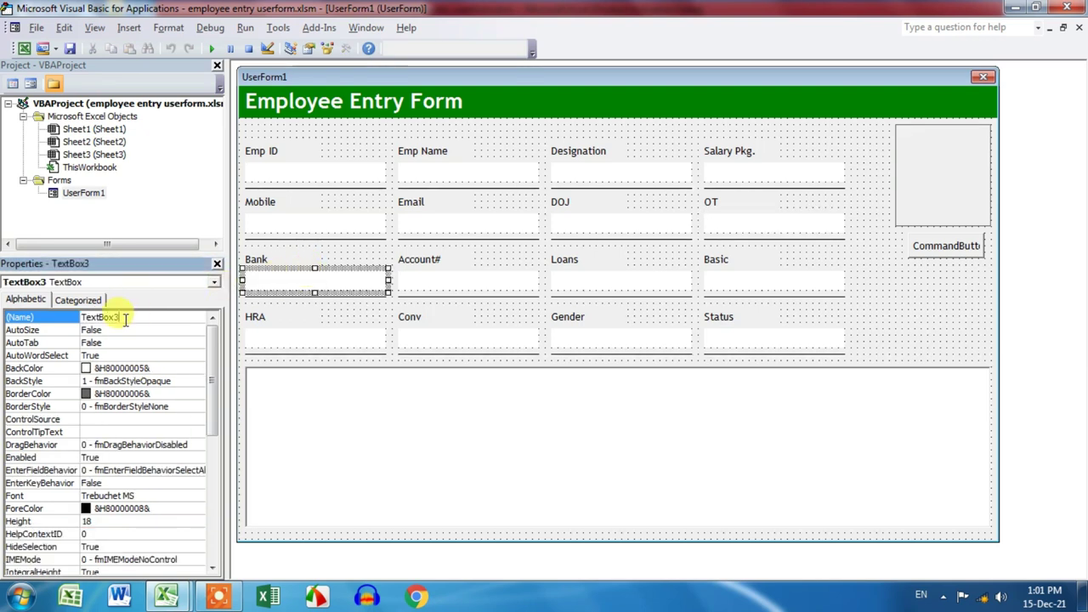
click(476, 280)
click(10, 318)
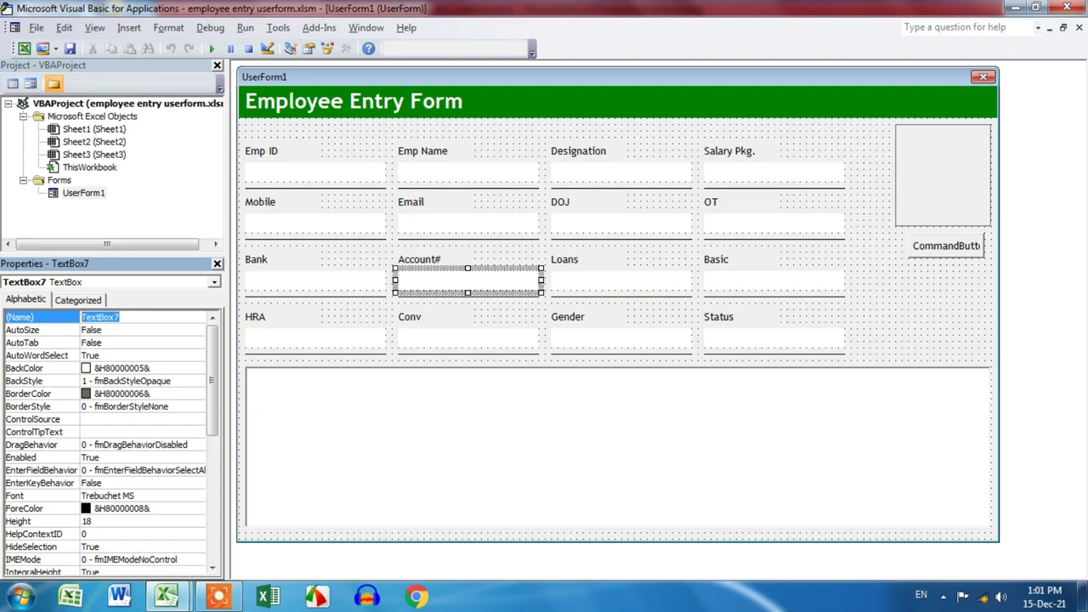
click(594, 280)
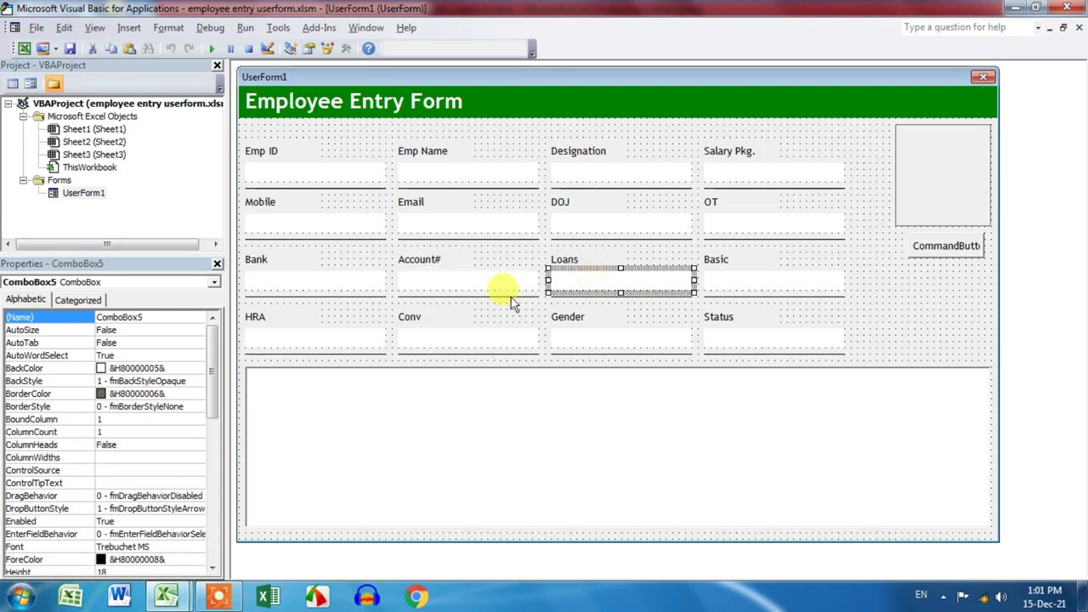
click(19, 317)
text(D11)
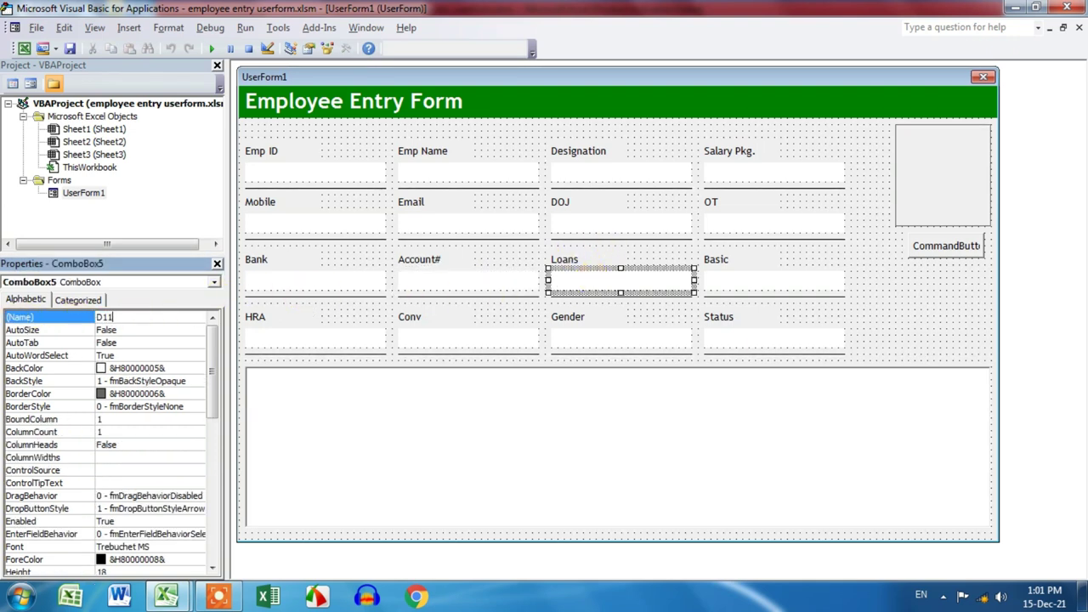
Rename the Basic, HRA, Conv, Gender and Status boxes, with HRA named D13
click(719, 280)
click(136, 317)
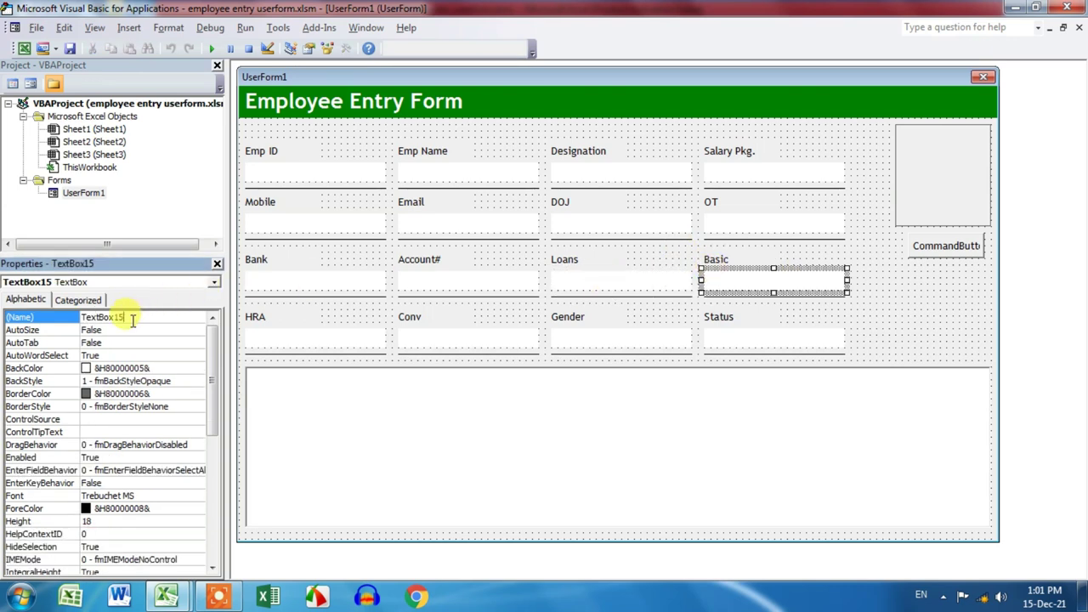
text(D12)
click(301, 348)
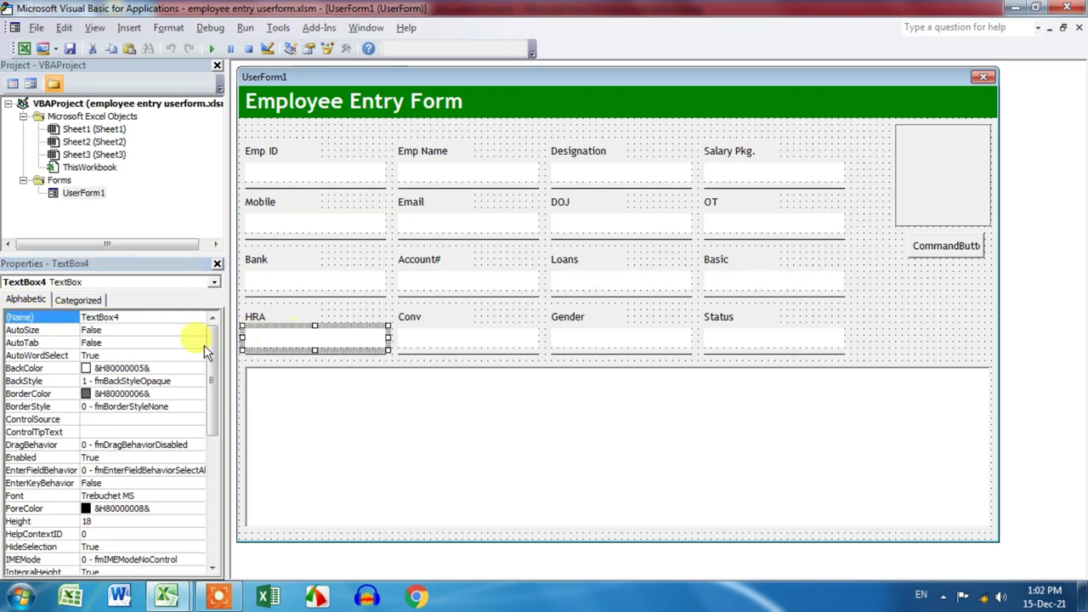
click(133, 317)
text(D13)
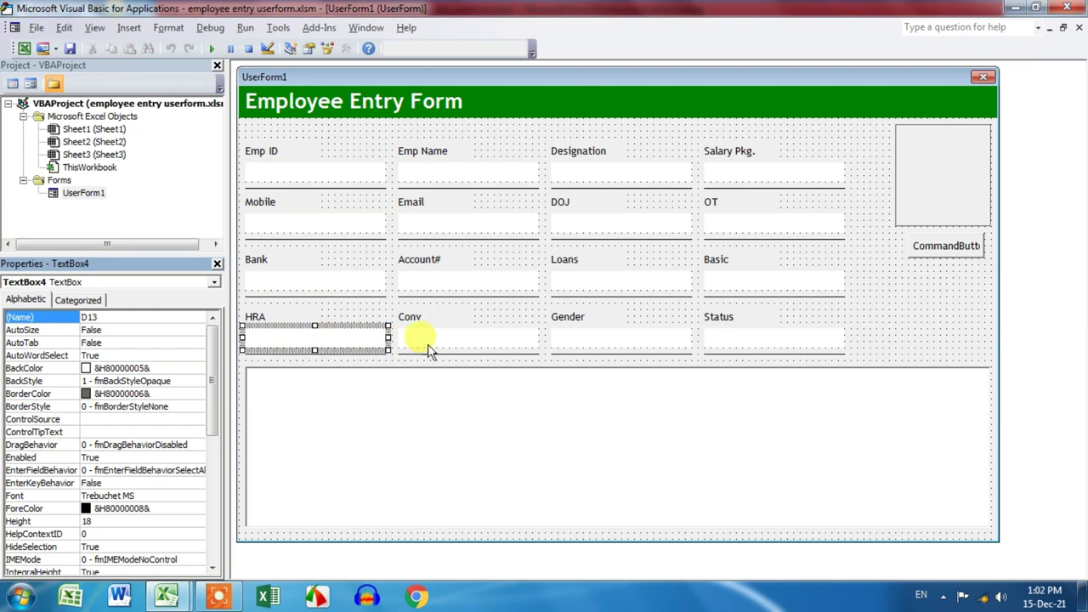
click(430, 339)
click(140, 317)
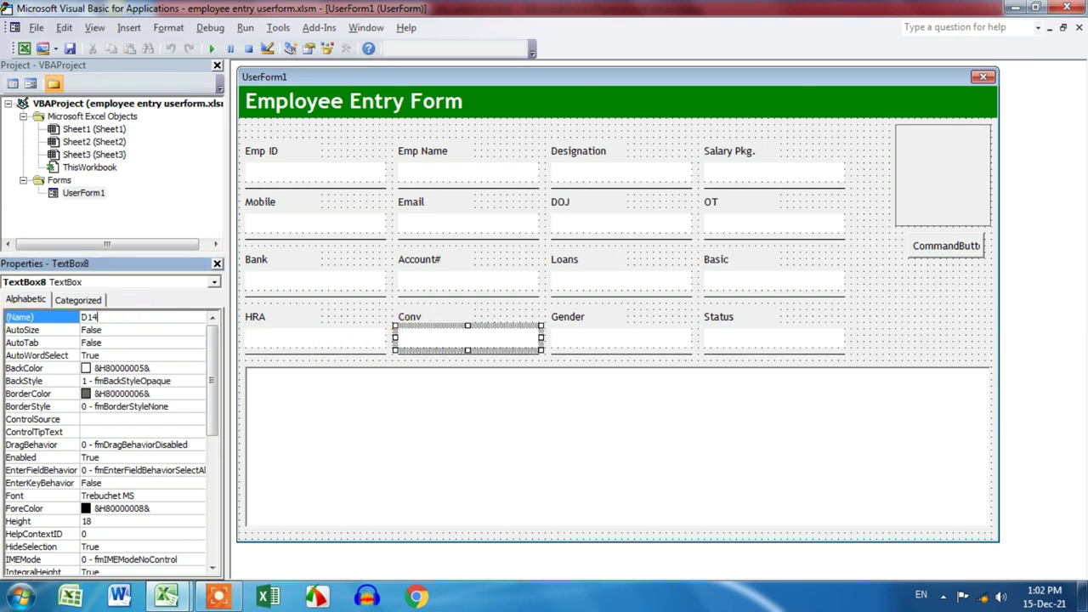
click(593, 344)
click(175, 316)
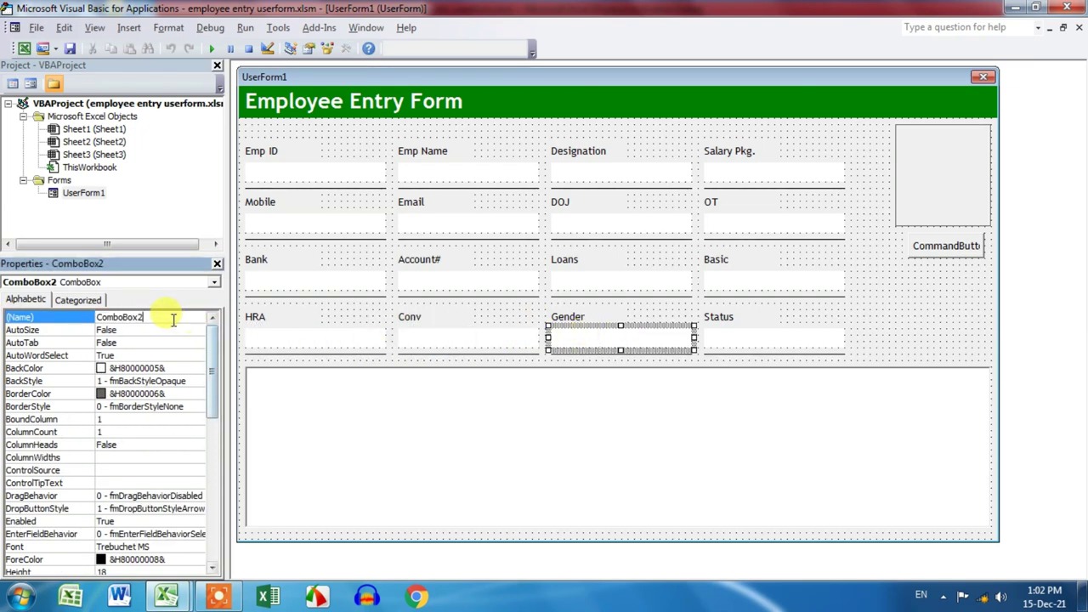
text(D15)
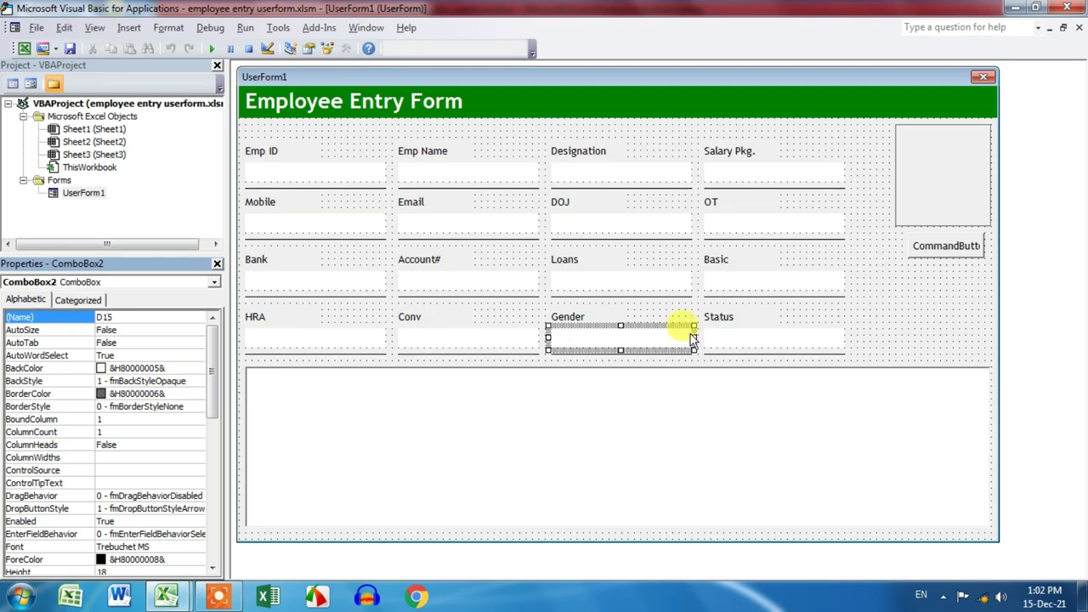
click(753, 338)
click(141, 317)
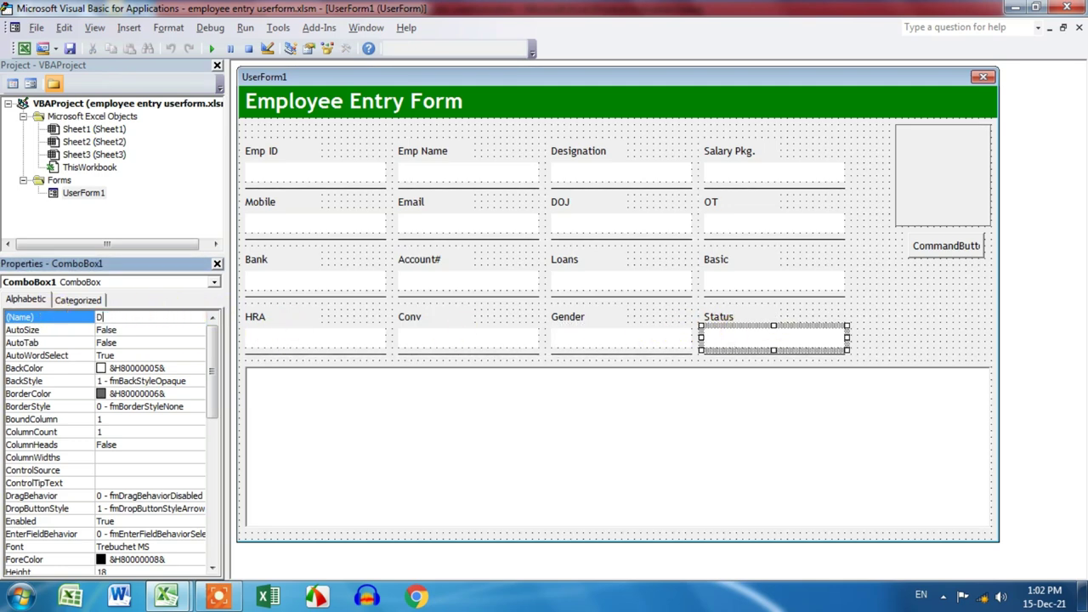
text(16)
click(928, 309)
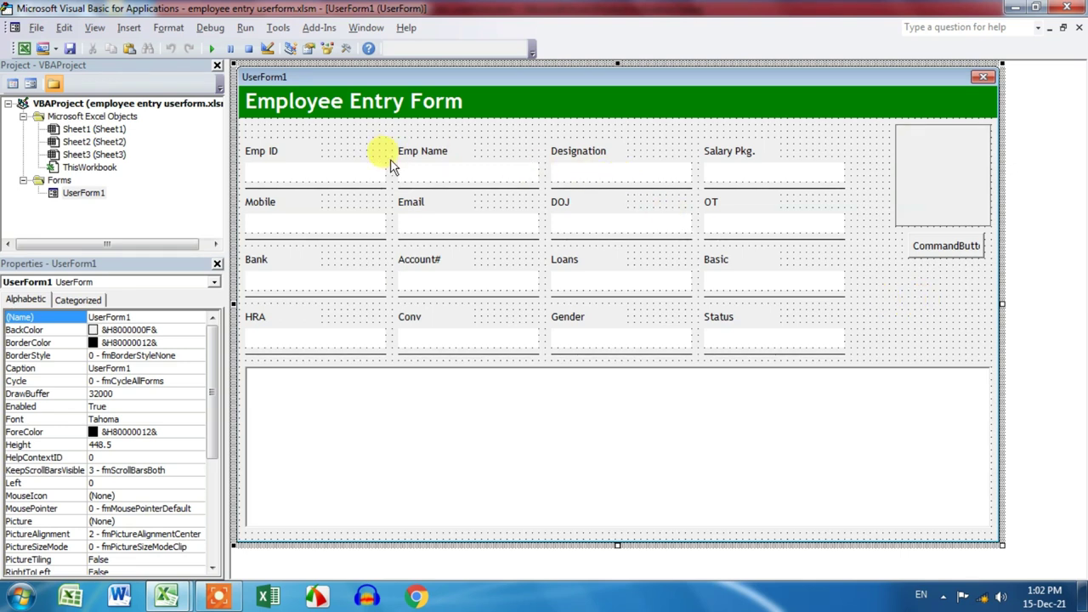
click(212, 49)
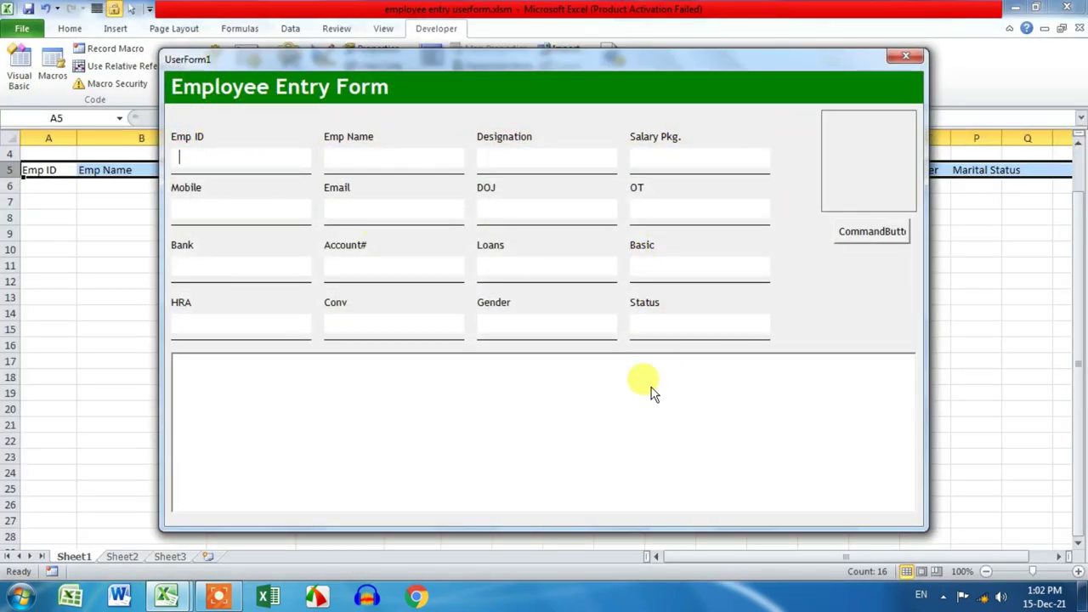
click(902, 59)
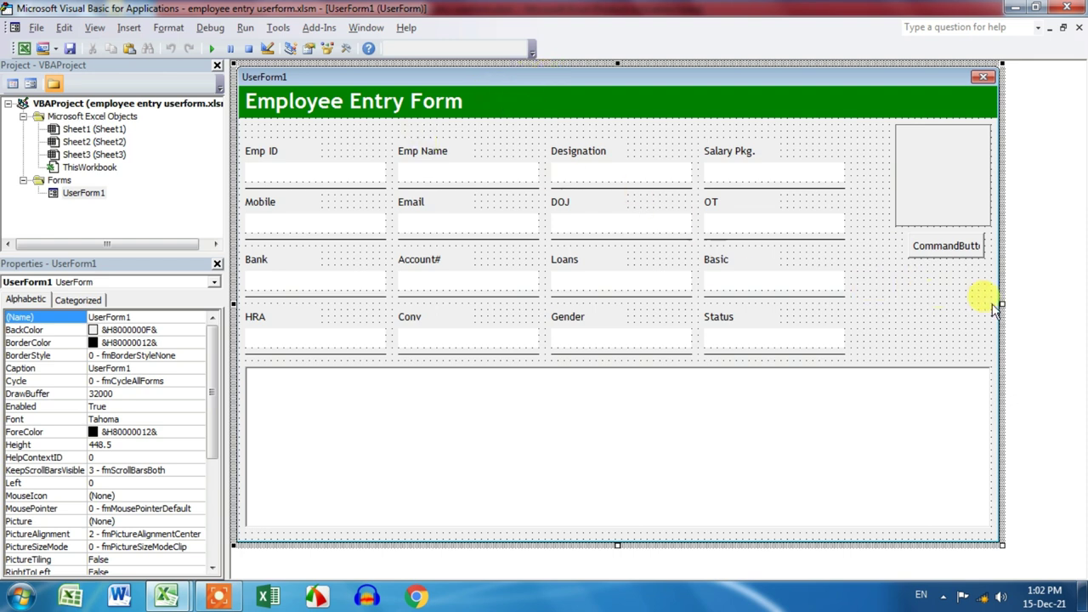
Make the form taller and move the list box's top edge further down
drag(1003, 302, 1051, 303)
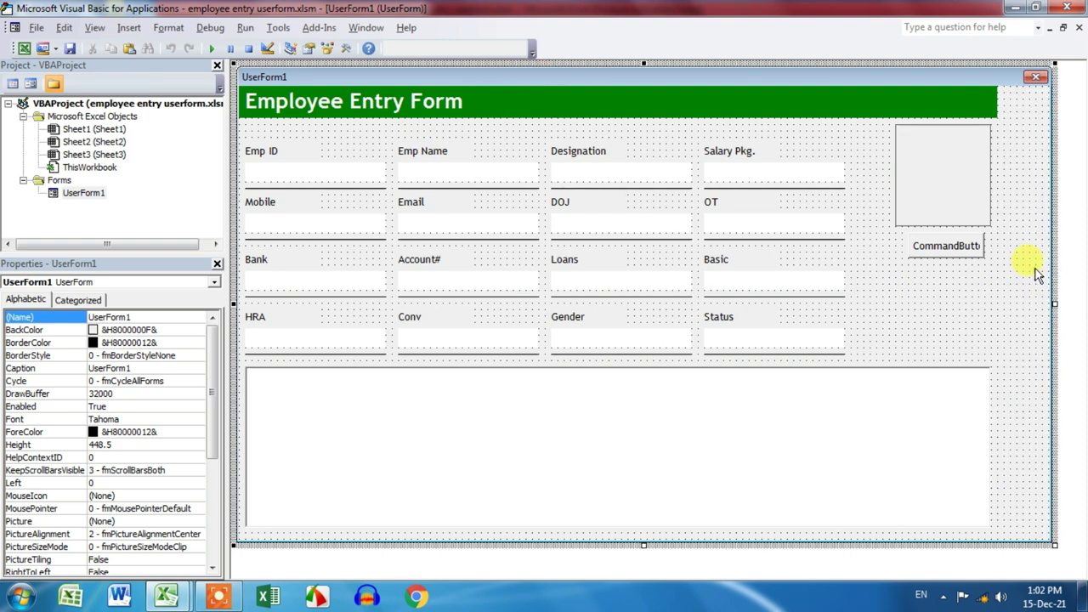
click(958, 244)
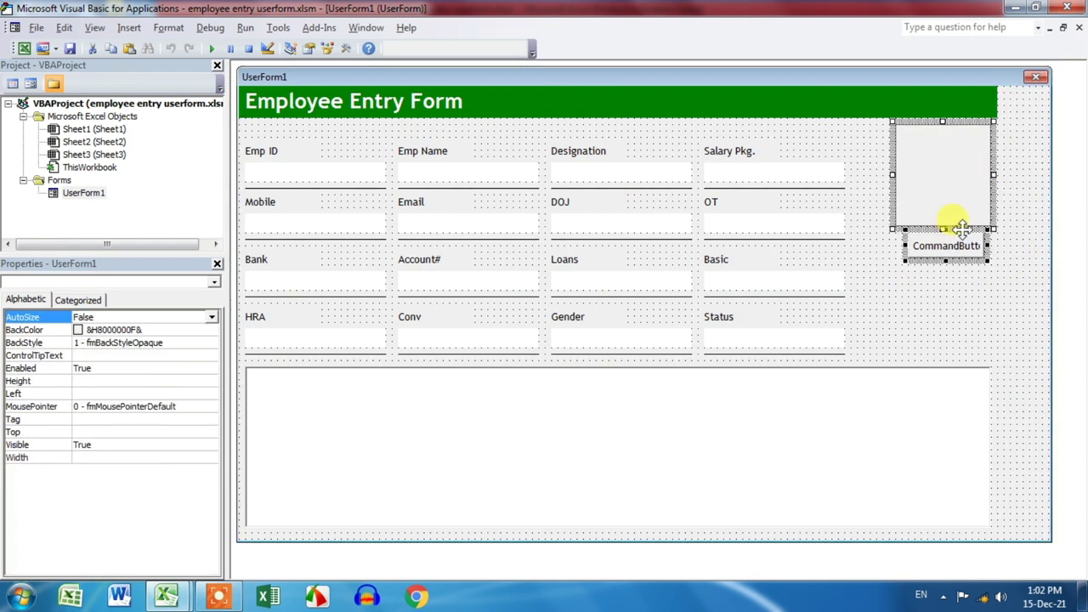
click(1014, 243)
drag(1054, 301, 1002, 302)
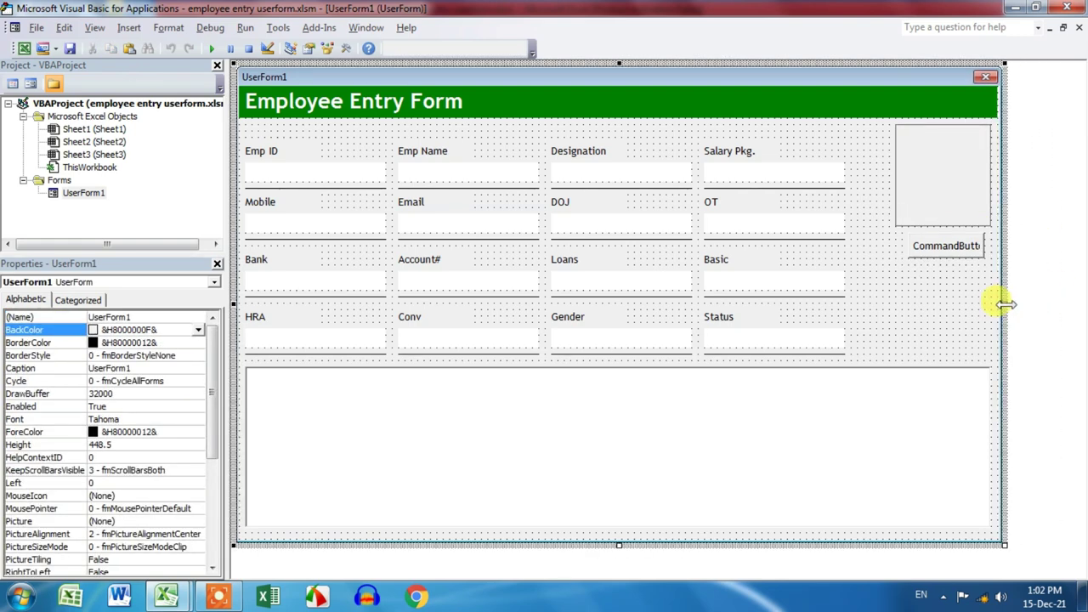
drag(620, 542, 616, 563)
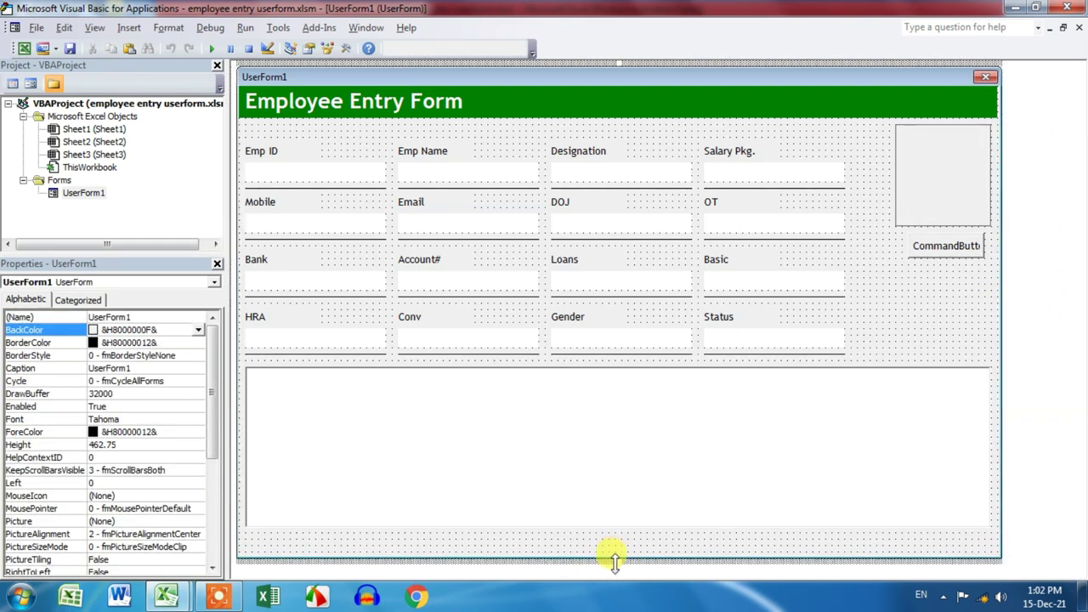
click(590, 498)
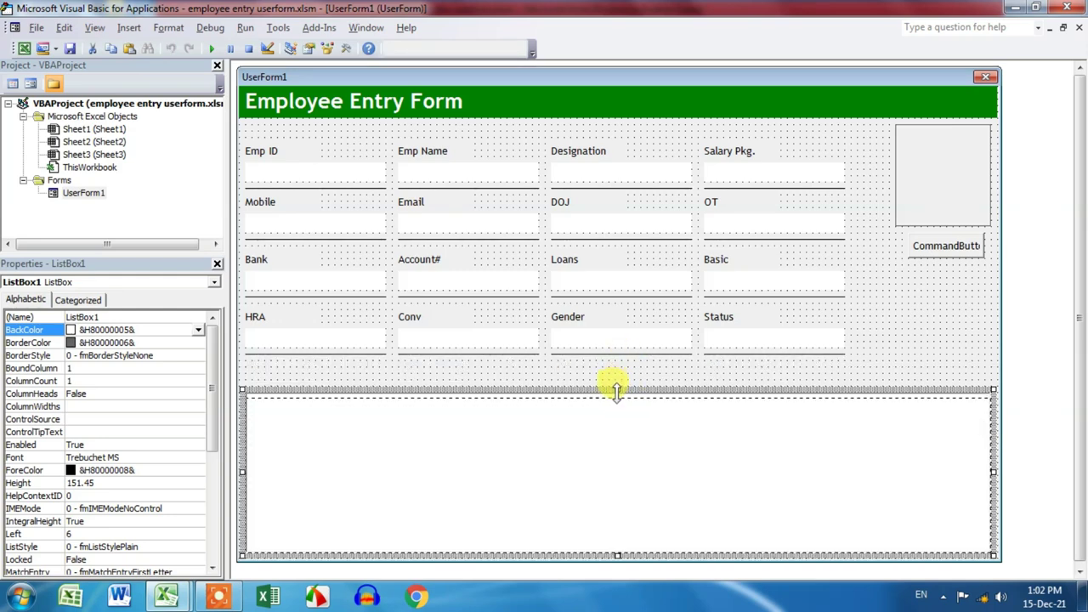
drag(633, 395, 638, 400)
Copy the photo-side button into a row of four buttons beneath the HRA–Status fields
click(636, 397)
click(969, 246)
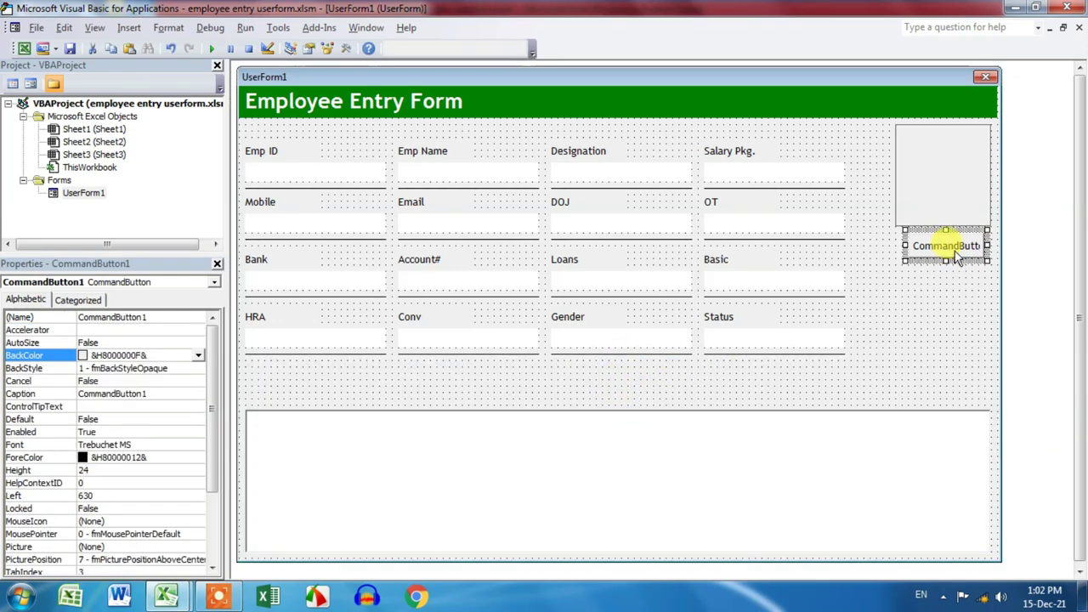
drag(954, 250, 532, 391)
mouse_move(341, 389)
mouse_down()
mouse_move(293, 388)
mouse_move(384, 389)
mouse_move(374, 388)
mouse_up()
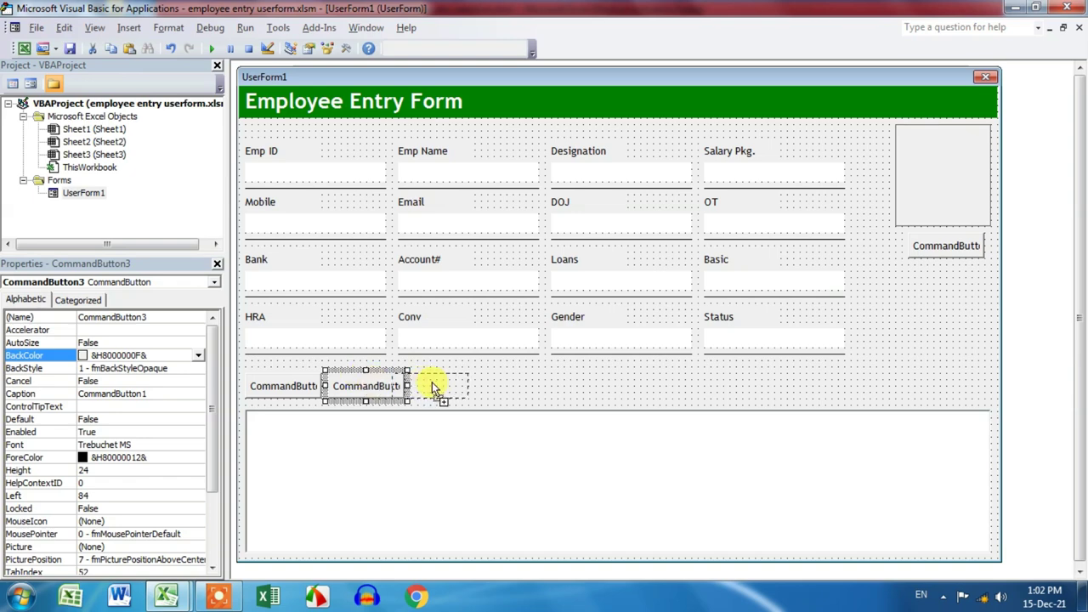
drag(455, 389, 608, 389)
click(665, 389)
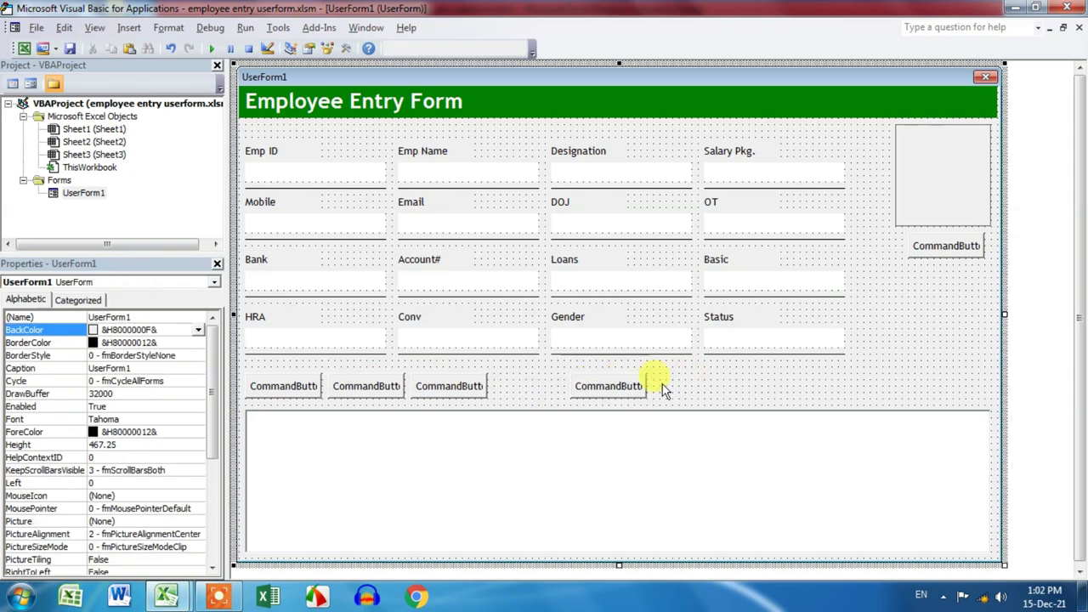
Select all sixteen labels from Emp ID to Status and set their ForeColor to green
click(293, 389)
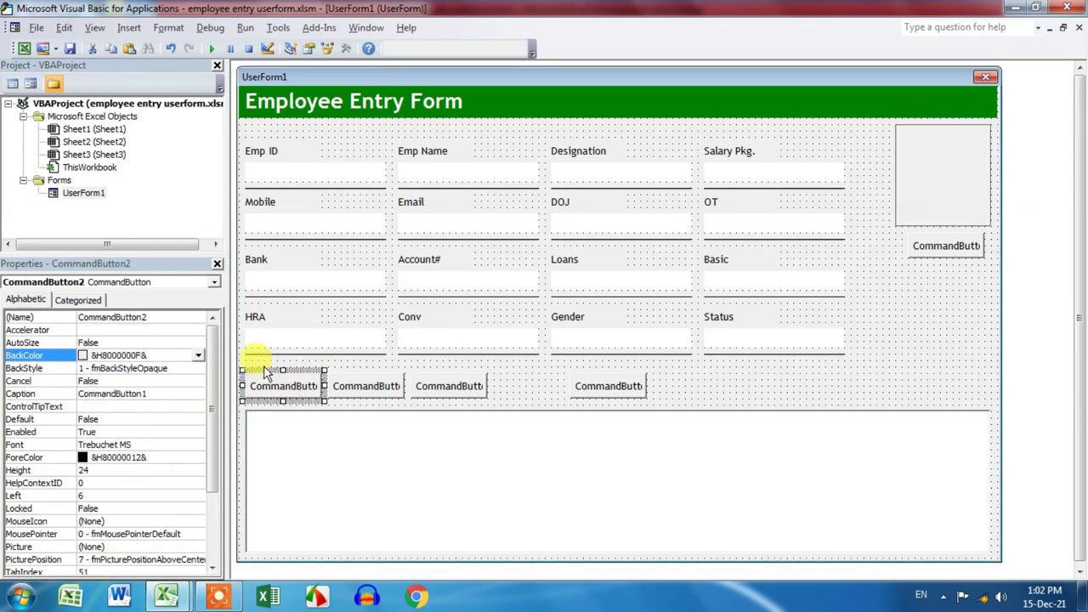
click(264, 155)
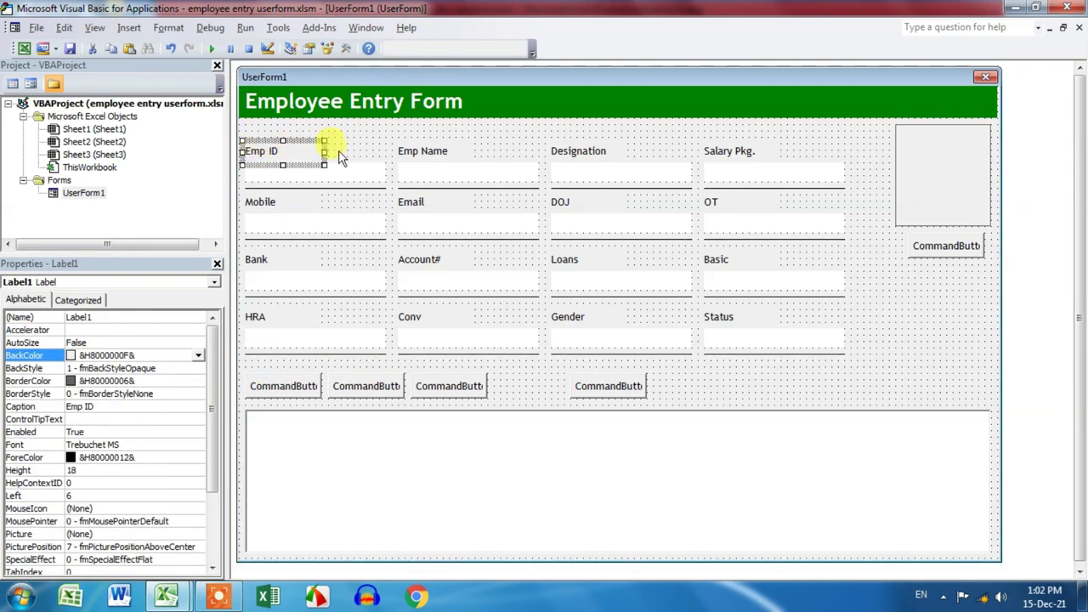
mouse_move(262, 127)
mouse_down()
mouse_move(714, 158)
mouse_move(765, 149)
mouse_up()
mouse_move(846, 202)
mouse_down()
mouse_move(548, 219)
mouse_move(264, 208)
mouse_up()
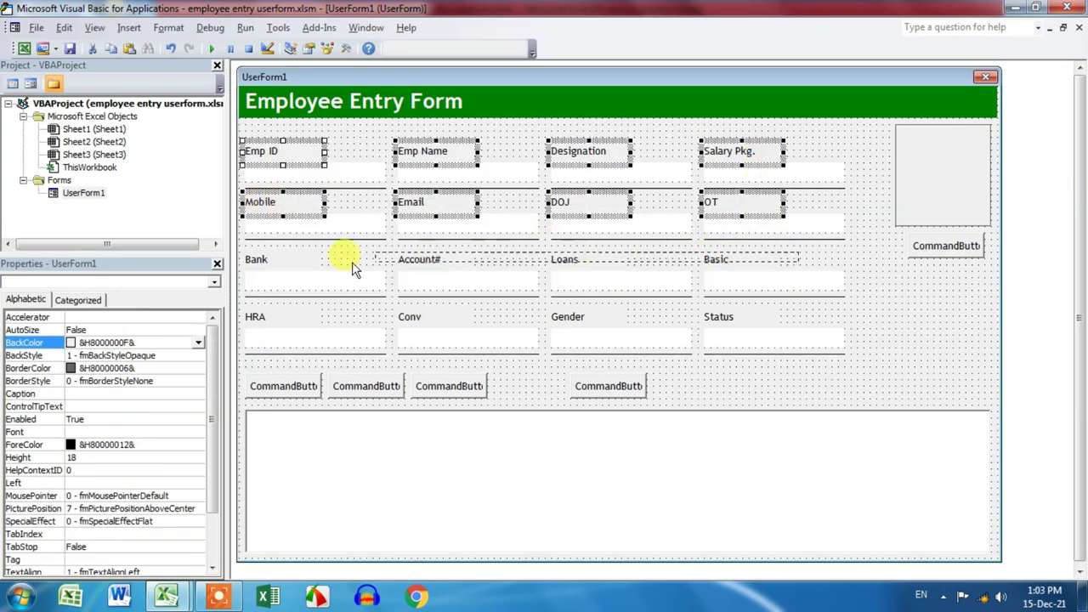
drag(799, 259, 253, 263)
drag(782, 316, 291, 330)
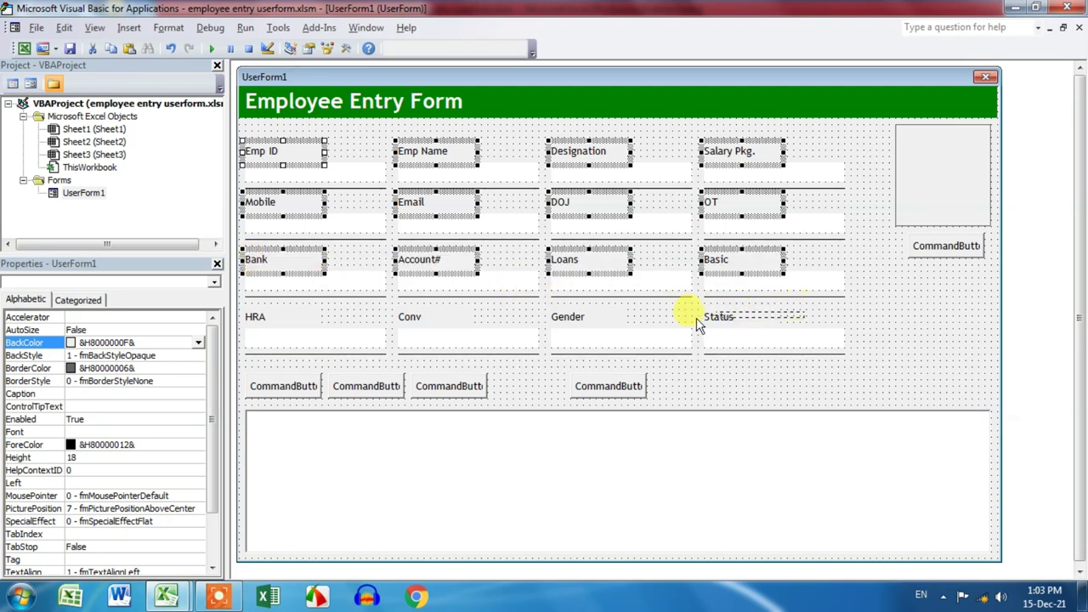
click(162, 445)
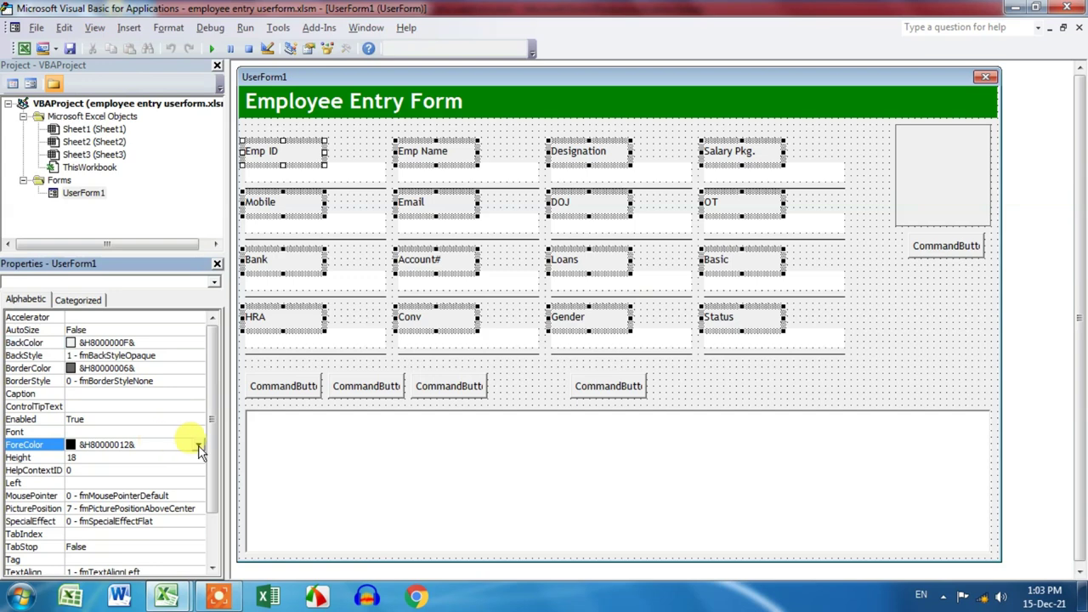
click(198, 444)
click(103, 461)
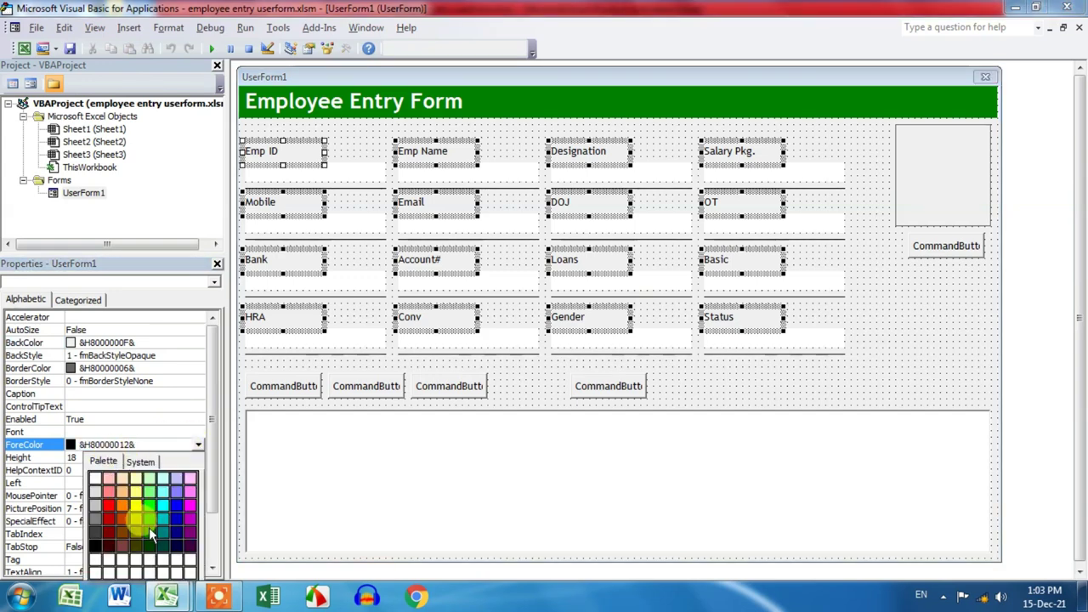
click(150, 531)
click(886, 324)
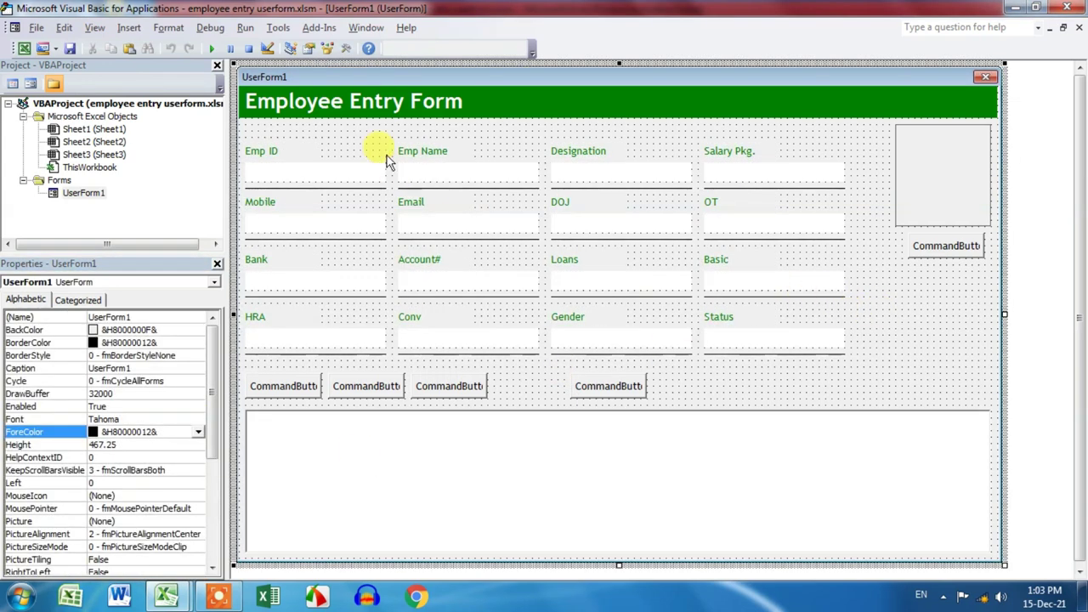
Give the four bottom buttons a dark green BackColor and white ForeColor from the Palette
drag(659, 380, 248, 394)
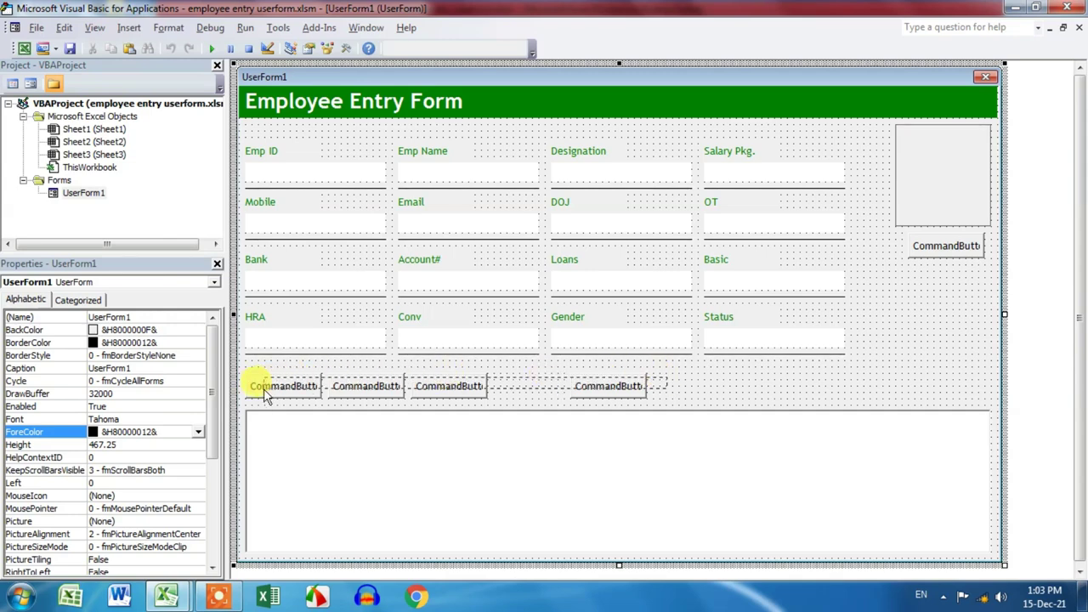
click(180, 342)
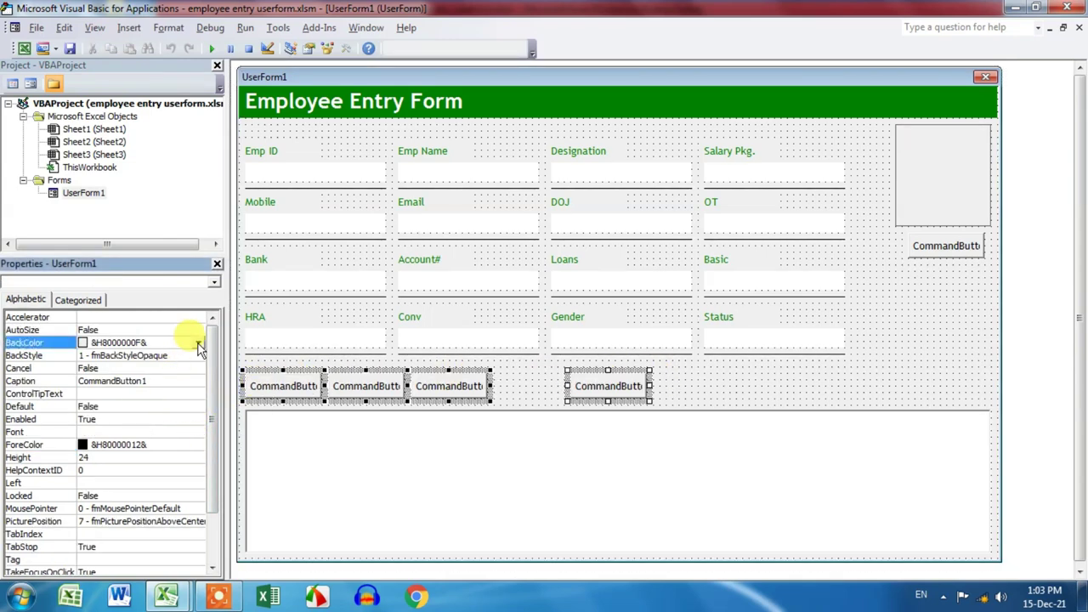
click(198, 342)
click(103, 359)
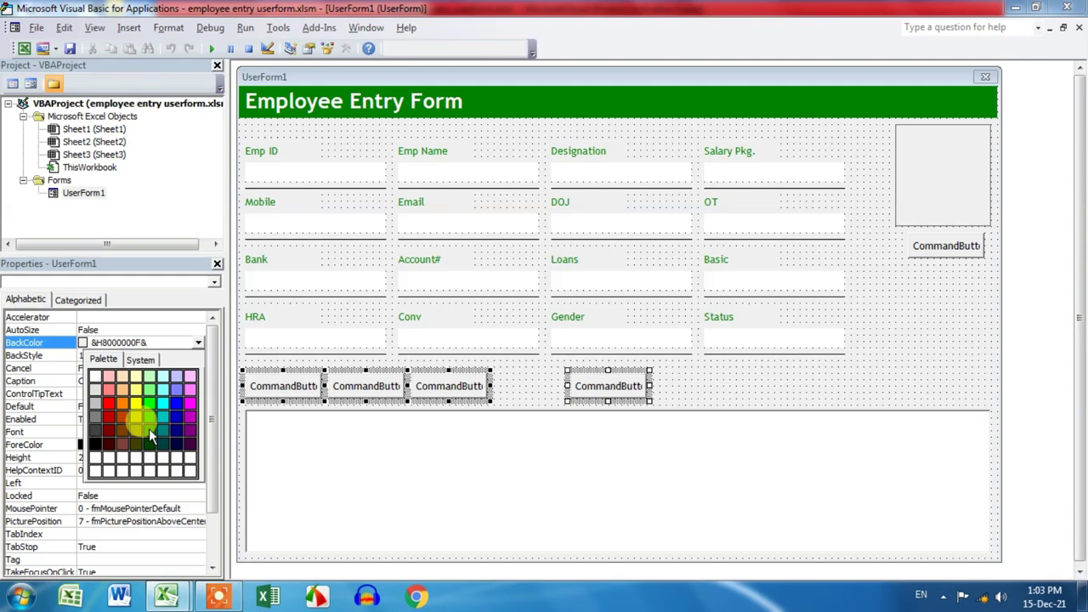
click(149, 429)
click(178, 444)
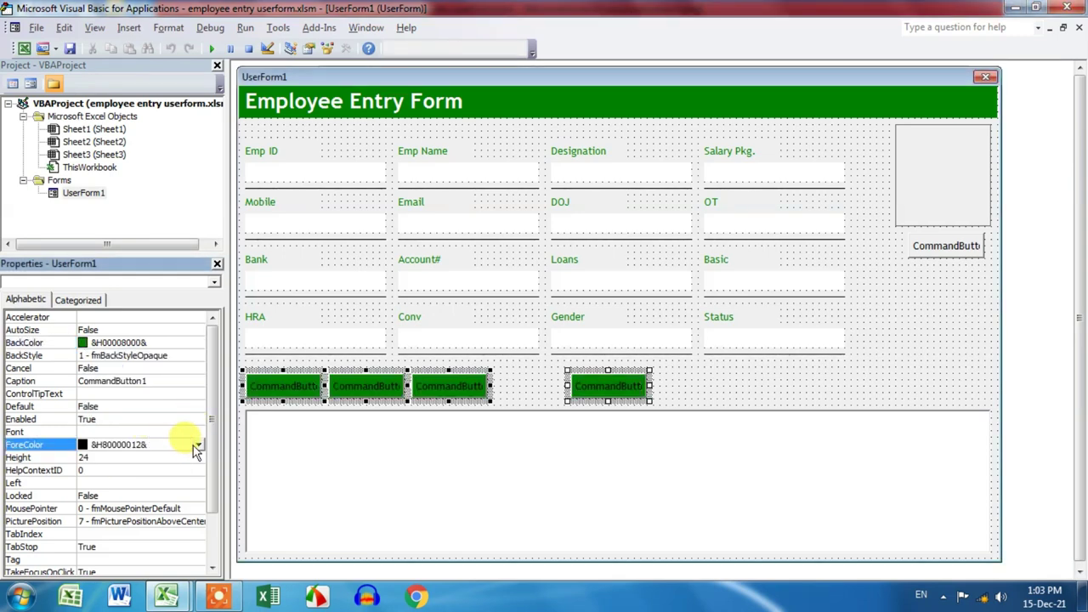
click(198, 445)
click(103, 460)
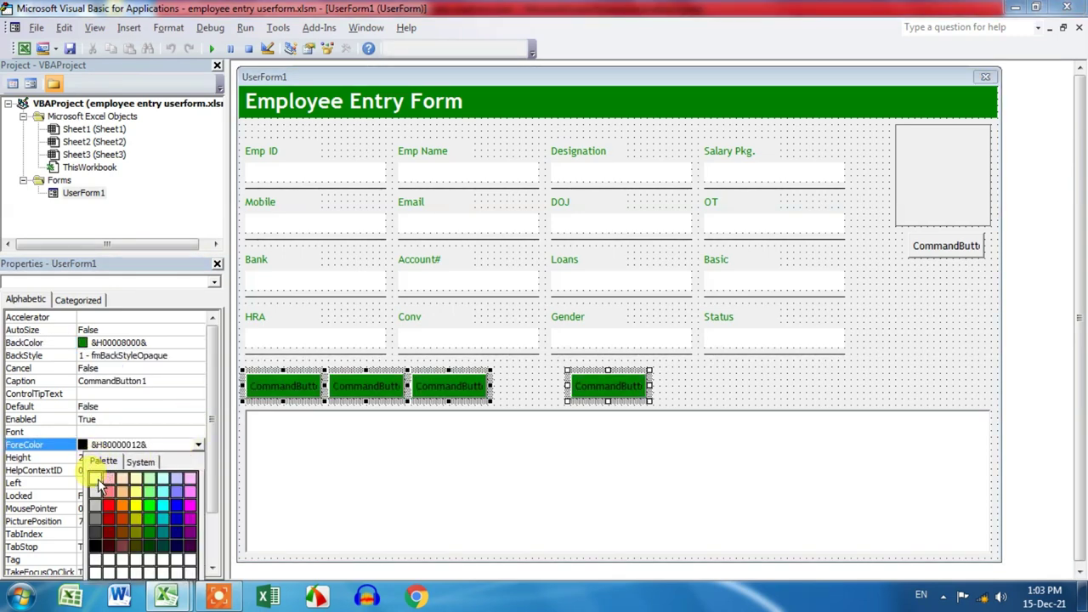
click(95, 479)
click(820, 381)
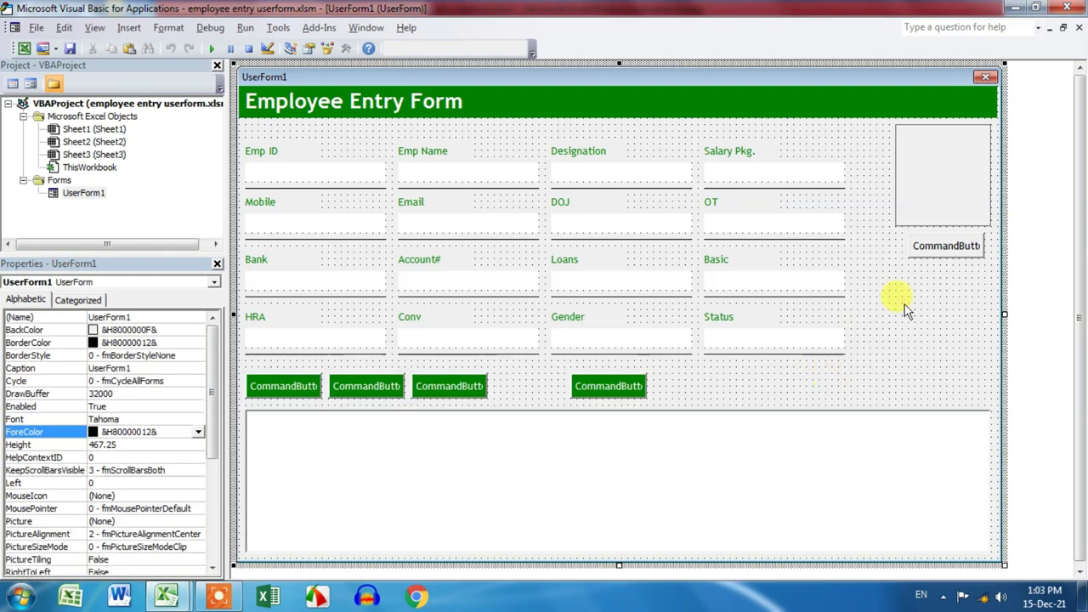
Give the button beside the picture box a white caption and green background
click(938, 251)
click(198, 457)
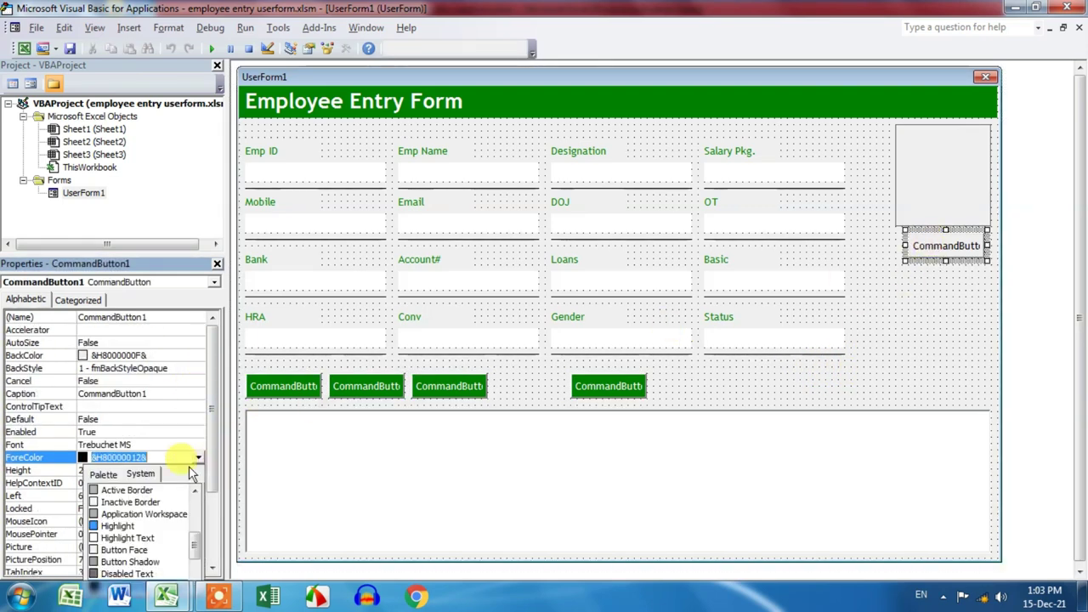
click(102, 473)
click(95, 479)
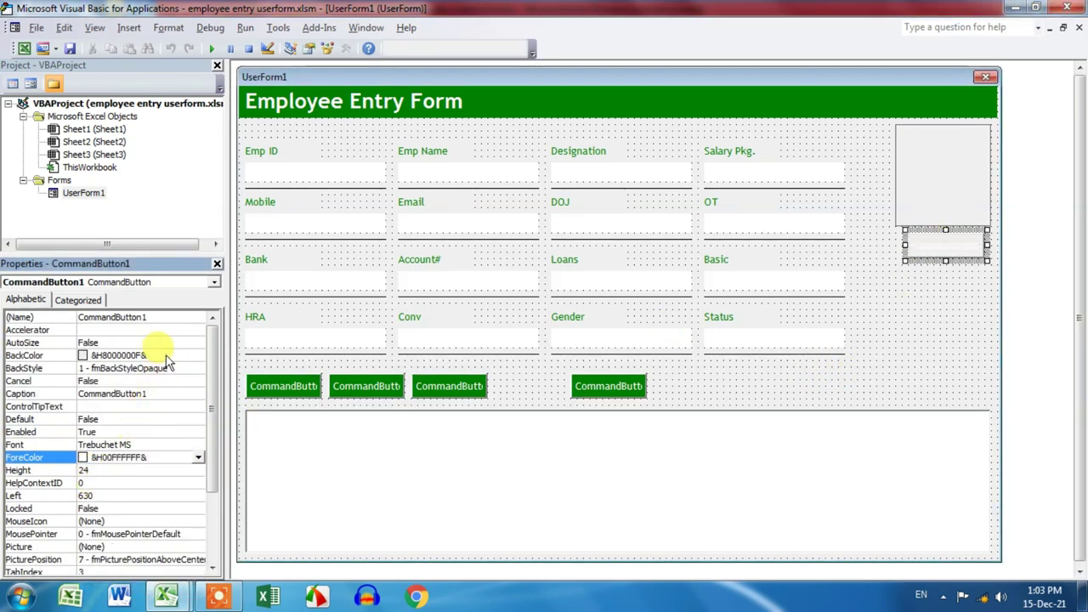
click(168, 355)
click(198, 355)
click(104, 373)
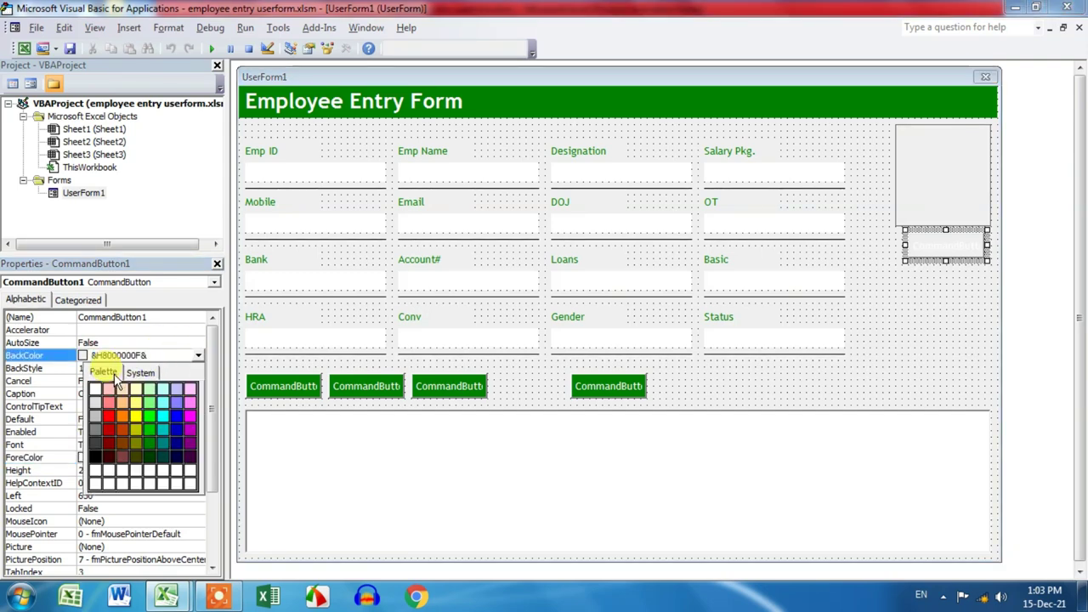
click(149, 444)
click(898, 315)
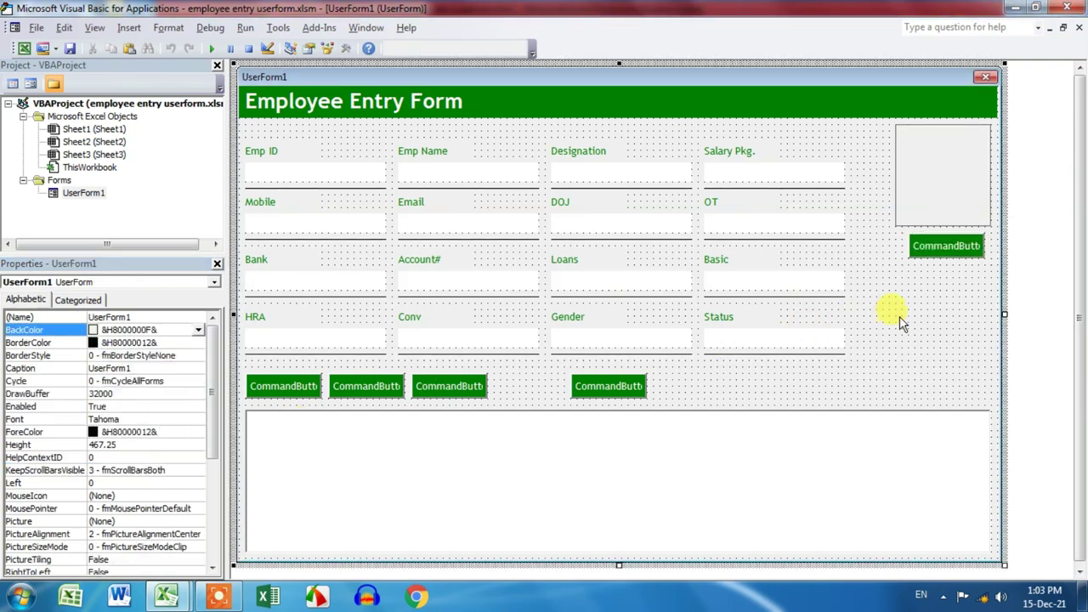
click(211, 49)
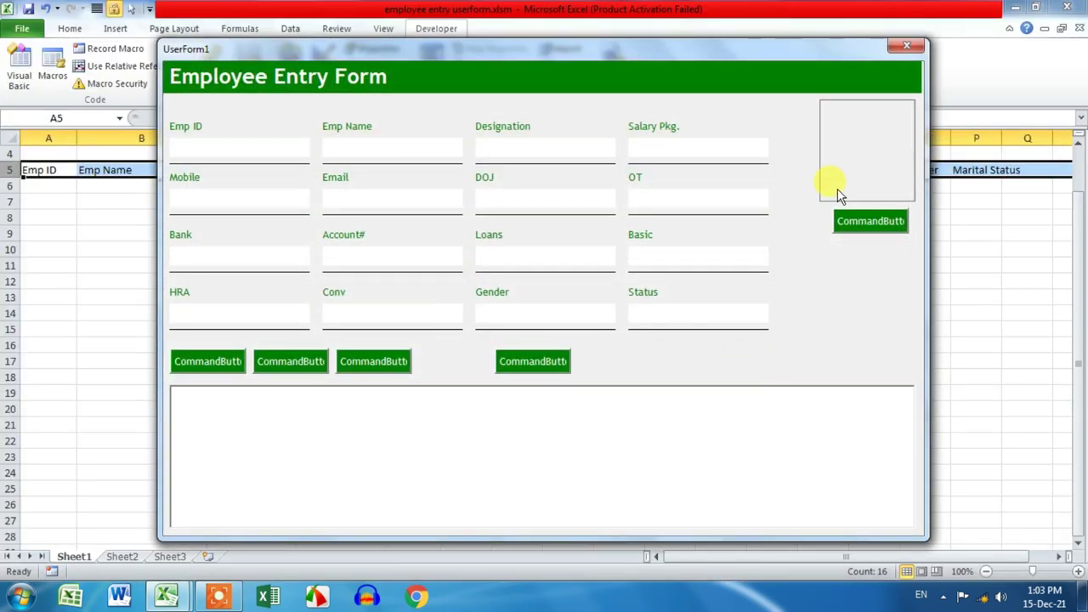
click(919, 49)
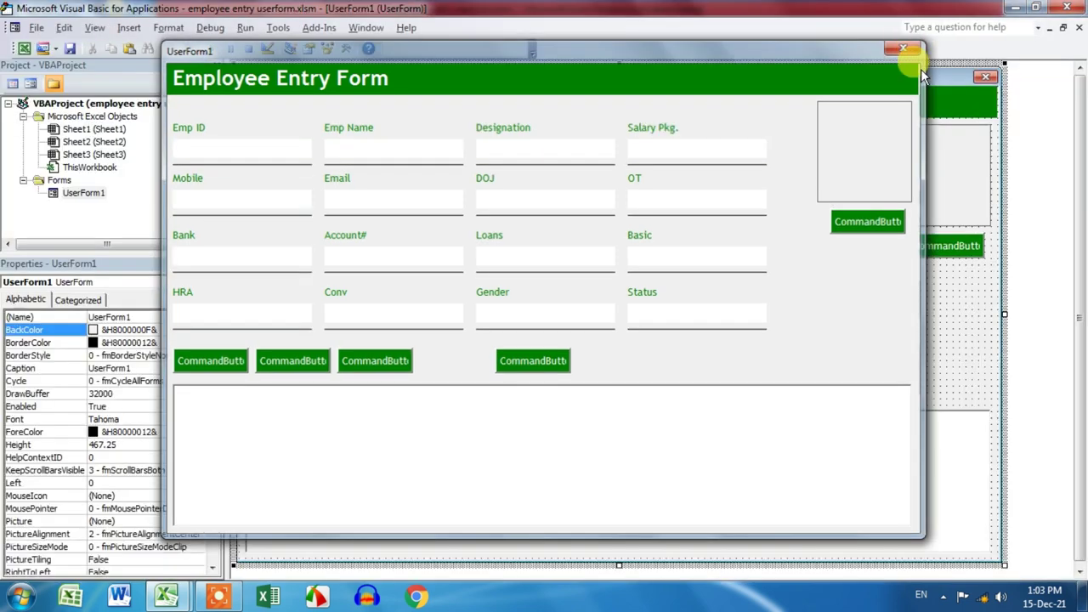
click(945, 248)
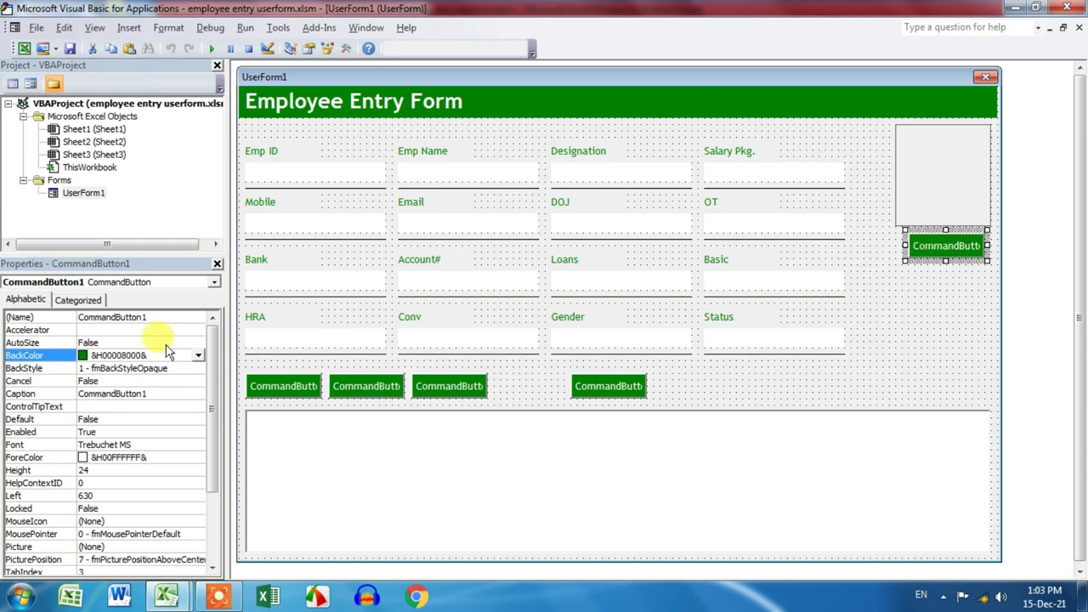
Rename the button beside the picture box to cmdAddPhoto
click(160, 316)
click(13, 319)
text(cmdAddP)
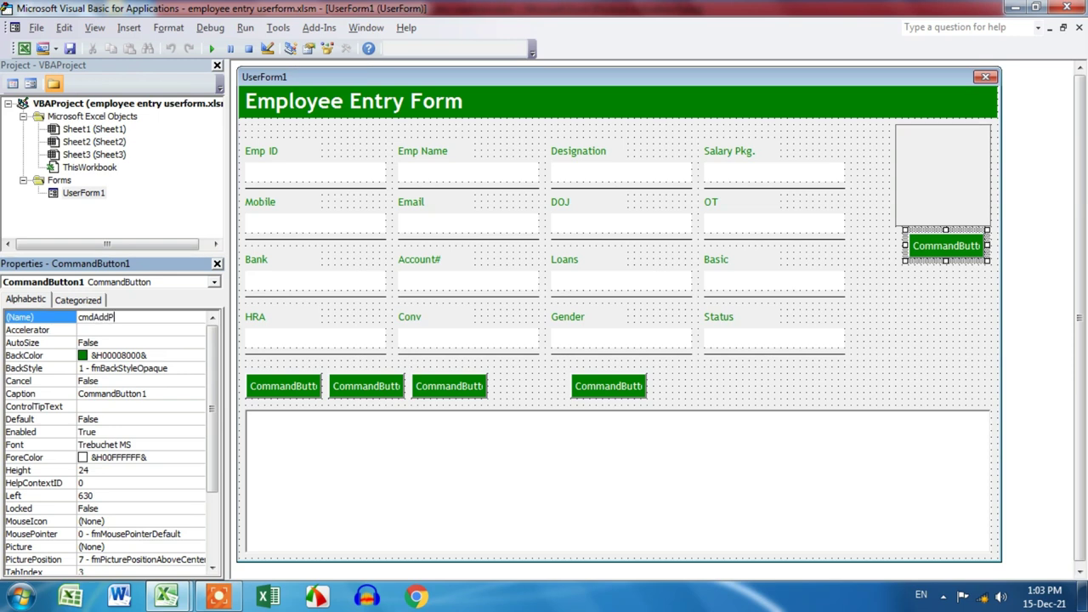
text(hot)
text(o)
key(Return)
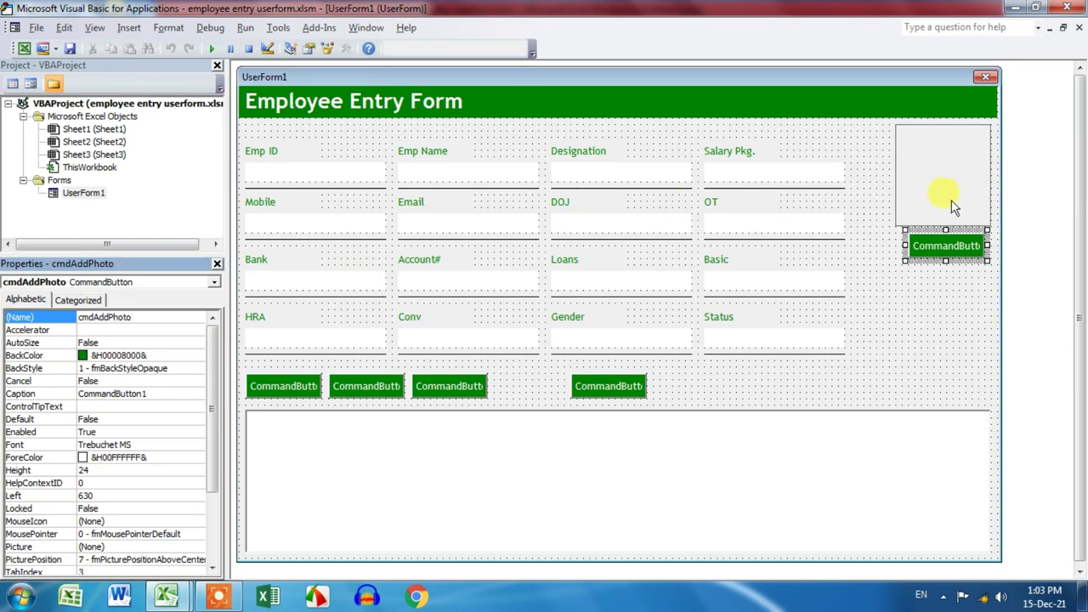
click(951, 204)
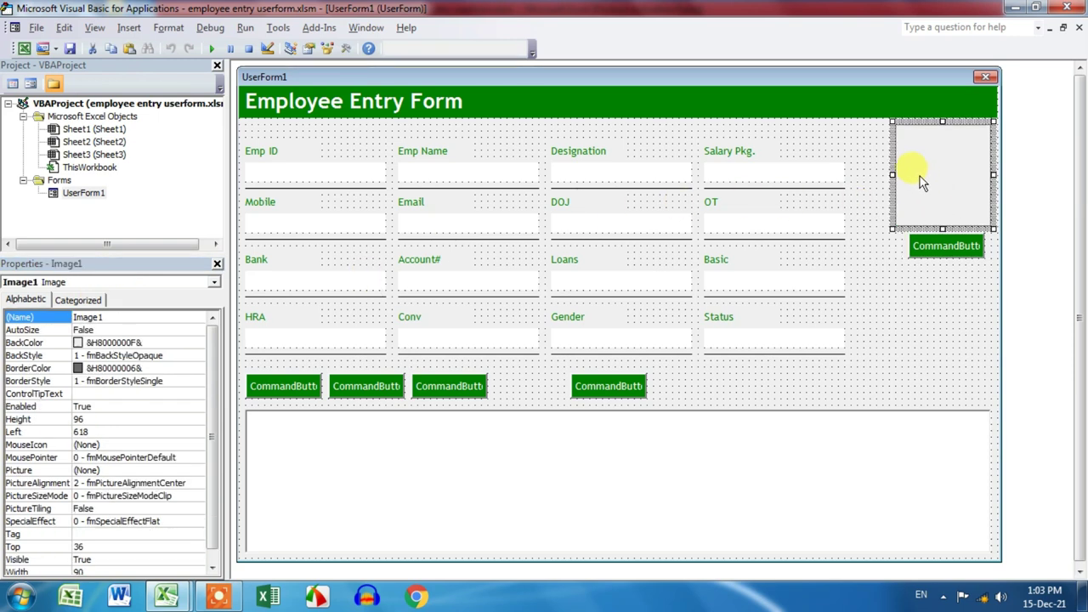
click(935, 258)
Rename the first bottom button to cmdSave
click(302, 391)
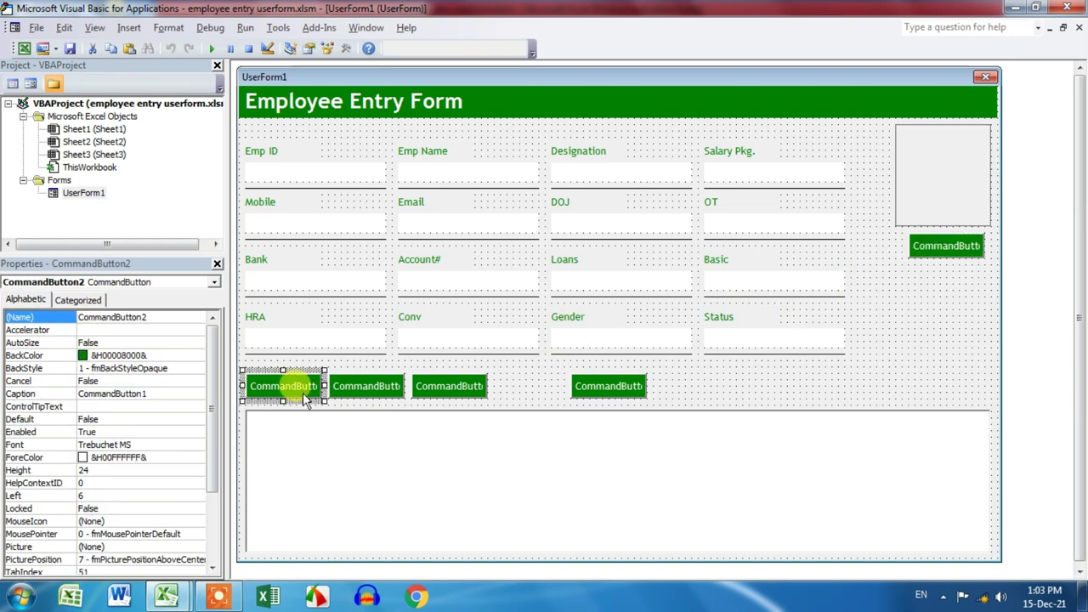
click(158, 316)
text(cmdS)
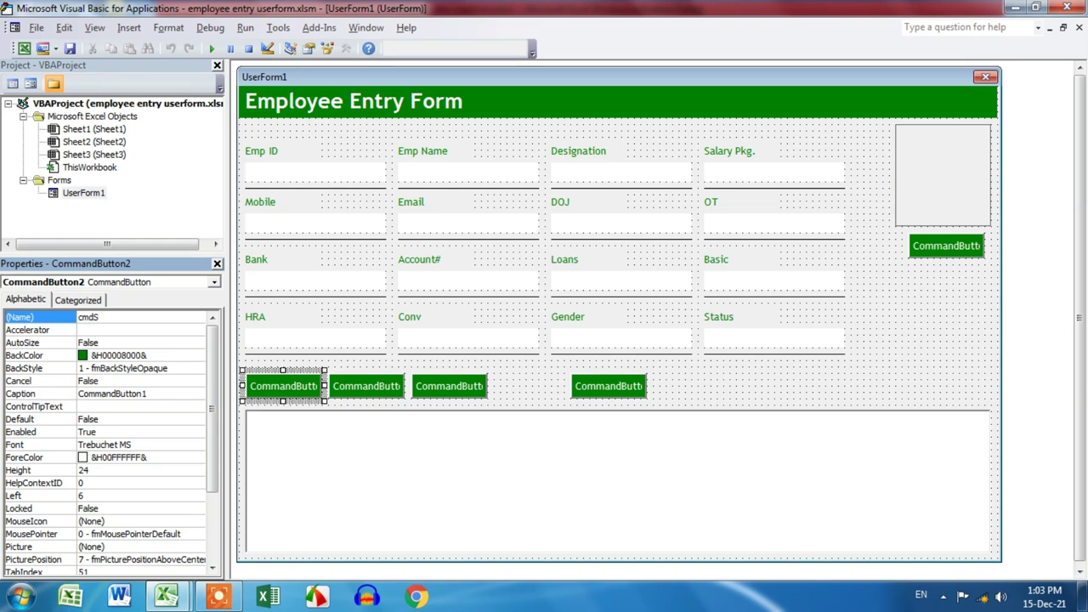
text(ave)
key(Return)
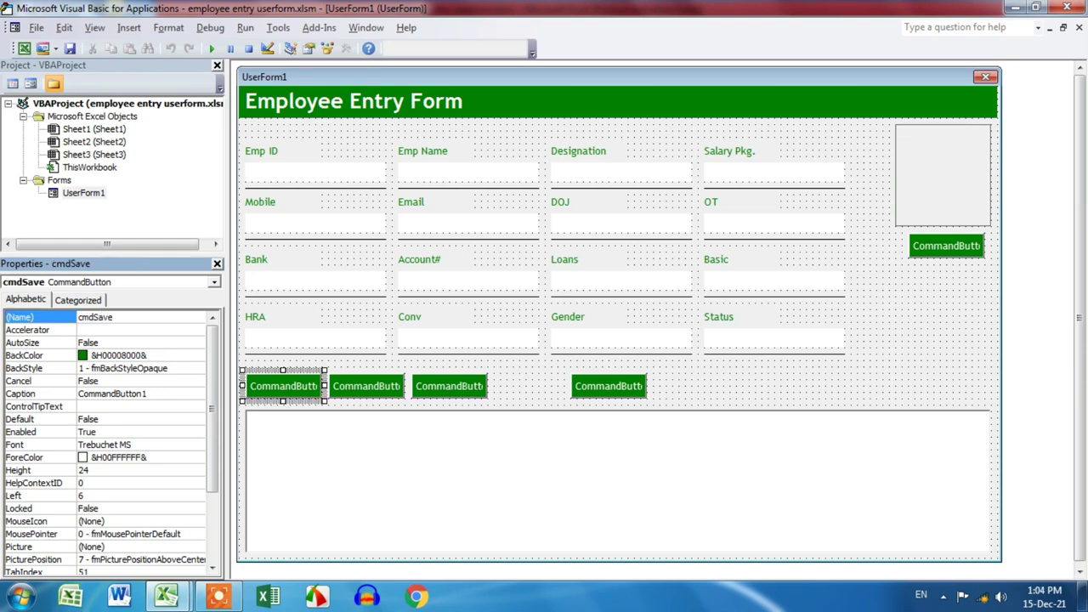
click(367, 388)
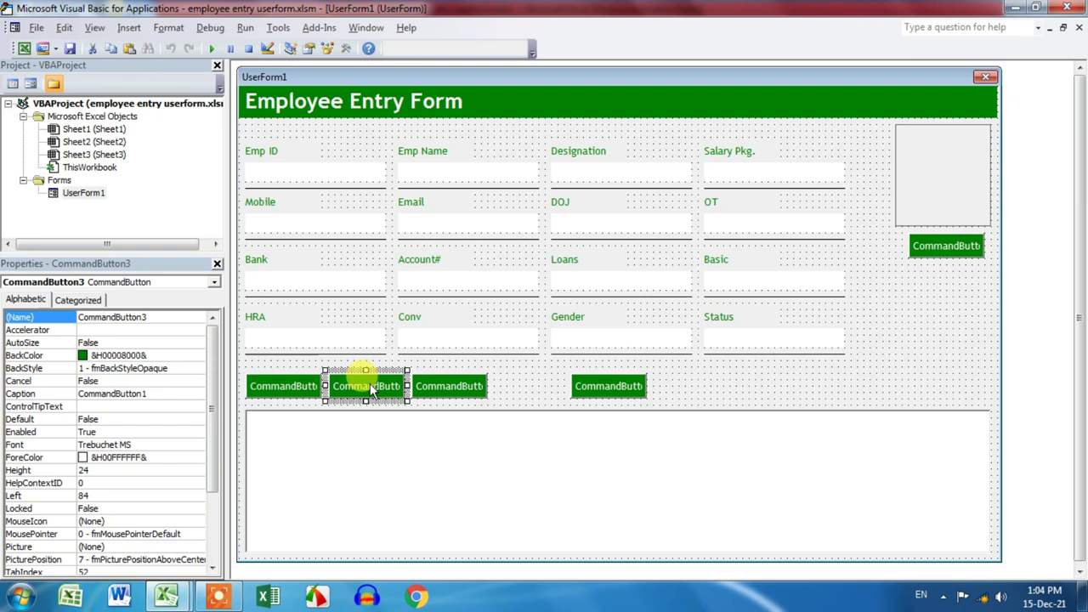
click(151, 317)
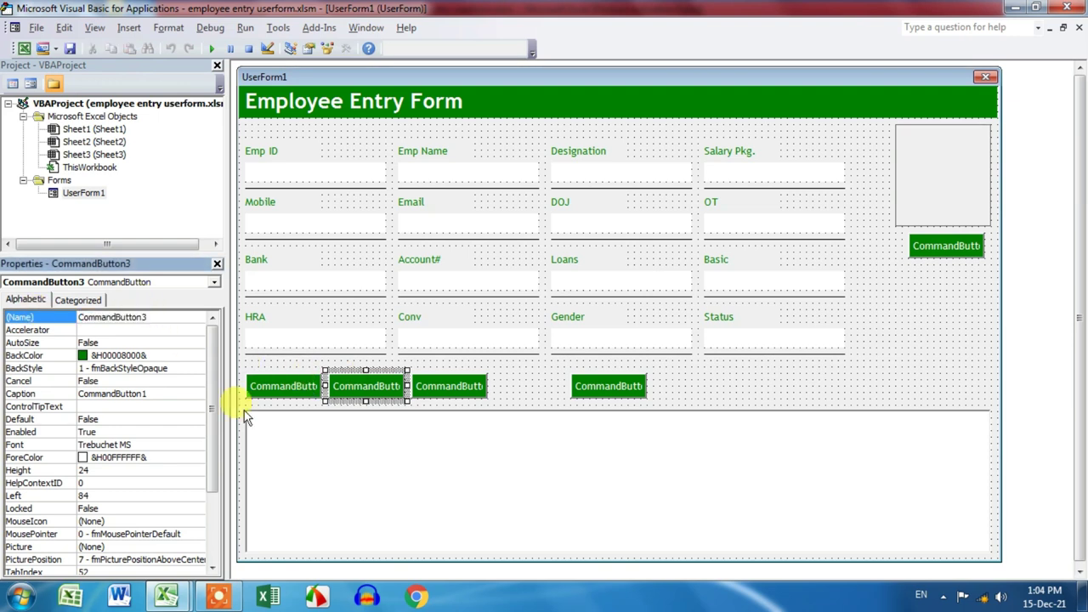
Caption the first three bottom buttons ADD/SAVE, RESET and CLOSE
click(291, 386)
double_click(108, 393)
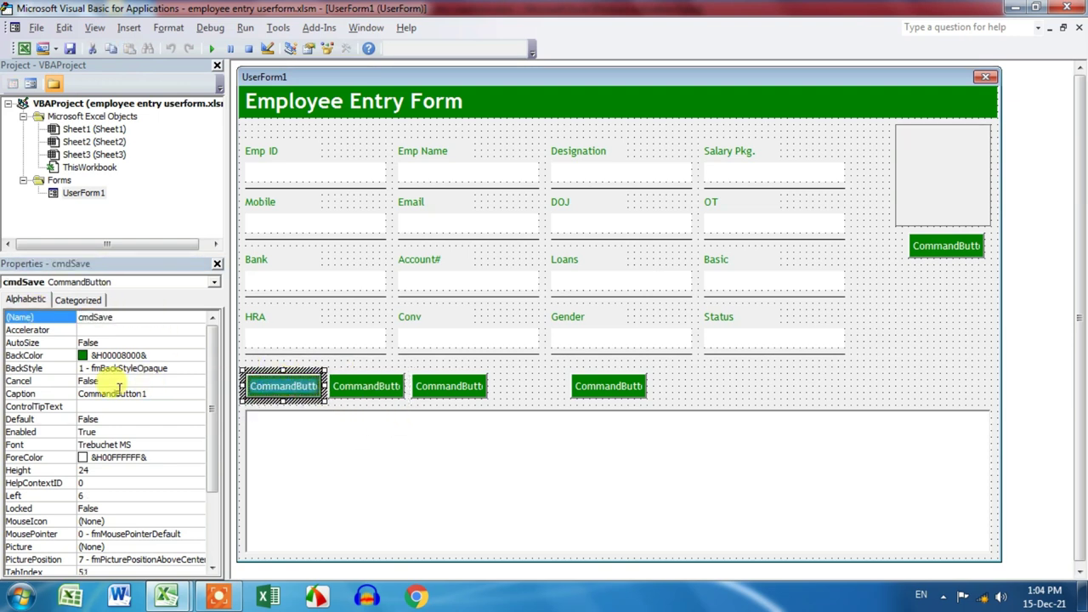
key(BackSpace)
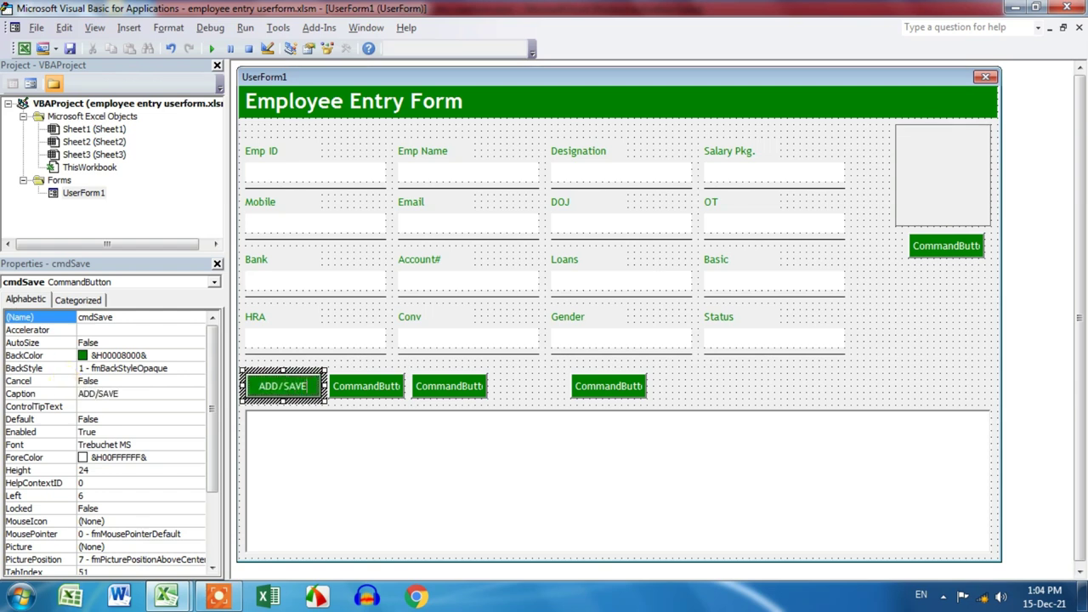
click(359, 386)
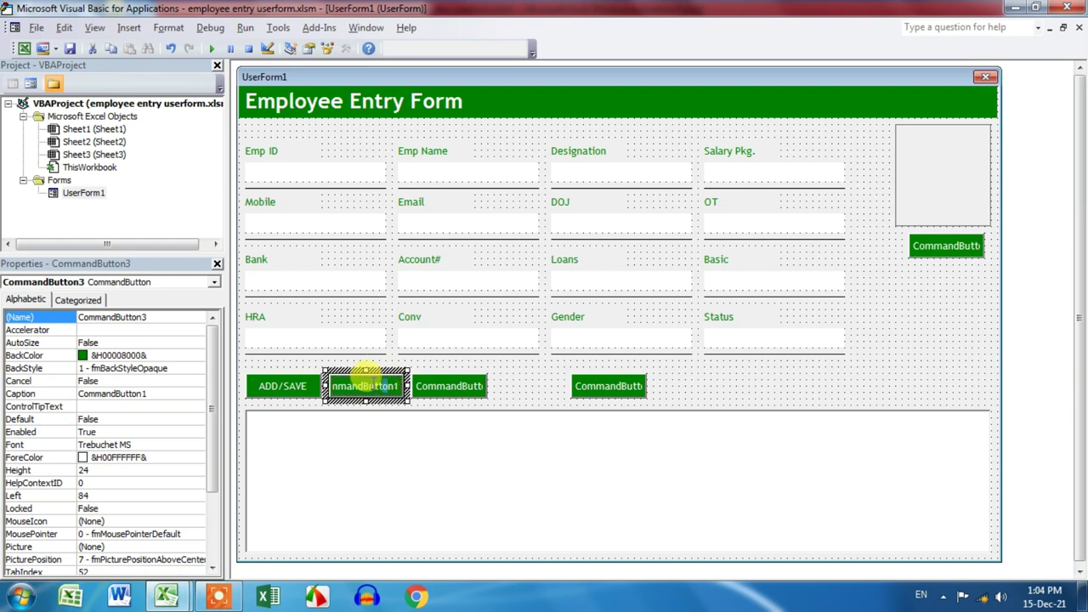
text(RESET)
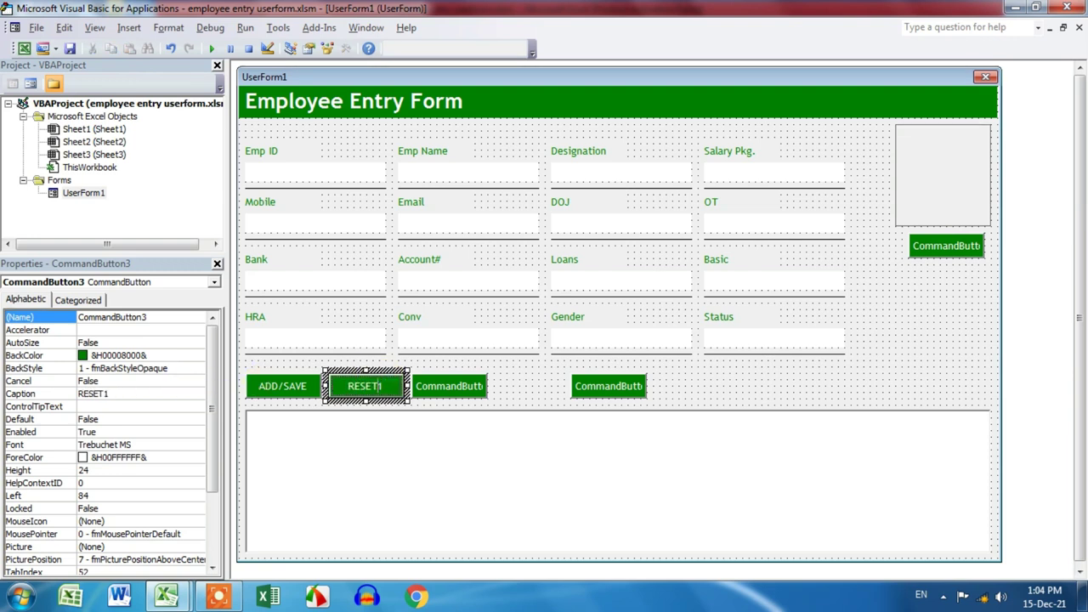
click(459, 386)
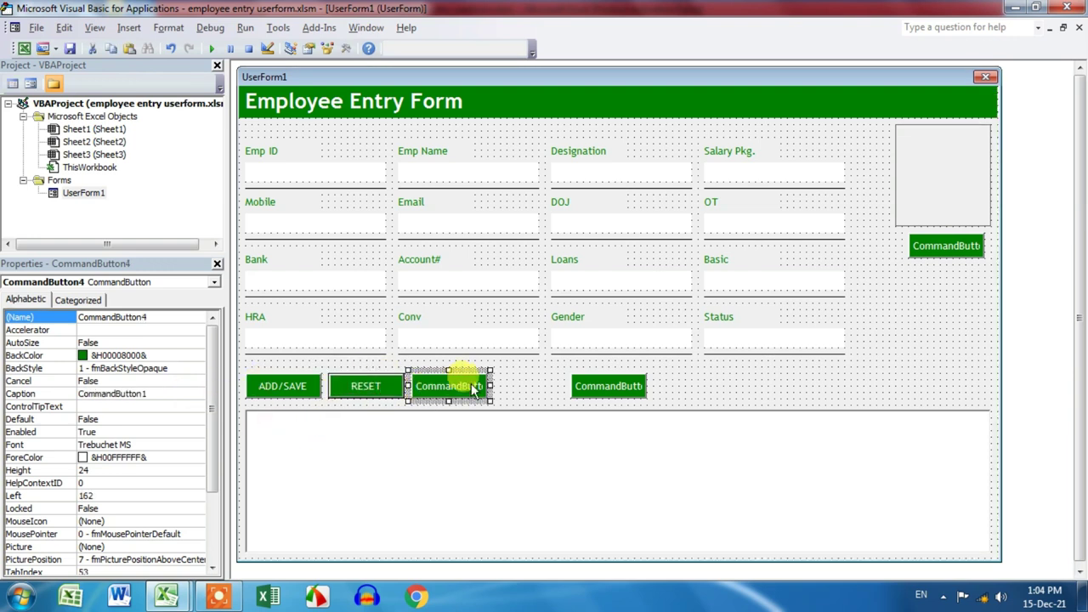
click(474, 380)
double_click(474, 380)
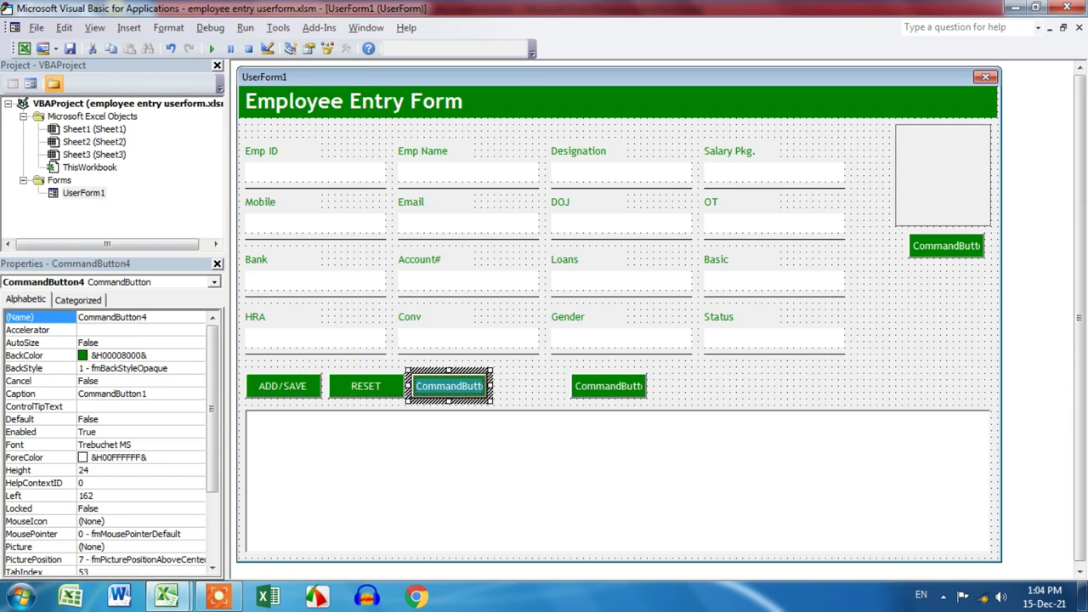
text(CLOSE)
Caption the fourth bottom button EDIT and the photo button ADD PHOTO
click(607, 386)
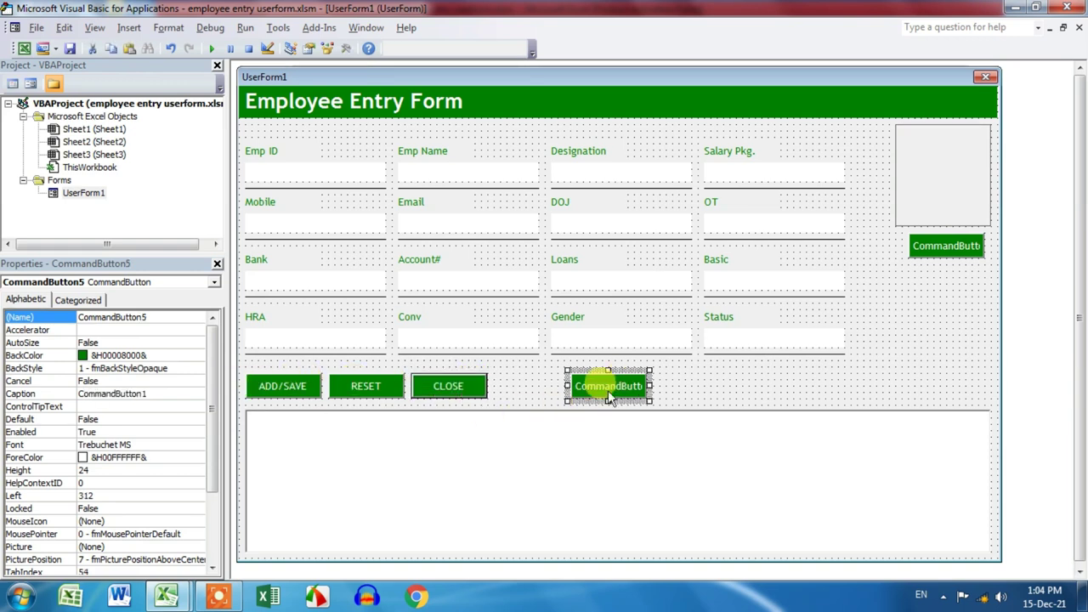
click(607, 386)
text(1)
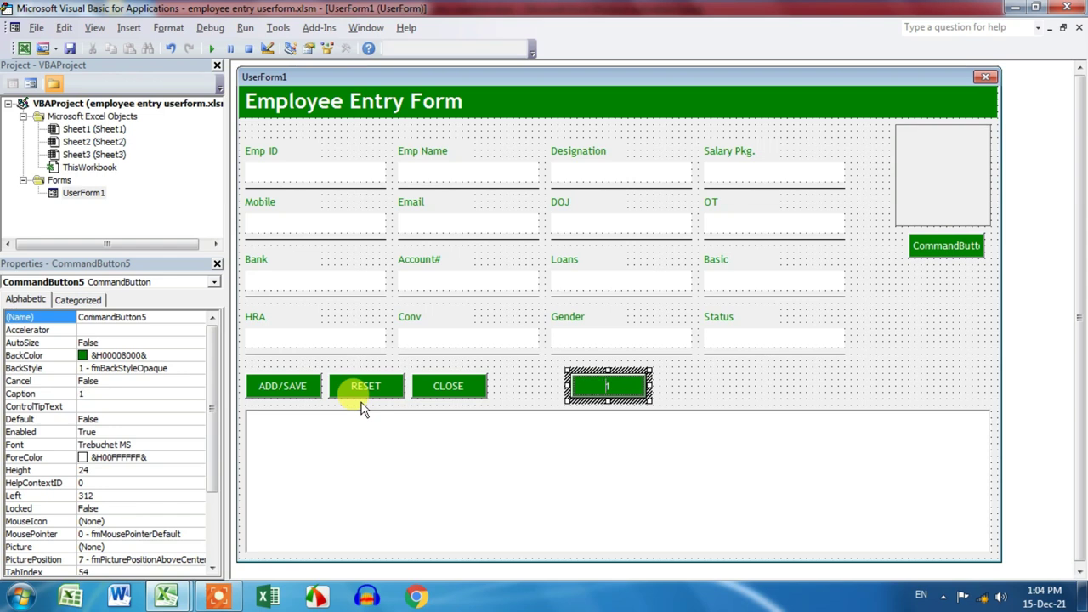
key(BackSpace)
text(EDIT)
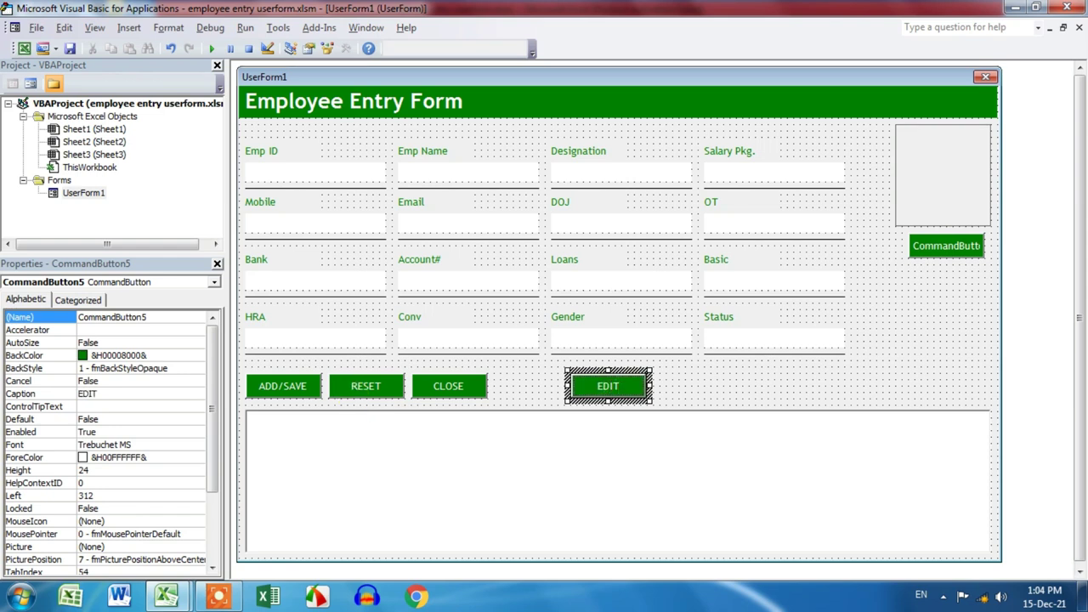
click(943, 245)
click(952, 245)
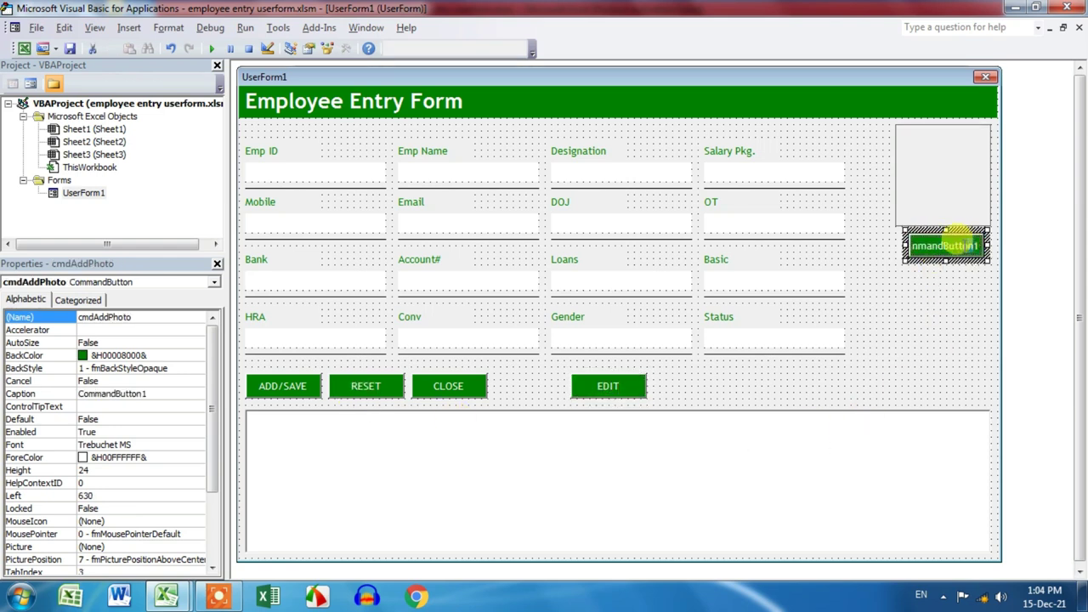
key(BackSpace)
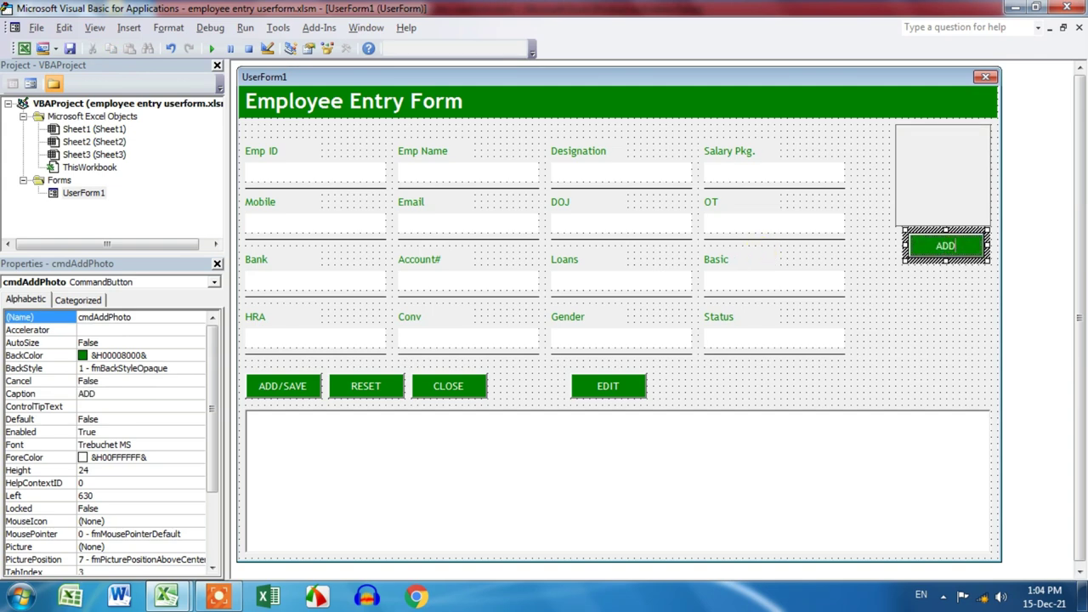
click(943, 321)
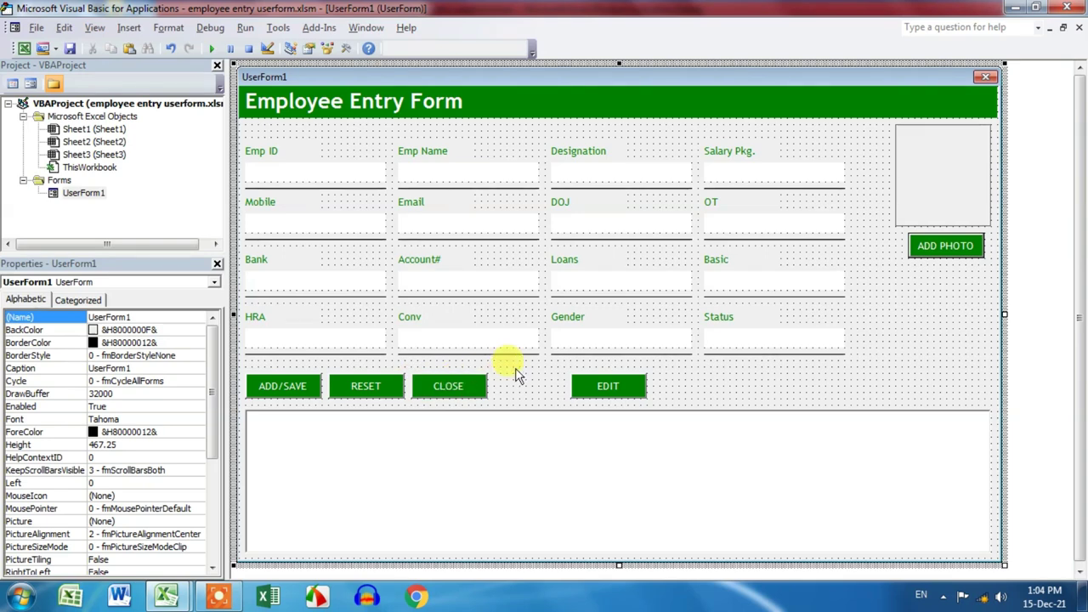
Set the list box's BorderStyle to fmBorderStyleSingle
click(586, 438)
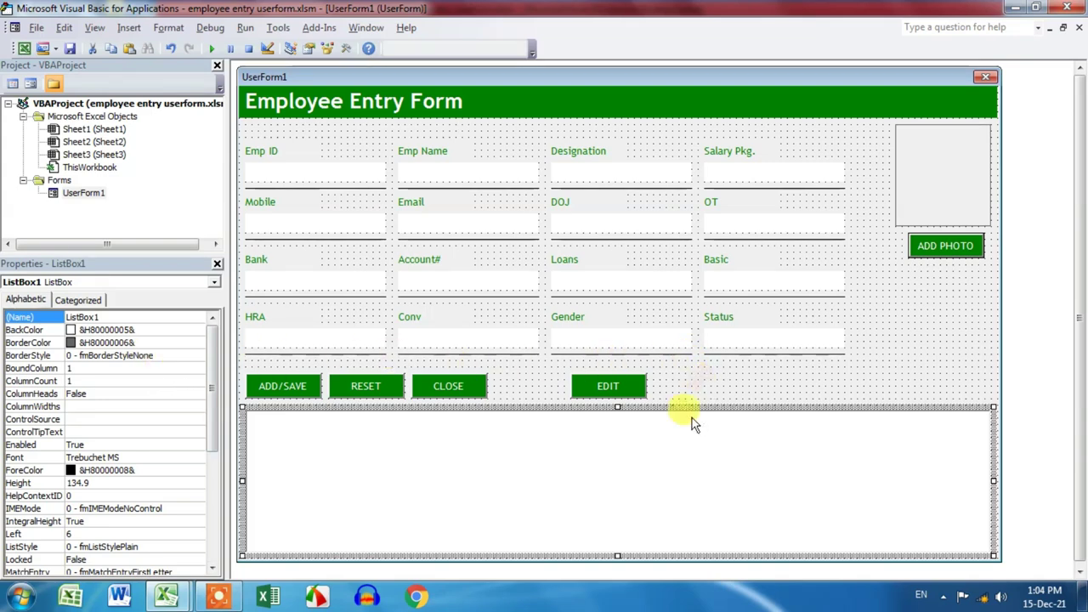
key(Escape)
click(671, 449)
click(155, 353)
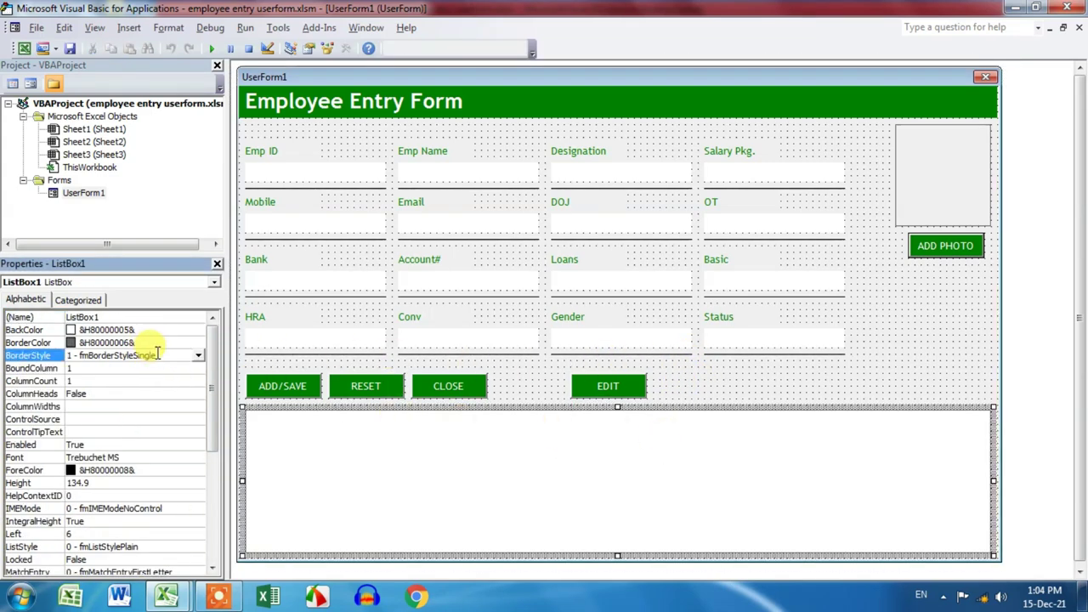
click(738, 380)
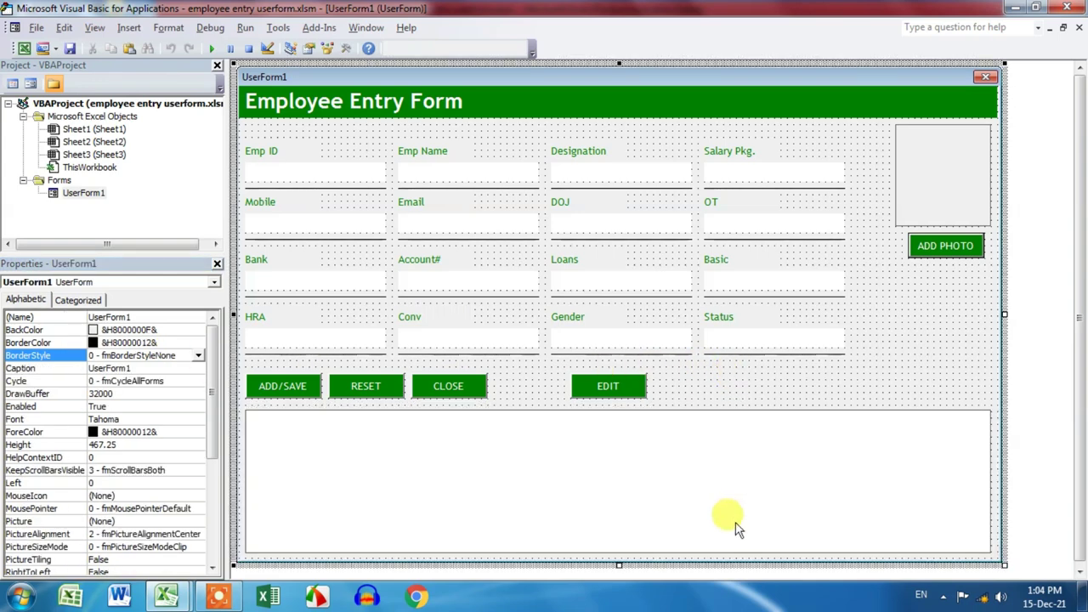
click(576, 476)
click(728, 385)
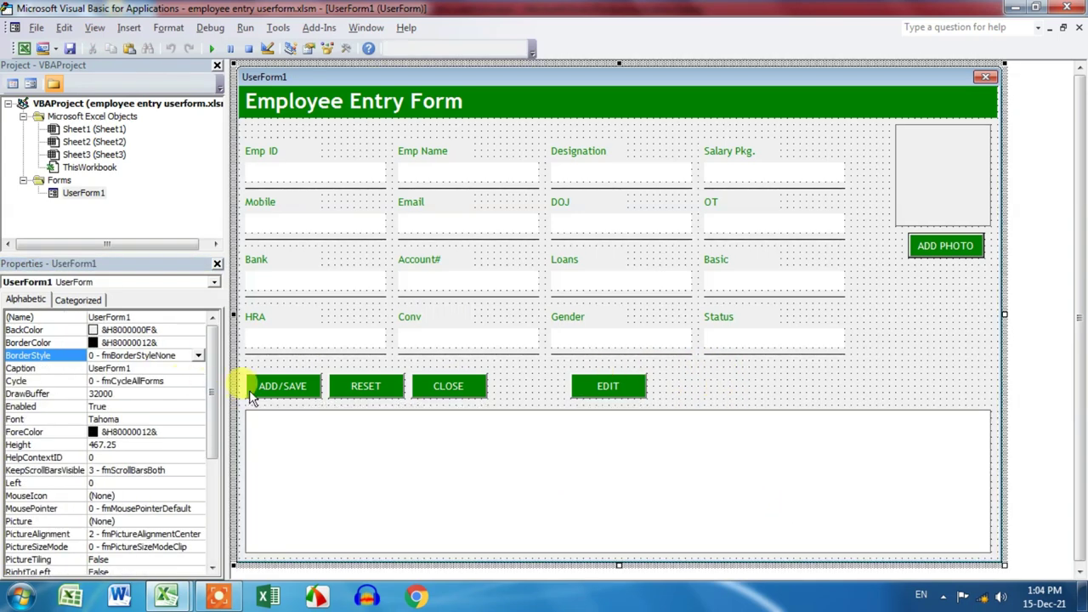
Rename the RESET and CLOSE buttons to cmdReset and cmdClose
click(276, 386)
click(389, 388)
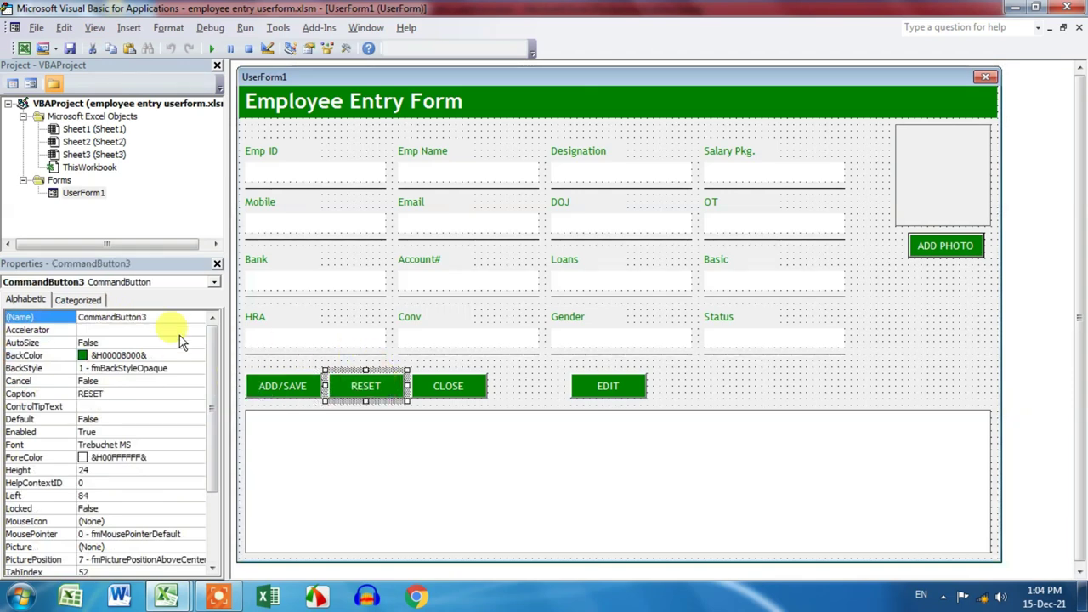
double_click(112, 316)
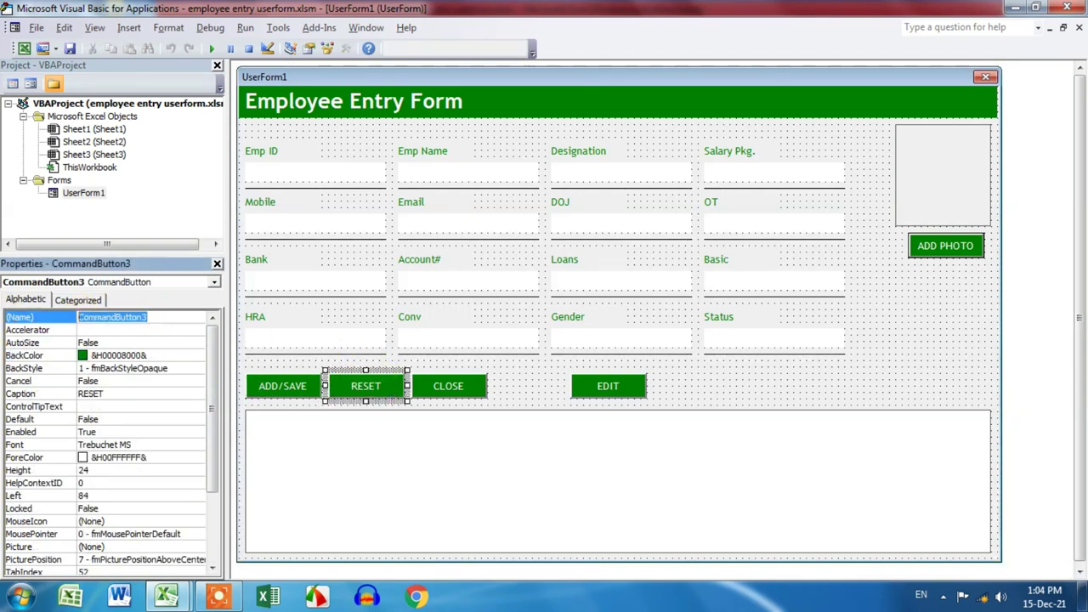
text(cmdReset)
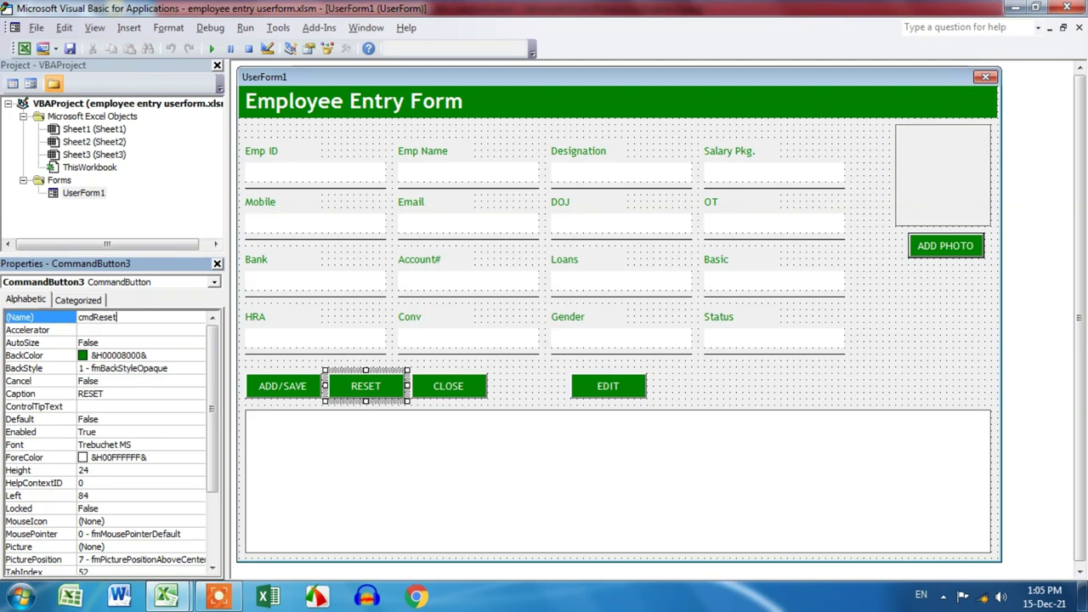
key(Return)
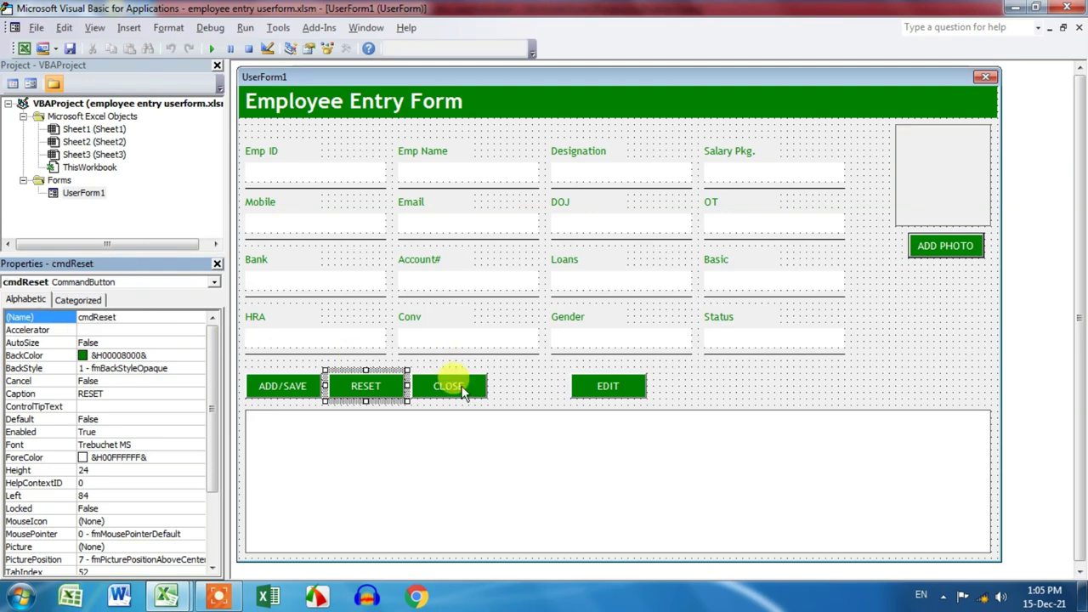
click(463, 393)
double_click(113, 316)
text(cmd)
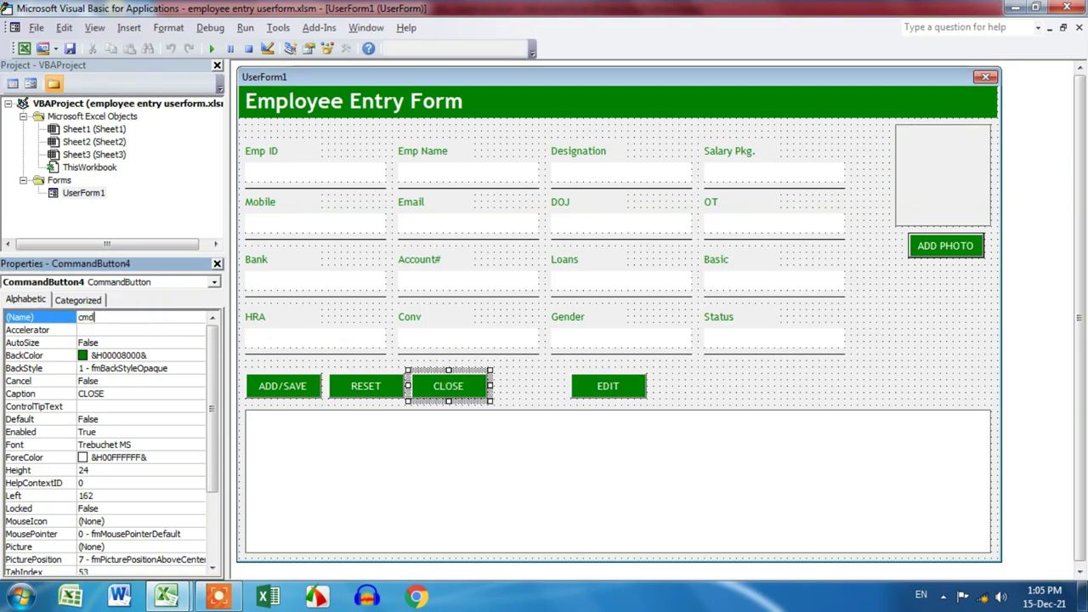
text(Close)
key(Return)
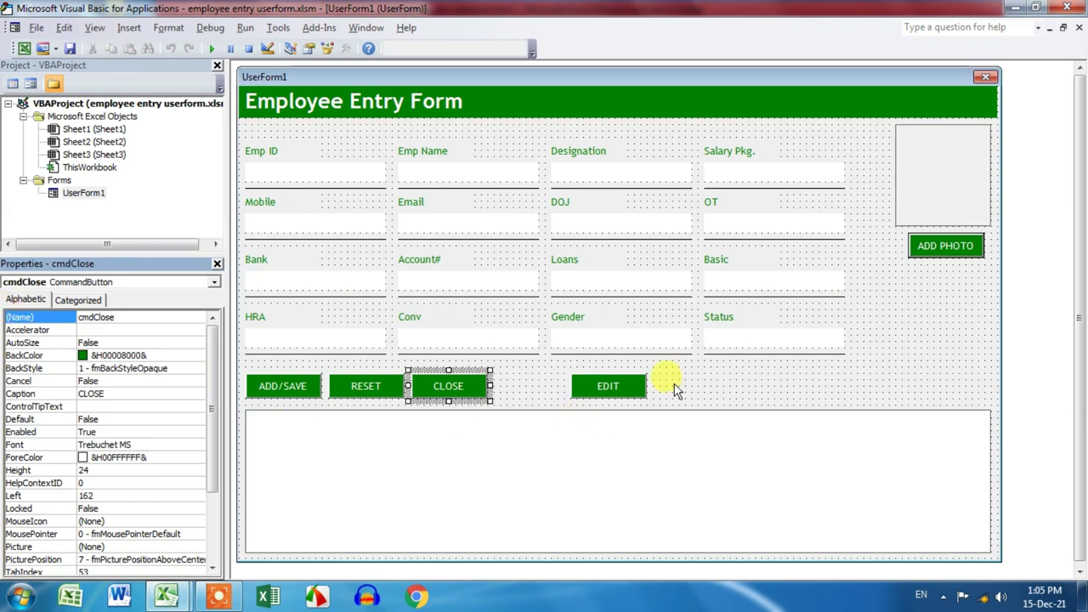
Rename the EDIT button to cmdEdit
click(605, 386)
double_click(145, 316)
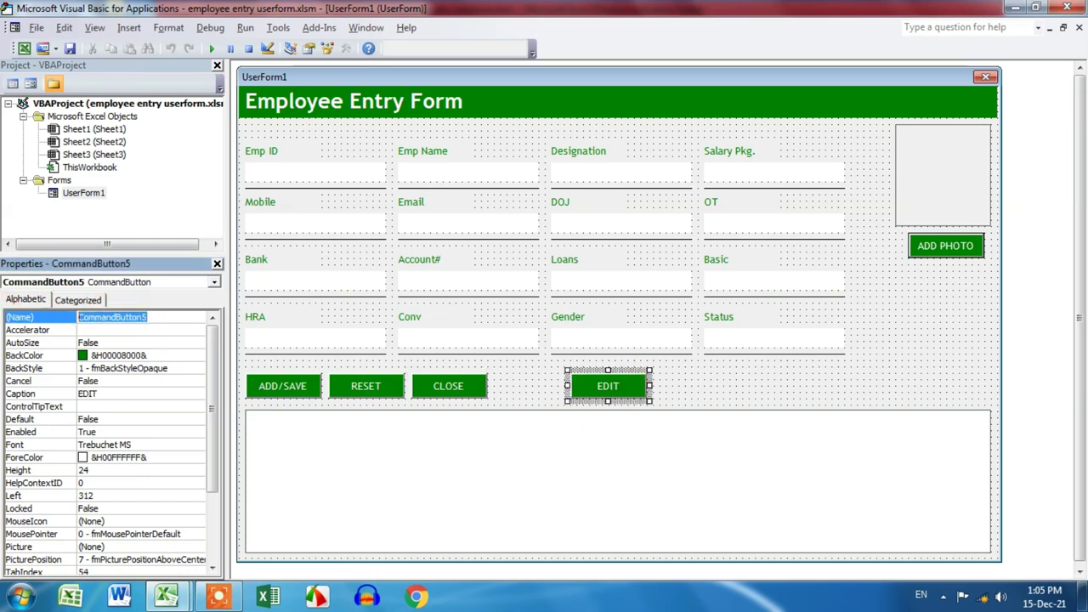
text(cmdEdit)
key(Return)
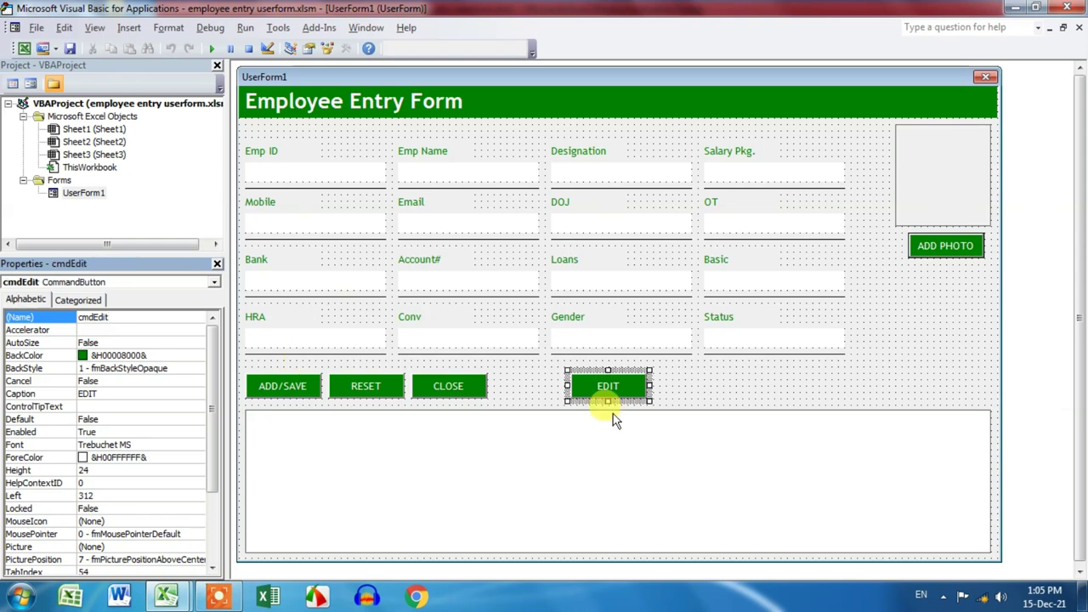
click(845, 369)
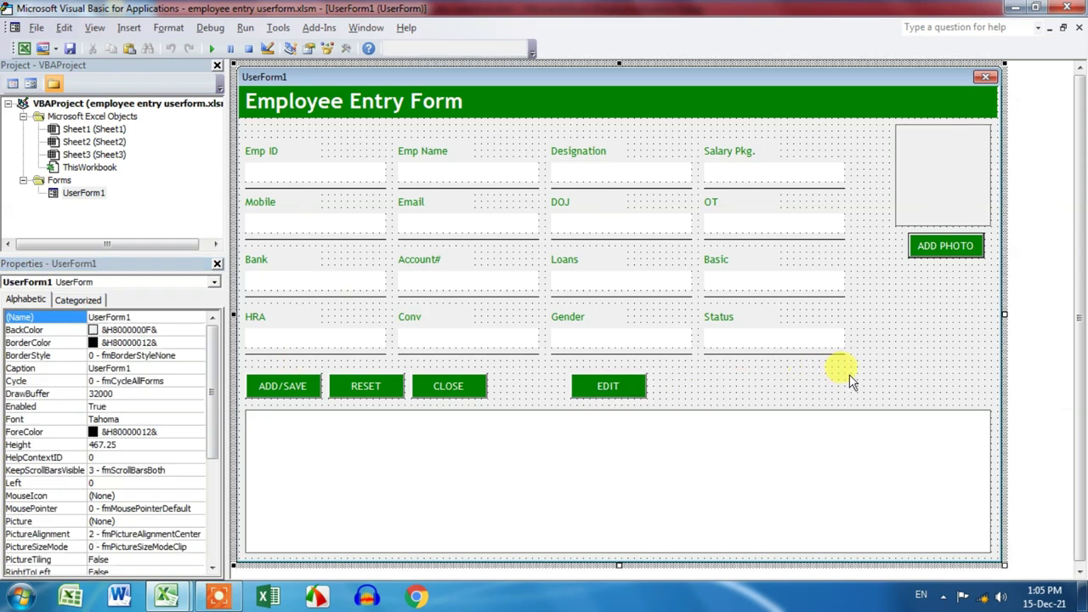
Delete the UserForm1 Caption value, then check the Emp ID and Status box names
double_click(132, 370)
key(BackSpace)
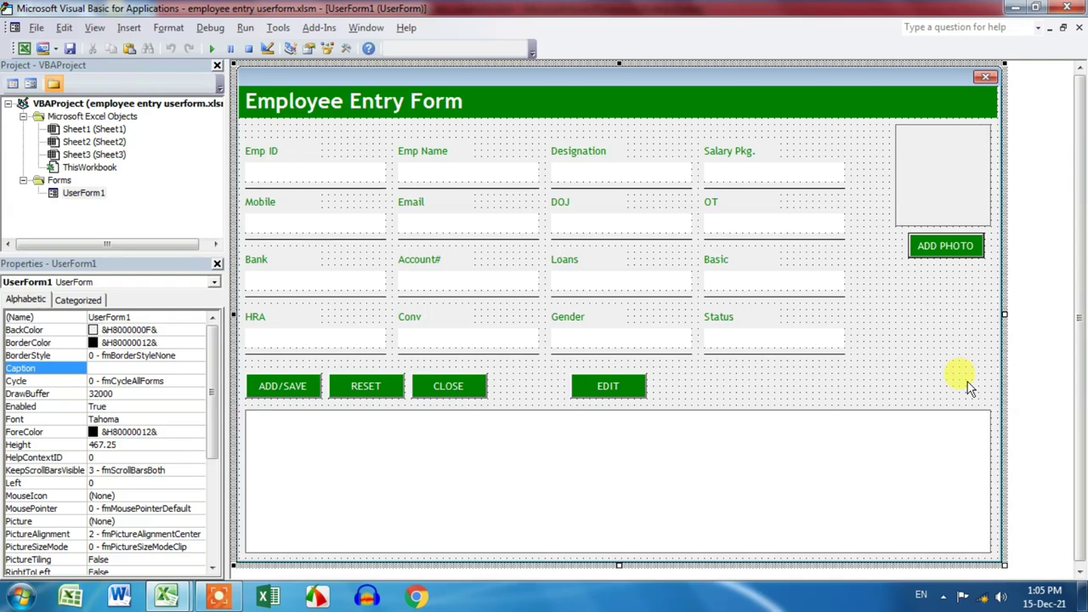
click(353, 172)
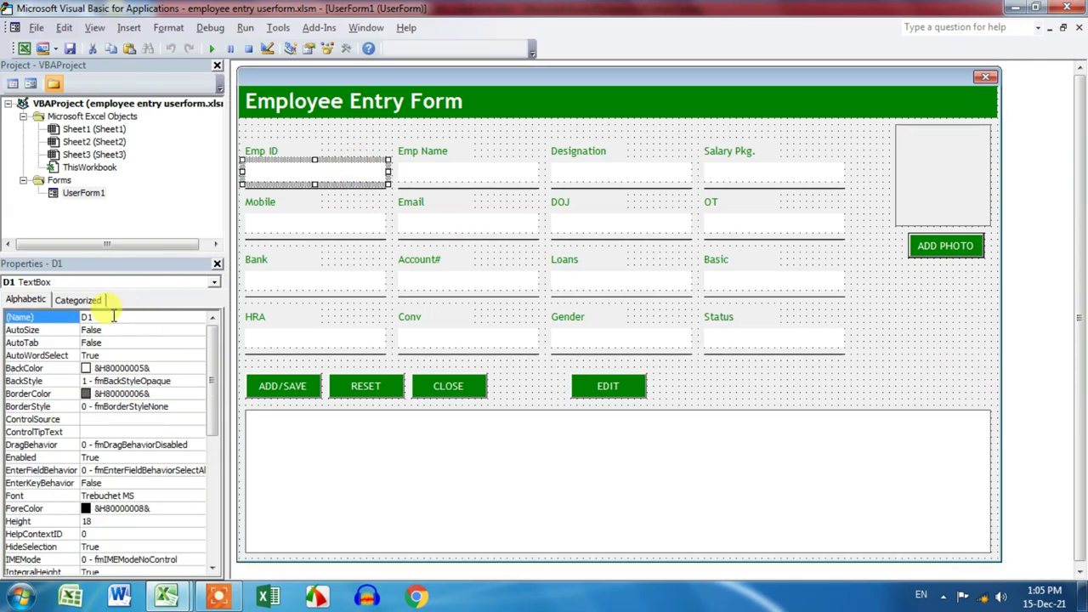
click(799, 340)
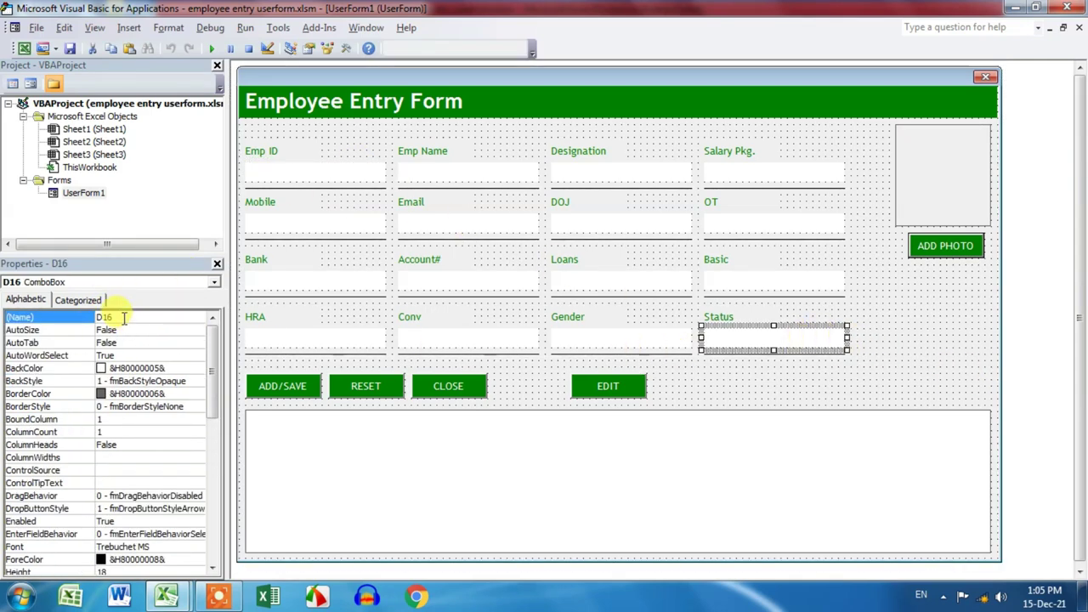
click(801, 380)
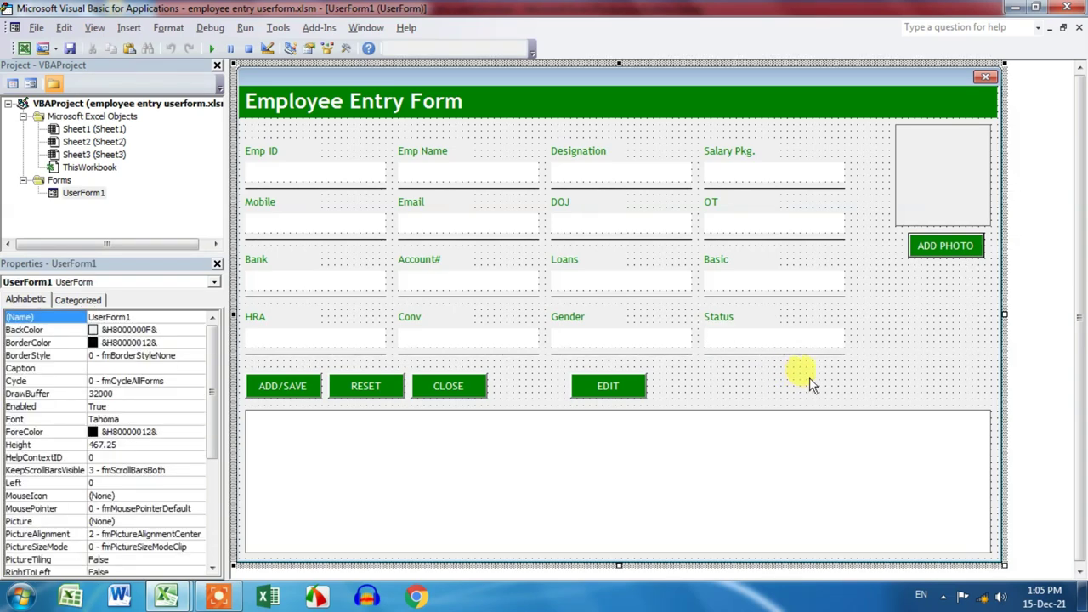
Add an empty UserForm_Initialize procedure and delete the UserForm_Click stub
double_click(864, 378)
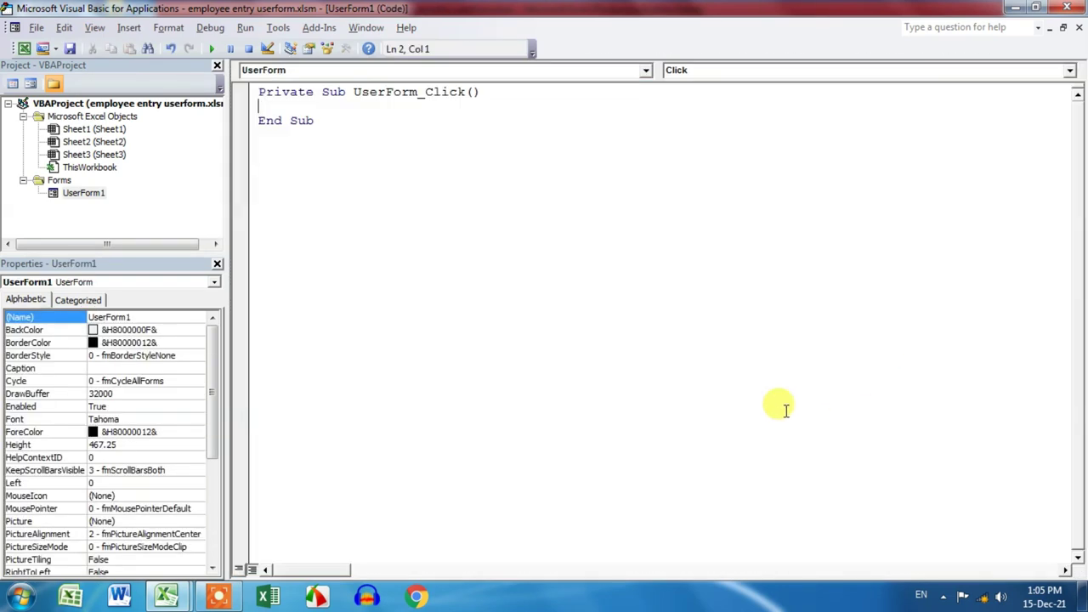
drag(258, 92, 351, 123)
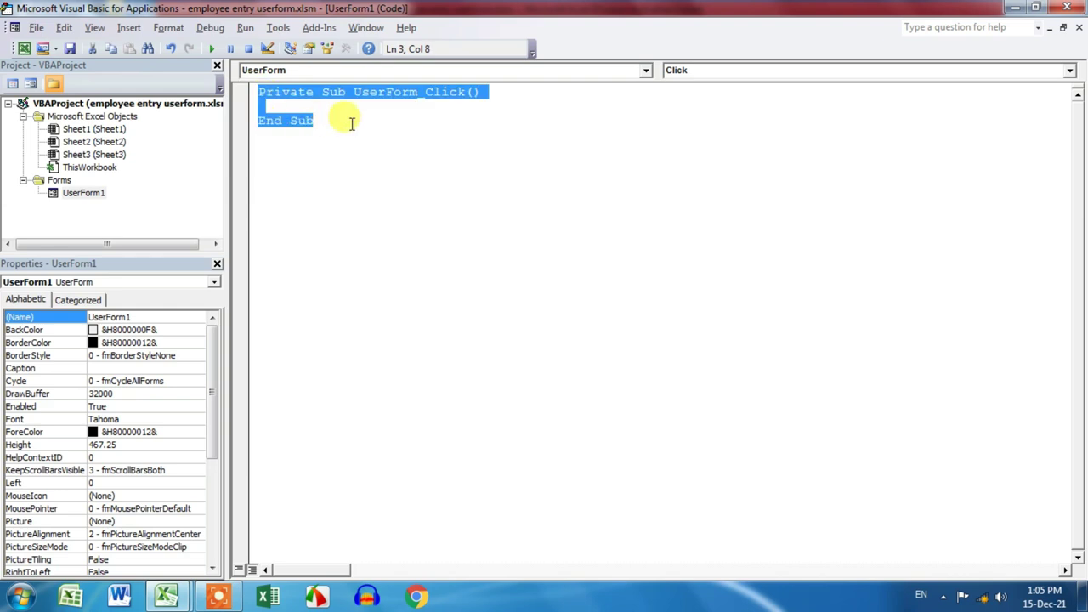
click(267, 93)
click(330, 92)
click(393, 92)
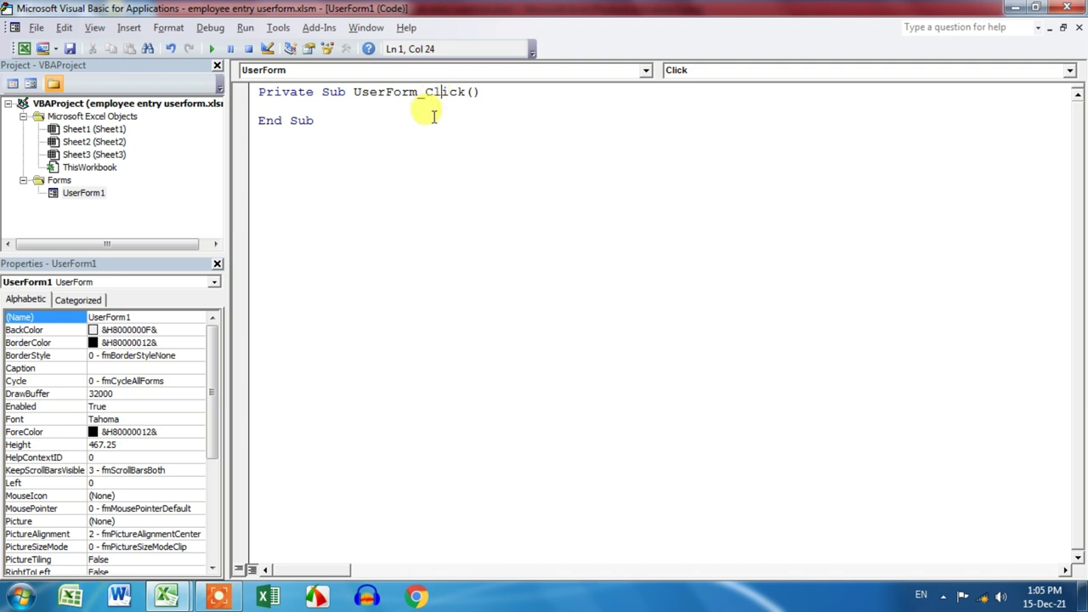
click(344, 107)
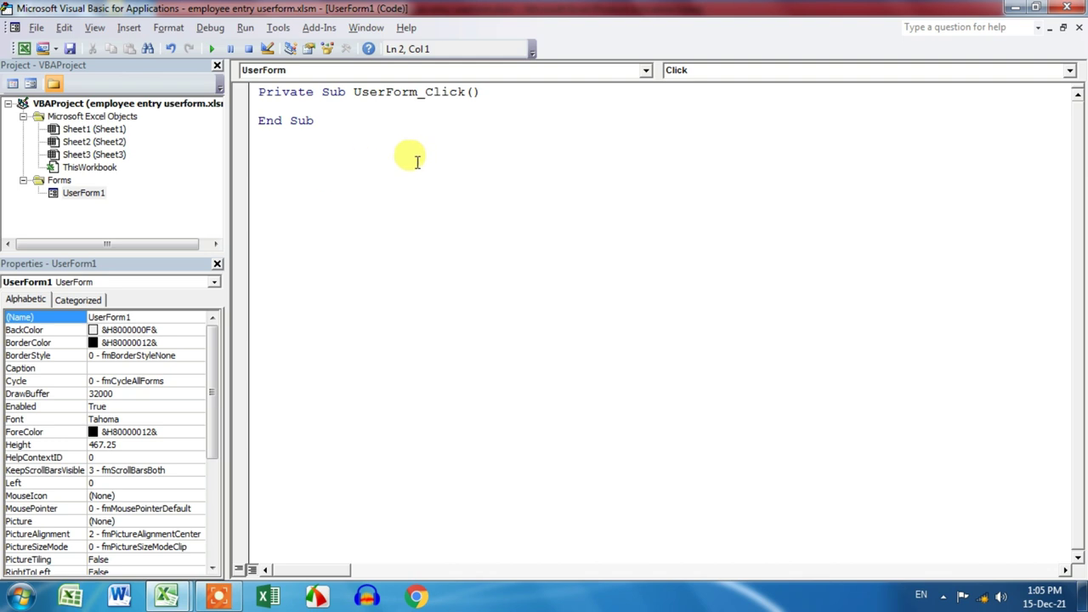
click(754, 73)
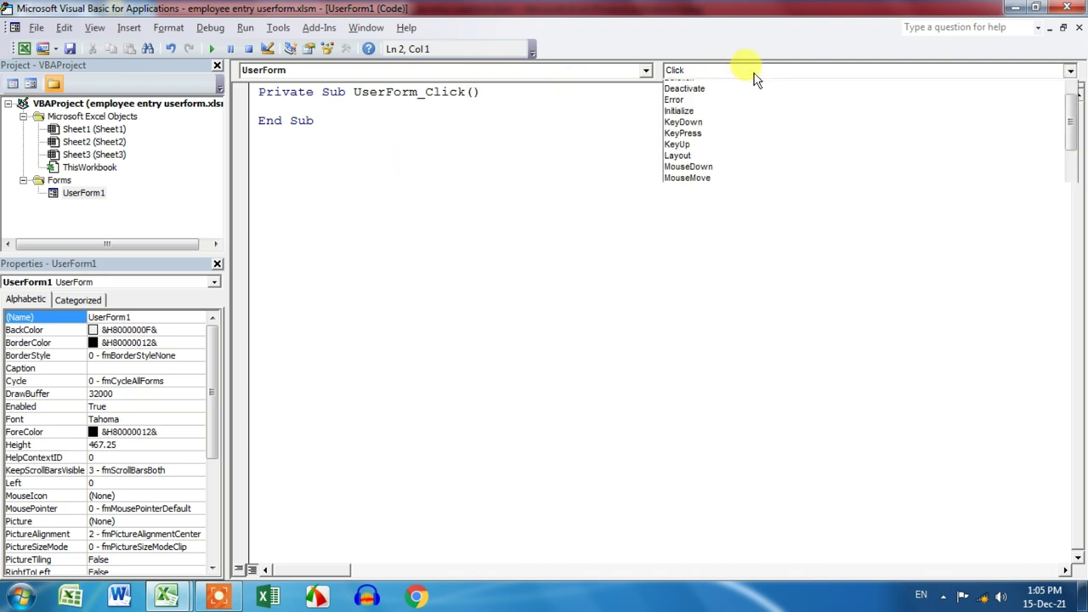
click(716, 131)
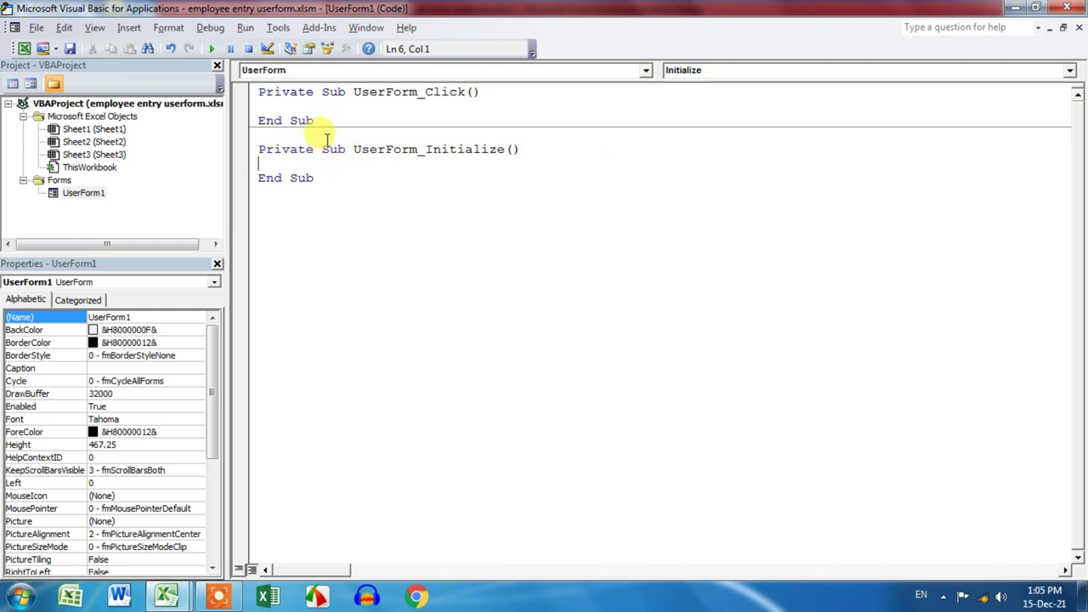
drag(315, 122, 262, 91)
key(Delete)
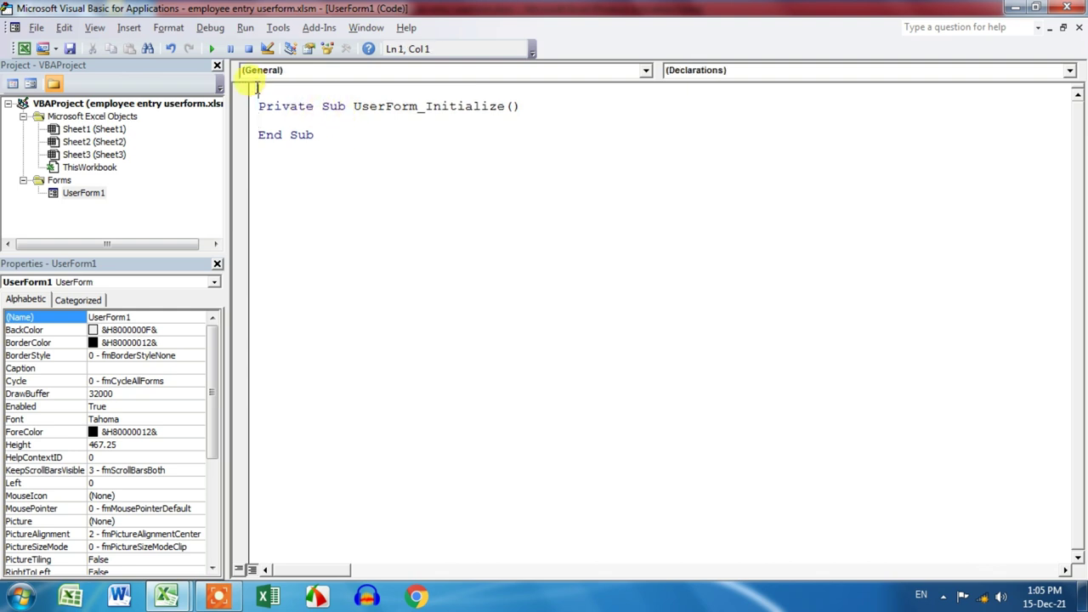
key(Return)
key(Return)
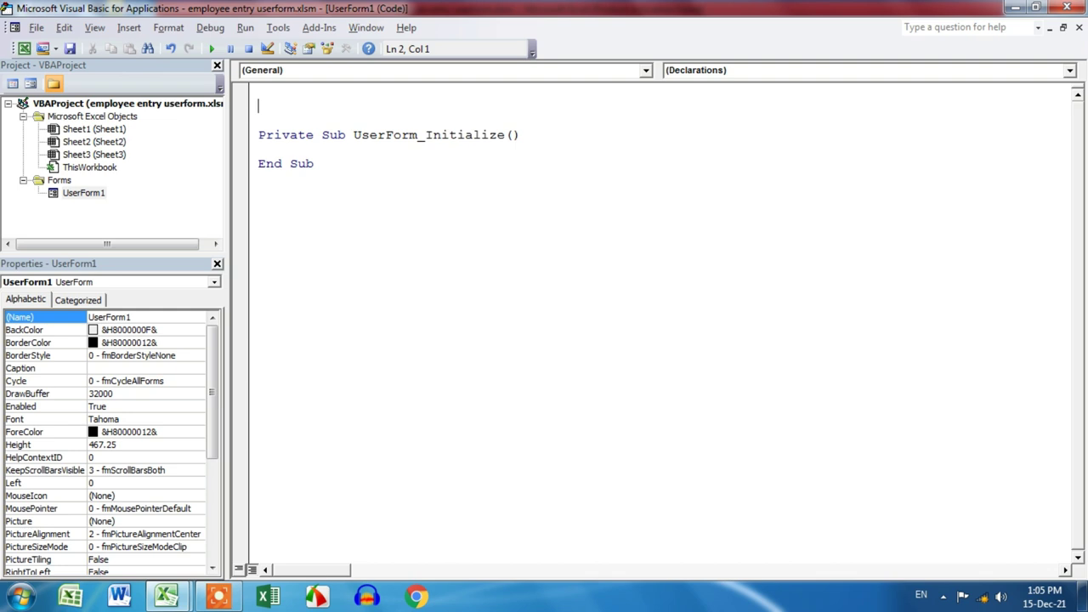
Back in the form design, check the names of the Designation, Gender and Status boxes
double_click(97, 193)
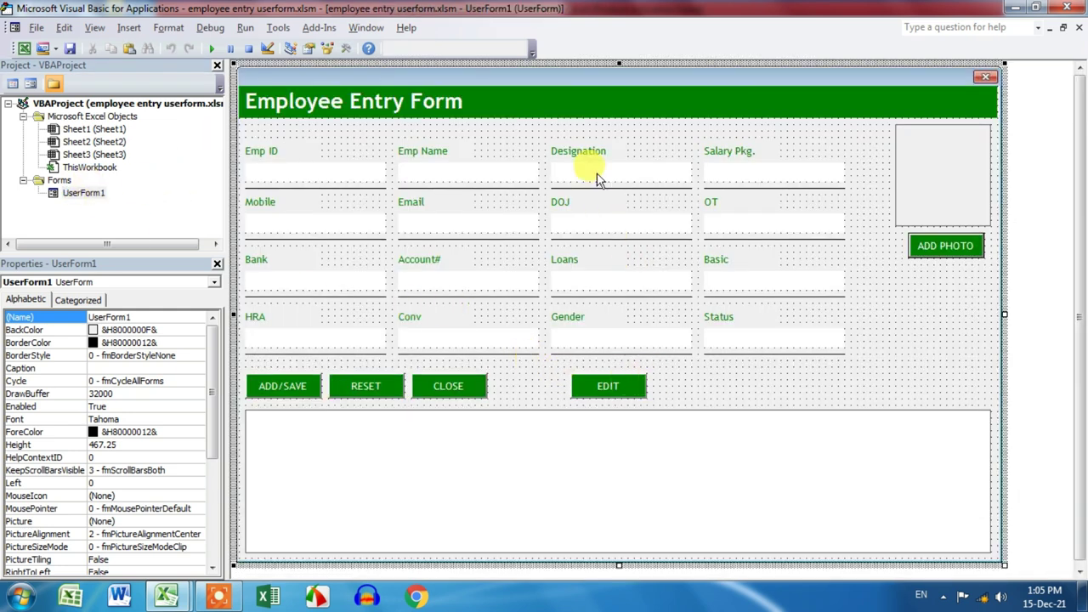
click(598, 179)
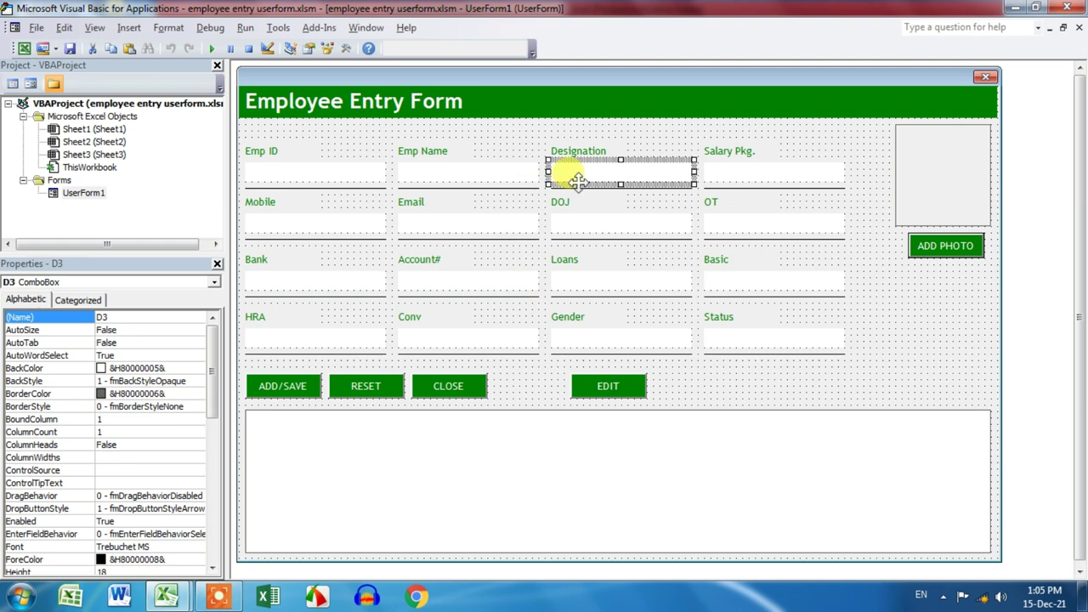
click(599, 340)
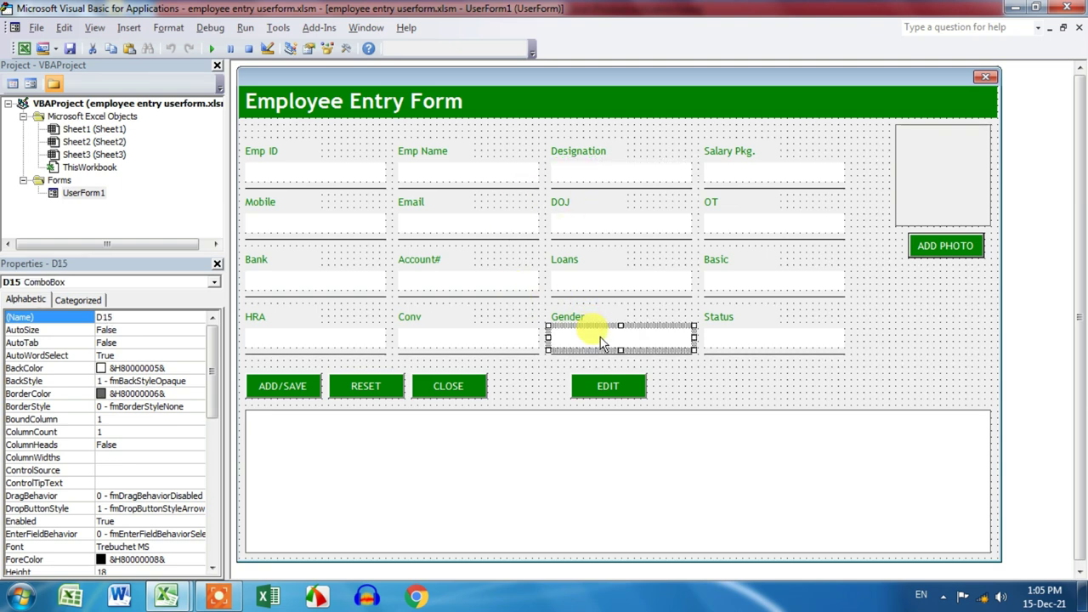
click(748, 346)
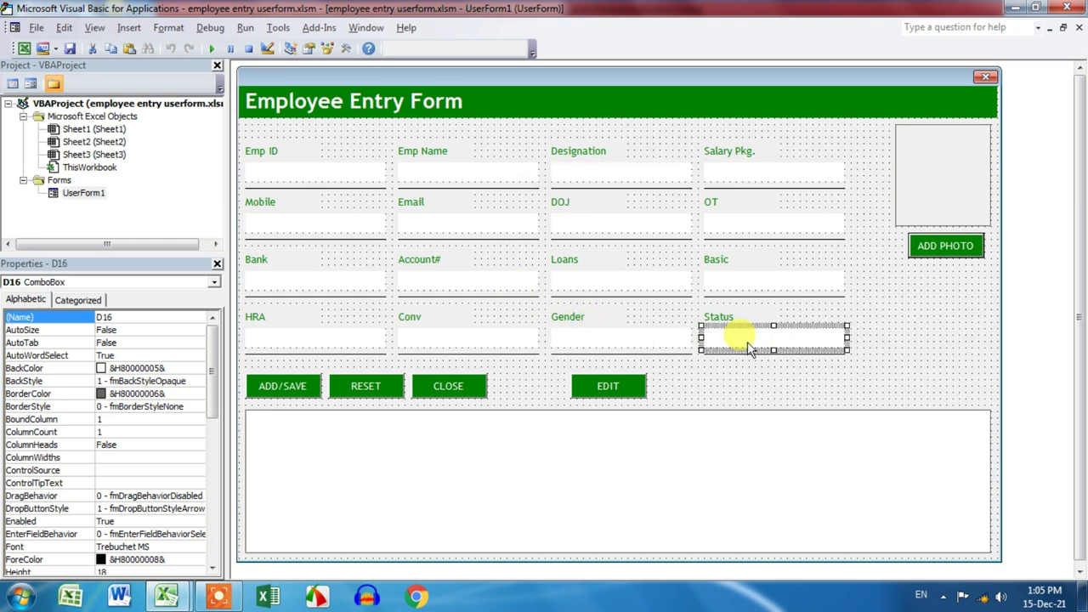
click(605, 170)
click(879, 395)
In UserForm_Initialize, add D3.List = Array("Manager", "Driver", "Steno", "Accountant") for the Designation box
key(F7)
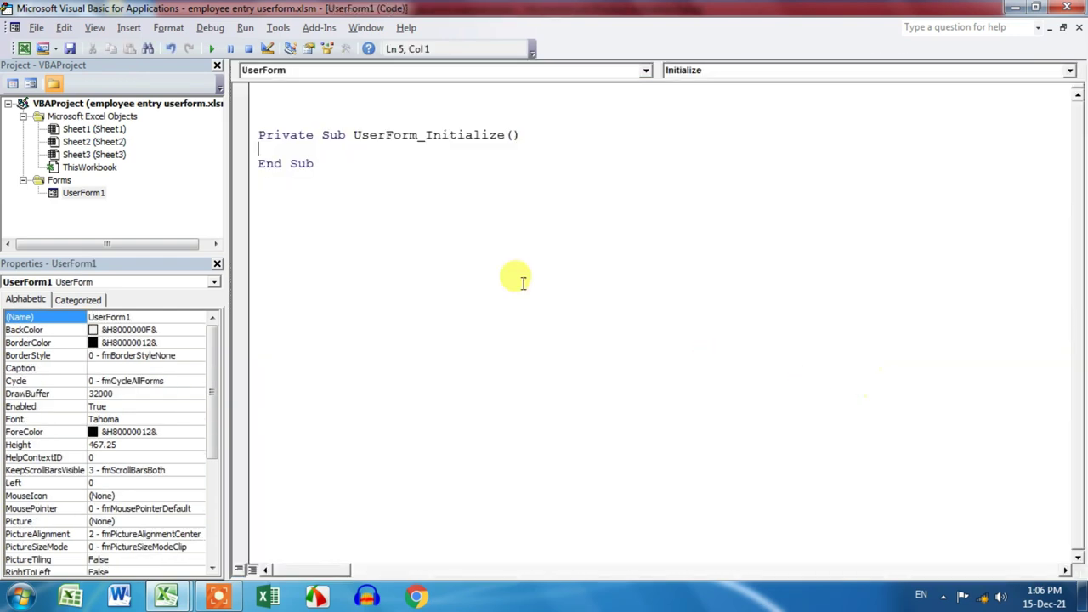
text(d)
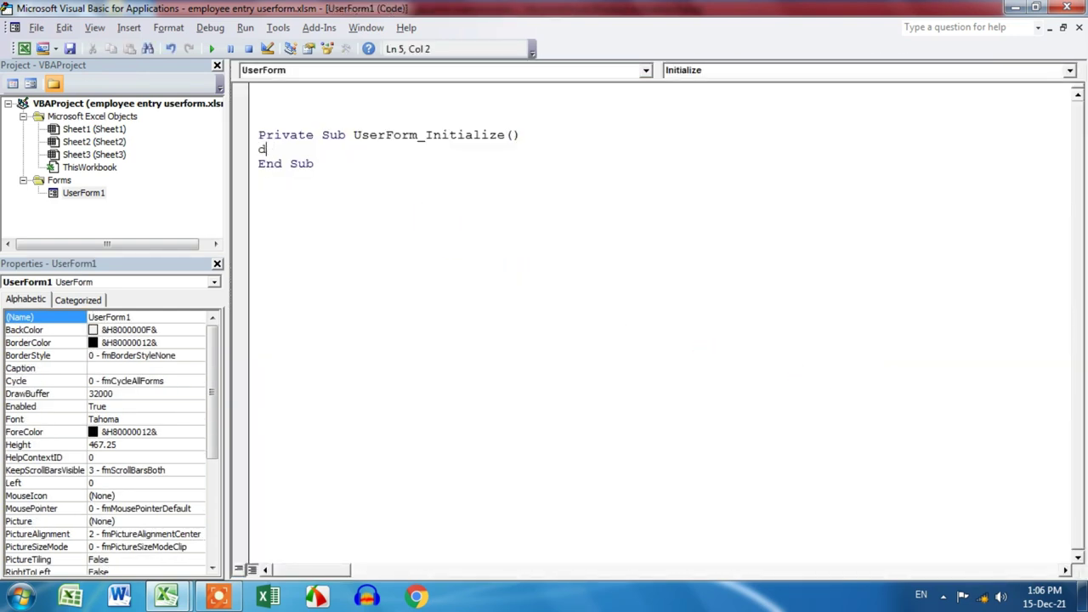
text(e.li)
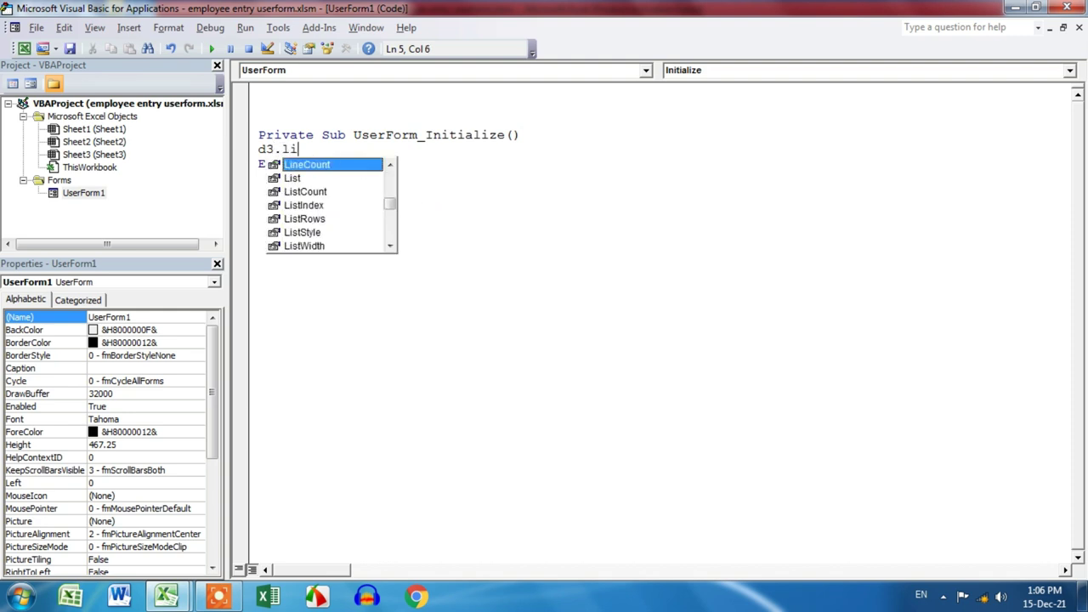
text(st=ar)
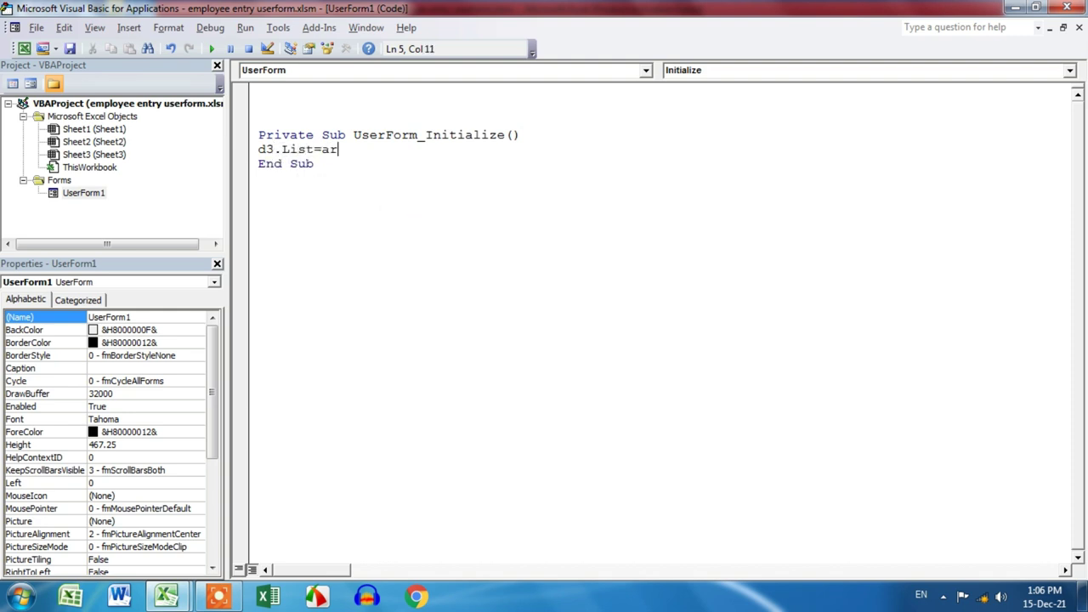
text(("Manager)
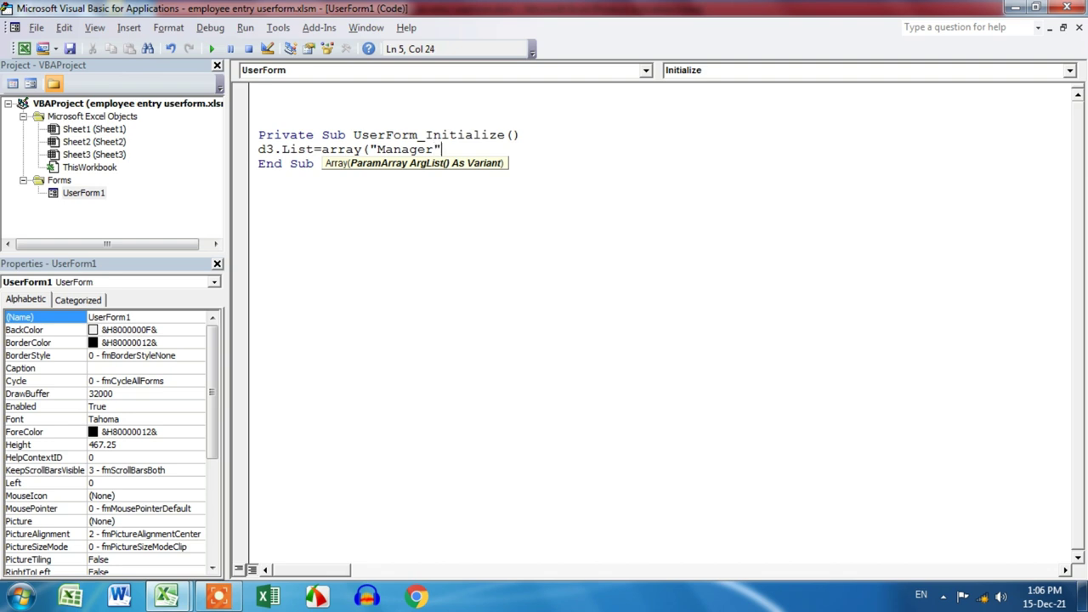
text(,"Driver)
text(","Steno)
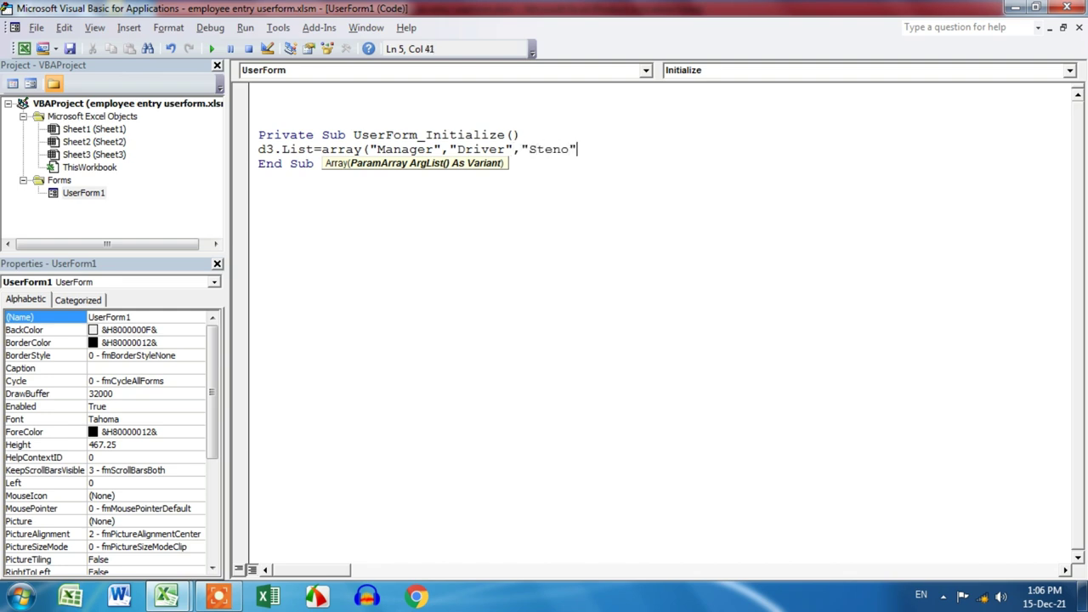
text(,")
text())
key(Return)
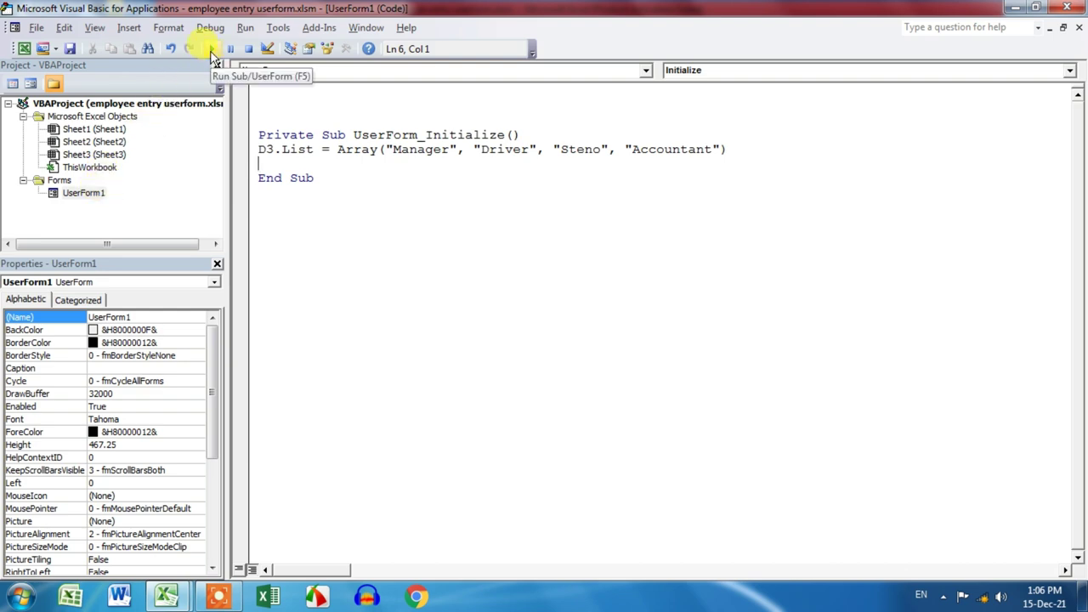
Run the form, pick Driver then Steno from the Designation list, and close the form
double_click(92, 193)
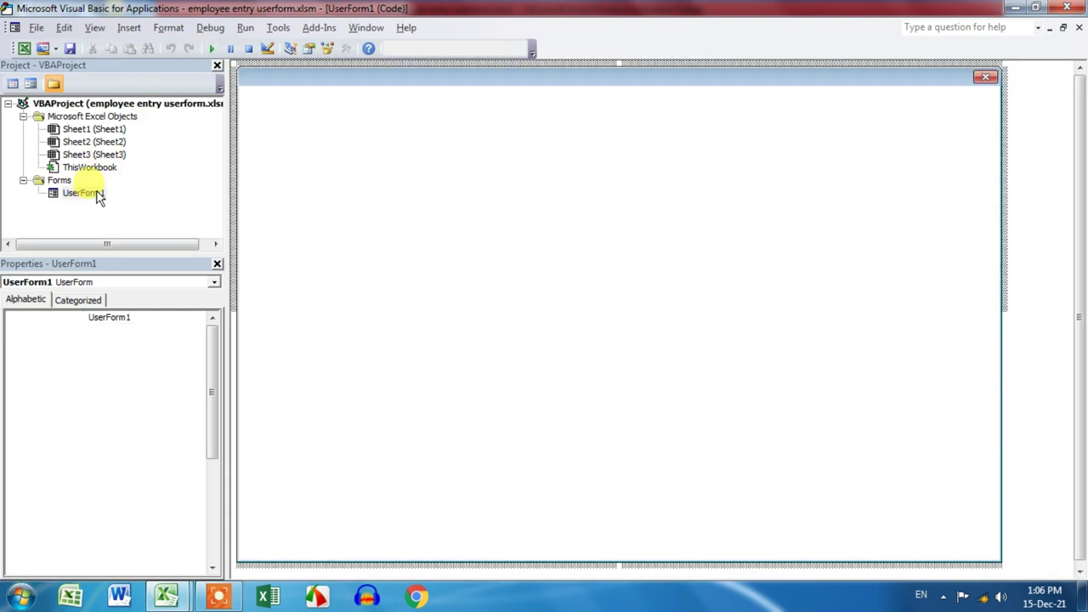
click(211, 48)
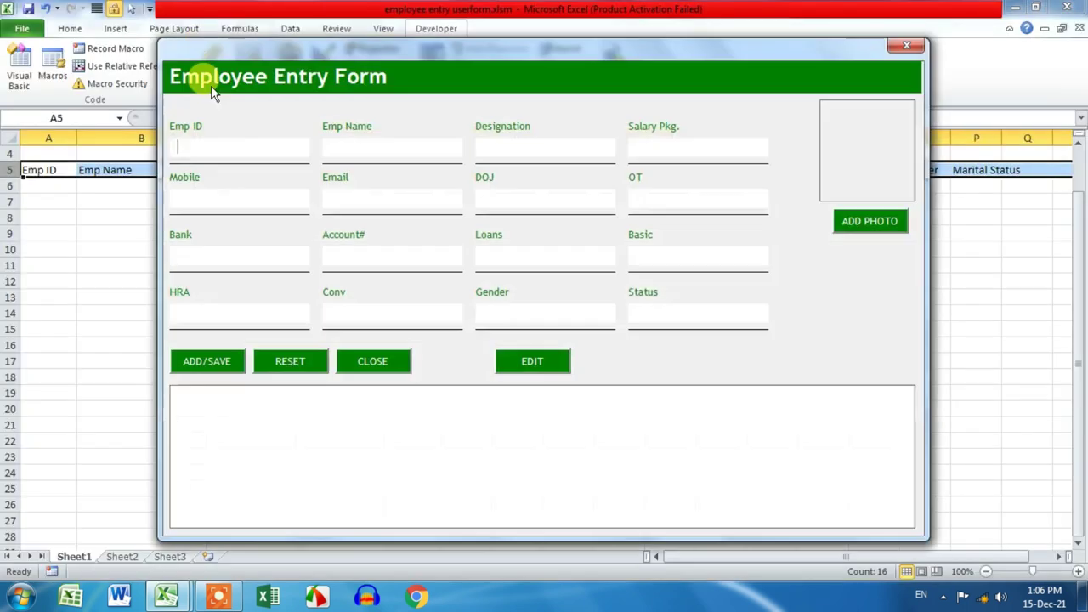
click(529, 147)
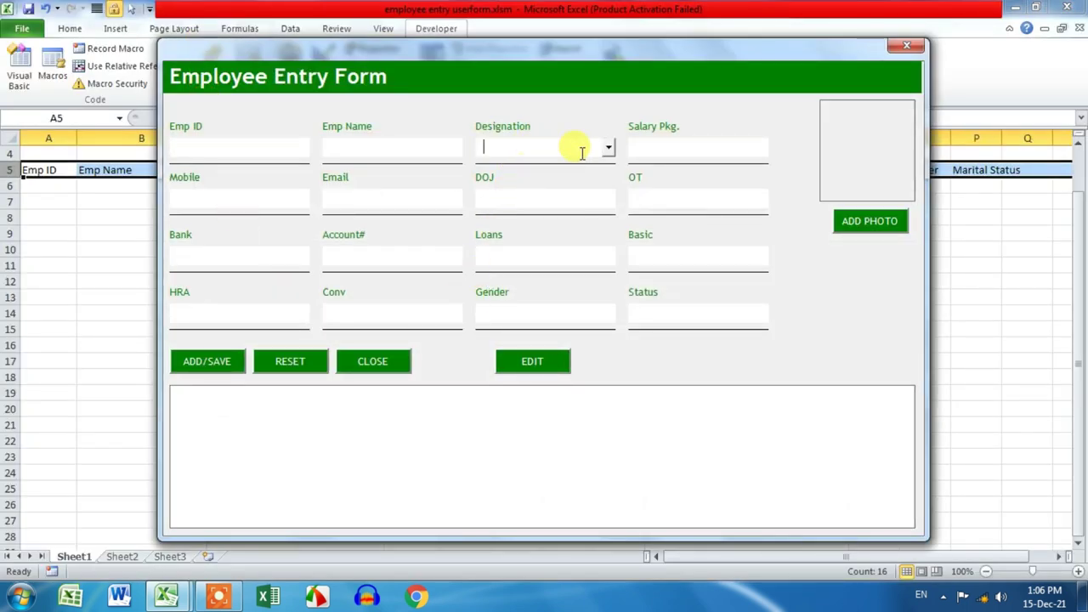
click(609, 149)
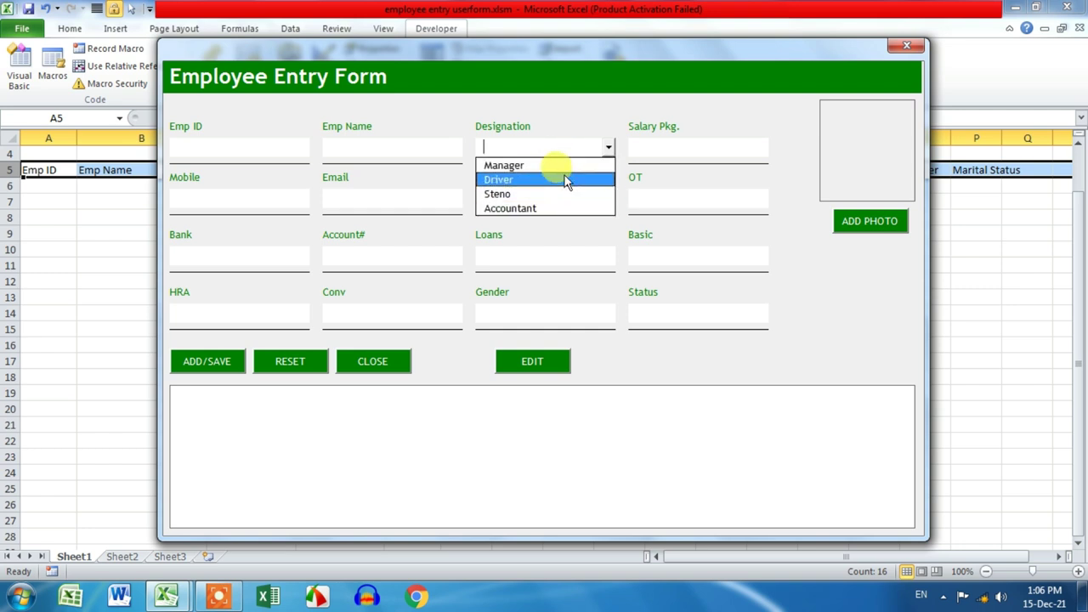
click(561, 179)
click(609, 148)
click(585, 194)
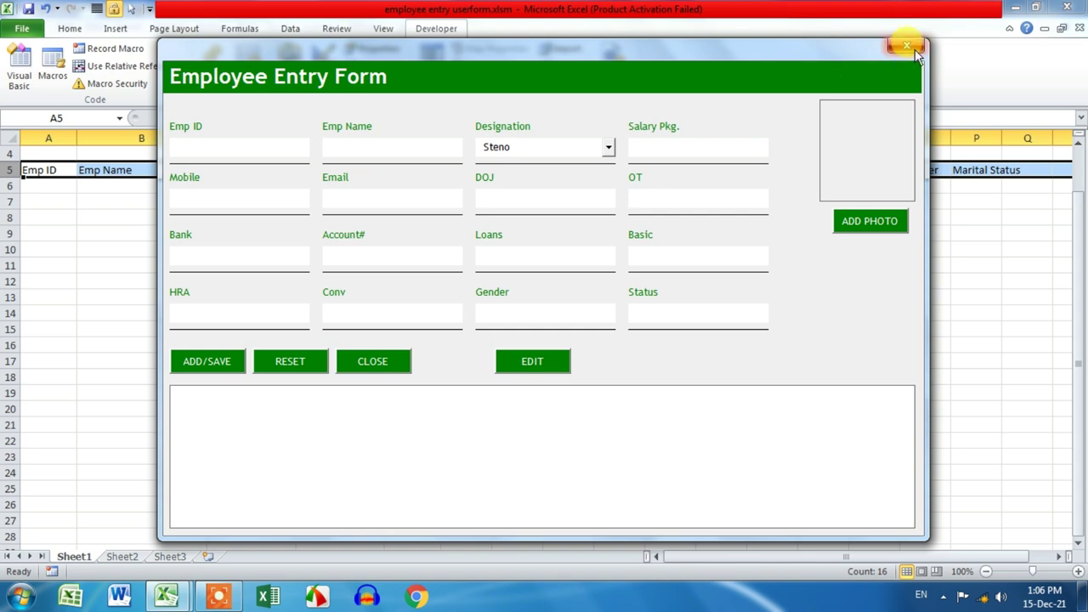
click(907, 46)
click(629, 223)
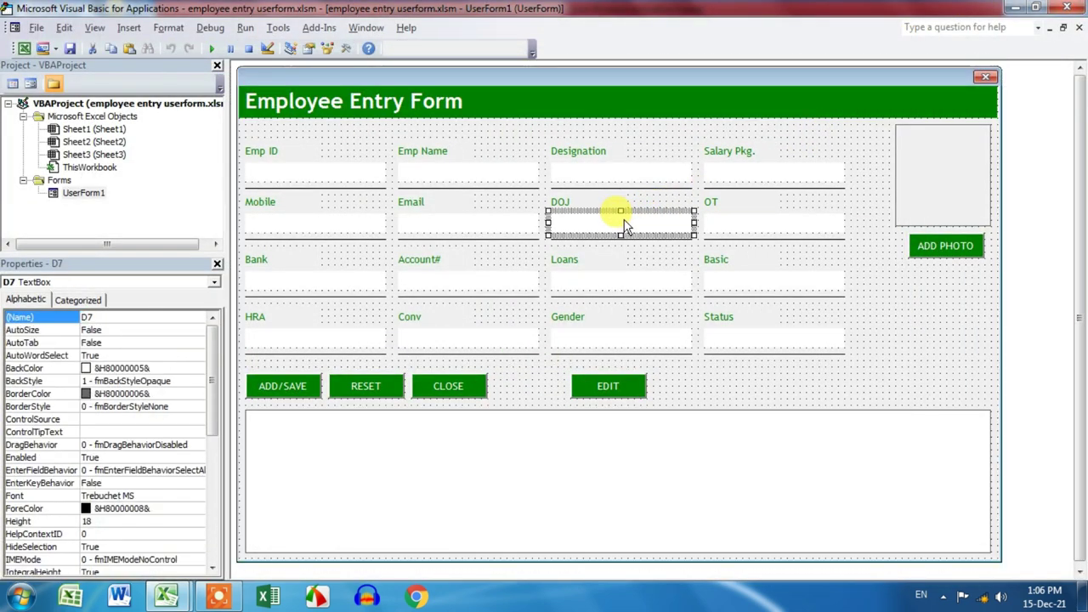
Confirm the OT box is D8, add D8.List = Array("Yes", "No") to UserForm_Initialize, and run it
click(727, 226)
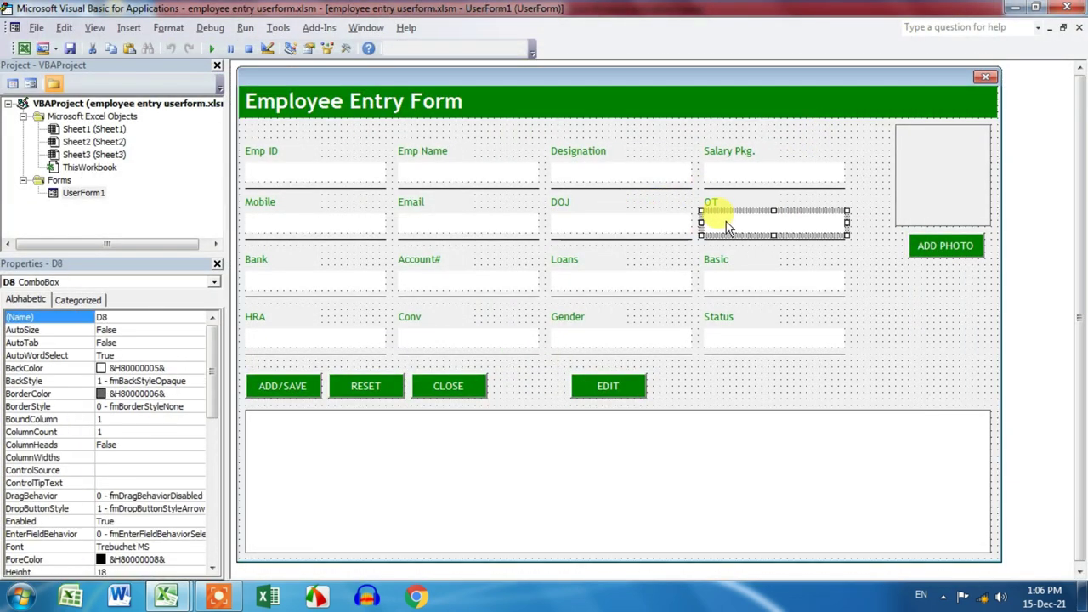
click(623, 287)
double_click(710, 384)
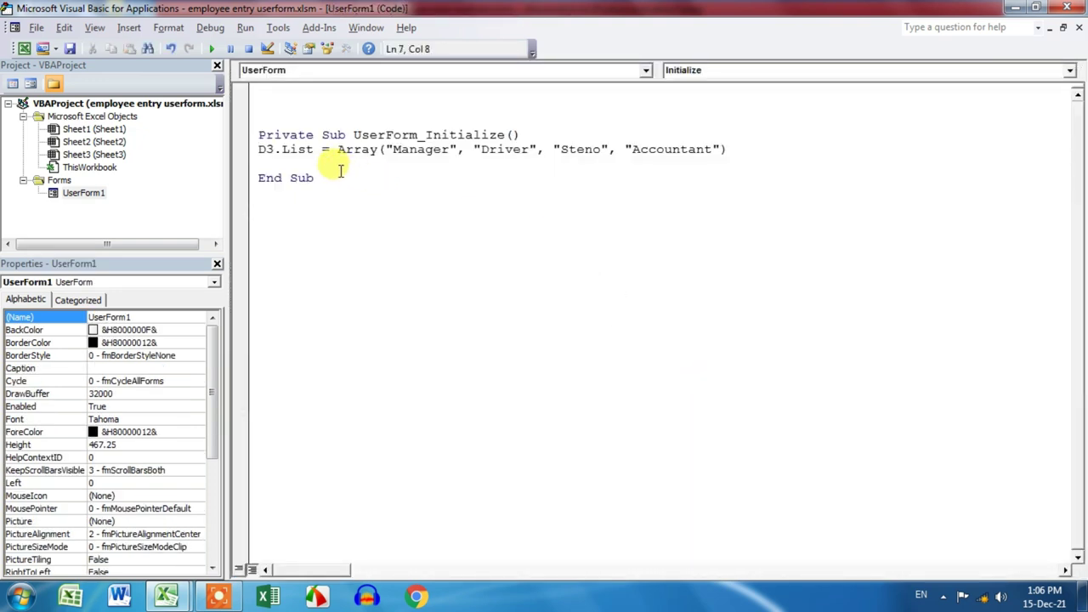
text(d8.)
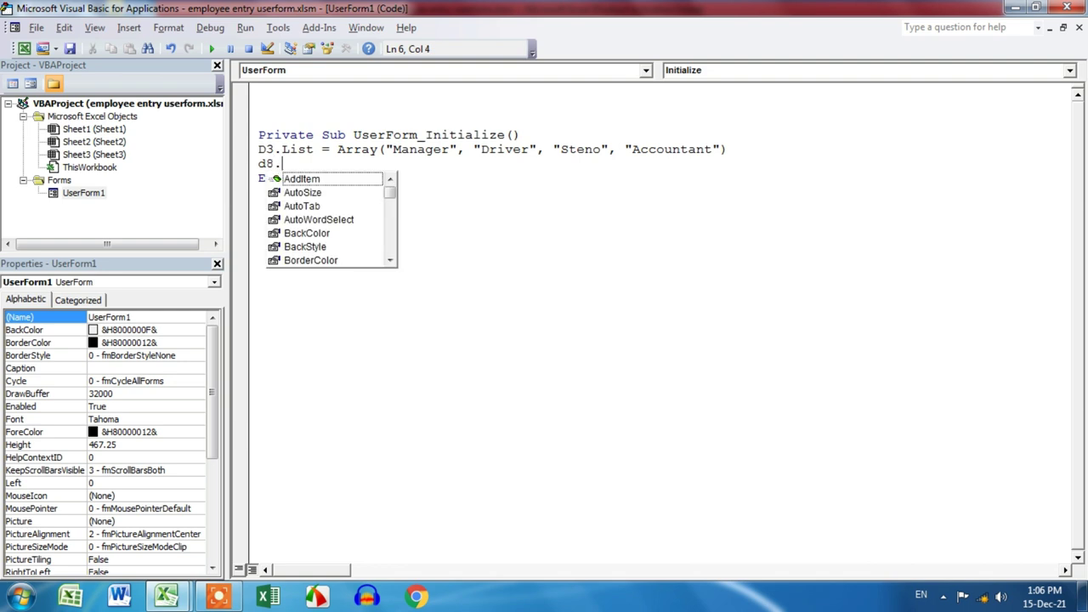
text(List=ar)
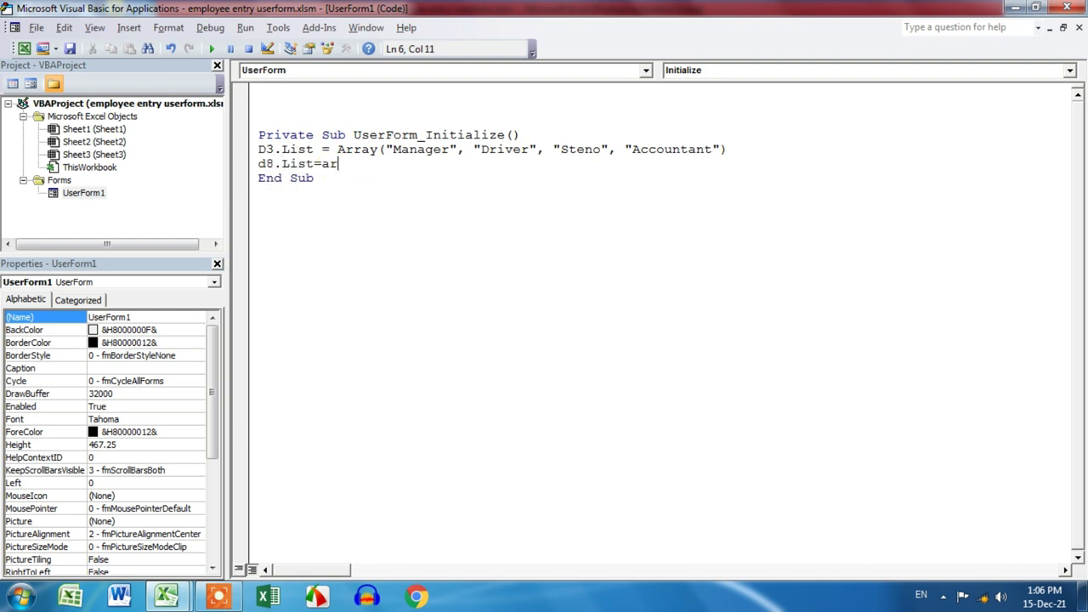
text(("Yes)
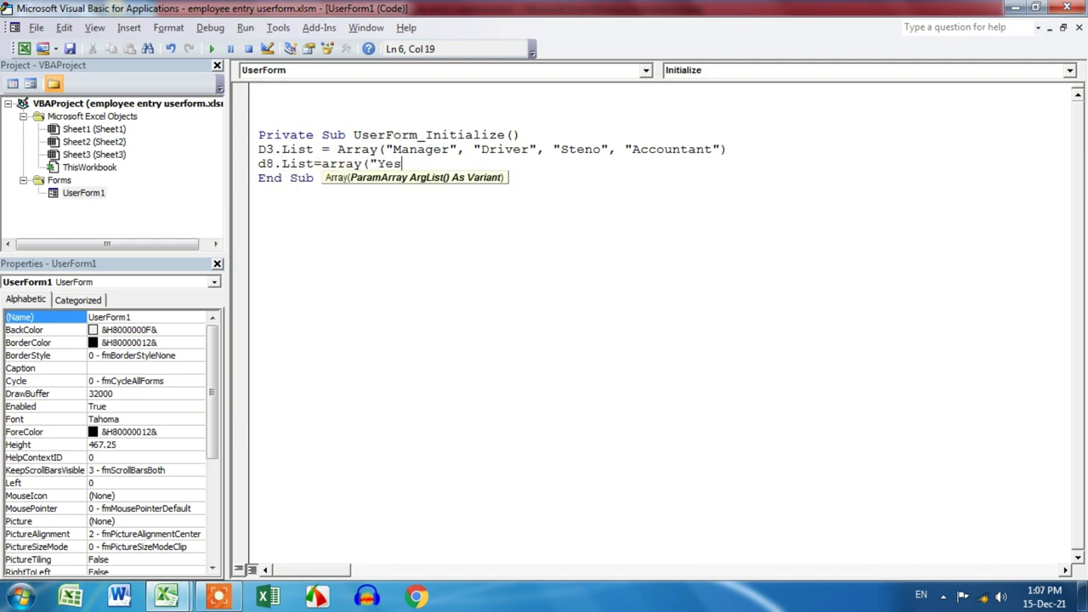
text(,"N)
text("))
key(Up)
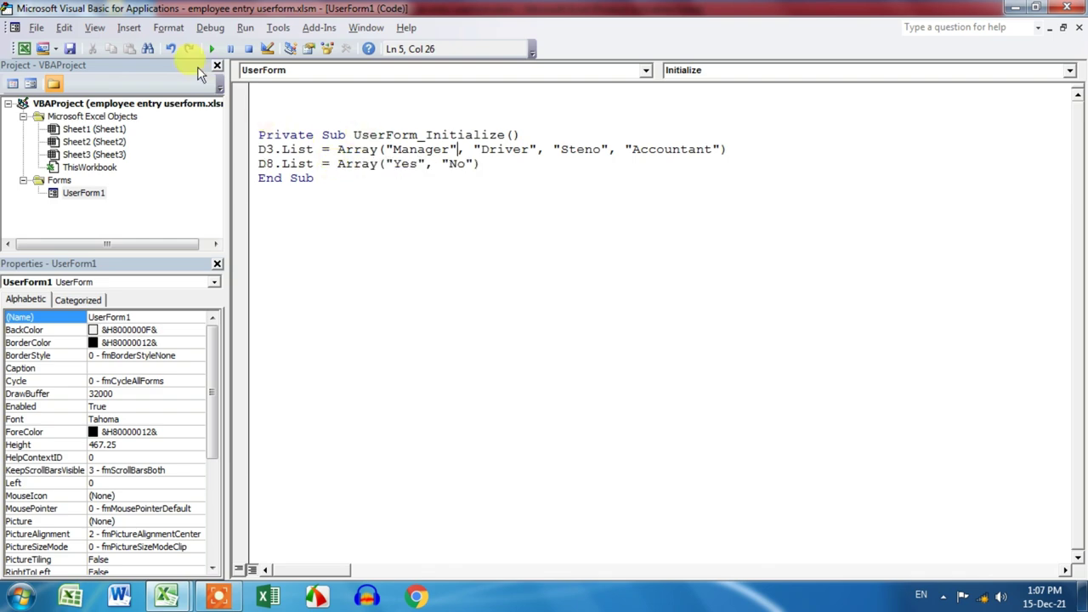
click(211, 49)
Verify the OT list shows Yes and No and the Loans list is empty, then close the form
click(664, 199)
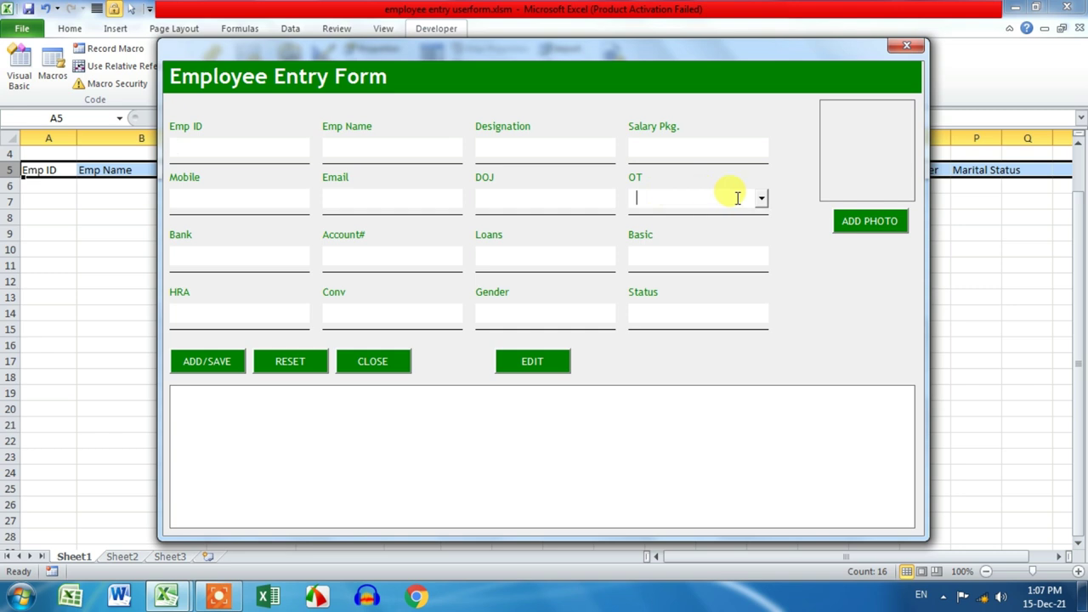
click(762, 199)
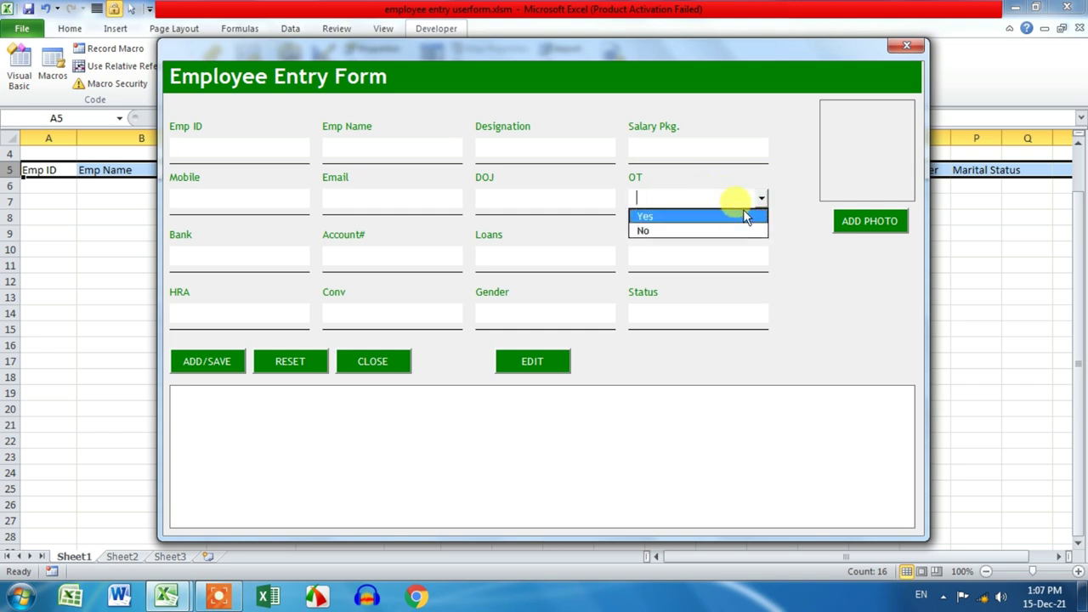
click(729, 196)
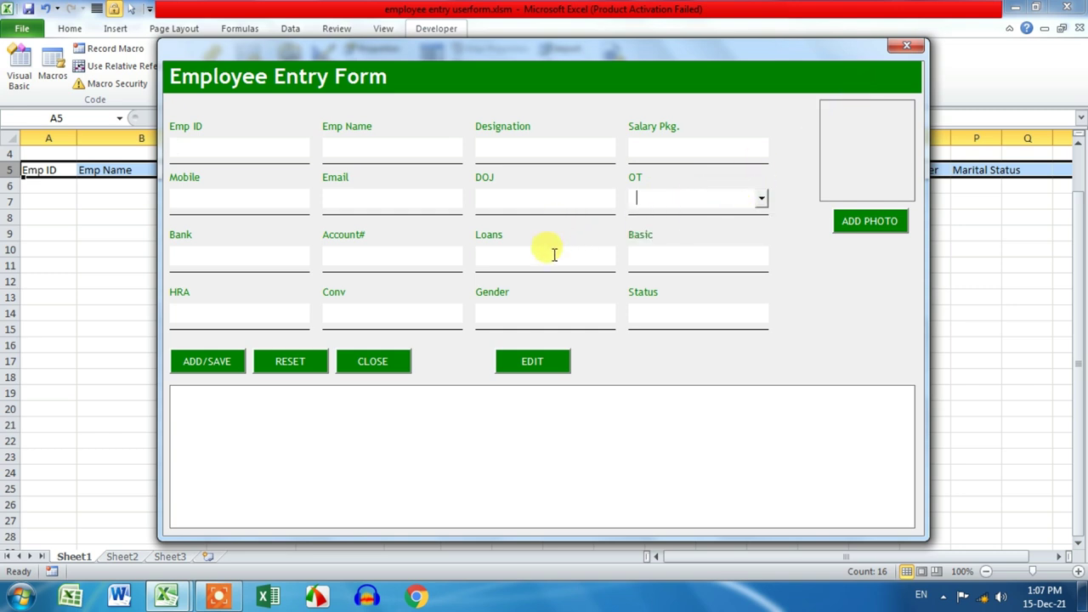
click(553, 254)
click(602, 258)
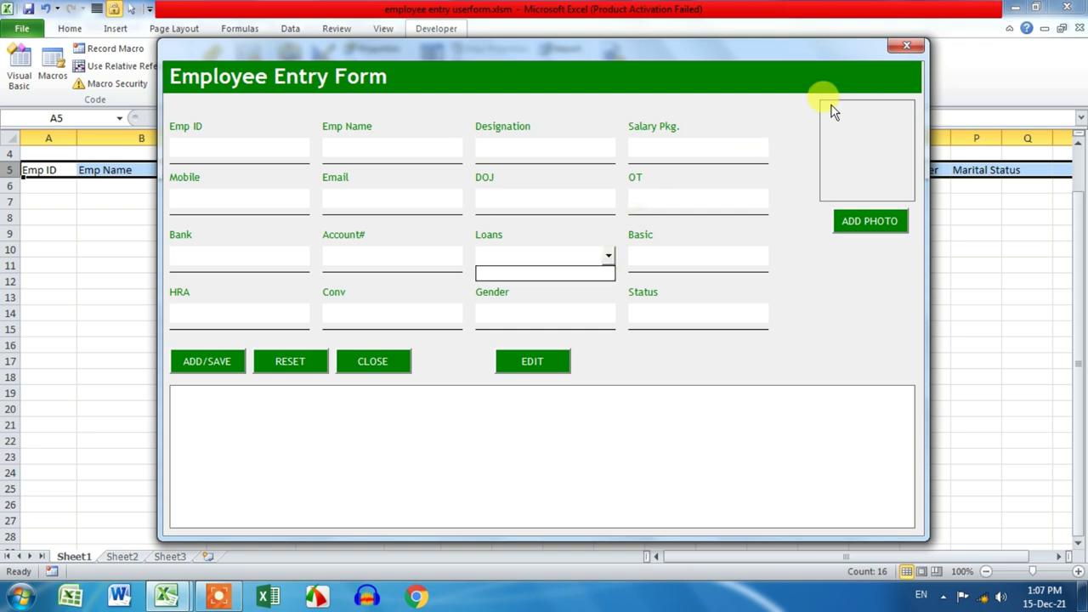
click(897, 44)
click(623, 292)
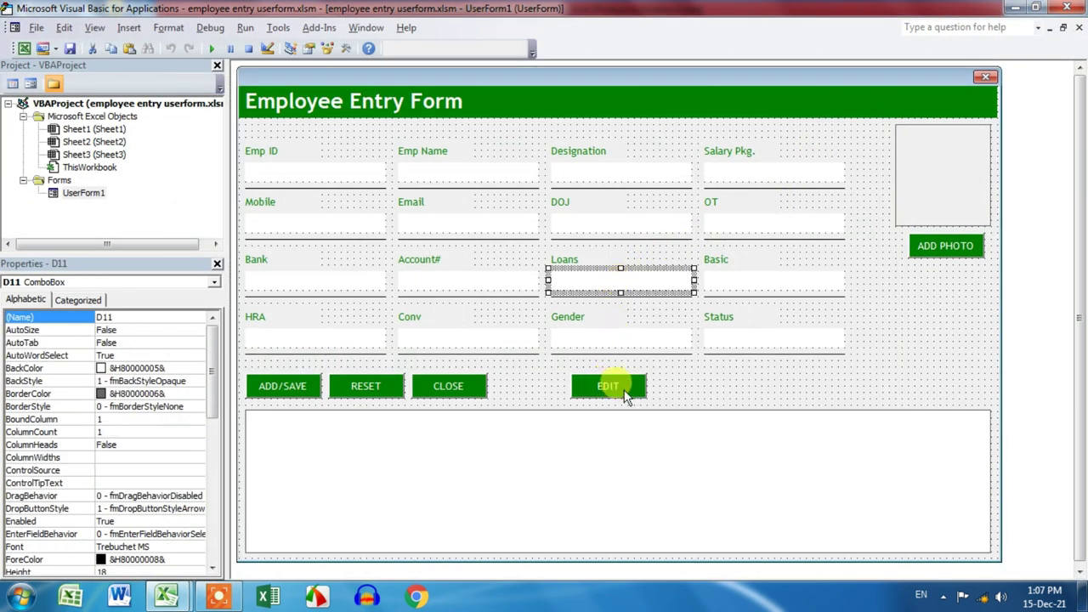
Duplicate the OT Yes/No list line and rename the copy to D11 for the Loans box
click(680, 392)
key(F7)
drag(258, 163, 480, 163)
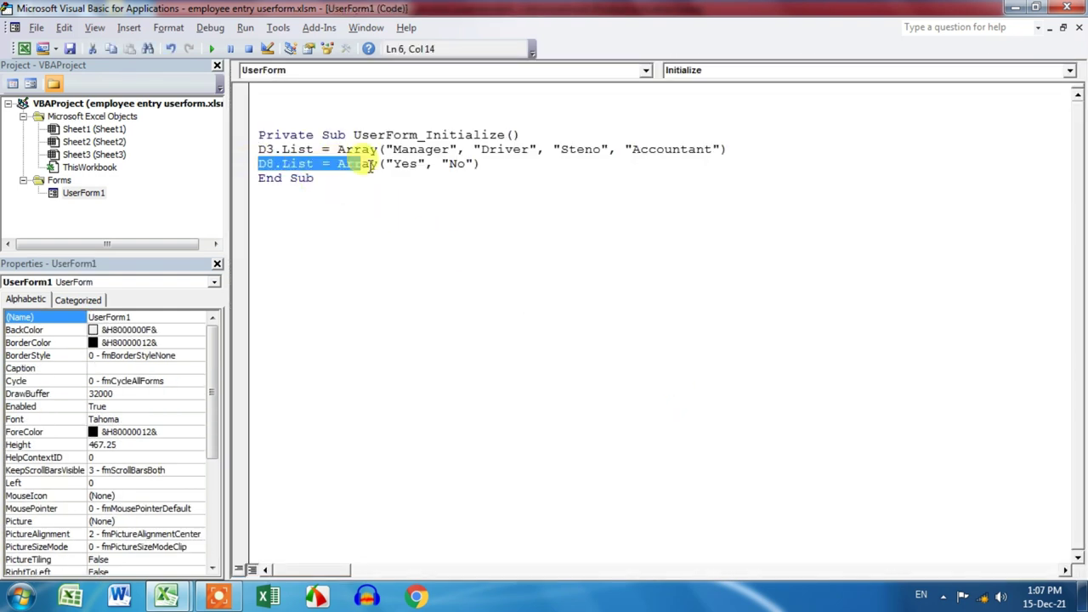
click(113, 49)
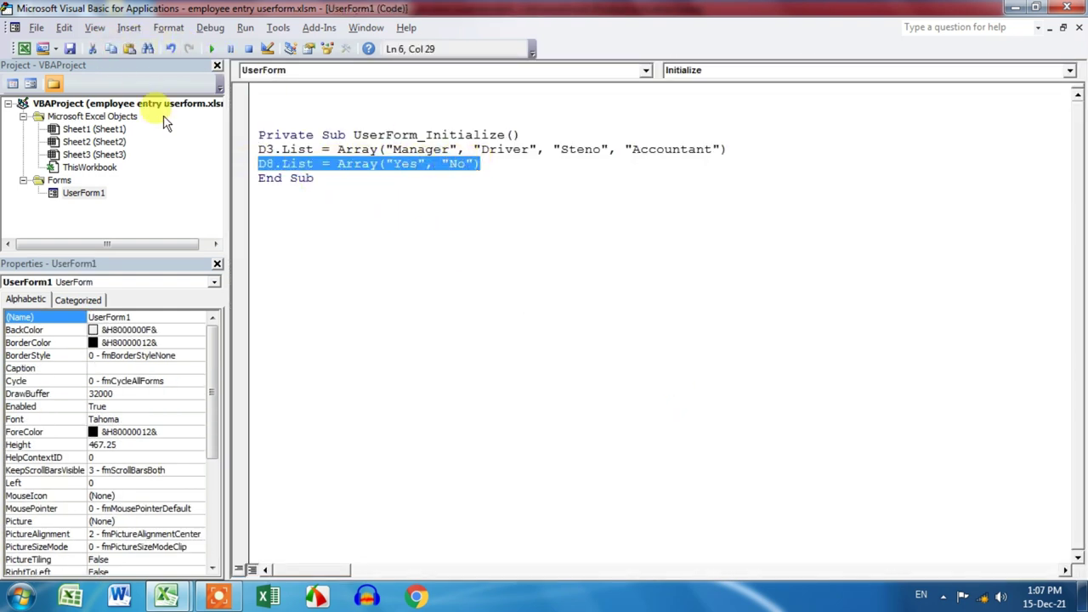
click(259, 177)
key(Return)
key(Up)
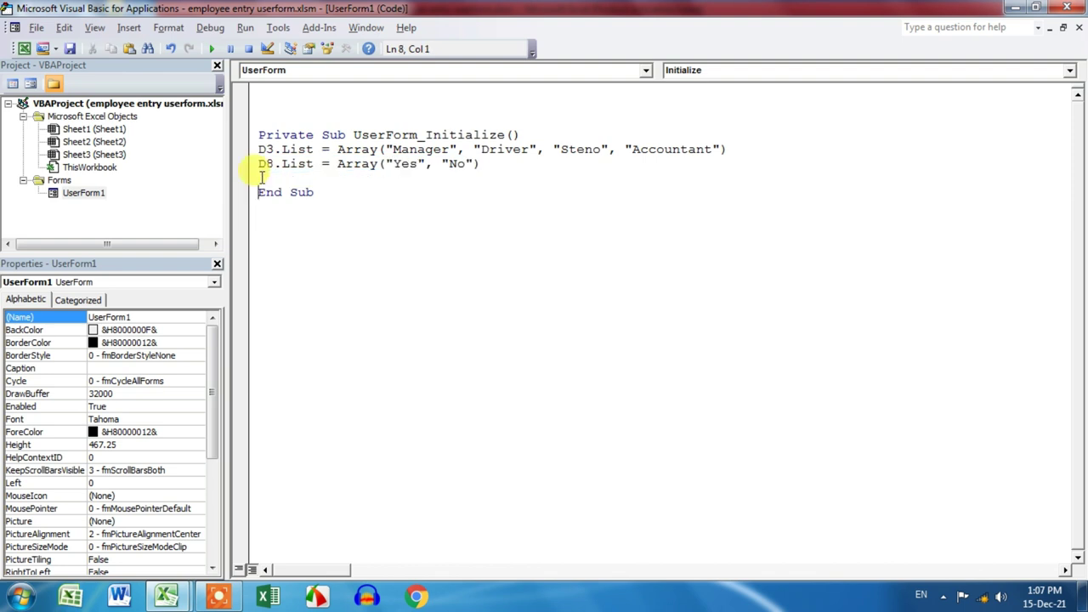
click(129, 48)
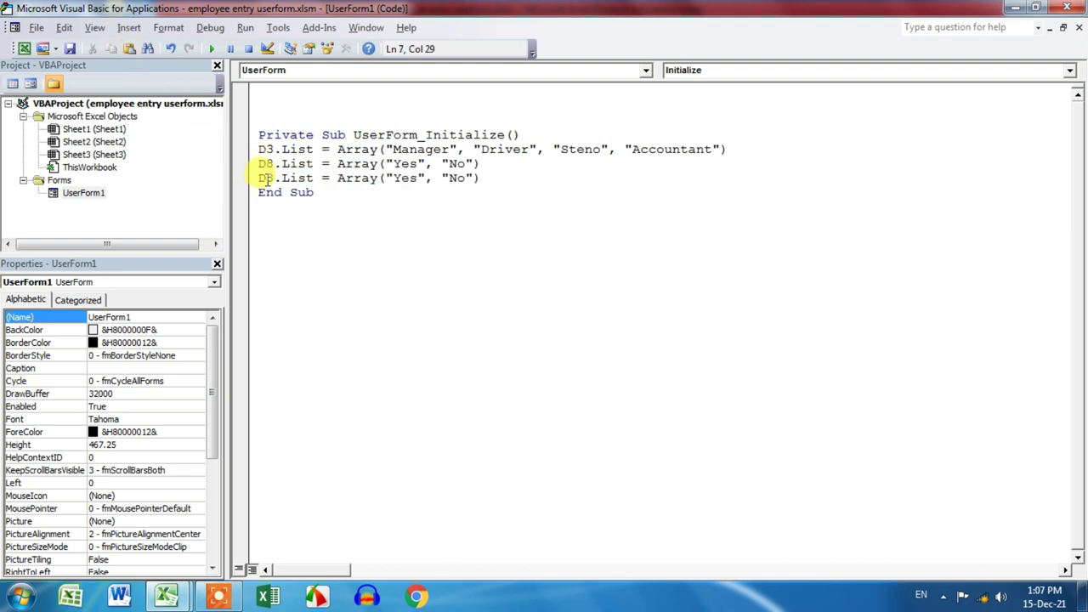
text(D11)
Check the names of the Loans and Gender boxes in the form designer
double_click(83, 192)
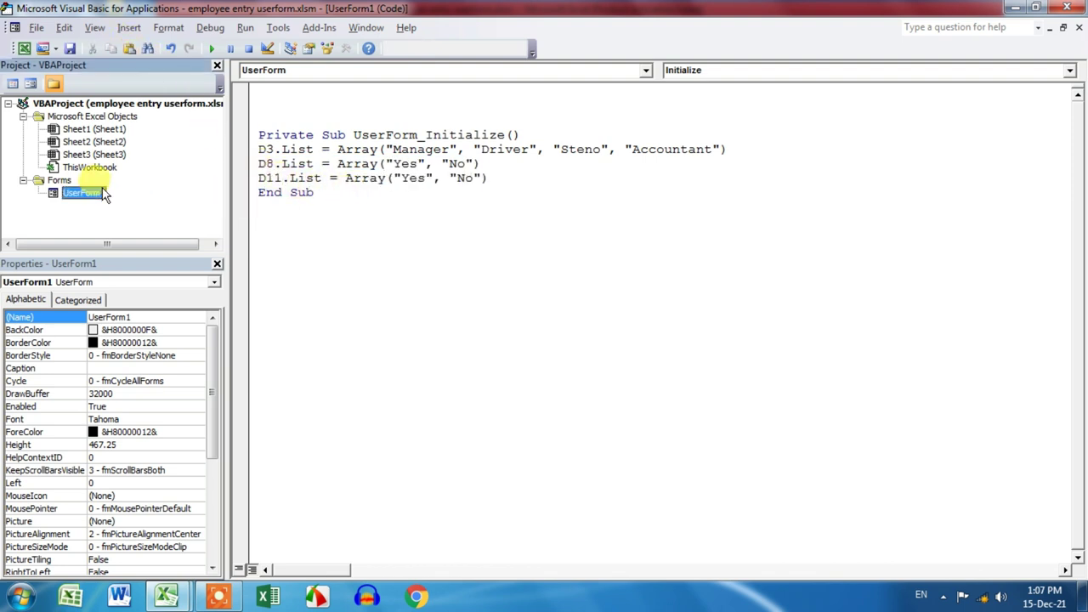
click(585, 276)
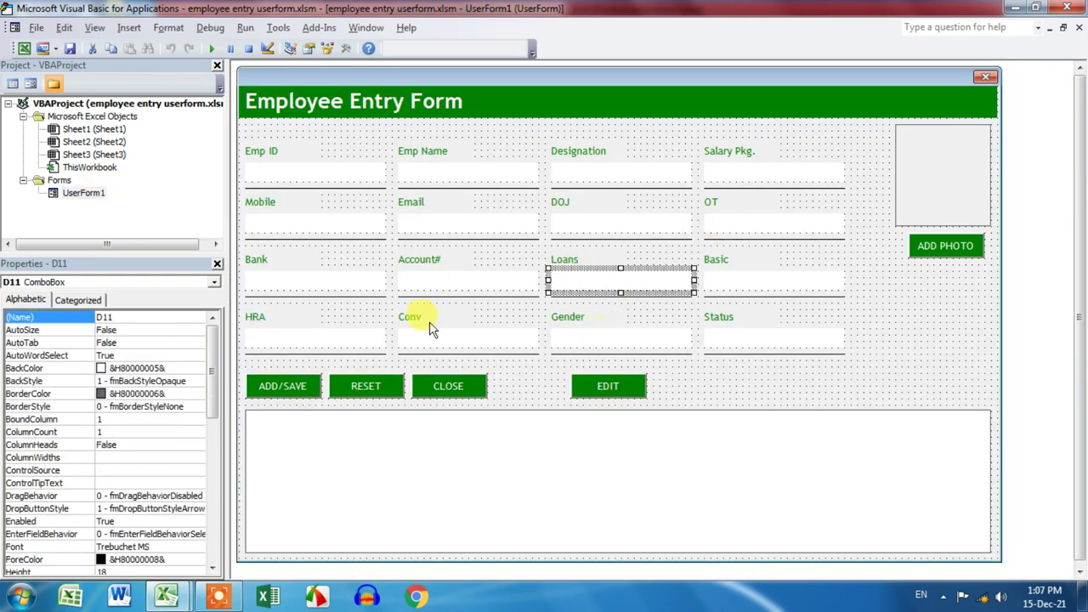
click(597, 338)
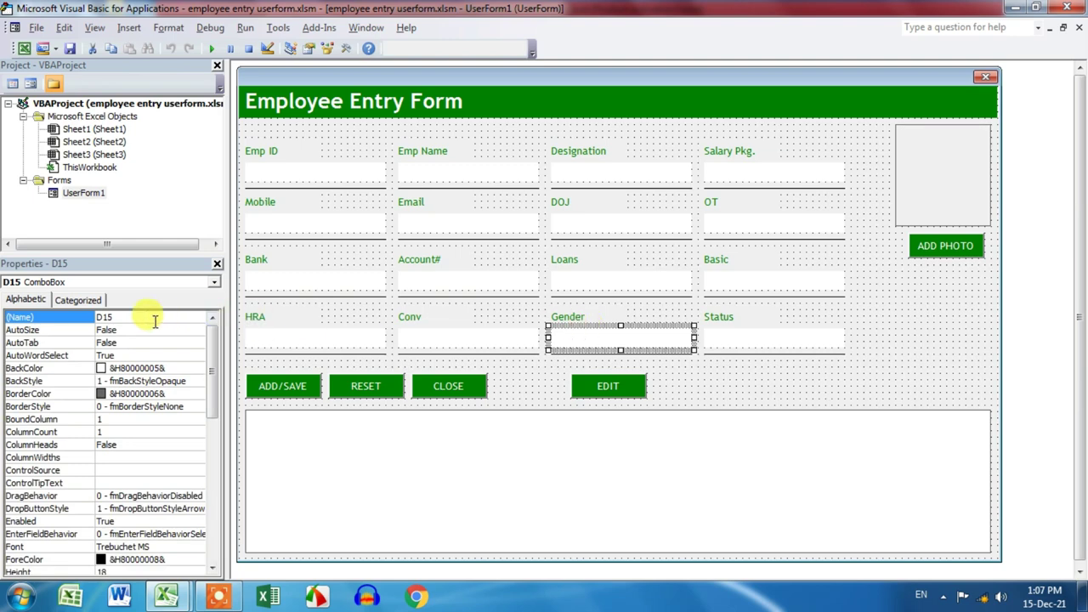
click(691, 377)
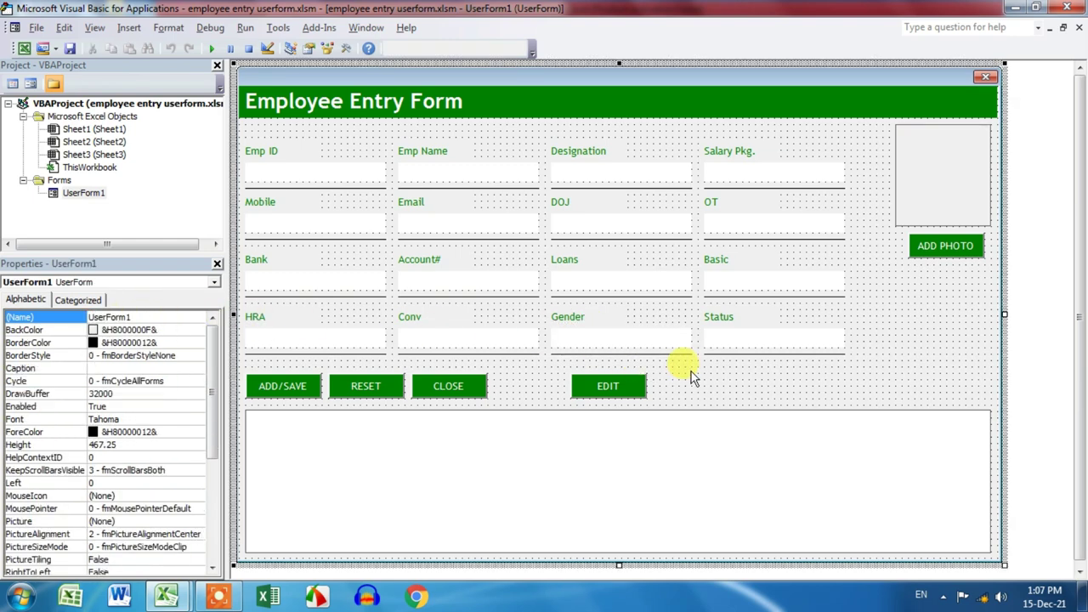
Add a D15.List = Array("Male", "Female") line for the Gender box before End Sub
key(F7)
key(Return)
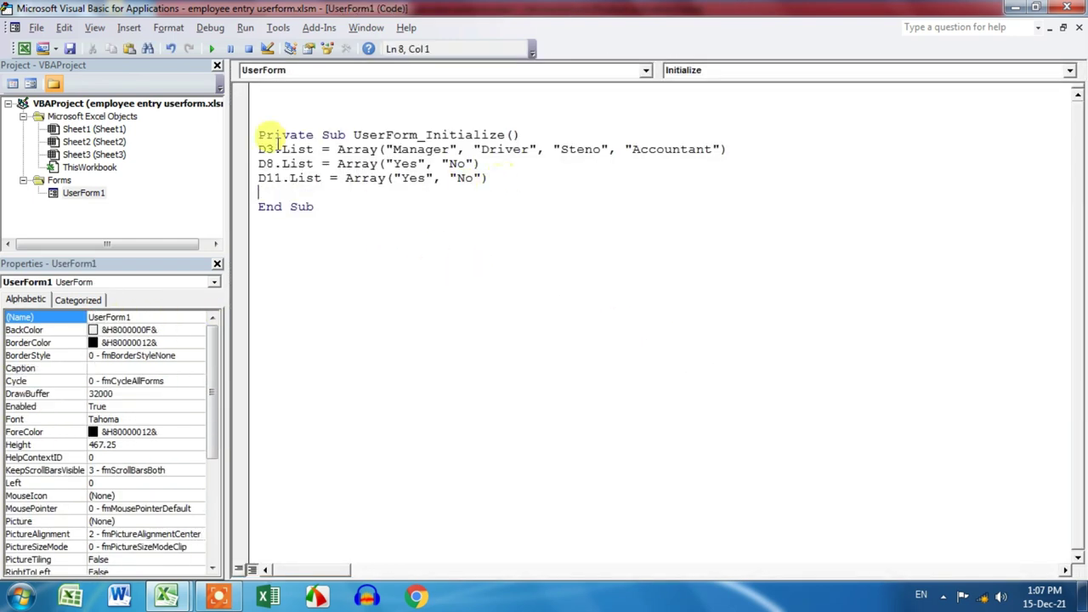
click(132, 48)
click(270, 192)
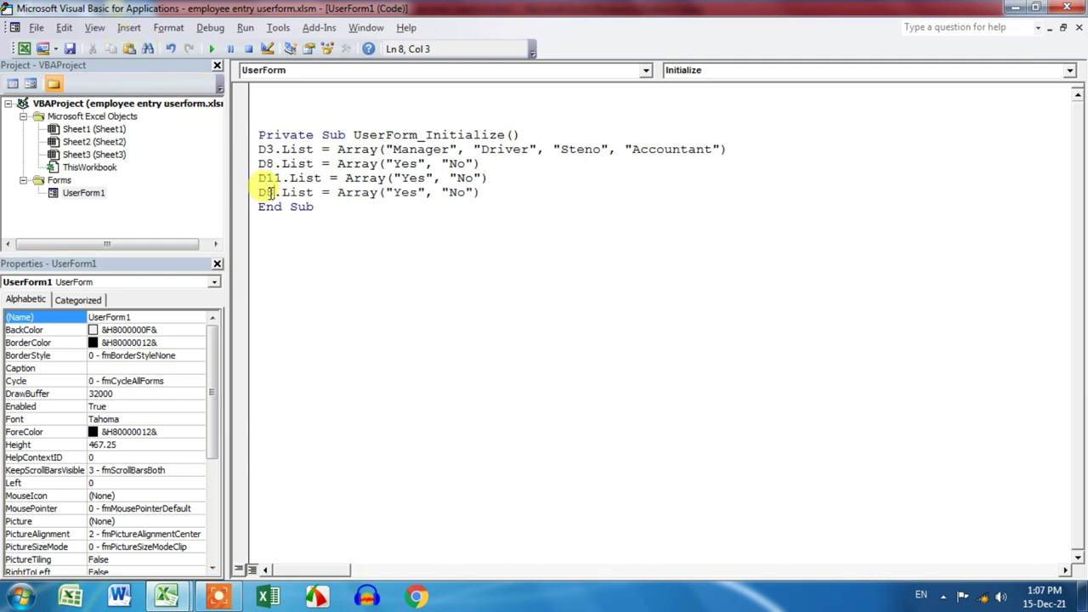
text(5)
drag(399, 192, 419, 193)
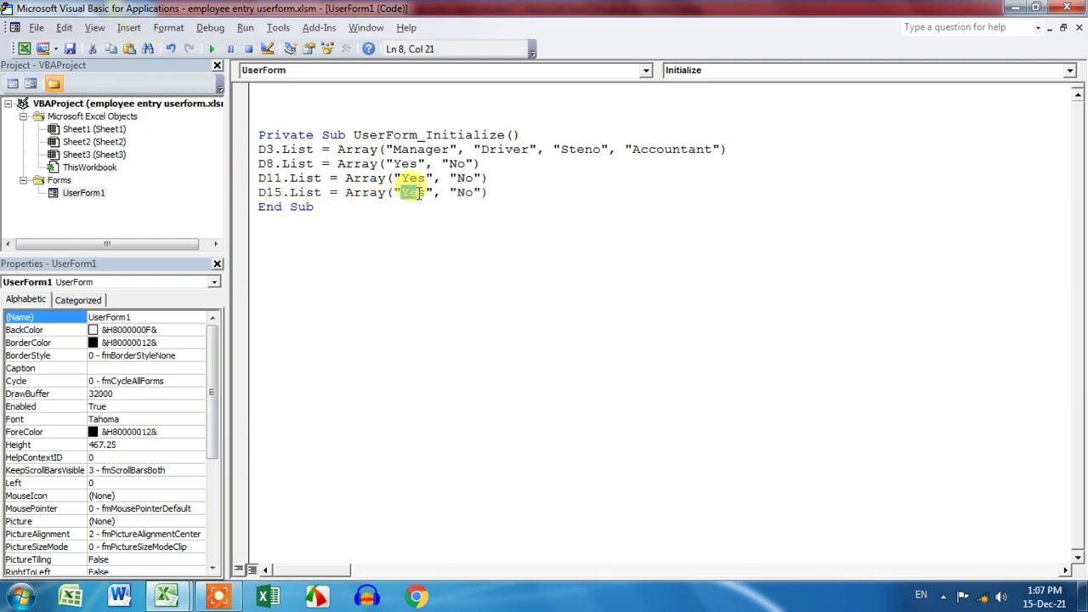
text(Mal)
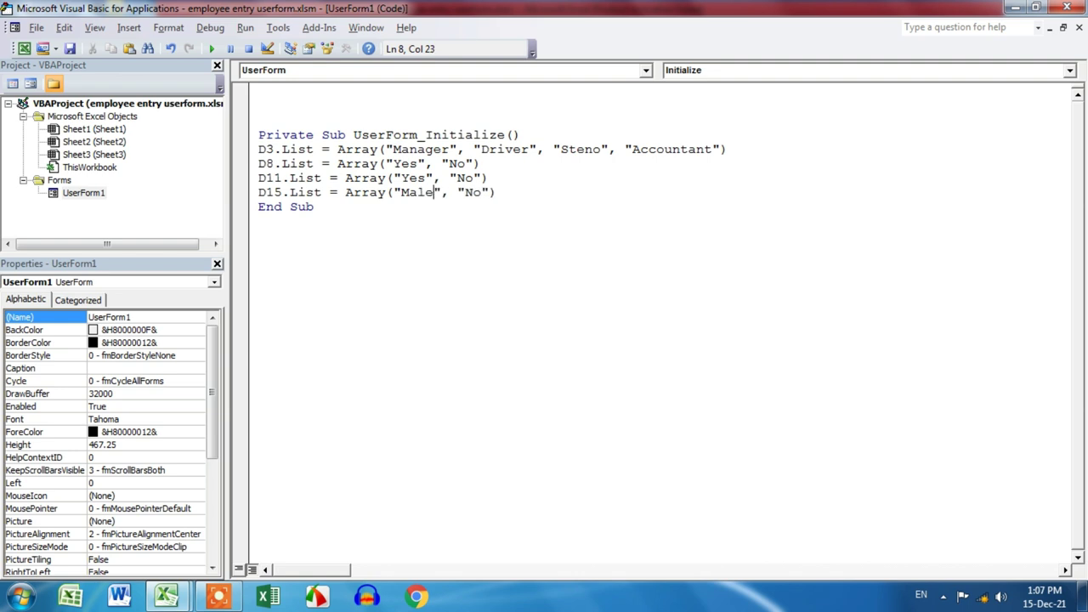
drag(466, 193, 481, 192)
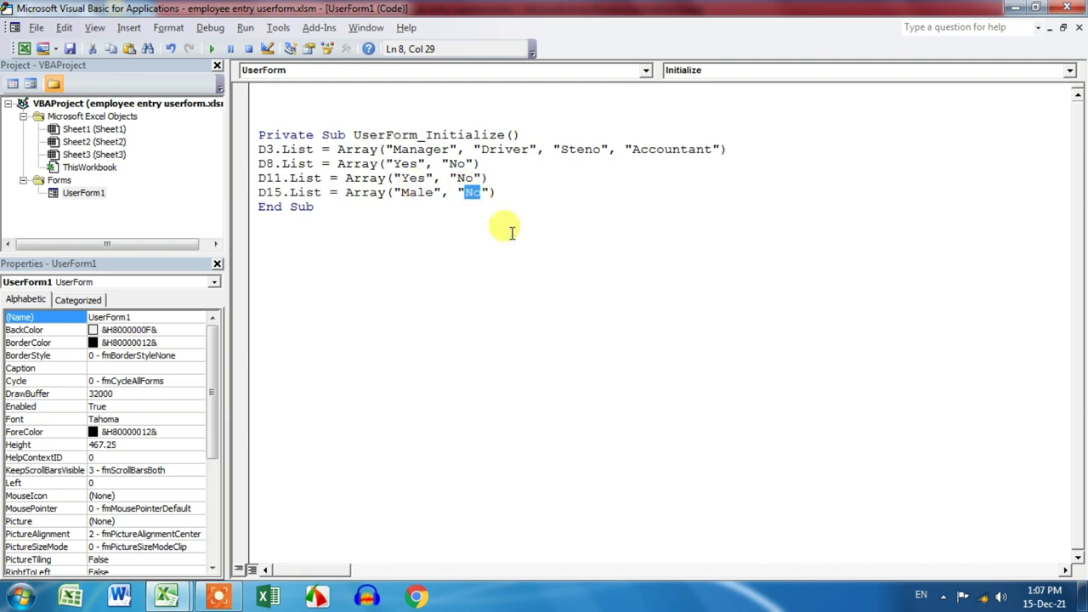
text(Female)
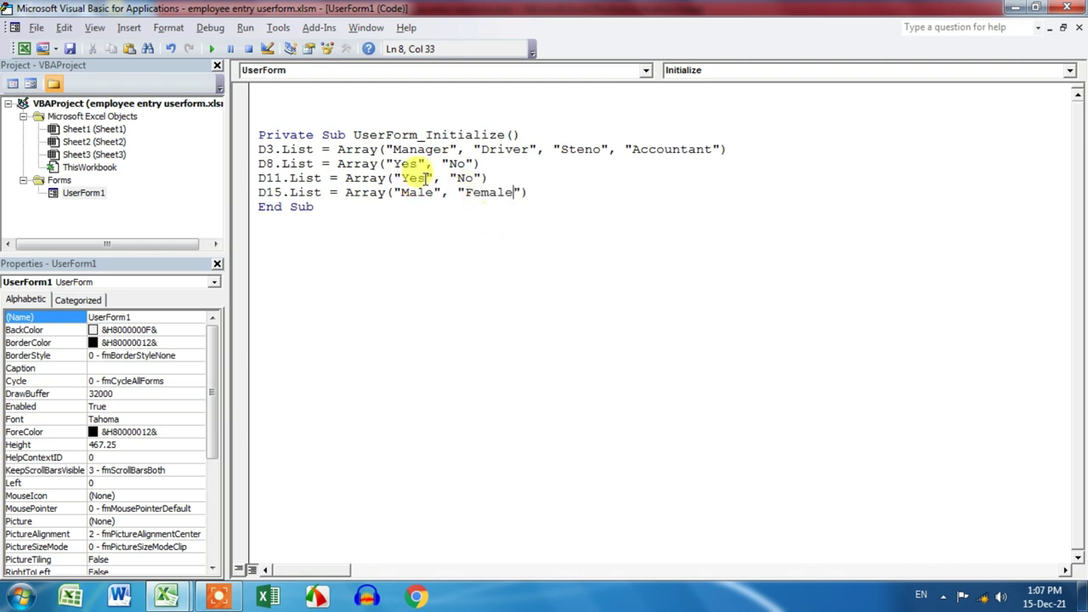
click(427, 178)
Run the form, check the Gender, Loans and OT dropdowns, then close it and select Status
click(212, 49)
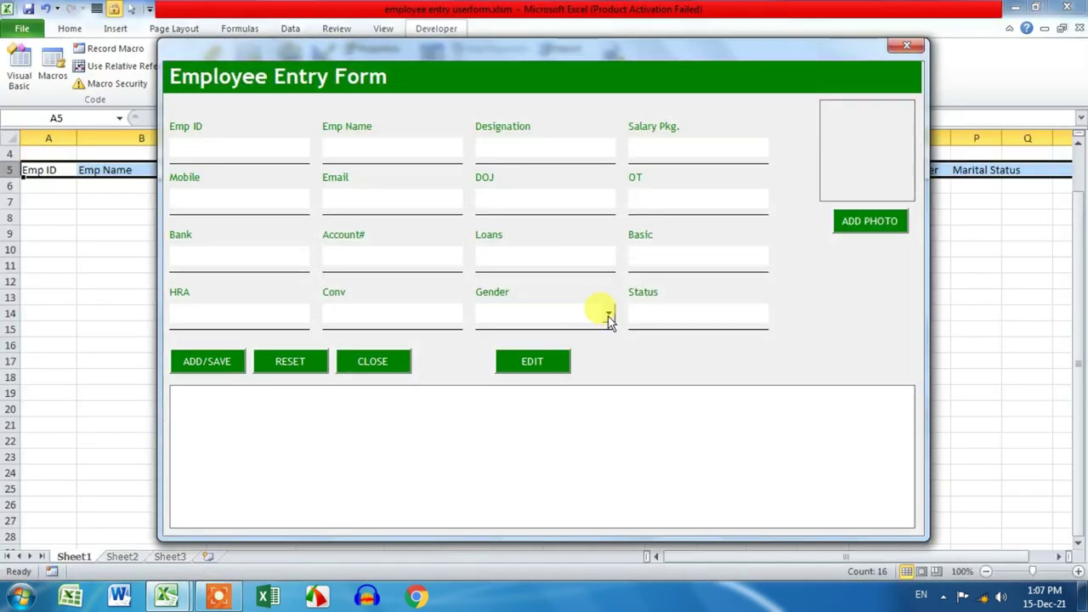
click(608, 315)
click(608, 316)
click(587, 258)
click(609, 256)
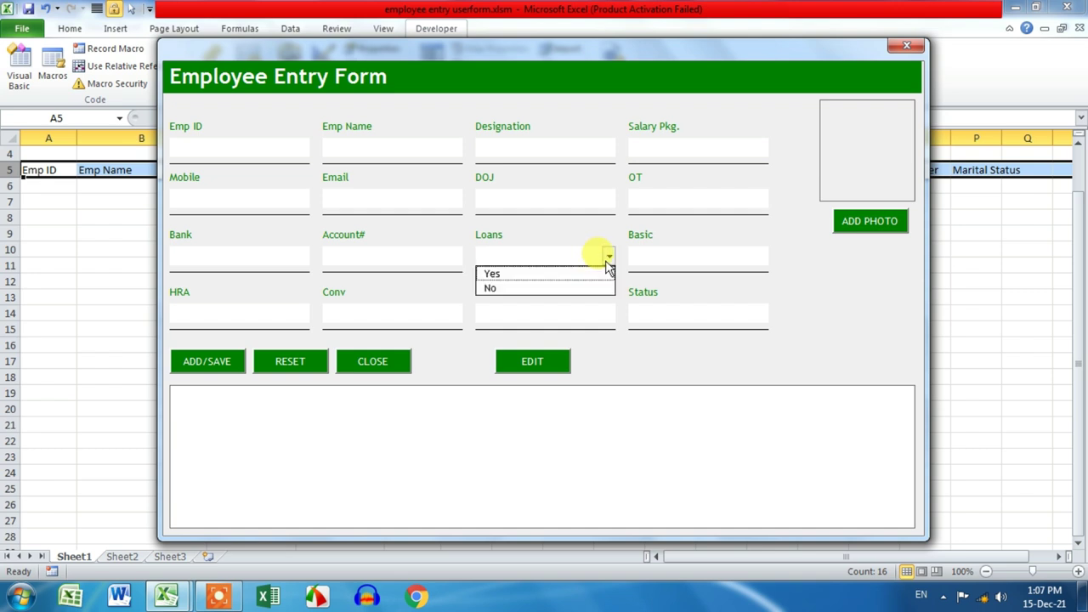
click(609, 258)
click(732, 199)
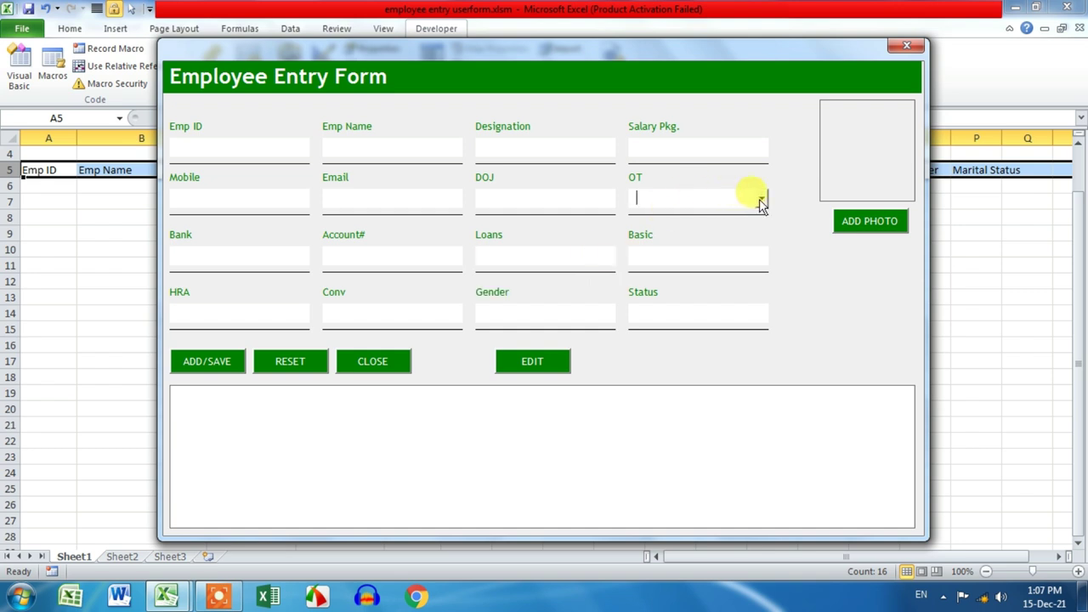
click(762, 200)
click(761, 201)
click(906, 45)
click(818, 345)
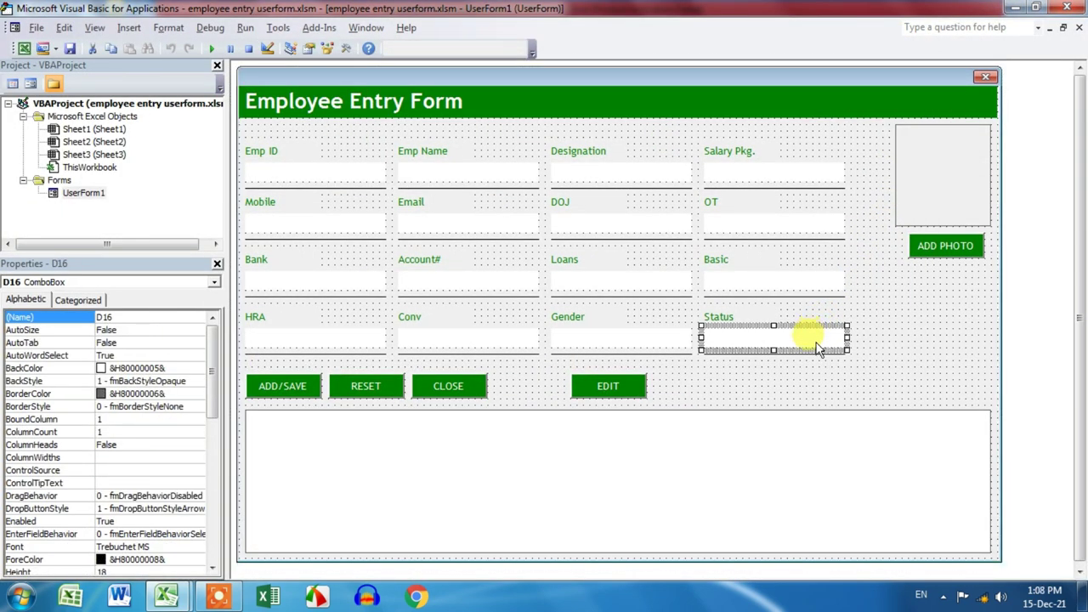
Paste a list line before End Sub and change it to D16.List = Array("Active", "In-Active")
click(796, 369)
key(F7)
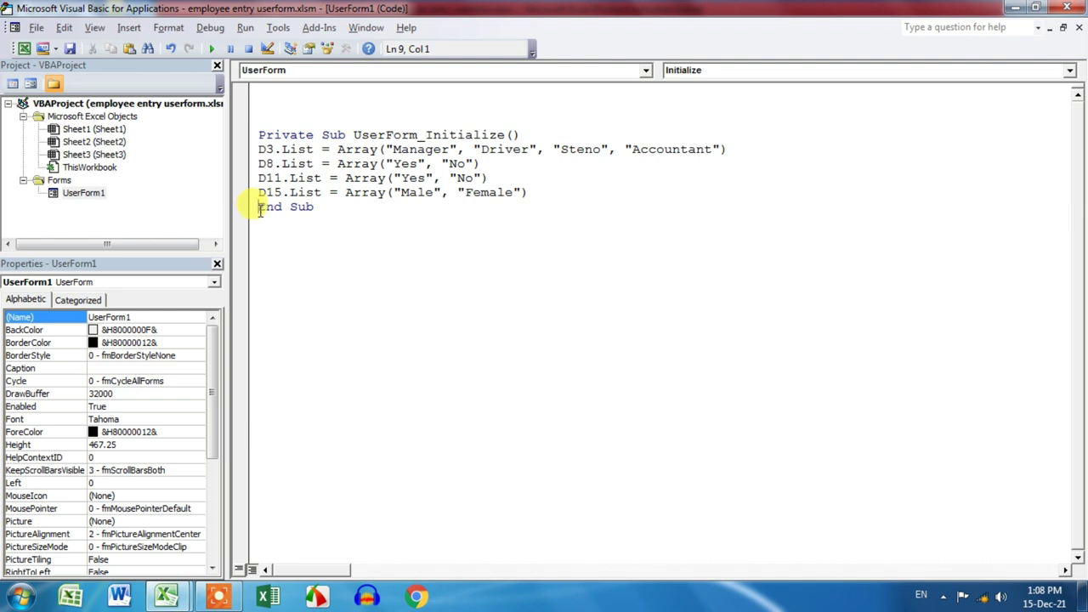
key(Return)
text(D8.List = Array("Yes", "No"))
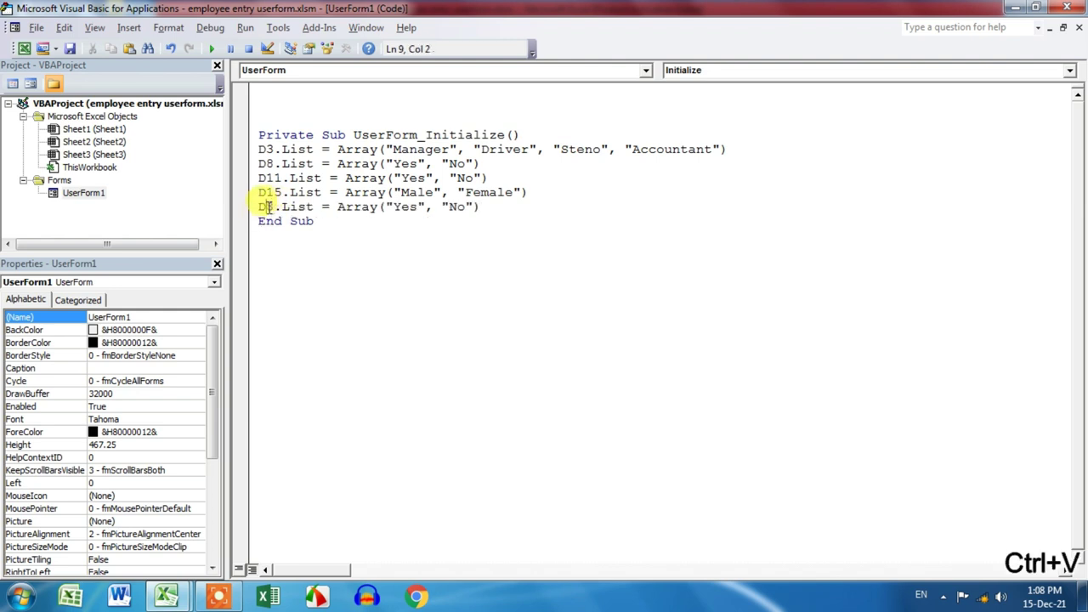
text(6)
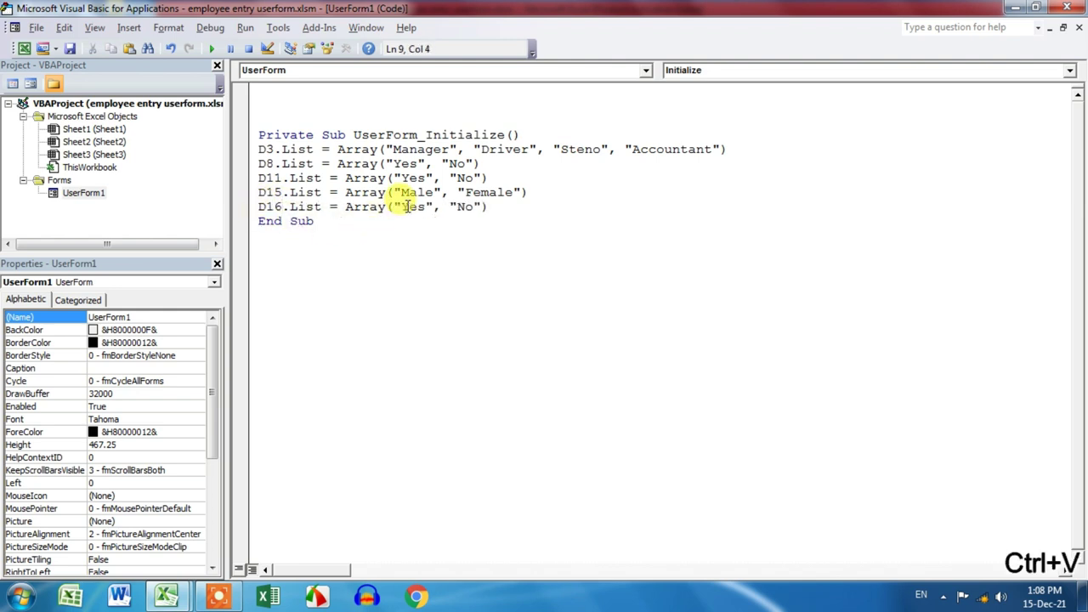
click(403, 207)
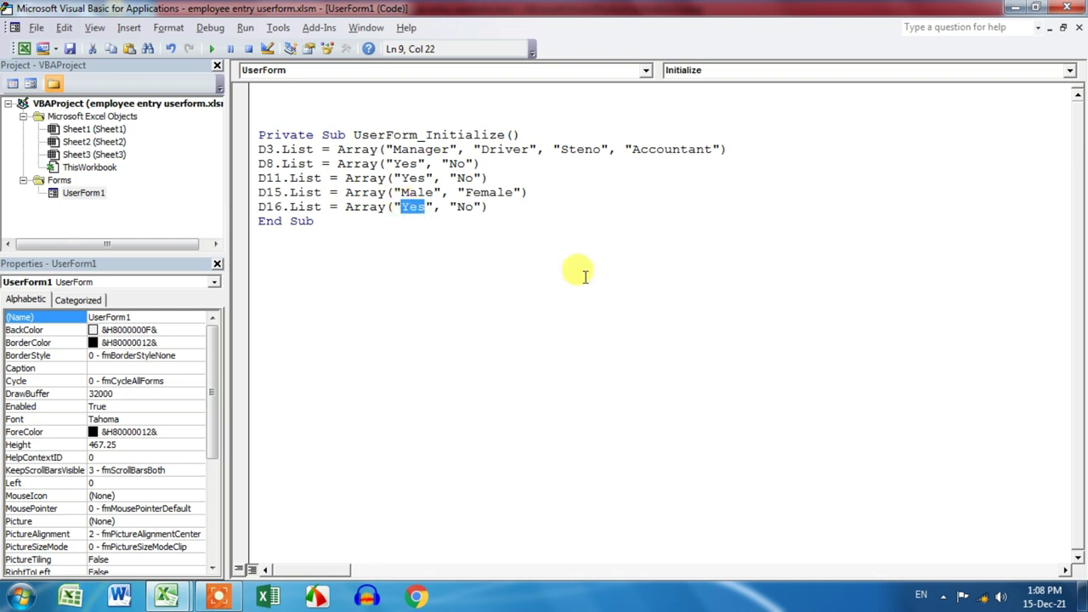
text(Activ)
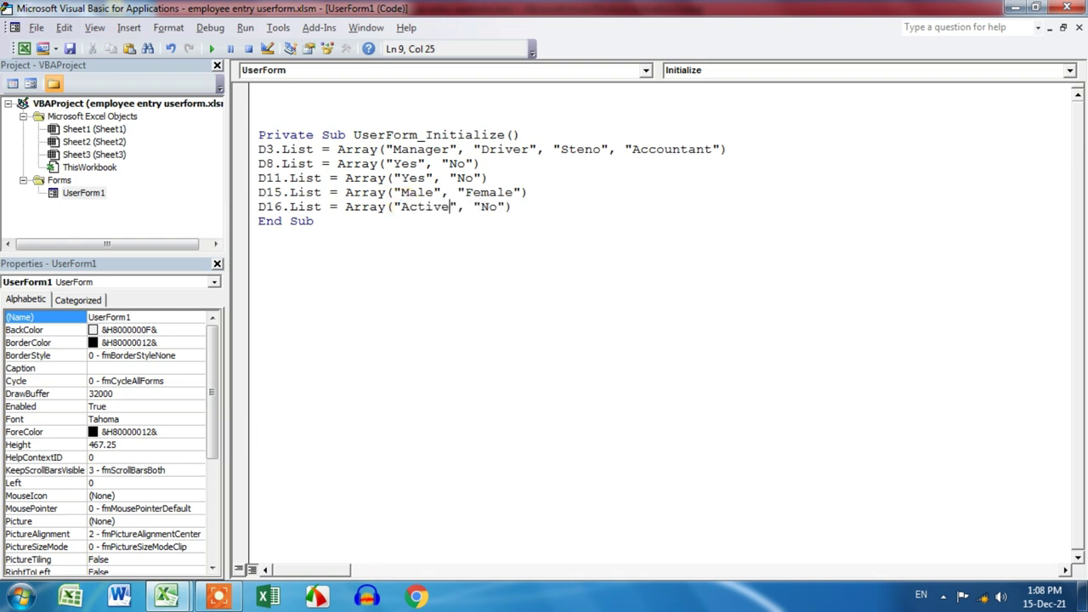
click(492, 206)
text(In-Active)
Run the form, choose Active then In-Active in the Status list, and close it
click(476, 246)
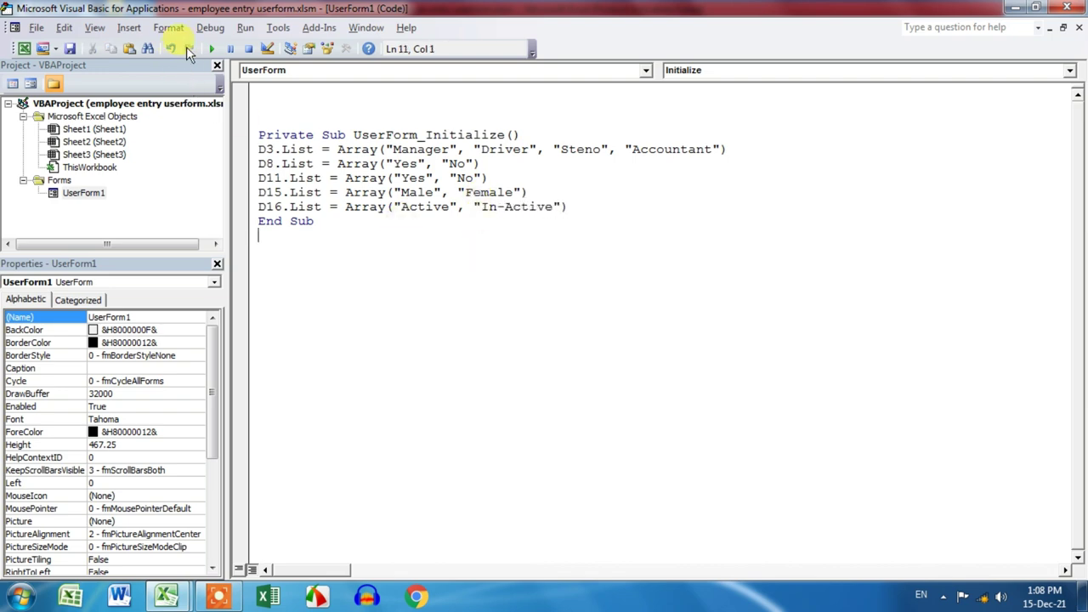
click(212, 48)
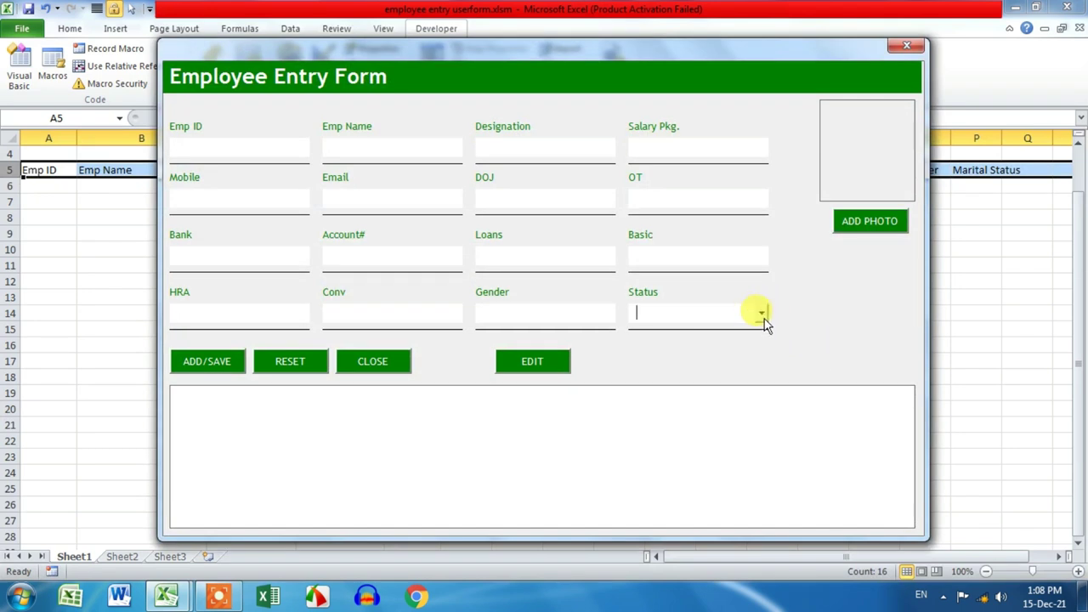
click(762, 318)
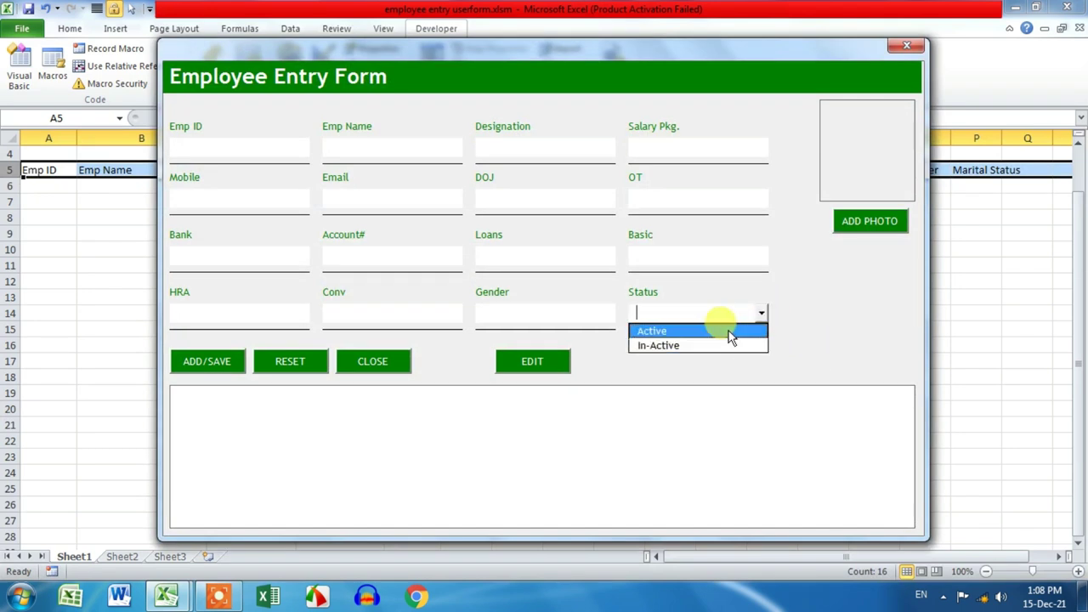
click(728, 331)
click(762, 314)
click(724, 345)
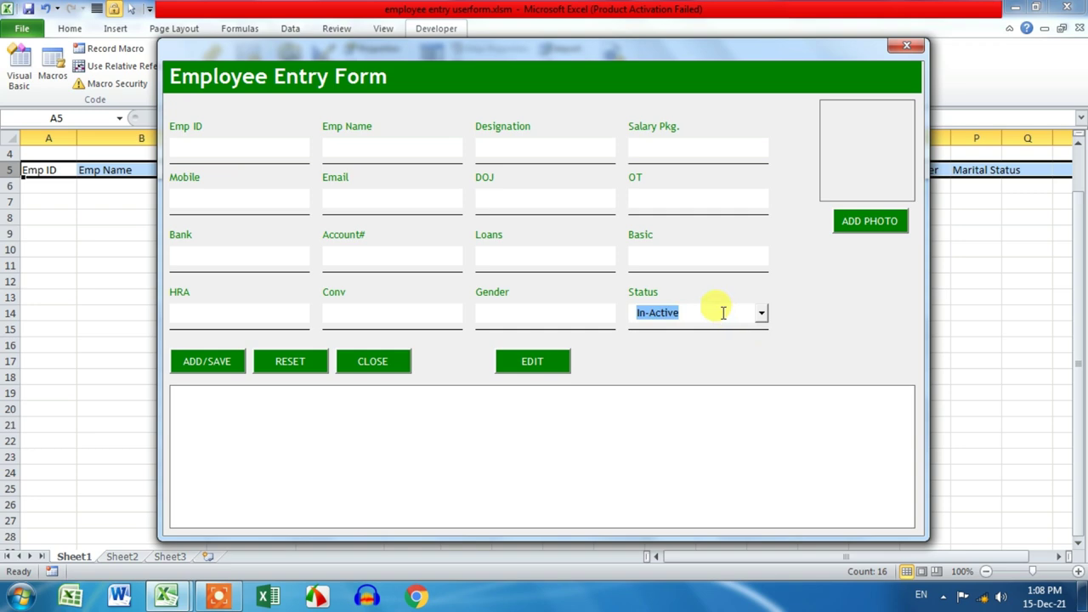
click(901, 48)
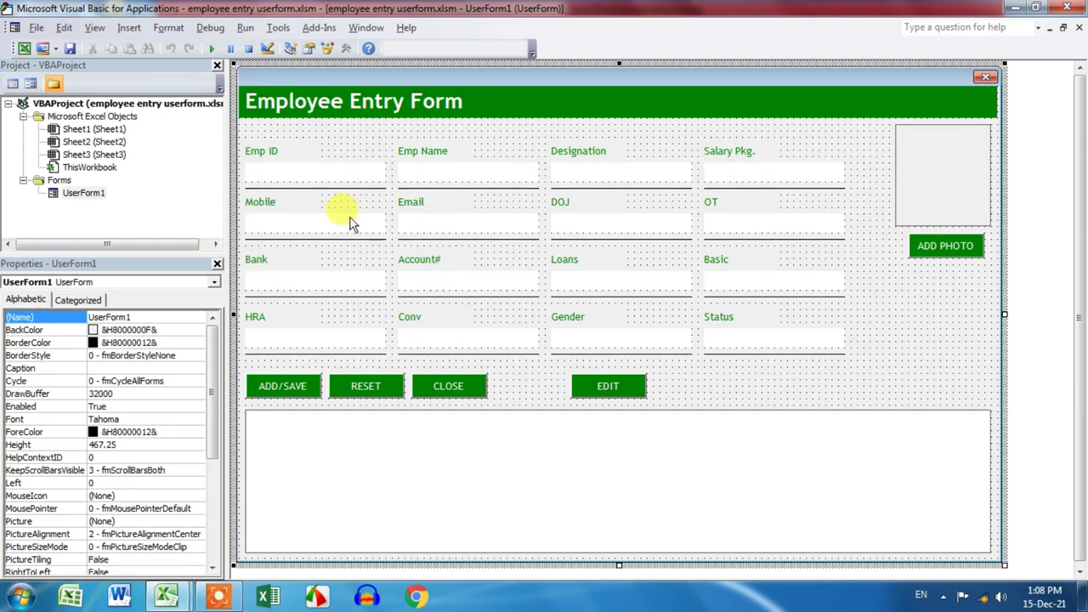
After a quick test run, set TabIndex 1–4 for Emp ID, Emp Name, Designation and Salary Pkg
click(214, 52)
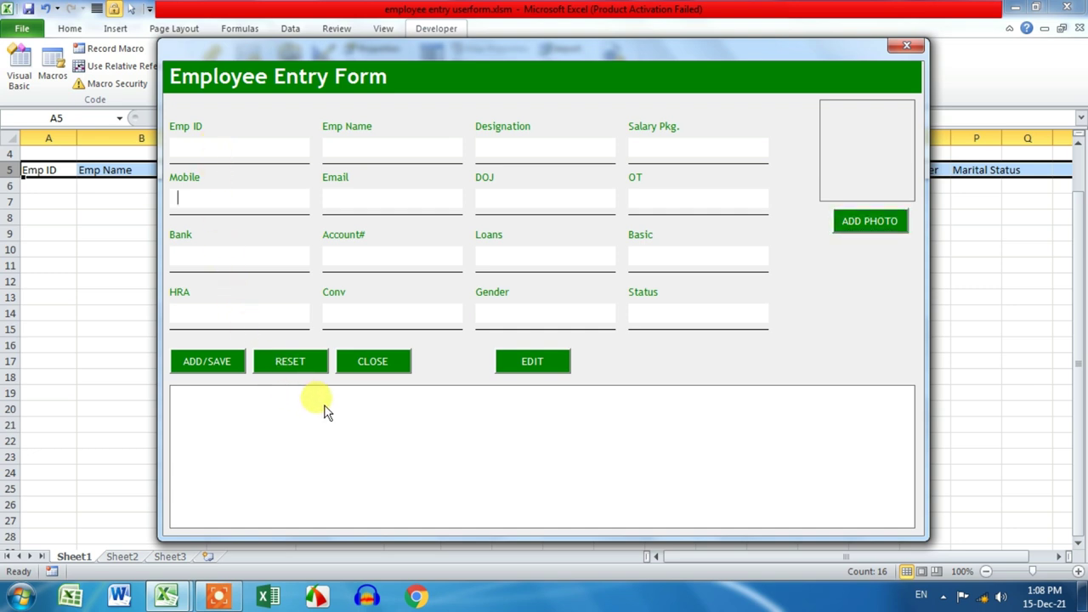
click(925, 46)
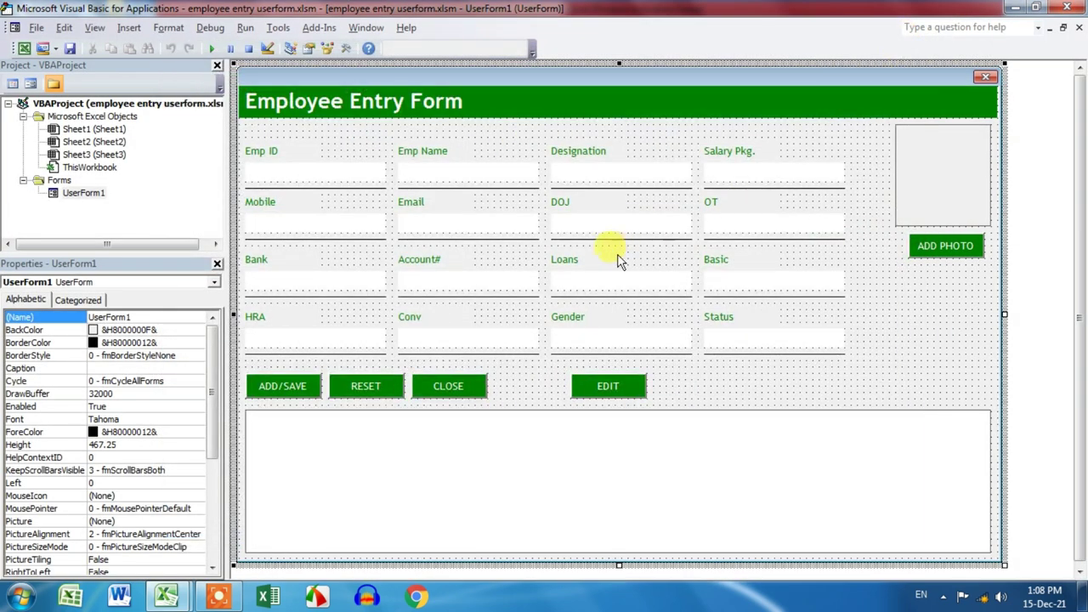
click(356, 175)
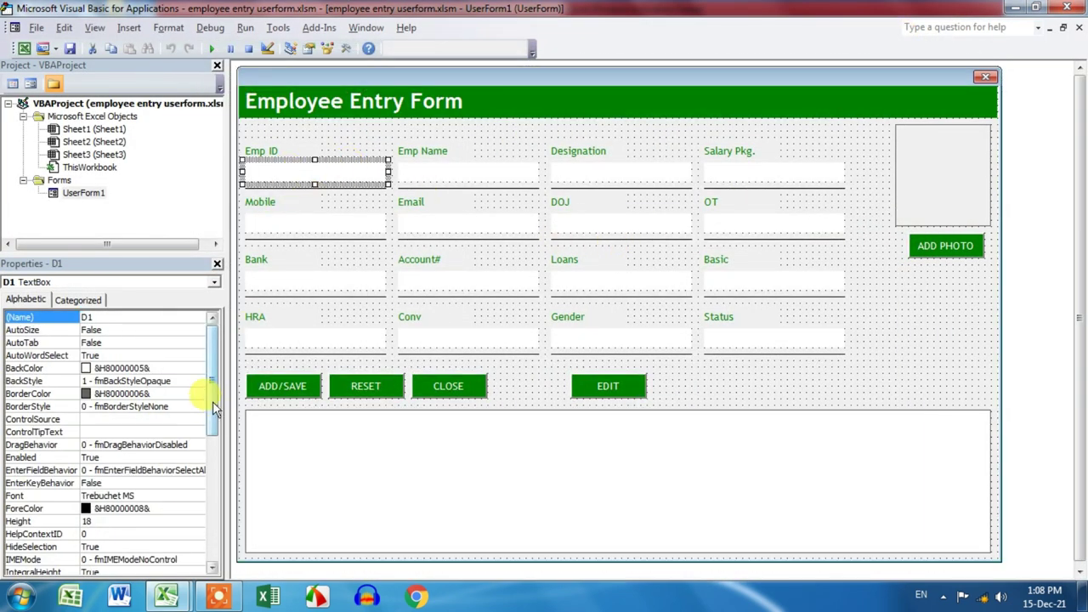
drag(212, 390, 210, 576)
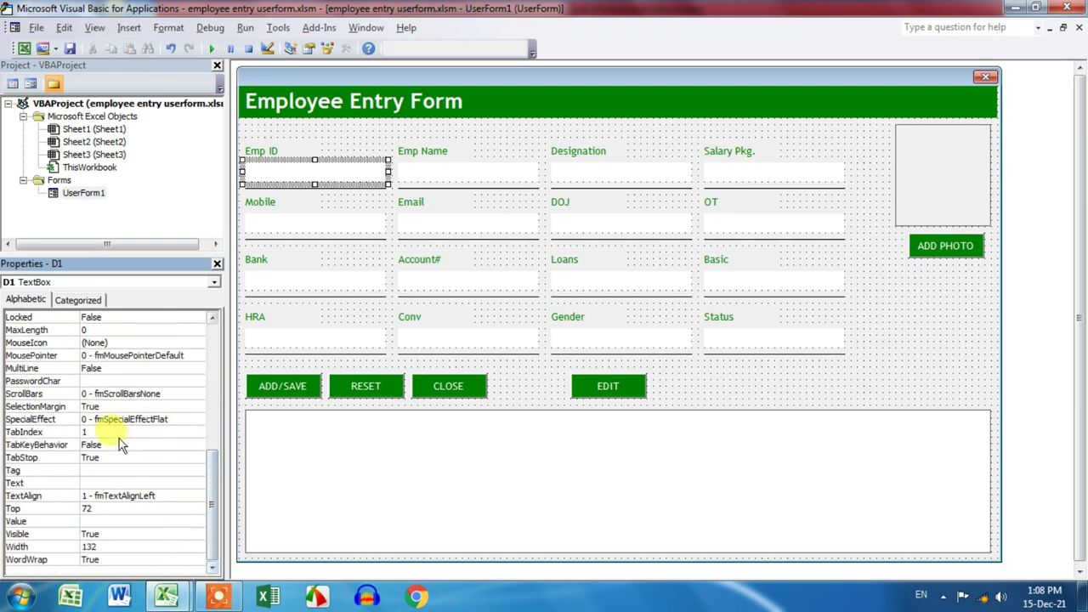
click(89, 431)
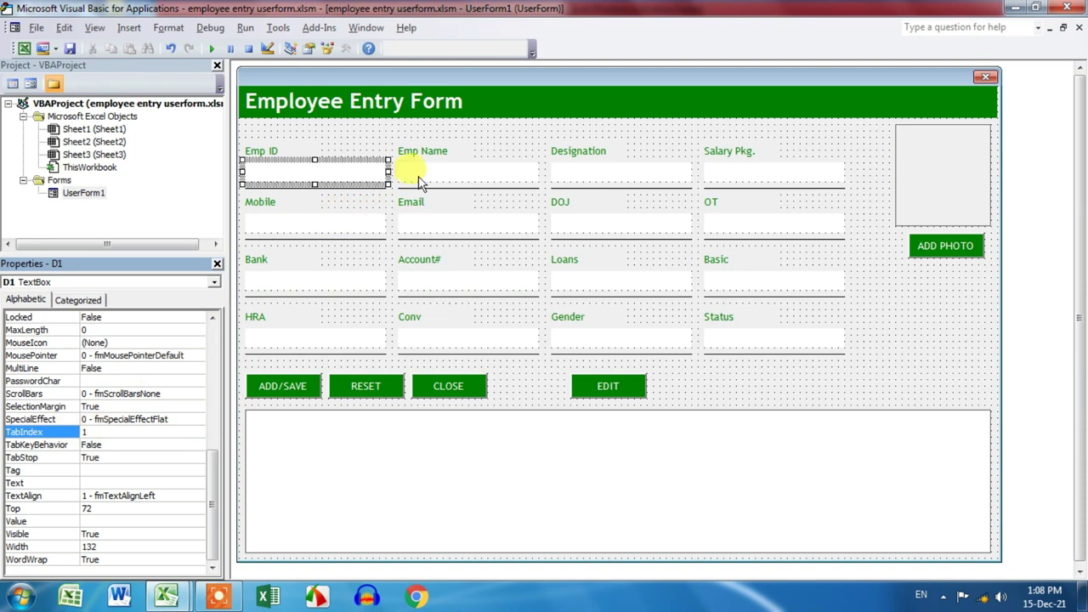
click(417, 175)
double_click(111, 559)
text(2)
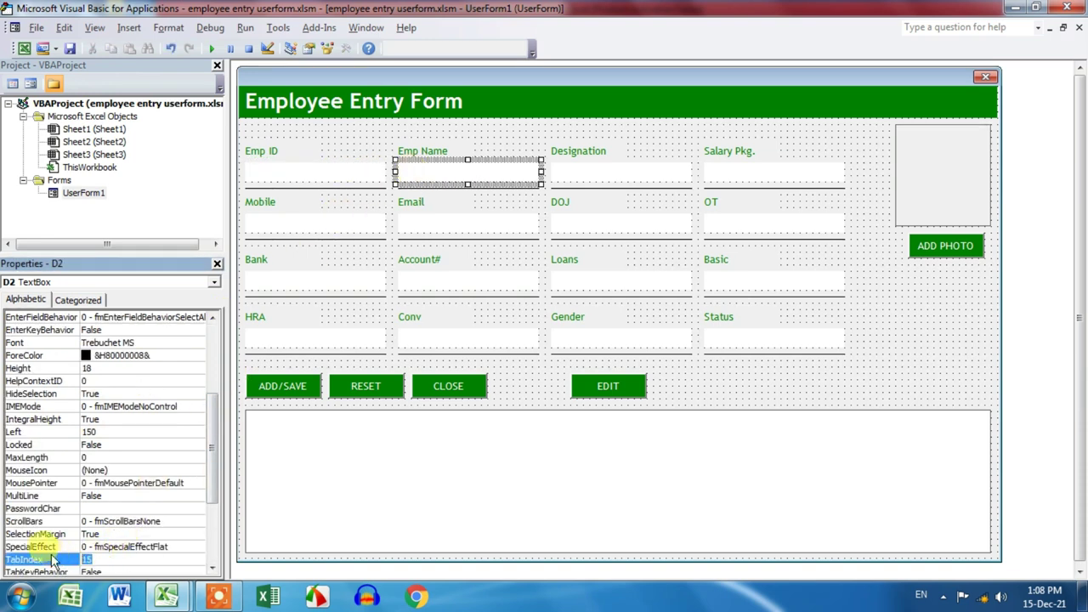
click(586, 172)
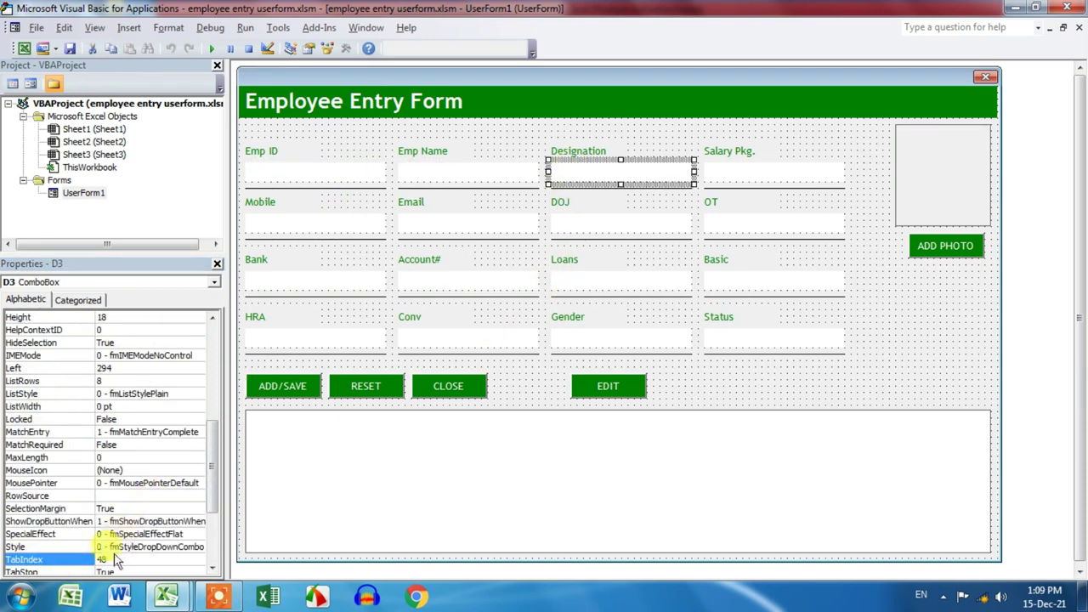
click(55, 560)
text(3)
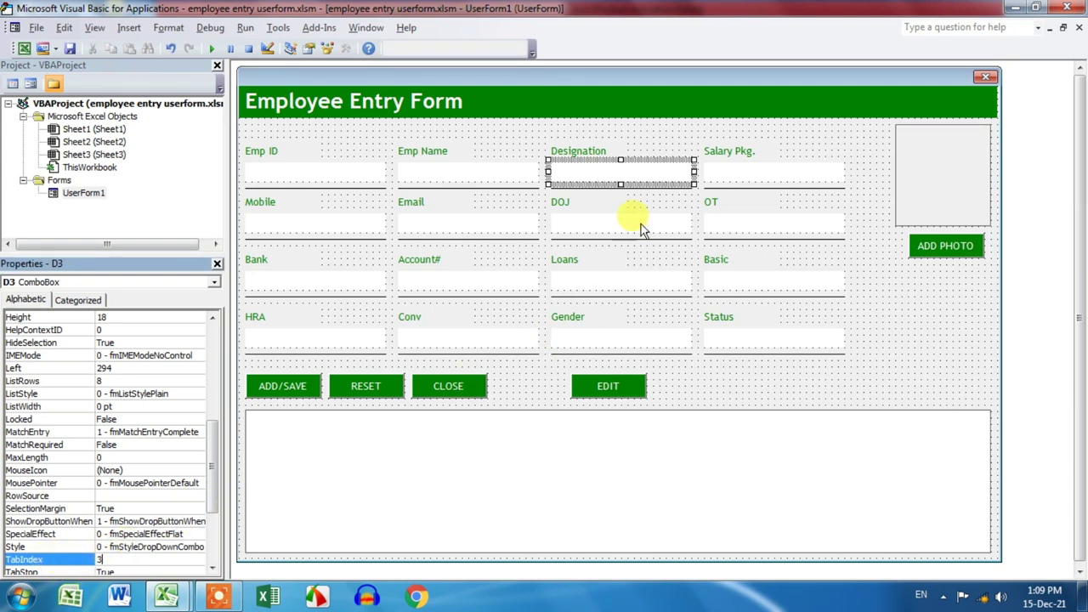
click(710, 174)
double_click(89, 560)
text(4)
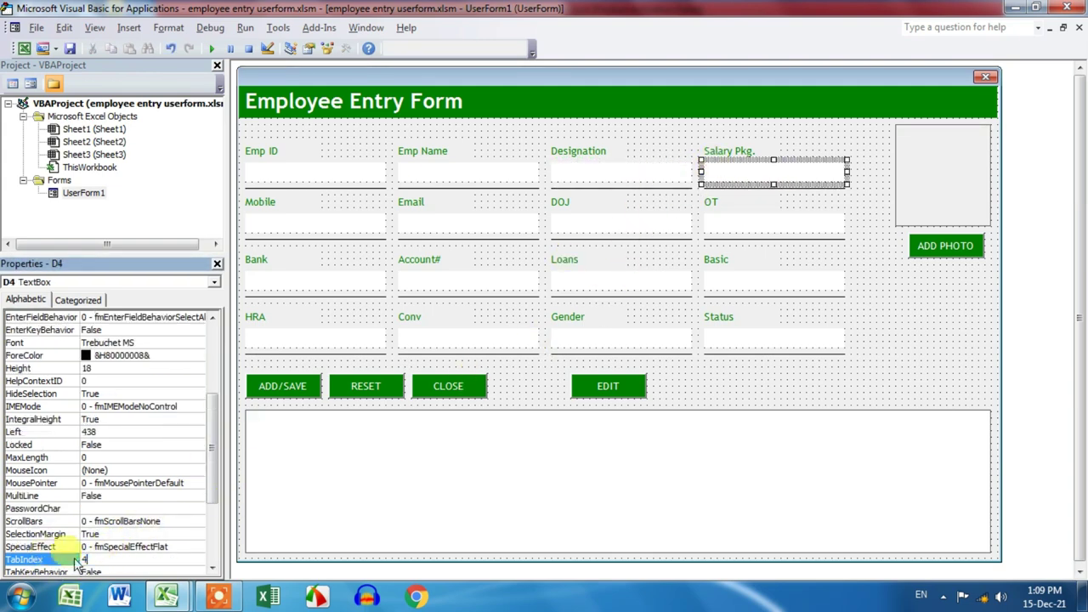
Set TabIndex 5–8 for the Mobile, Email, DOJ and OT boxes
click(369, 220)
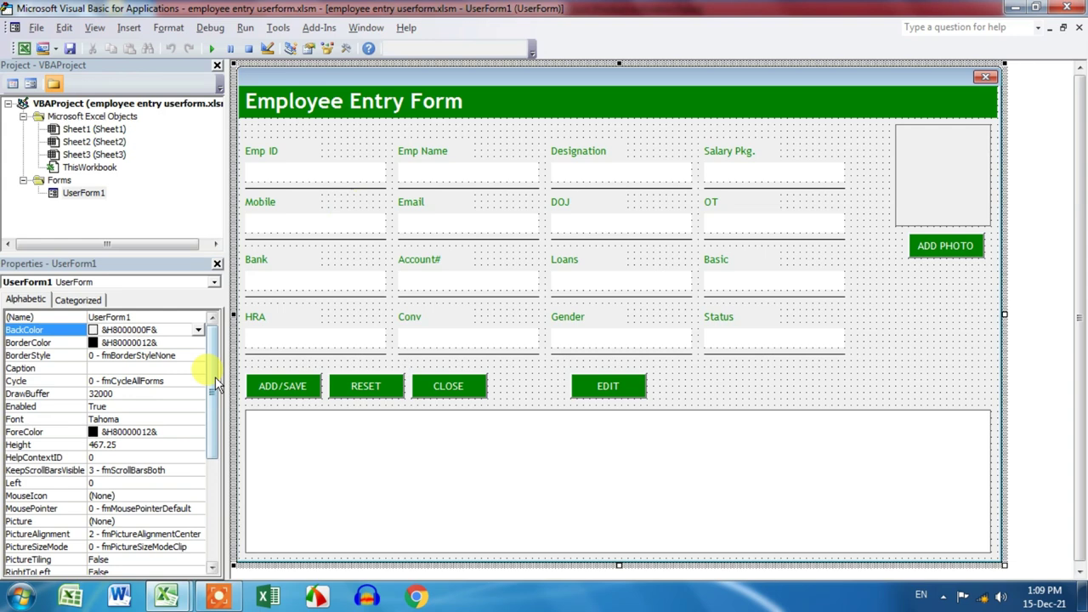
click(311, 223)
drag(215, 408, 214, 536)
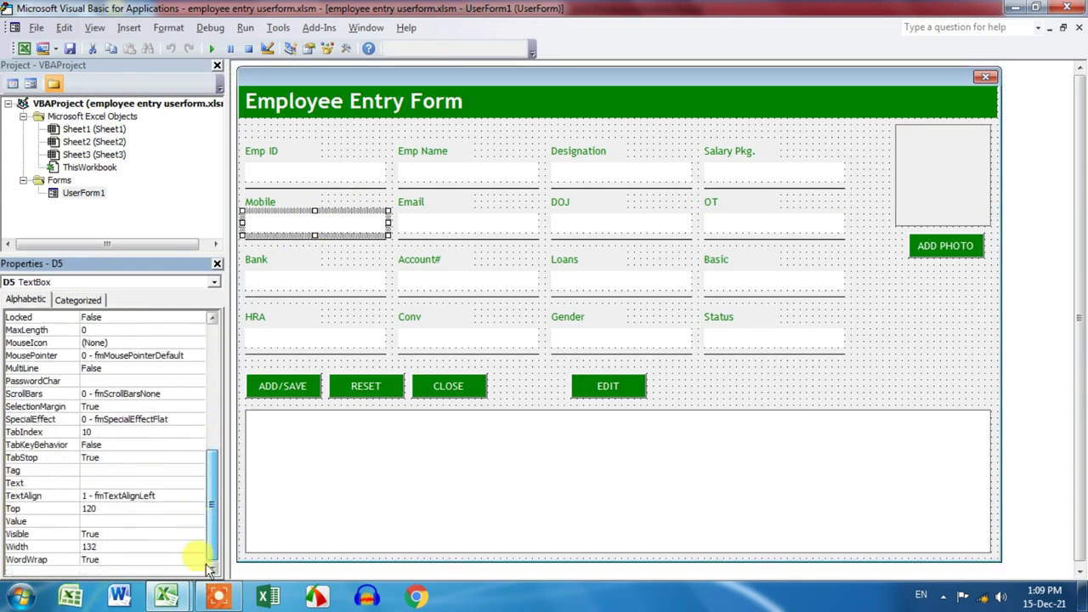
click(98, 433)
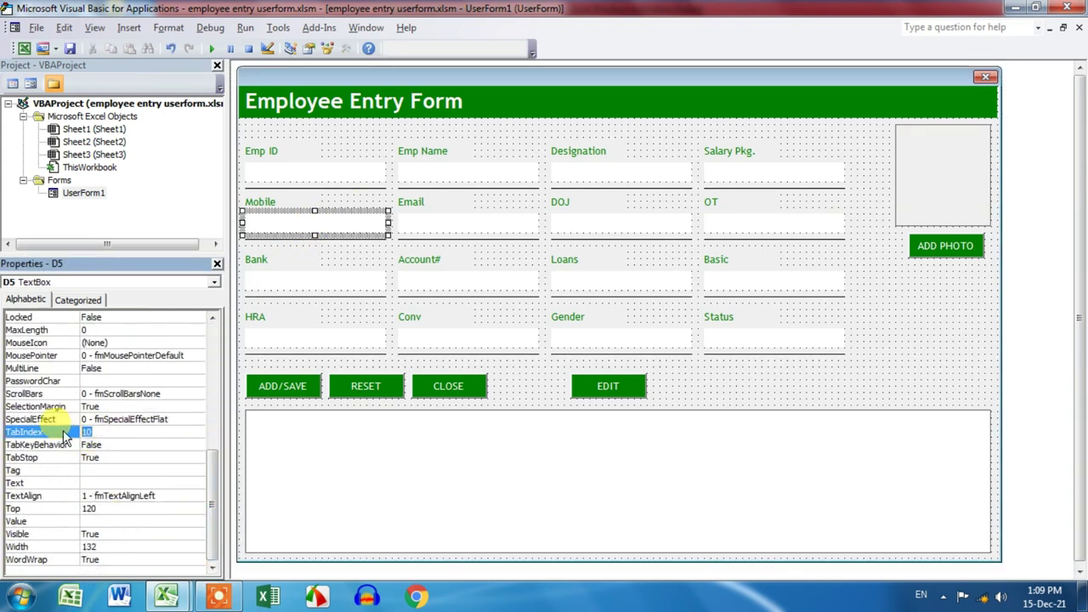
text(5)
click(442, 221)
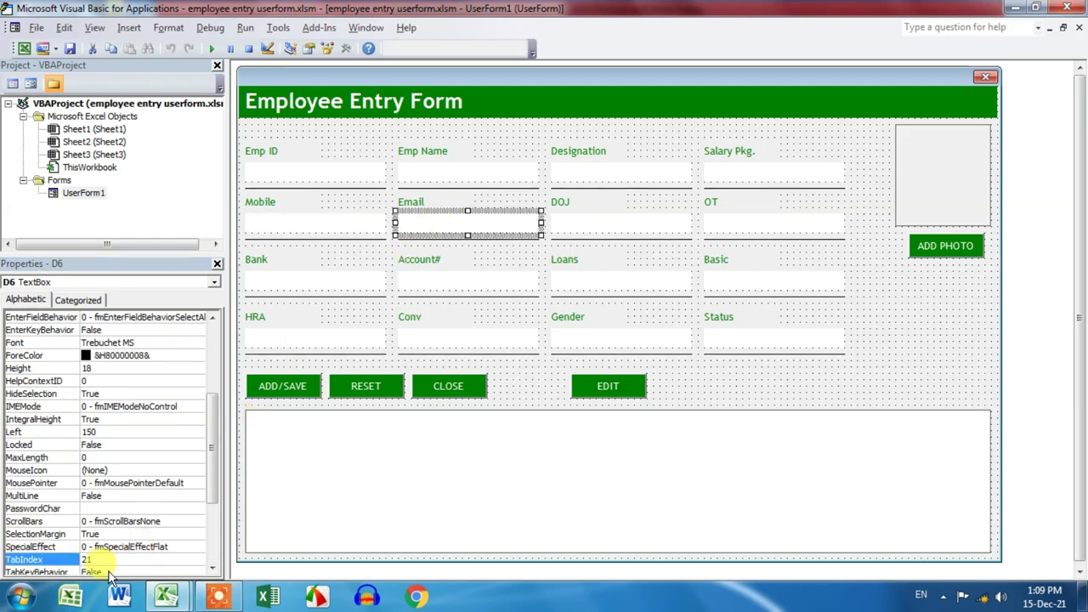
click(587, 222)
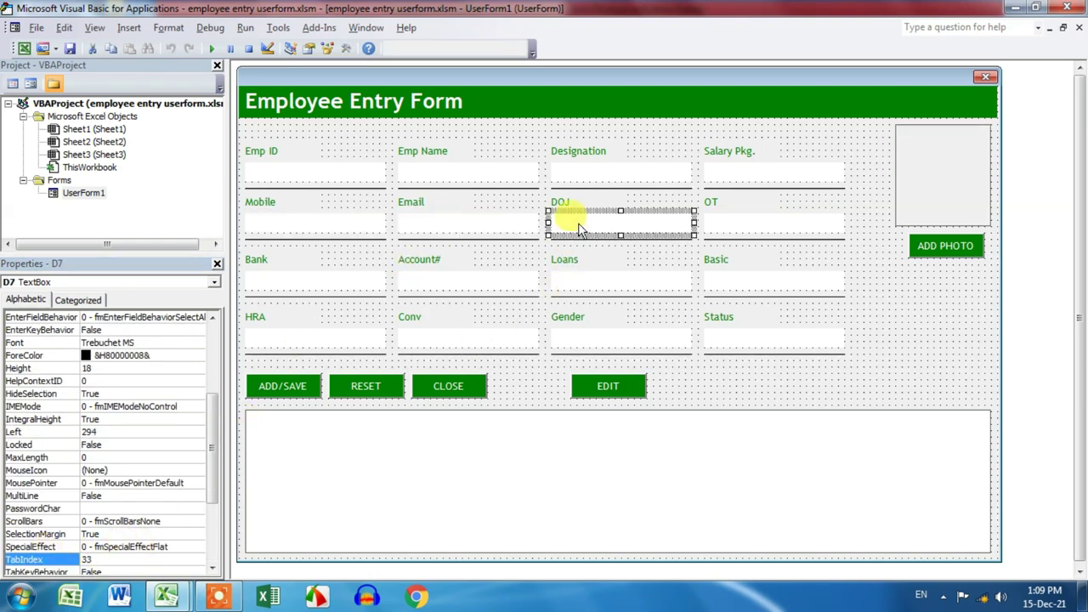
text(7)
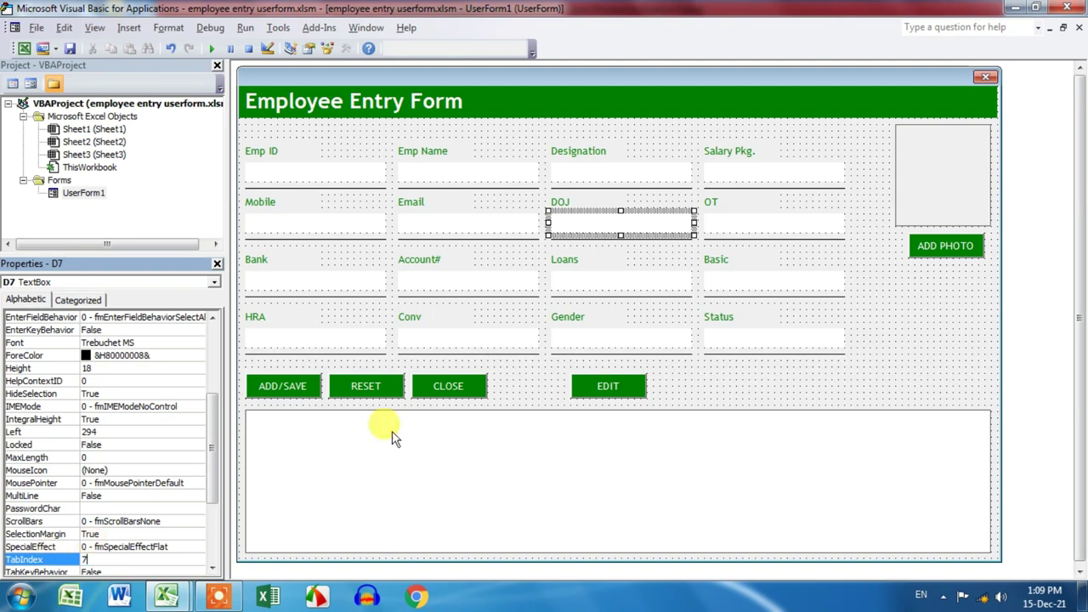
click(763, 223)
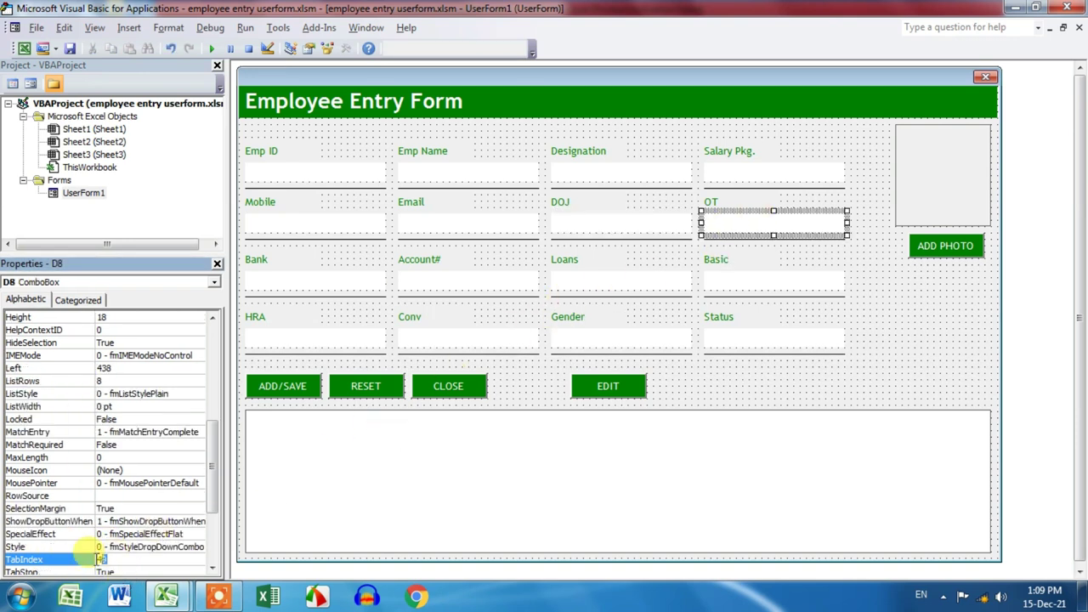
click(59, 561)
text(8)
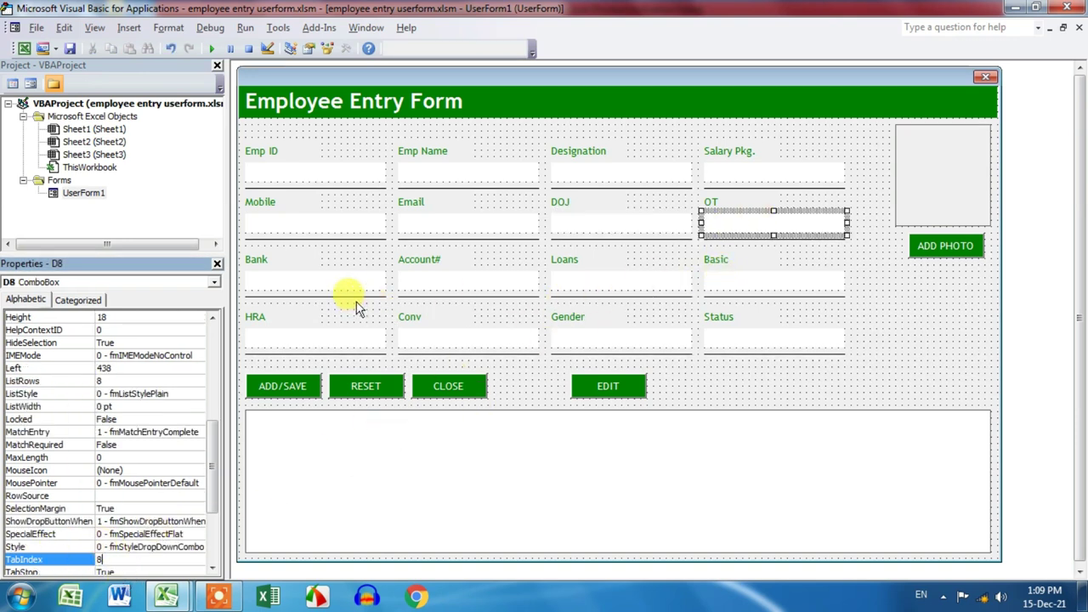
Set TabIndex 9–12 for the Bank, Account#, Loans and Basic boxes
click(319, 287)
click(51, 557)
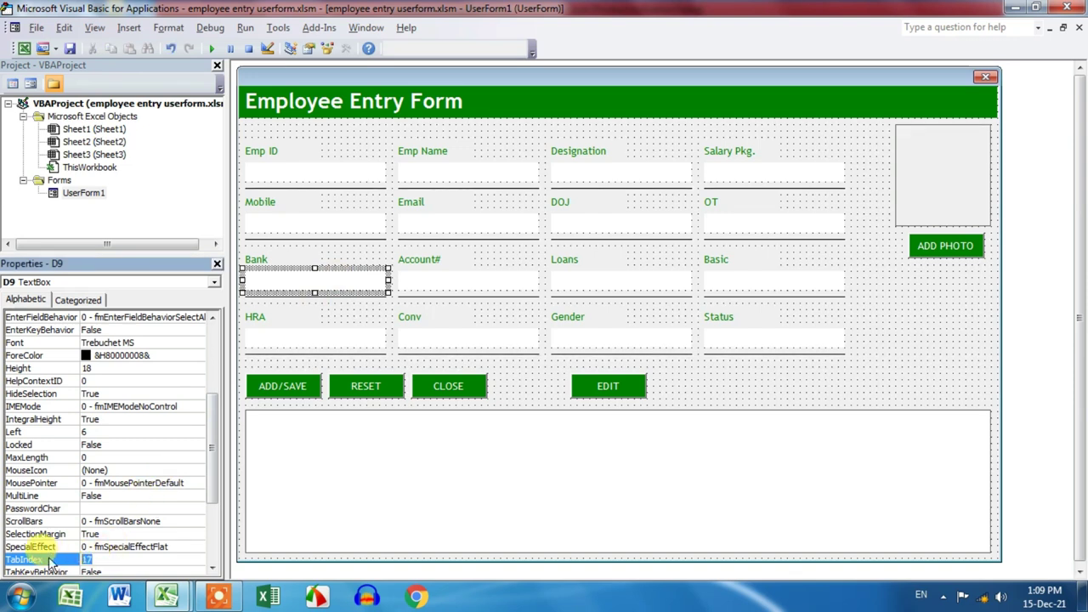
click(518, 280)
click(70, 557)
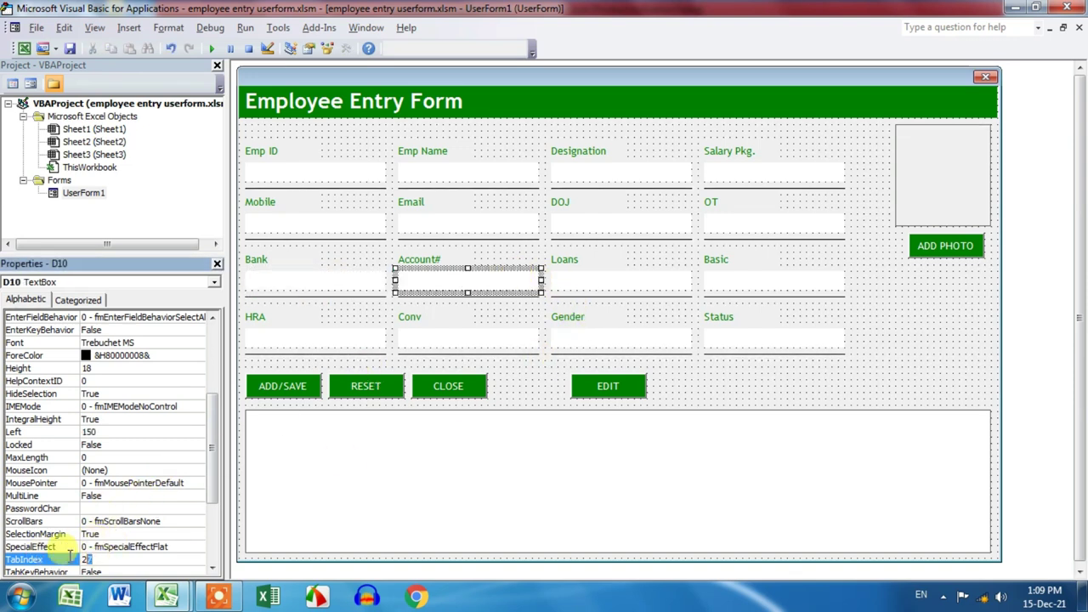
click(575, 280)
click(85, 558)
text(11)
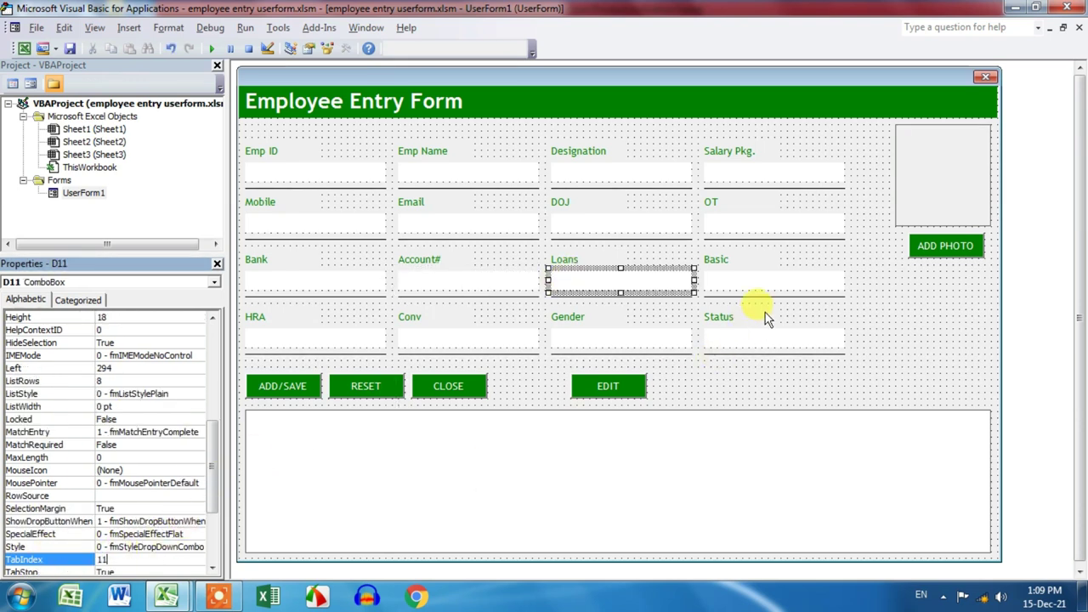
click(745, 284)
click(39, 560)
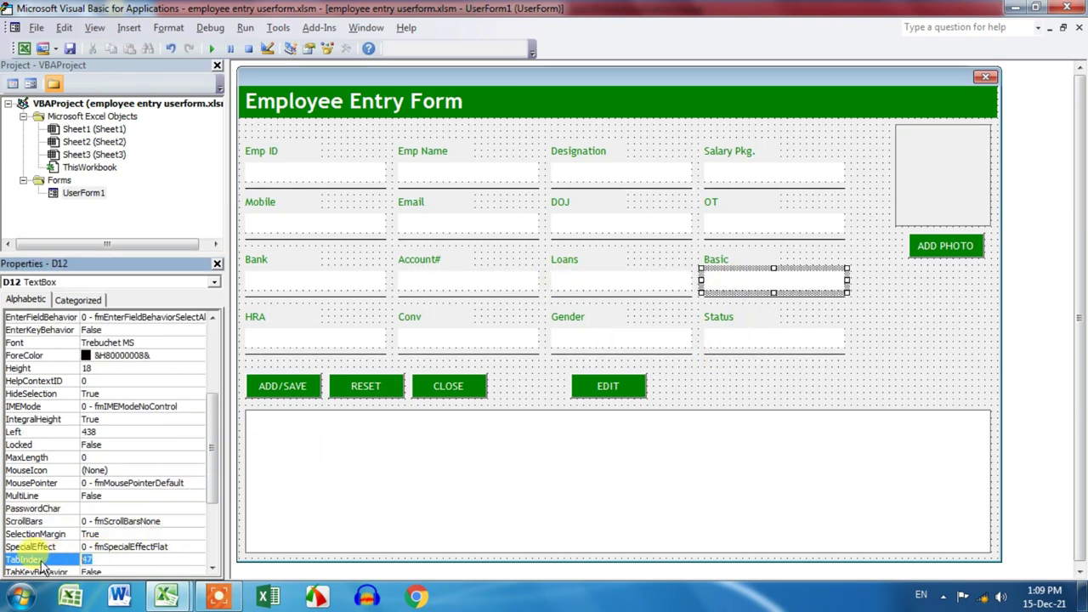
text(12)
Set TabIndex 13–16 for the HRA, Conv, Gender and Status boxes
click(314, 339)
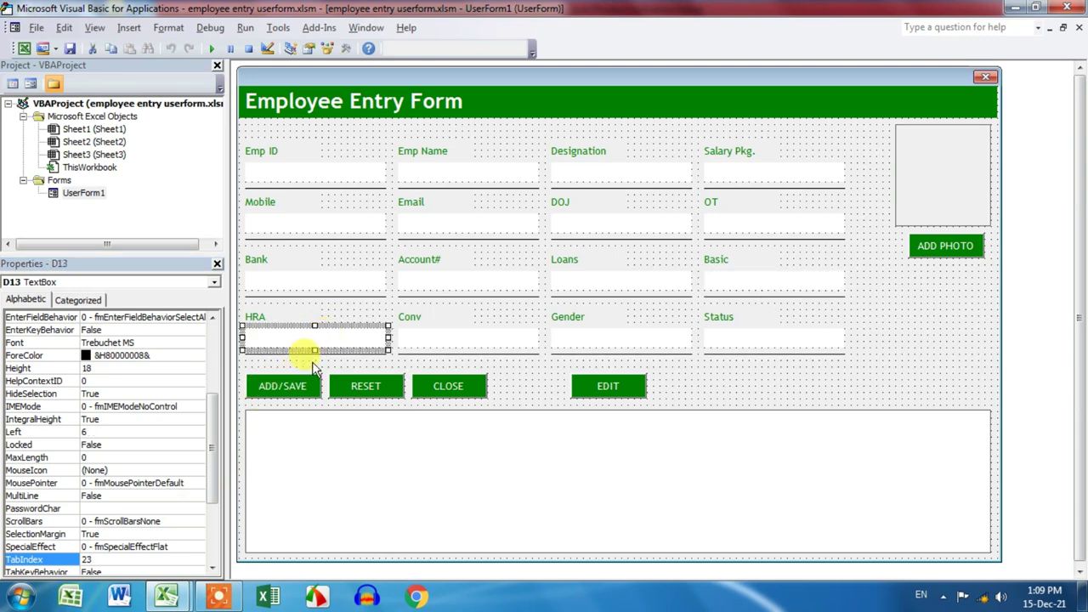
click(119, 546)
click(38, 559)
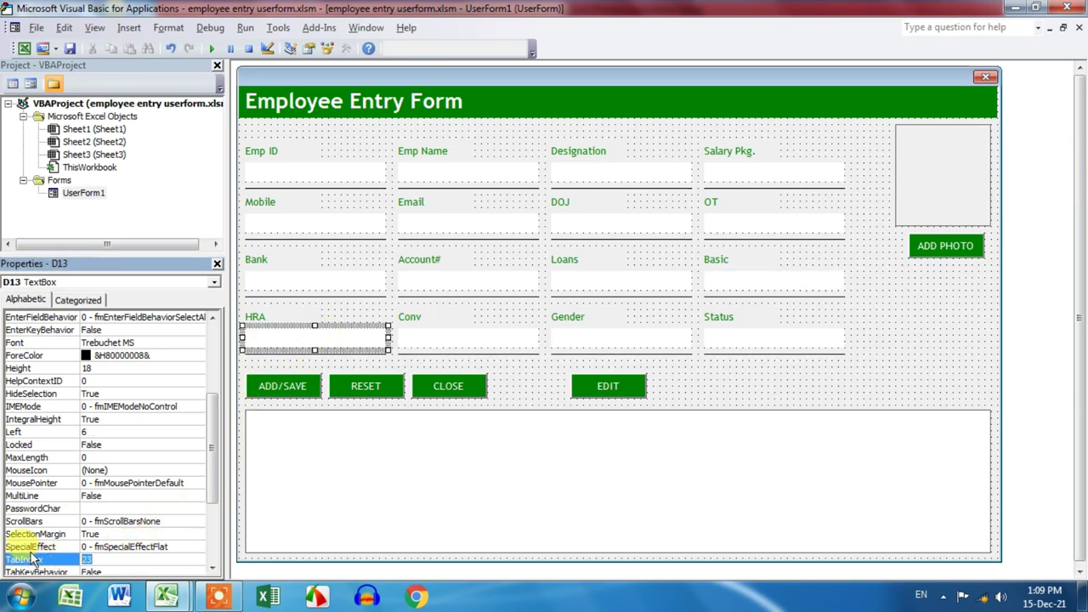
text(13)
click(442, 338)
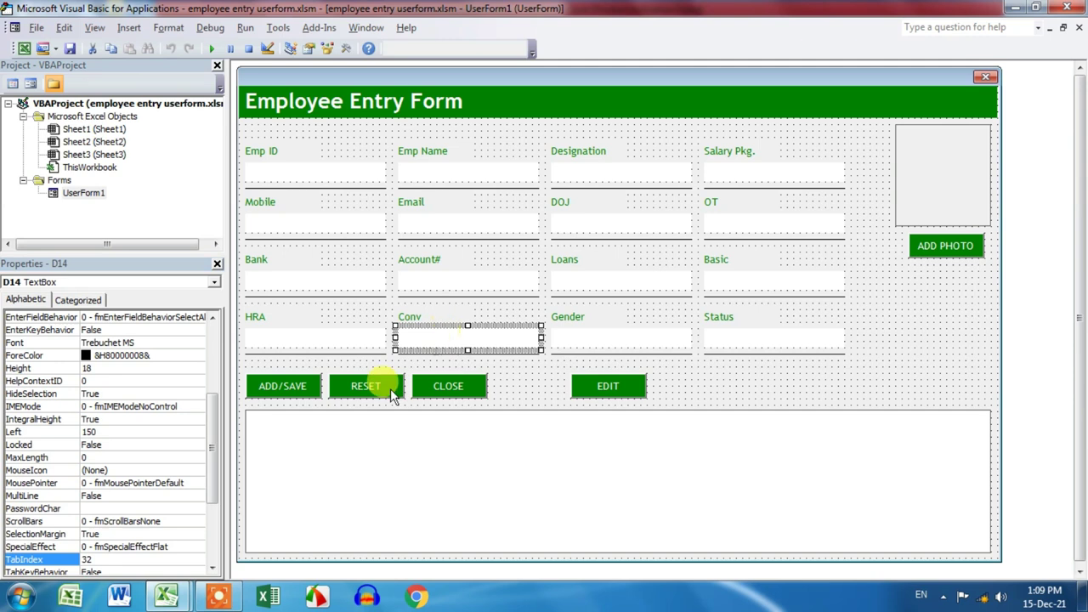
double_click(93, 559)
text(14)
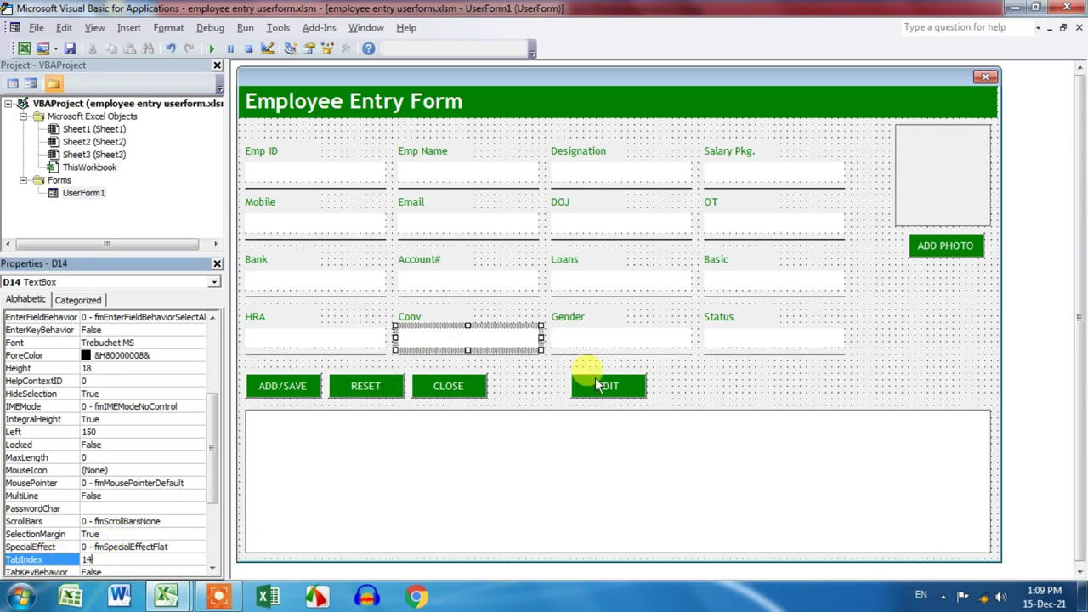
click(595, 341)
double_click(116, 560)
text(1)
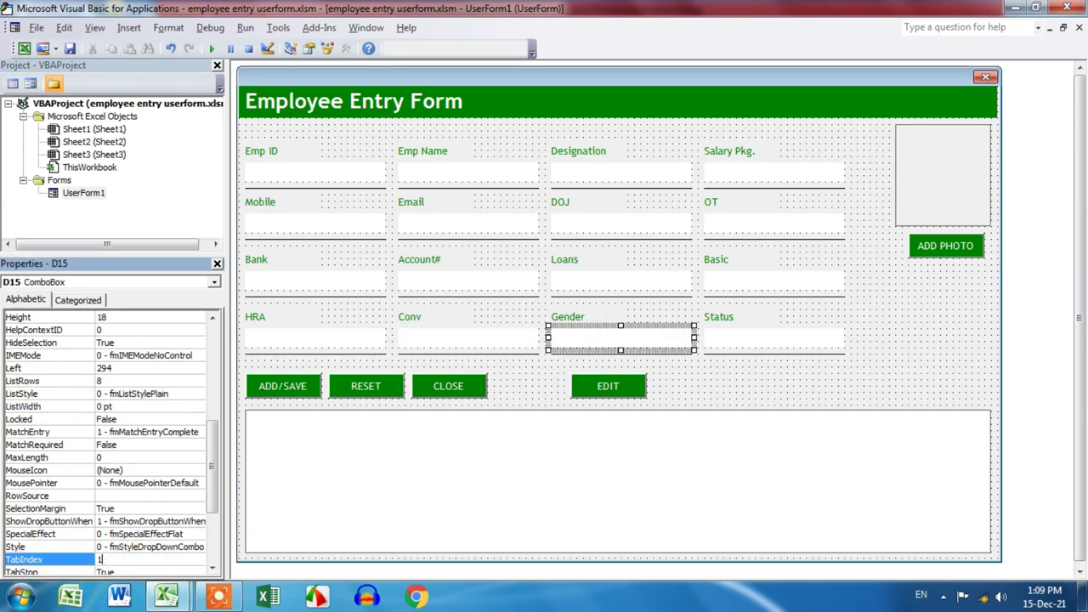
click(748, 340)
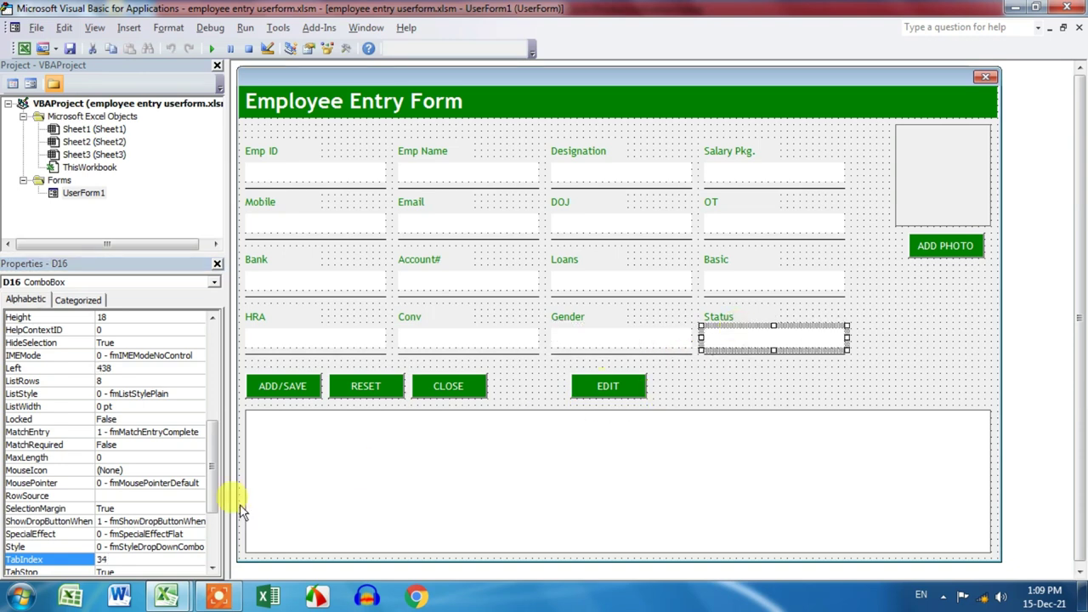
text(16)
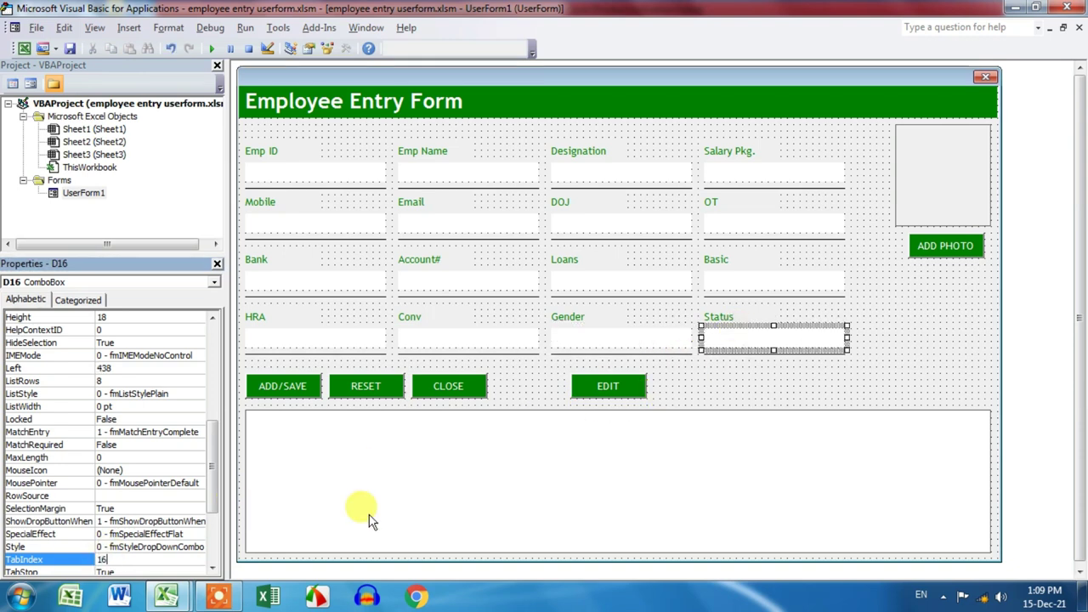
Set TabIndex 17–21 for the ADD PHOTO, ADD/SAVE, RESET, CLOSE and EDIT buttons
click(925, 247)
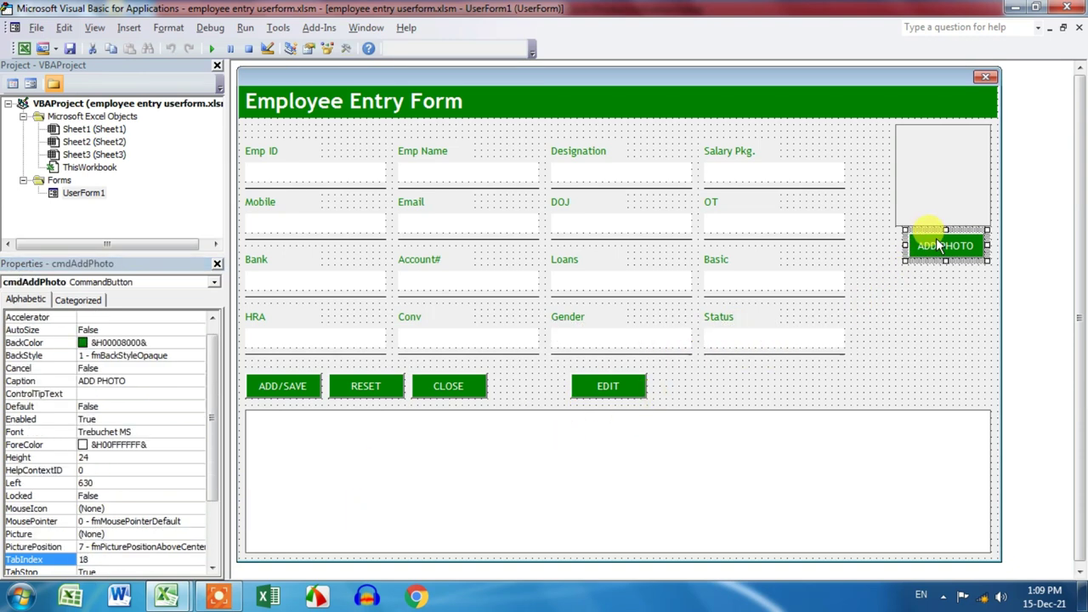
double_click(116, 559)
text(17)
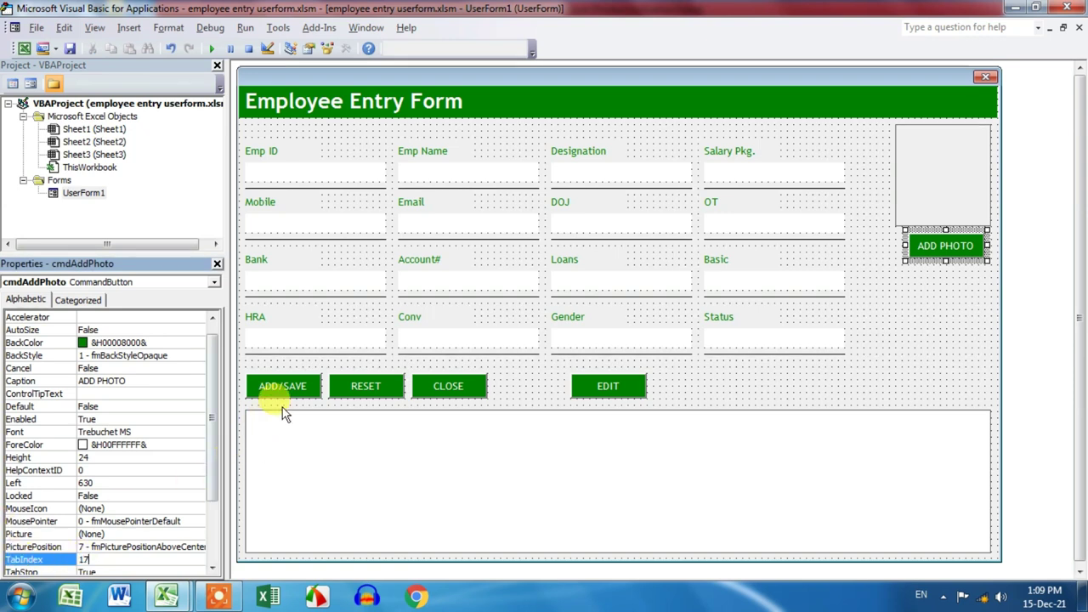
click(289, 387)
double_click(34, 559)
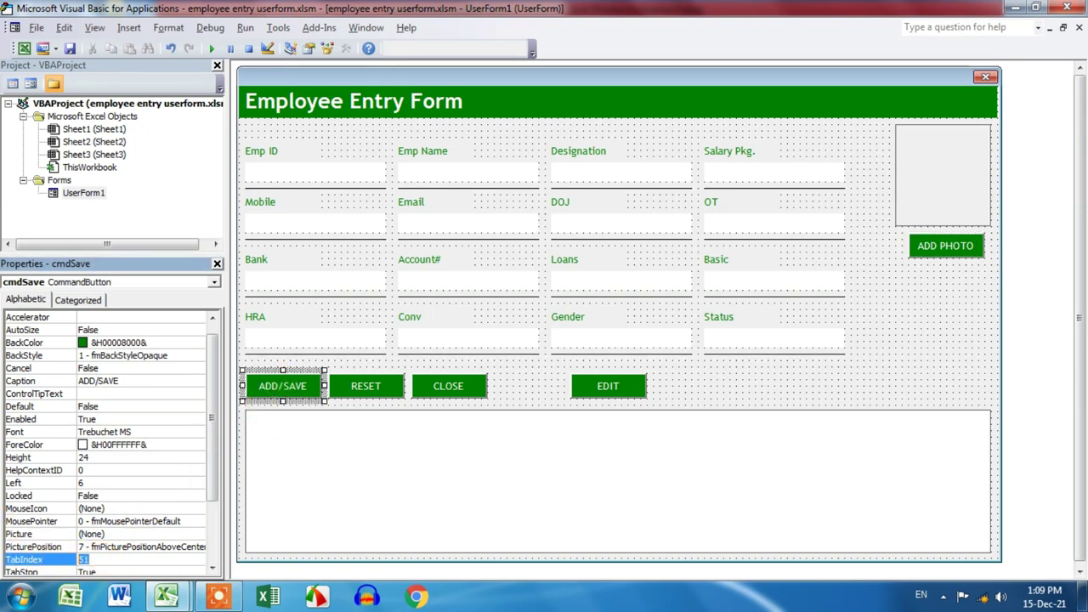
click(365, 386)
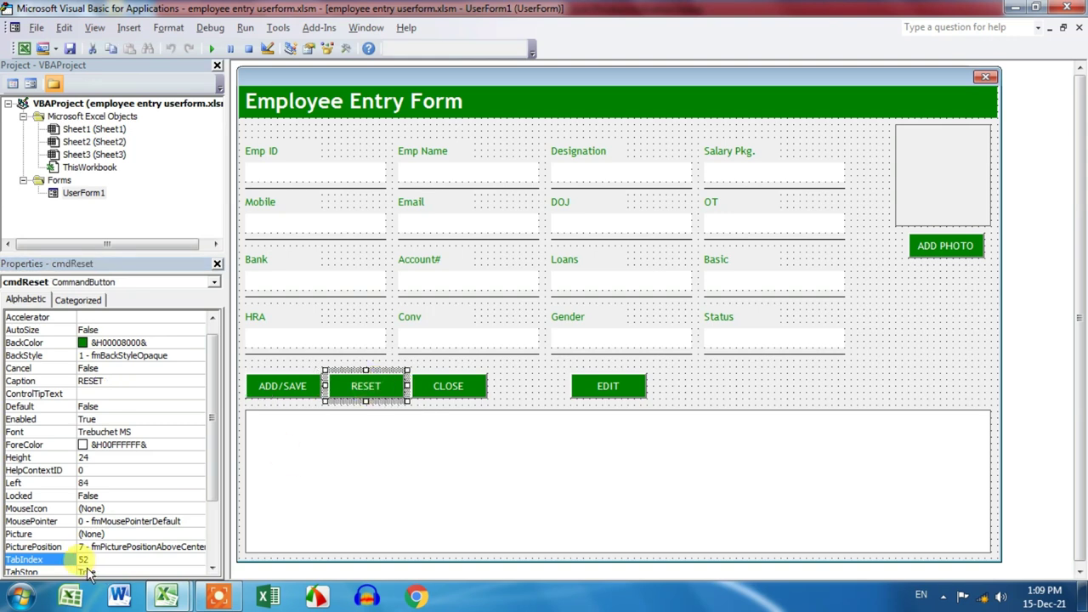
double_click(25, 559)
text(19)
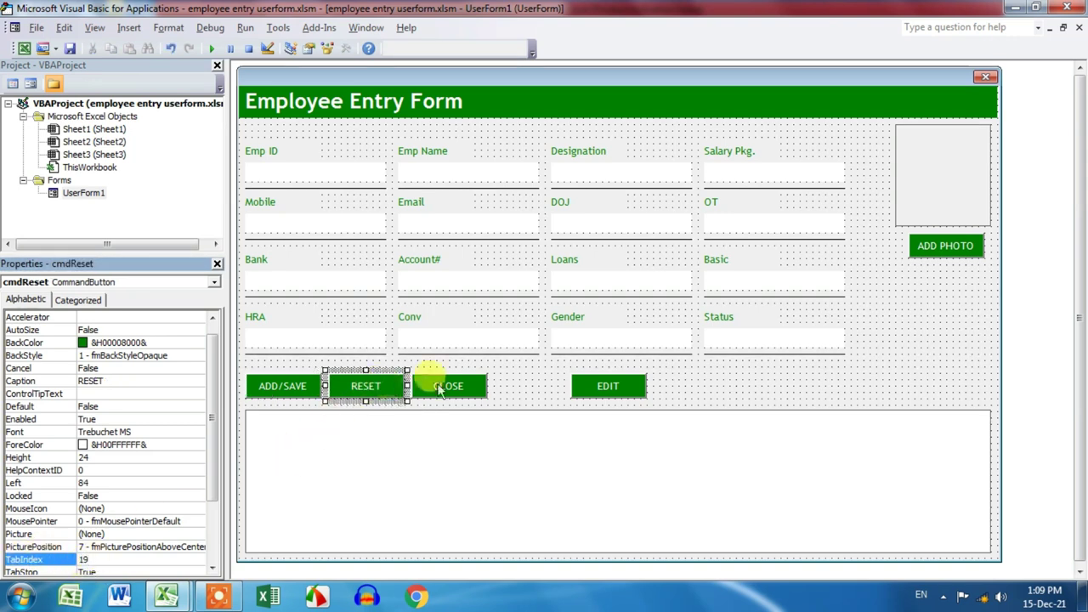
click(424, 390)
double_click(94, 560)
text(20)
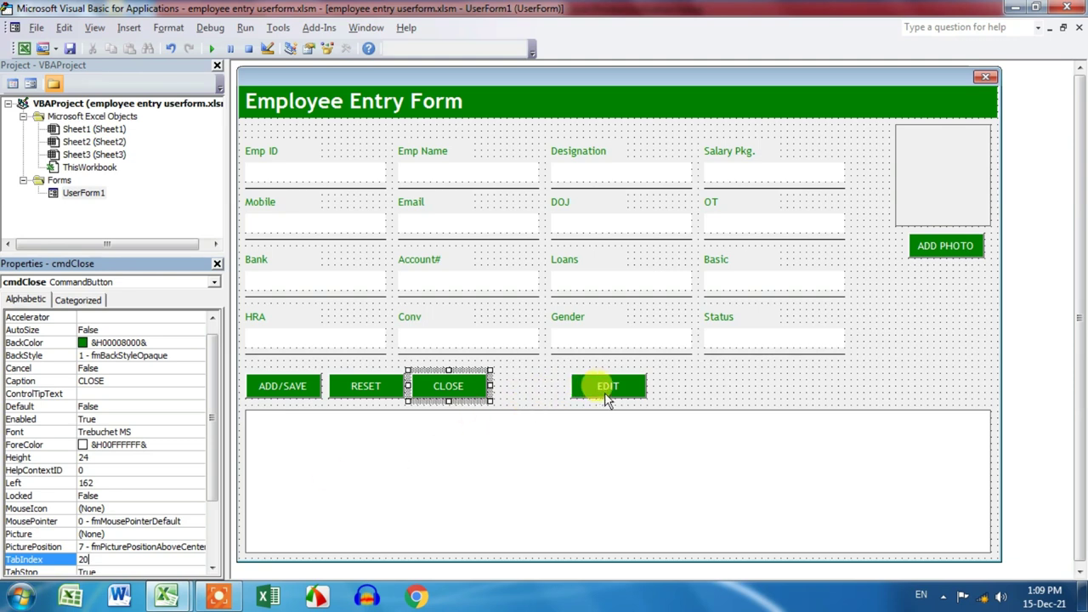
click(597, 389)
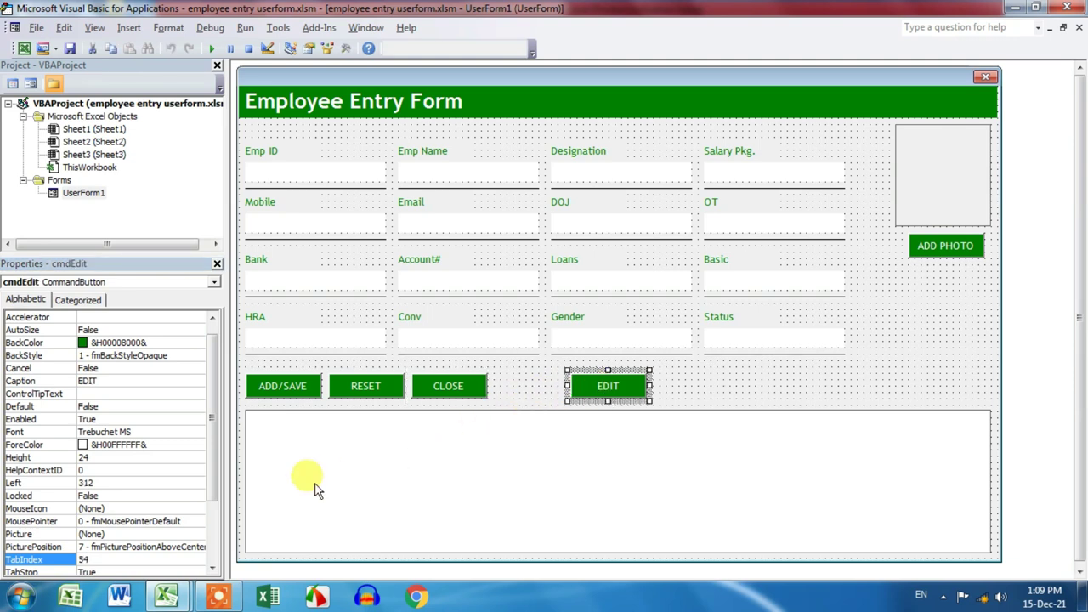
double_click(109, 558)
text(1)
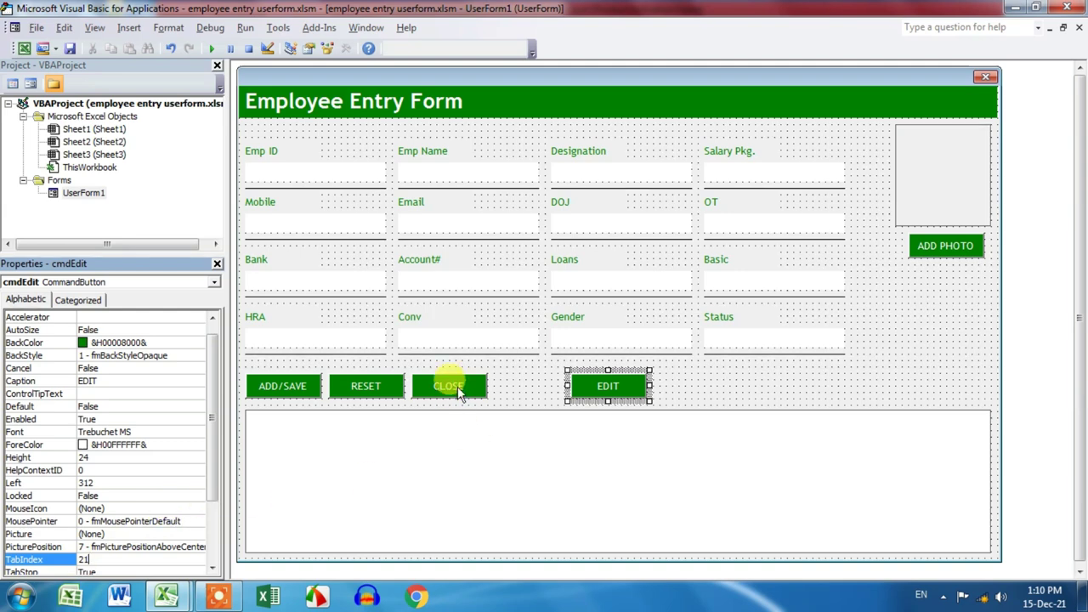
click(444, 385)
click(625, 384)
click(720, 397)
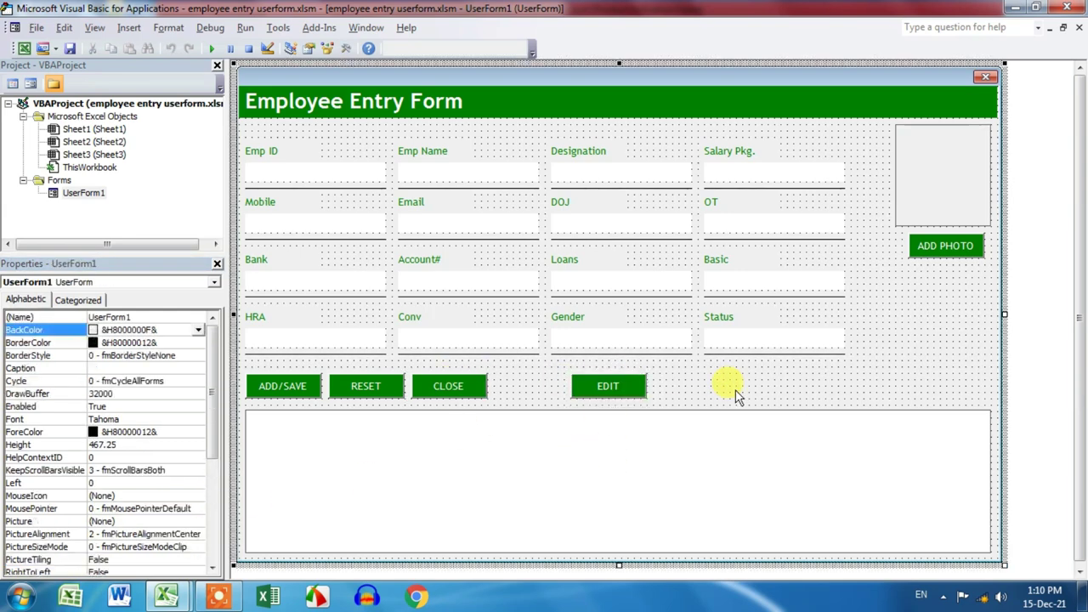
Run the form, Tab through every field and button to verify the order, then close it
click(212, 49)
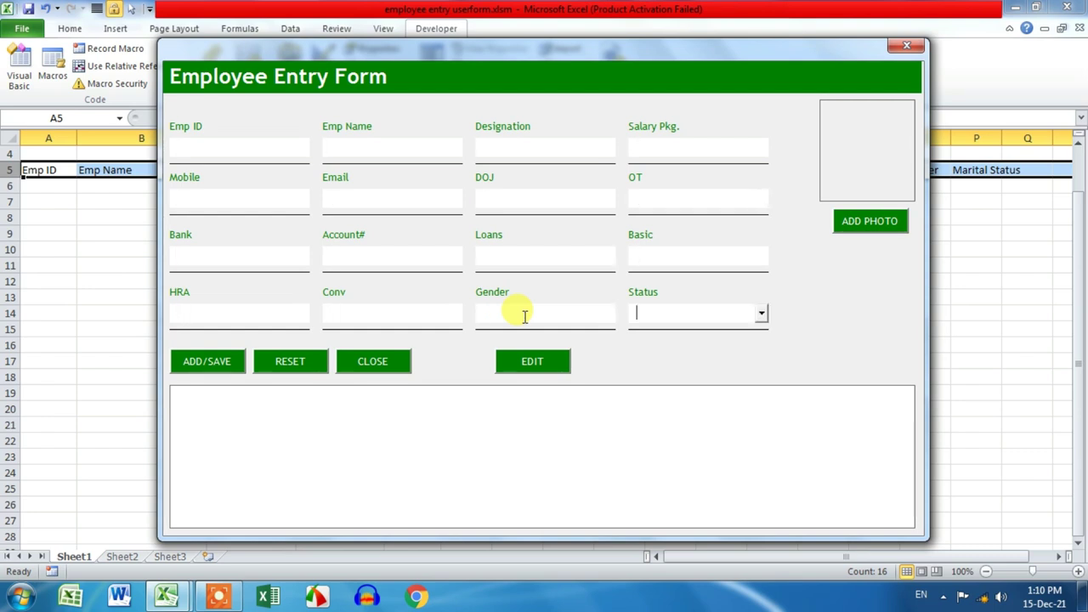
key(Tab)
key(Tab)
key(Tab)
key(Tab)
key(Tab)
click(899, 51)
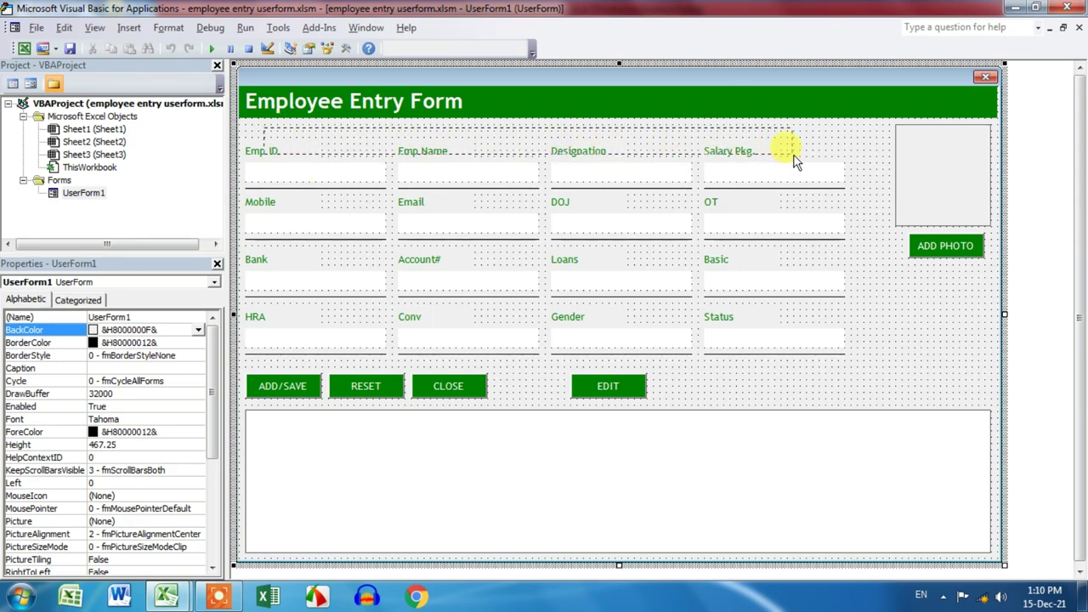
Set BackStyle to Transparent for every row of labels, finishing with HRA, Conv, Gender and Status
drag(488, 155, 800, 162)
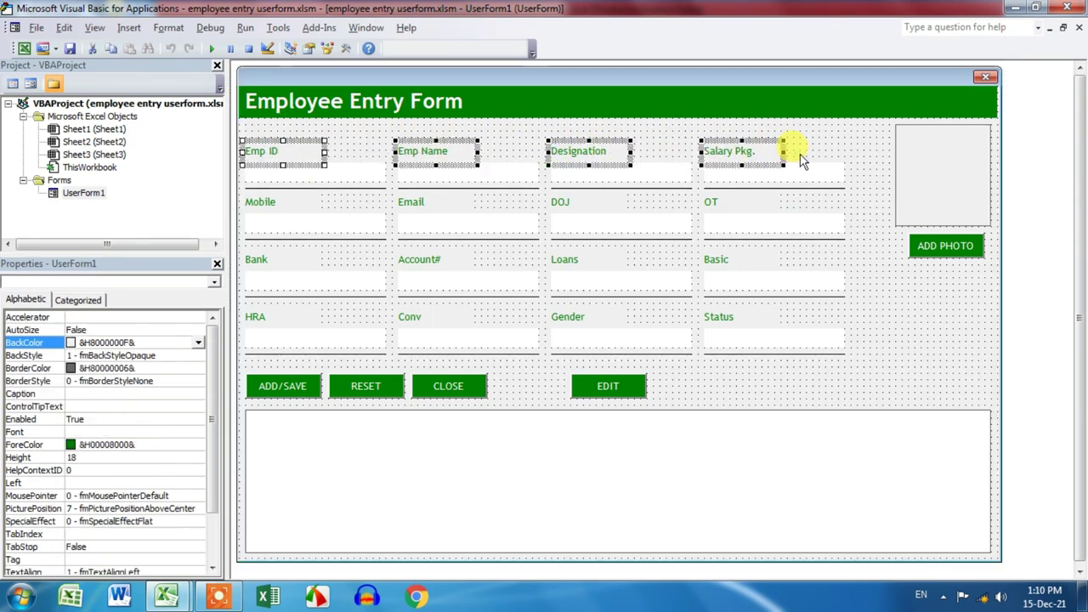
double_click(150, 355)
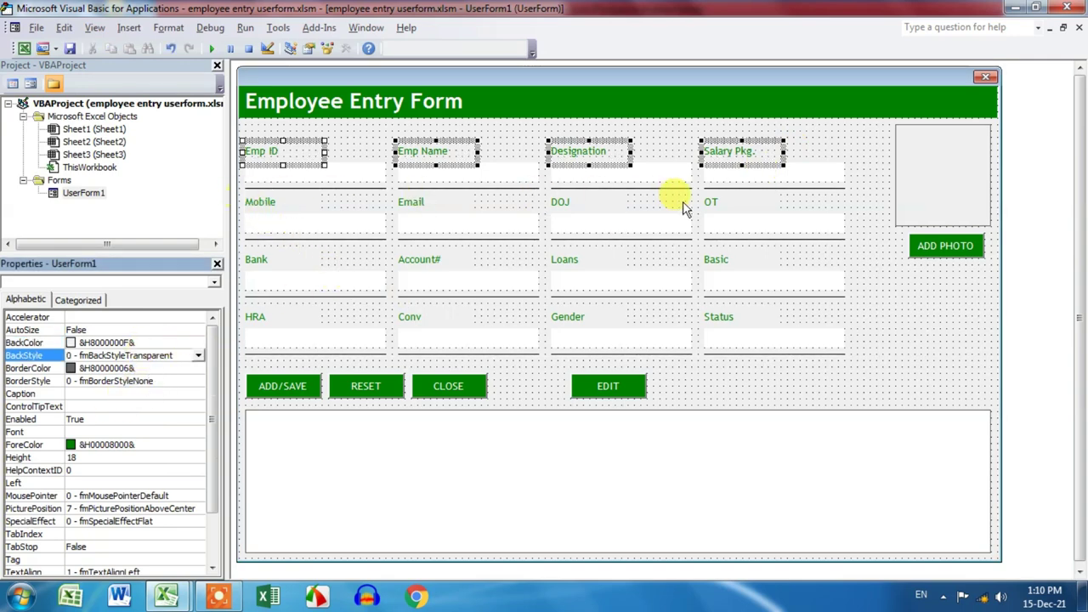
drag(845, 208, 279, 207)
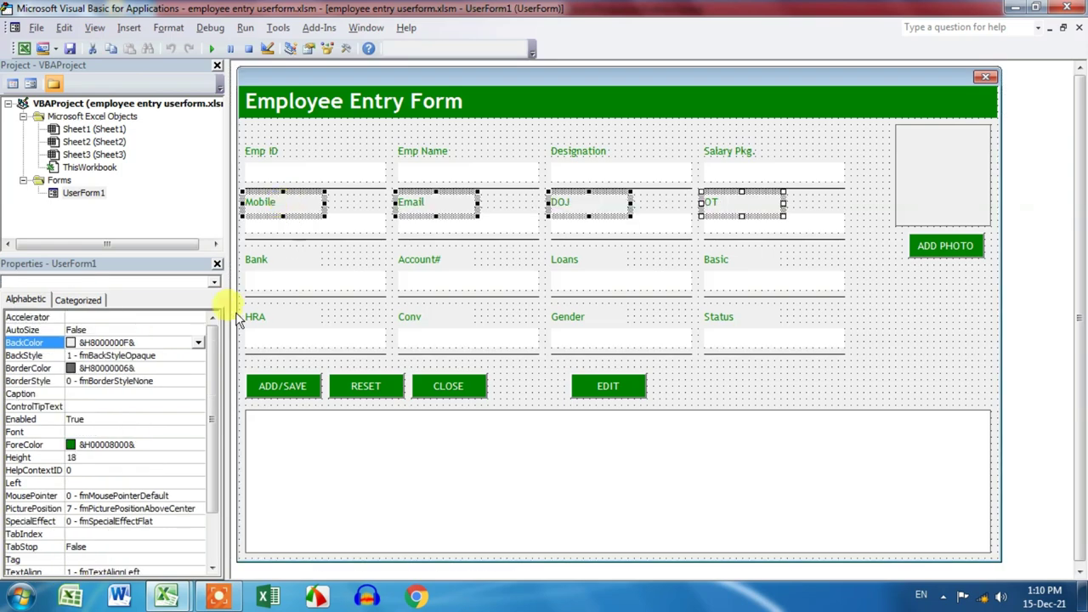
double_click(161, 361)
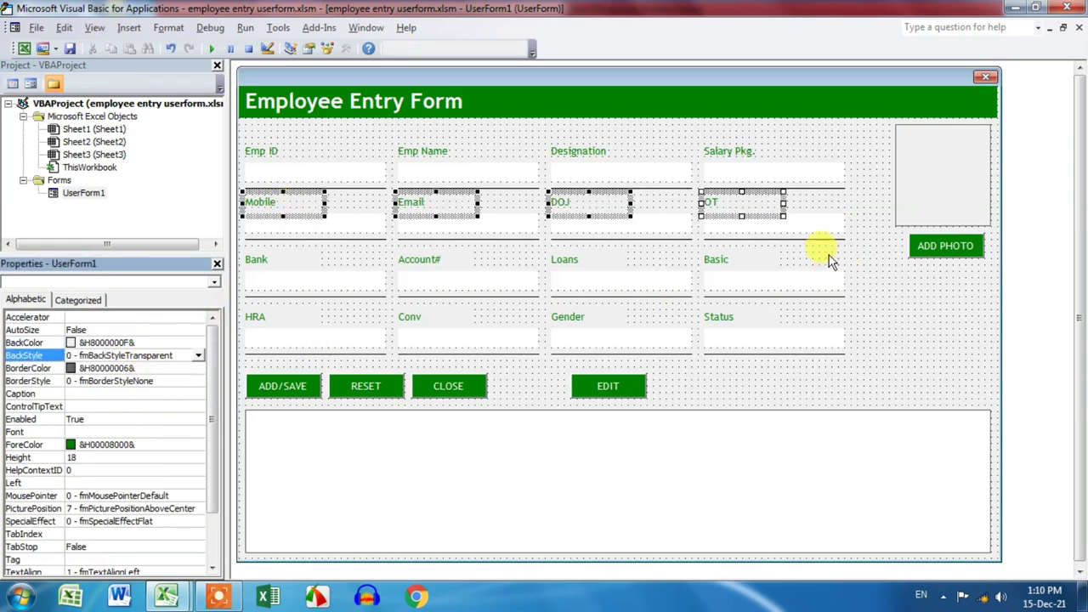
drag(826, 252, 274, 264)
double_click(161, 356)
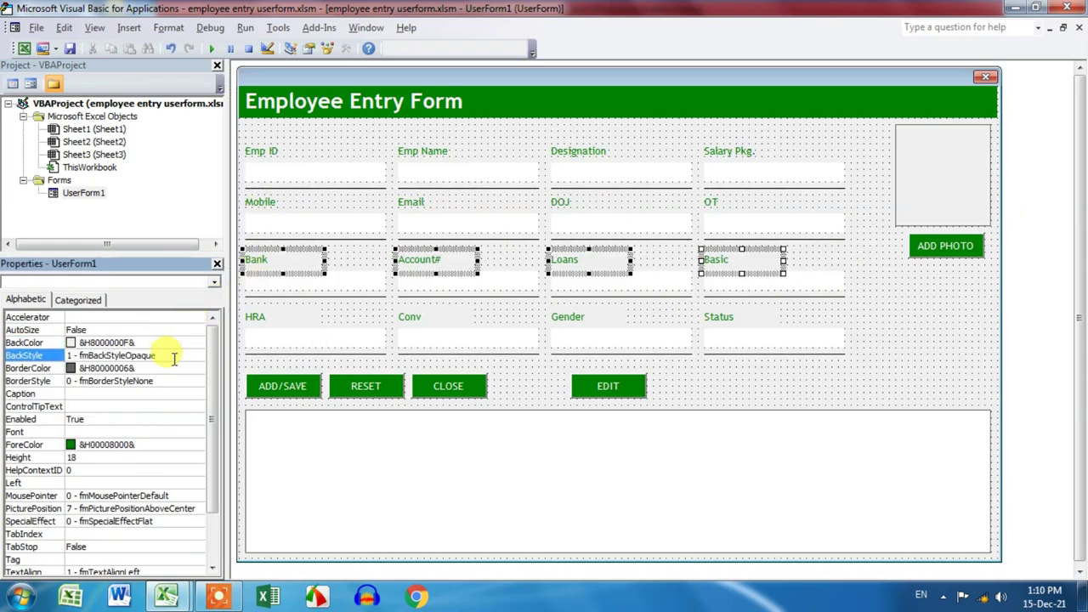
click(823, 319)
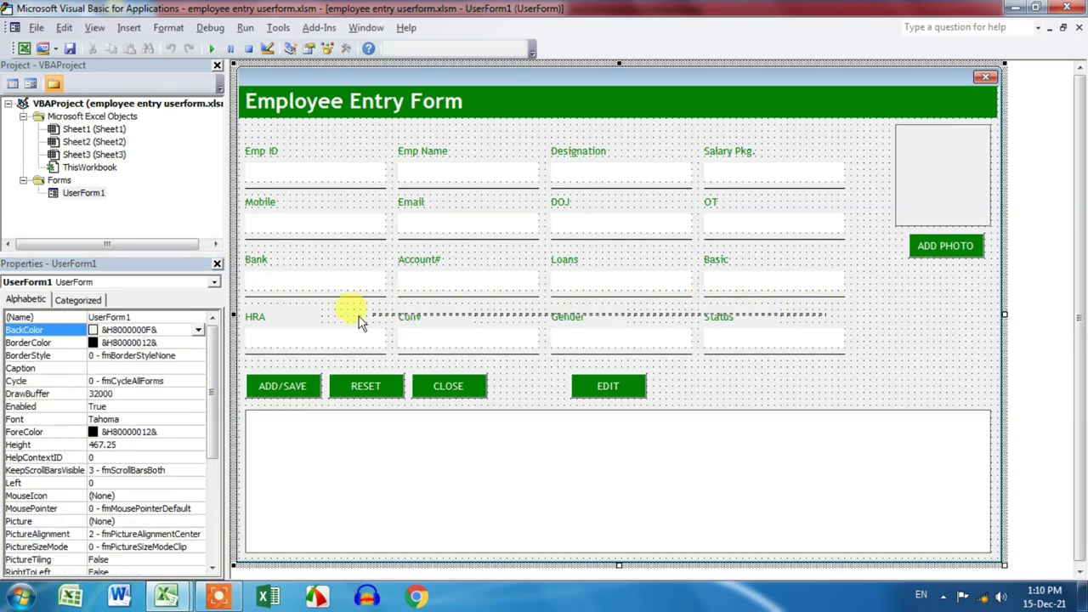
drag(358, 316, 276, 316)
double_click(155, 355)
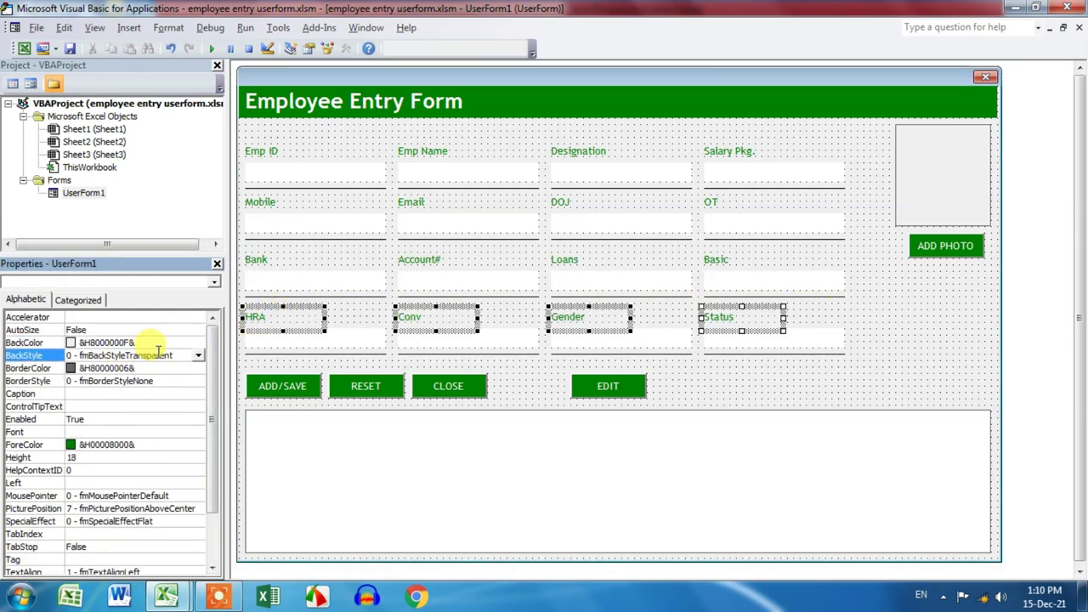
Set UserForm1's BackColor to white from the palette and run the form
click(823, 344)
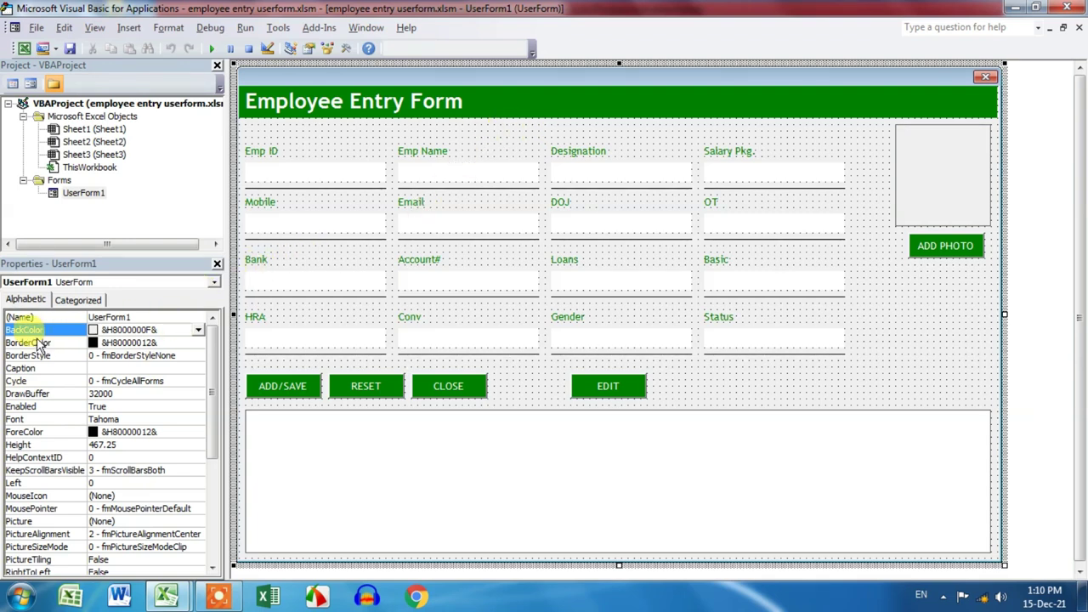
click(198, 329)
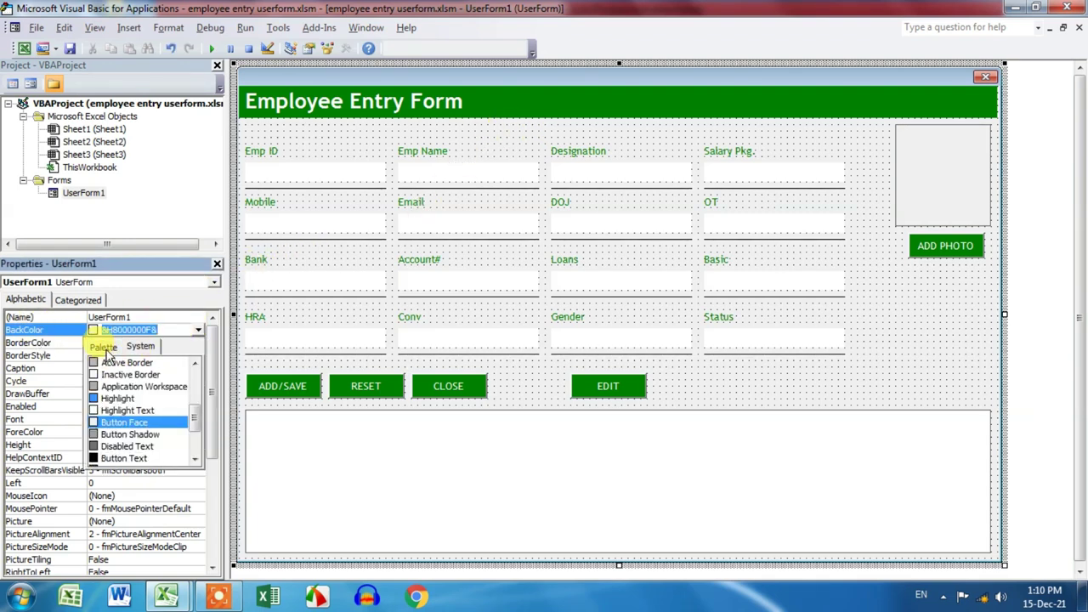
click(104, 347)
click(94, 364)
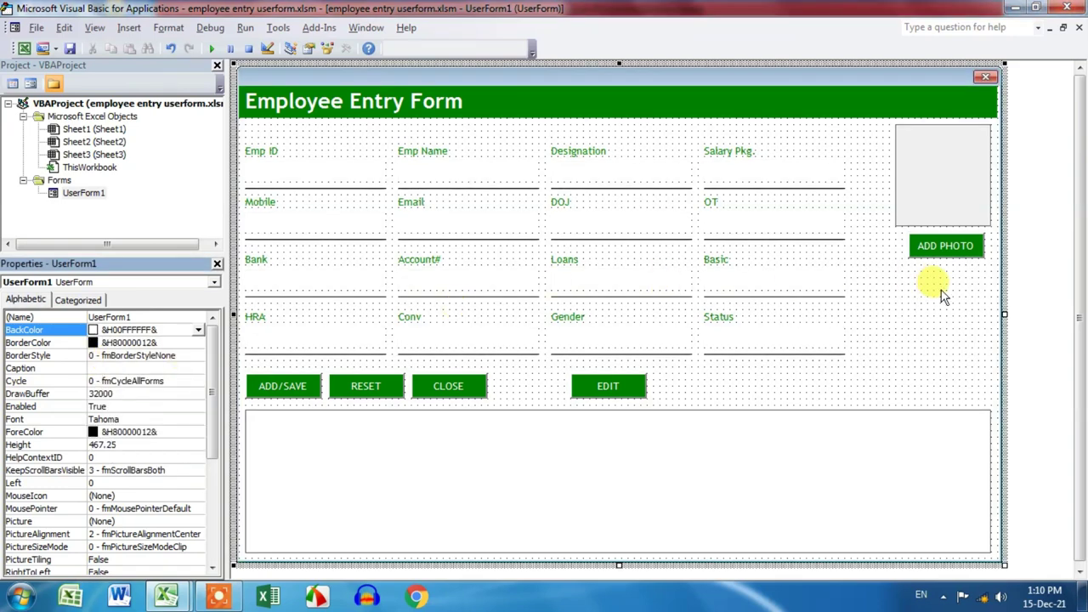
click(213, 49)
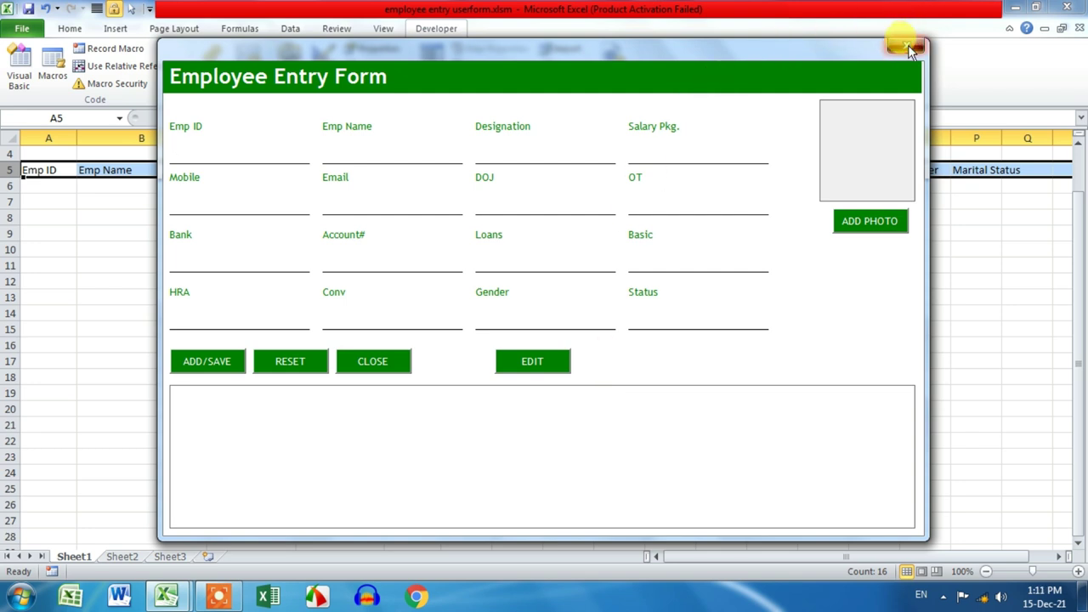
Try the Emp ID box on the running form, close the form, and select text box D1
click(200, 147)
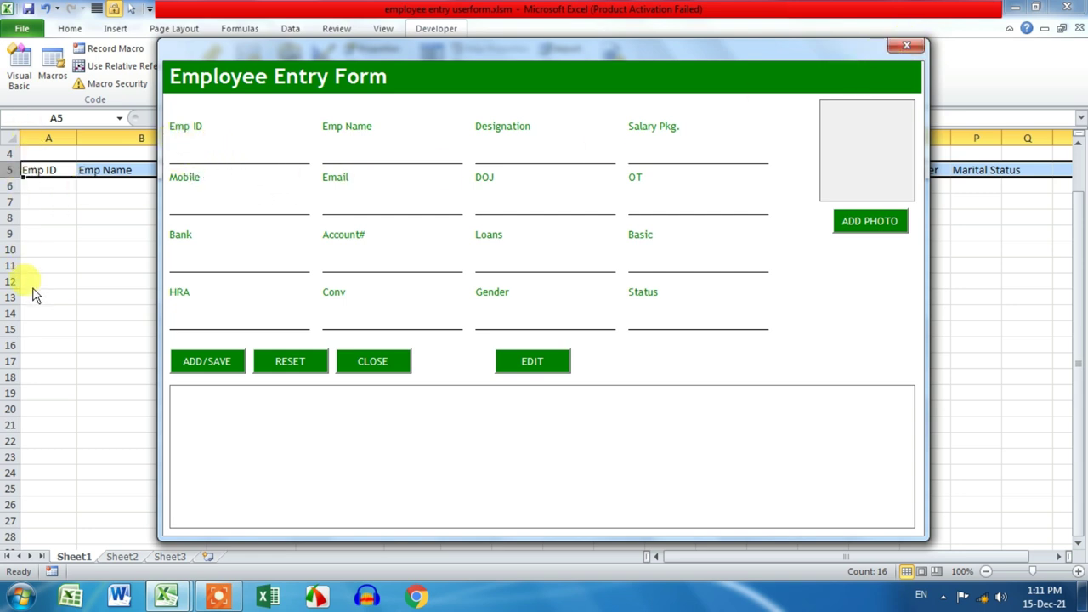
click(904, 47)
click(315, 170)
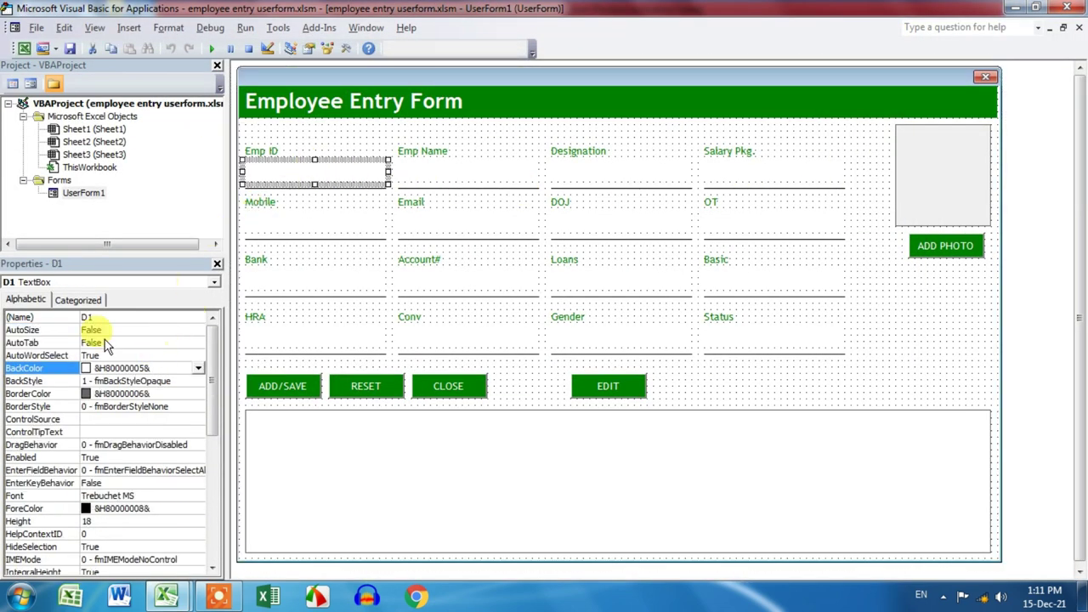
In UserForm_Initialize, add a line setting D1 to WorksheetFunction.Max of column A plus 1
double_click(865, 382)
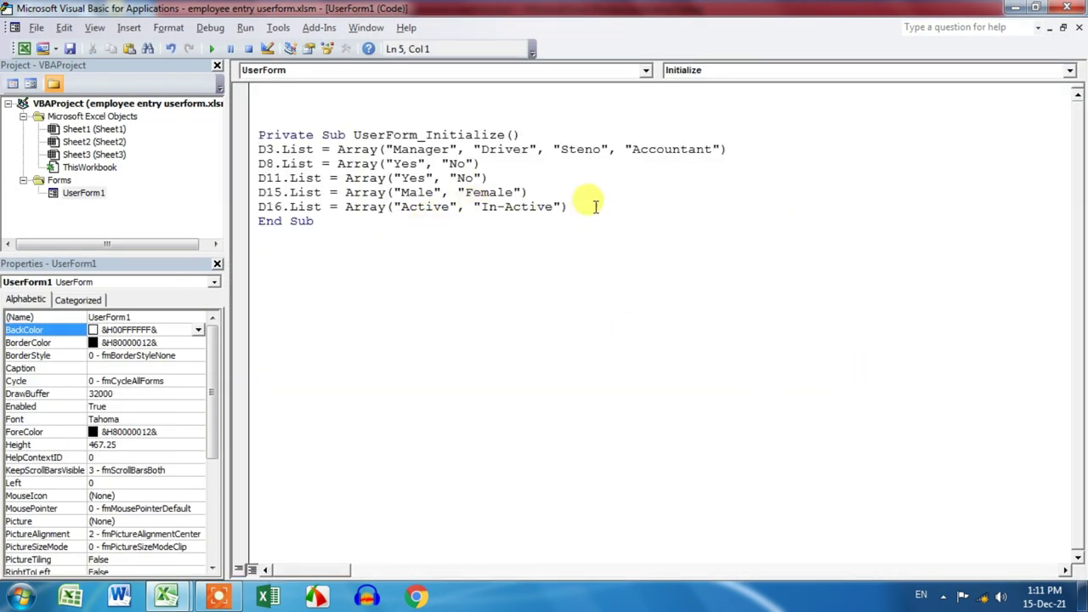
click(595, 206)
key(Return)
key(Return)
key(Return)
key(Up)
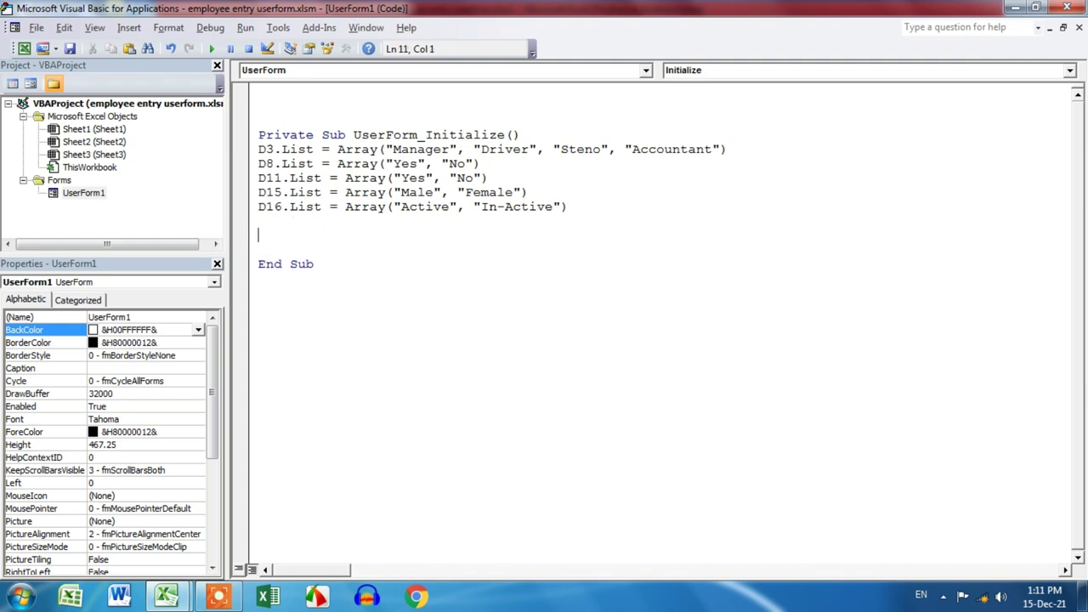
text(d)
text(=)
text(workshee)
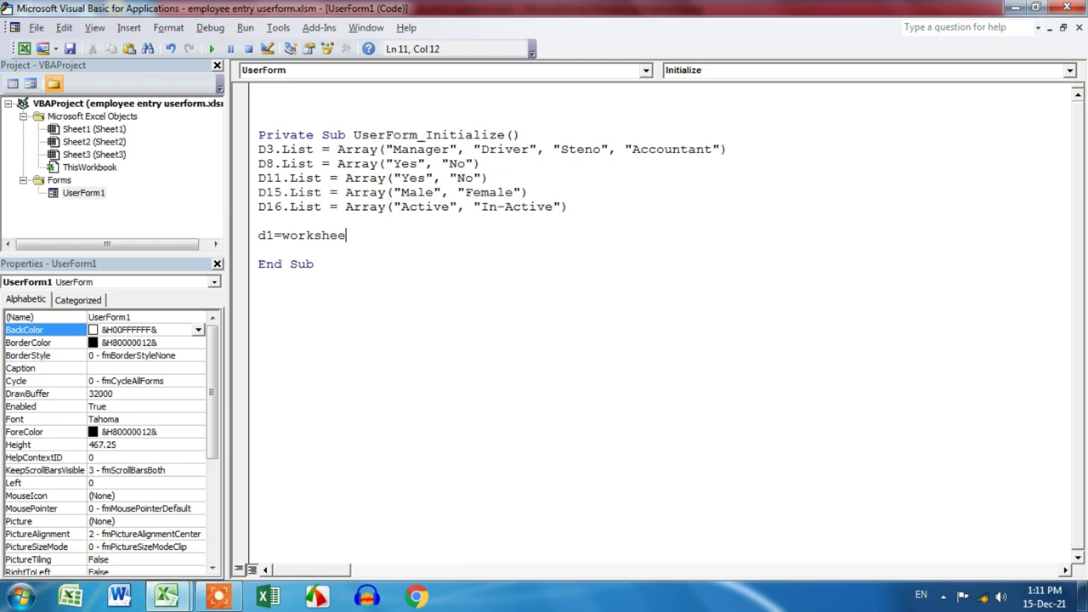
text(function)
text(.max)
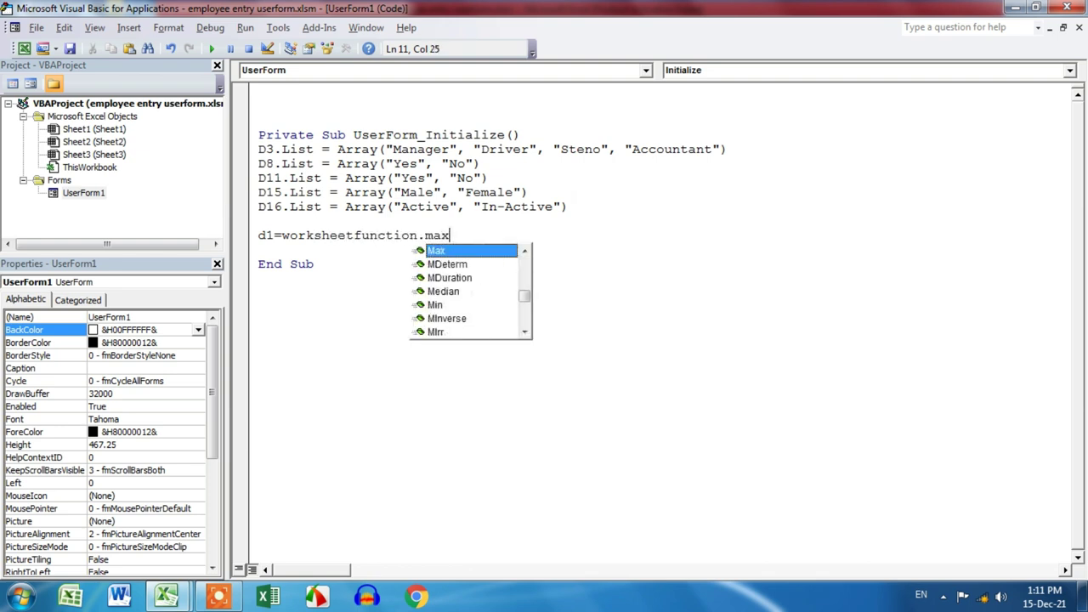
text(()
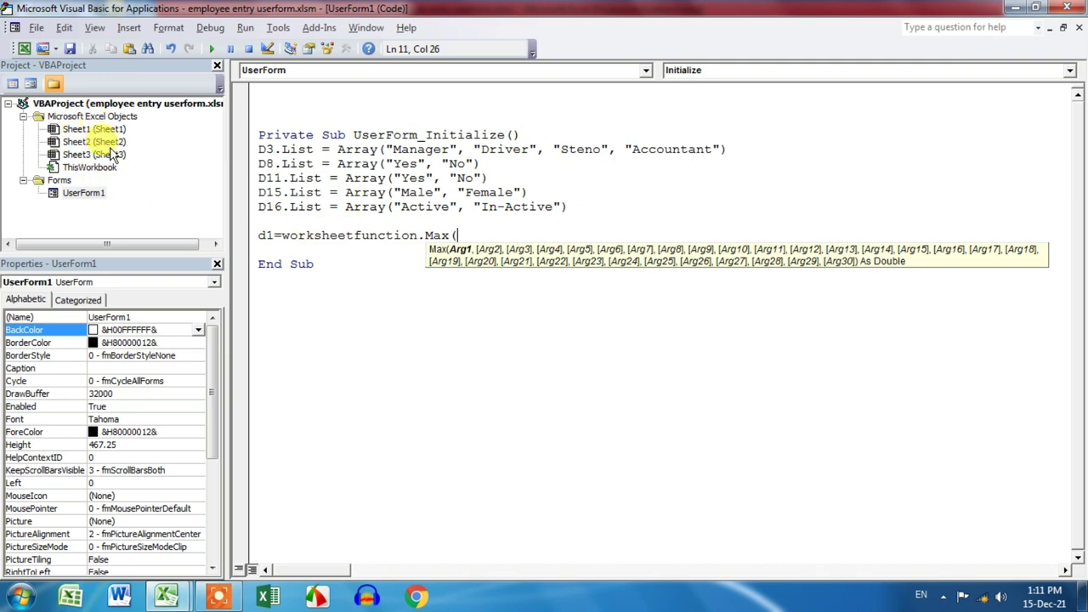
drag(178, 8, 454, 61)
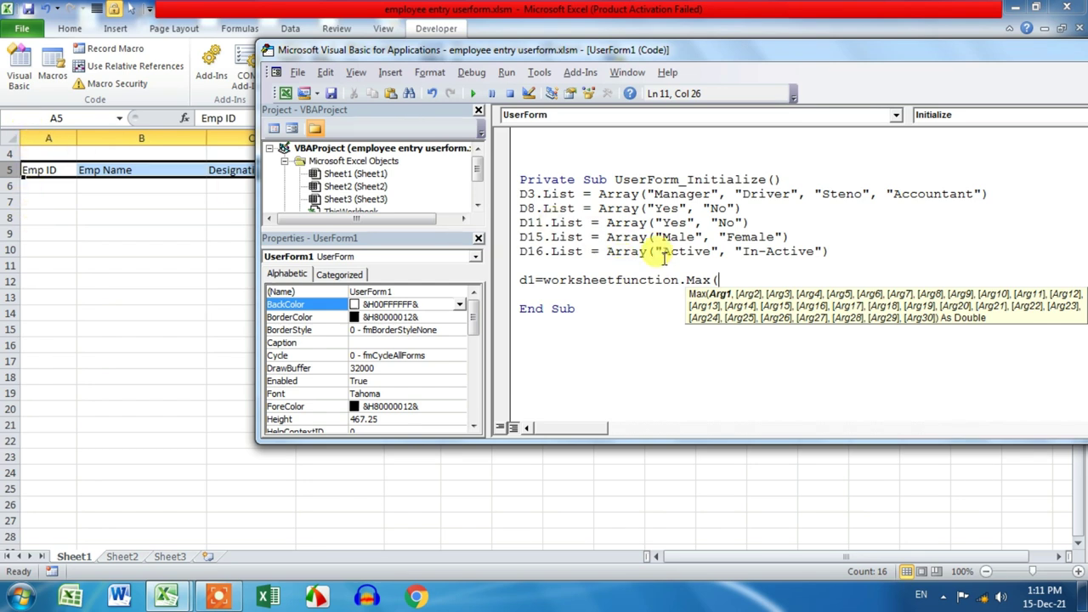
text("a)
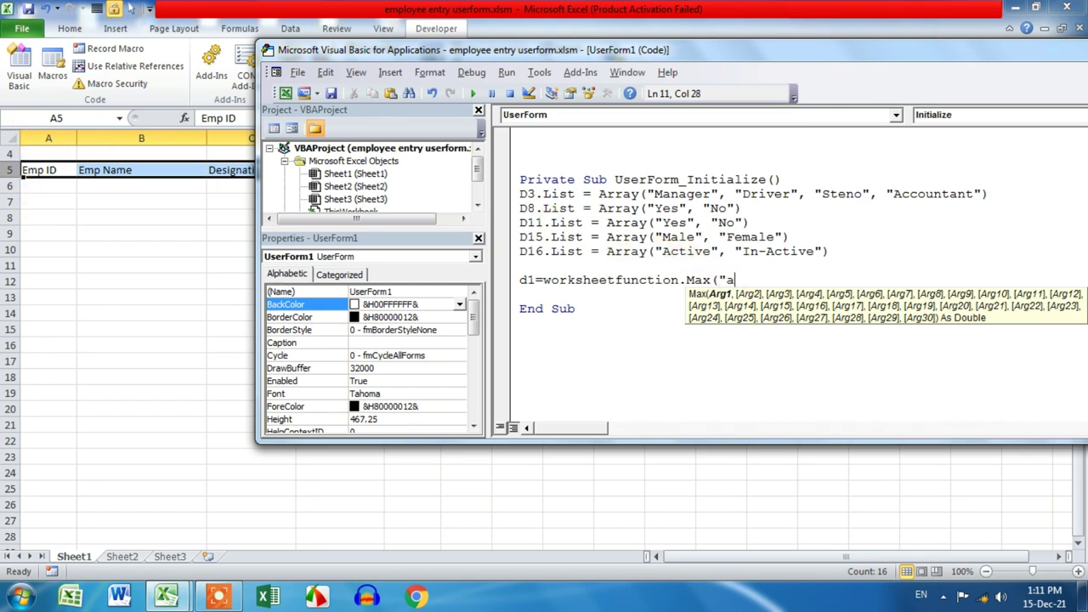
text(:a") )
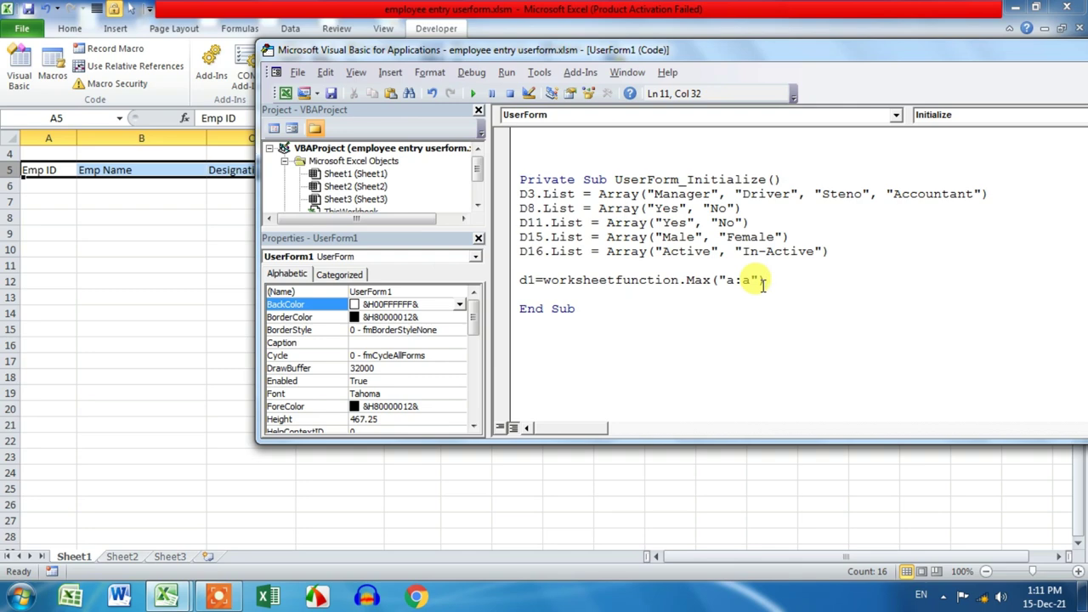
text(+ 1)
key(Return)
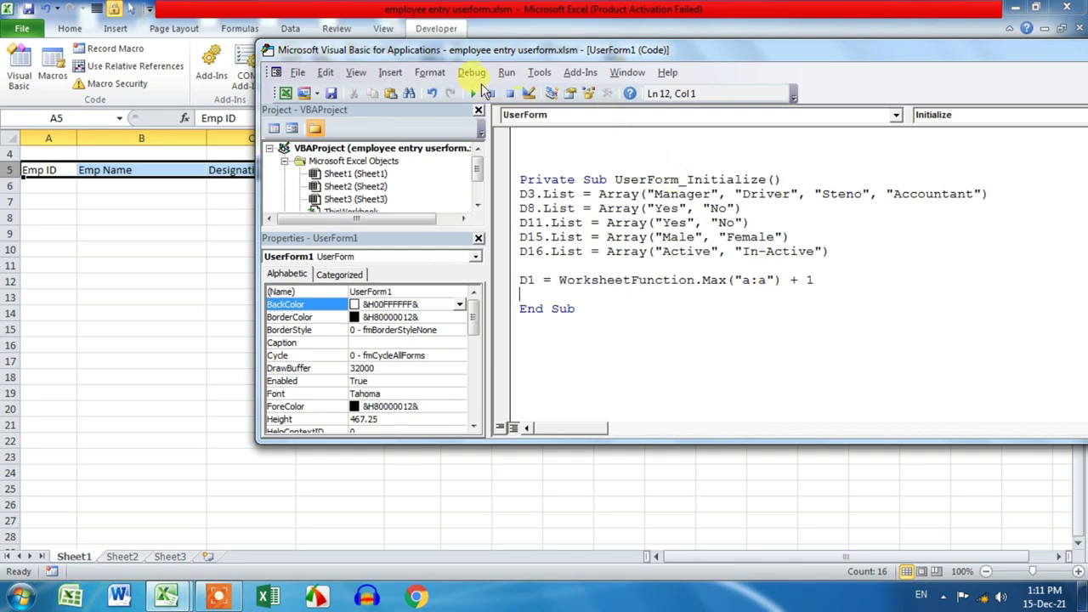
Fix the run-time error by using Sheet1.Range("a:a"), then test-run and confirm Emp ID shows 1
click(483, 89)
click(586, 359)
text(sheet1.)
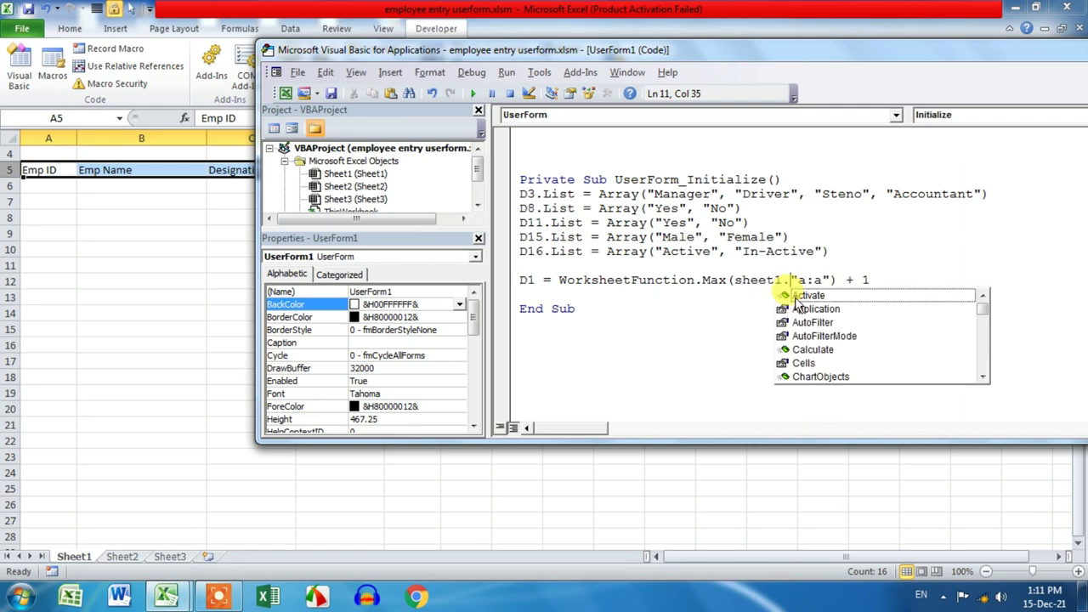
text(Range("a:a")
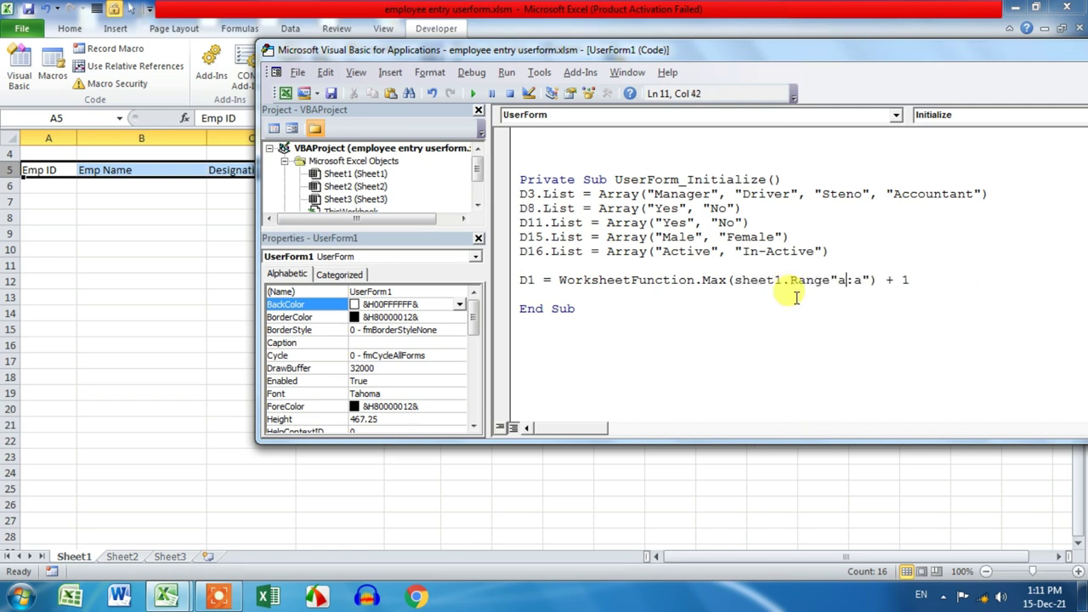
text())
click(797, 298)
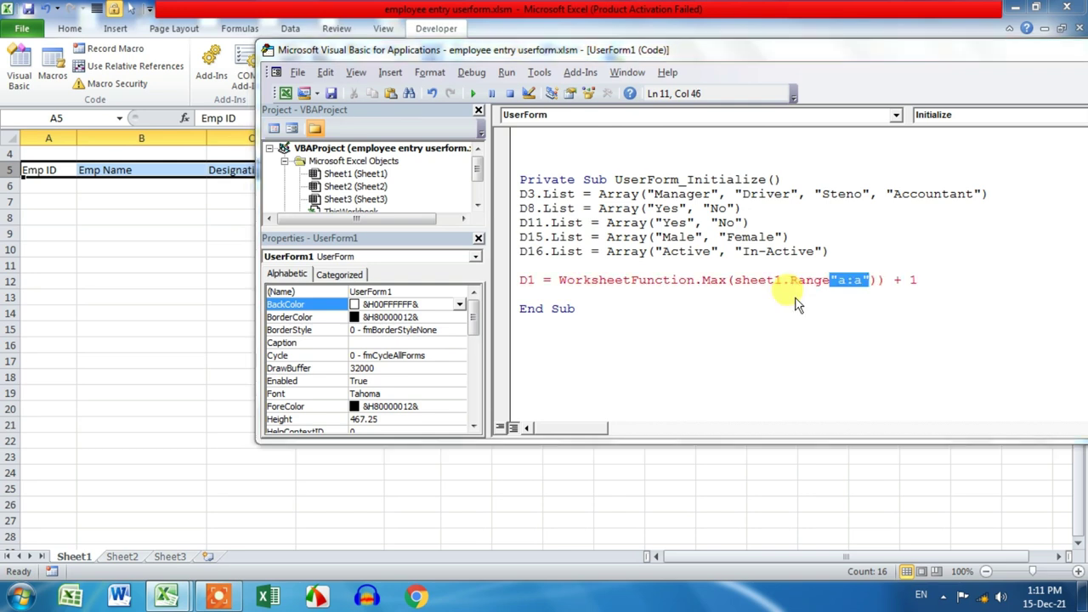
key(Return)
key(Left)
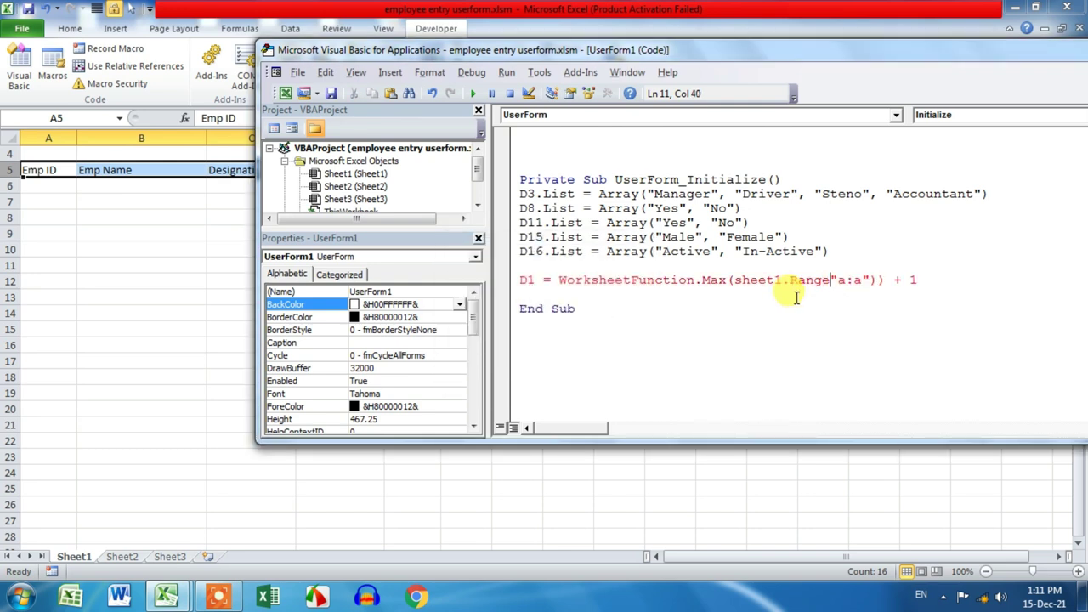
text(()
key(Down)
key(Down)
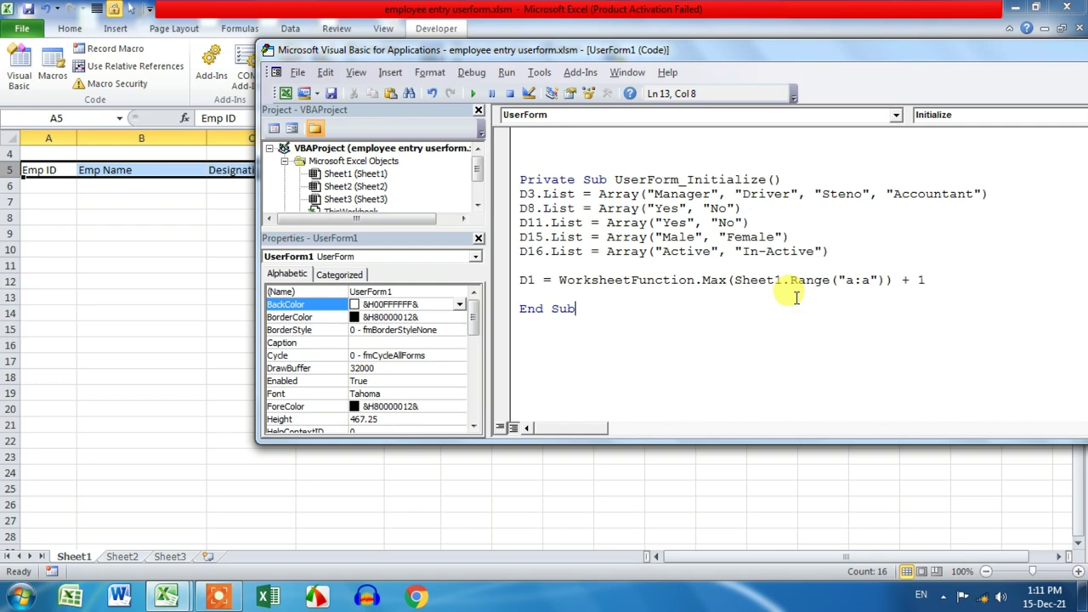
click(473, 94)
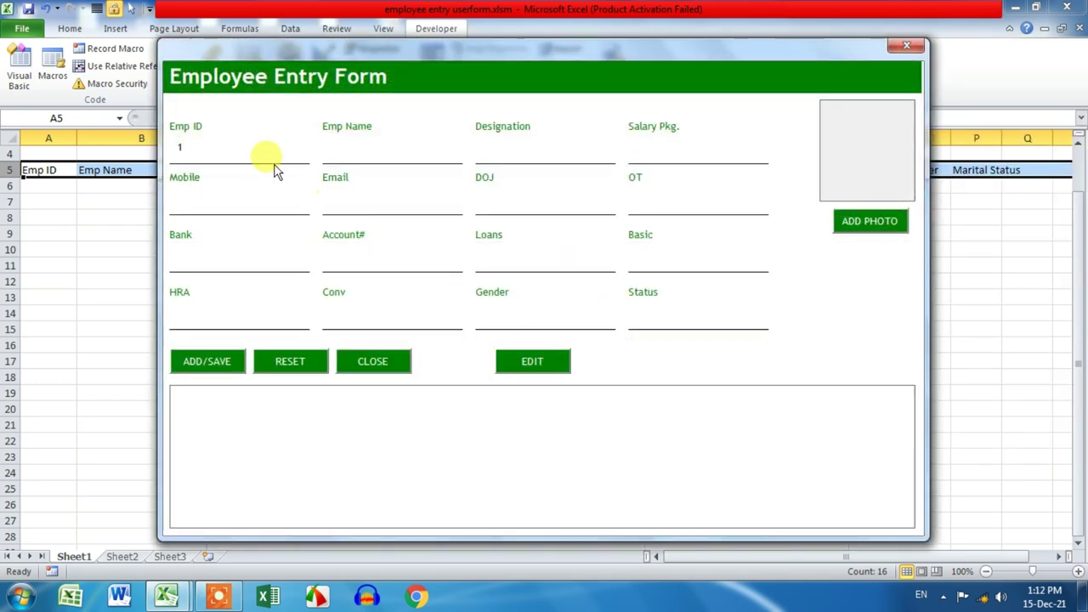
drag(239, 151, 151, 143)
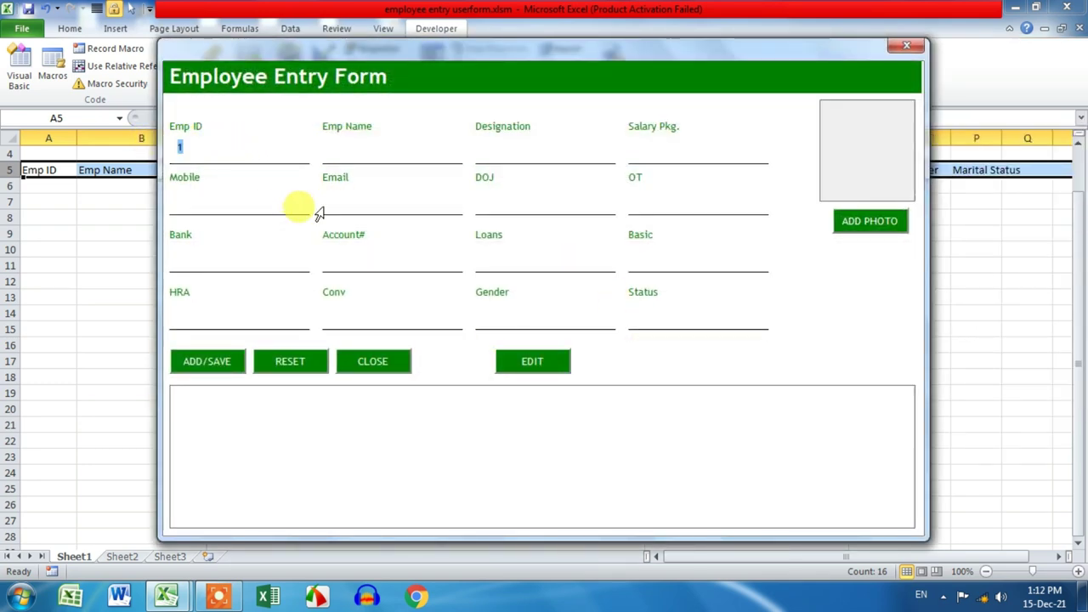
click(926, 46)
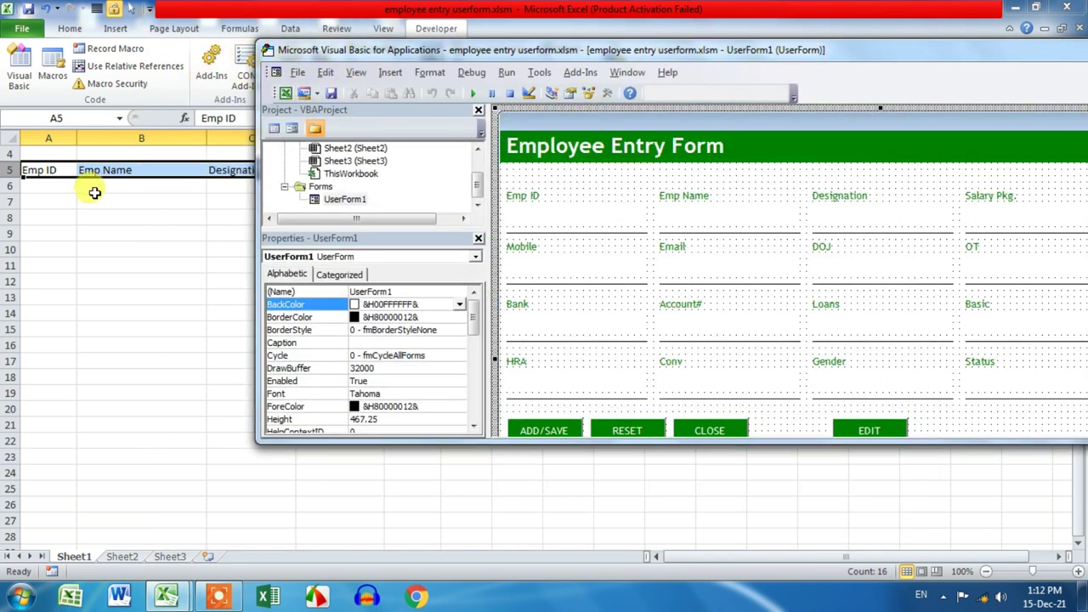
Enter Emp IDs 101, 102, 103 and 104 in cells A6:A9 of Sheet1
click(90, 189)
click(43, 188)
text(101)
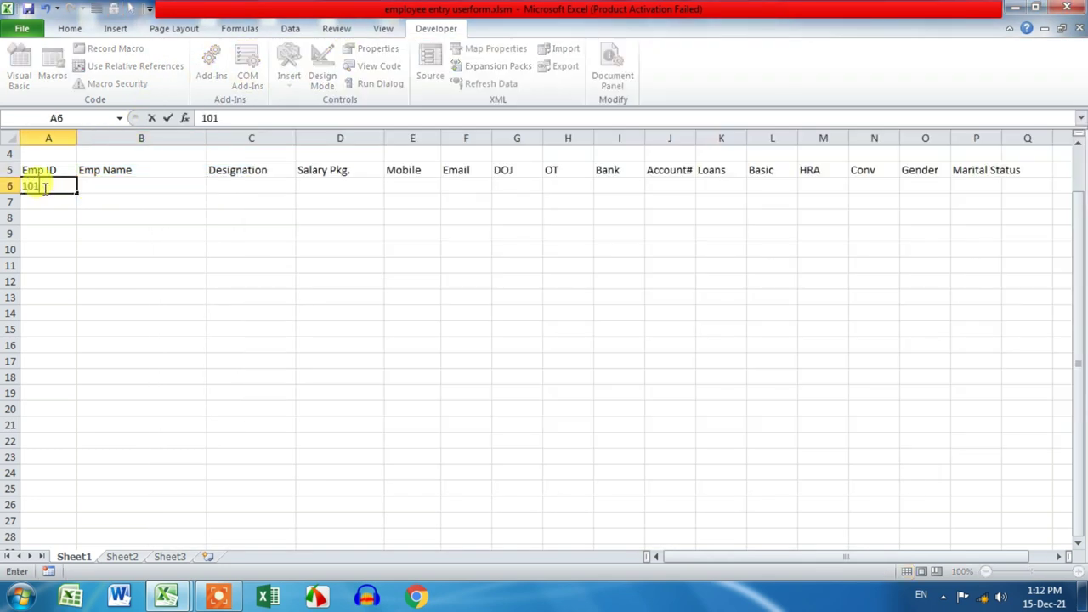
key(Return)
text(102)
key(Return)
text(103)
key(Return)
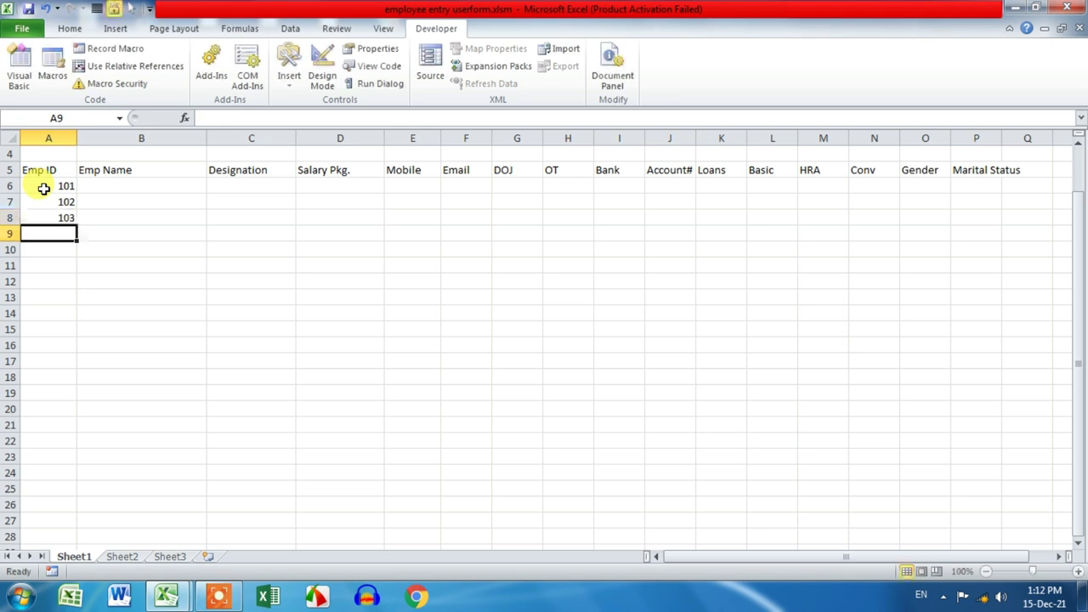
text(104)
key(Return)
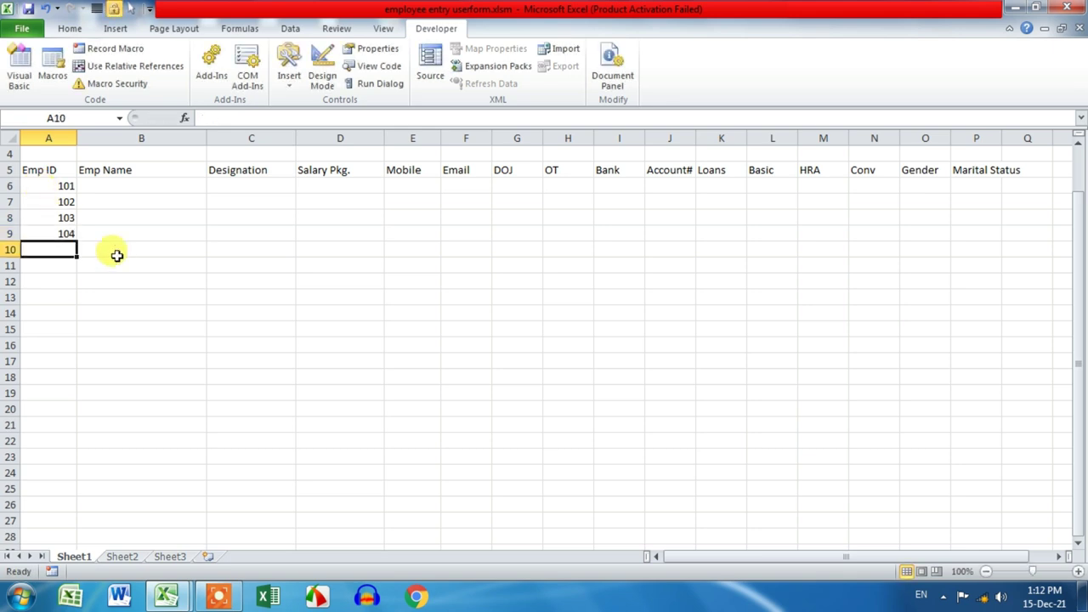
Run the form from the VBA editor, confirm Emp ID shows 105, and close it
click(18, 64)
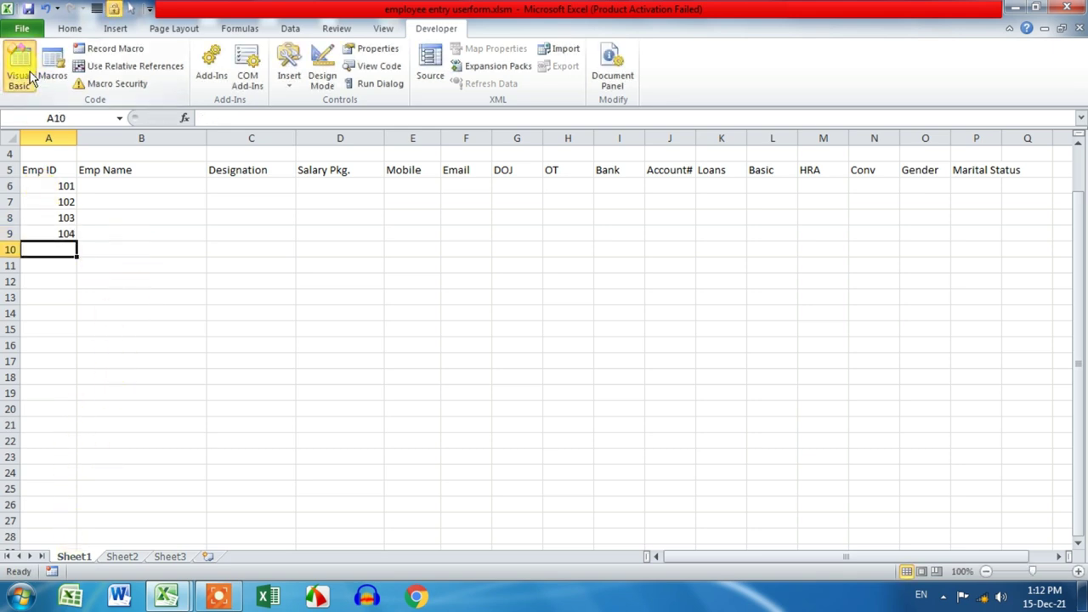
click(472, 92)
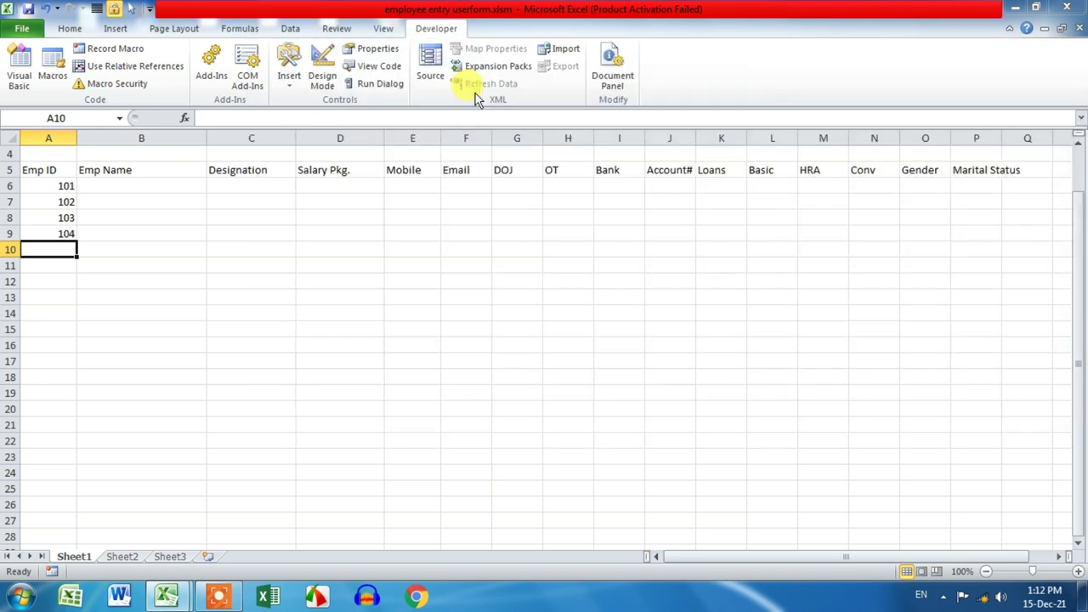
double_click(186, 147)
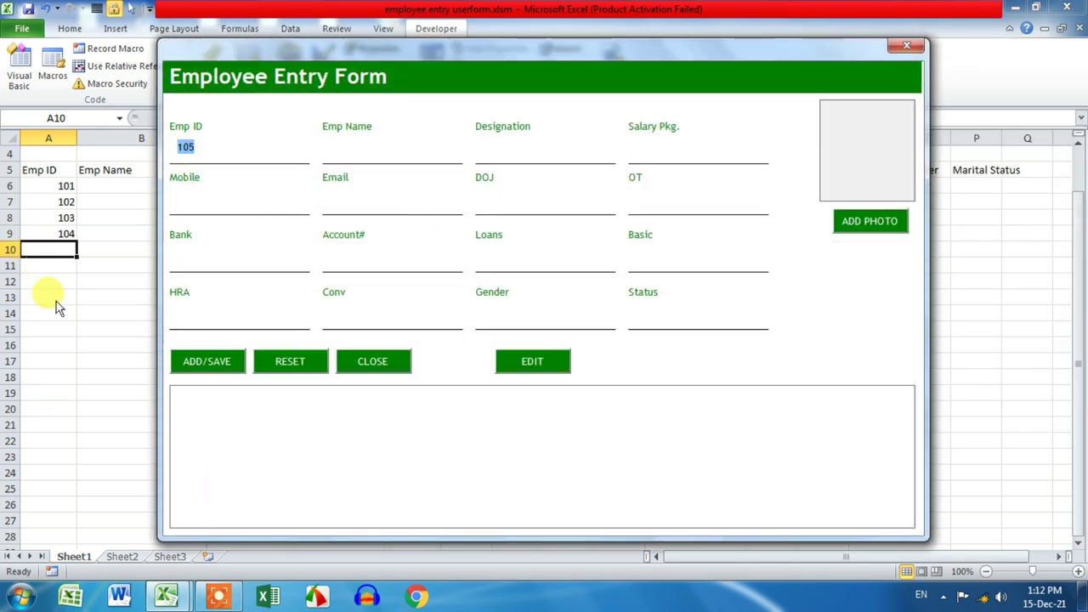
click(909, 51)
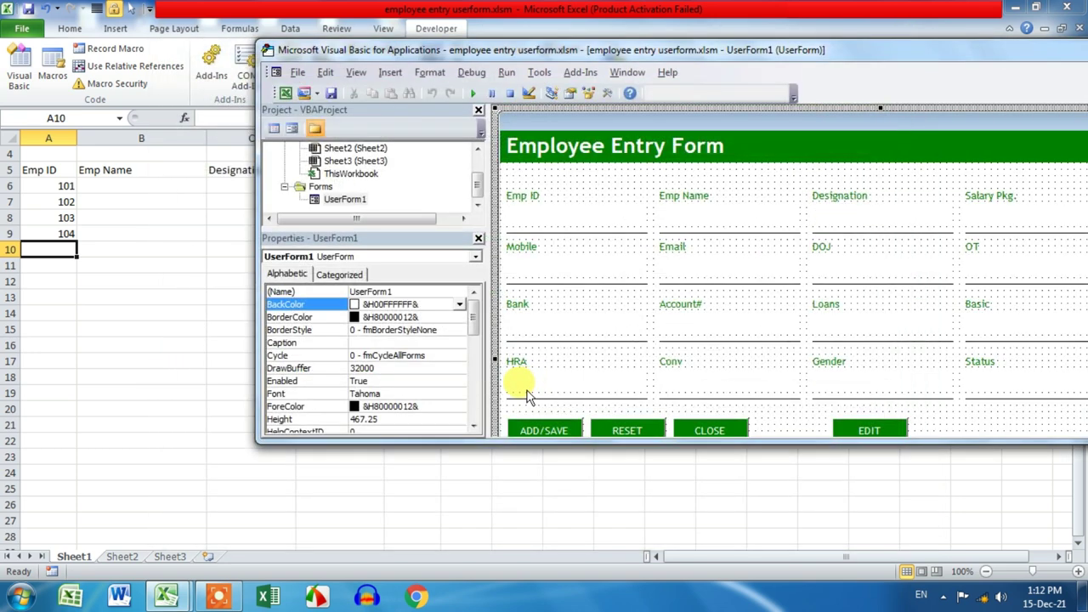
Select the ADD PHOTO button and open its cmdAddPhoto_Click procedure
double_click(514, 51)
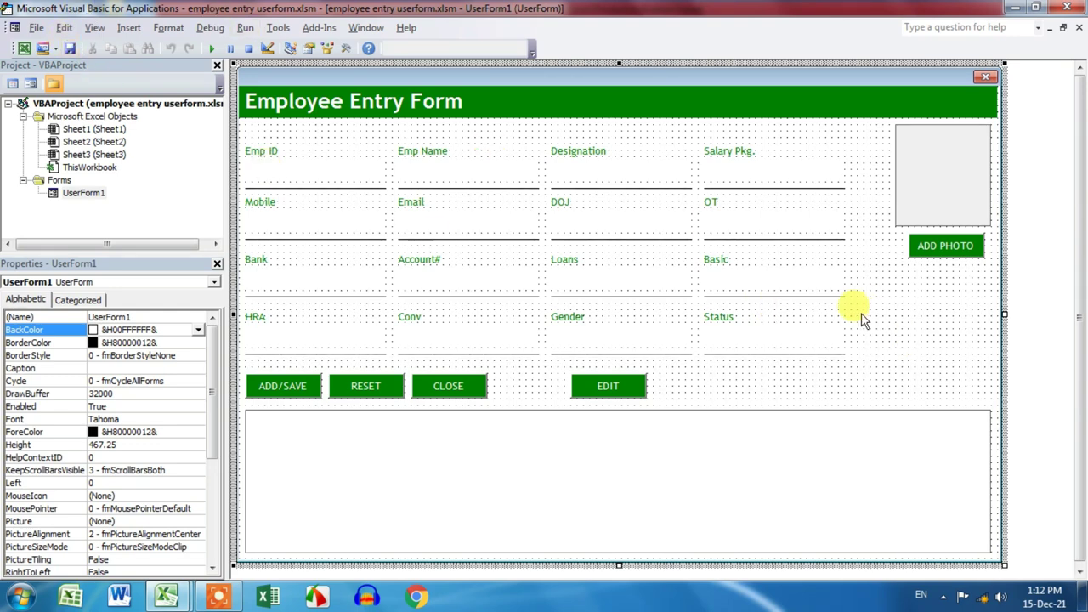
click(937, 196)
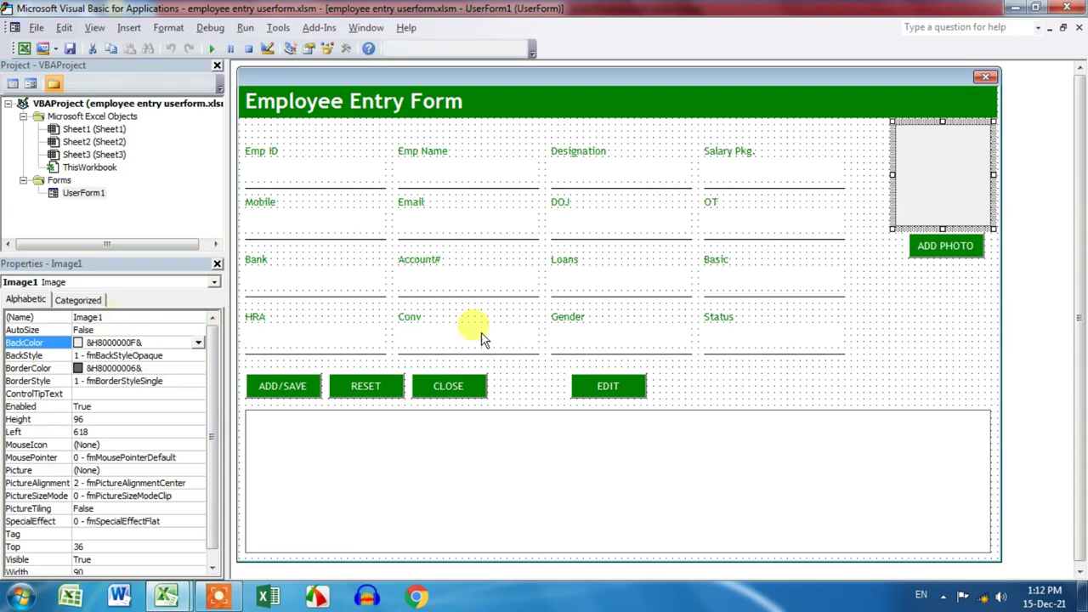
click(934, 250)
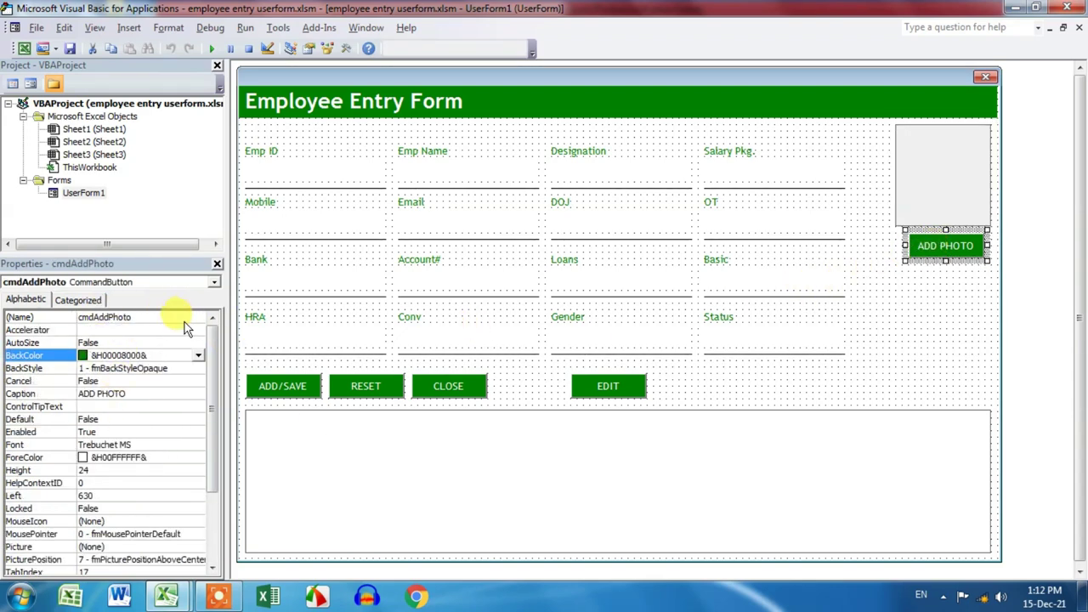
double_click(942, 245)
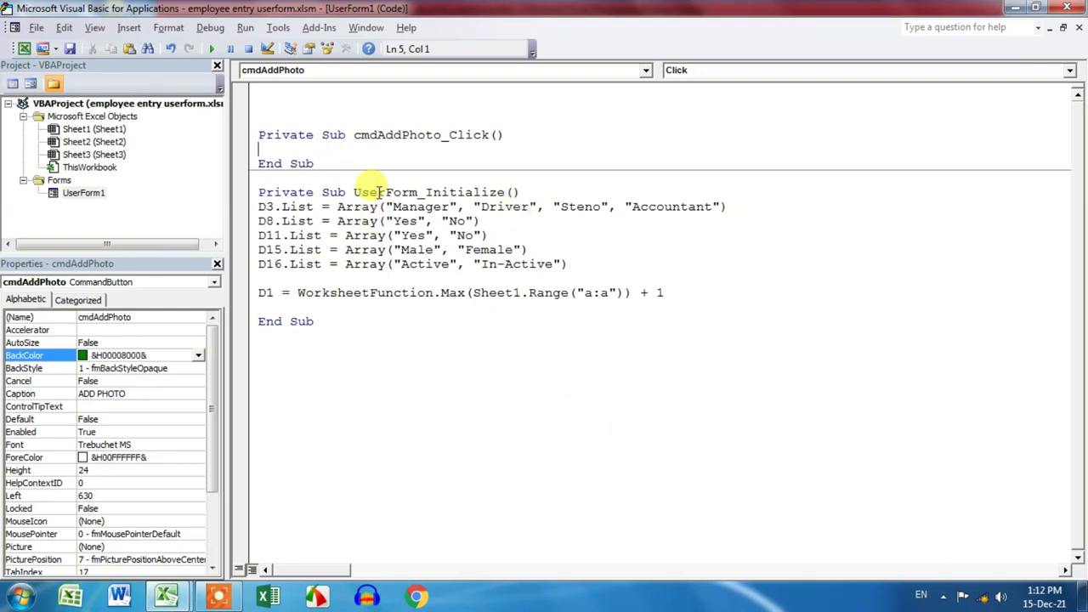
Declare 'Dim spath As String' at the top of the module and make room inside the click procedure
click(278, 93)
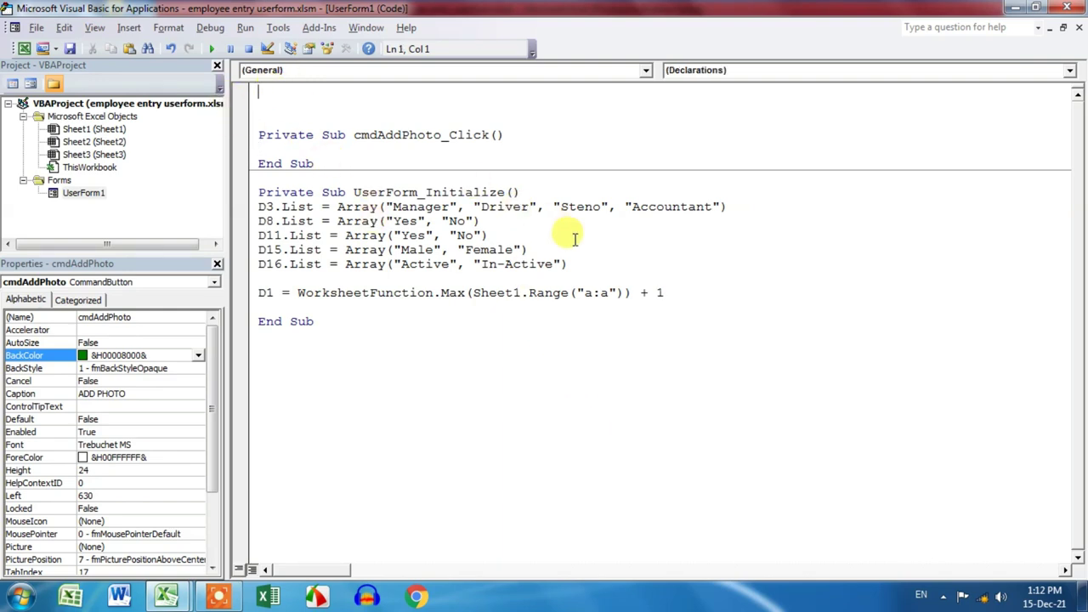
text(dim )
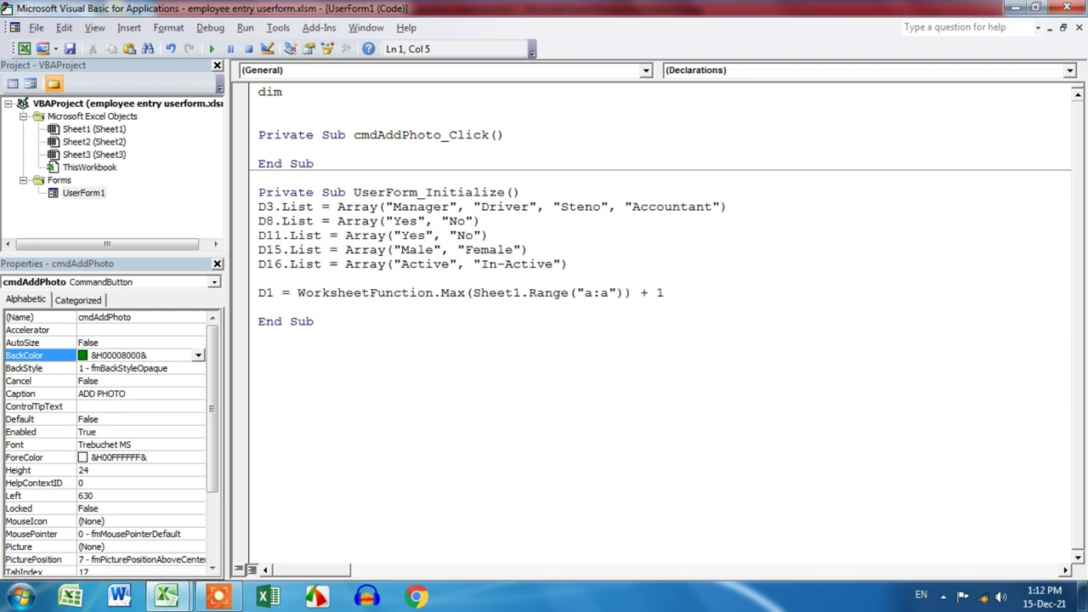
text(path a)
text(s stri)
key(Tab)
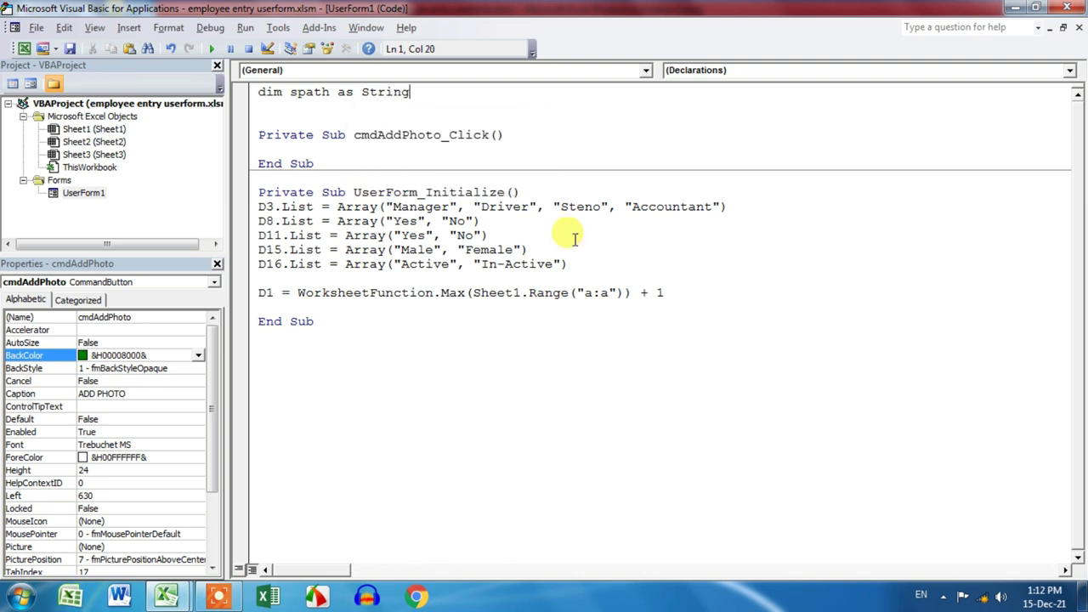
key(Down)
key(Down)
key(Delete)
key(Delete)
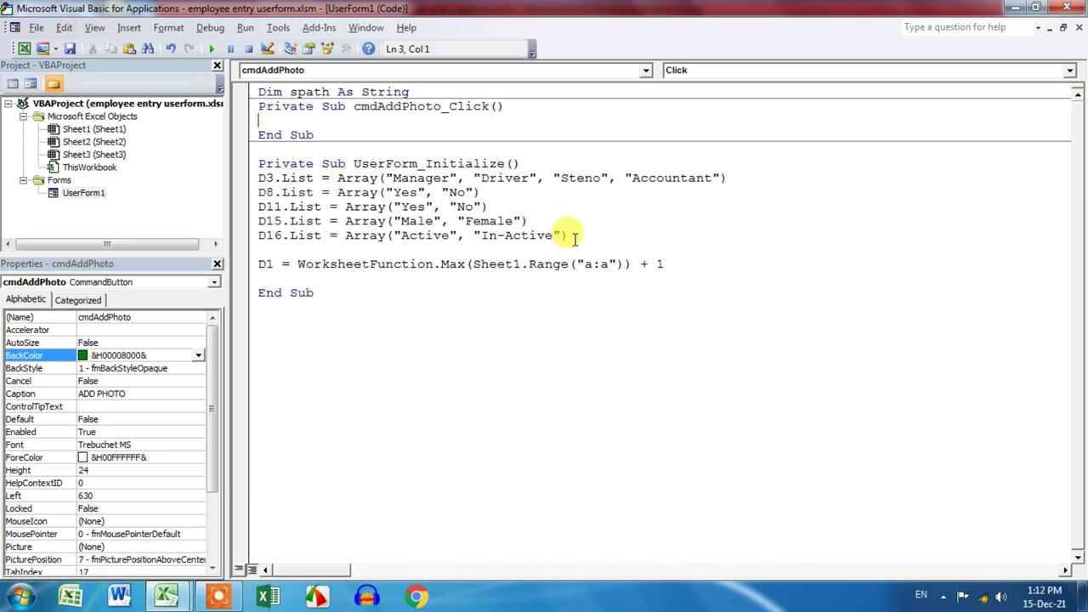
key(Return)
key(Return)
key(Return)
key(Up)
key(Up)
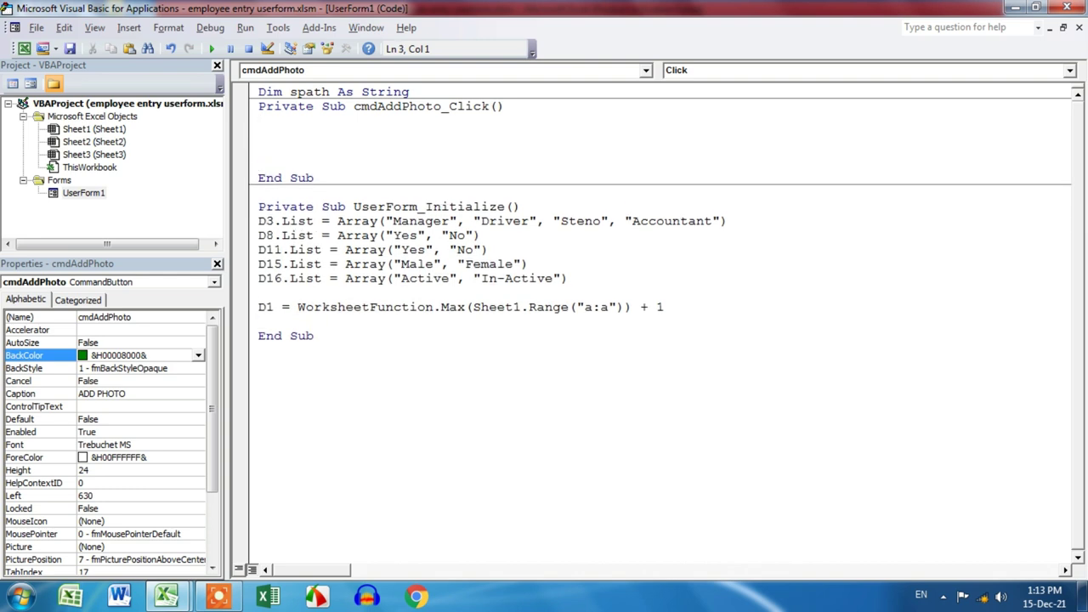
Add Application.FileDialog(msoFileDialogOpen).AllowMultiSelect = False to cmdAddPhoto_Click
text(application.)
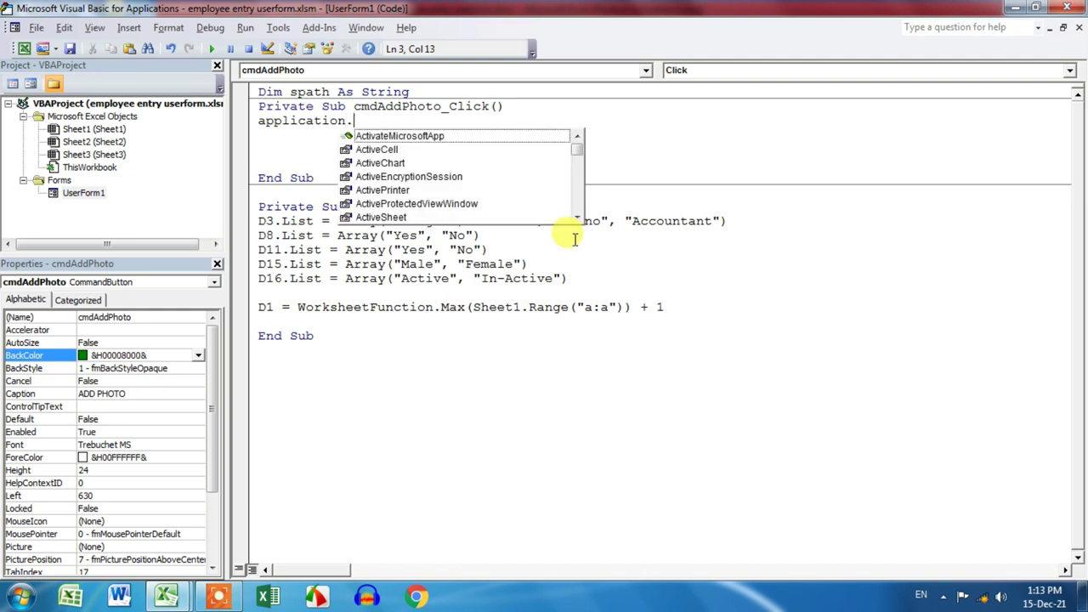
text(fil)
key(Down)
key(Tab)
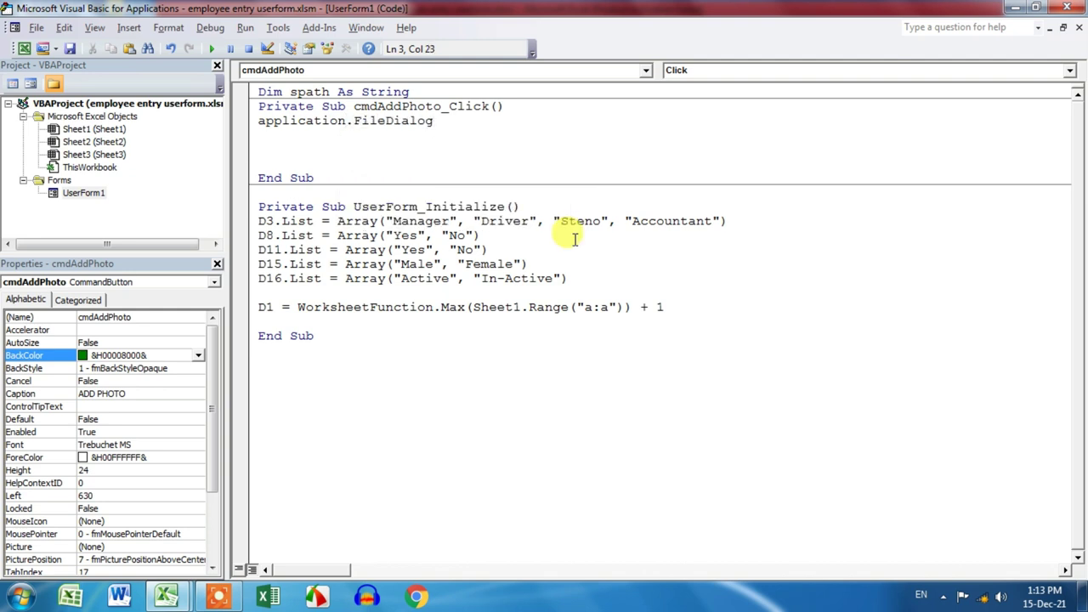
text(()
key(Down)
key(Down)
key(Down)
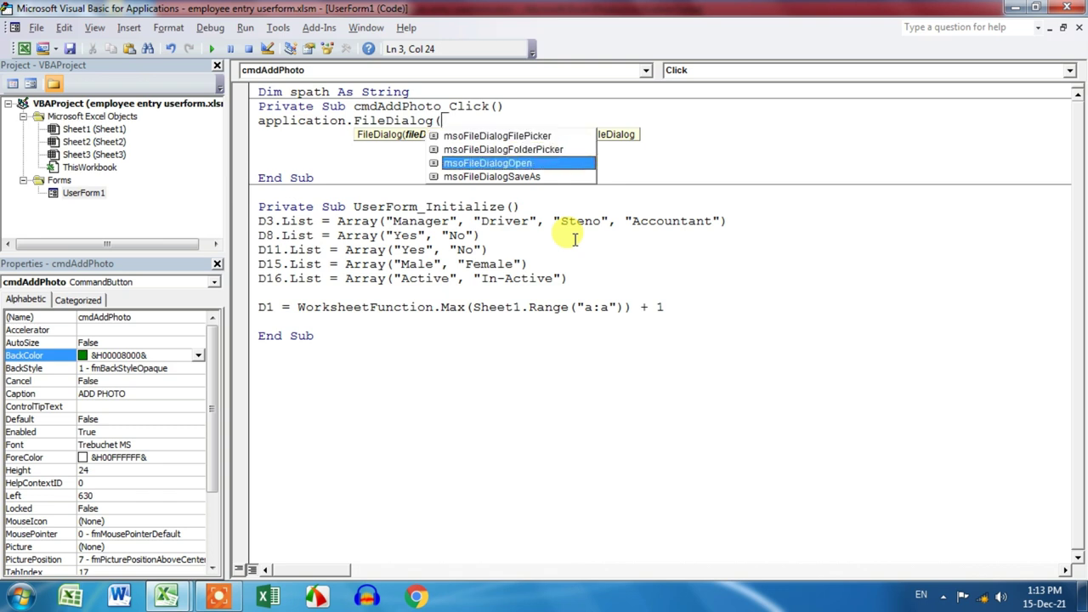
text())
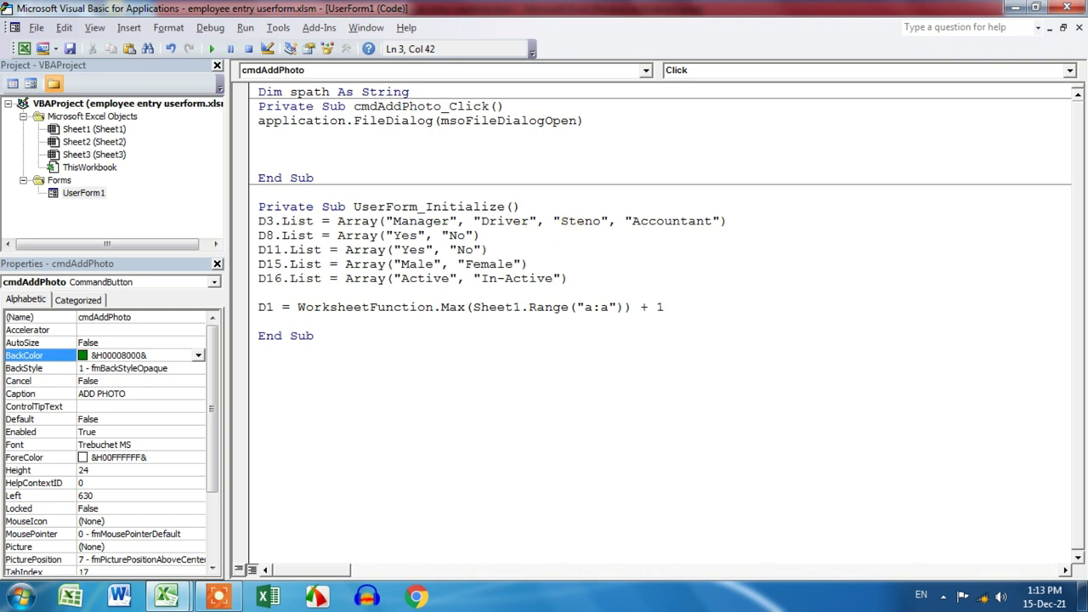
text(.)
key(Down)
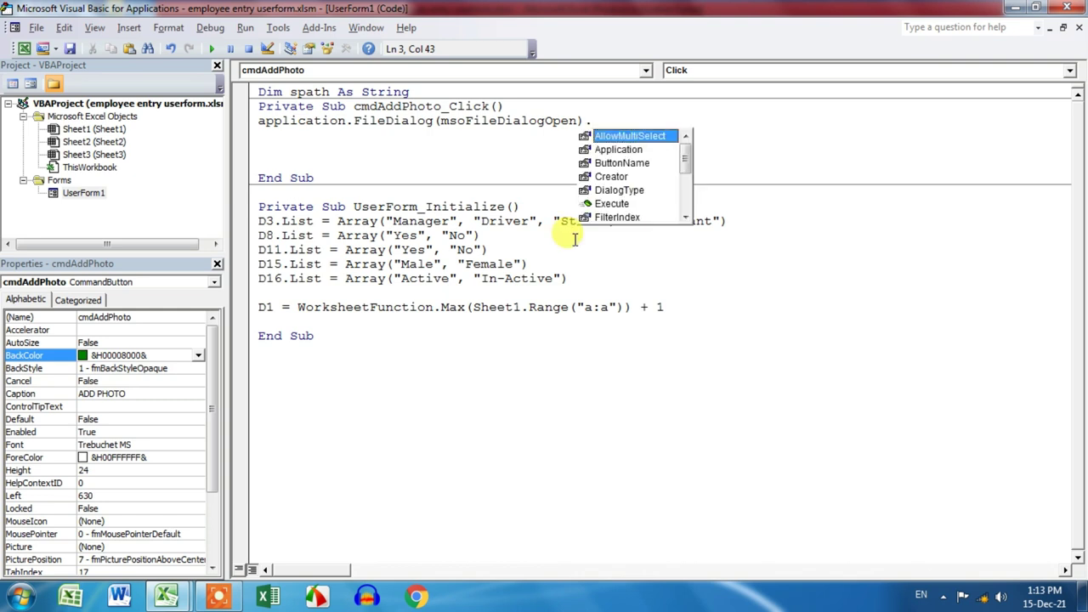
key(Tab)
text(=)
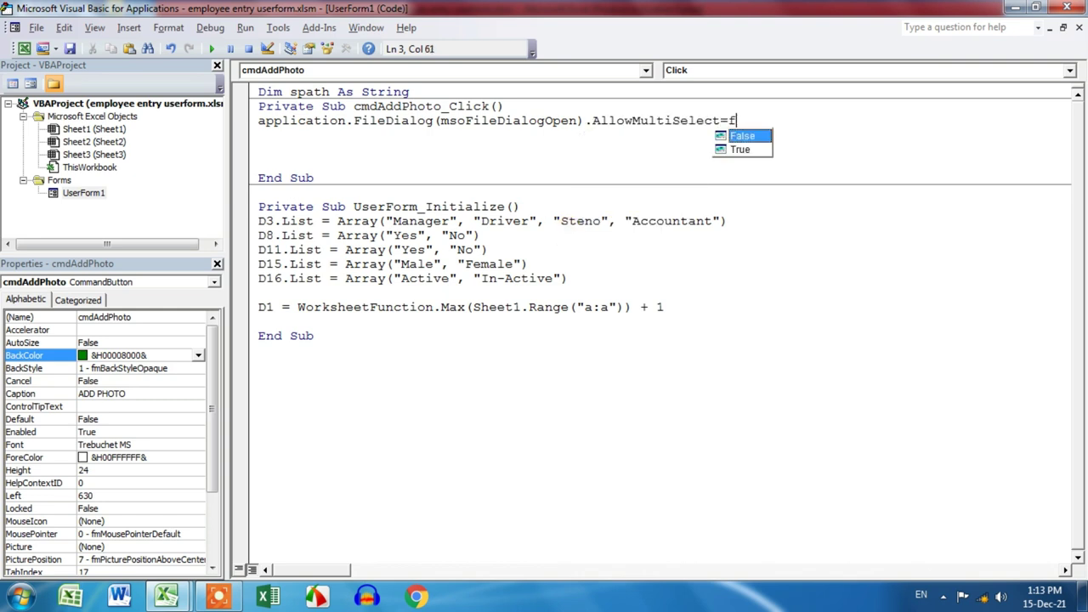
key(Return)
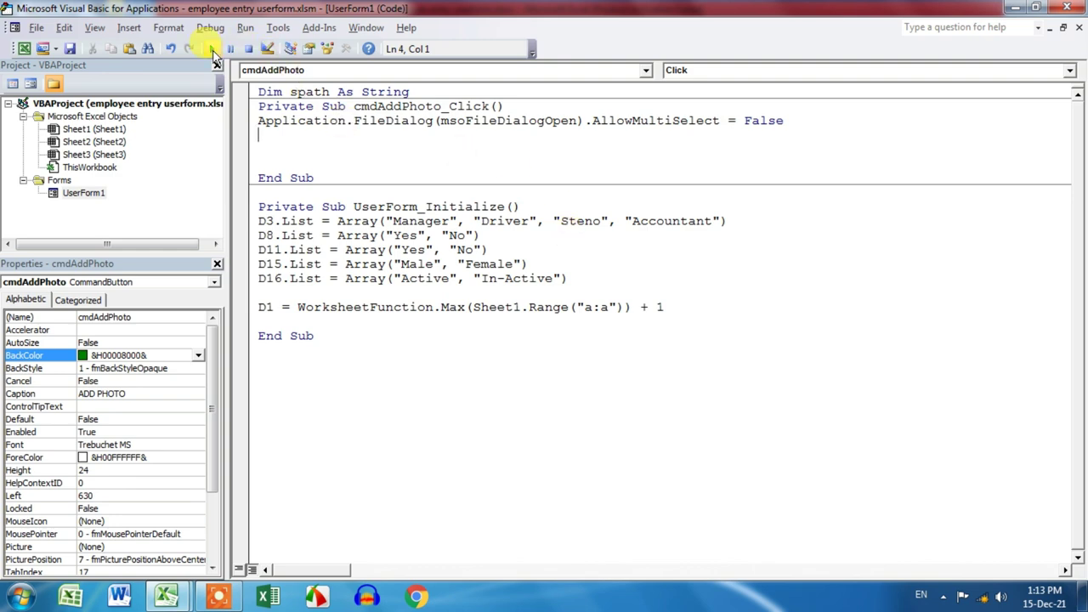
Run the form, try the ADD PHOTO button, and close the form
click(211, 48)
click(856, 238)
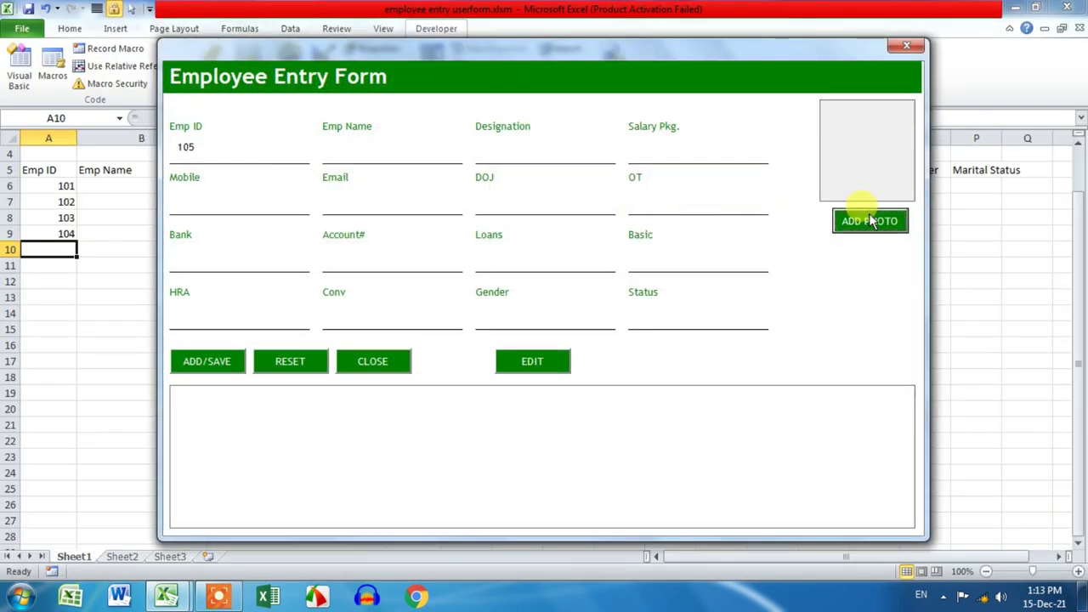
click(905, 46)
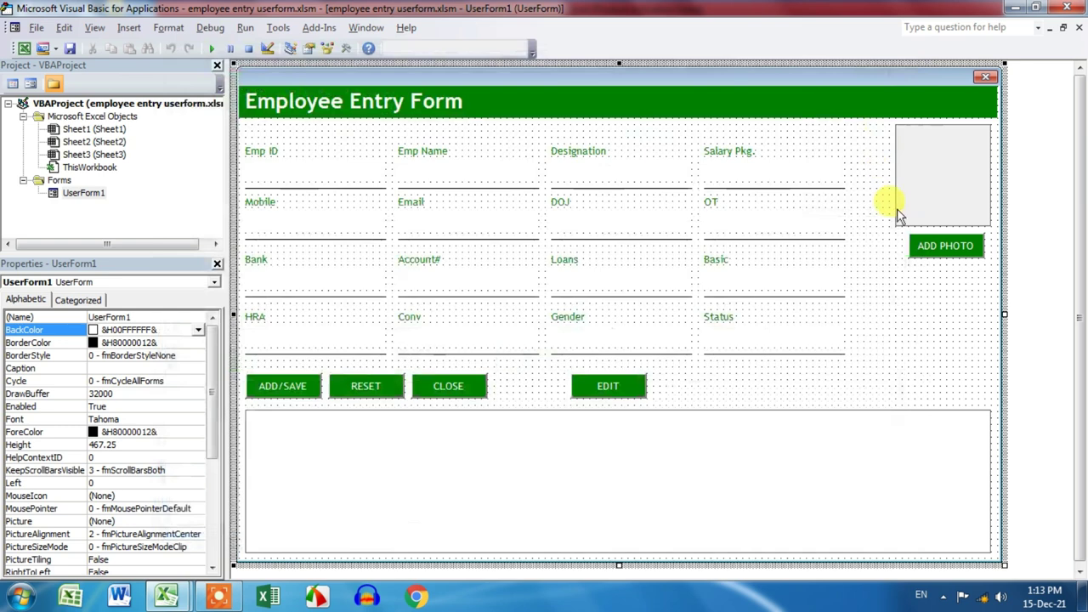
Reopen cmdAddPhoto_Click and declare 'Dim a As String' above the FileDialog line
double_click(946, 247)
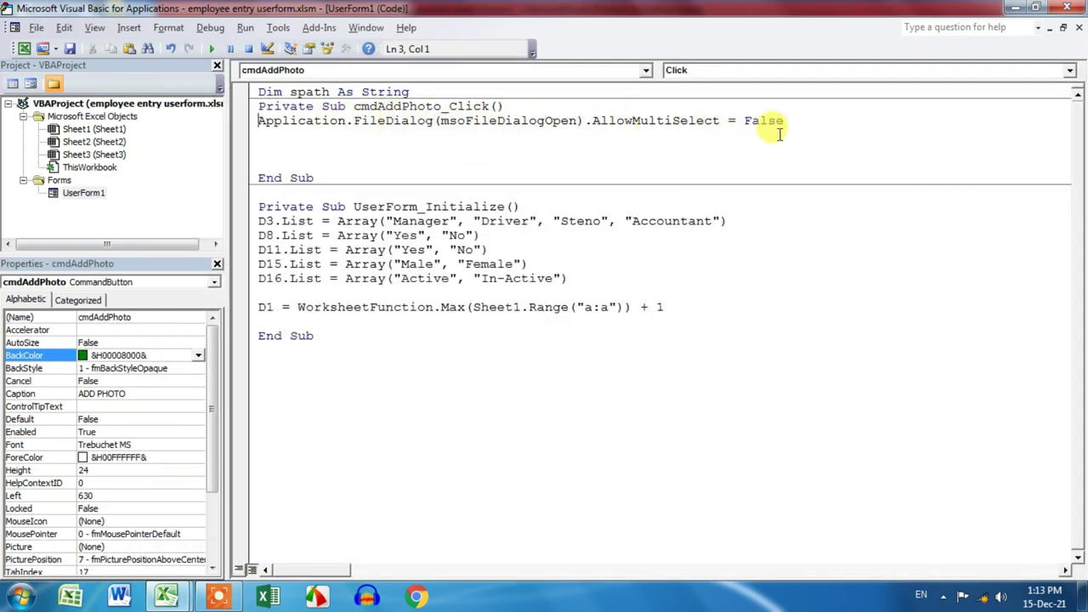
click(425, 139)
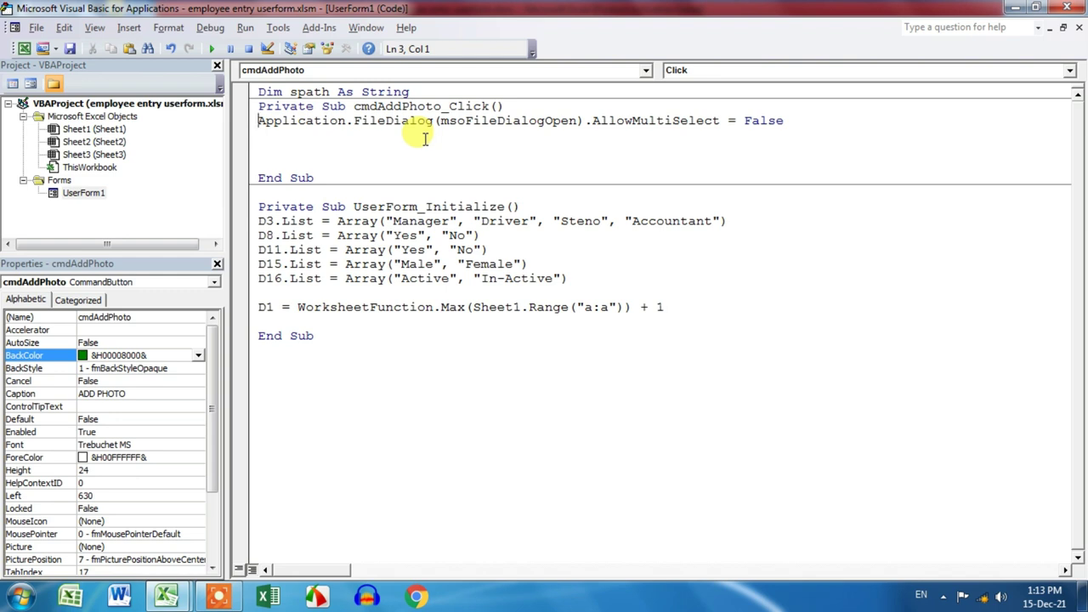
key(Return)
key(Up)
text(dim )
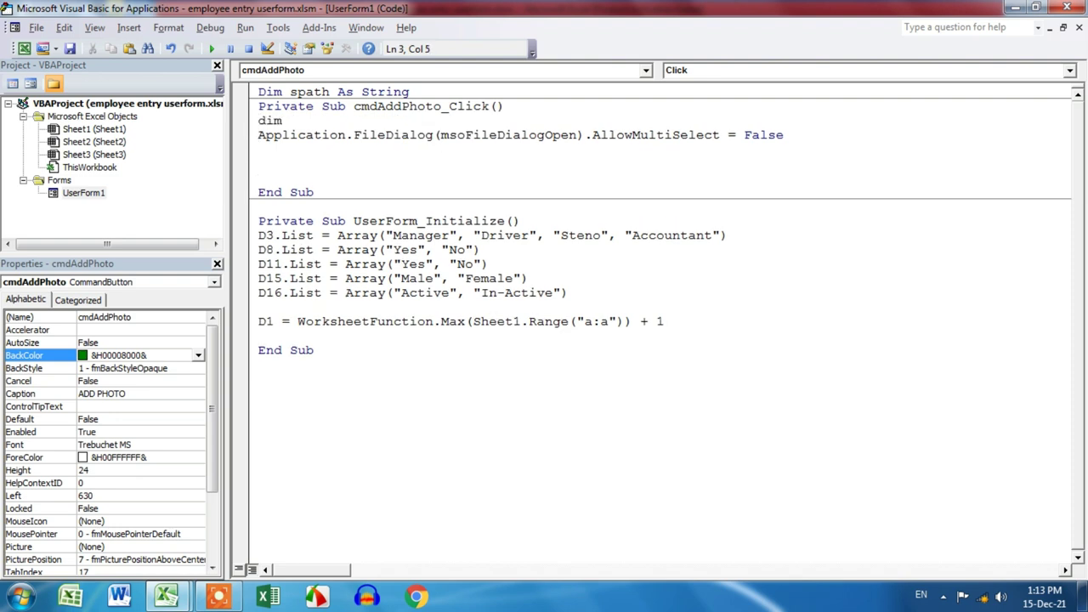
text(a as )
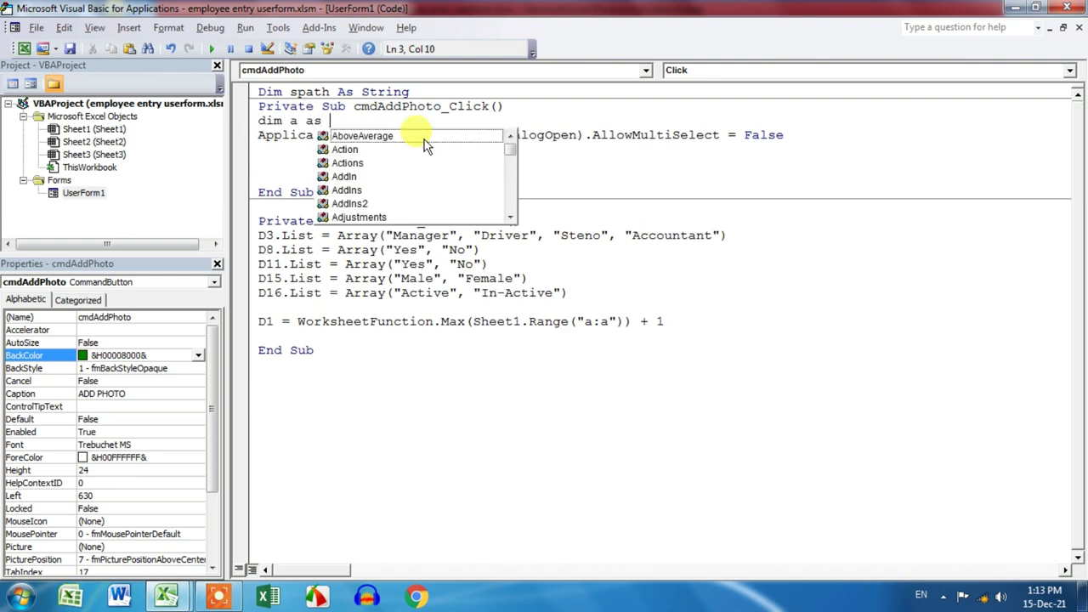
text(stri)
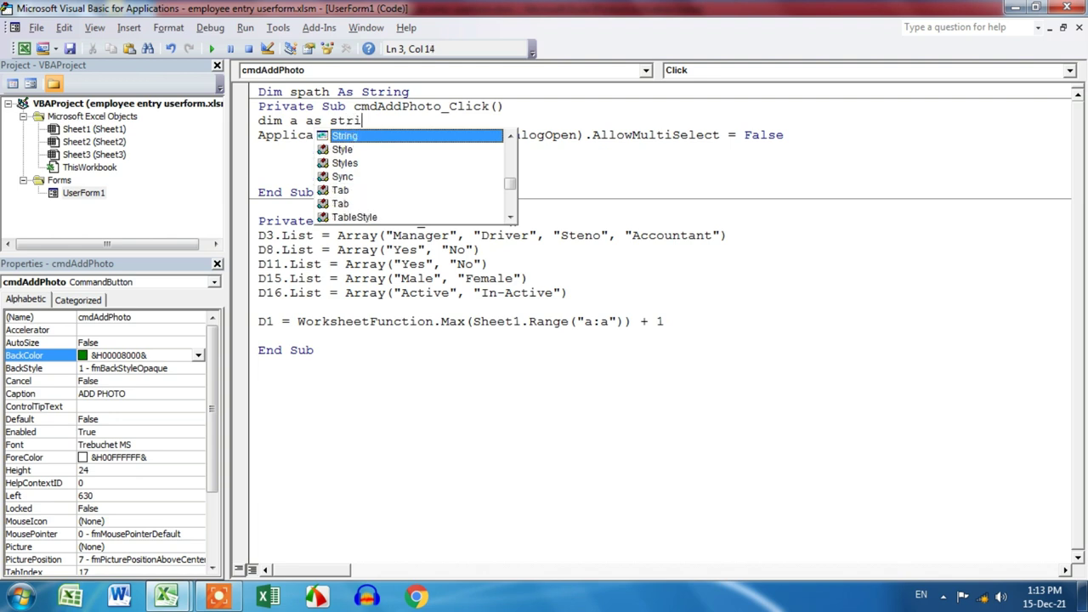
key(Tab)
key(Down)
Add a = Application.FileDialog(msoFileDialogOpen).Show & ".jpg" and run the form with F5
key(Down)
text(a)
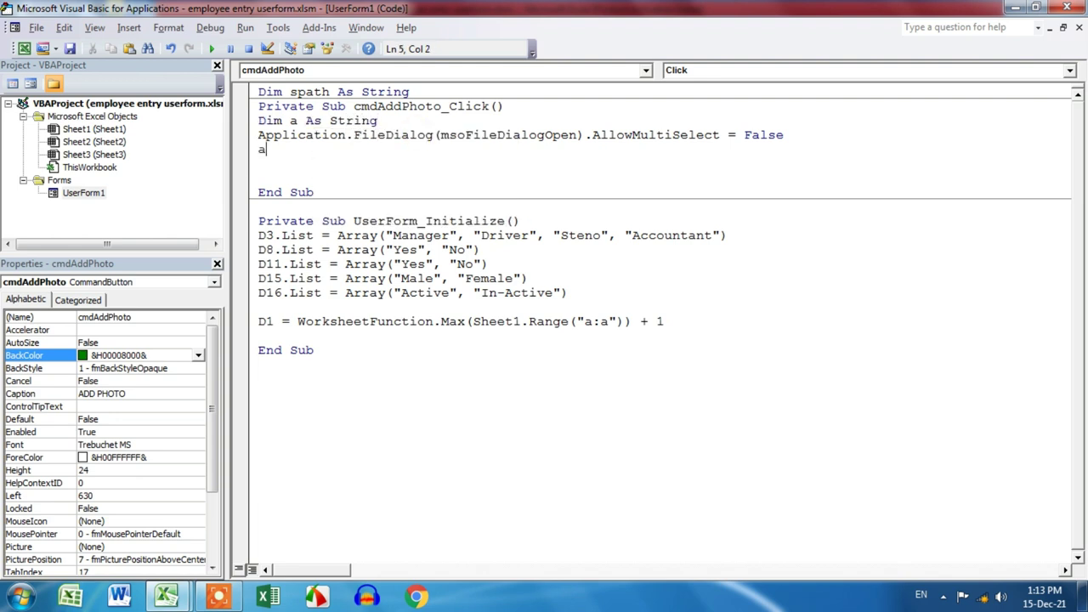
text(applica)
text(tion.fi)
key(Down)
key(Tab)
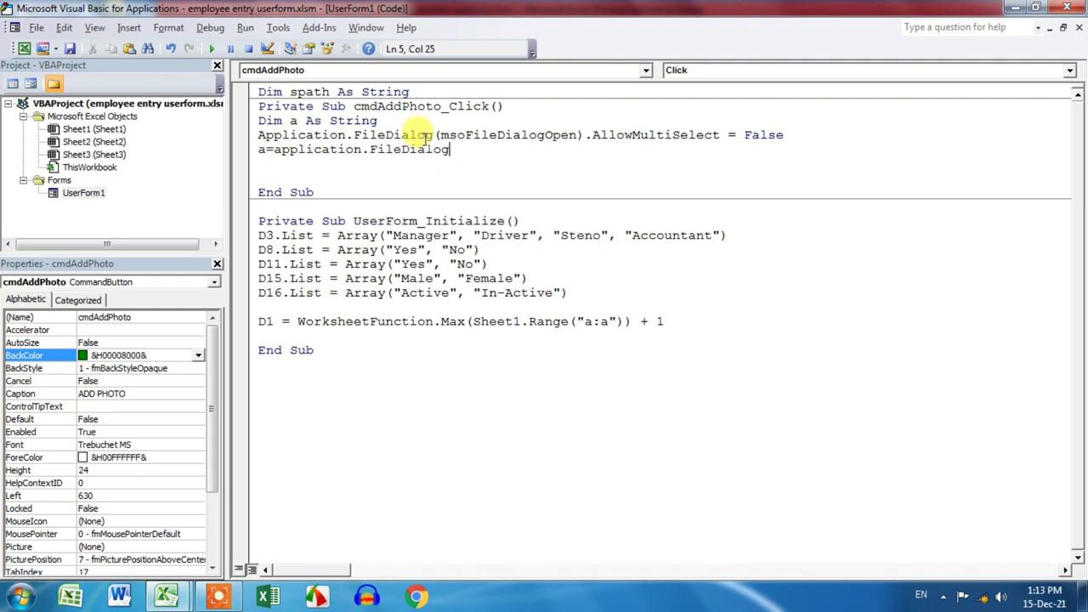
text((m)
key(Down)
key(Down)
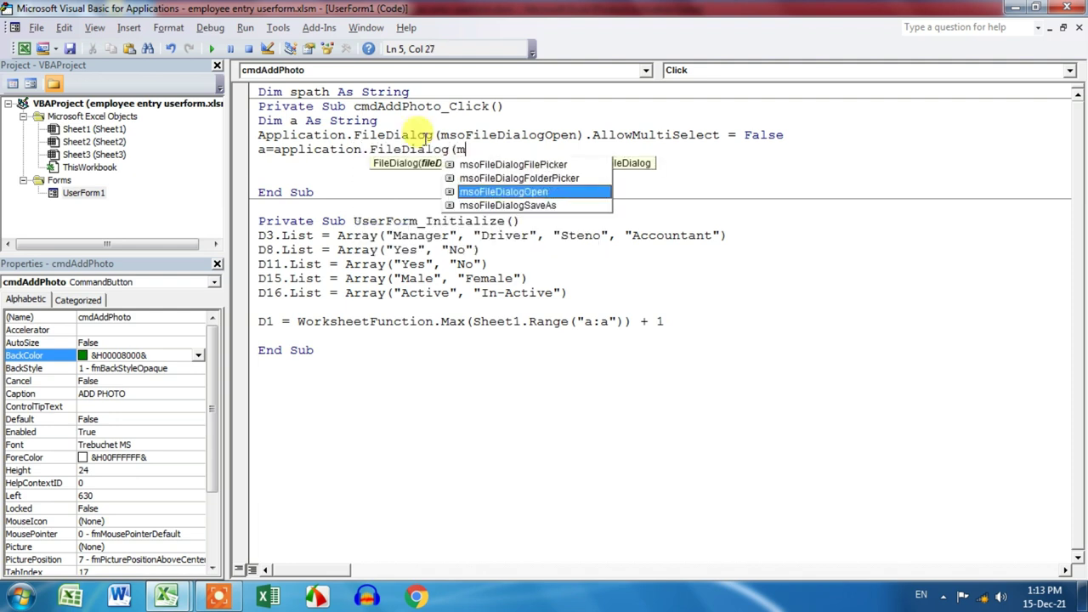
key(Tab)
text().sh)
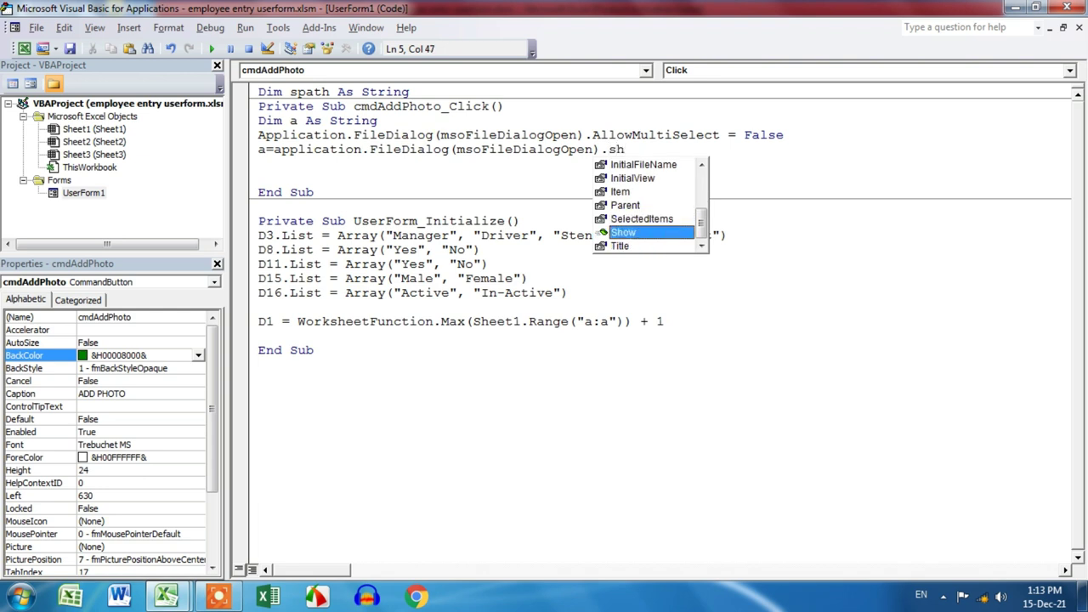
key(Tab)
text(& ".)
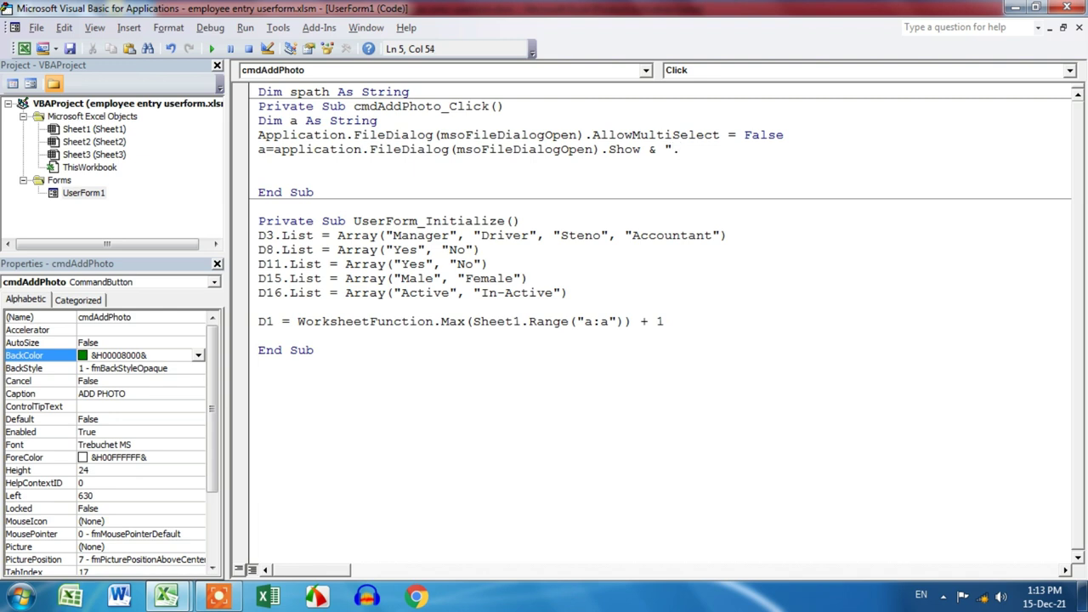
text(jp)
text(g")
key(Return)
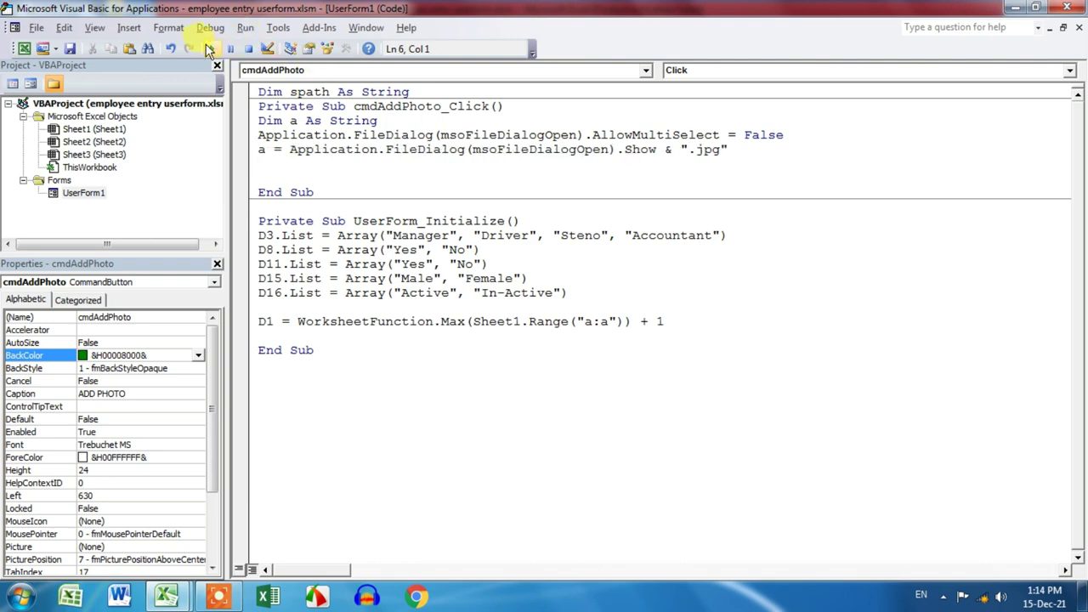
key(F5)
Open the File Open dialog via ADD PHOTO, close it and the form, then reopen cmdAddPhoto_Click
click(884, 223)
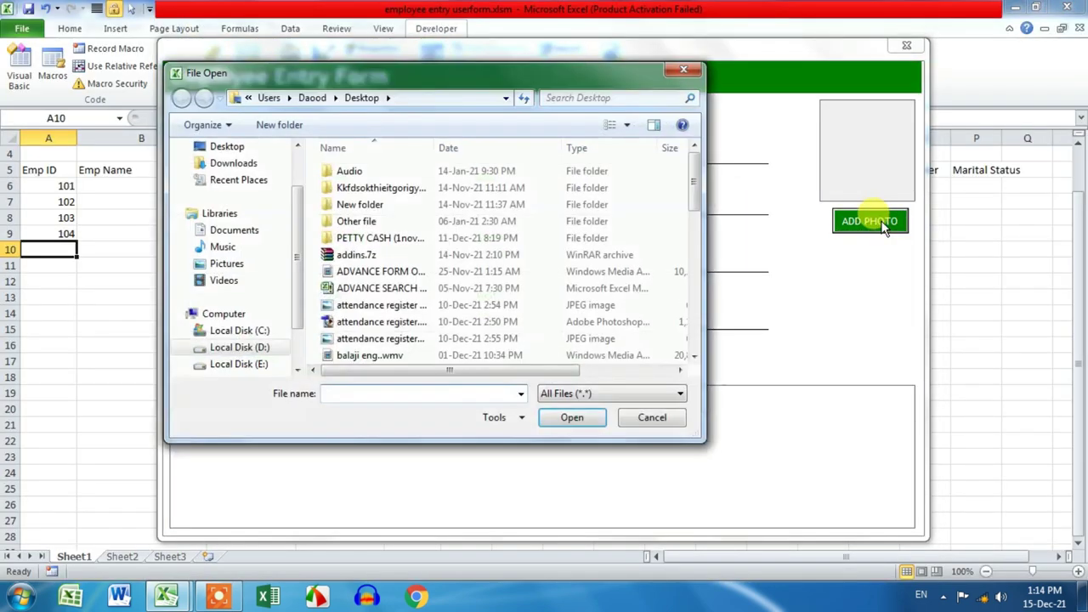
click(683, 70)
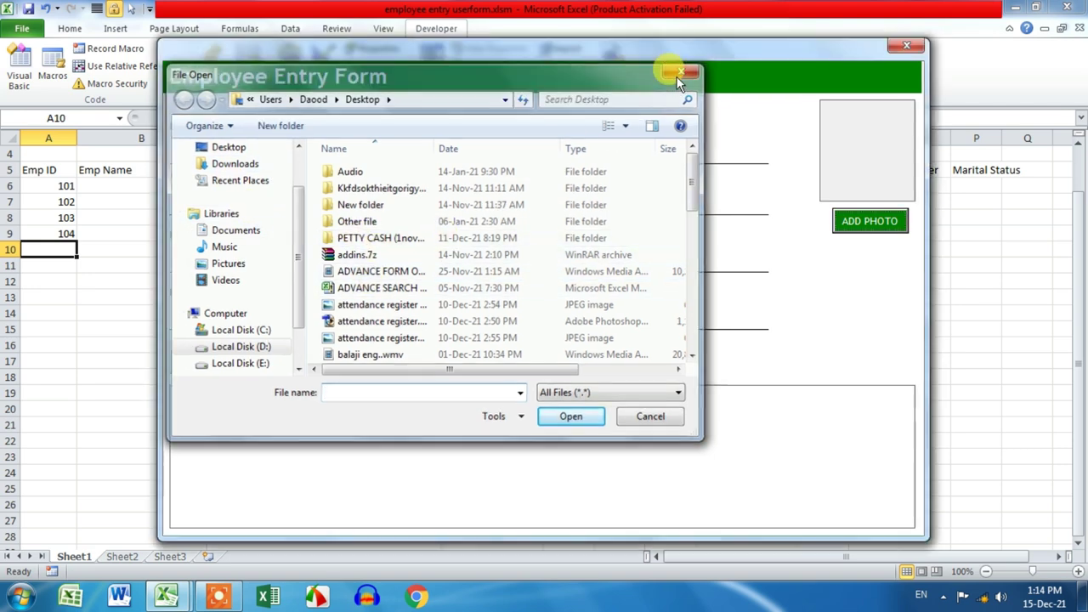
click(909, 46)
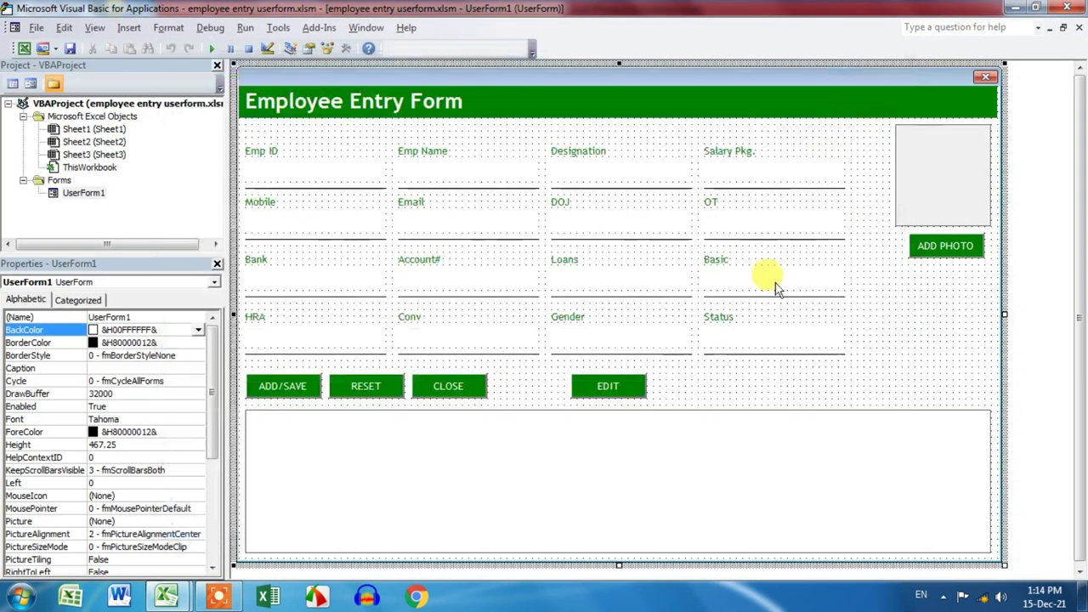
double_click(945, 246)
click(295, 163)
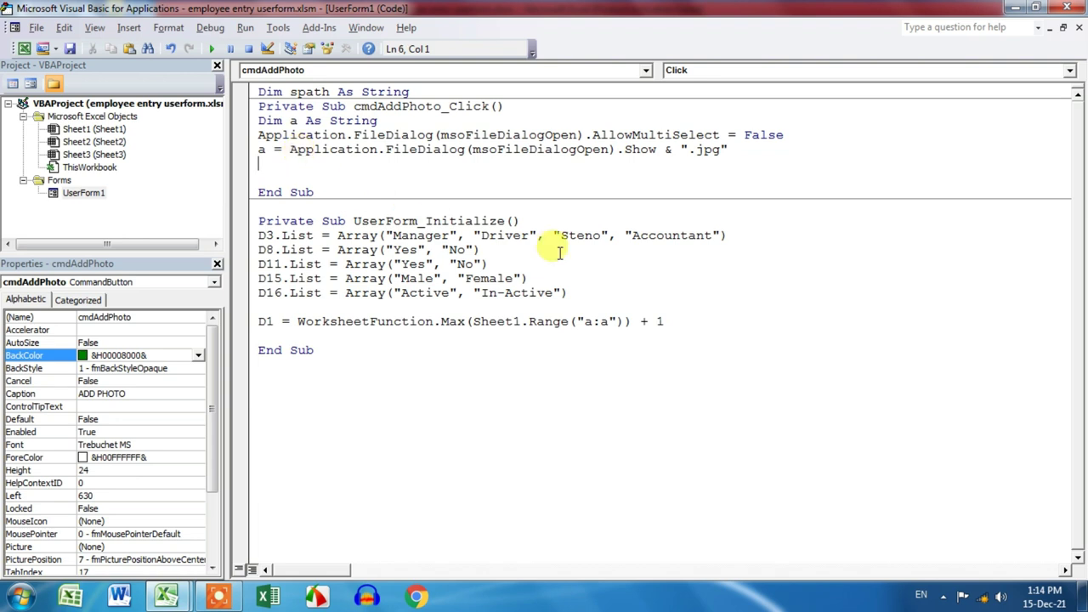
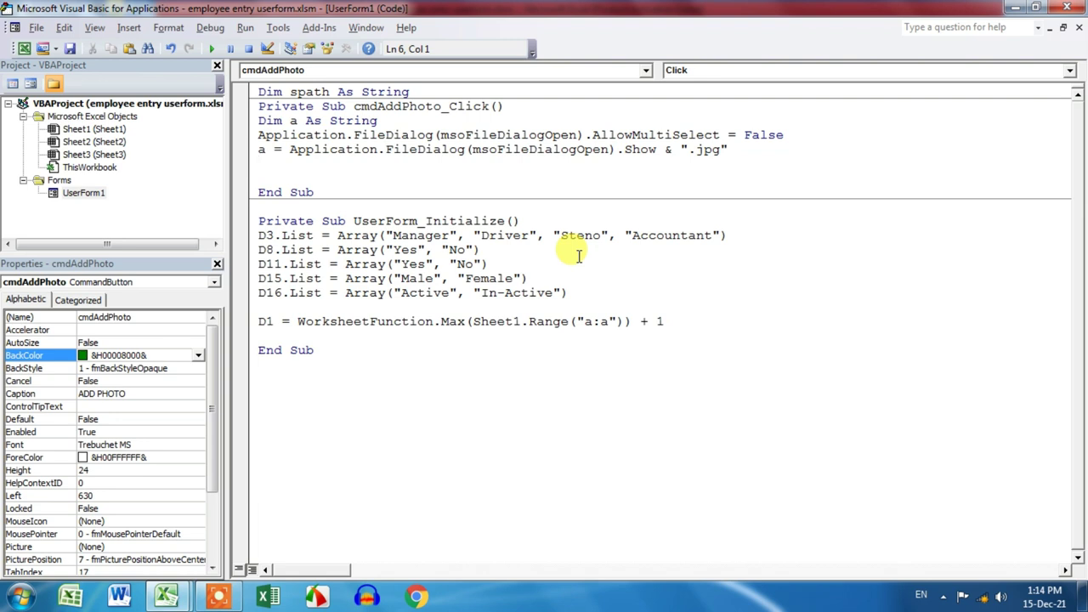
Set spath to Application.FileDialog(msoFileDialogOpen).SelectedItems(1) in cmdAddPhoto_Click
text(st)
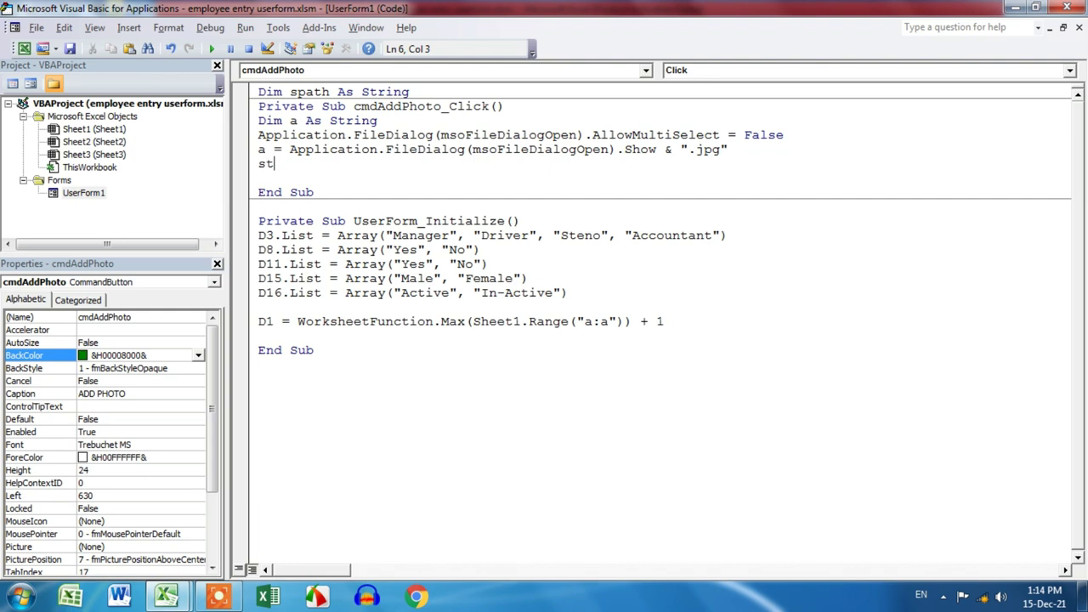
text(ah)
text(plication.)
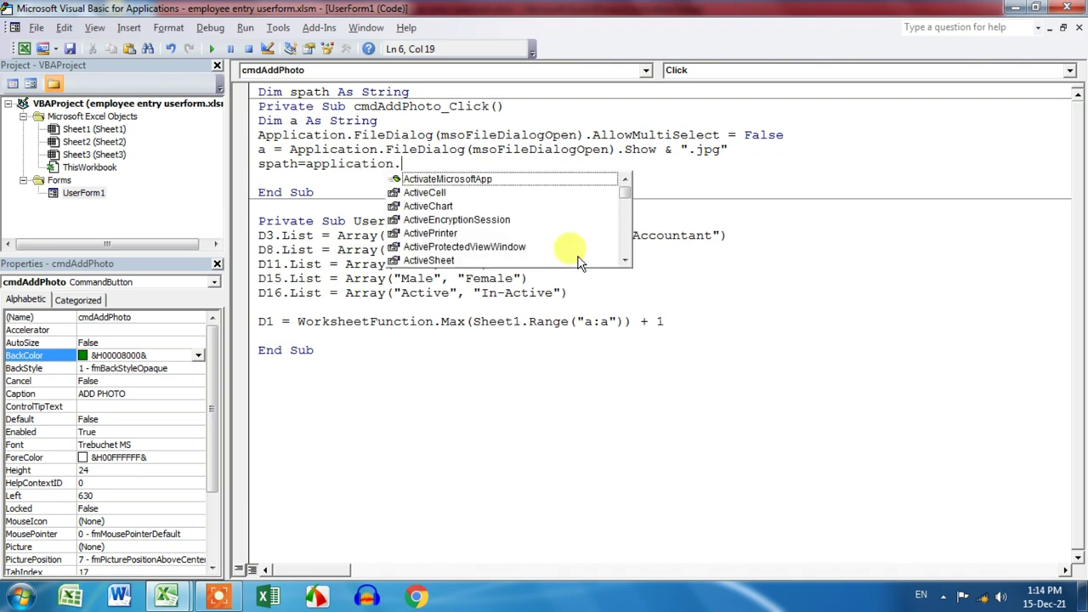
text(fi)
key(Down)
key(Tab)
text(()
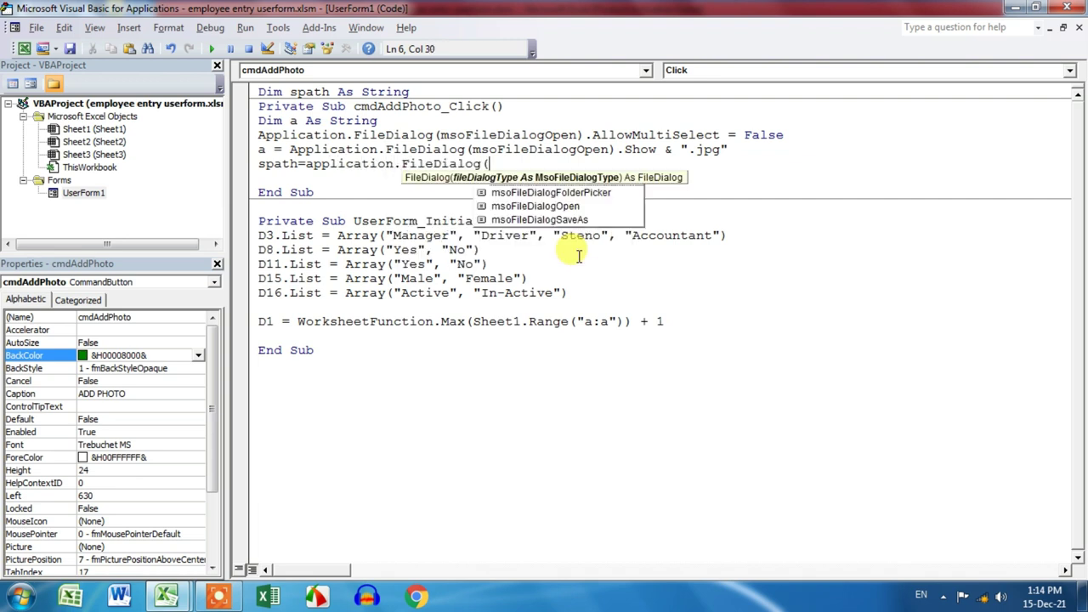
key(Down)
key(Down)
key(Down)
key(Tab)
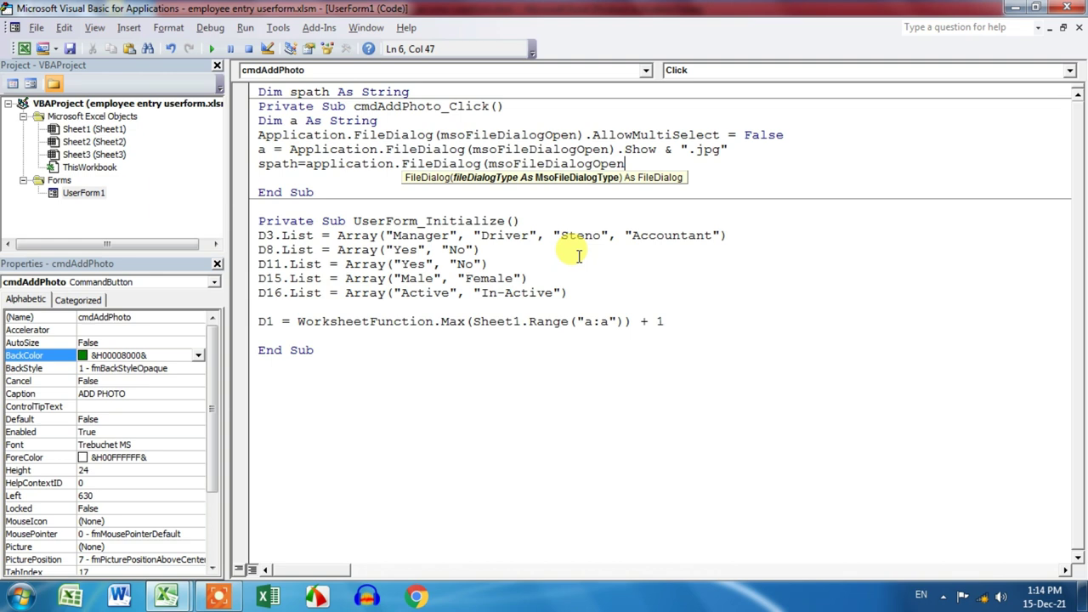
text().se)
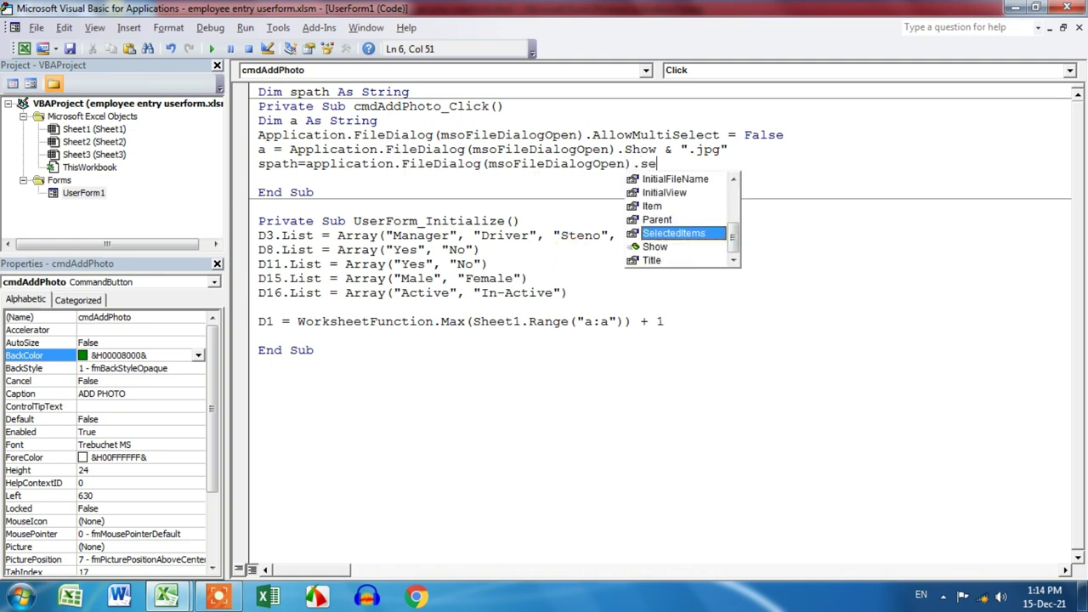
key(Tab)
text((1))
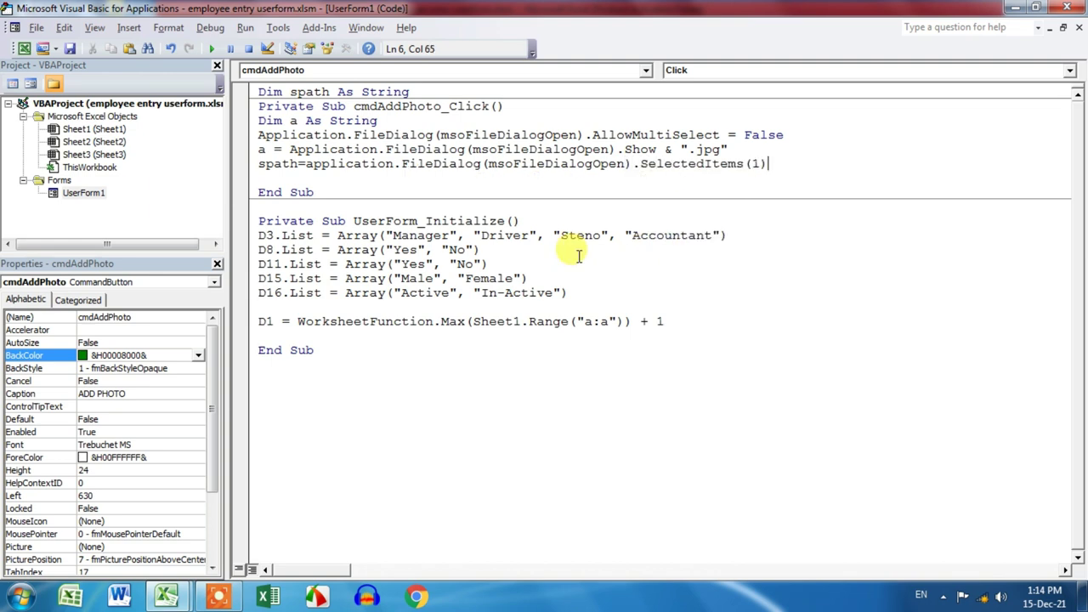
key(Return)
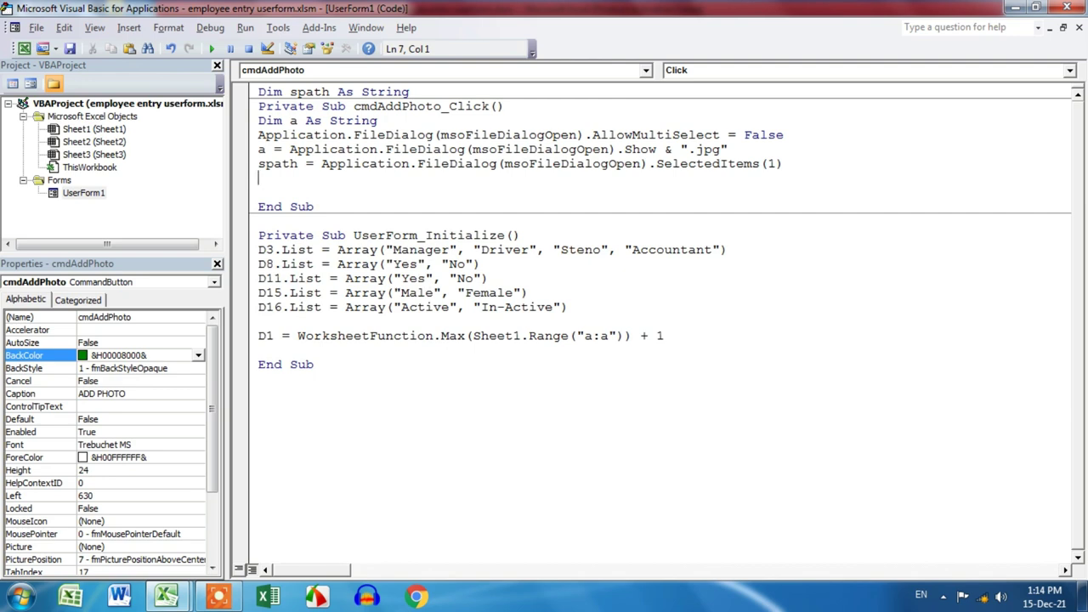
Add the line Image1.Picture = LoadPicture(spath)
text(image1.)
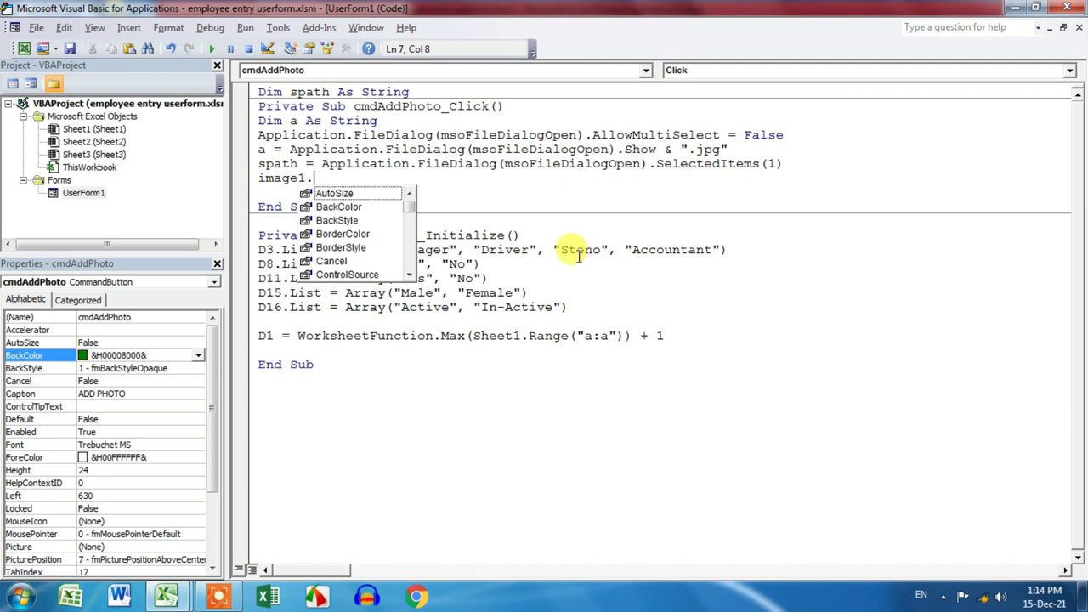
text(pi)
key(Tab)
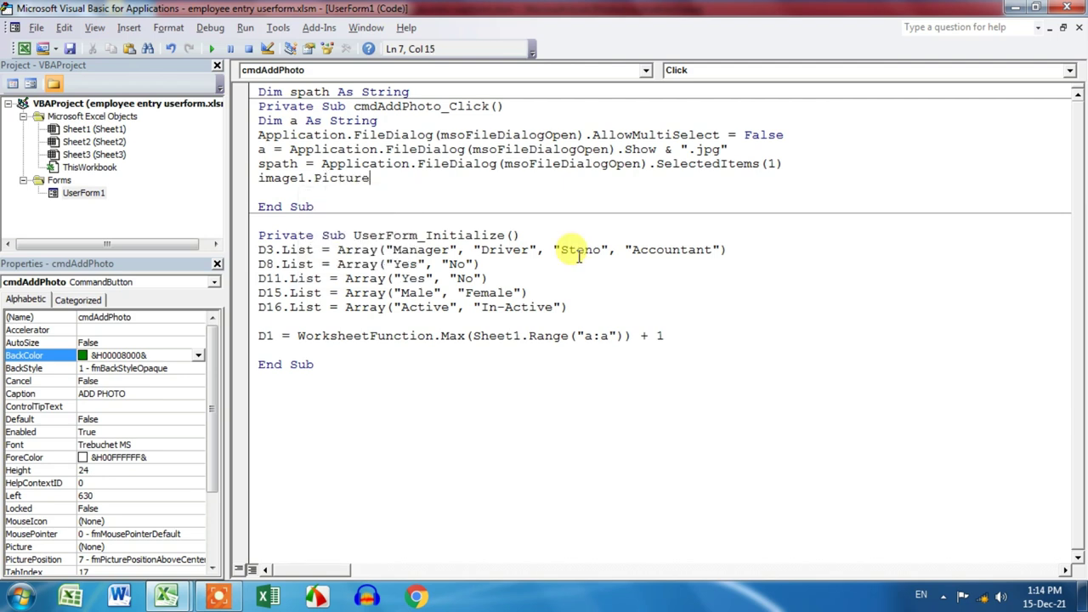
text(= LoadPic)
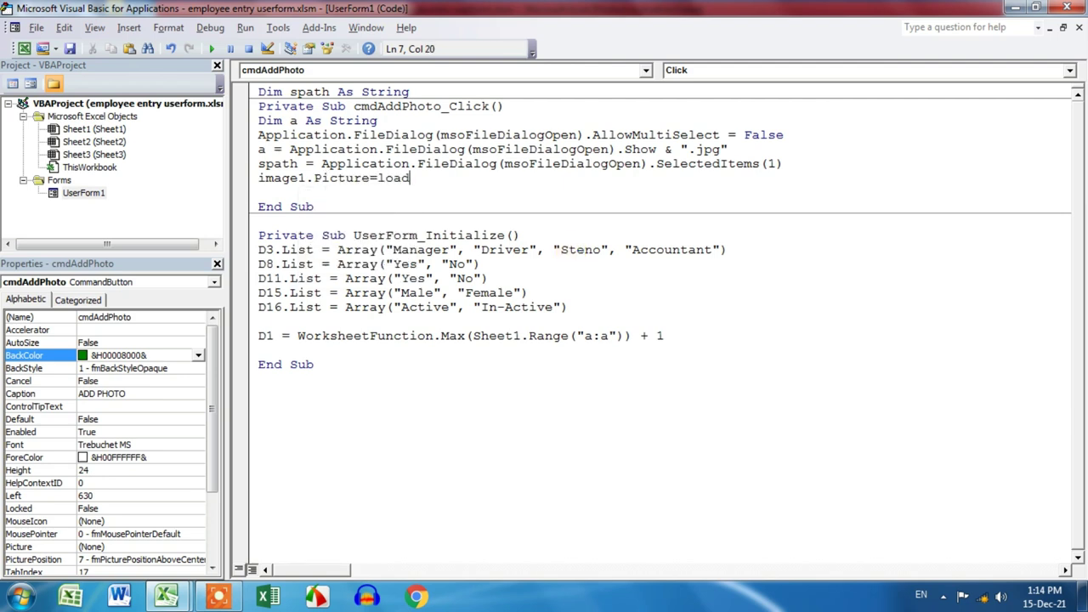
text(ture(s)
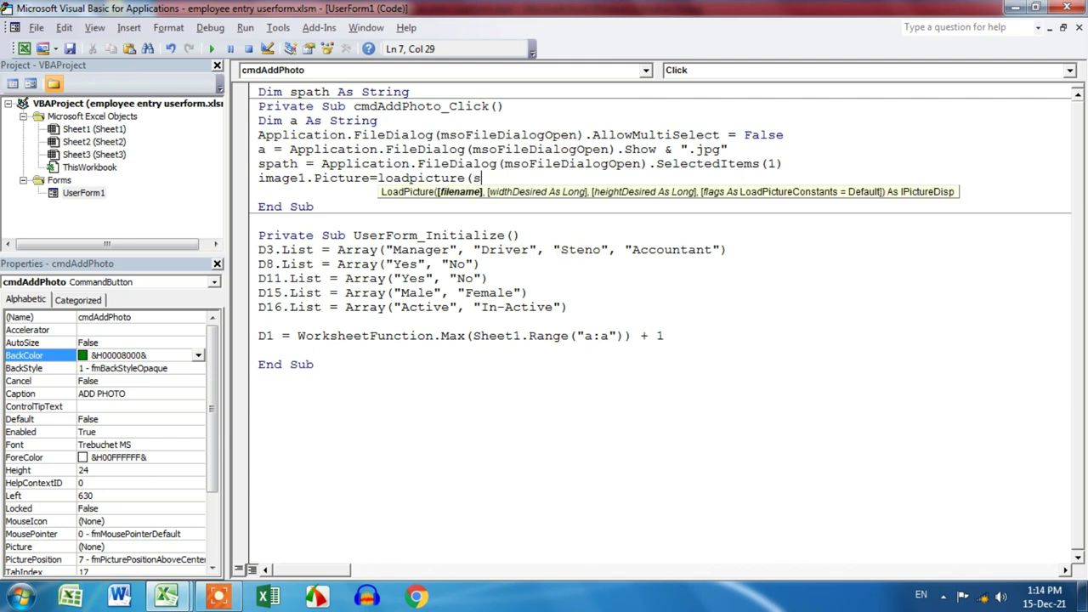
text(path))
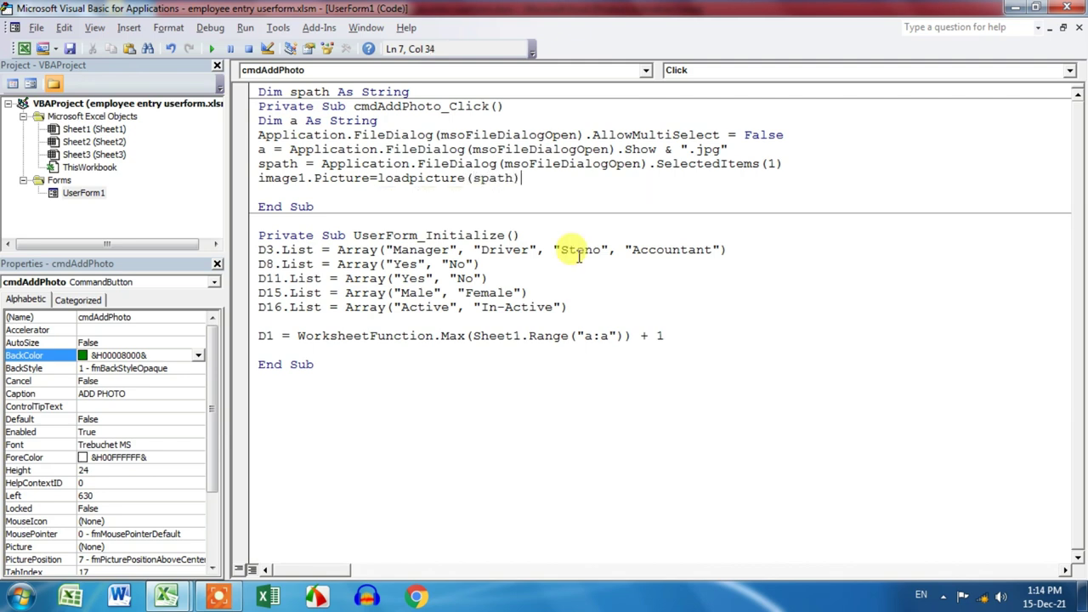
key(Return)
Add Image1.PictureSizeMode = 1 and remove the extra blank line before End Sub
text(mag)
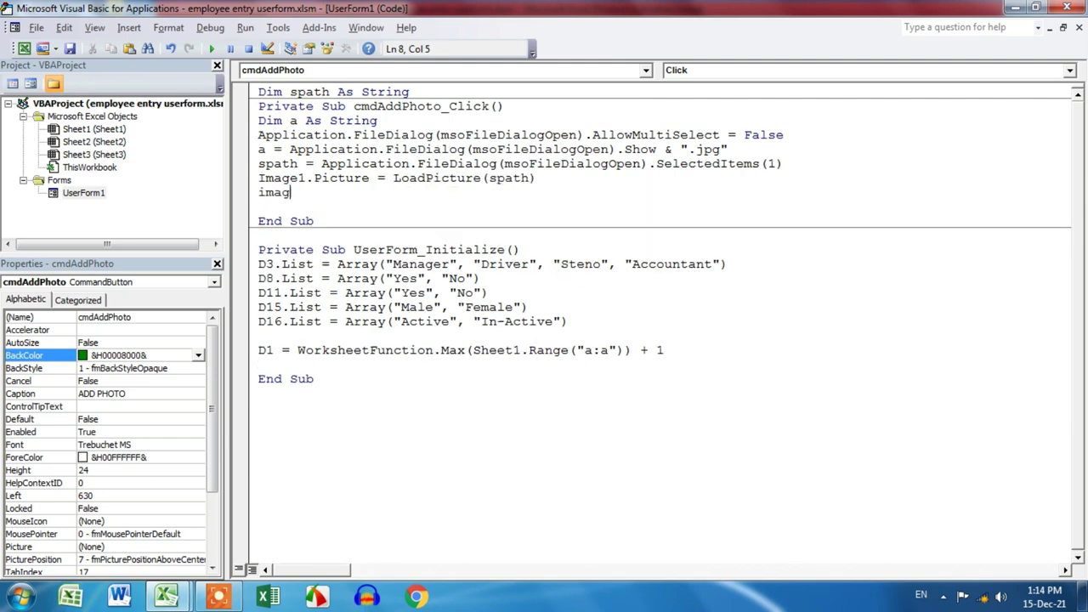
text(e1.)
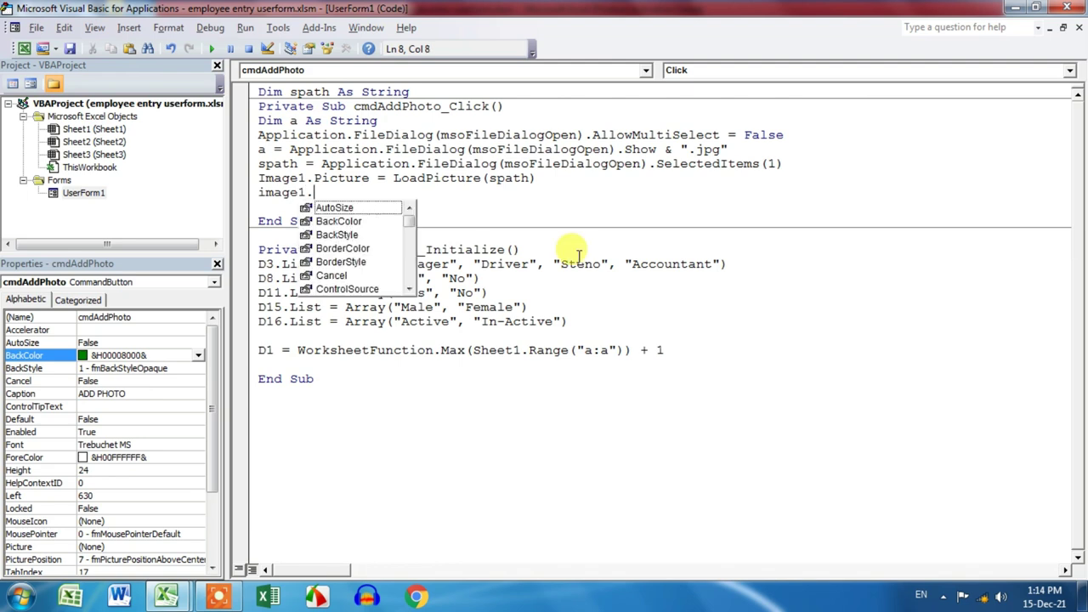
text(fil)
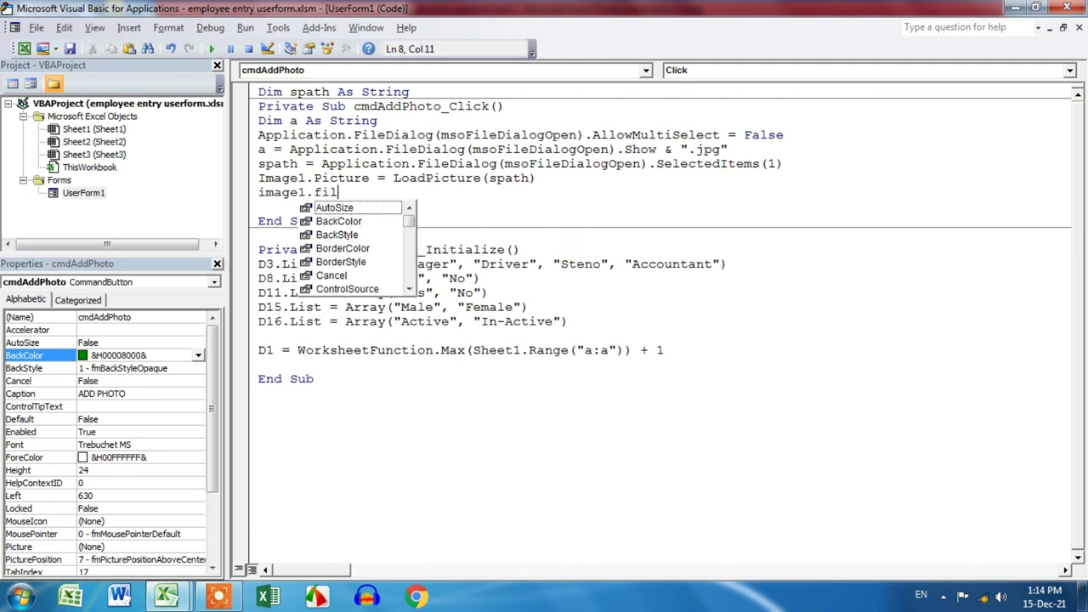
key(BackSpace)
key(BackSpace)
key(BackSpace)
key(BackSpace)
text(.pi)
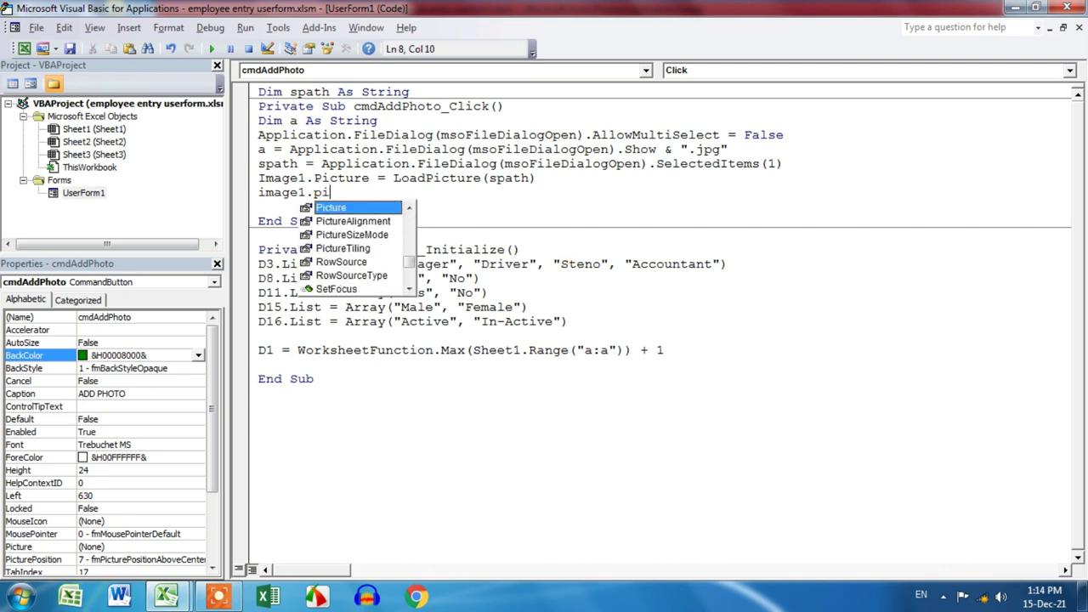
key(Down)
key(Down)
key(Tab)
text(= )
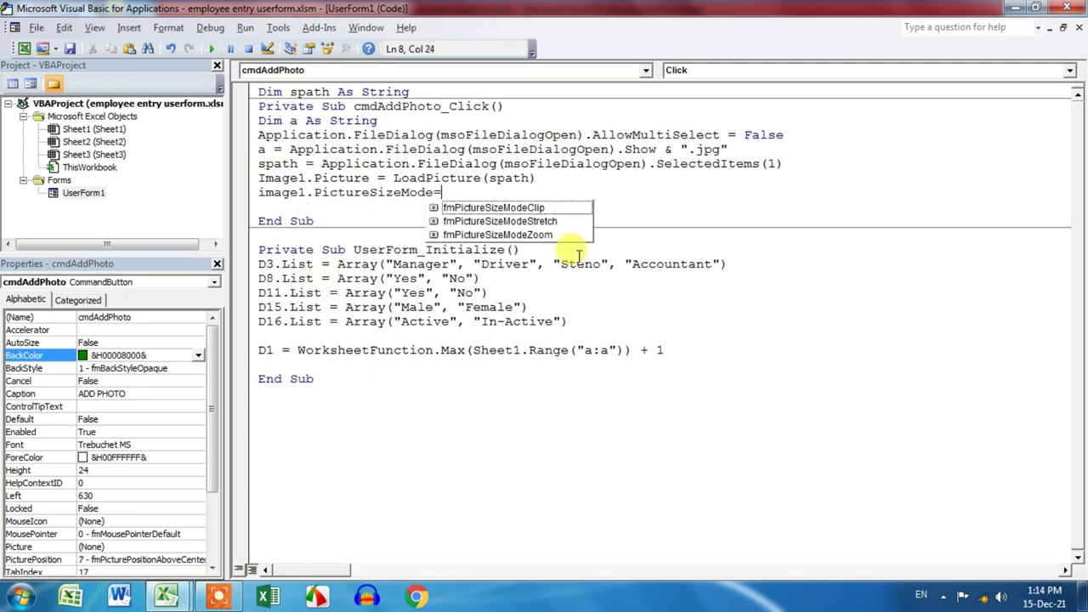
text(1)
key(Return)
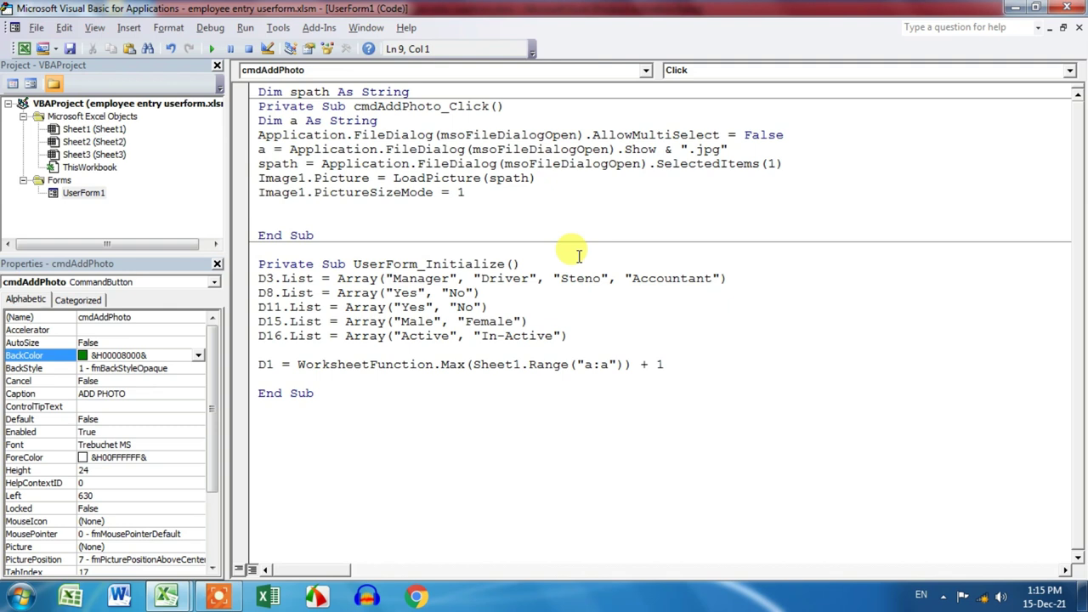
key(Delete)
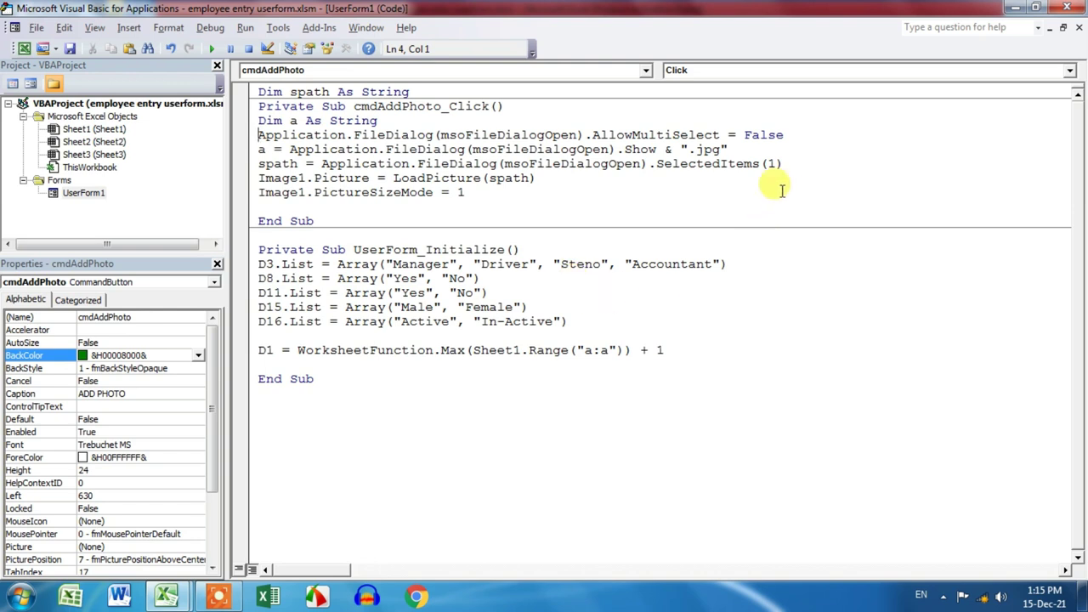
Run the form to test the photo code
click(692, 150)
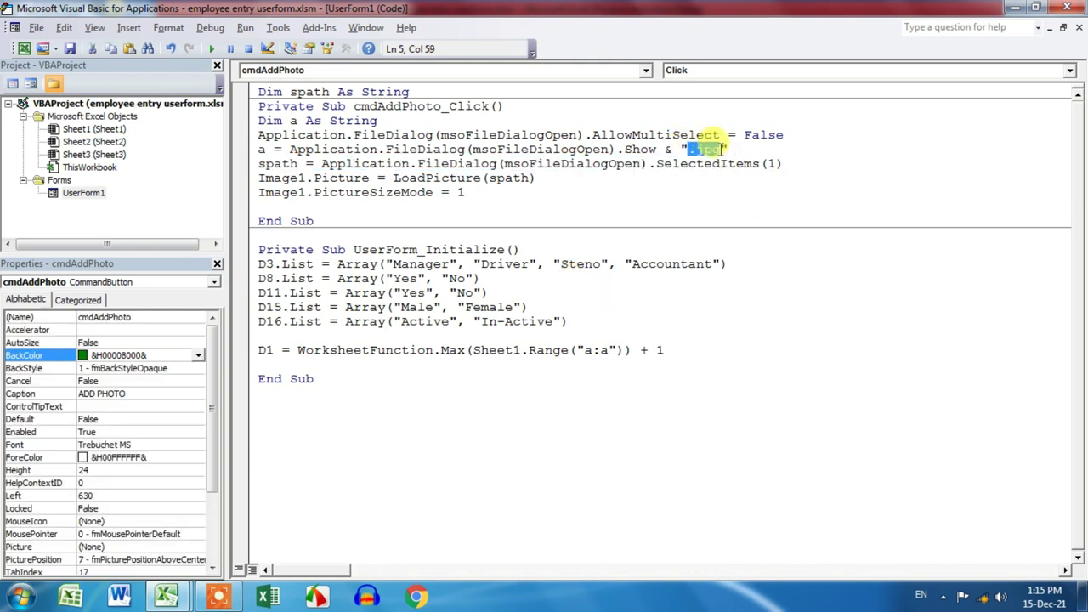
click(548, 202)
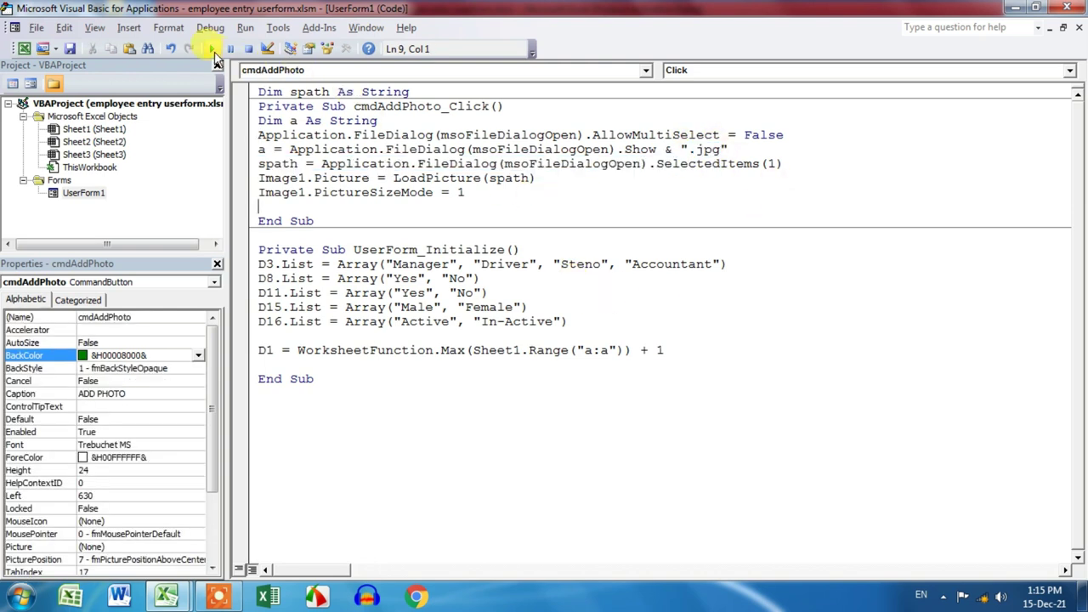
click(211, 48)
Add the attendance register JPEG as the employee photo via ADD PHOTO
click(871, 222)
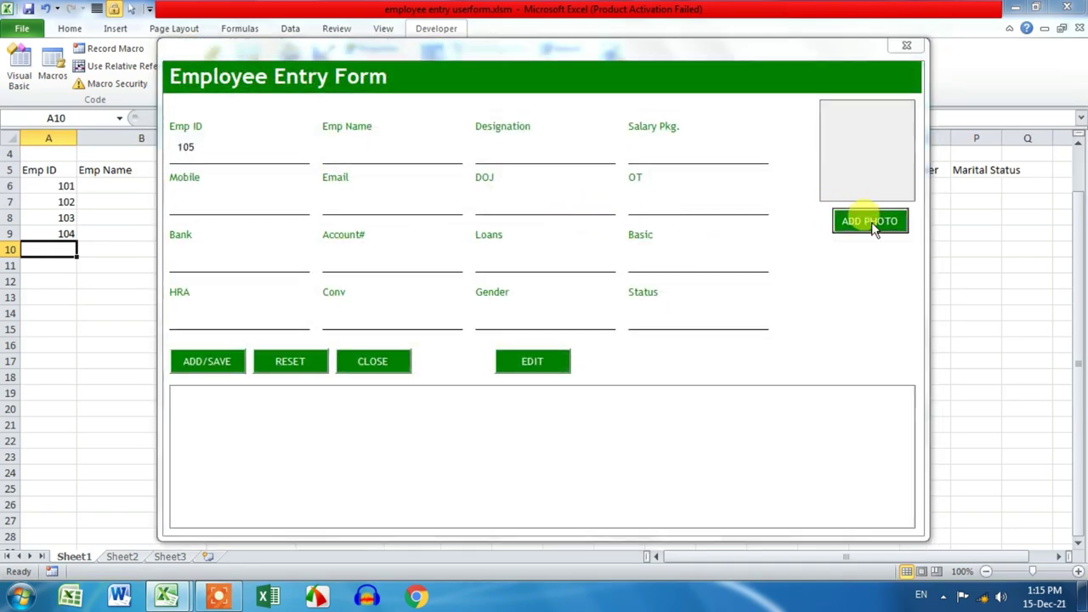
click(450, 304)
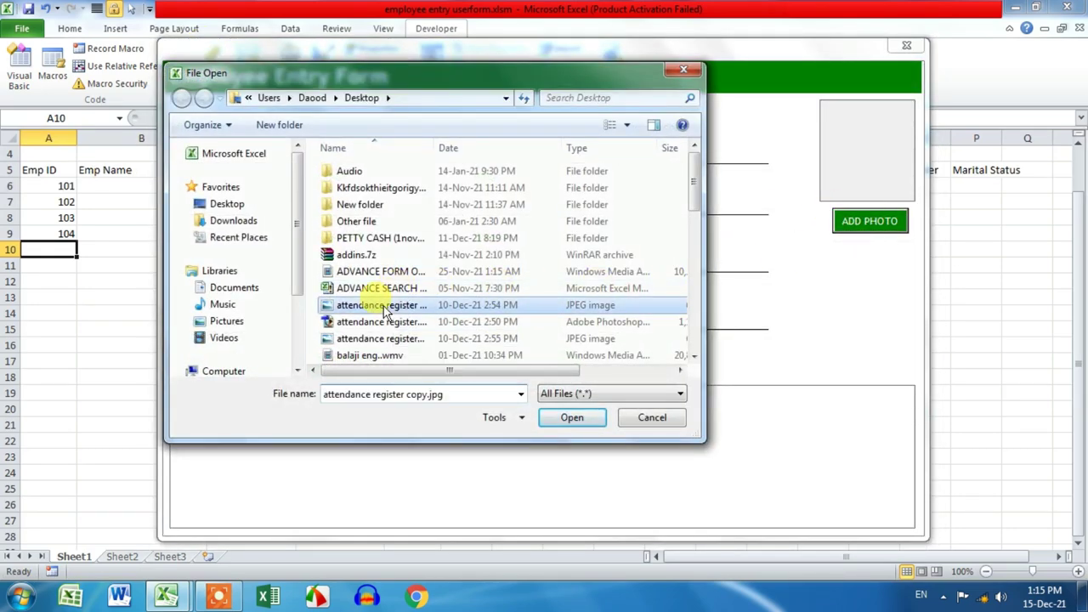
click(572, 417)
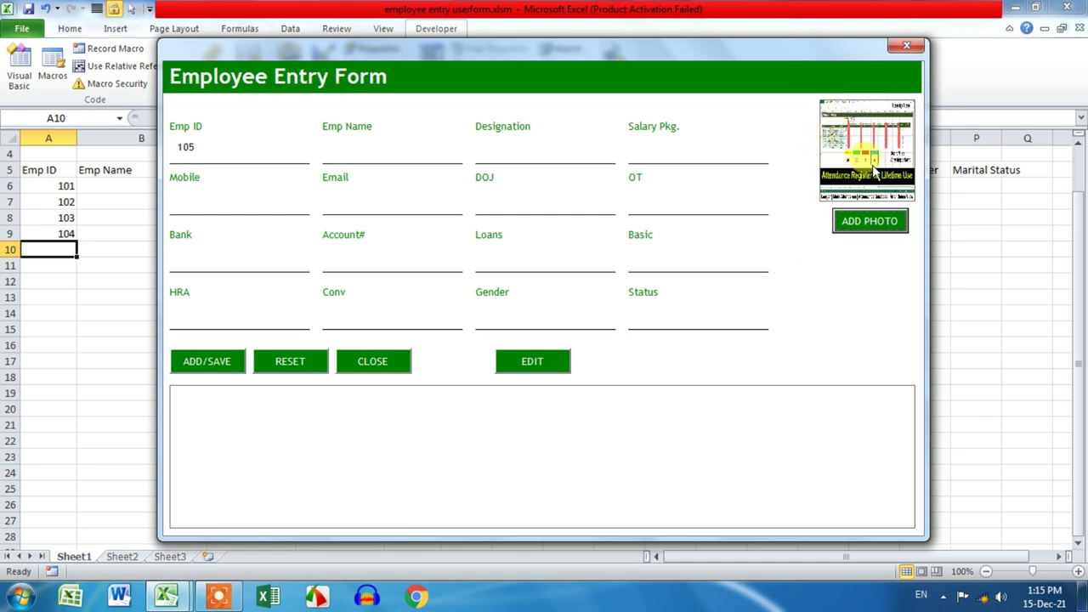
Pick another file, debug the 'Invalid picture' error 481, and reset the run
click(882, 221)
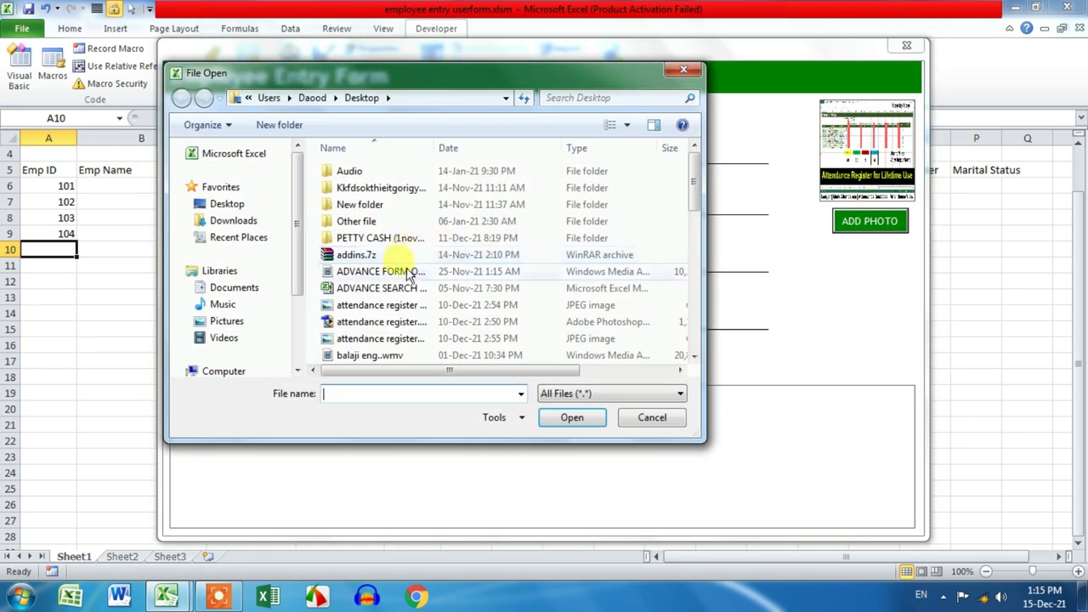
double_click(405, 274)
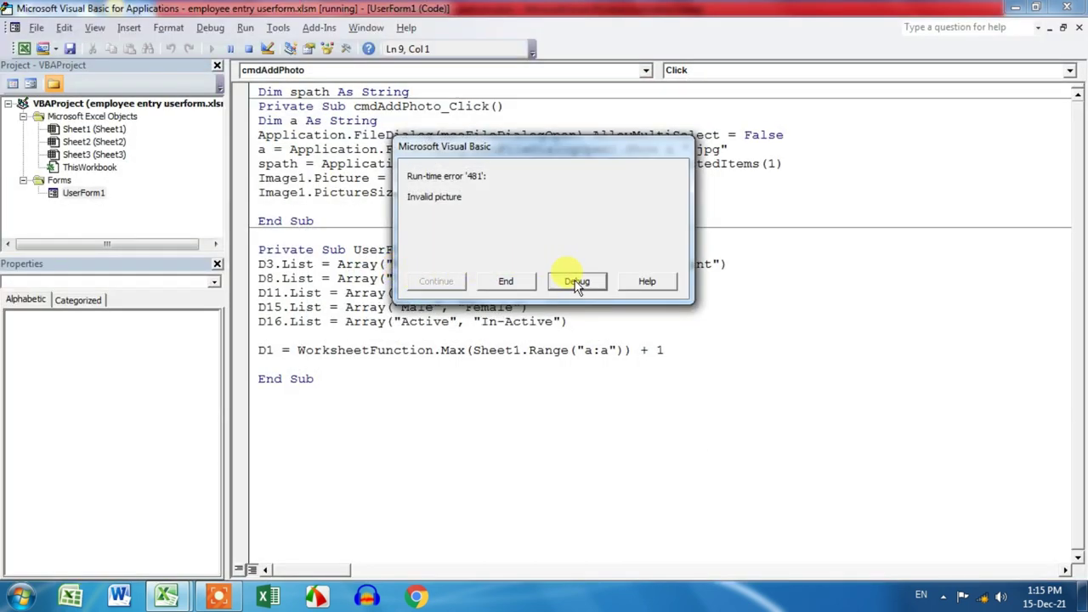
click(577, 282)
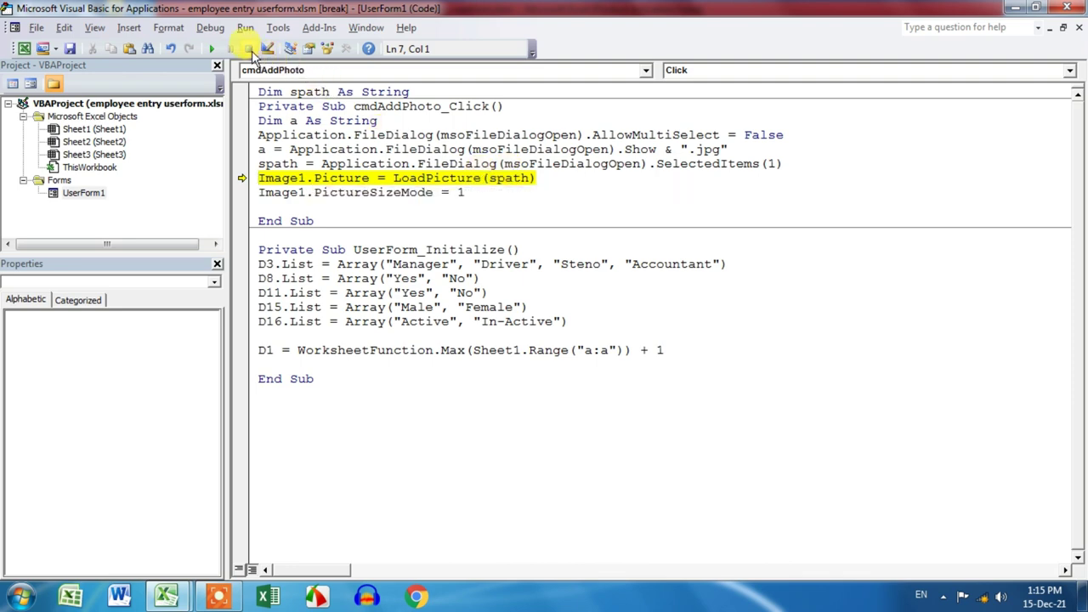
click(249, 48)
Add On Error Resume Next at the top of cmdAddPhoto_Click
double_click(923, 244)
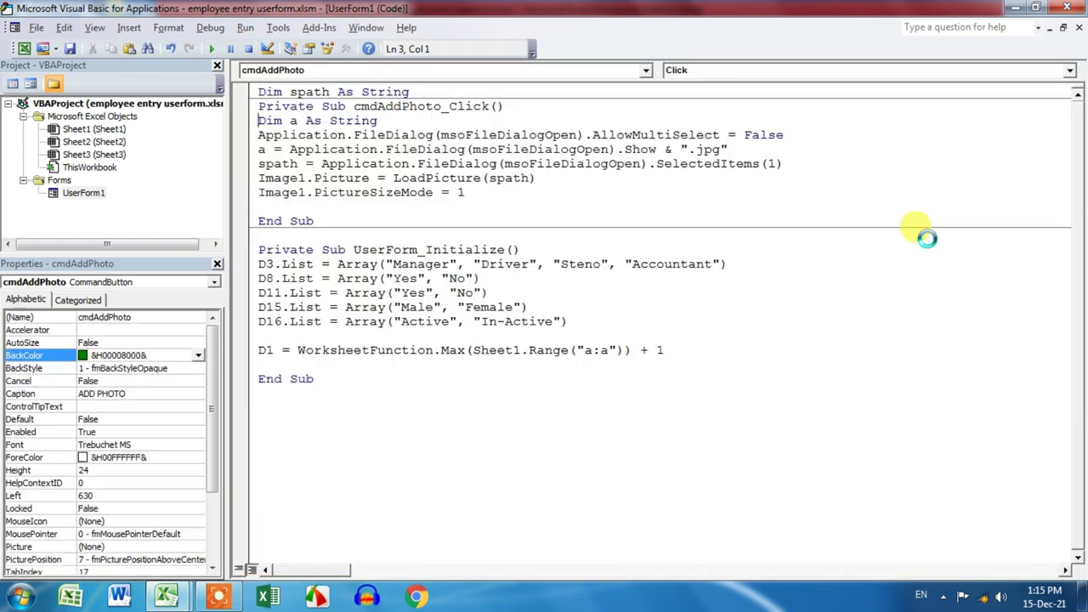
key(Return)
key(Up)
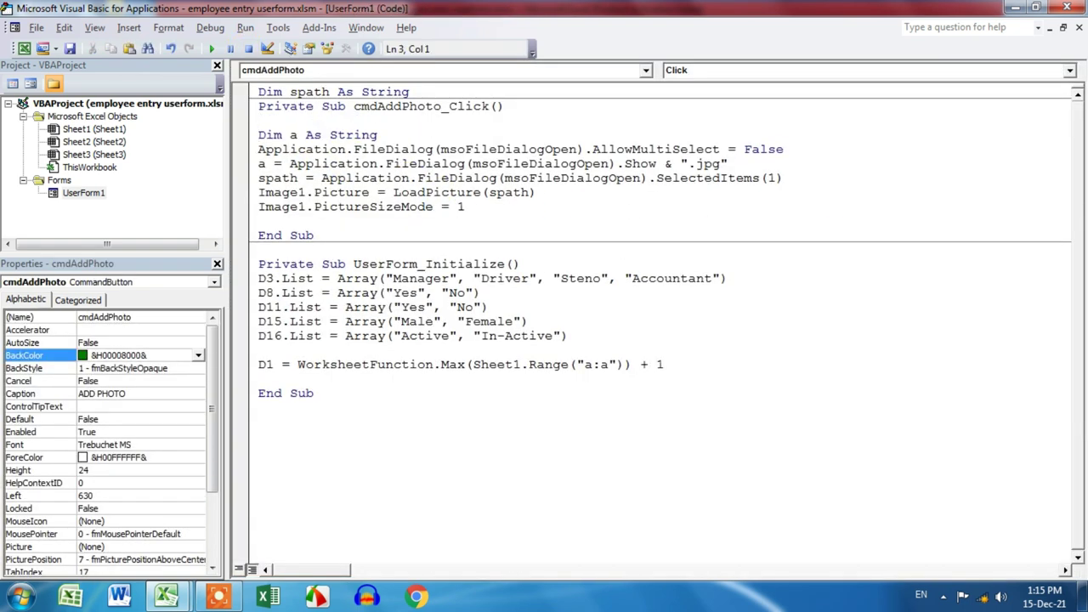
text(error resume)
text( next)
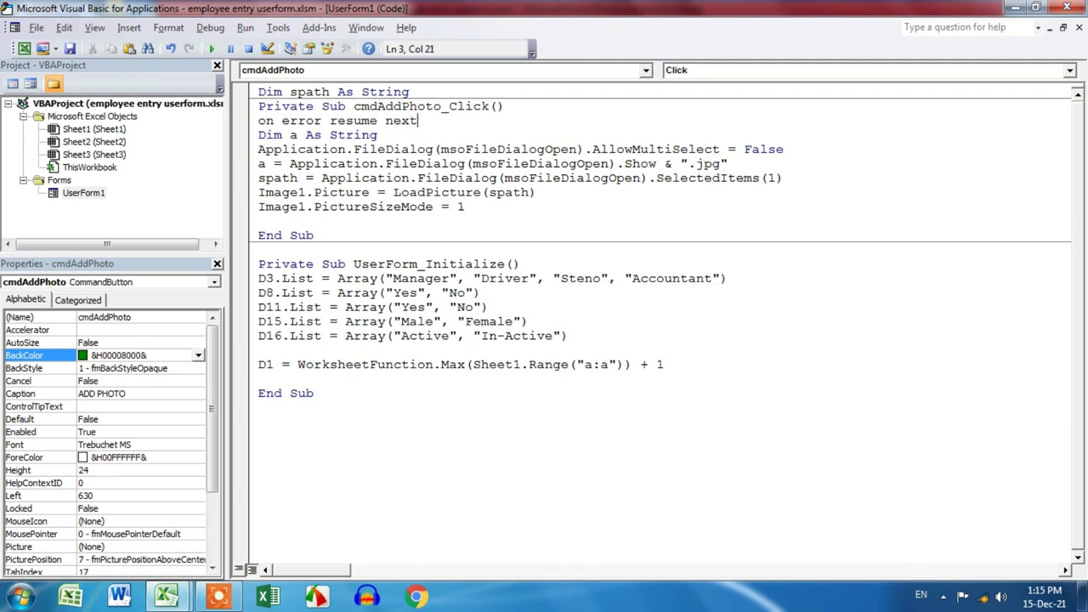
key(Down)
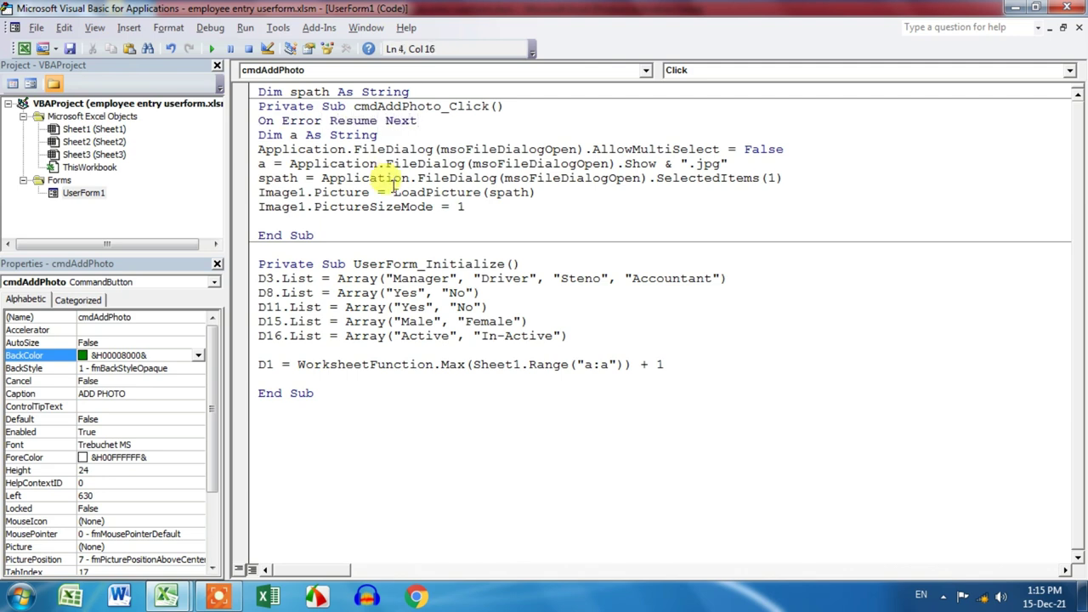
Insert Image1.Picture = LoadPicture("") below it and run the form
key(Return)
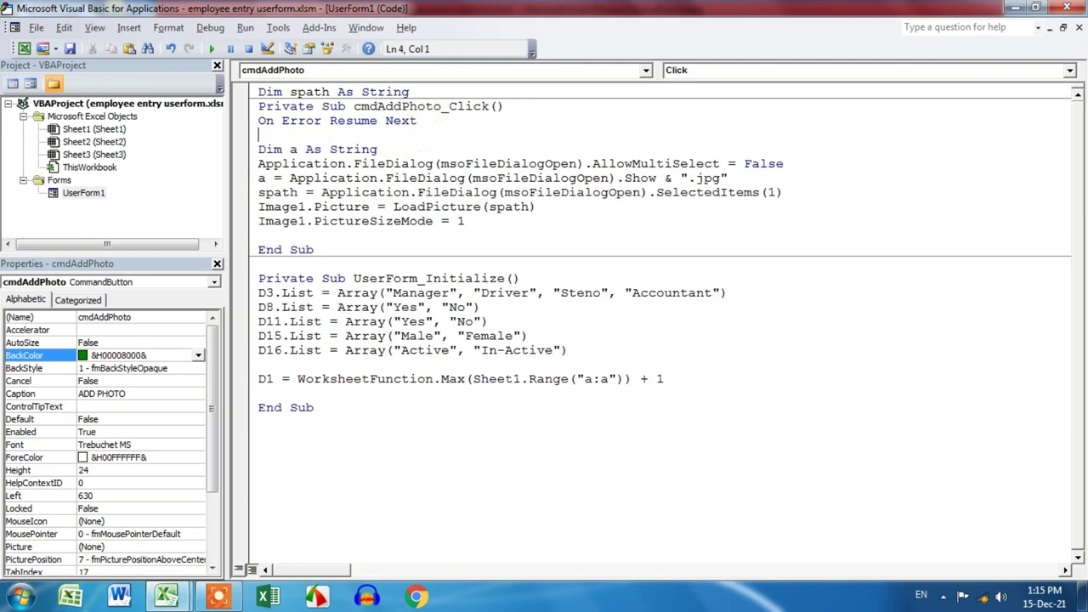
text(image)
text(.pi)
key(Tab)
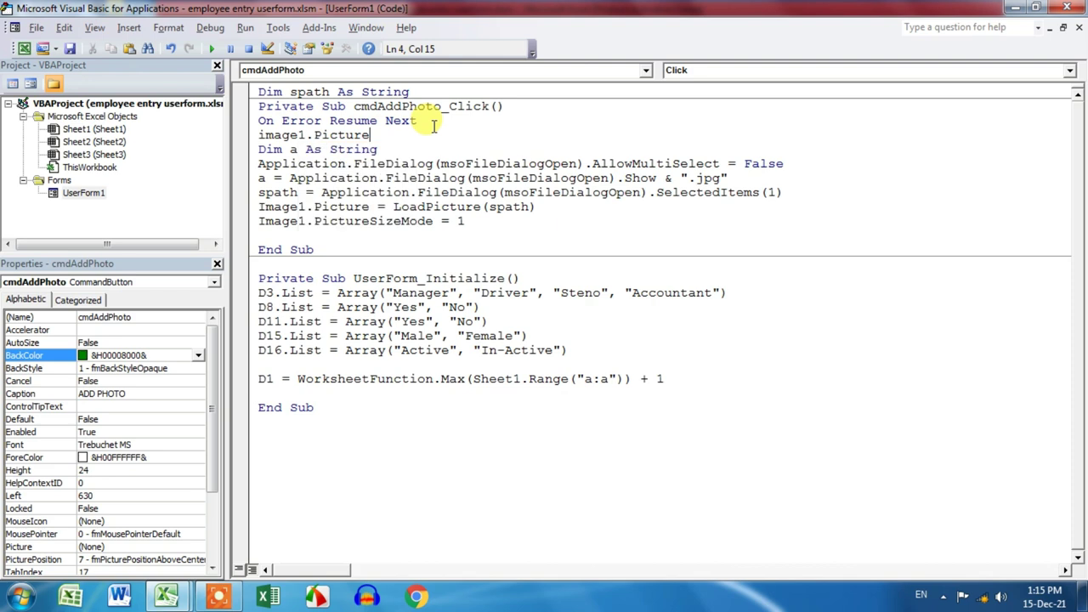
text(= LoadP)
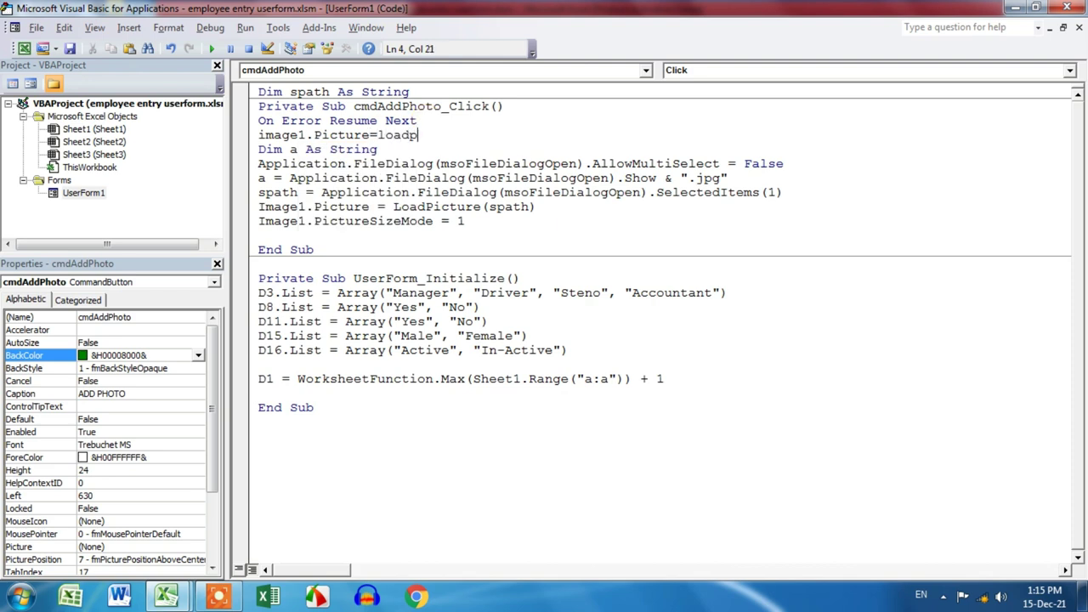
text(icture("")
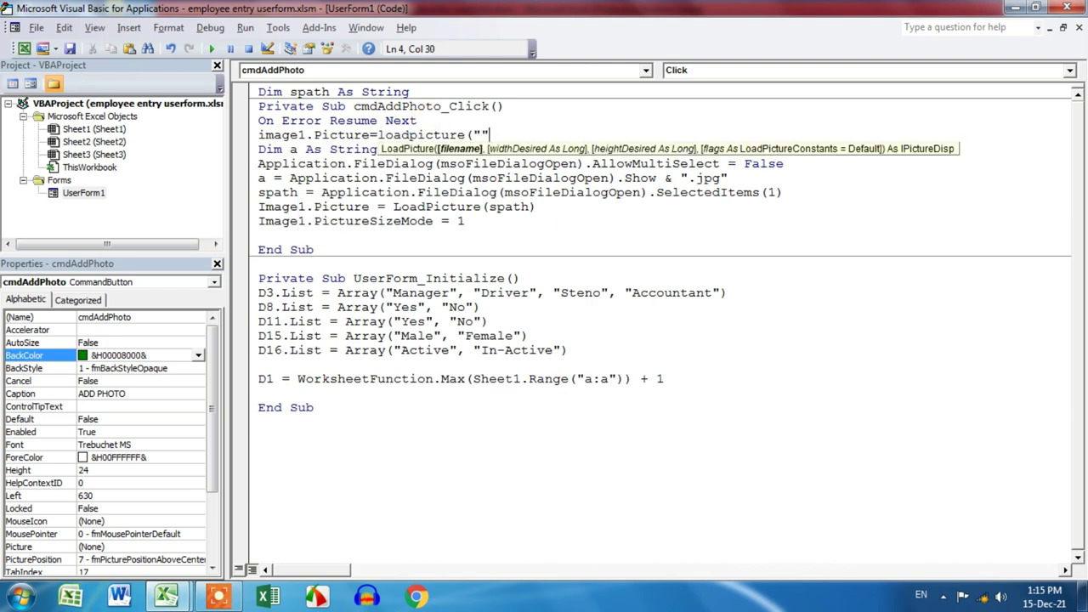
text())
key(Down)
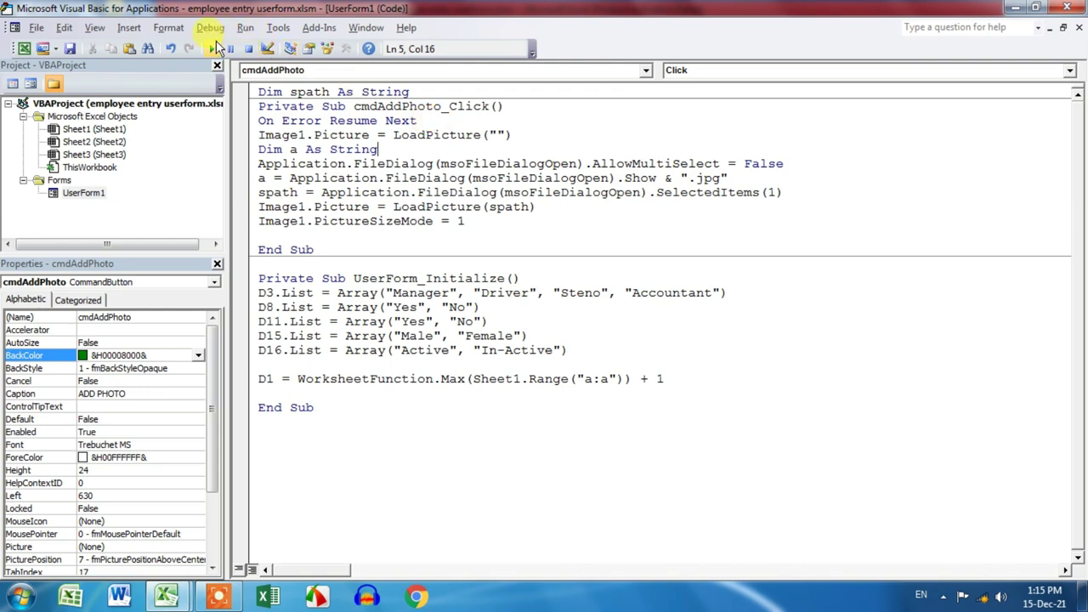
click(212, 49)
Load an image, cancel a second pick to confirm the photo clears, then close the form
click(859, 225)
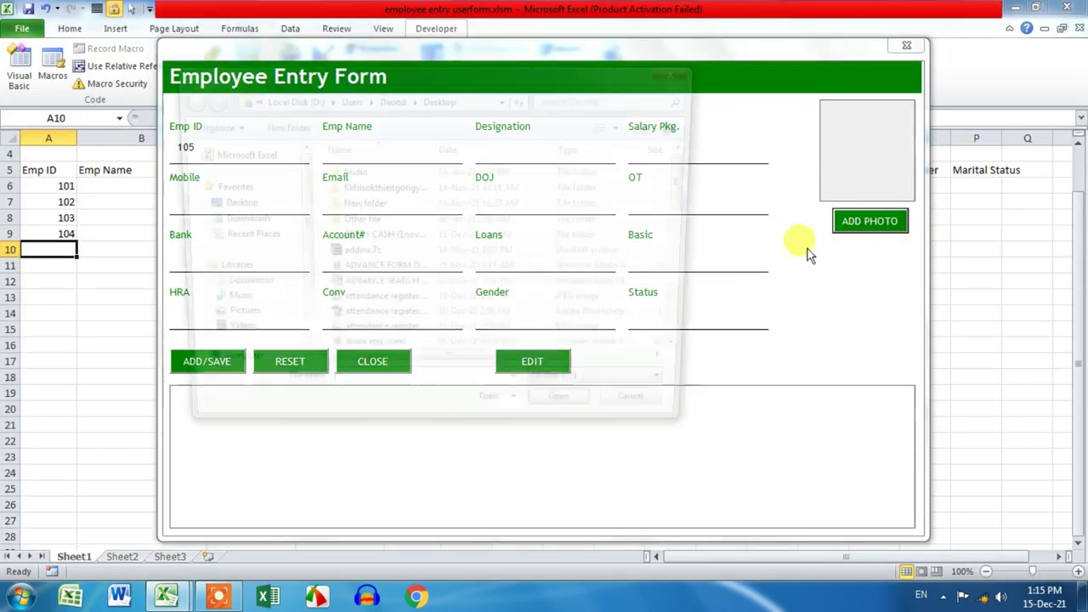
double_click(505, 305)
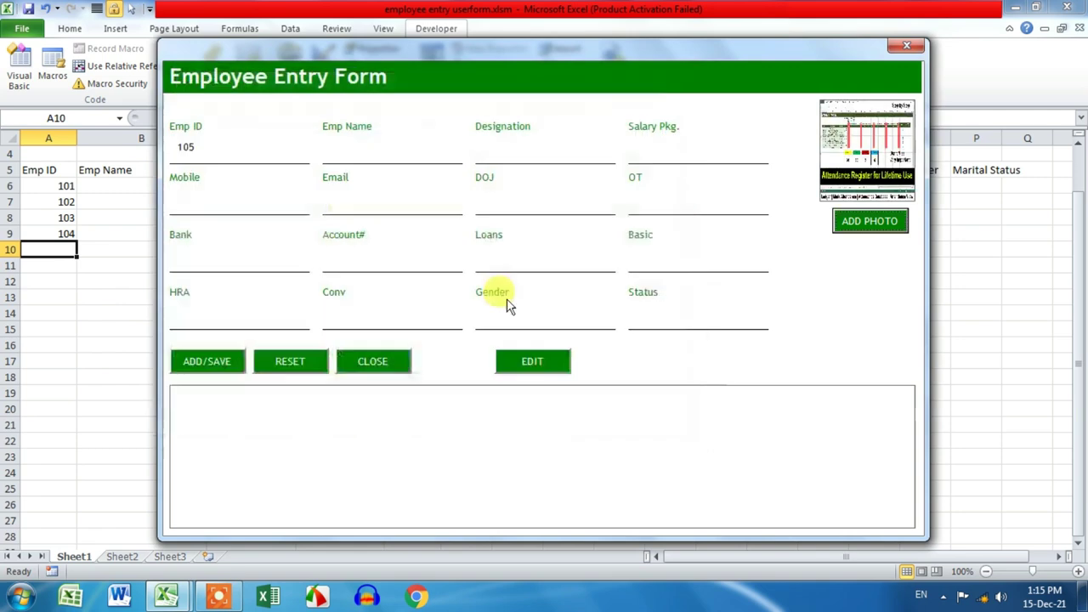
click(846, 221)
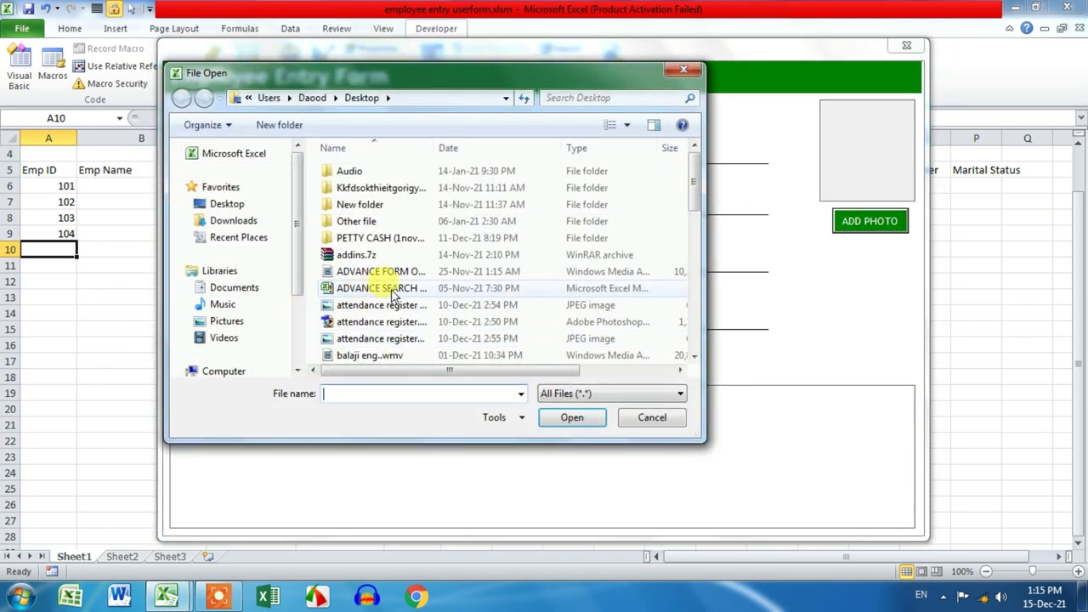
double_click(374, 272)
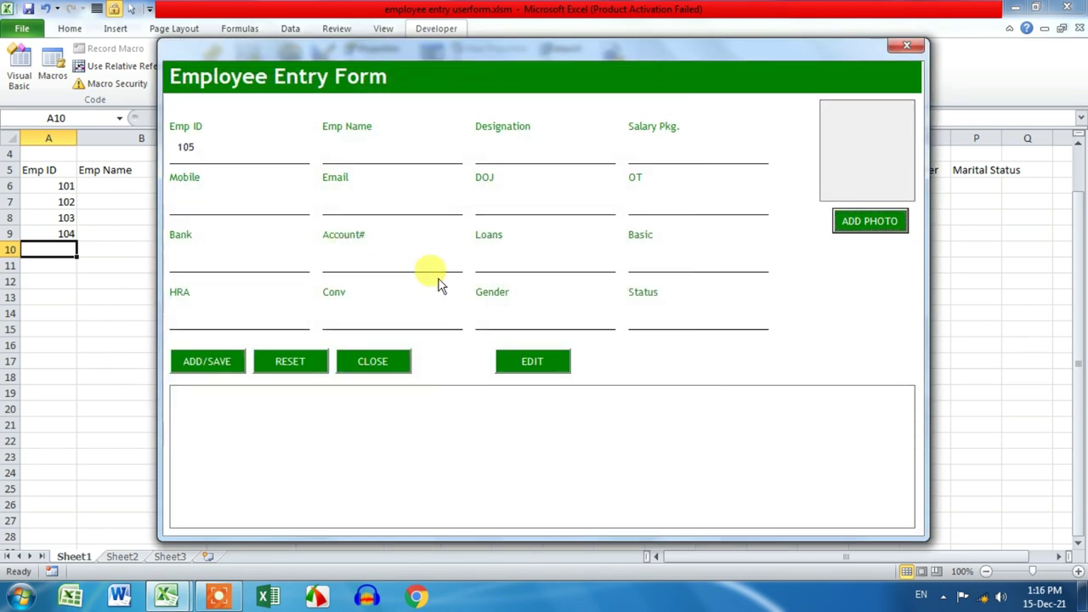
click(860, 223)
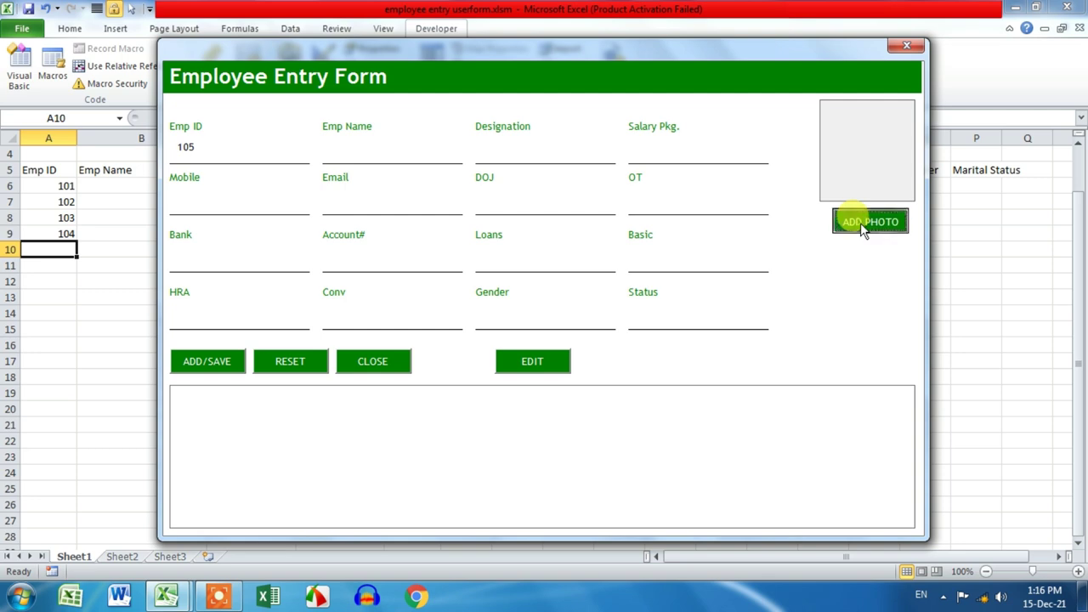
click(905, 45)
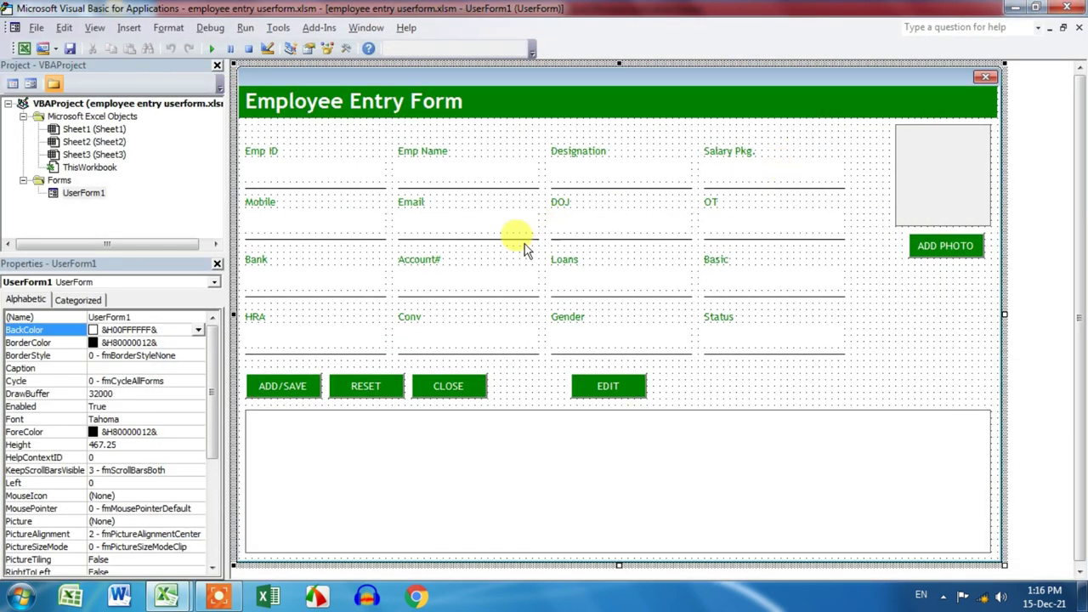
Create the cmdSave_Click procedure from the ADD/SAVE button and add blank lines inside it
click(322, 170)
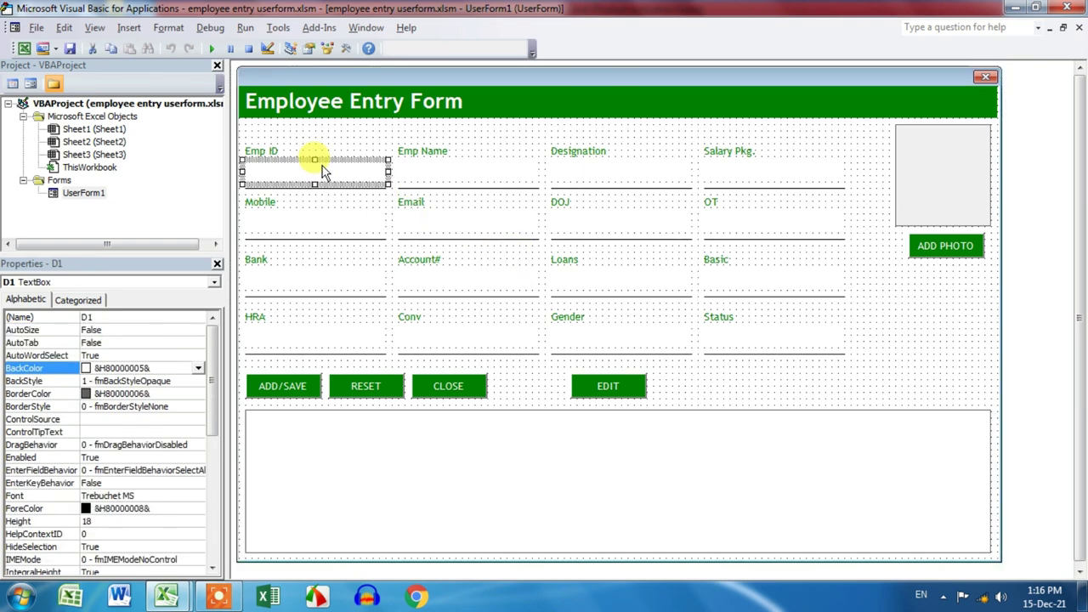
click(721, 333)
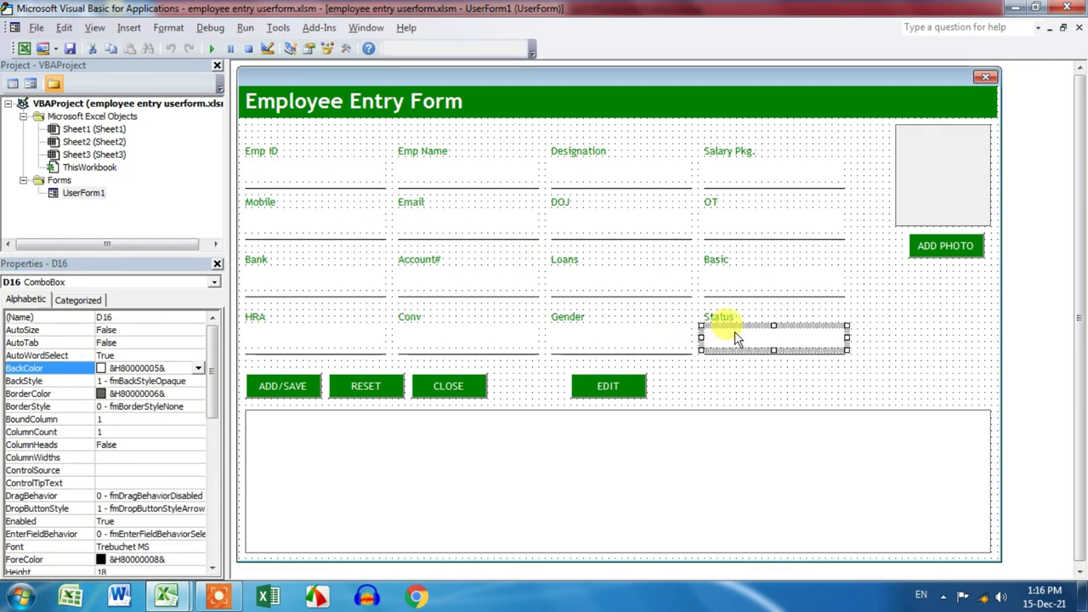
click(715, 383)
click(292, 387)
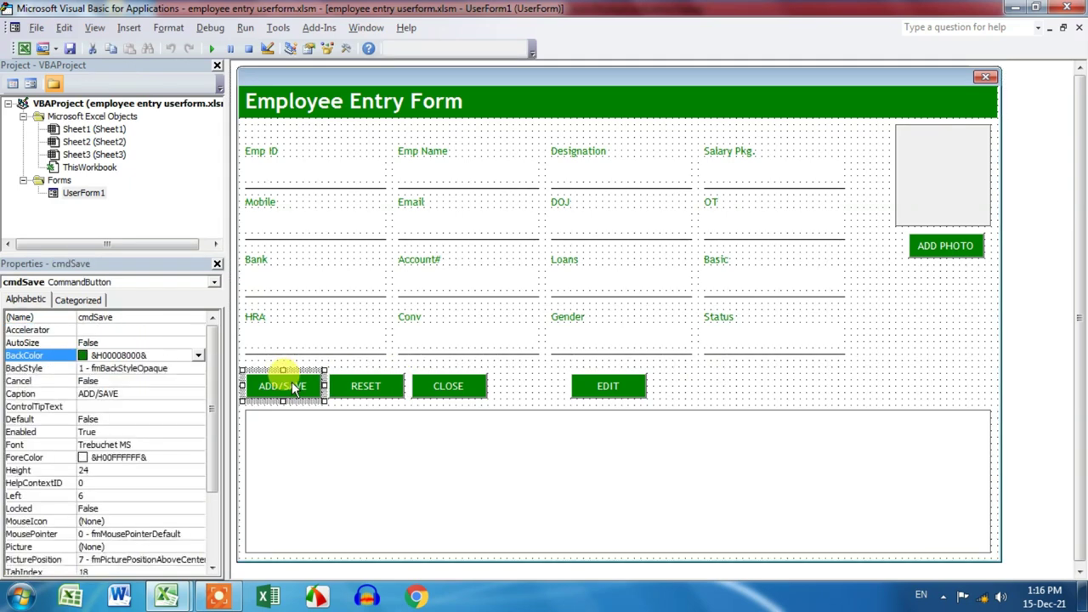
double_click(291, 386)
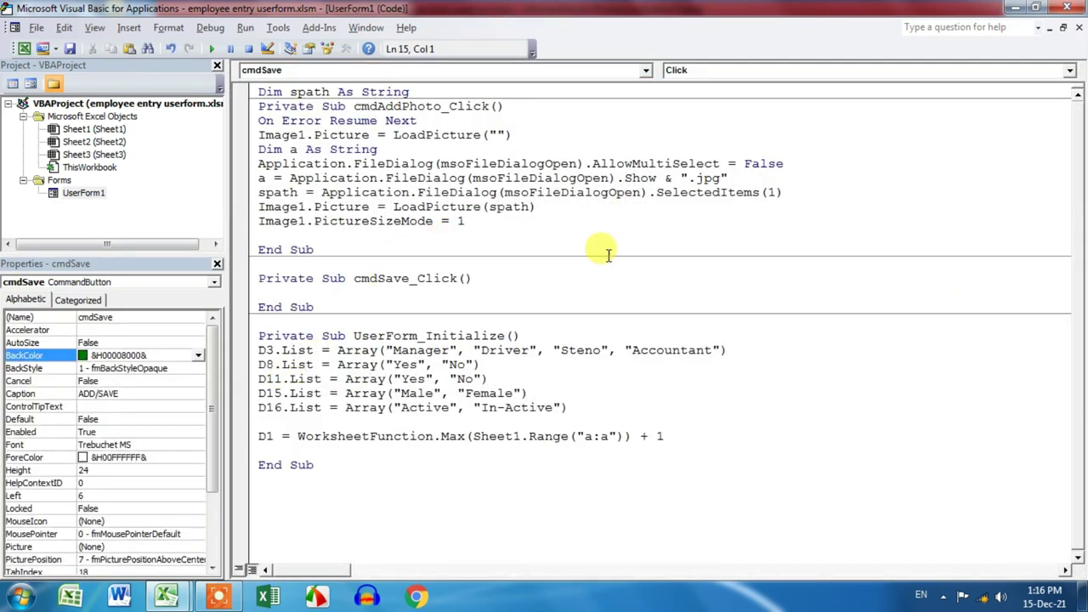
key(Return)
key(Return)
key(Return)
key(Return)
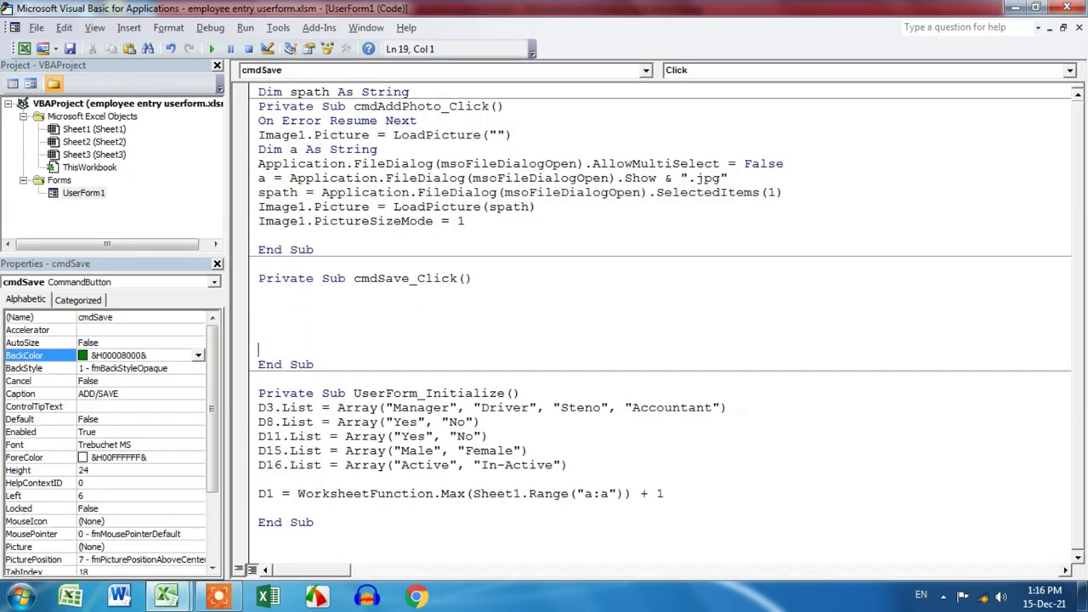
Restore the code editor to a smaller window and move it aside to reveal the employee sheet
click(263, 304)
double_click(255, 10)
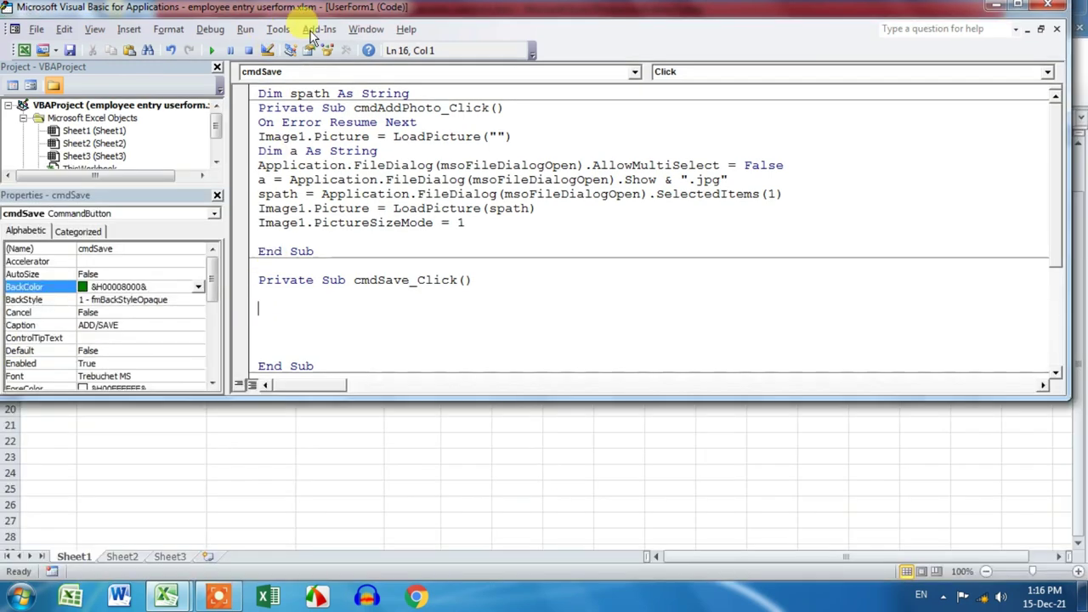
drag(301, 24, 478, 53)
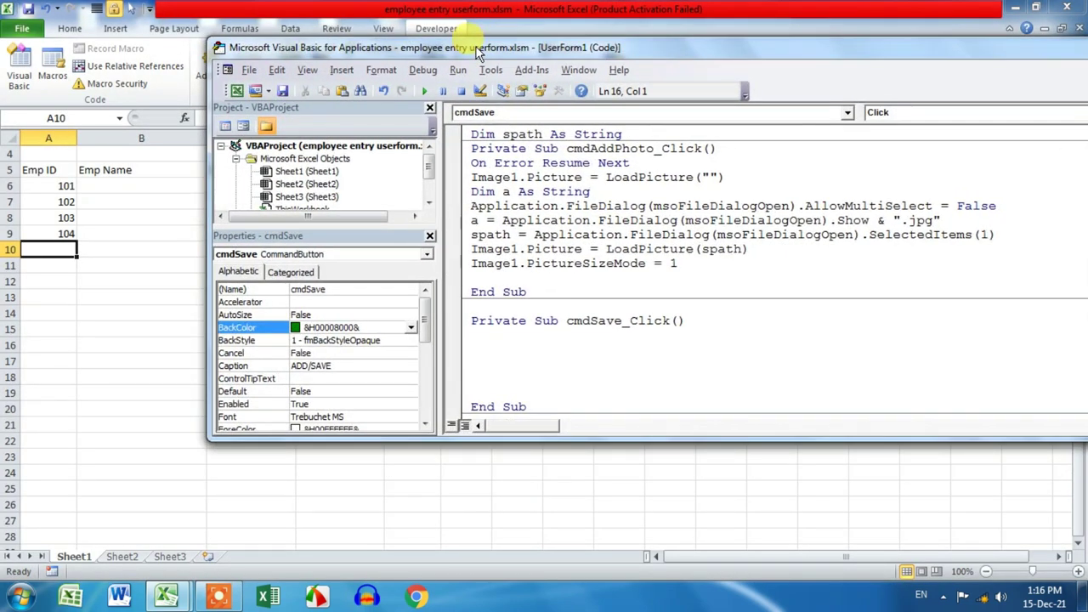
click(43, 184)
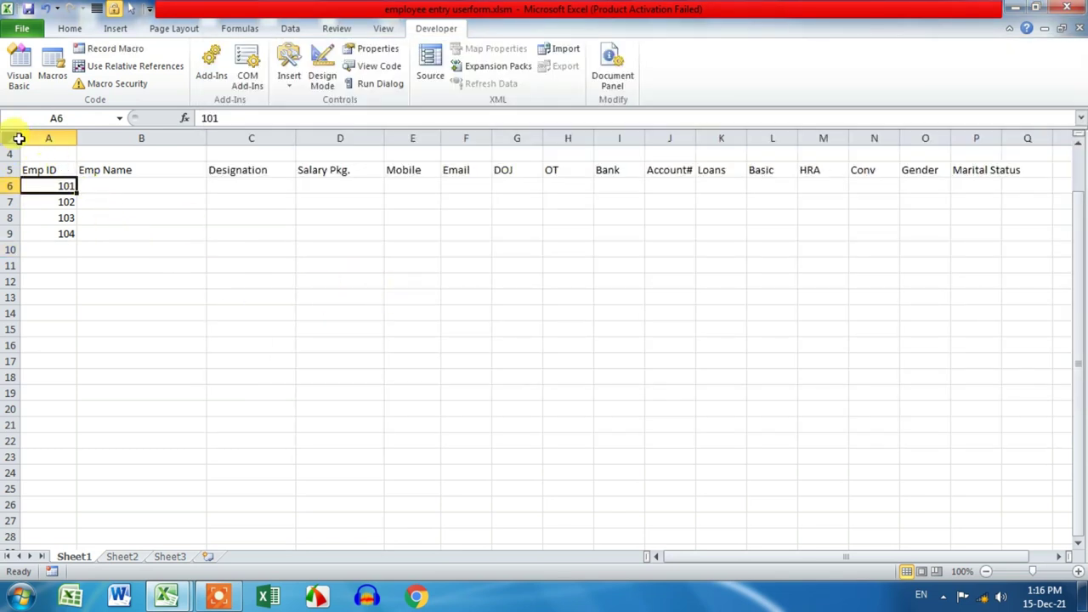
scroll(35, 202, up, 1)
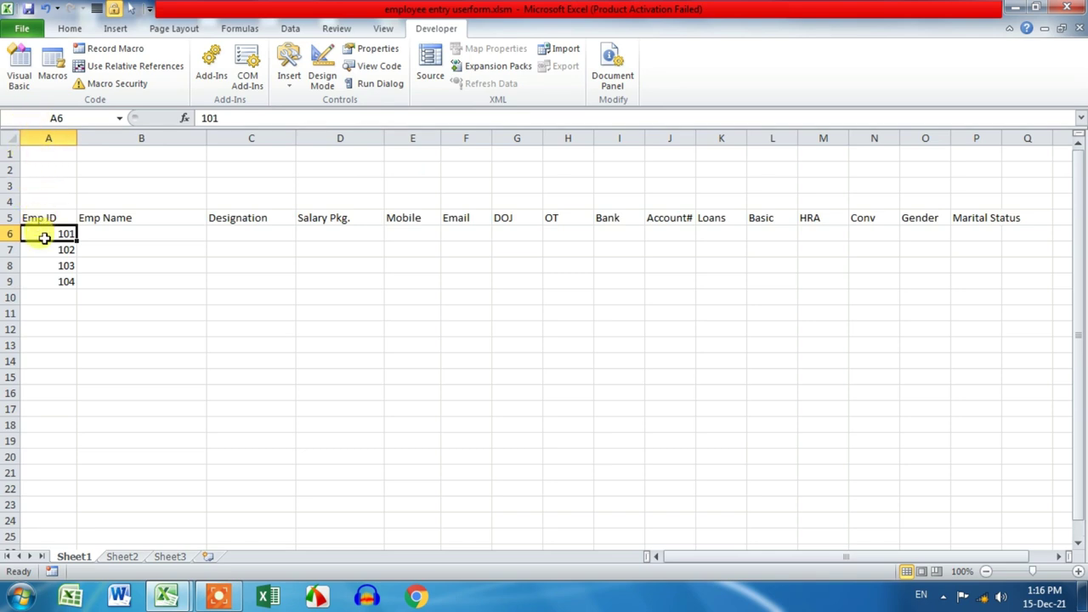
Delete sample Emp IDs 101–104 from A6:A10, then return toward the VBA editor
click(34, 295)
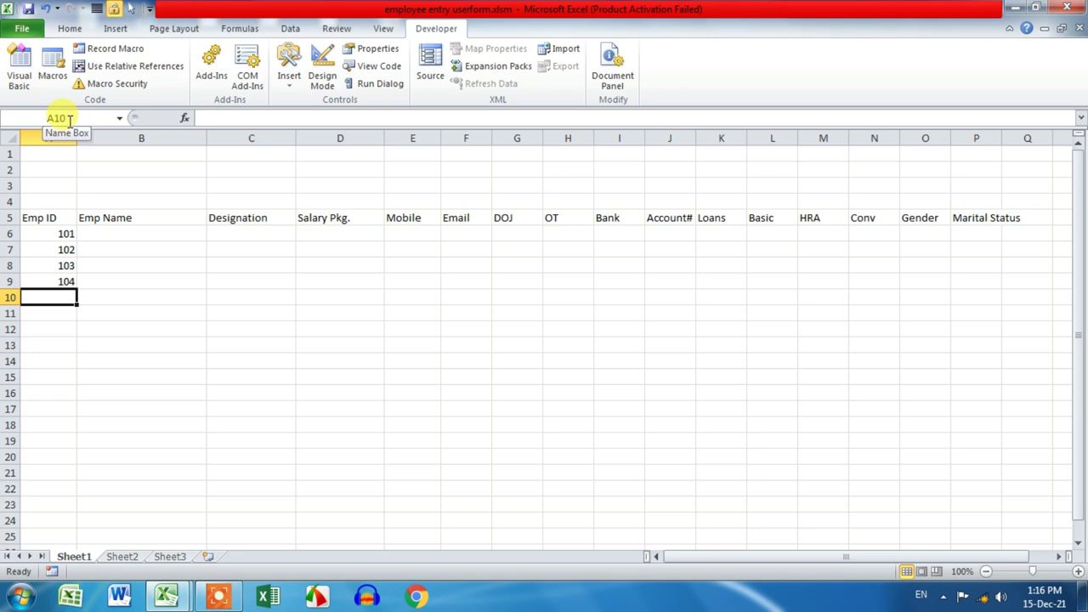
mouse_move(54, 289)
mouse_down()
mouse_move(1003, 294)
mouse_move(988, 295)
mouse_up()
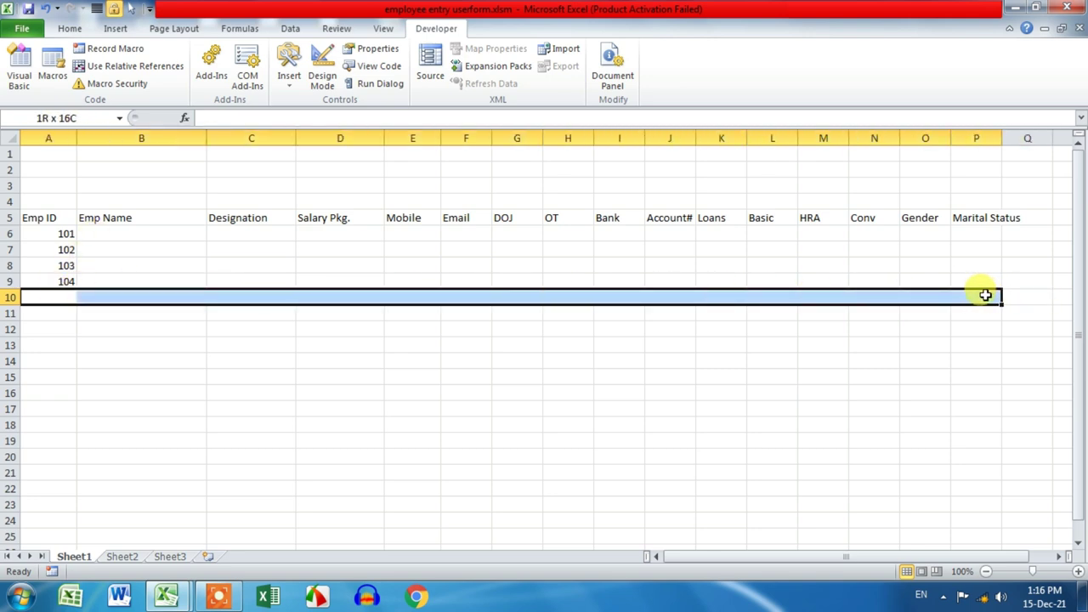
drag(49, 313, 916, 312)
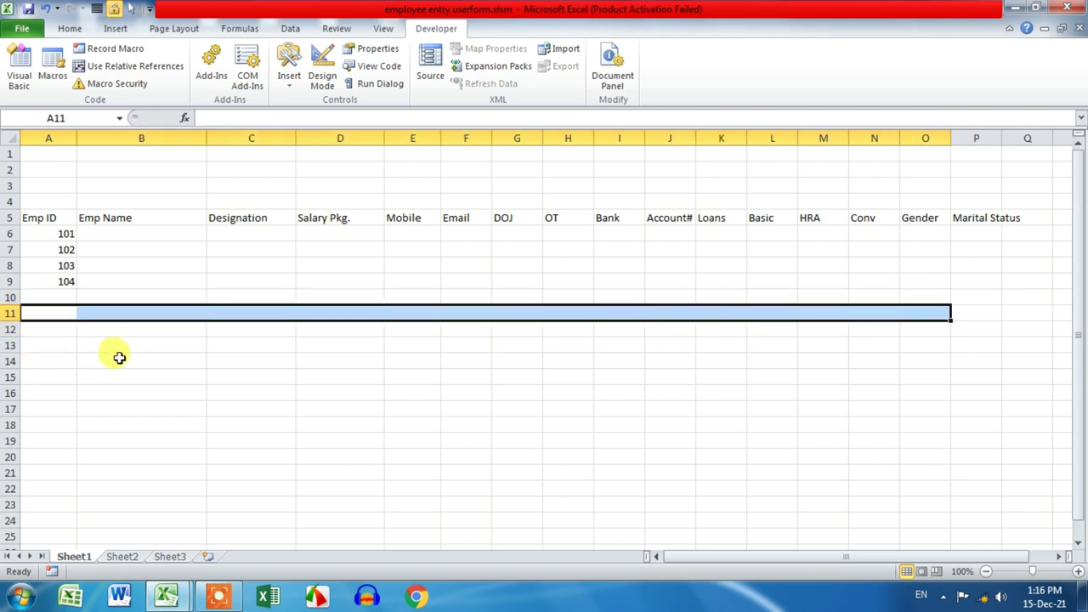
drag(65, 235, 66, 295)
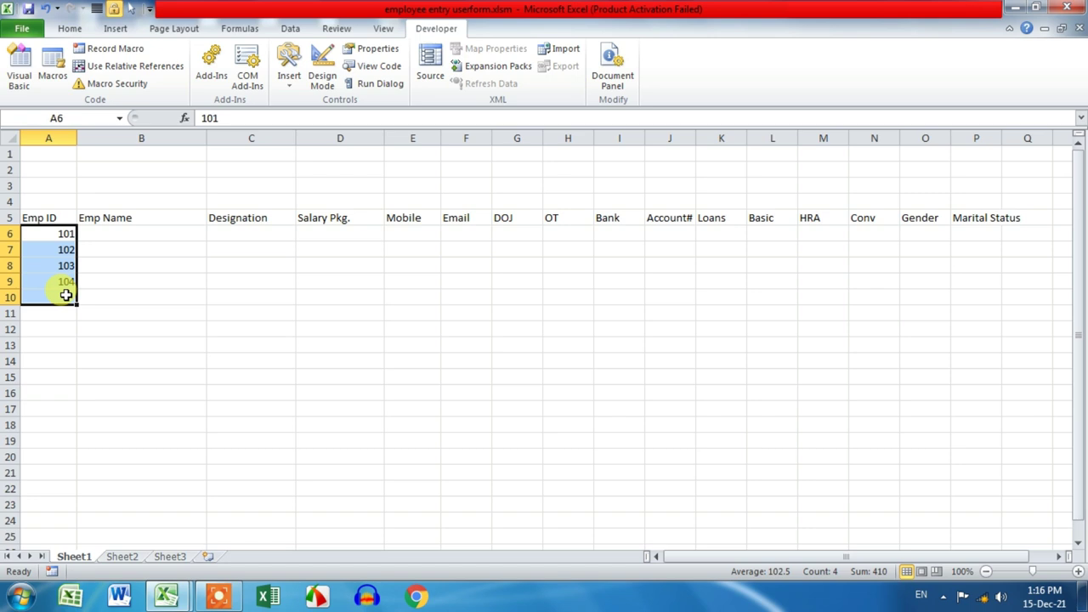
key(Delete)
click(133, 321)
click(29, 236)
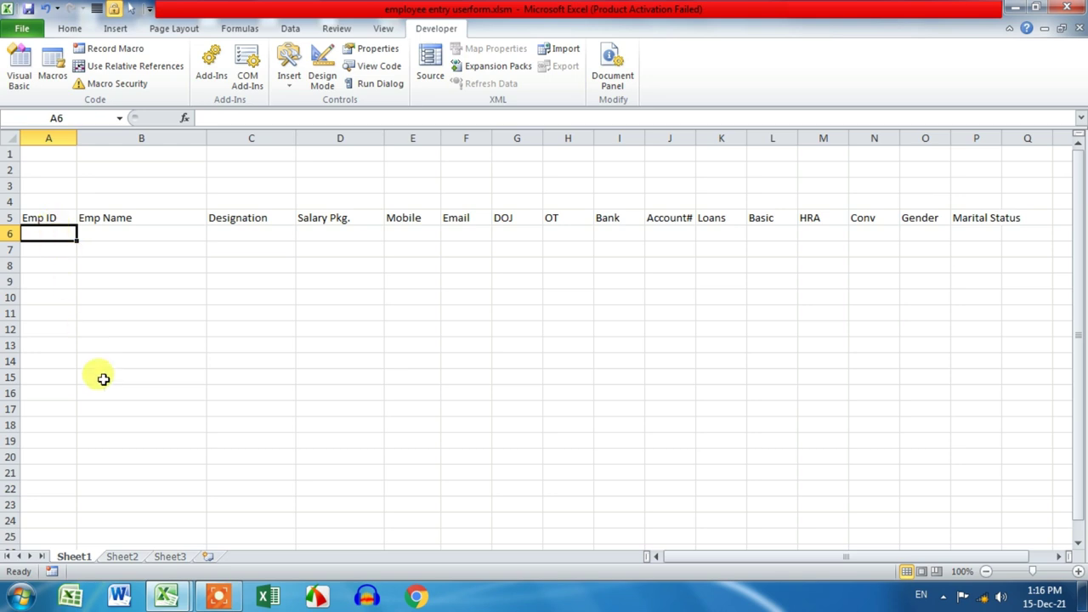
click(173, 599)
Declare lastrow As Long and wsheet As Worksheet in cmdSave_Click
click(235, 536)
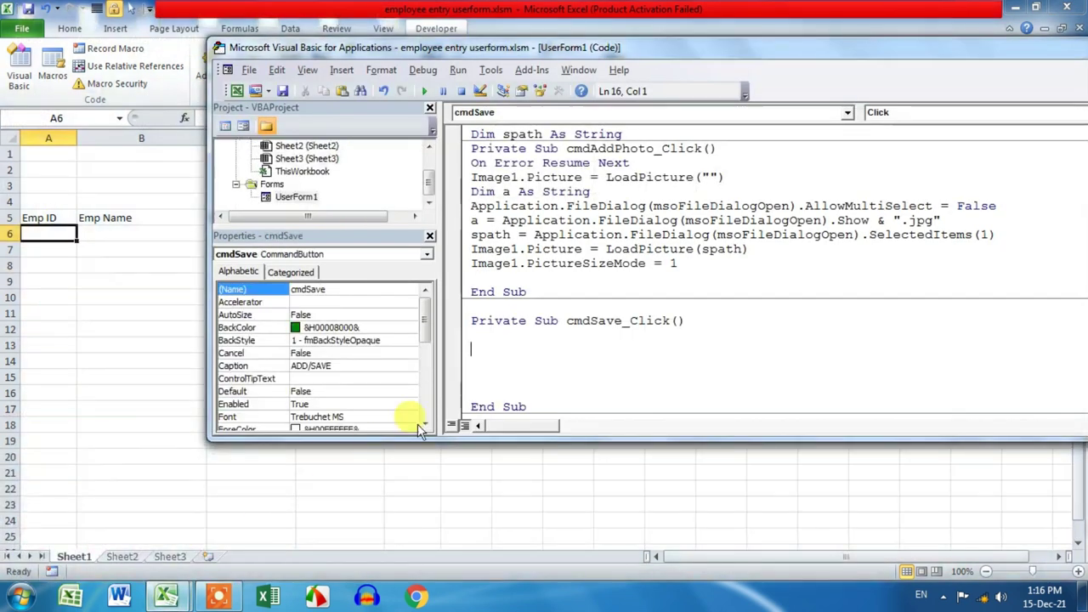
text(dim lastr)
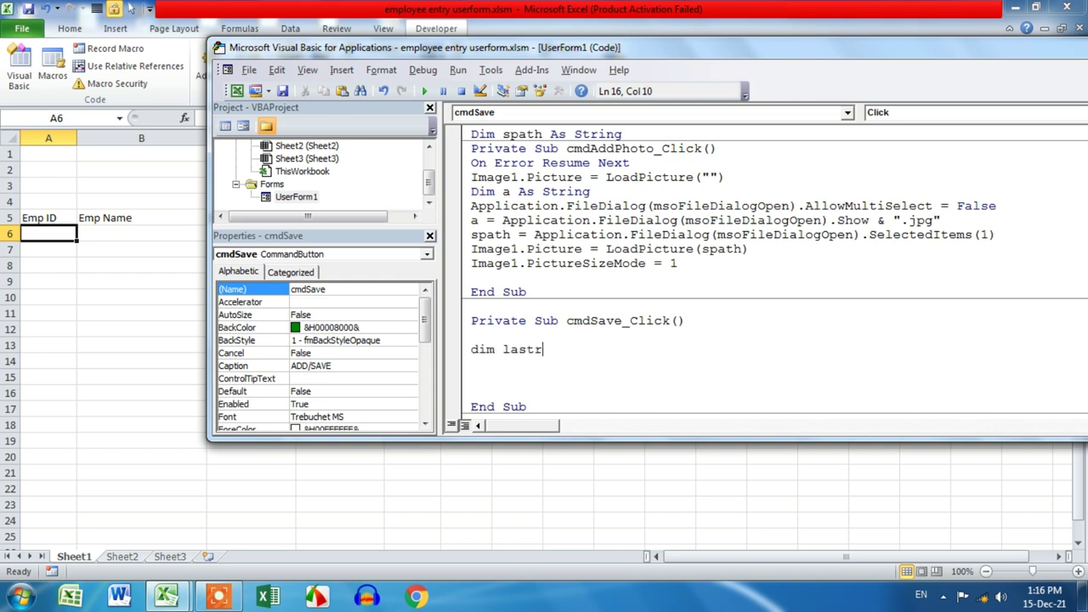
text(s )
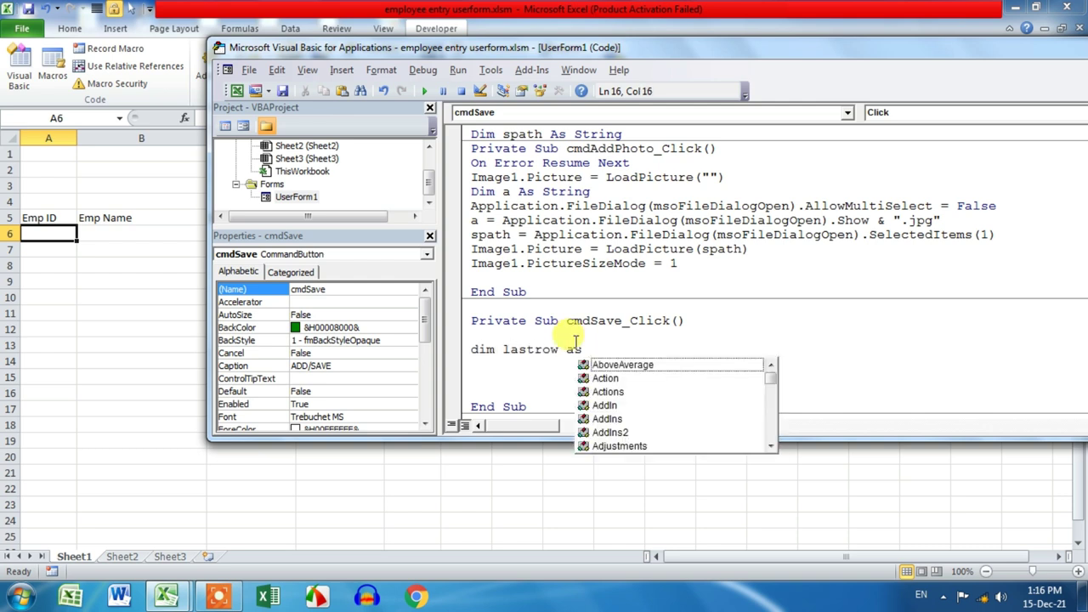
text(long)
key(Return)
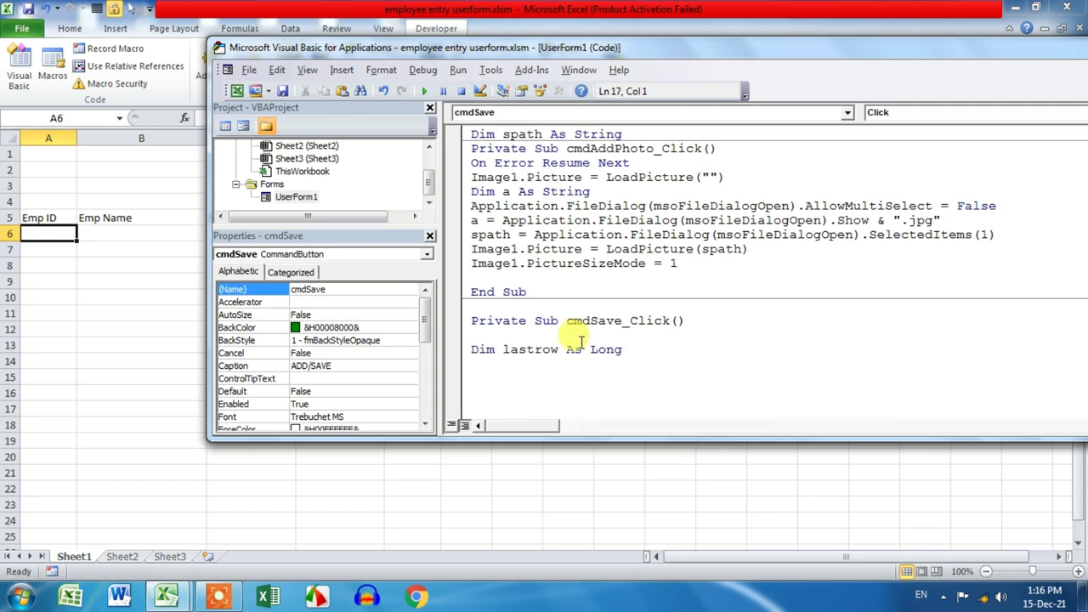
scroll(581, 340, down, 4)
key(Return)
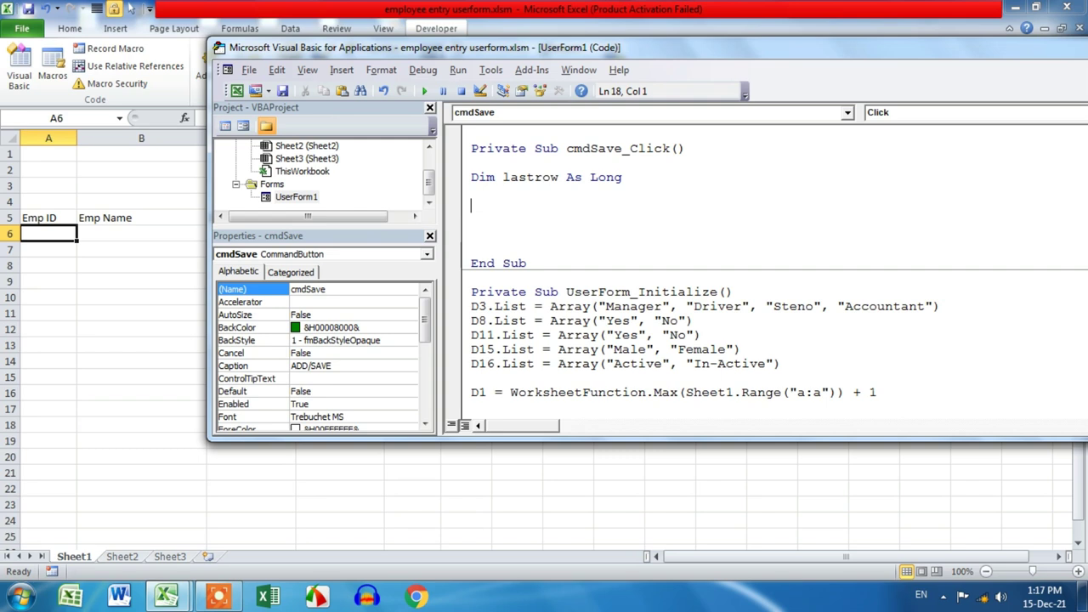
text(lastrow)
key(BackSpace)
key(BackSpace)
key(BackSpace)
key(BackSpace)
key(BackSpace)
key(BackSpace)
key(Up)
text(dim )
text(heet as )
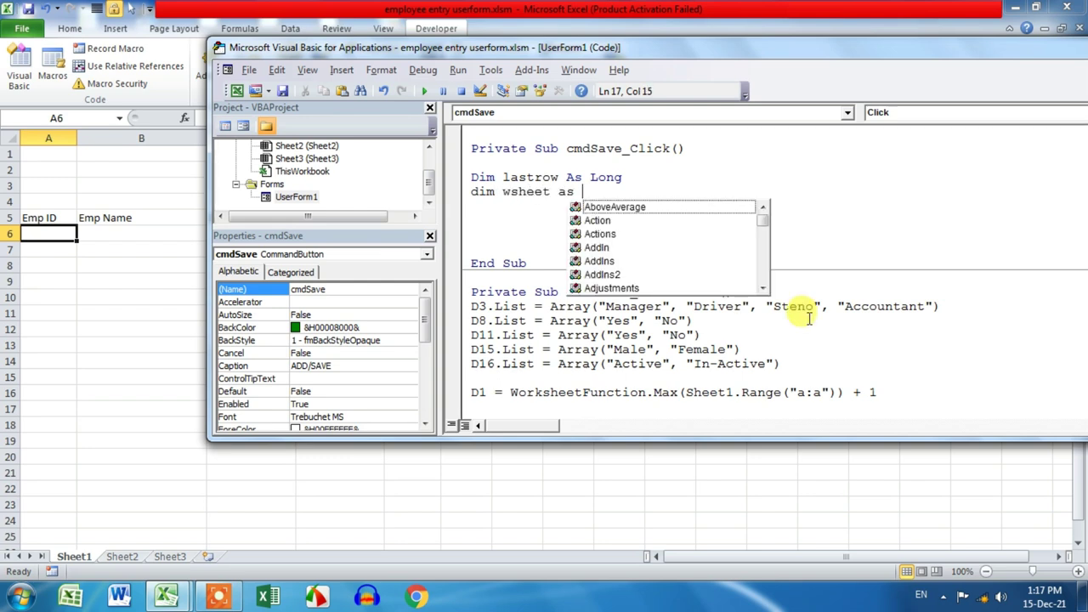
text(worksheet)
key(Return)
key(Return)
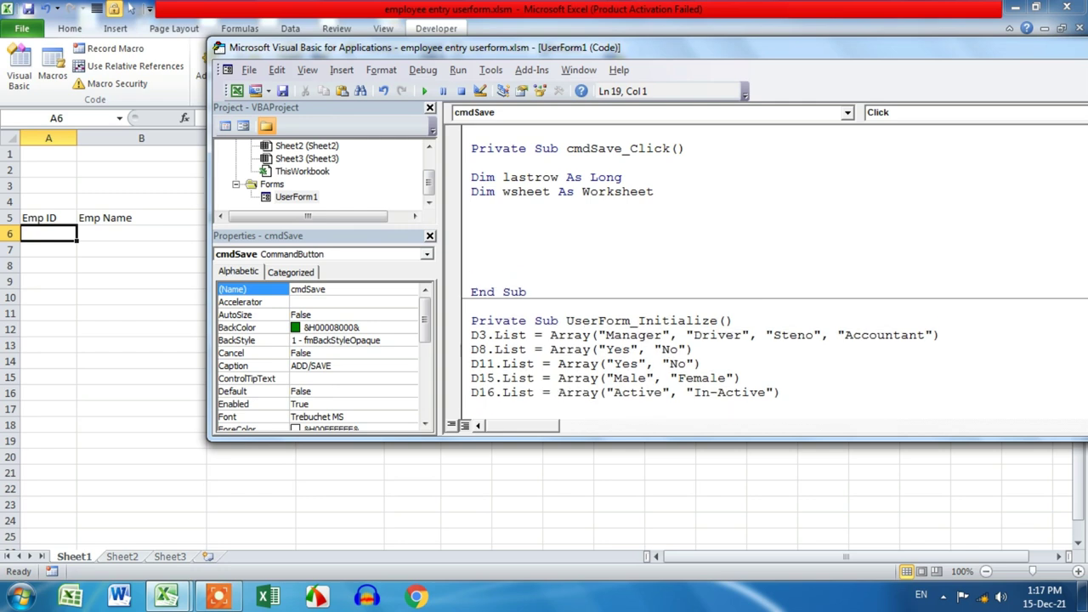
Set wsheet = Sheet1 after checking the sheet's name in Excel
text(set w)
text(sheet=sheet1)
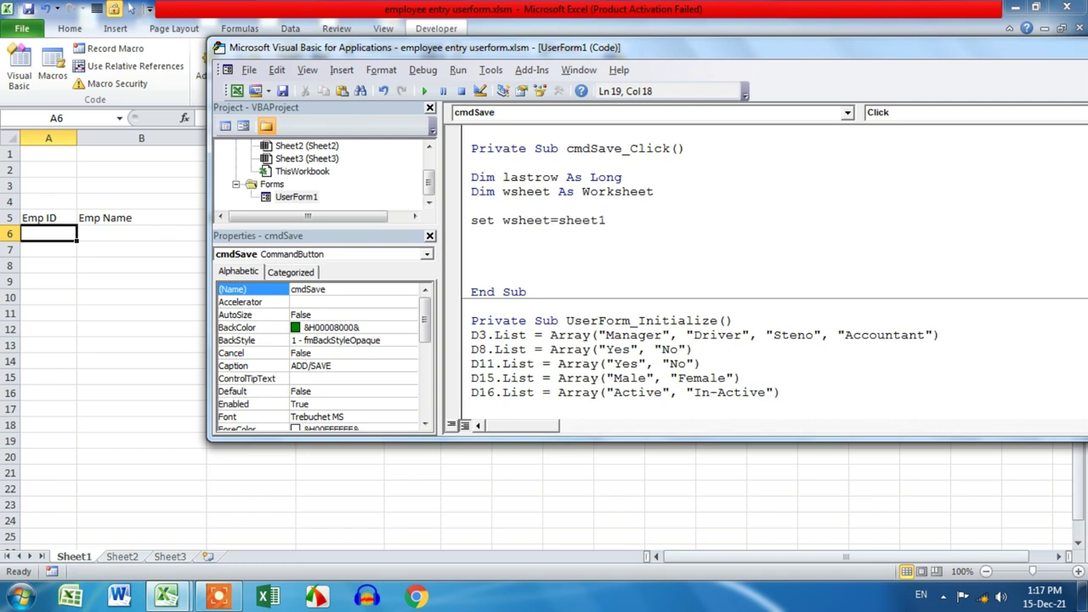
click(69, 559)
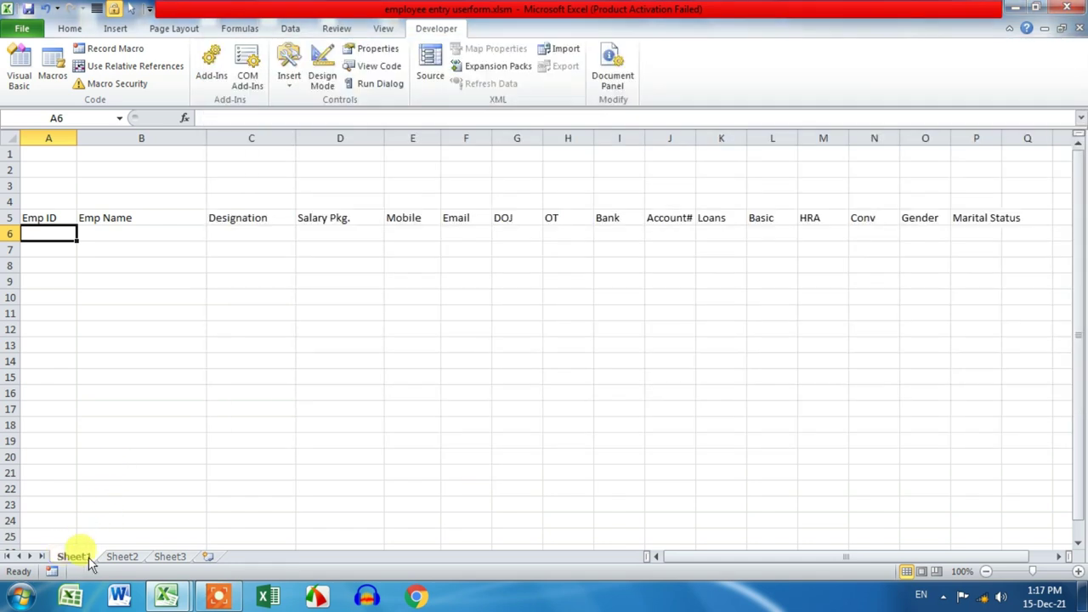
mouse_move(167, 596)
click(252, 525)
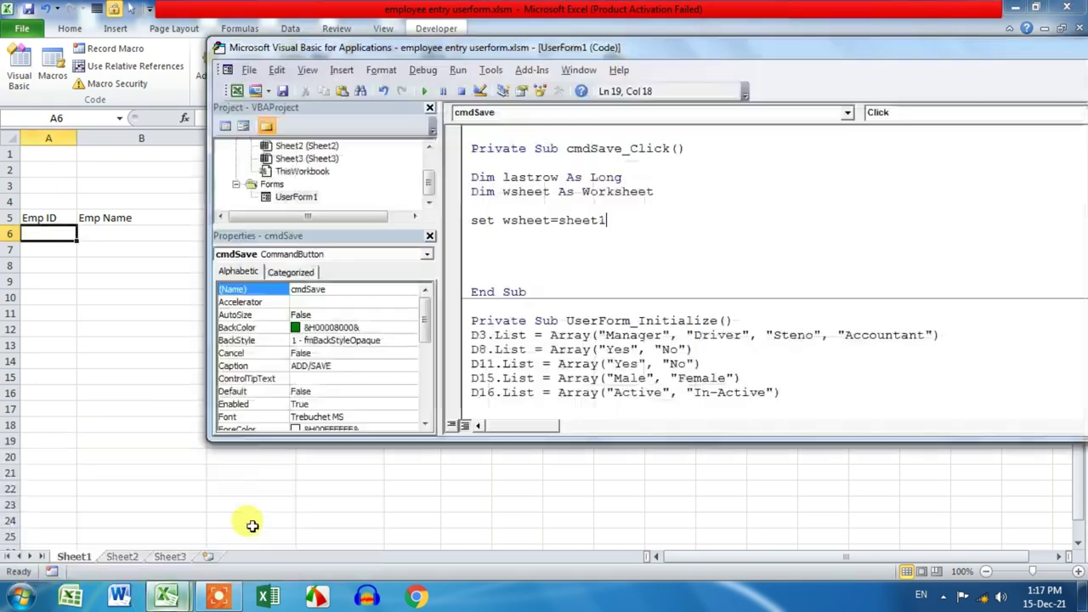
key(Return)
key(Return)
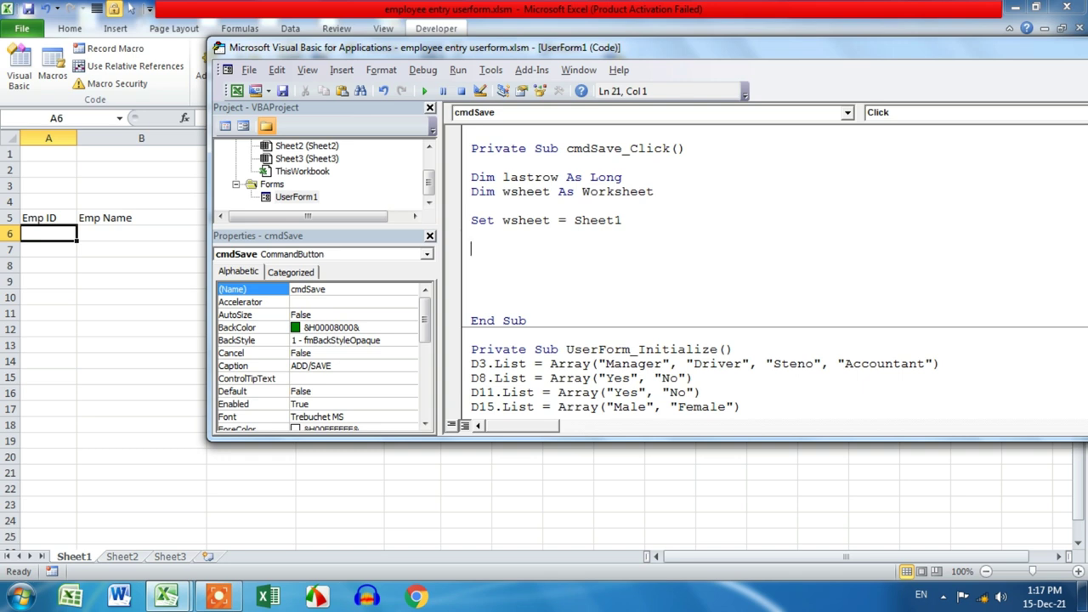
Begin the line lastrow = wsheet.Range("a" & Rows.Count).End(
text(lastrow=)
text(wsheet)
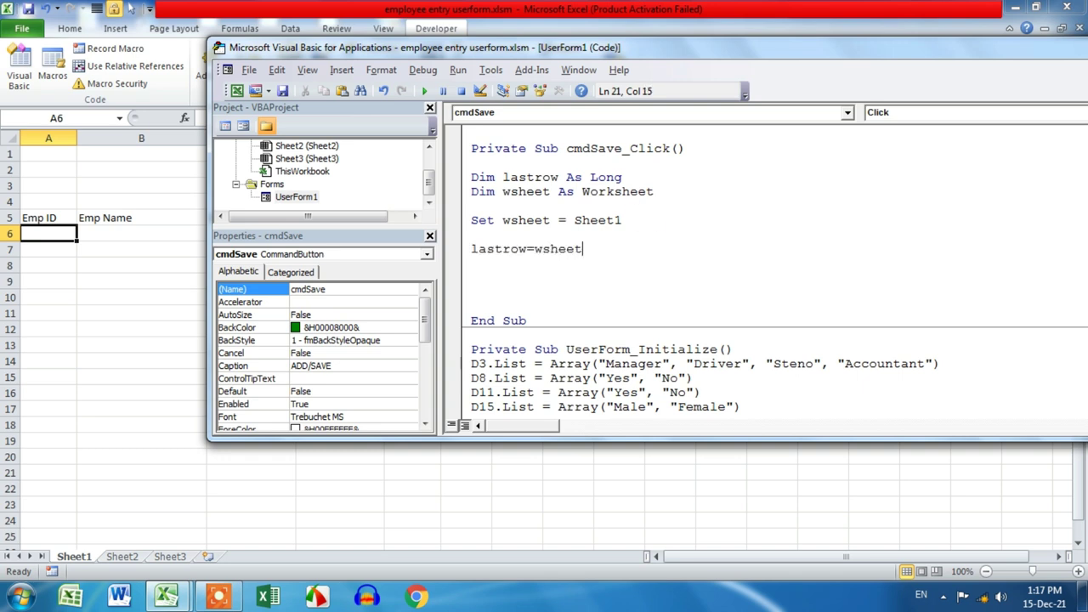
text(.r)
key(Tab)
text("a)
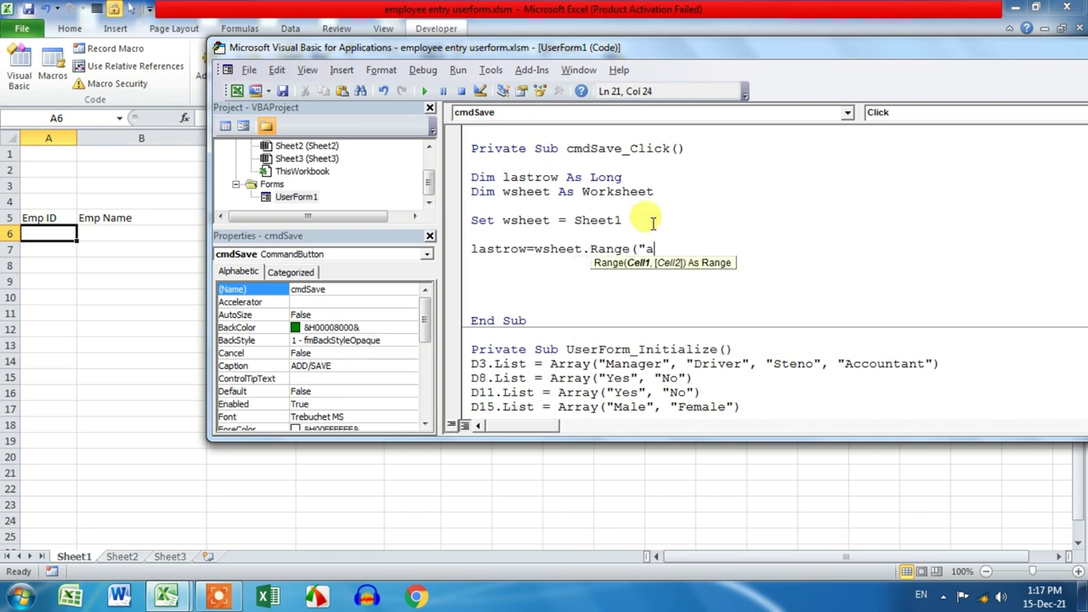
text(")
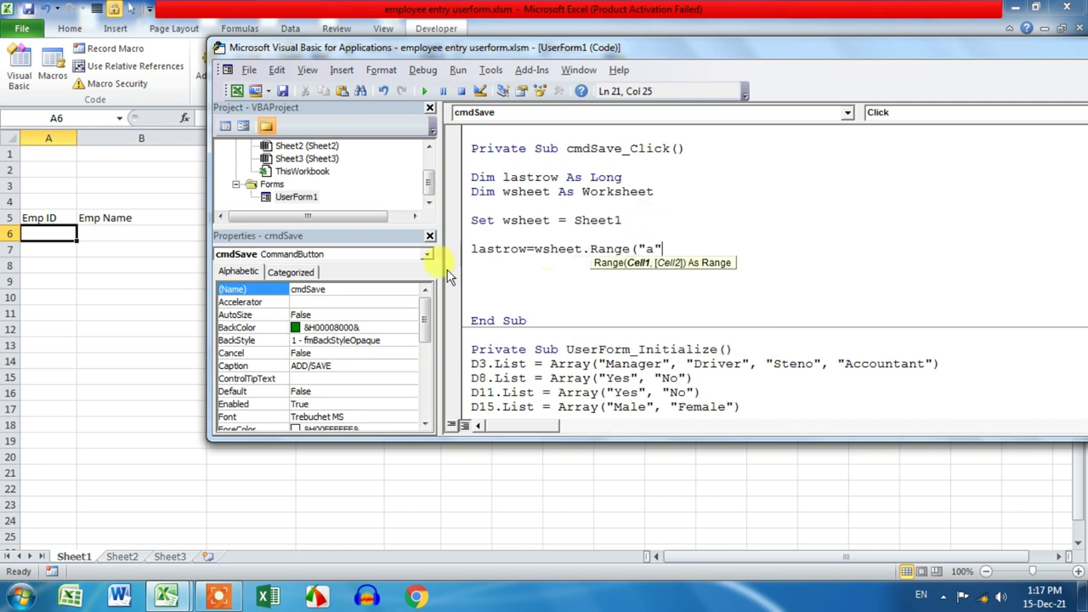
drag(54, 153, 55, 266)
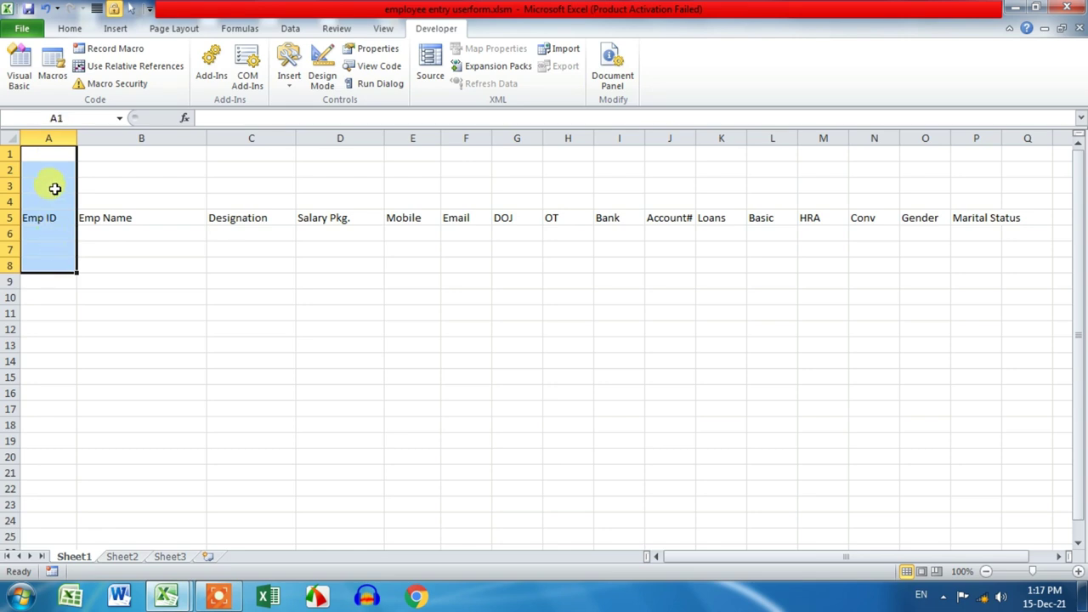
key(alt+Tab)
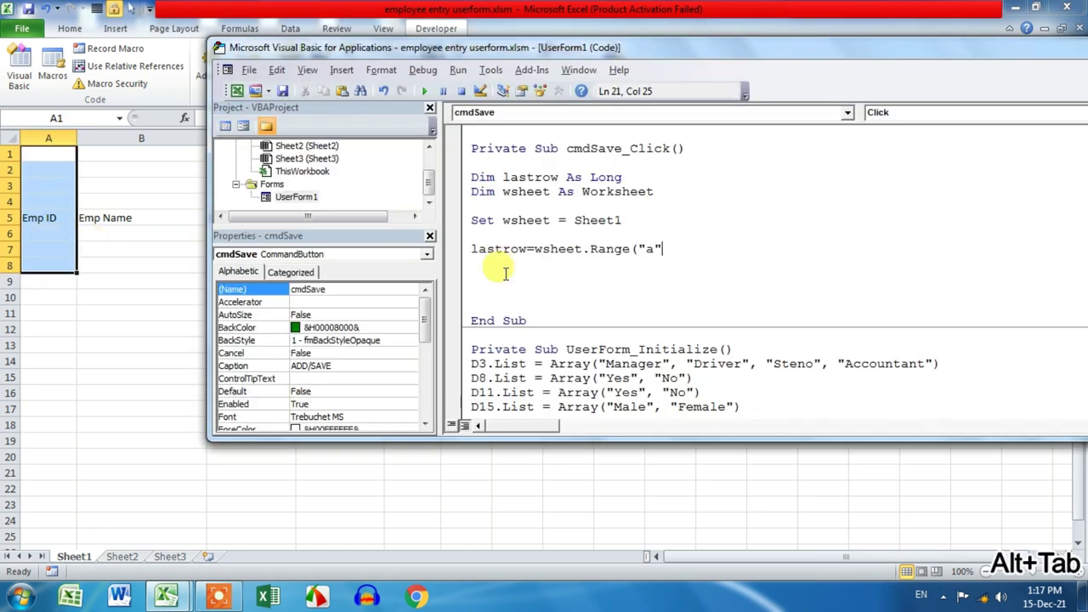
text(&row)
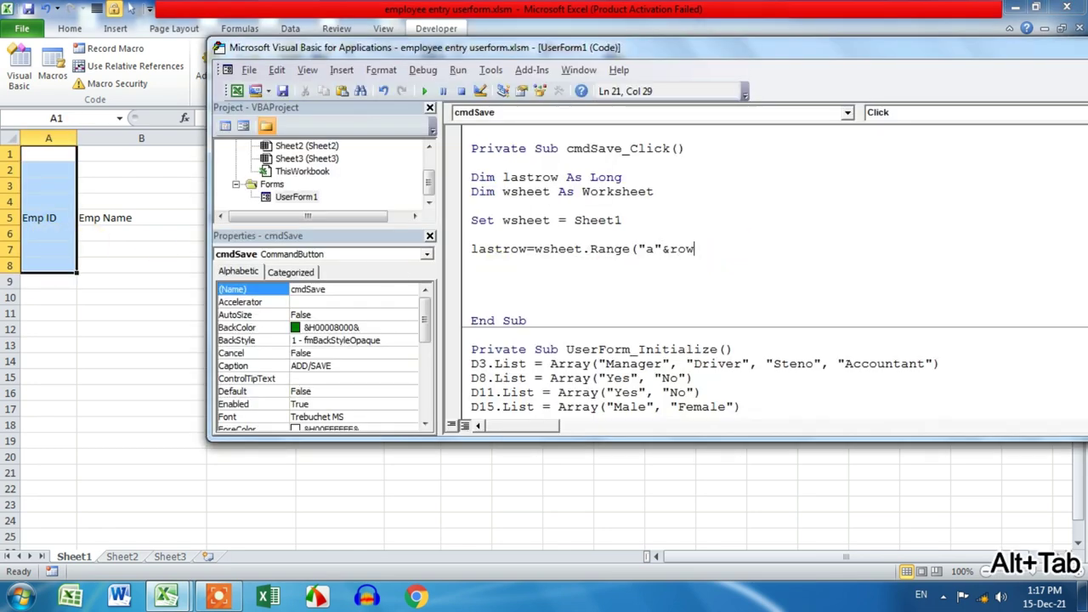
text(s.count))
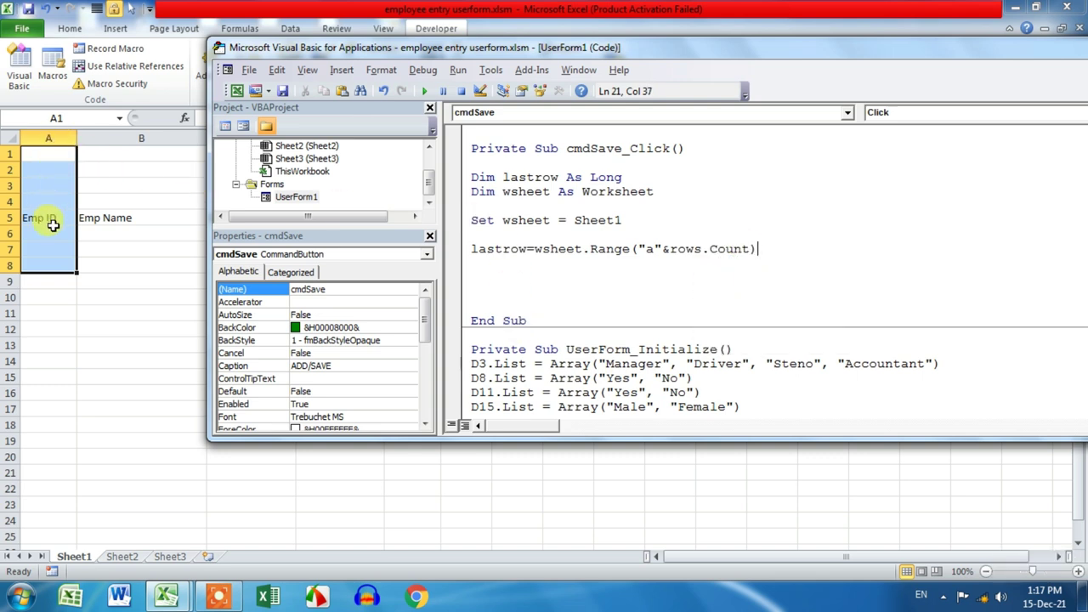
text(.end)
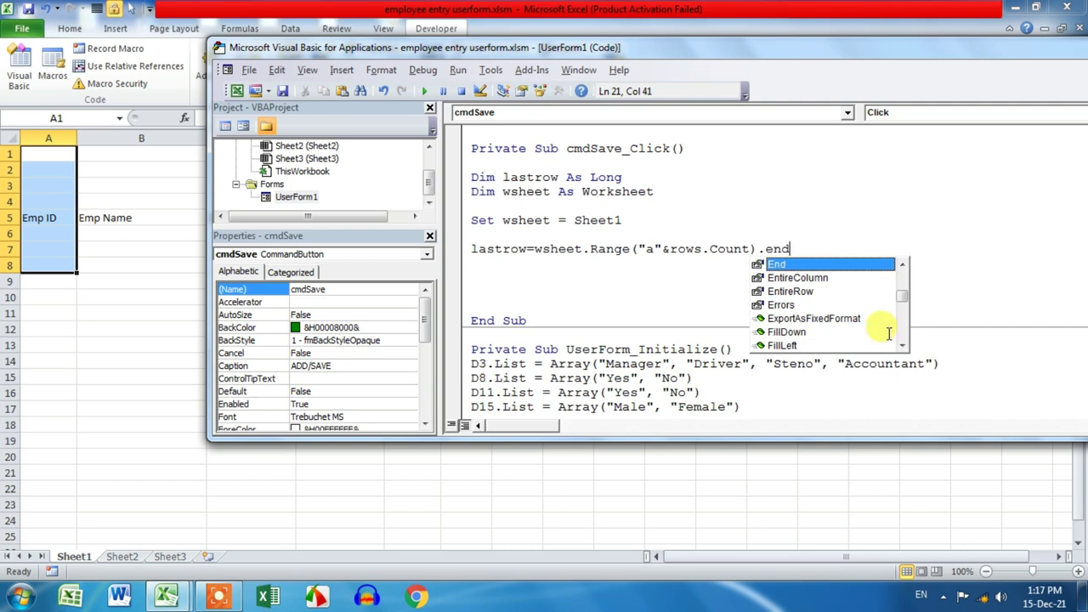
text(()
Check column A's last filled cell with Ctrl+Down/Up, then finish the line with .End(xlUp).Row
click(93, 229)
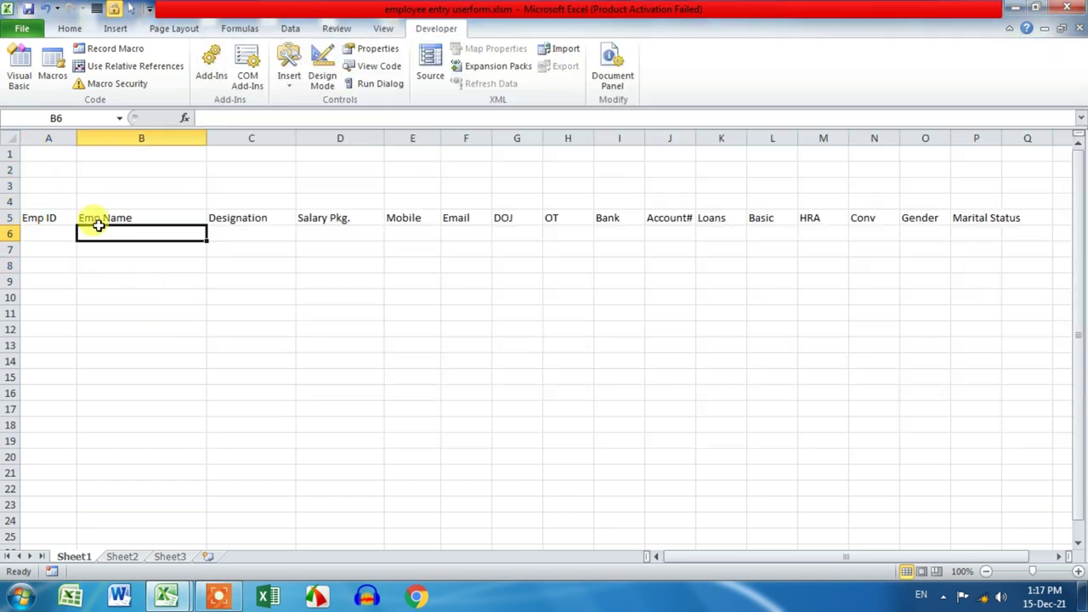
click(56, 152)
key(ctrl+Down)
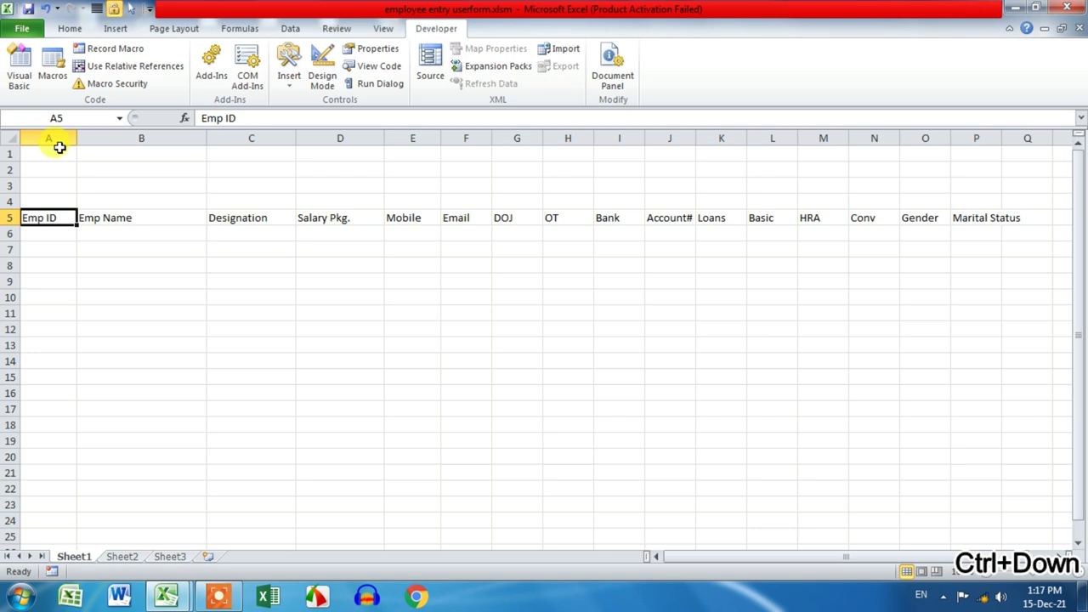
key(Up)
key(Up)
key(Up)
key(Up)
key(Down)
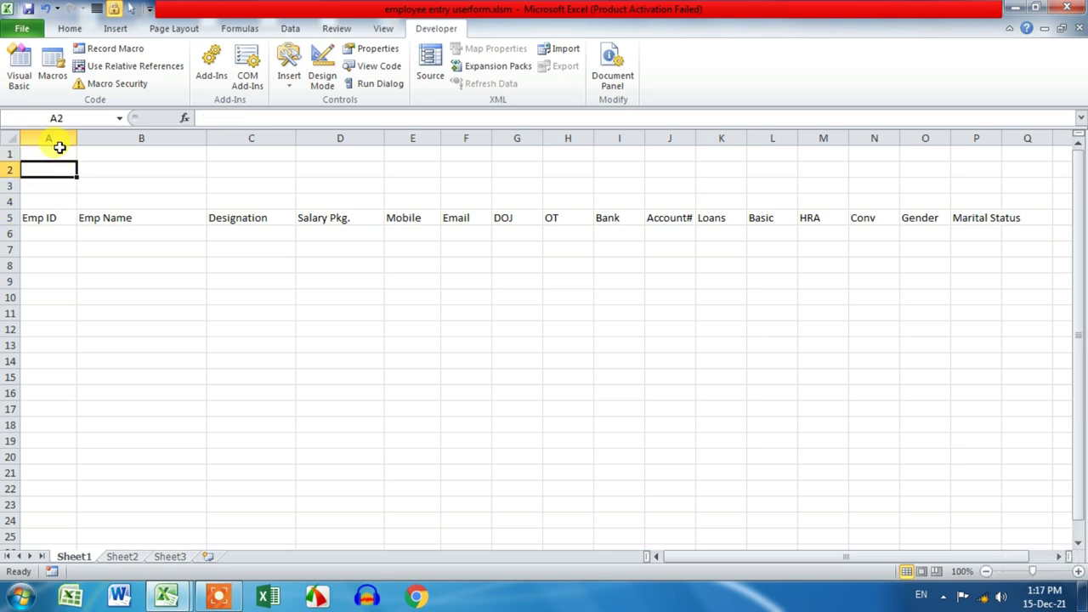
key(ctrl+Down)
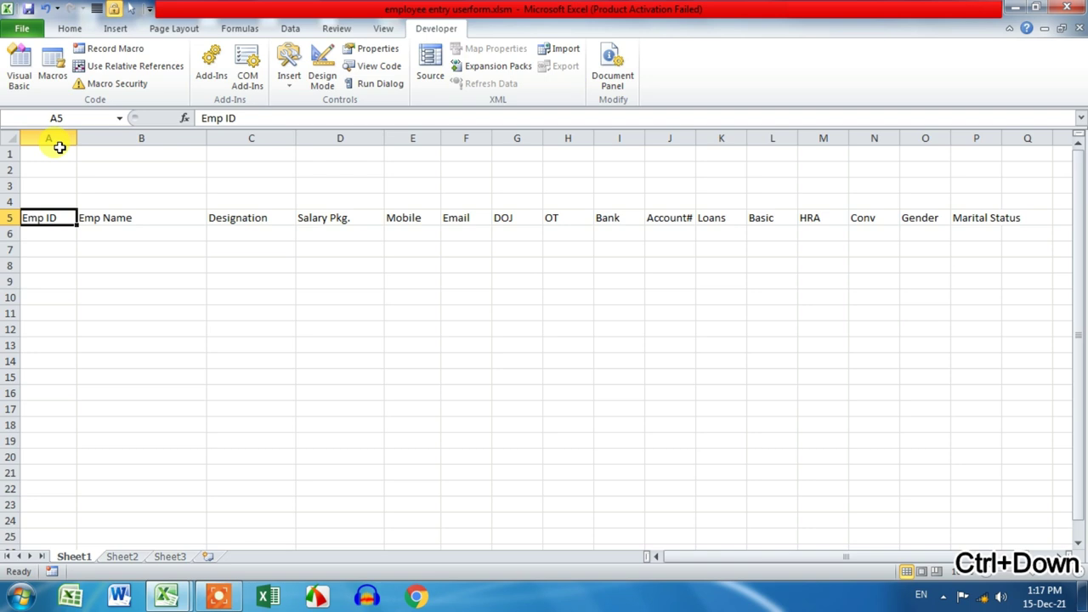
key(ctrl+Down)
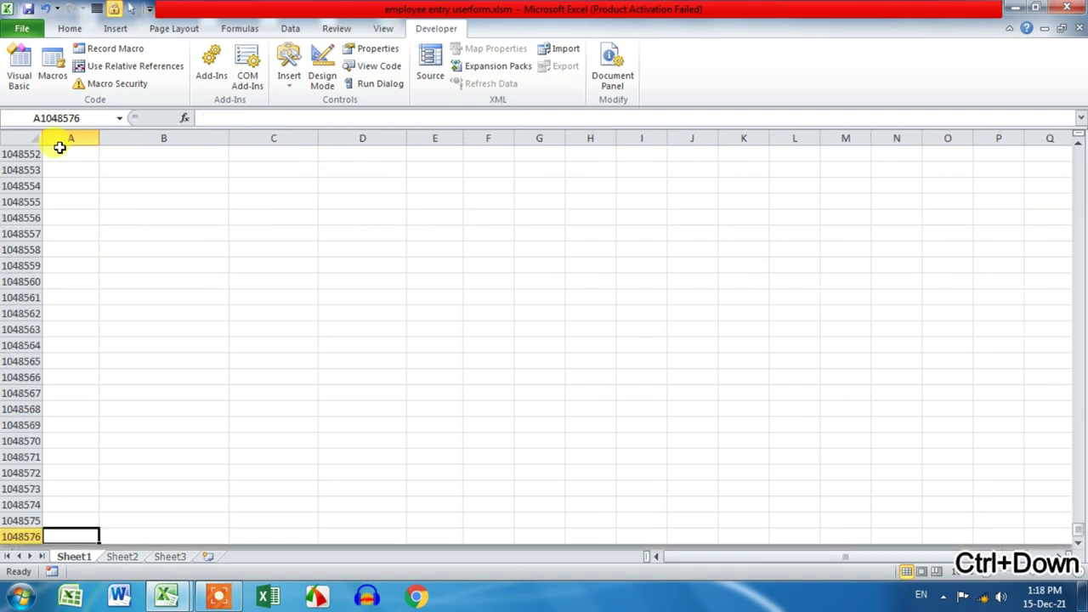
key(ctrl+Up)
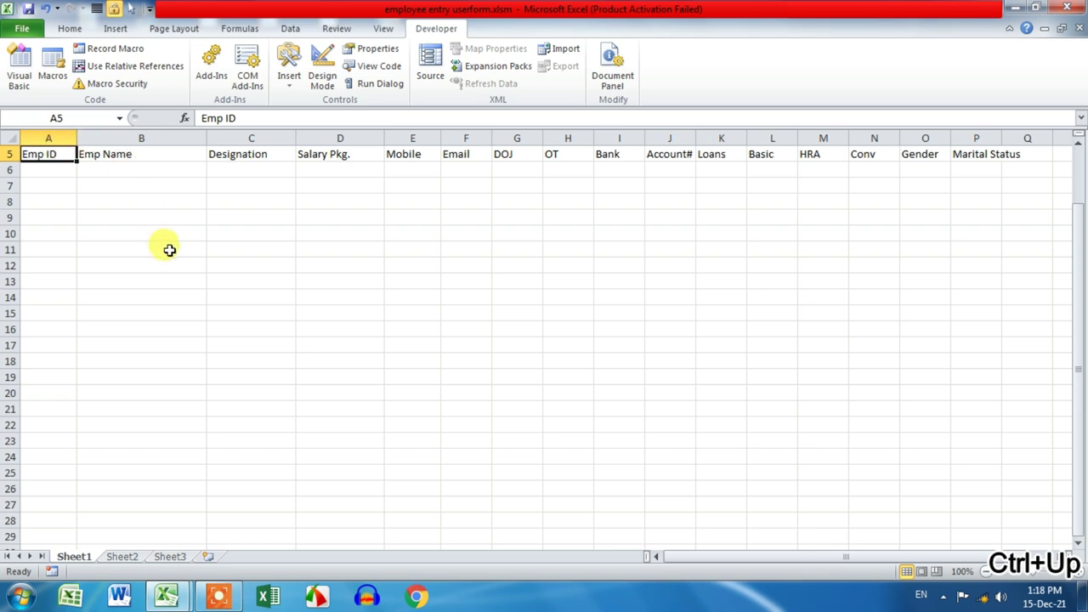
key(alt+Tab)
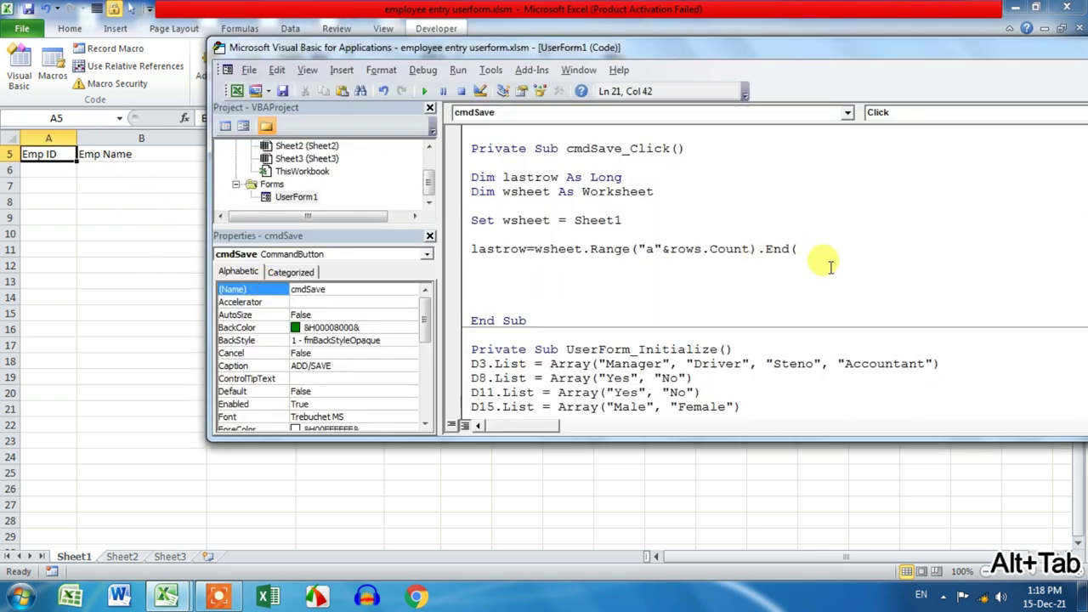
text(xlup).ro)
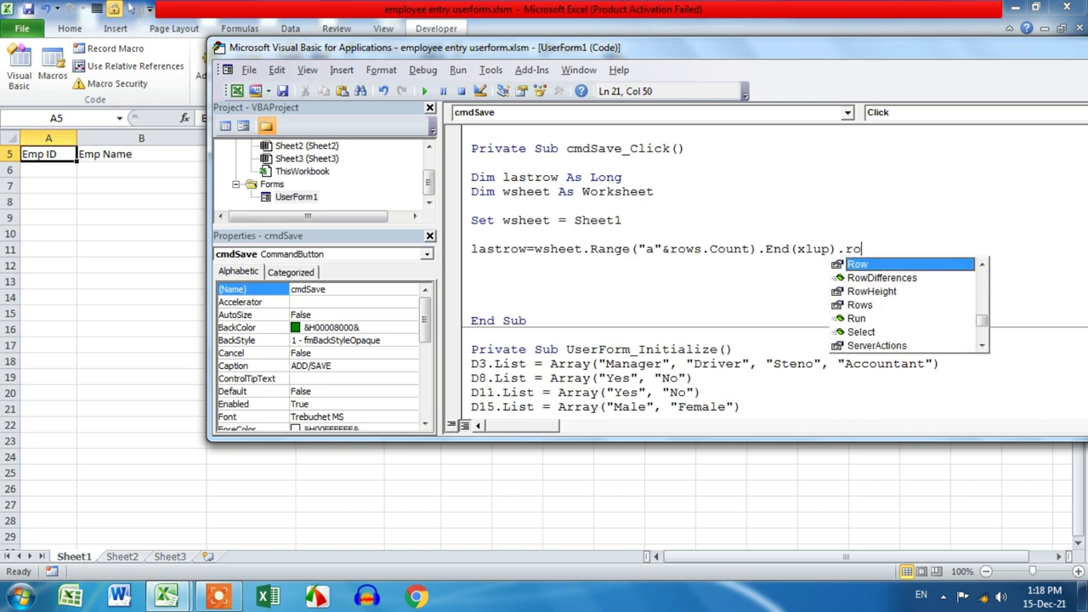
text(w)
key(Return)
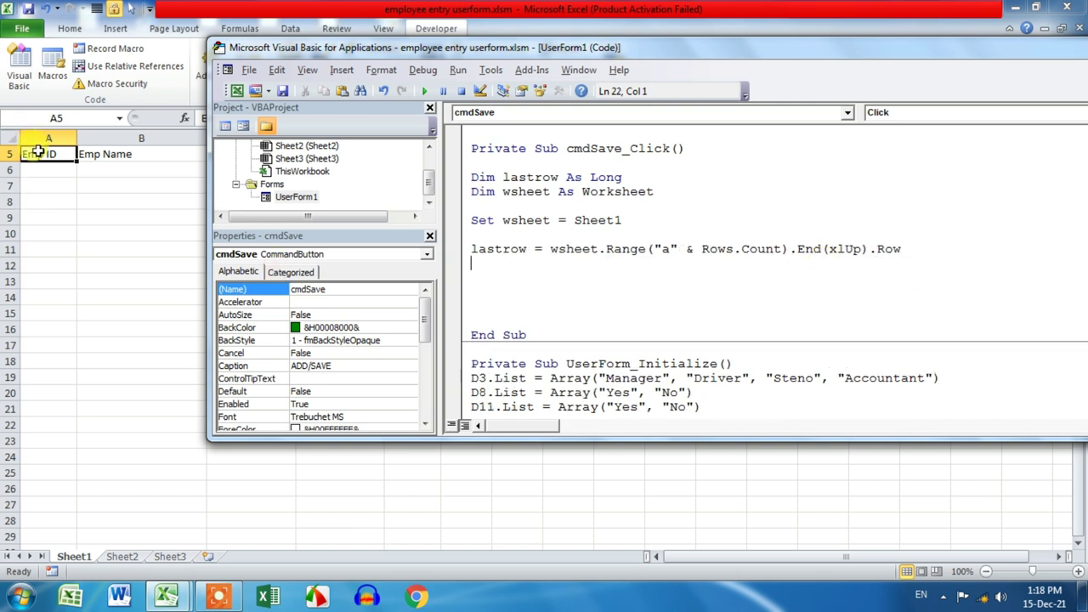
Recheck that Ctrl+Up from the sheet bottom lands on the Emp ID header, then return to the lastrow line
click(40, 154)
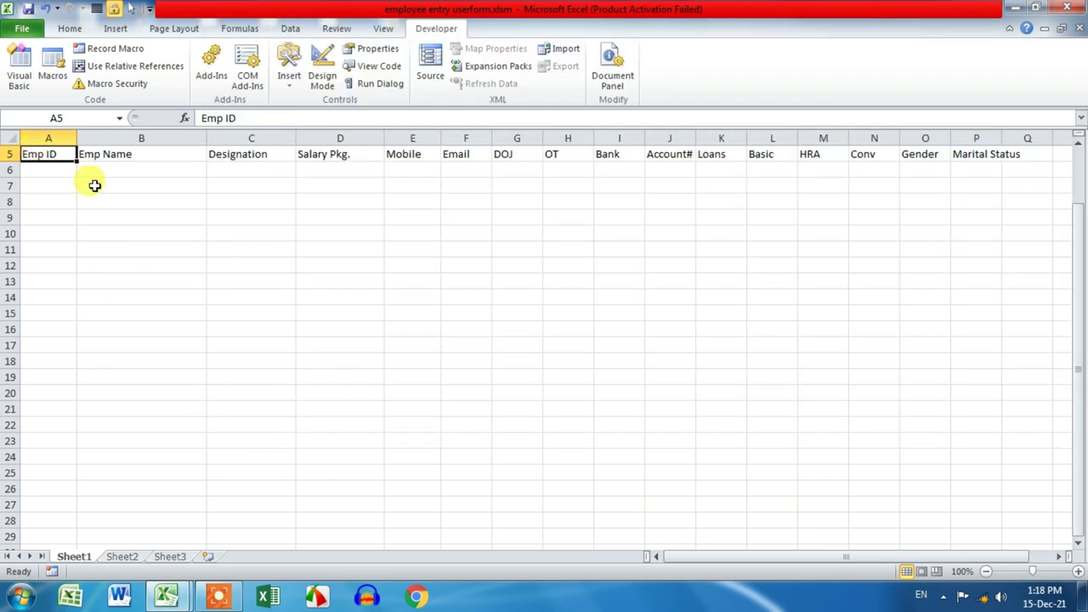
scroll(85, 187, up, 2)
click(50, 160)
click(51, 167)
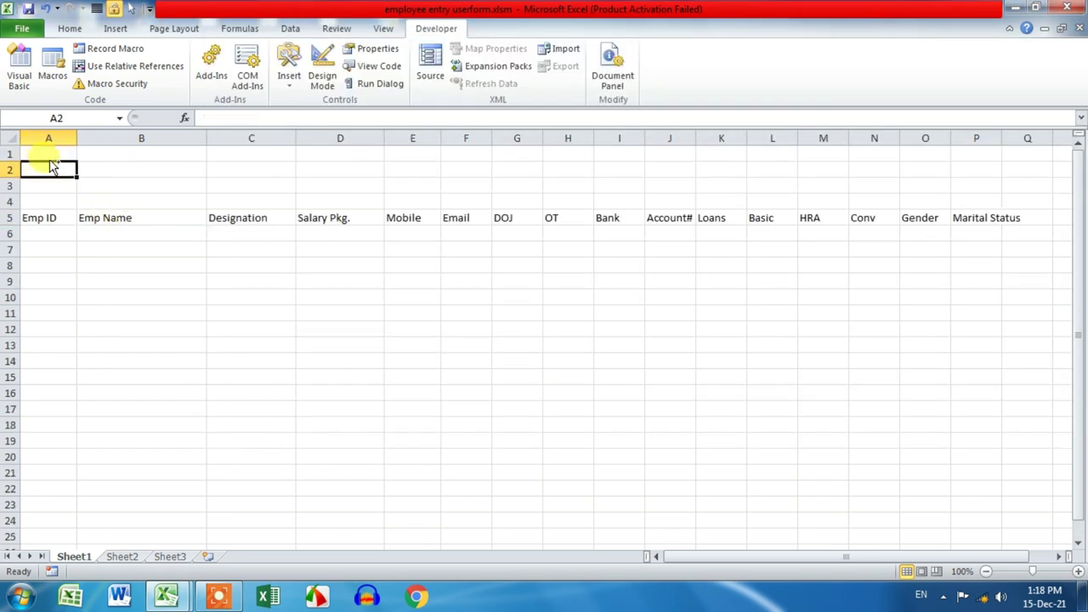
key(ctrl+Down)
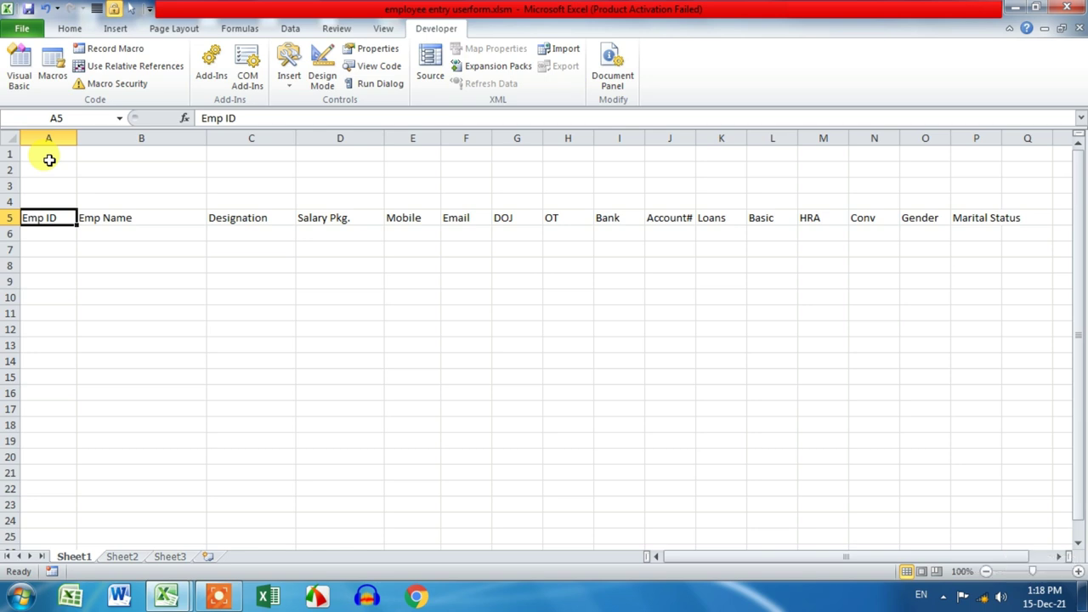
key(ctrl+Down)
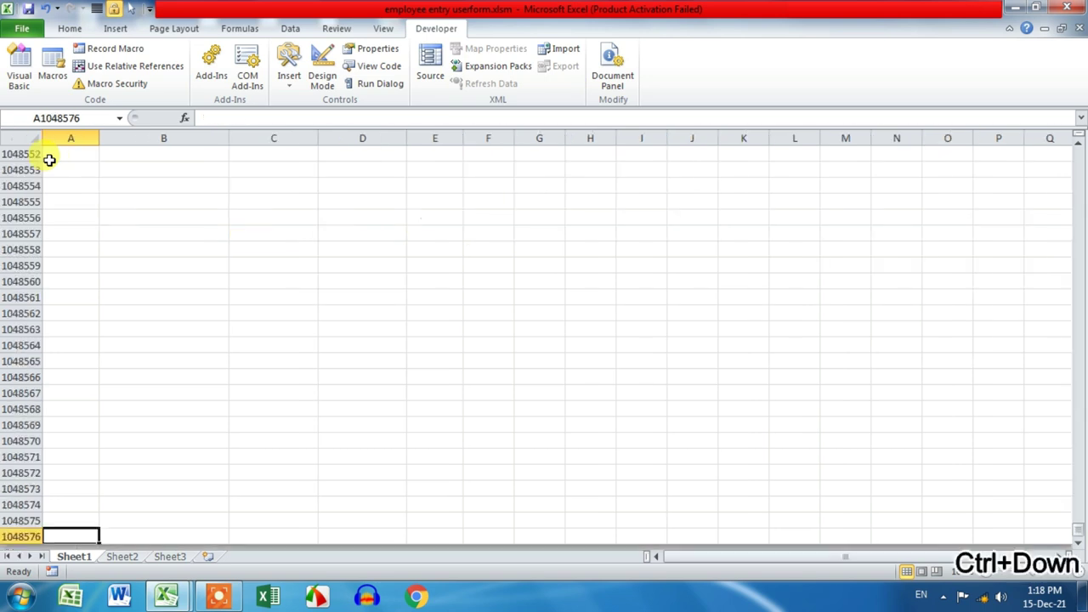
key(ctrl+Up)
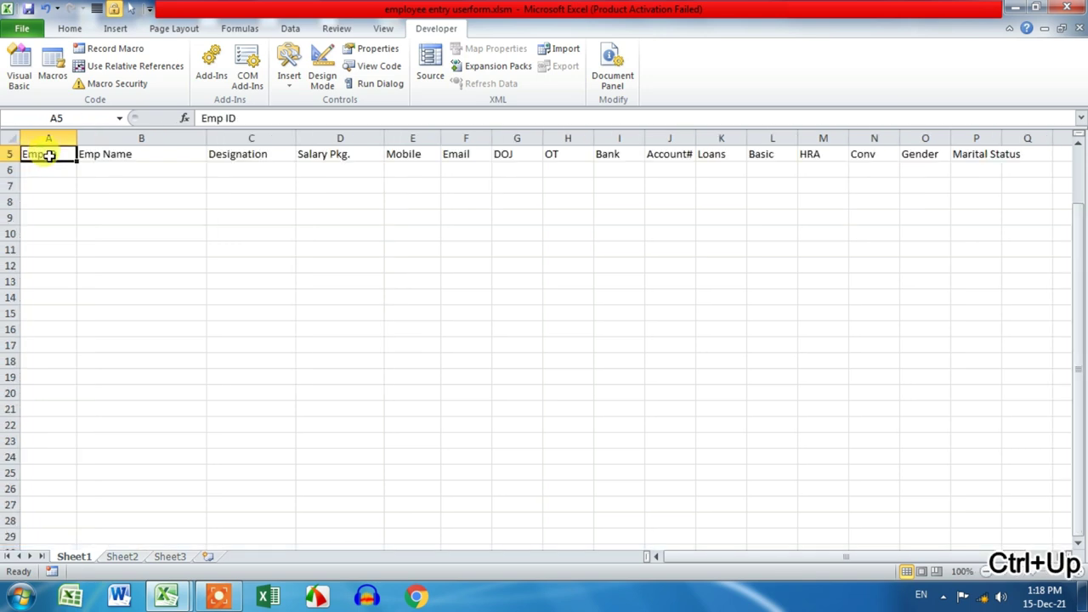
scroll(136, 217, up, 2)
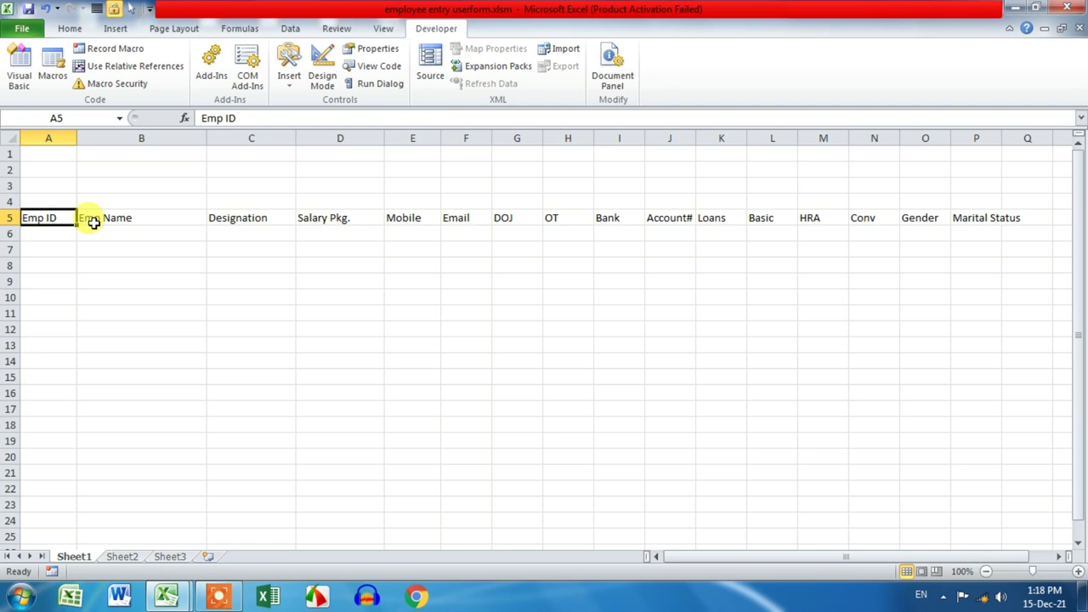
key(alt+Tab)
click(910, 249)
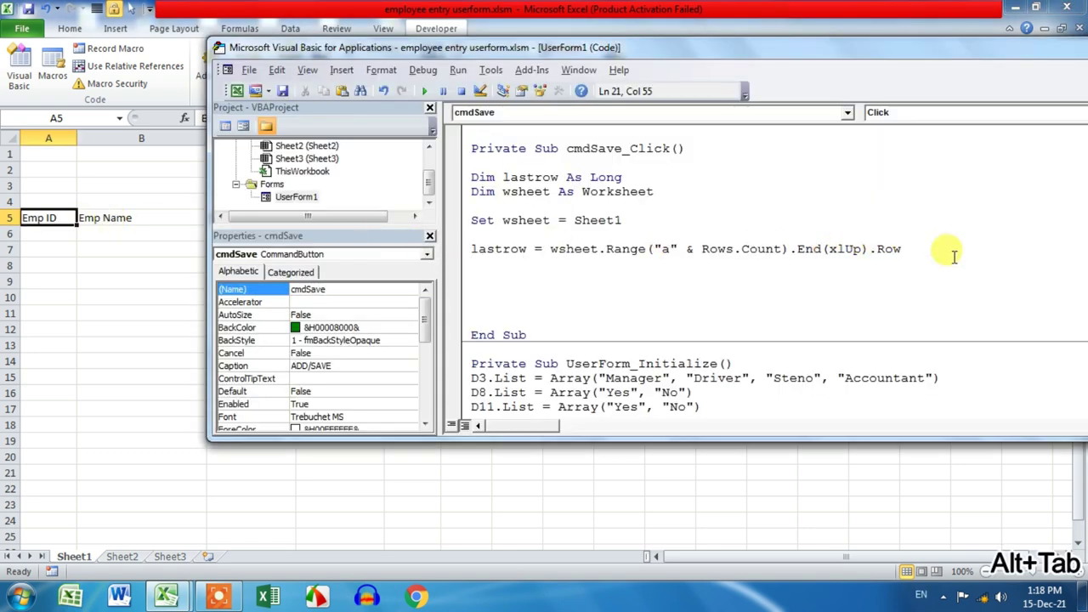
Append +1 to the lastrow line and begin a With statement below it
text(+1)
key(Return)
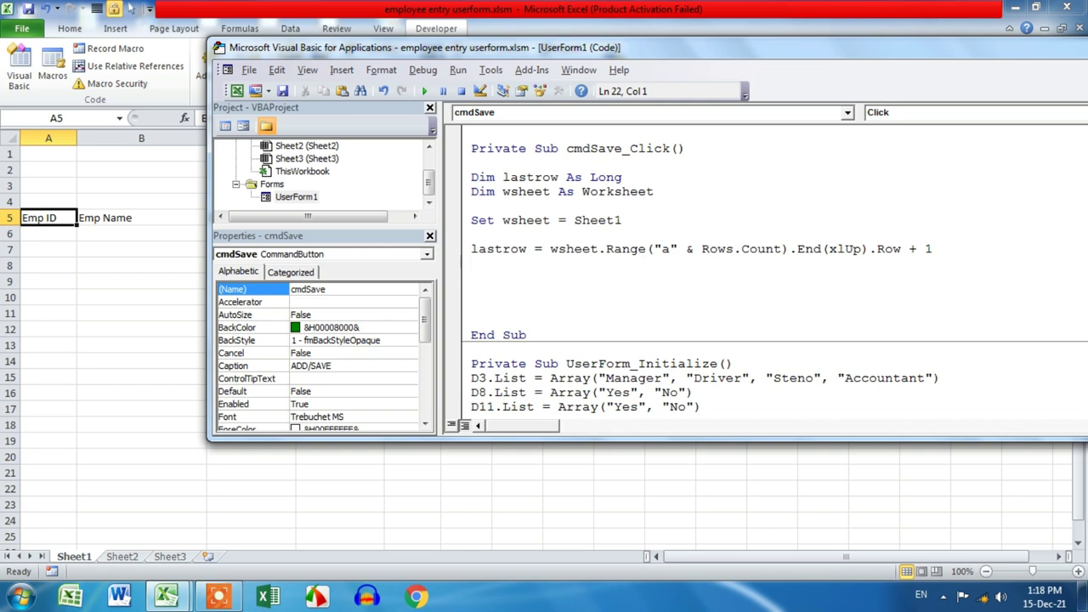
key(Return)
text(w)
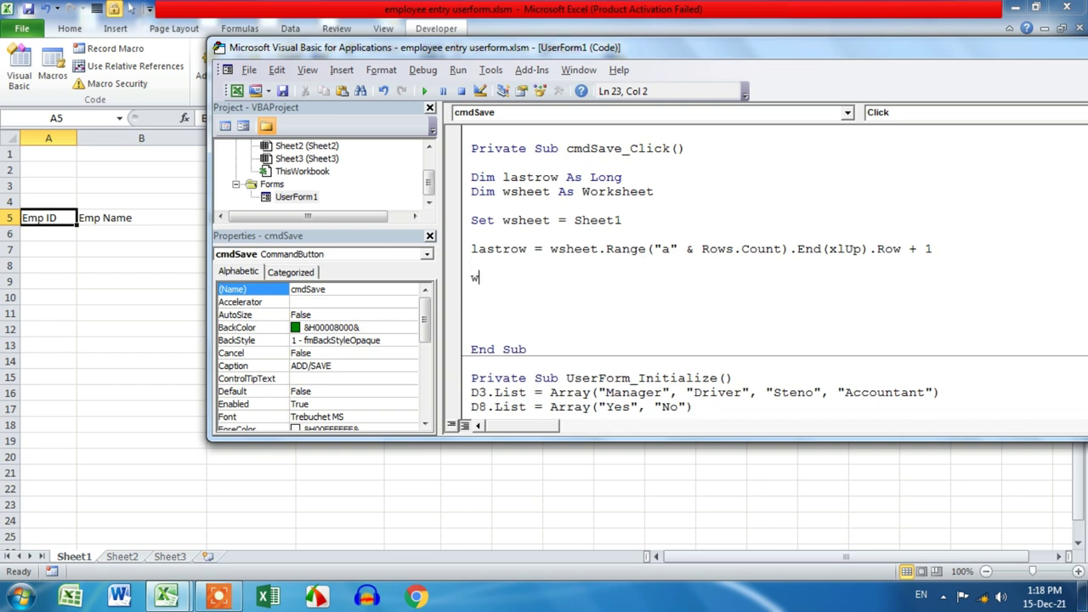
text(ithws)
key(BackSpace)
key(BackSpace)
Write a With wsheet…End With block containing .Cells(lastrow, 1).Value = D1.Text
text(wsheet)
key(Return)
key(Return)
key(Return)
key(Return)
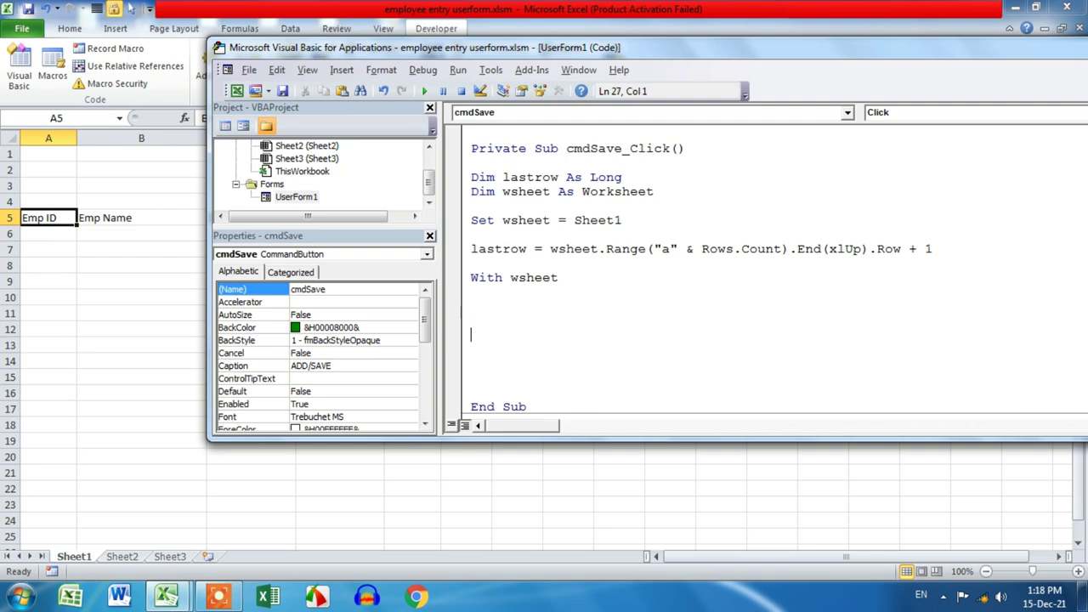
text(end with)
key(Up)
key(Up)
key(Up)
text(.ce)
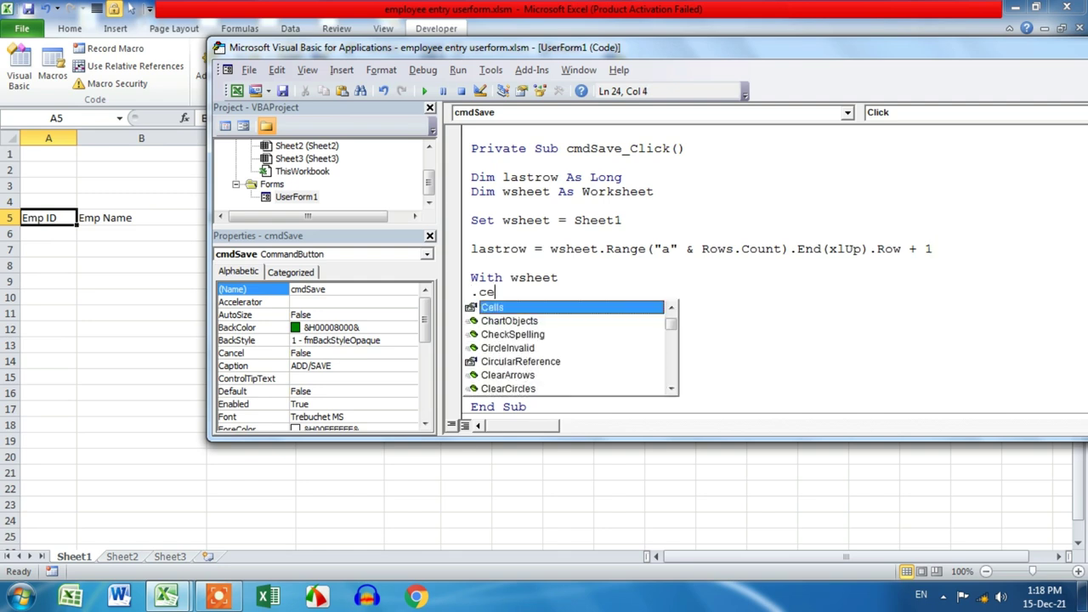
key(Tab)
text(()
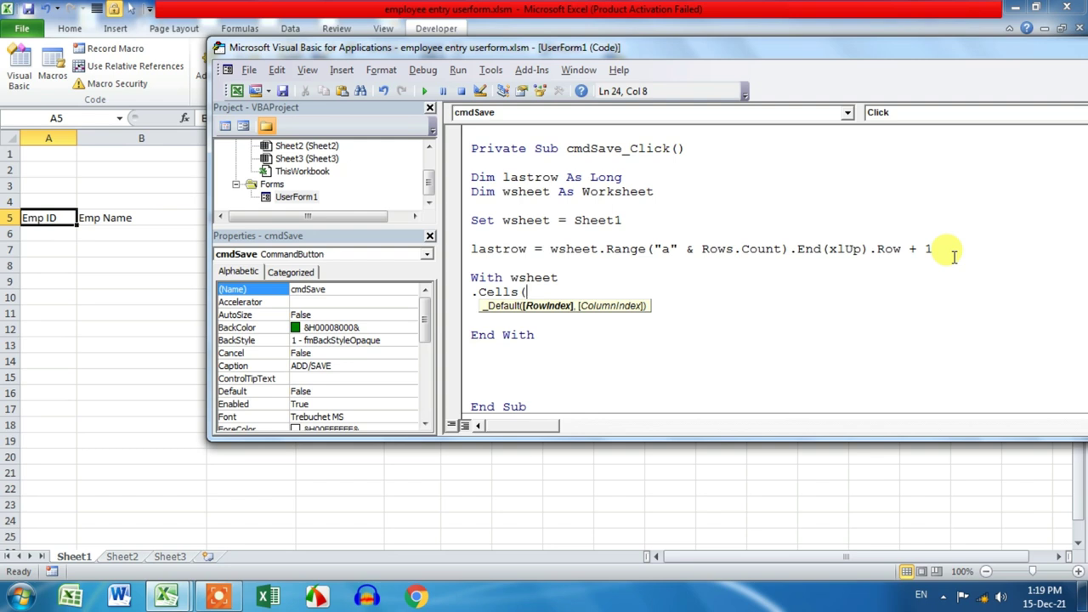
text(lastrow,)
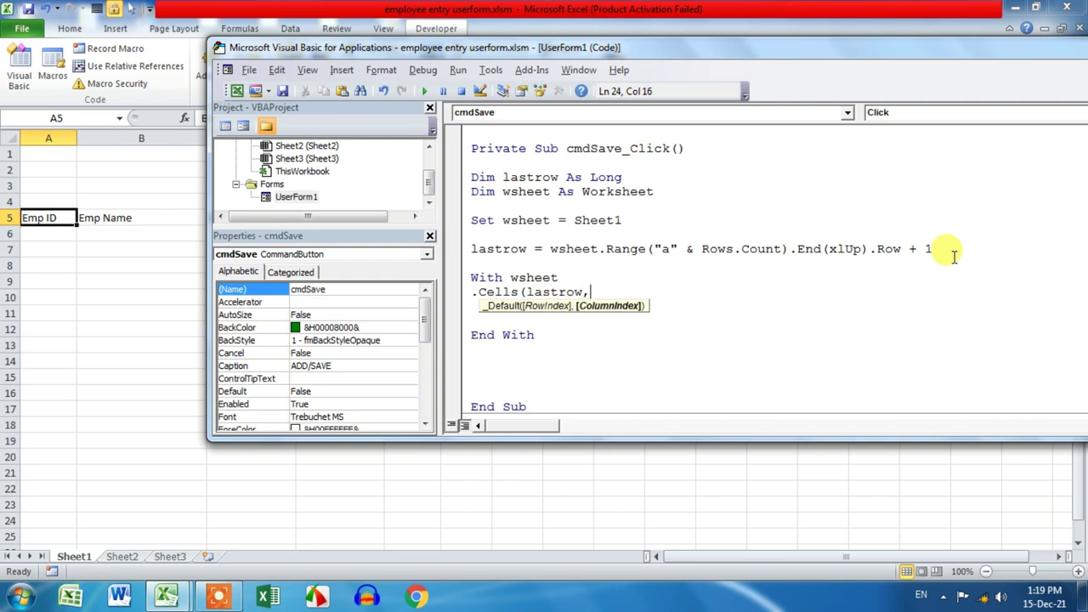
text(")
text(1))
text(.val)
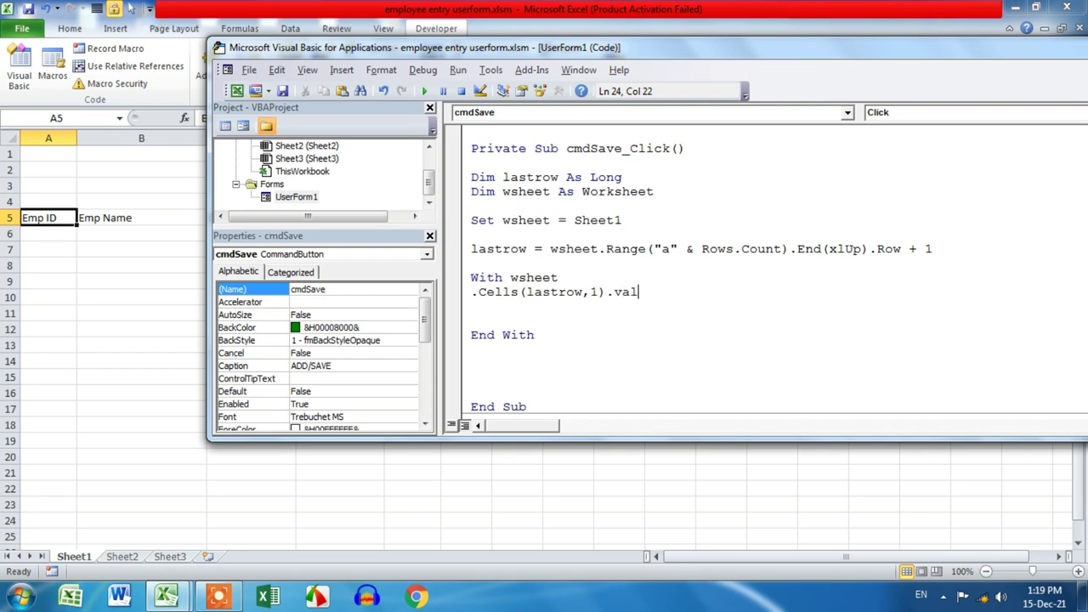
text(ue=d1.te)
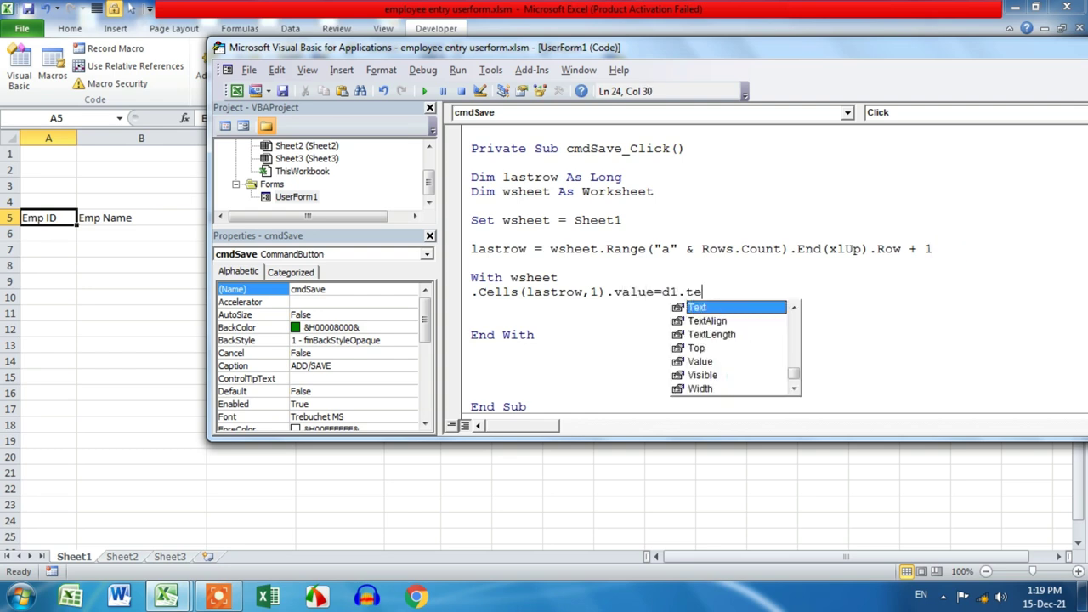
key(Tab)
key(Return)
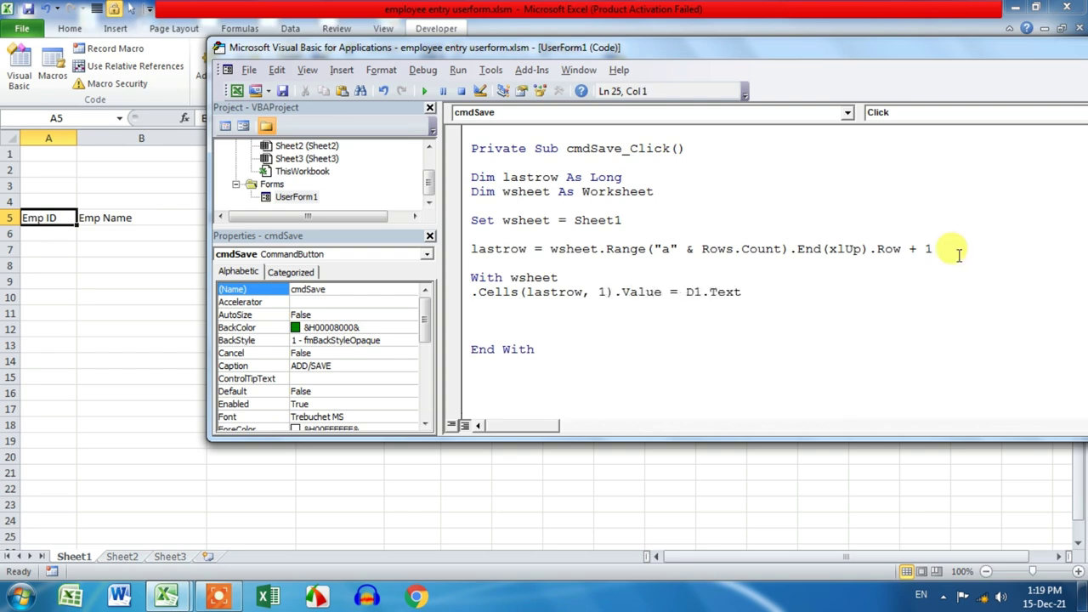
Copy the D1.Text assignment line and paste it repeatedly to get about 16 template lines
click(458, 292)
key(ctrl+c)
click(481, 307)
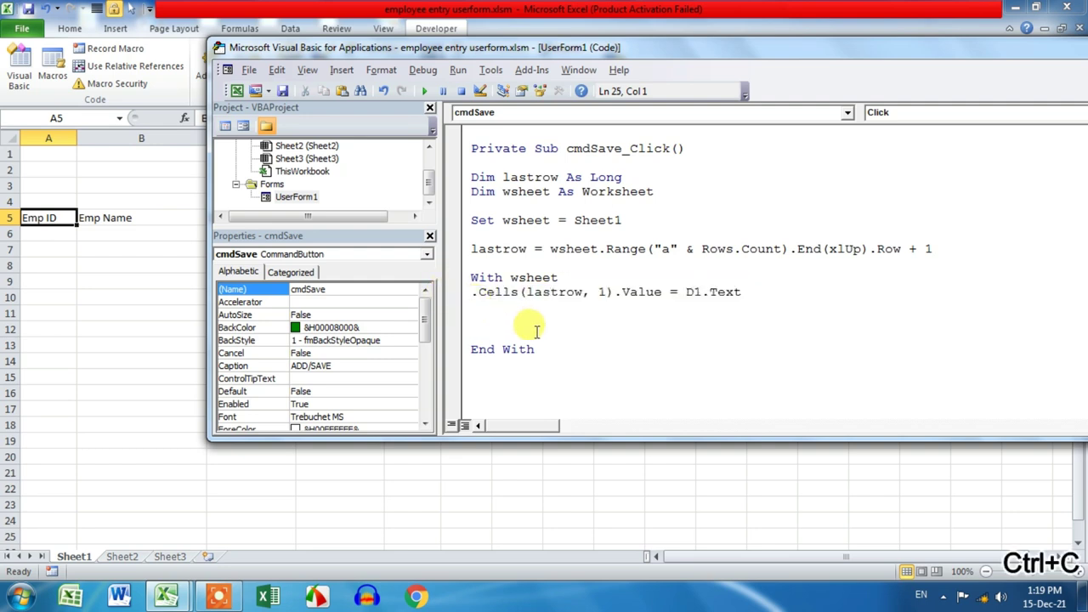
key(ctrl+v)
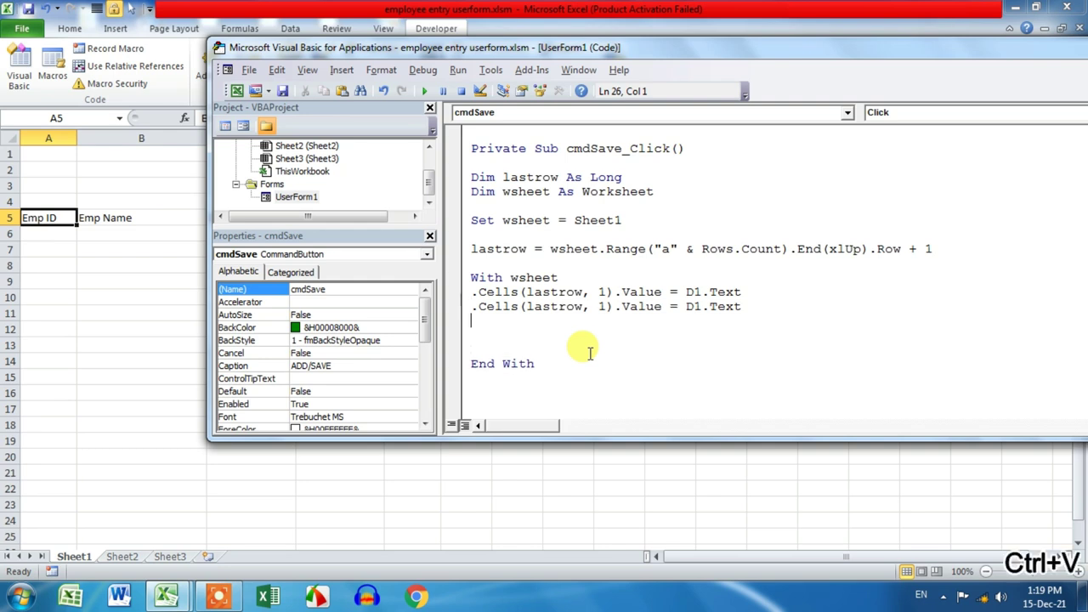
key(ctrl+v)
key(ctrl+v)
key(ctrl+v)
key(ctrl+v)
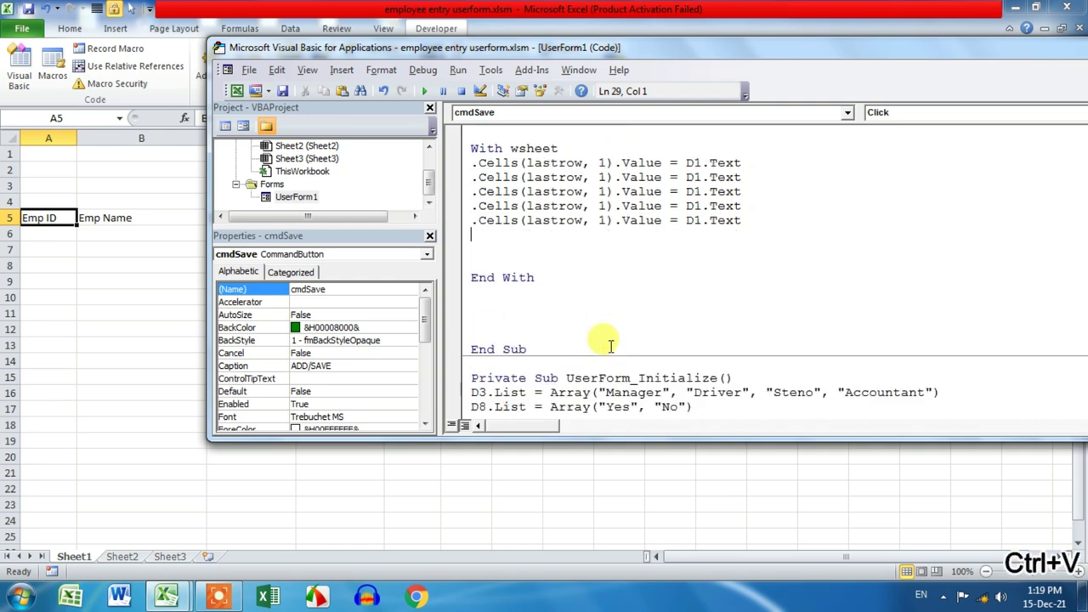
key(ctrl+v)
key(ctrl+v)
key(ctrl+v)
key(ctrl+v)
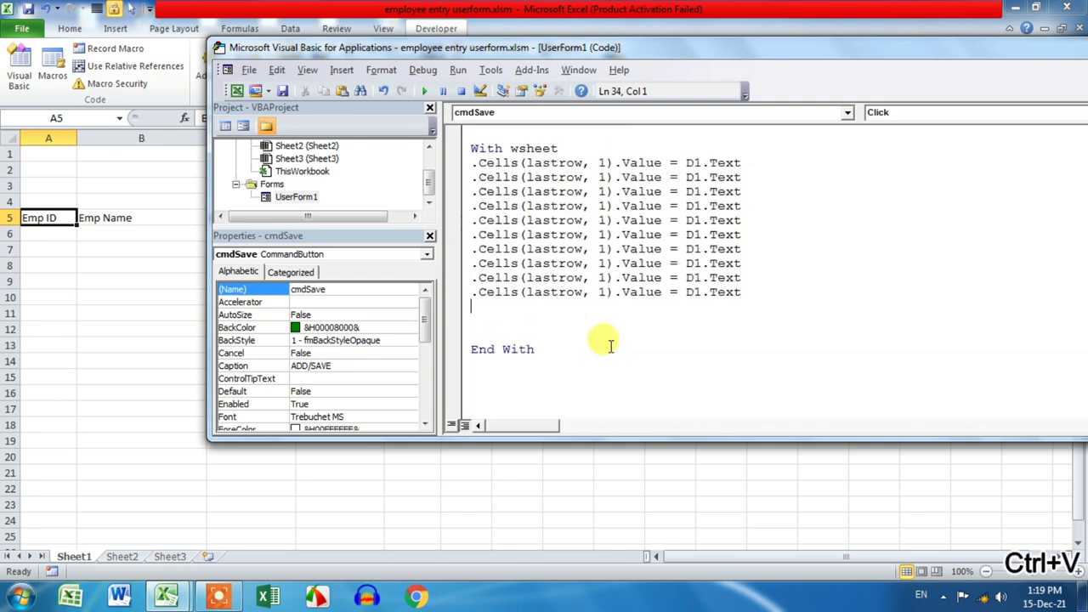
key(ctrl+v)
key(ctrl+v)
key(ctrl+v)
key(ctrl+v)
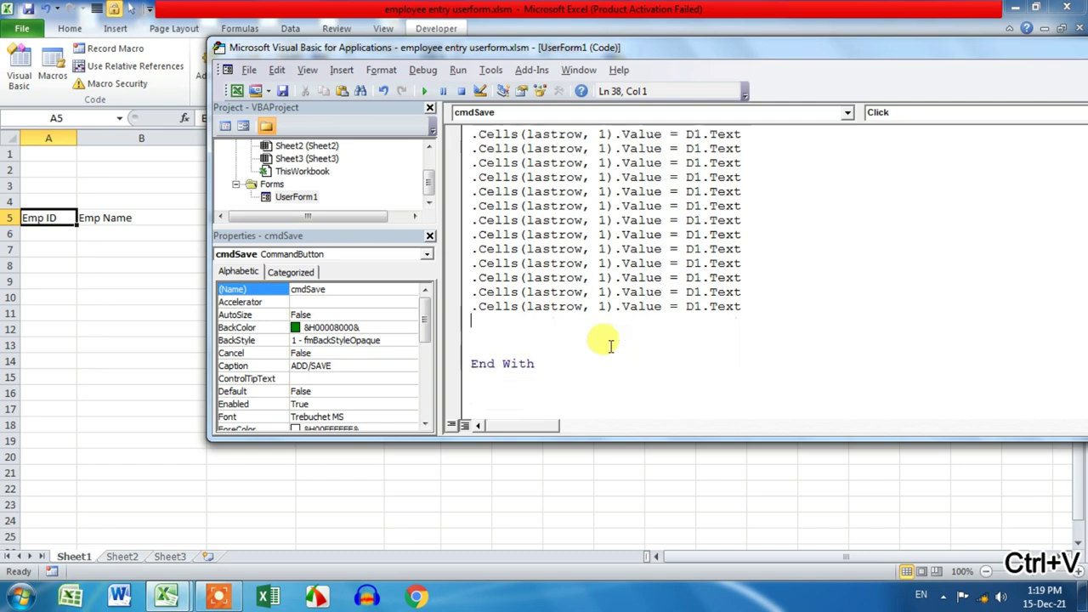
key(ctrl+v)
key(ctrl+v)
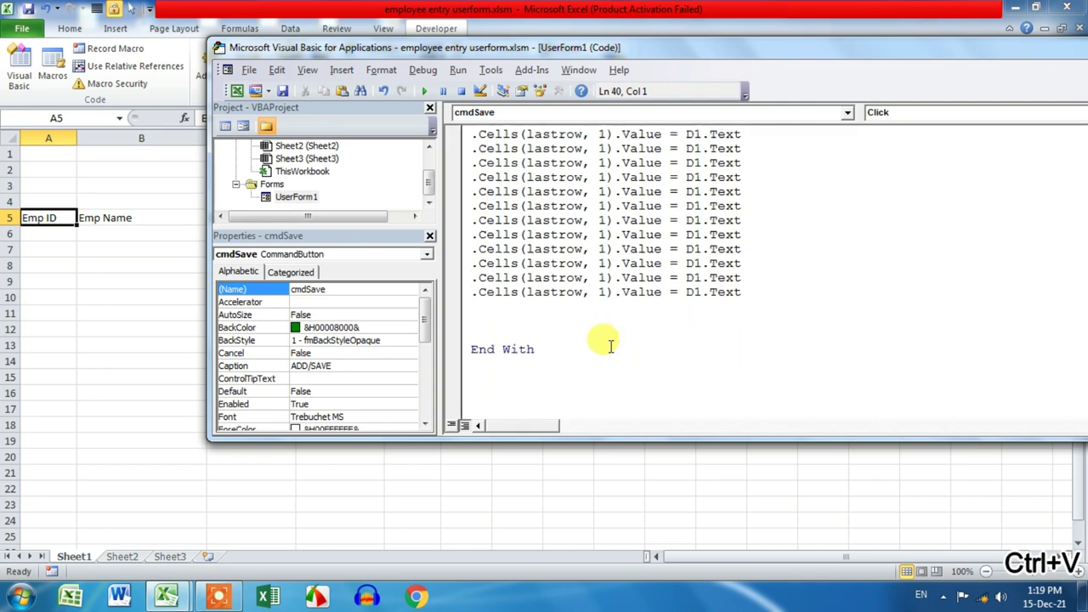
scroll(725, 334, up, 2)
scroll(725, 333, down, 1)
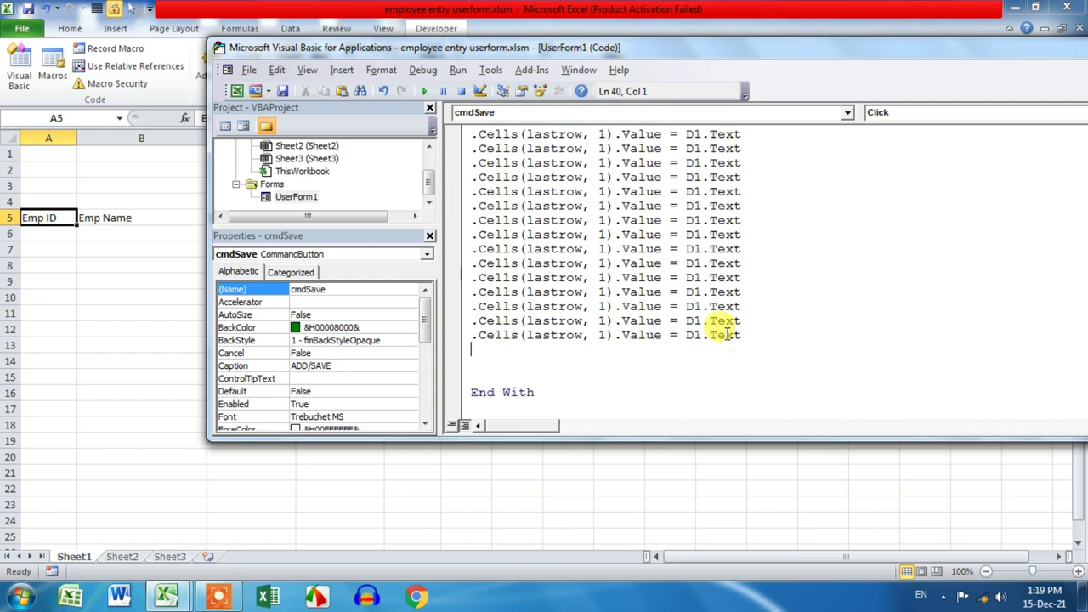
scroll(722, 331, up, 1)
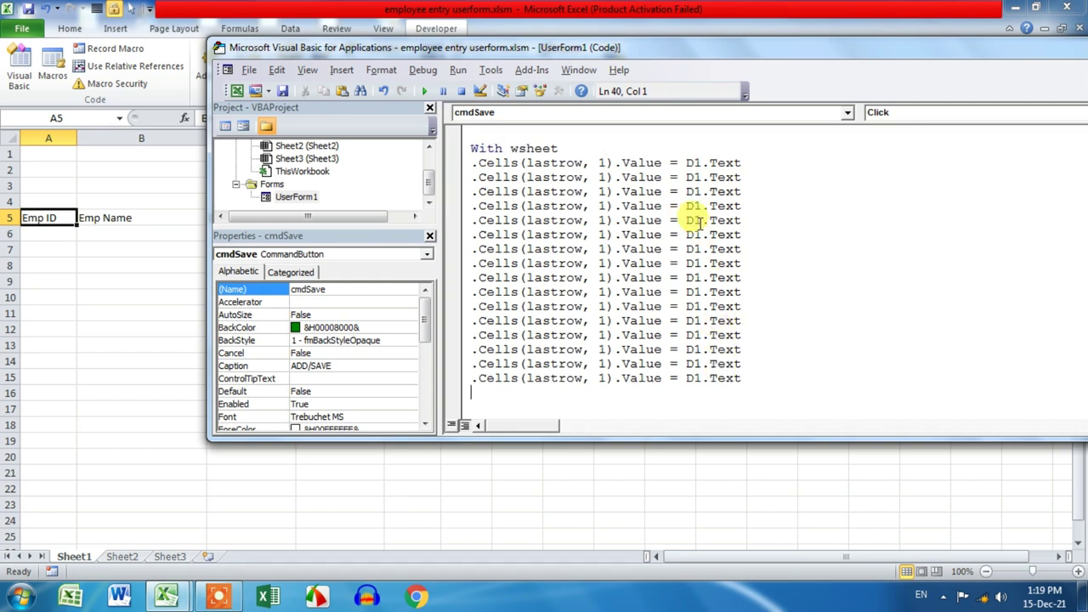
Renumber the pasted lines' controls from D1 to D2 through D16
click(702, 175)
key(BackSpace)
text(2)
key(Down)
key(BackSpace)
key(3)
key(Down)
key(BackSpace)
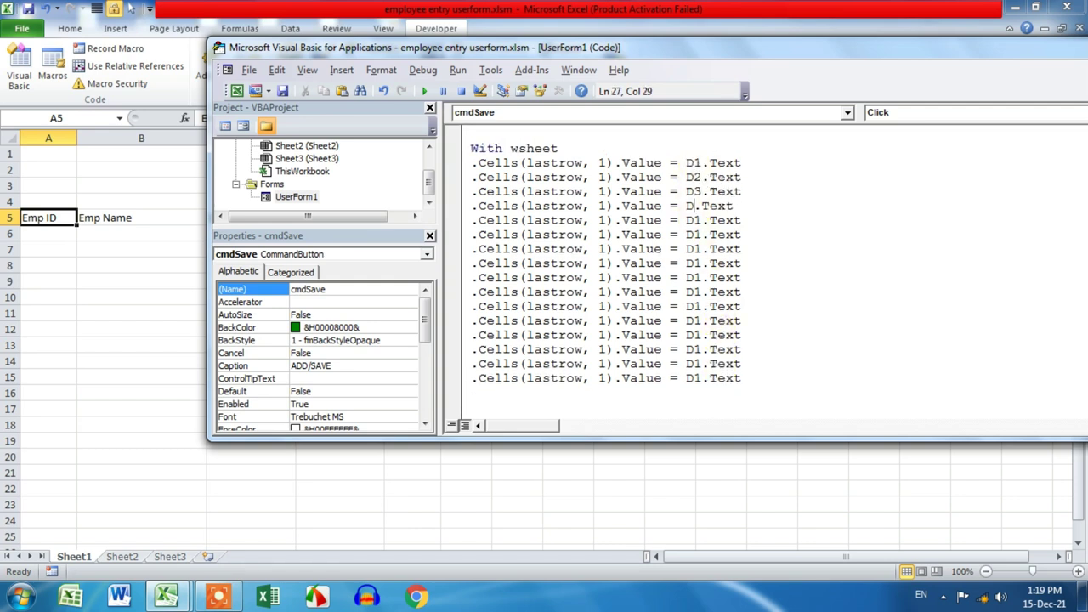
text(4)
key(Down)
key(BackSpace)
key(5)
key(Down)
key(BackSpace)
key(6)
key(Down)
key(BackSpace)
key(7)
key(Down)
key(BackSpace)
key(8)
key(Down)
key(BackSpace)
key(9)
key(Down)
key(BackSpace)
text(10)
key(Down)
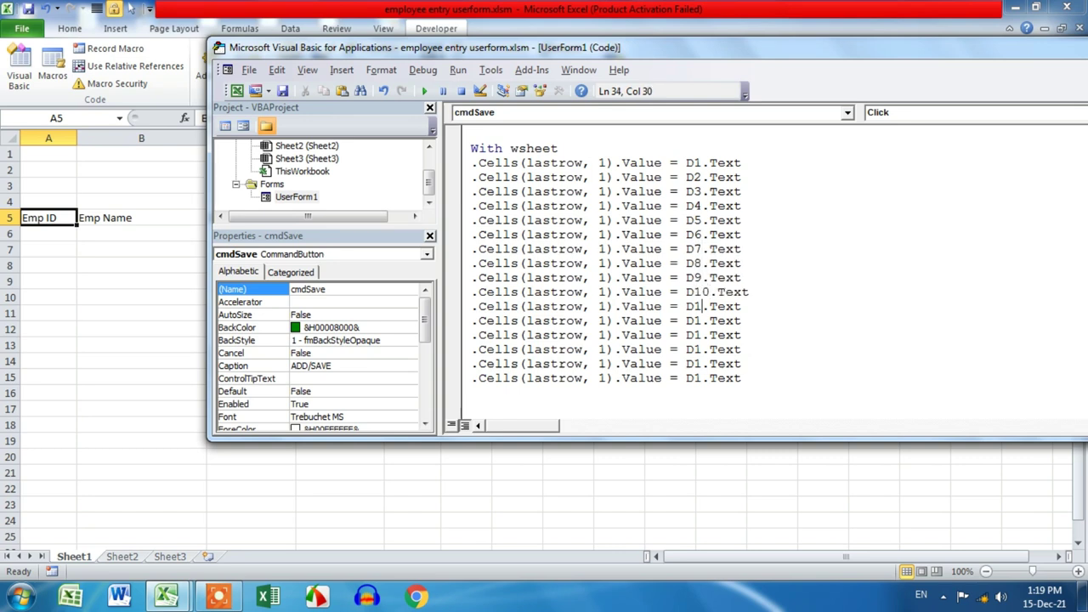
text(1)
key(Down)
text(2)
key(Down)
key(3)
key(Down)
key(4)
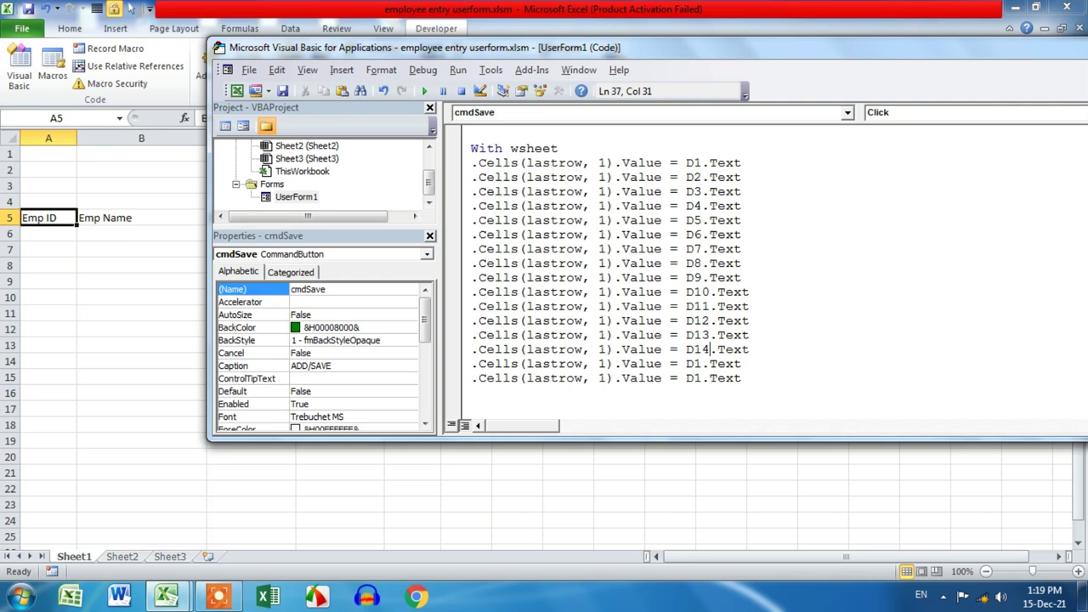
key(Down)
text(5)
Change the Cells column indexes on those lines to 2 through 16
key(Down)
text(6)
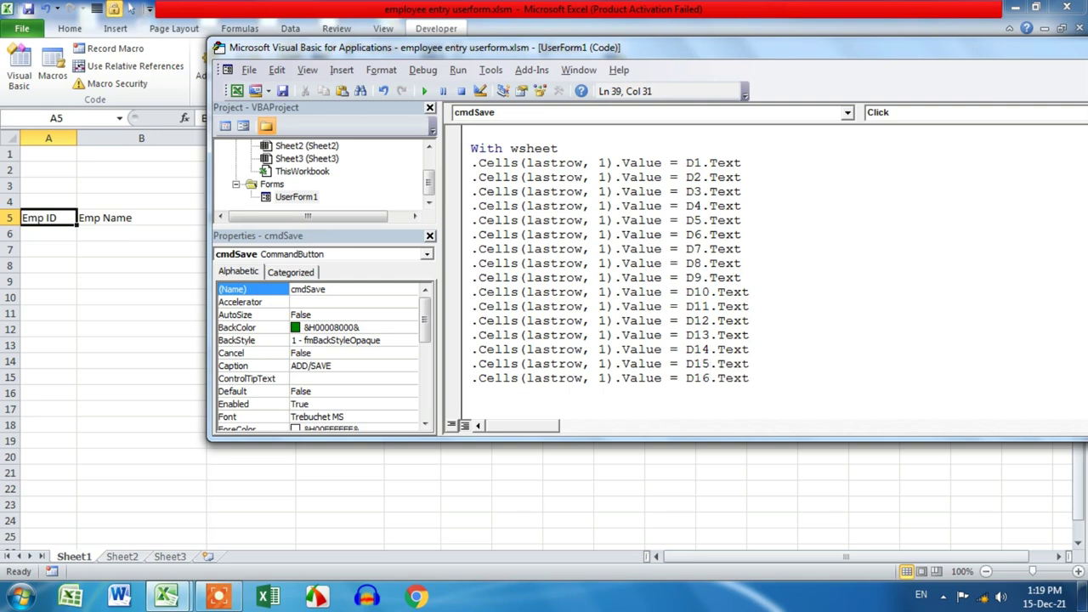
click(605, 177)
key(BackSpace)
text(2)
key(Down)
key(BackSpace)
key(3)
key(Down)
key(BackSpace)
key(4)
key(Down)
key(BackSpace)
key(5)
key(Down)
key(BackSpace)
key(6)
key(Down)
key(BackSpace)
key(7)
key(Down)
key(BackSpace)
key(8)
key(Down)
key(BackSpace)
text(9)
key(Down)
text(0)
key(Down)
text(1)
key(Down)
text(2)
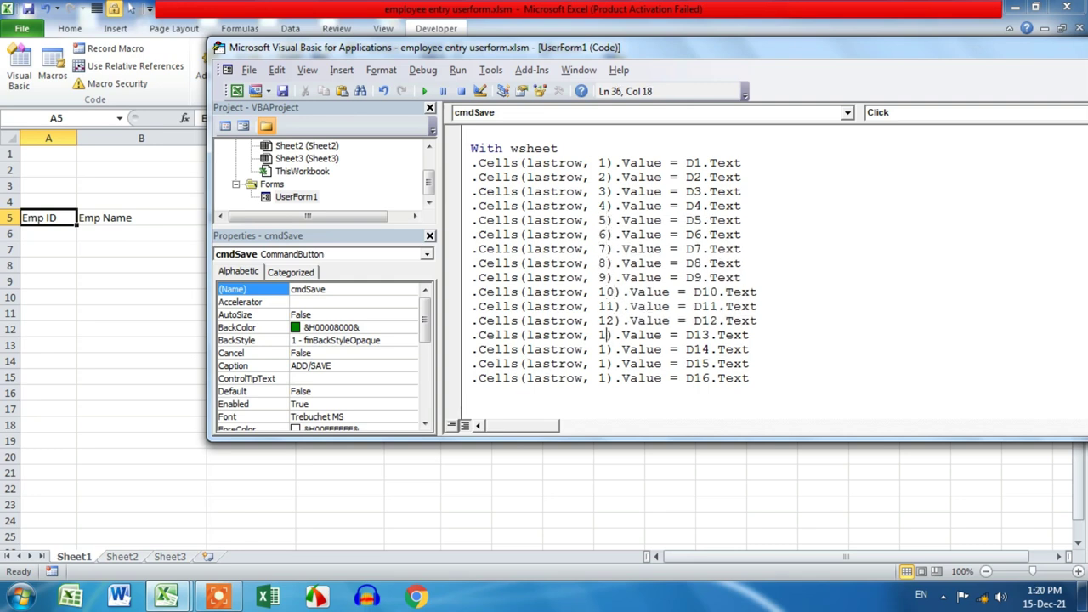
key(Down)
key(Down)
key(Left)
key(Up)
key(Right)
text(3)
key(Down)
key(Left)
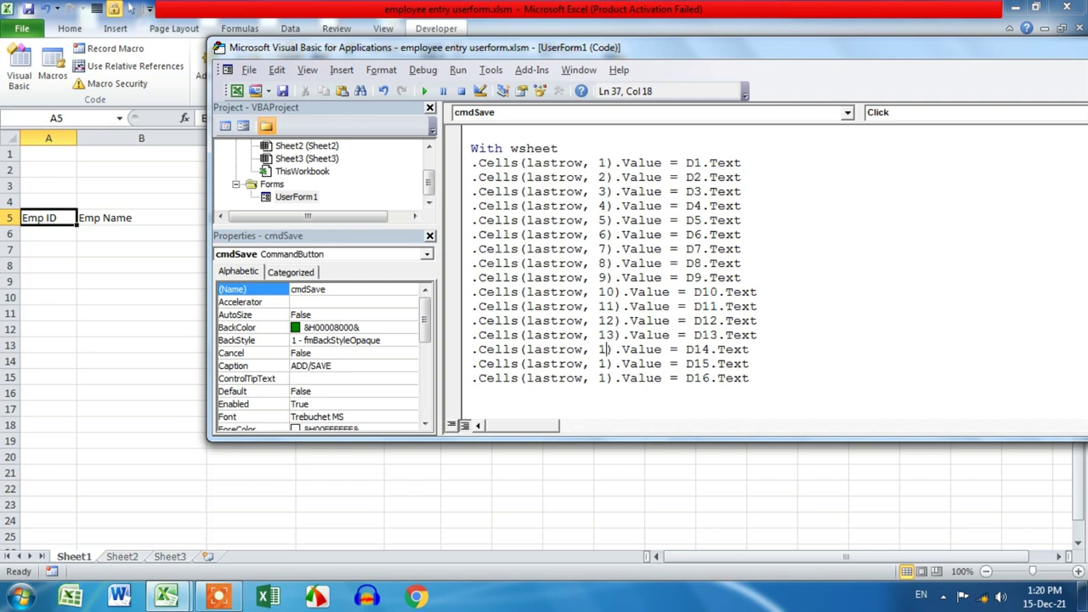
text(4)
key(Down)
key(Left)
key(Down)
key(Left)
text(6)
scroll(771, 238, down, 2)
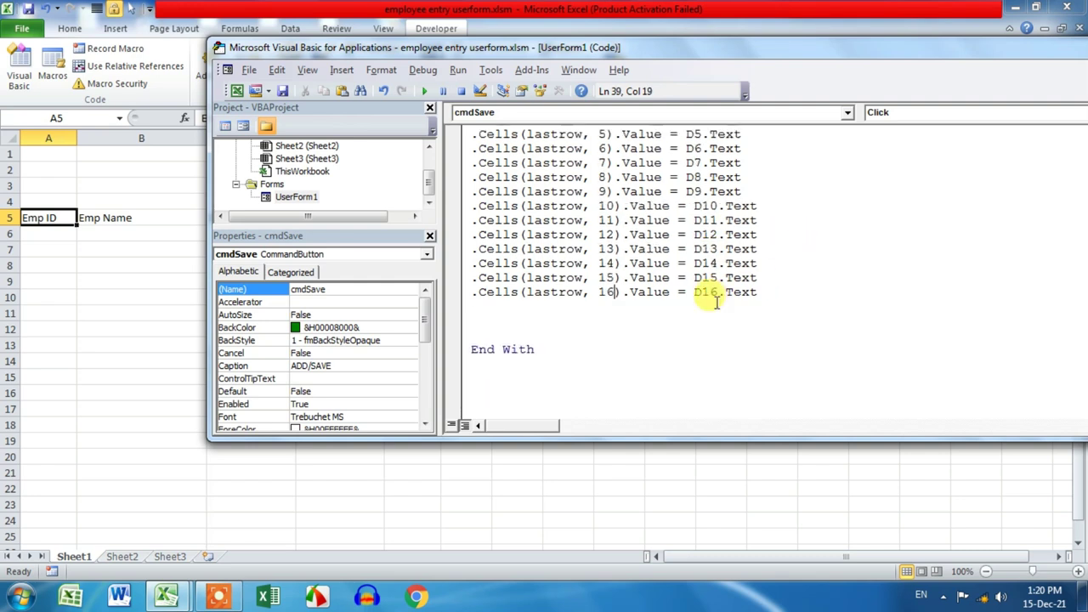
scroll(760, 291, down, 1)
Delete the leftover blank lines above End With in cmdSave_Click
click(546, 279)
key(Delete)
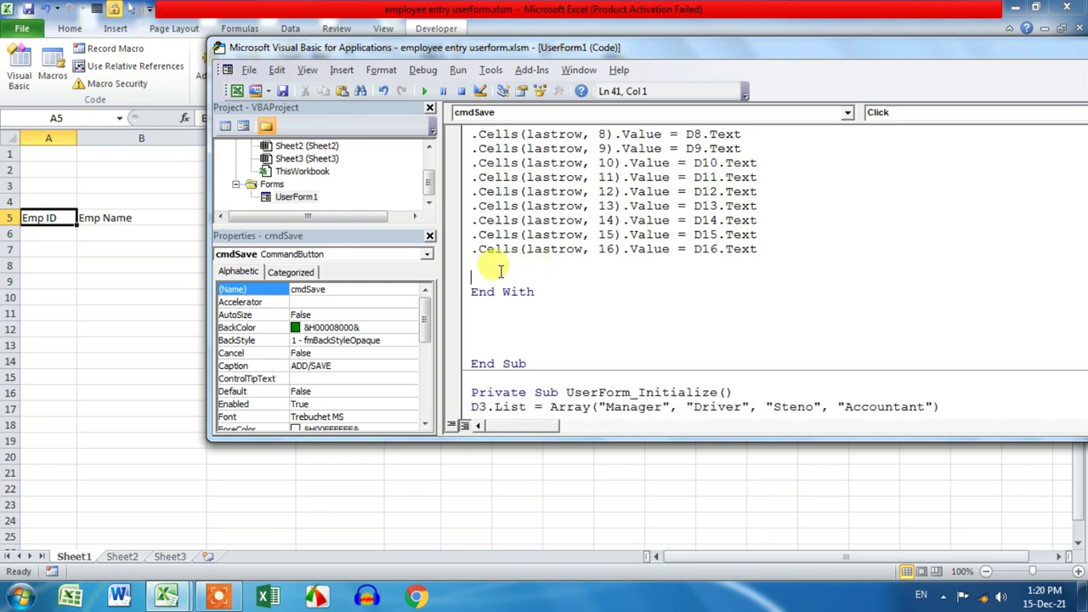
key(Delete)
key(Up)
key(Delete)
key(Down)
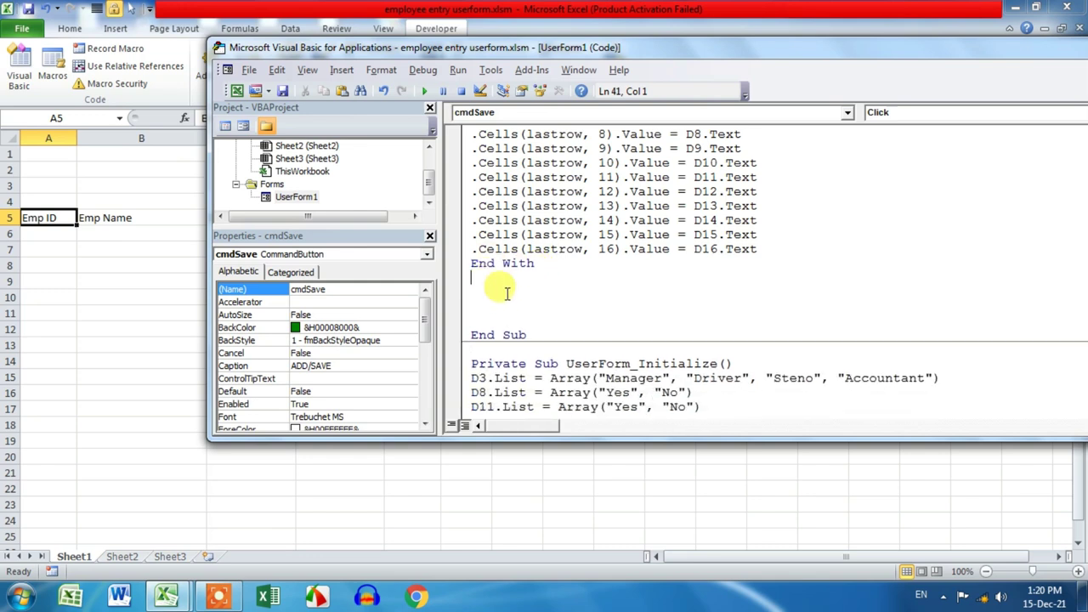
Add a ThisWorkbook.Save line after End With
key(Return)
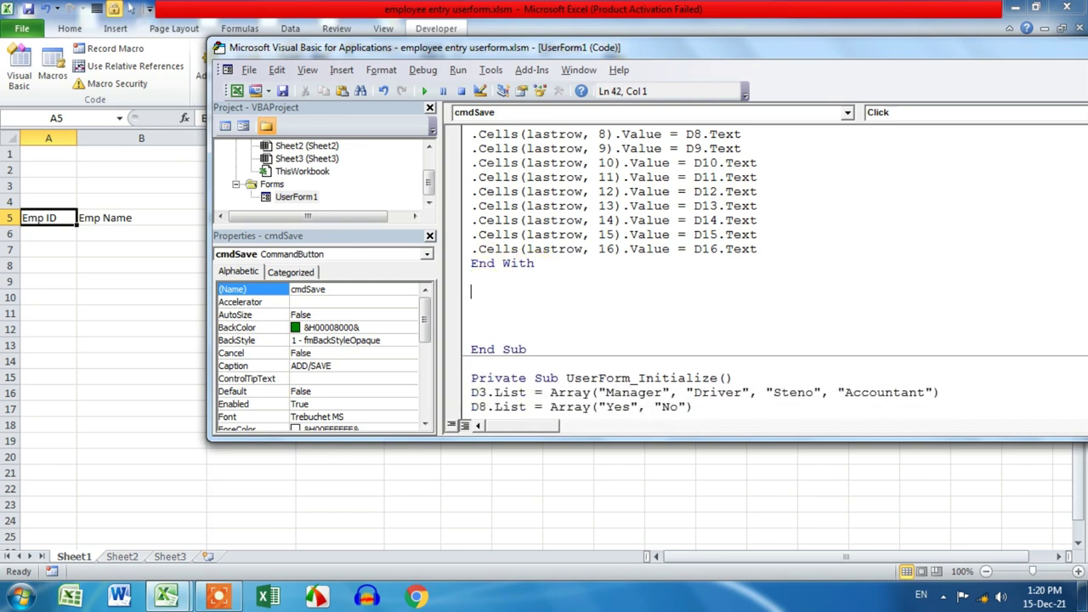
text(thiswor)
text(kbook.s)
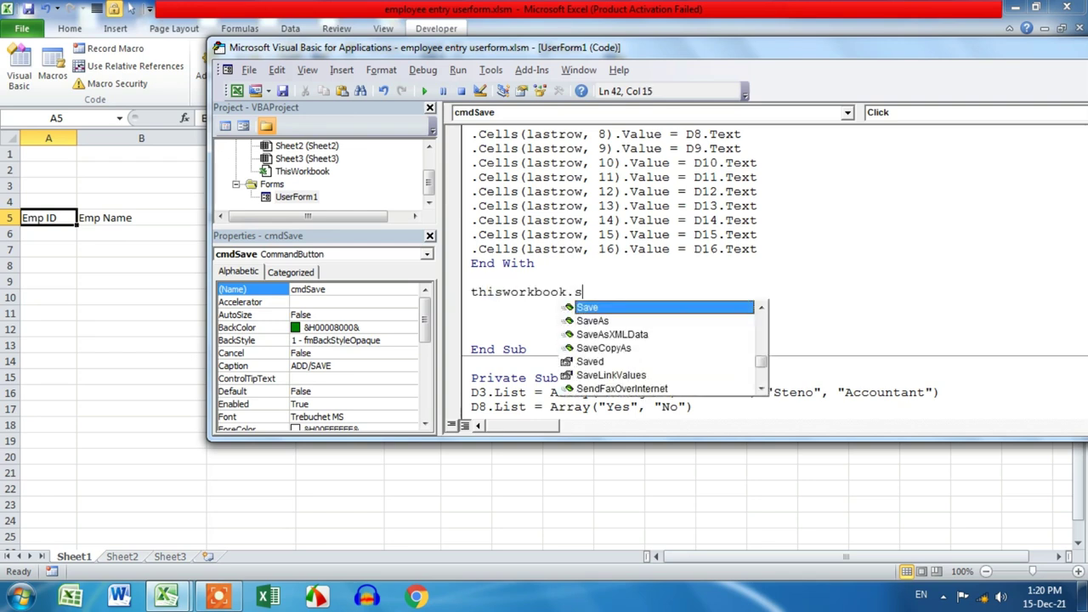
key(Tab)
key(Return)
Add MsgBox "Data Saved", Unload Me and UserForm1.Show lines after the save call
text(m)
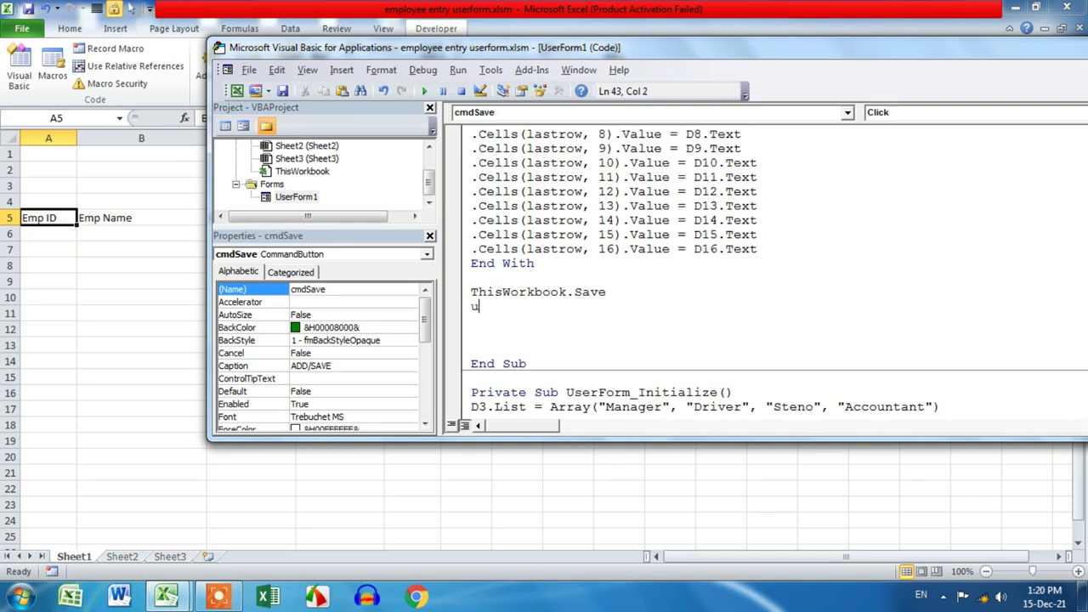
text(sgbox ")
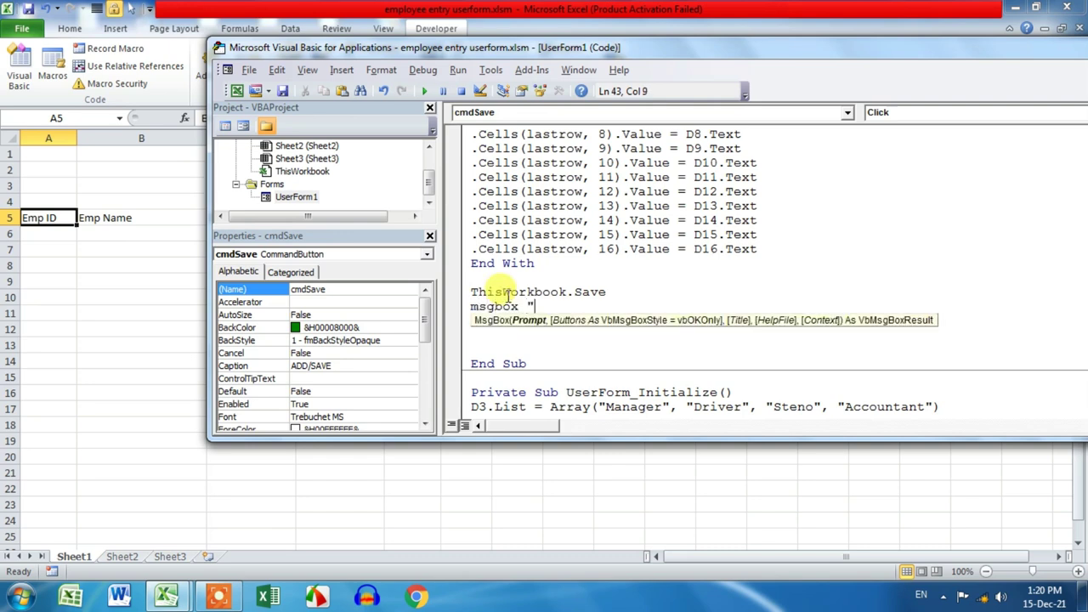
text(Dat)
key(BackSpace)
key(BackSpace)
key(BackSpace)
text(Data)
text( Saved")
key(Return)
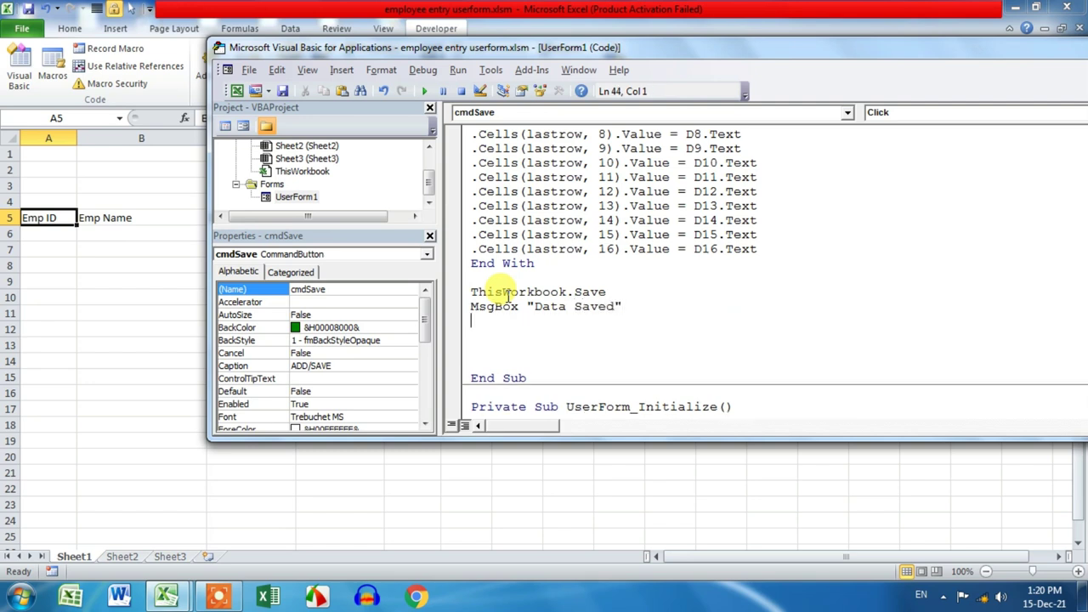
text(unload )
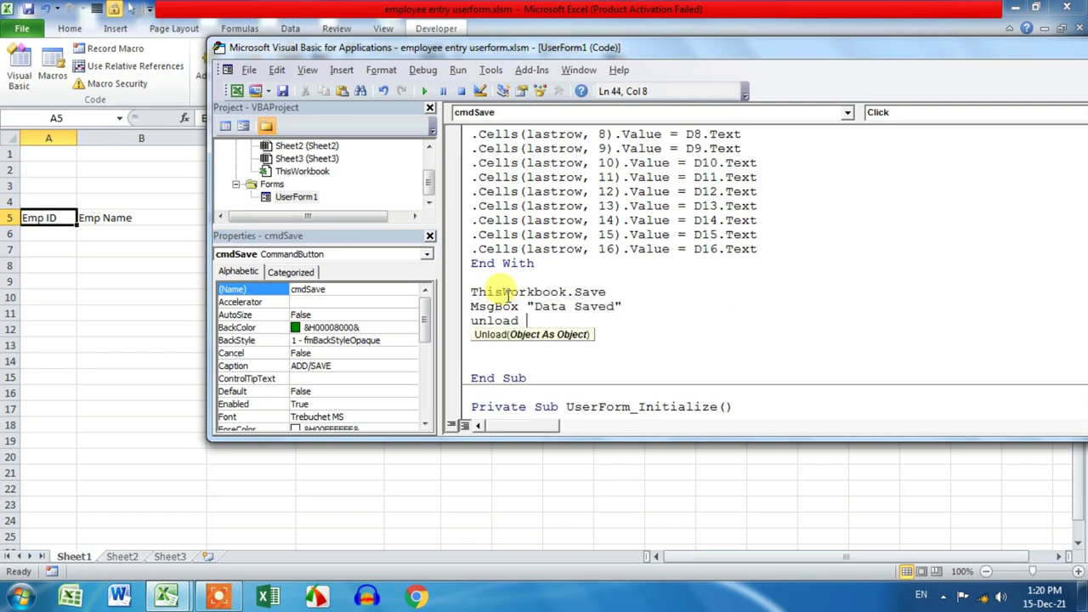
text(me)
key(Return)
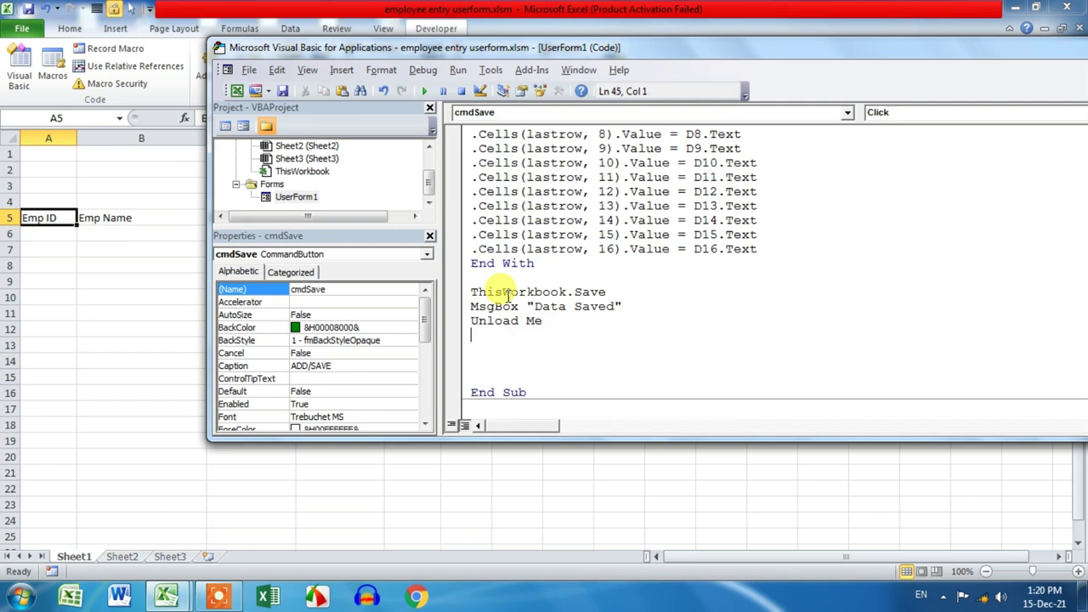
text(userform)
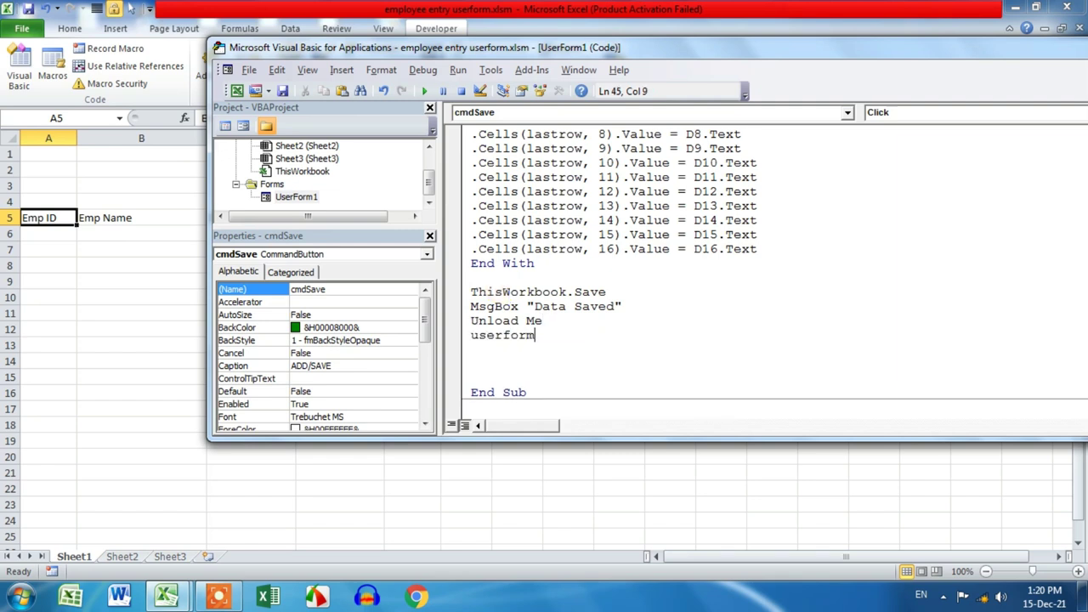
text(1.show)
key(Return)
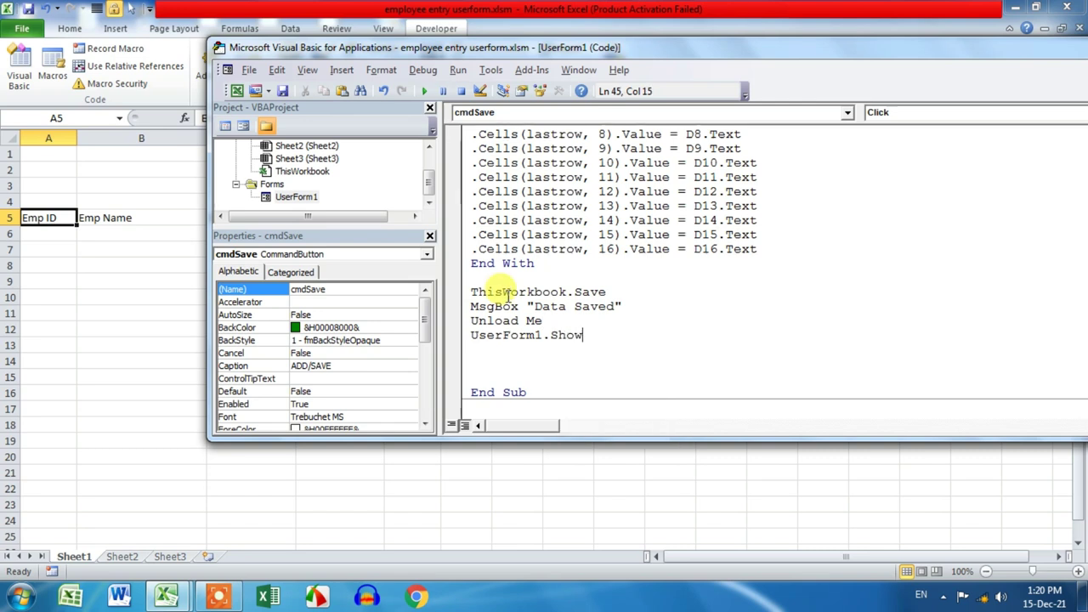
scroll(508, 291, up, 2)
scroll(502, 272, up, 3)
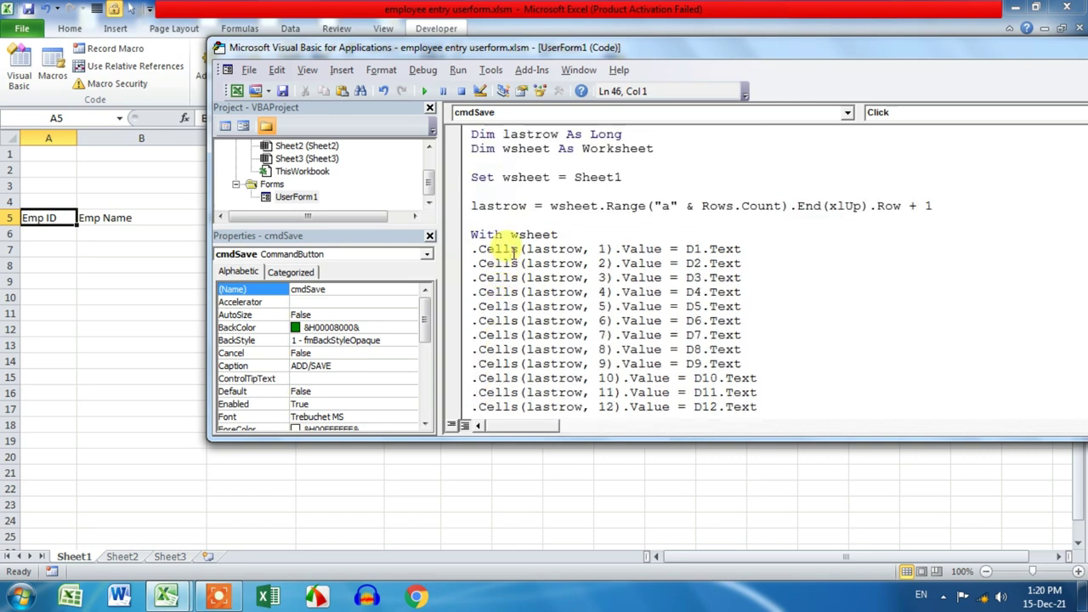
scroll(510, 255, up, 2)
Run the form, enter the employee's full name and choose Accountant as designation
click(424, 91)
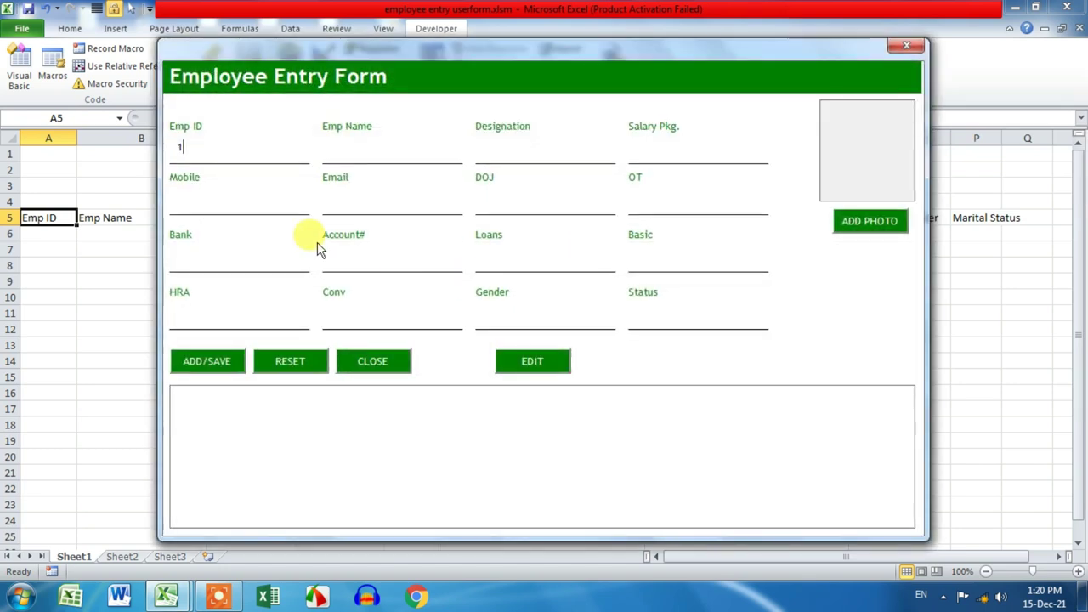
click(395, 151)
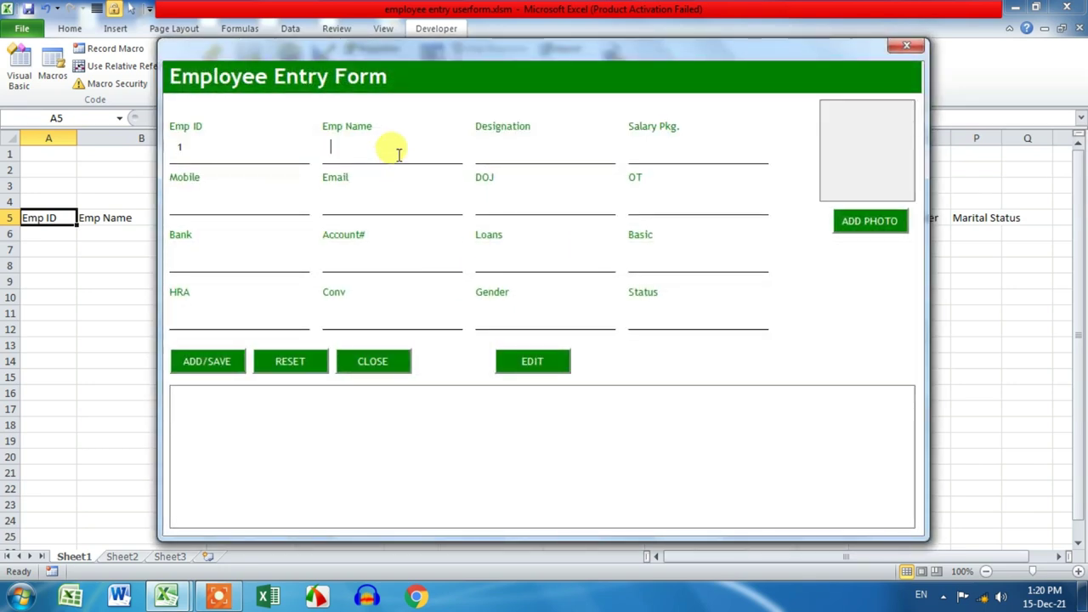
click(483, 147)
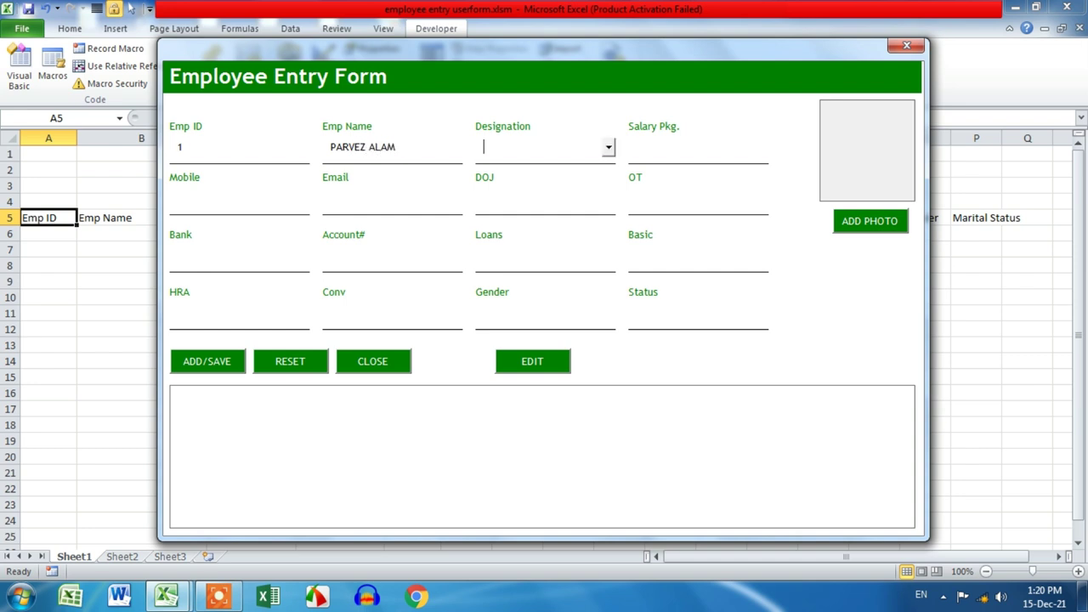
key(Down)
key(Down)
key(Down)
key(Down)
Fill salary 15000, mobile, e-mail, joining date, OT, loans and Basic/HRA/Conv fields
click(638, 147)
text(15)
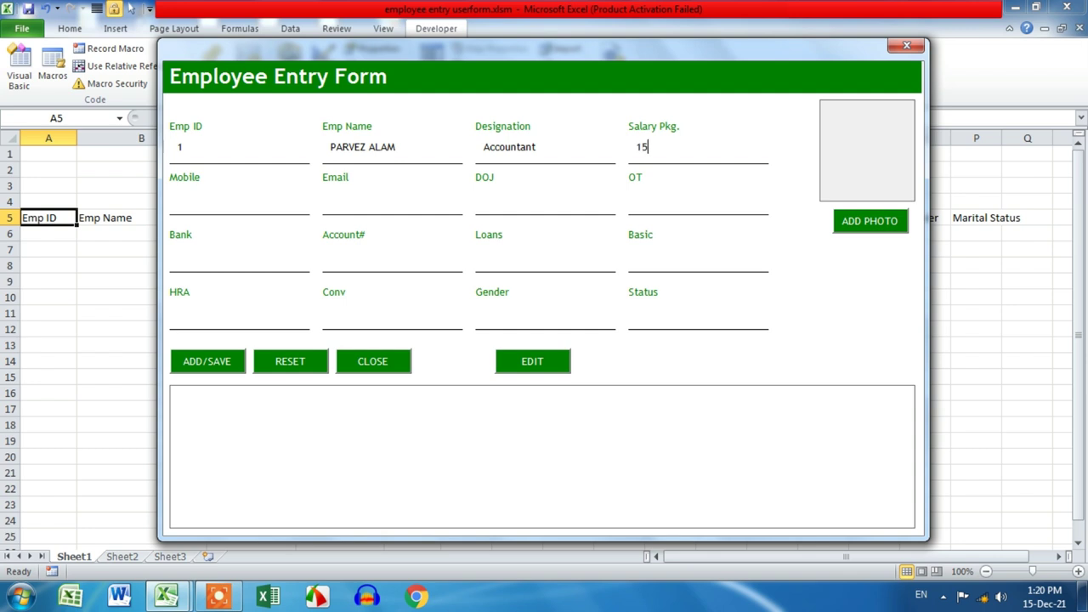
text(000)
text(9837XXX)
text(ABC)
text(SDFLKJ)
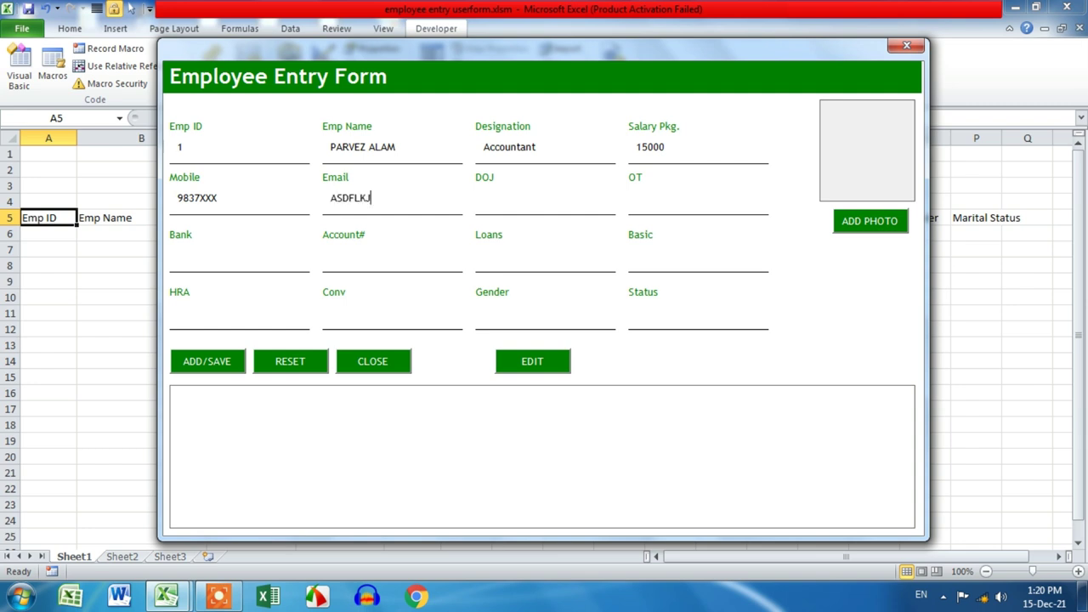
text(1-1-)
text(2020)
key(Tab)
text(Y)
click(510, 255)
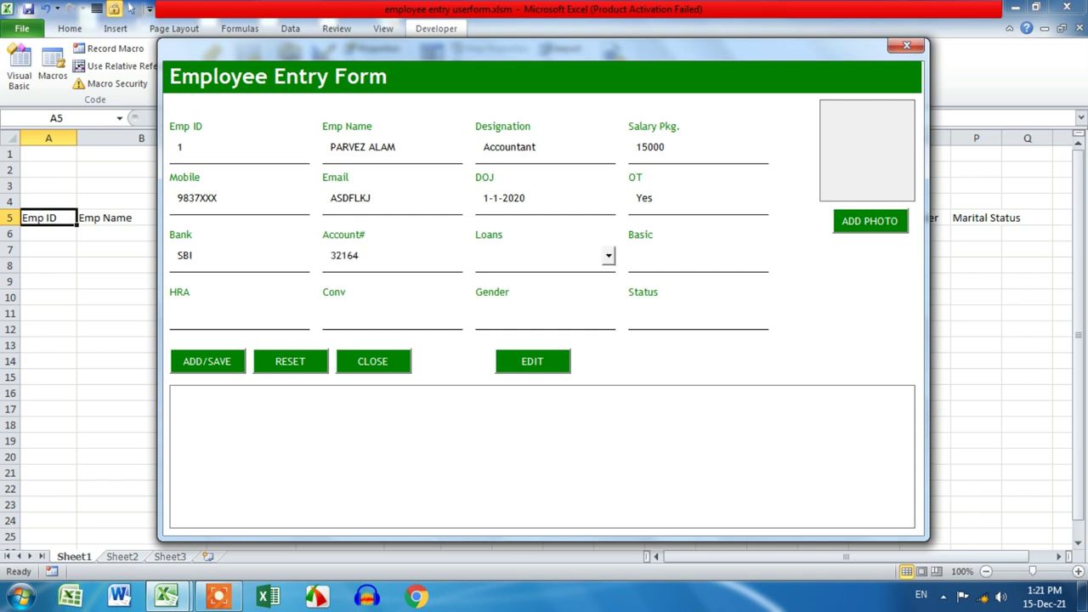
text(Y)
click(646, 255)
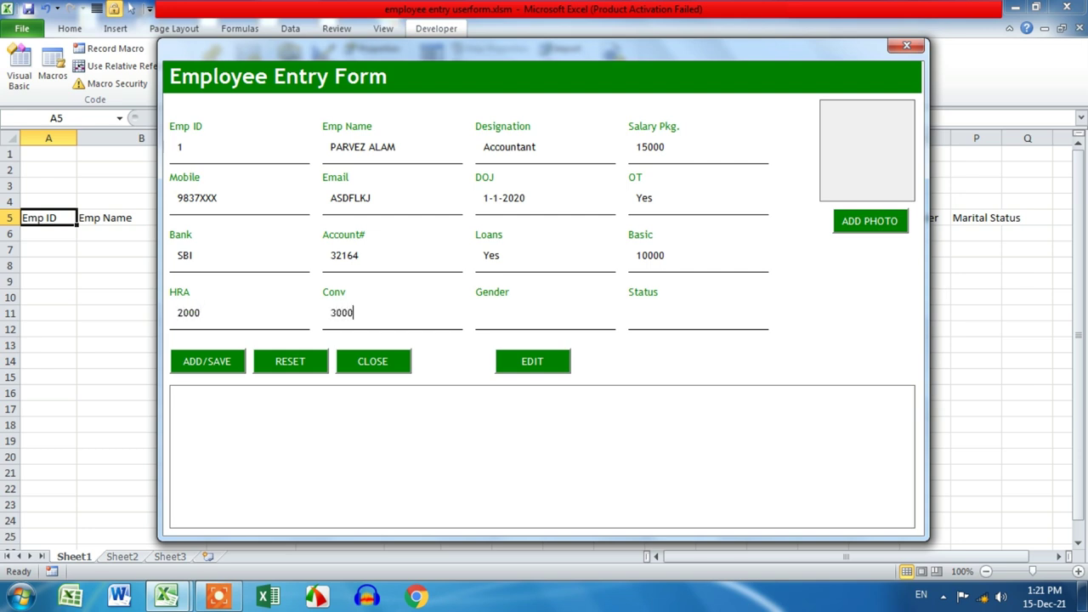
Set Gender to Male and Status to Active
click(527, 313)
text(Male)
key(Tab)
text(A)
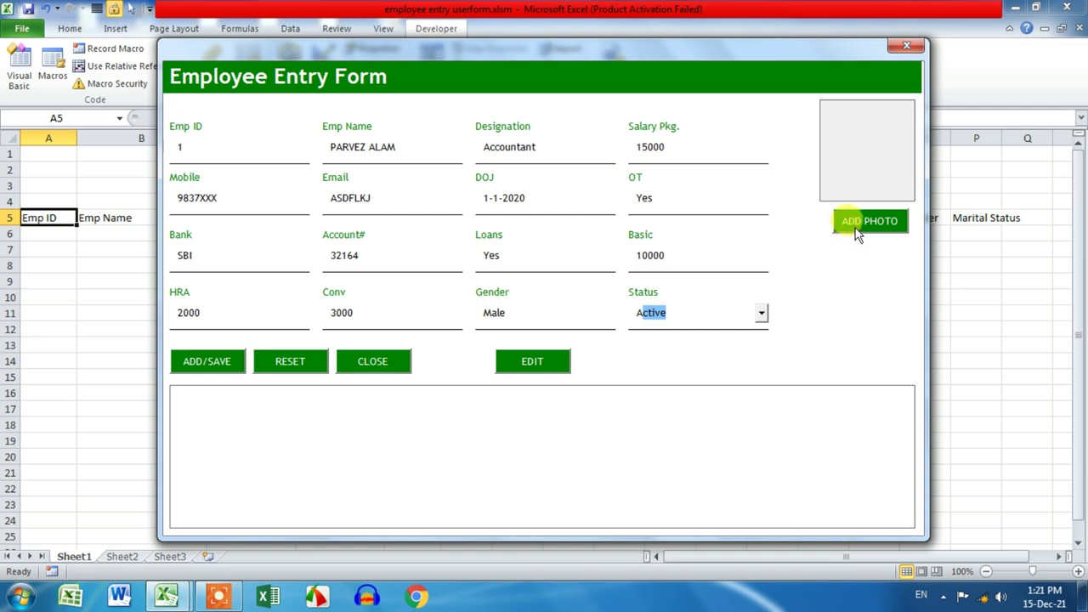
Confirm Active status and attach attendance register1 copy.jpg as the employee photo
click(685, 311)
click(867, 223)
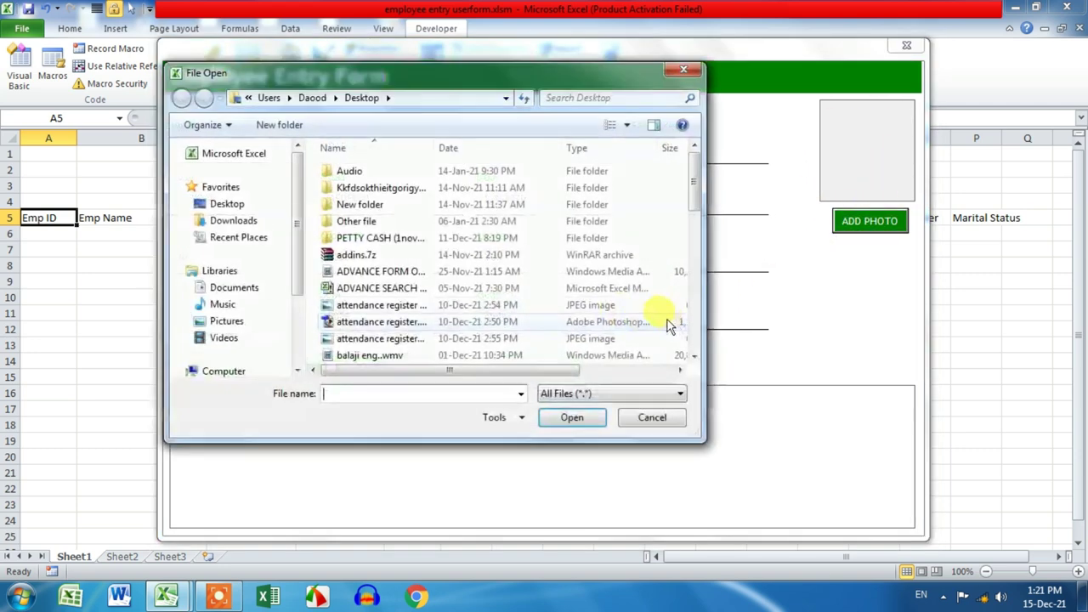
click(374, 337)
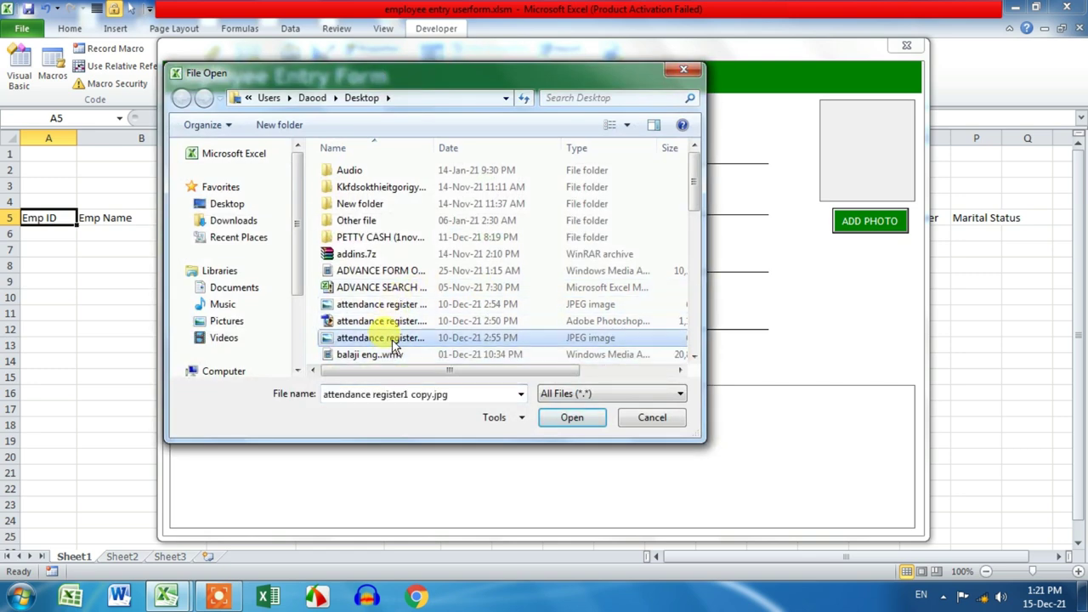
click(574, 415)
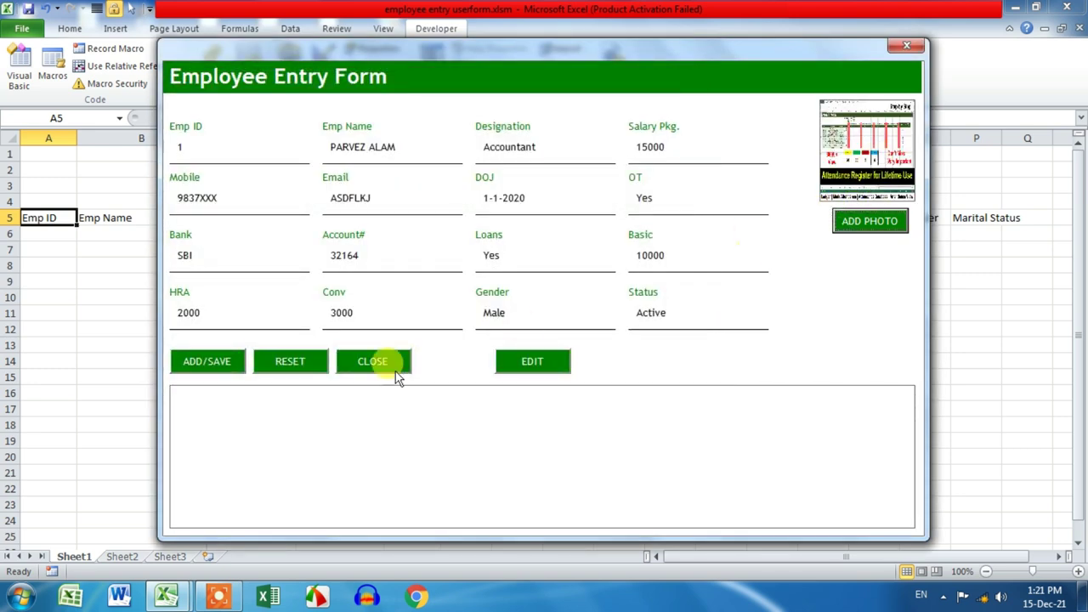
Save the record, dismiss the Data Saved message, check row 6, and close the form
click(240, 364)
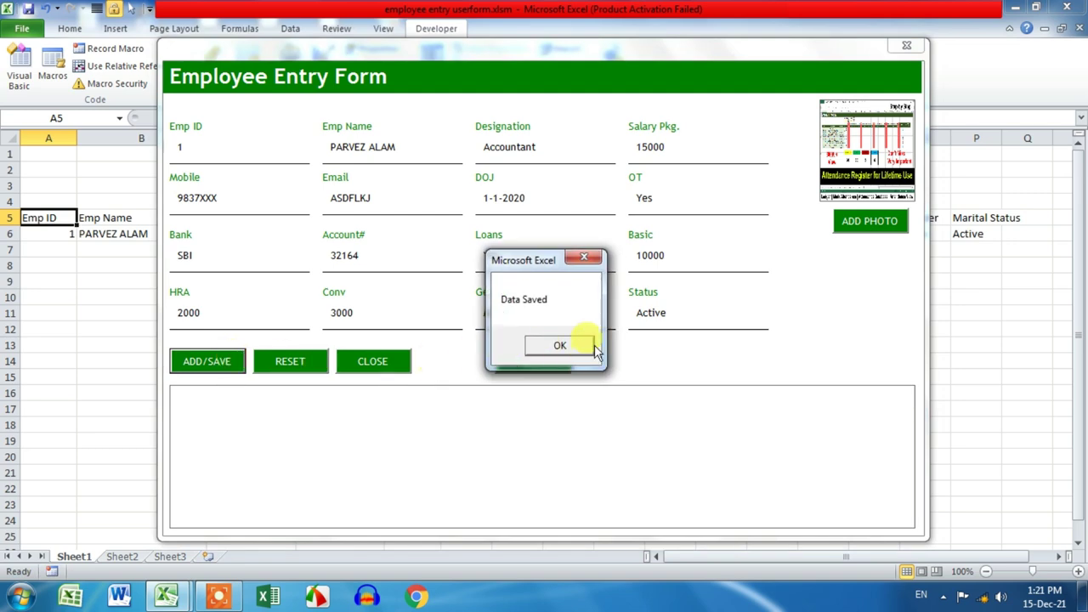
click(558, 344)
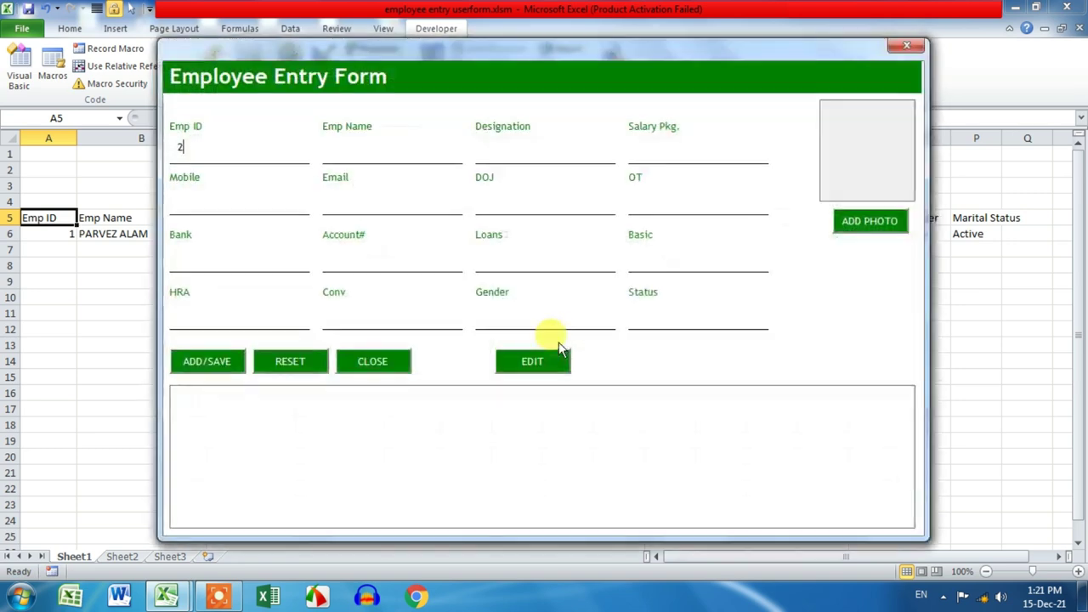
drag(223, 149, 161, 149)
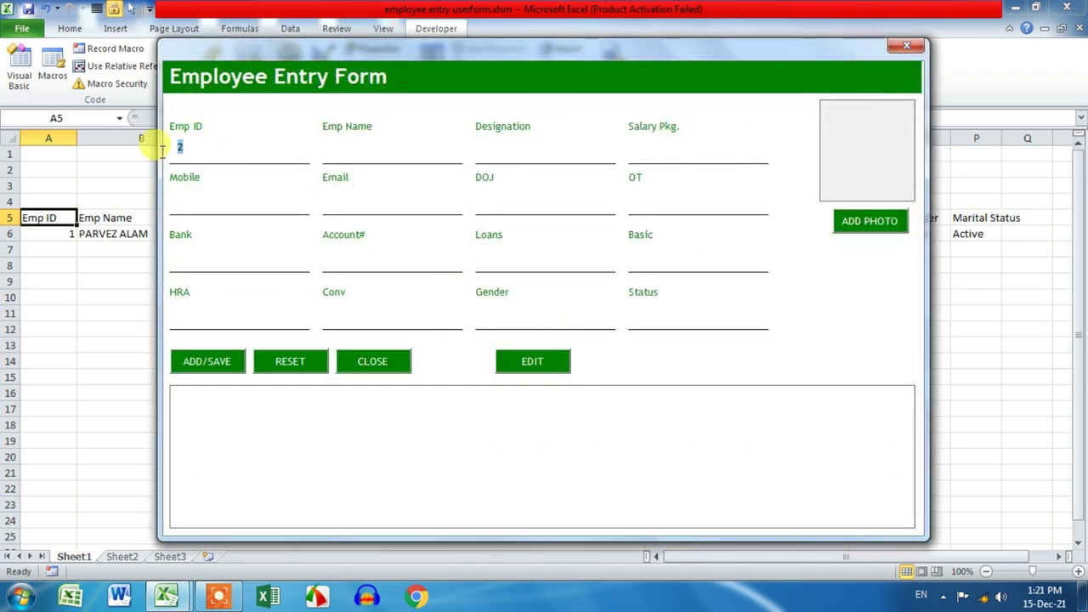
mouse_move(324, 53)
mouse_down()
mouse_move(148, 263)
mouse_move(430, 262)
mouse_move(326, 55)
mouse_up()
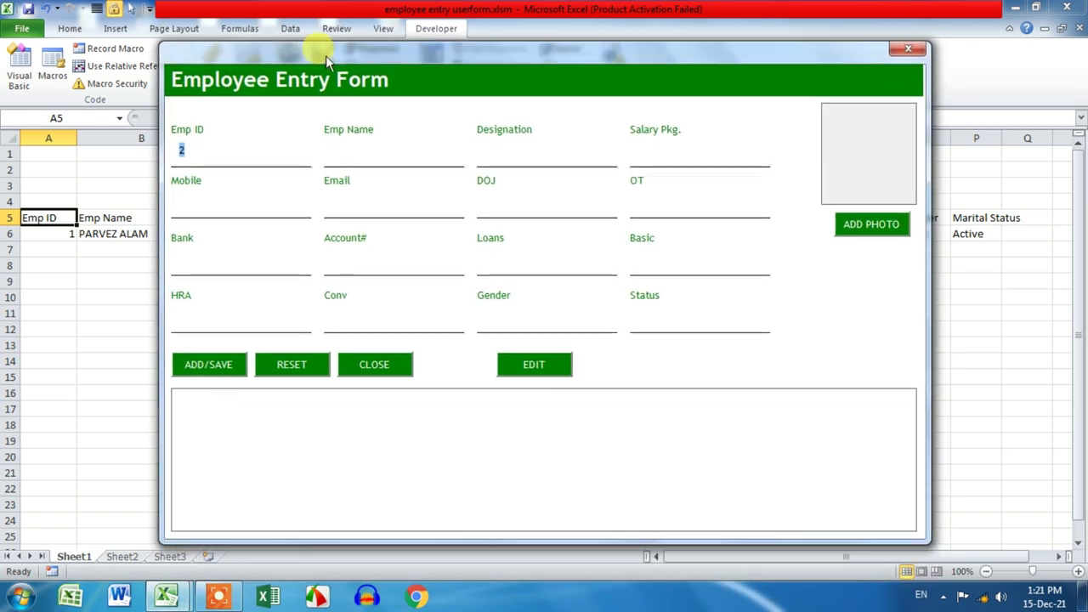
click(906, 48)
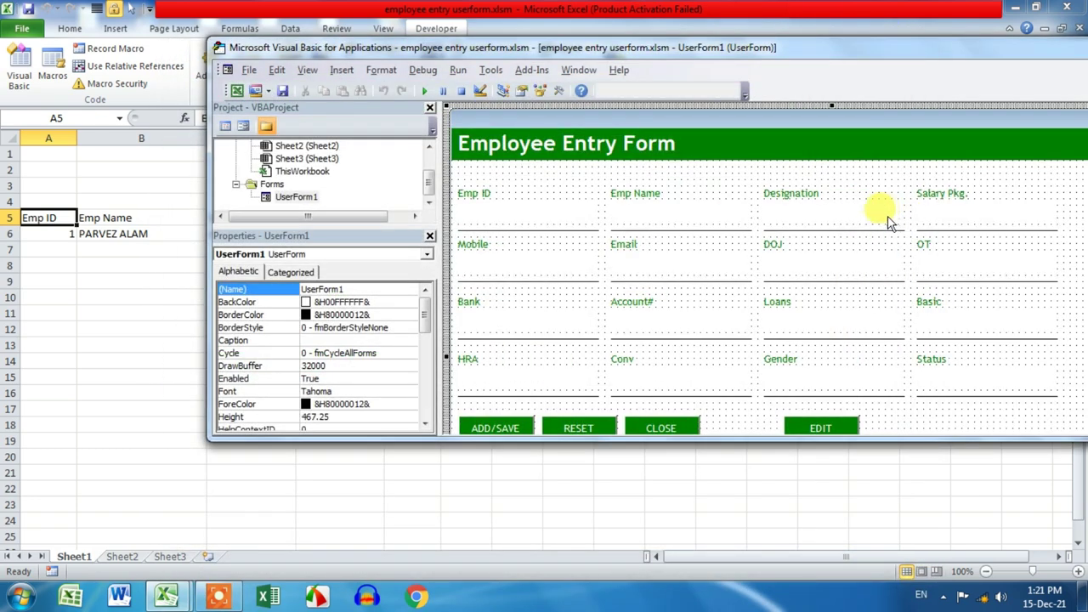
Maximize the VBA editor and open the save button's cmdSave_Click code
double_click(664, 49)
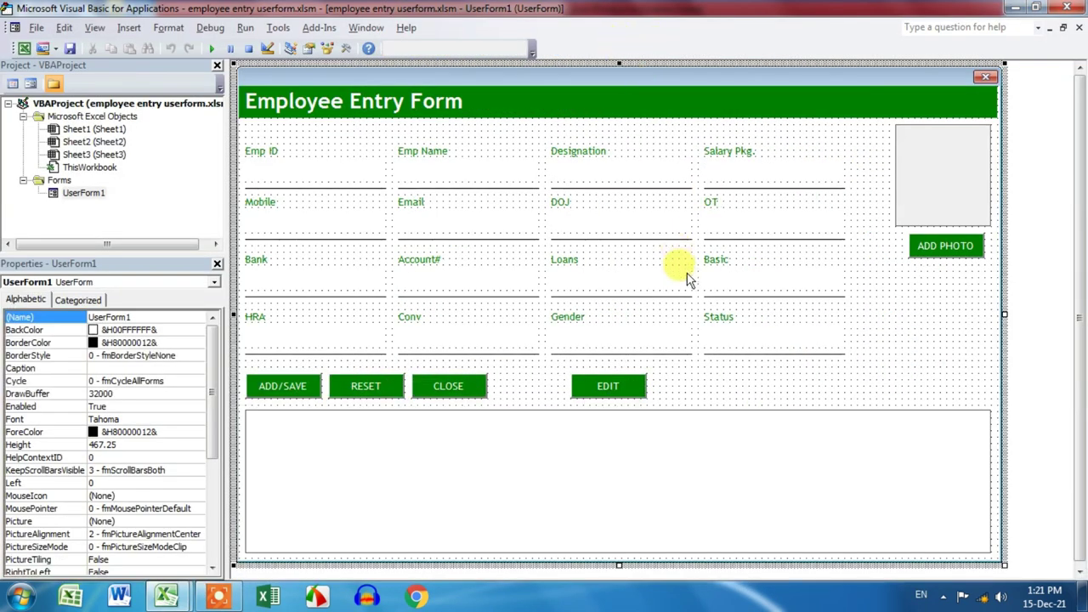
click(951, 248)
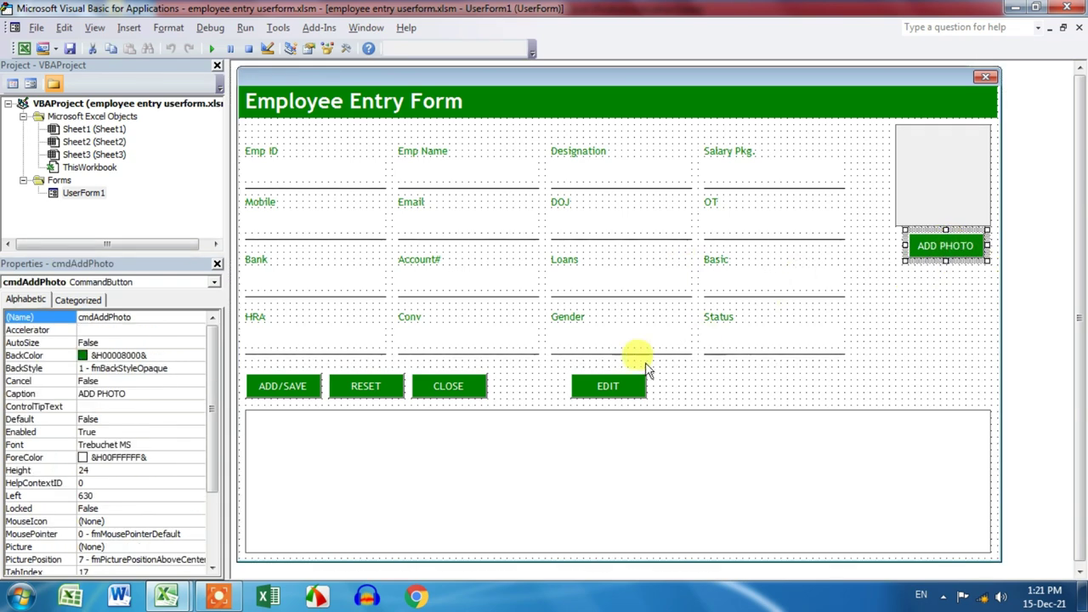
double_click(299, 388)
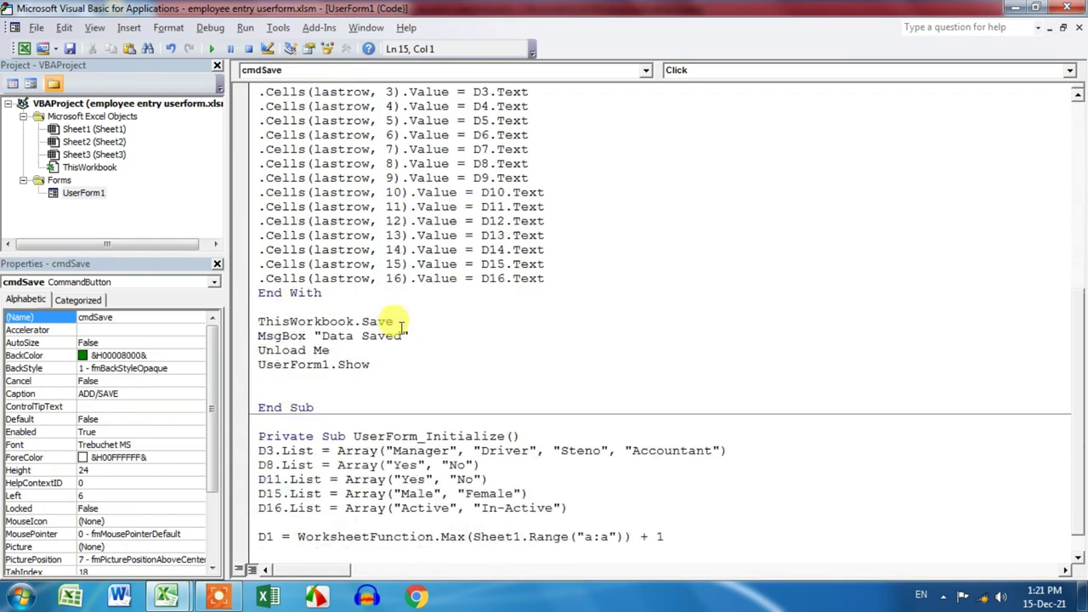
Below End With, add FileCopy spath, "C:\PHOTO\" & D1.Text & ".JPG"
scroll(399, 322, down, 1)
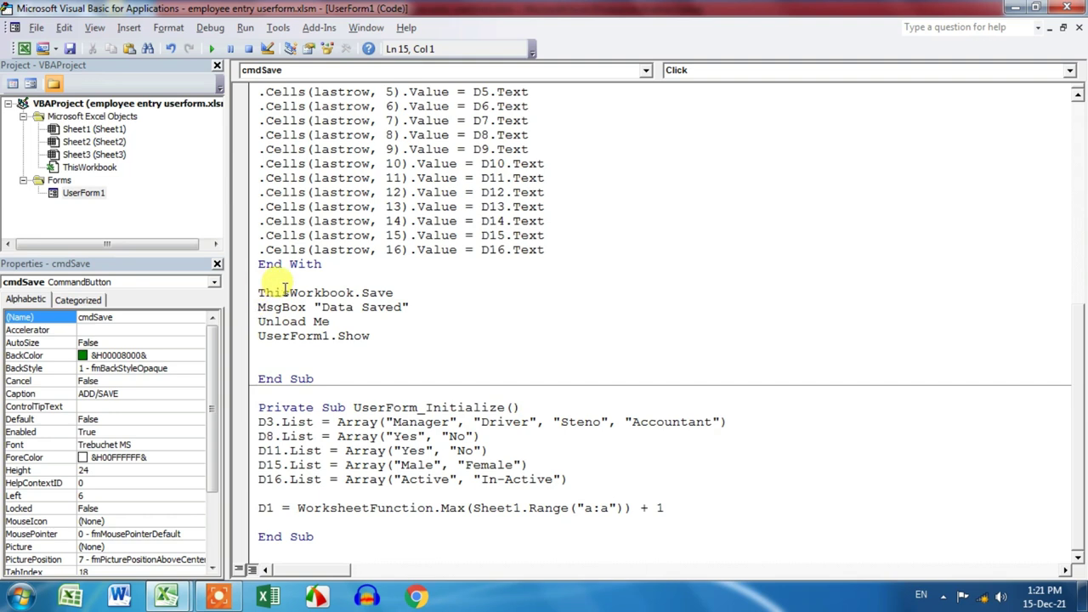
click(260, 279)
key(Return)
key(Return)
key(Return)
click(283, 289)
text(FILECOPY S)
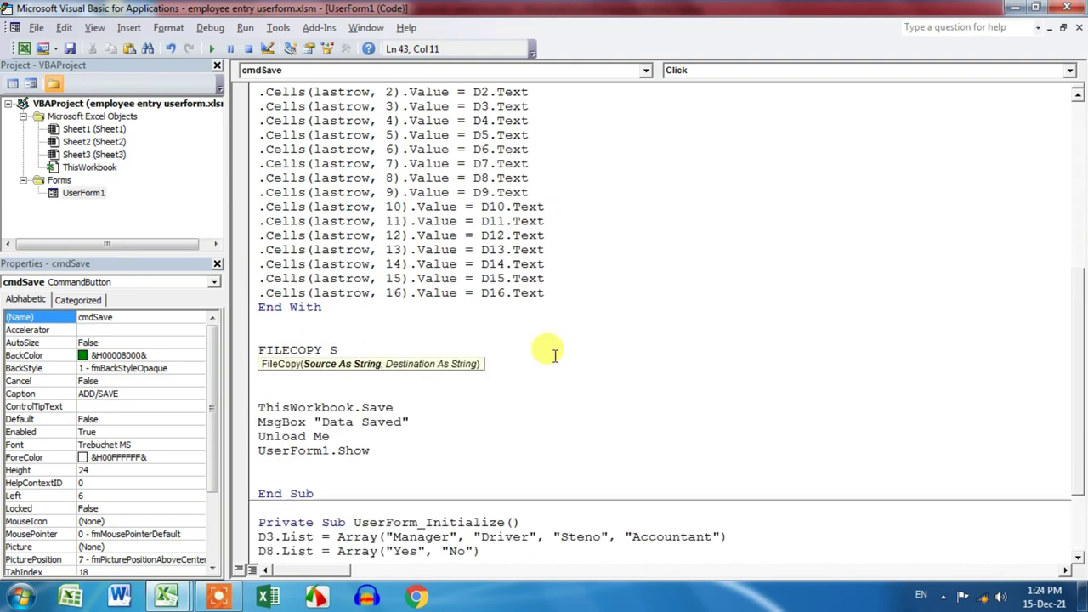
text(PATH,)
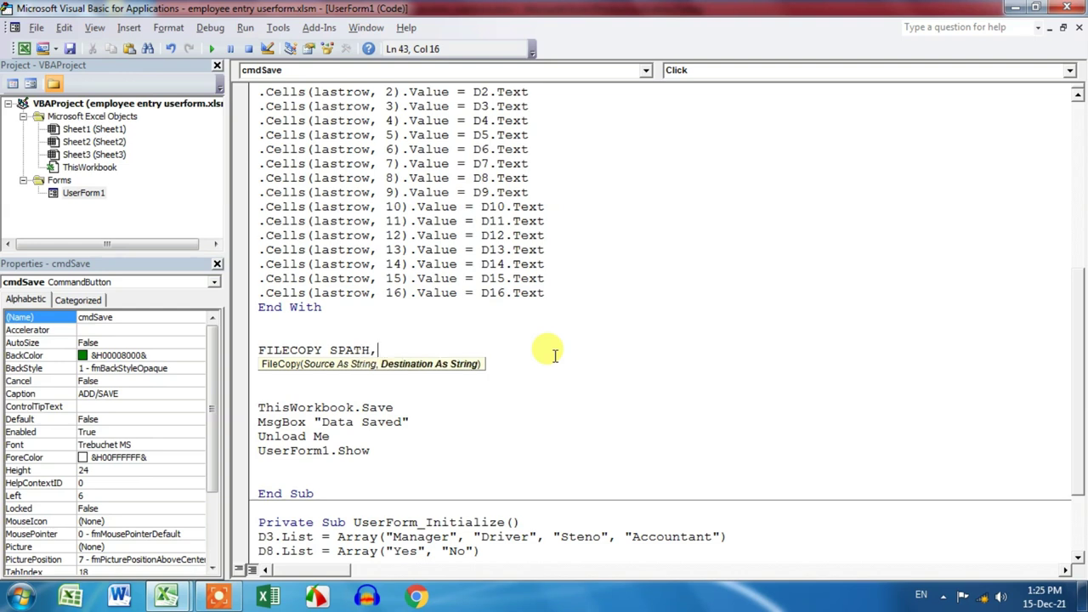
text("C:\P)
text(HOTO\"&D1)
text(.Te)
key(Tab)
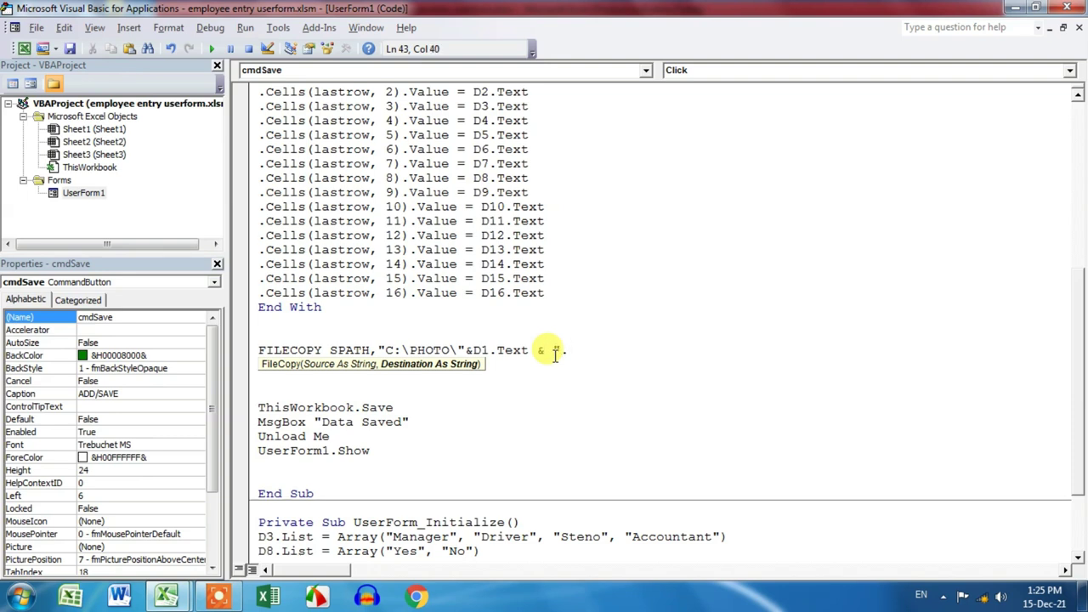
text(G)
text("G)
key(Return)
Review the FileCopy destination path, noting the PHOTO folder and the .JPG extension
scroll(600, 284, up, 2)
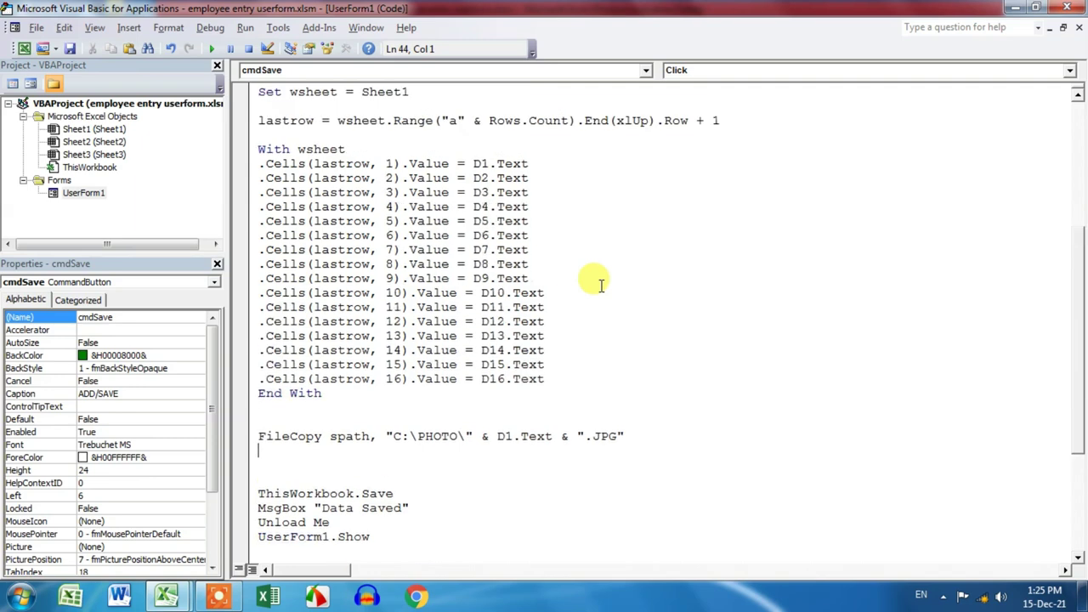
scroll(600, 285, up, 2)
scroll(594, 281, up, 3)
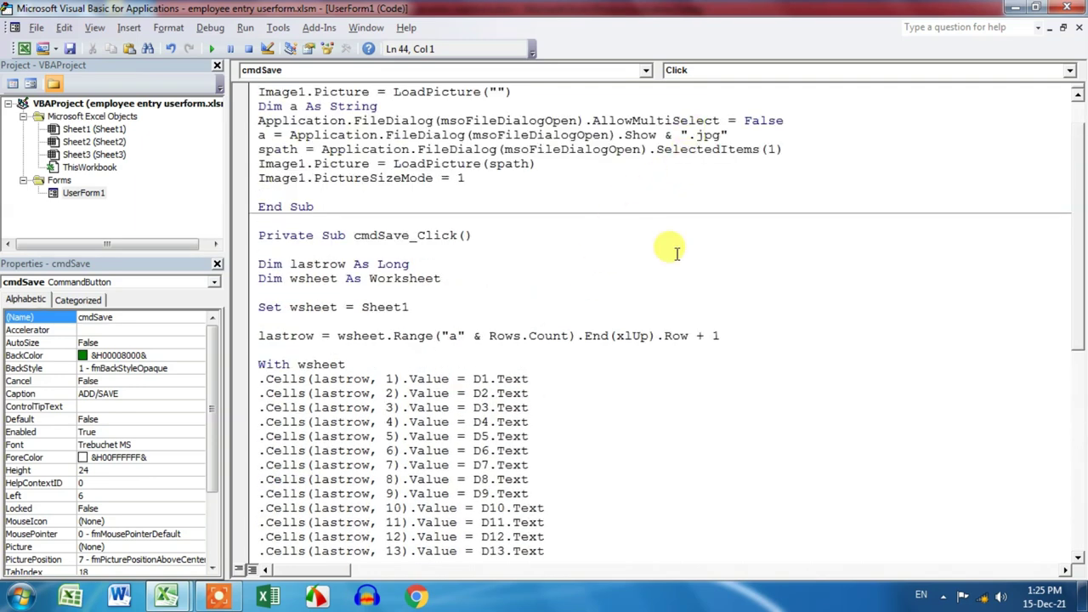
scroll(672, 255, down, 6)
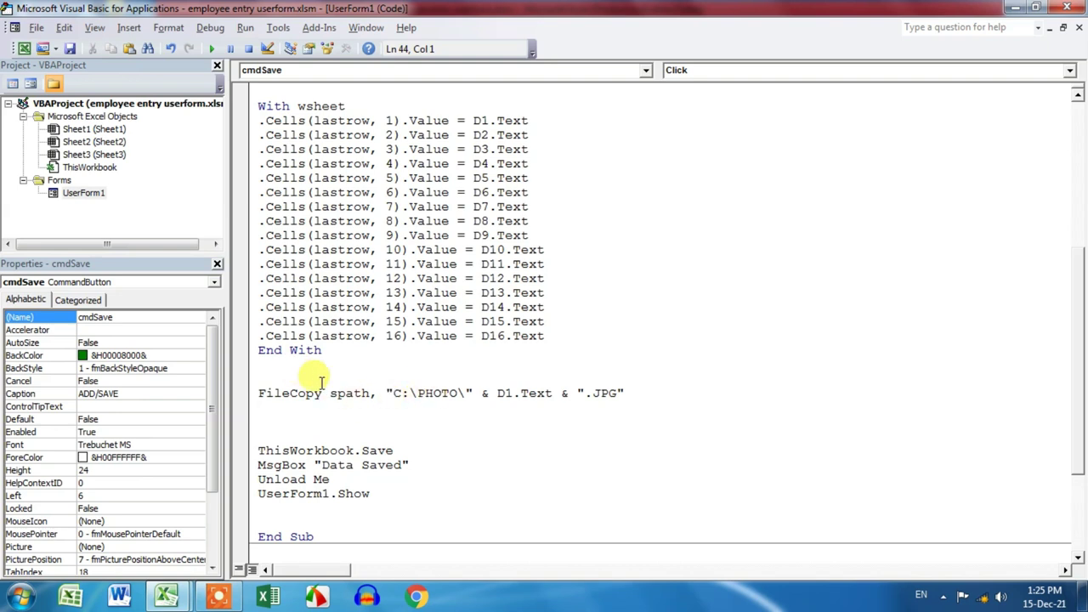
drag(624, 393, 390, 394)
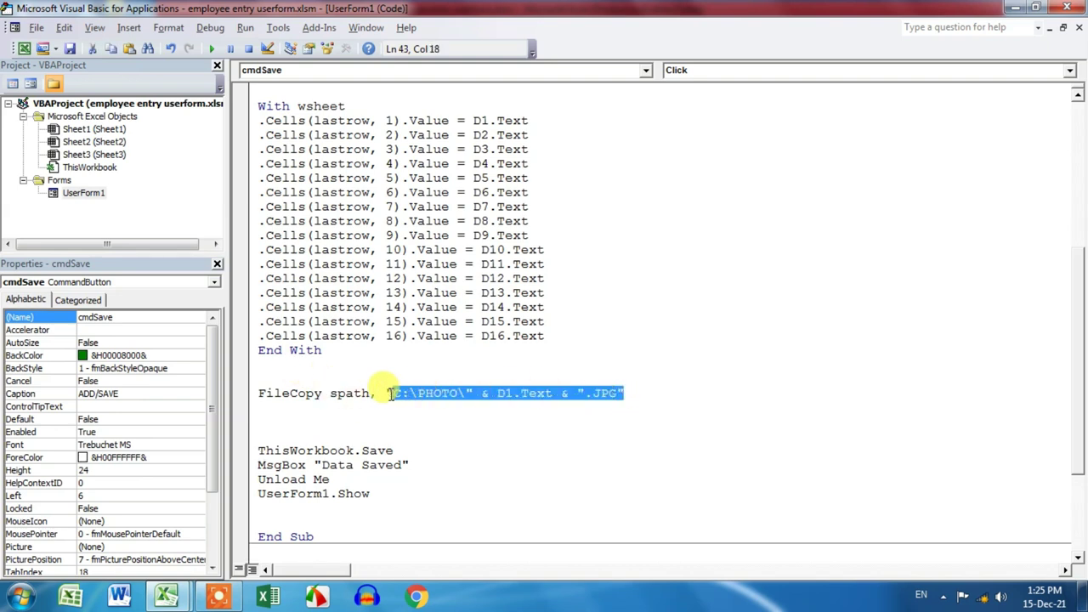
click(441, 394)
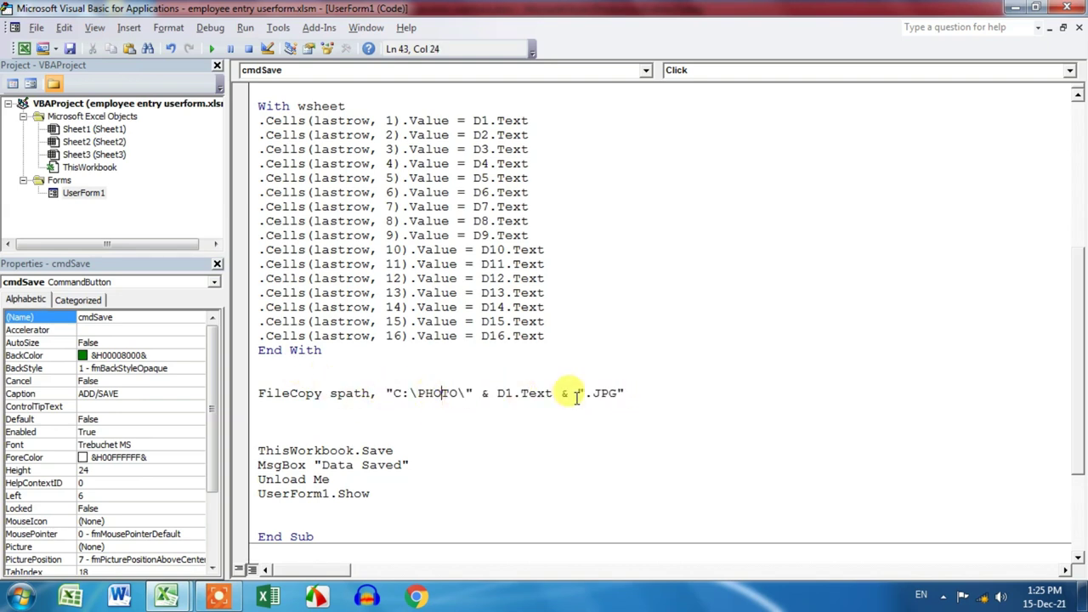
click(575, 396)
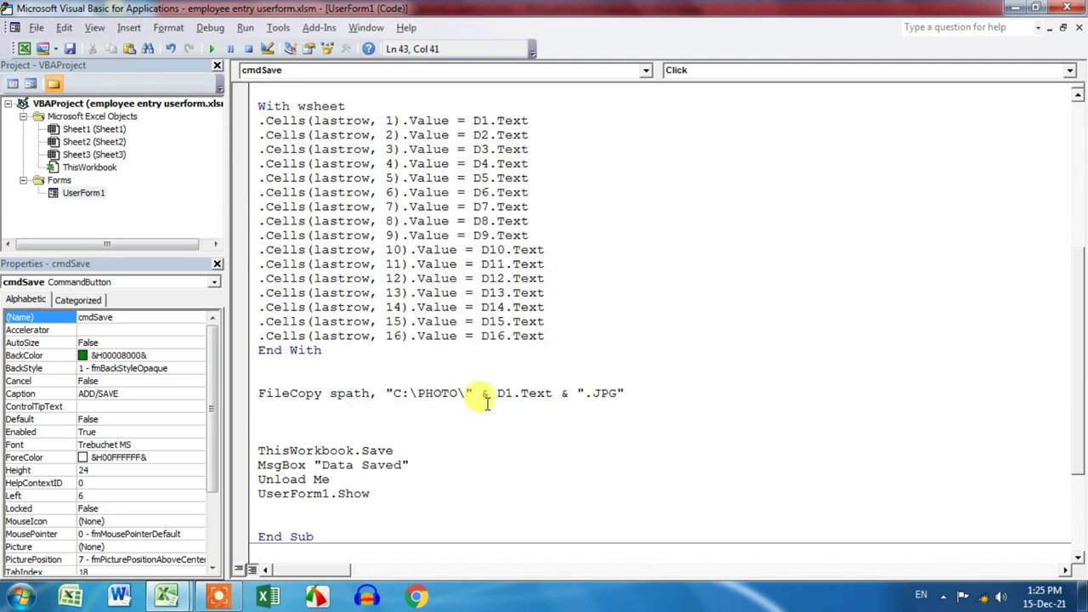
Remove the extra blank lines around the FileCopy line, then show UserForm1's design view
click(326, 378)
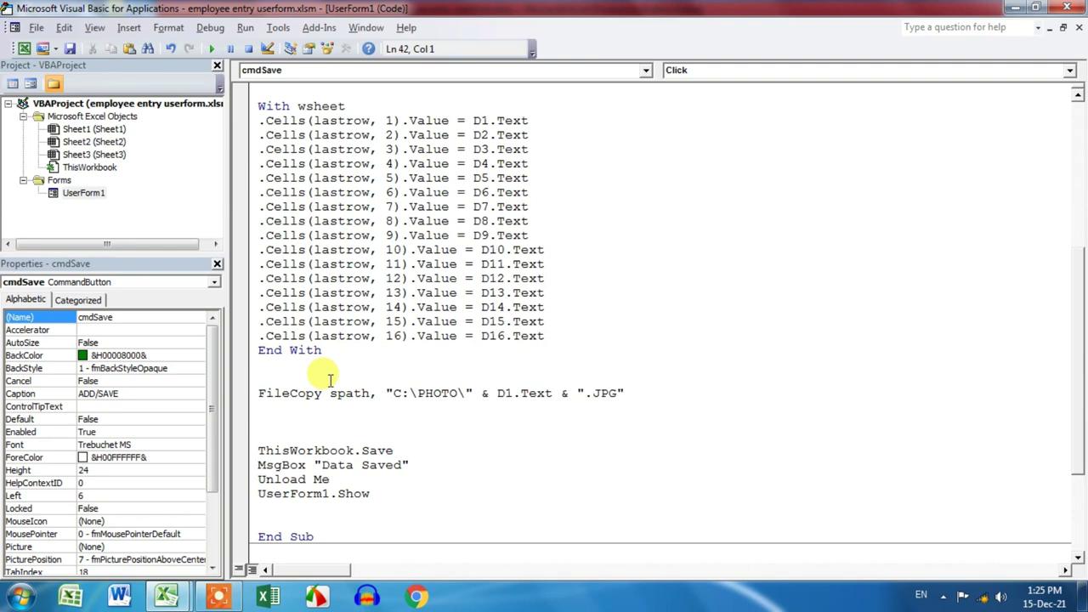
key(Return)
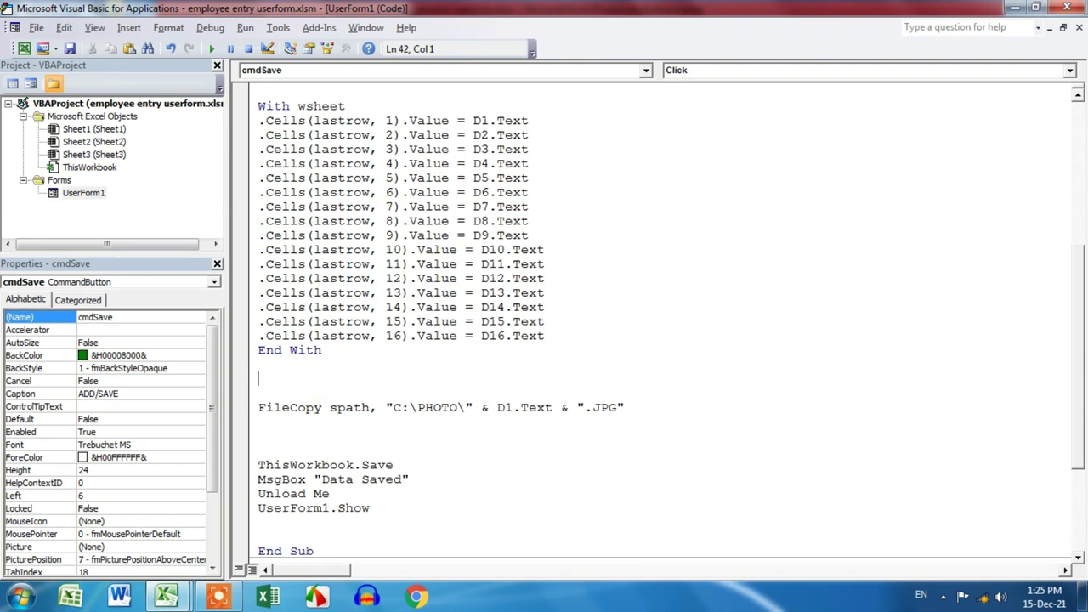
key(BackSpace)
key(BackSpace)
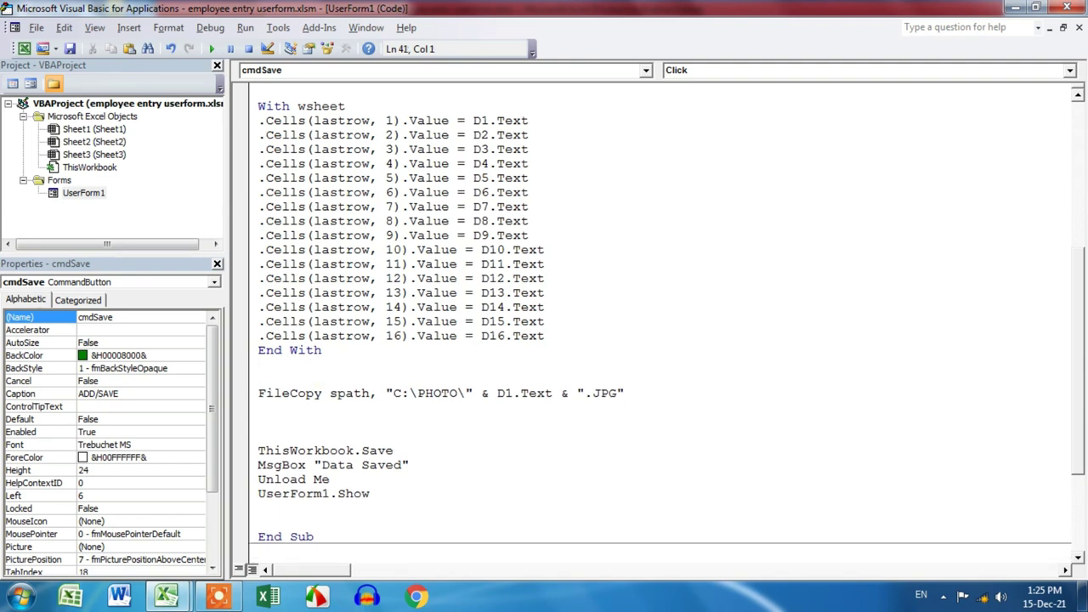
key(Delete)
click(323, 406)
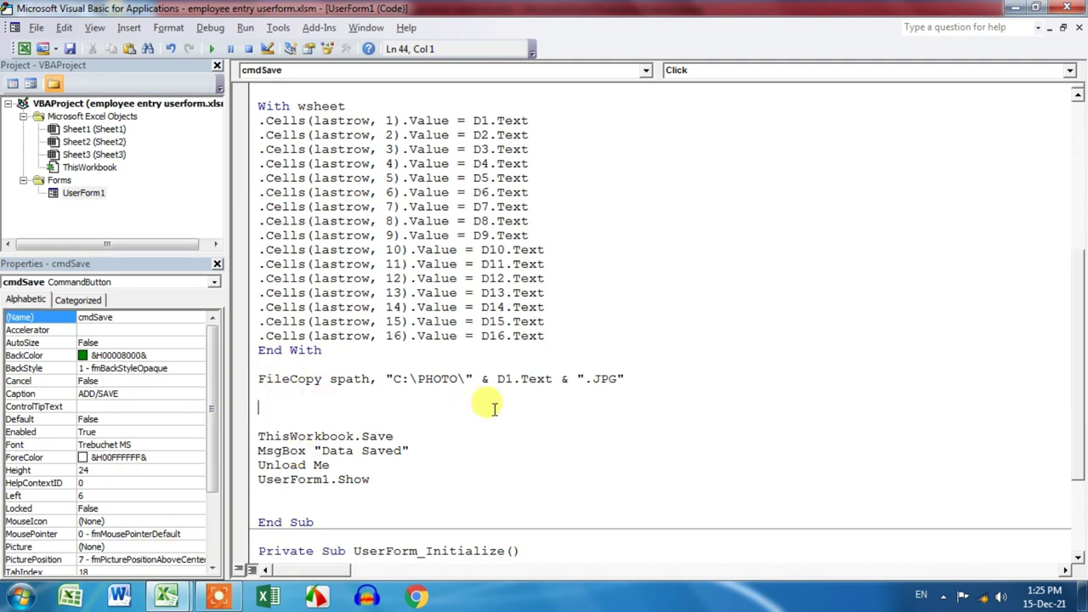
scroll(472, 425, down, 3)
scroll(442, 436, down, 1)
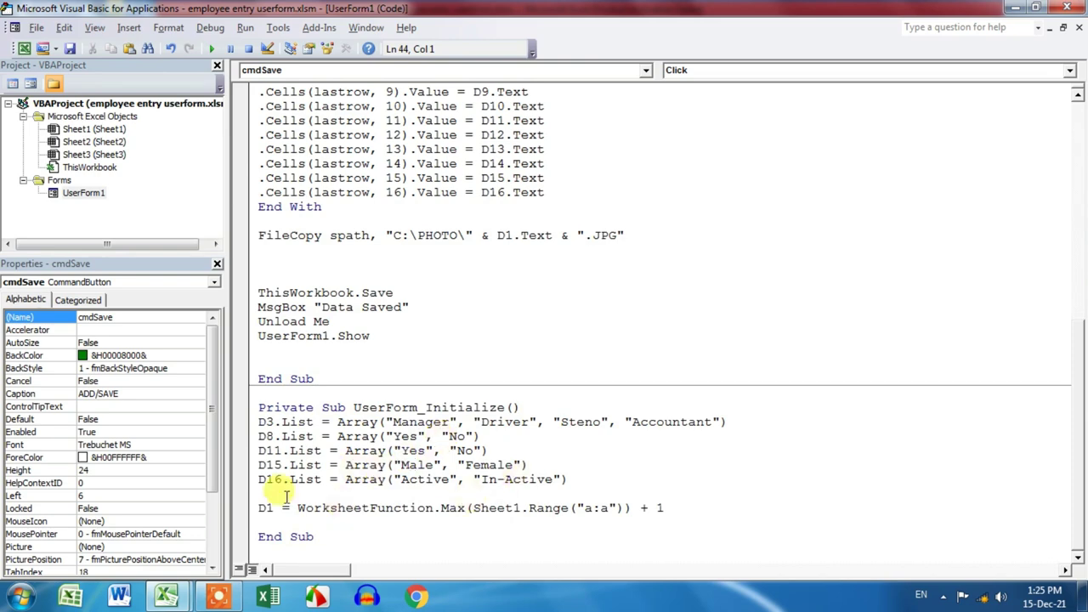
double_click(83, 193)
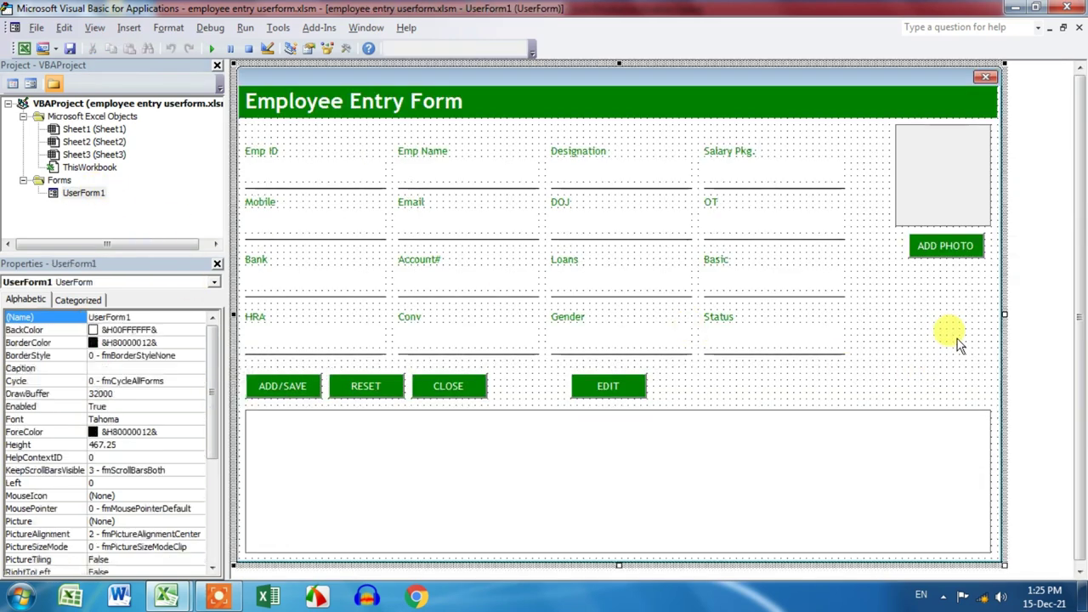
Tidy the blank lines after the D1–D16 list in UserForm_Initialize
key(F7)
click(312, 498)
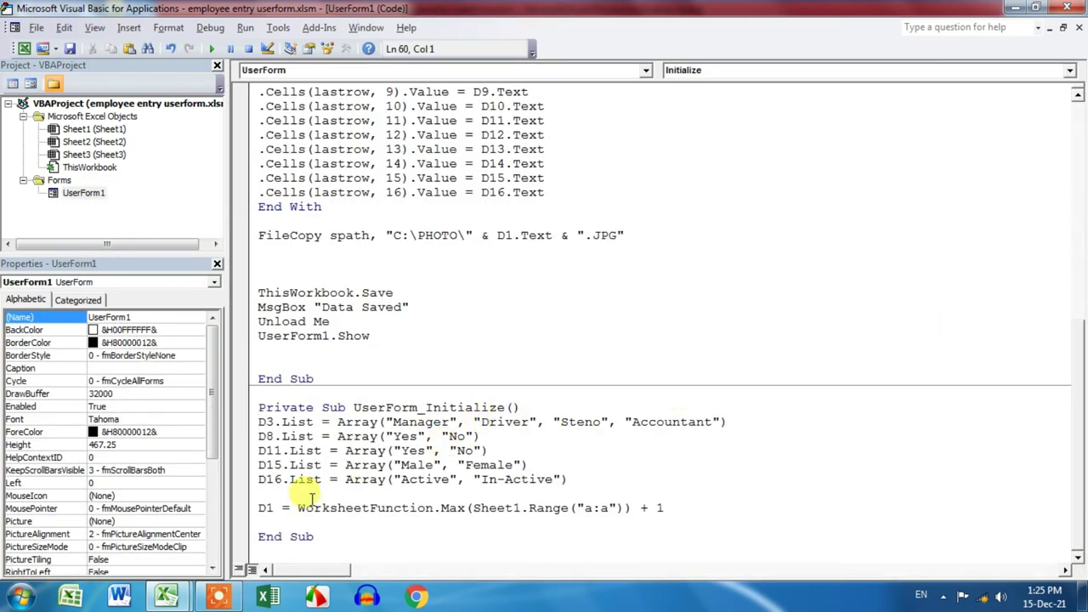
key(Delete)
key(Down)
key(Return)
key(Return)
key(Return)
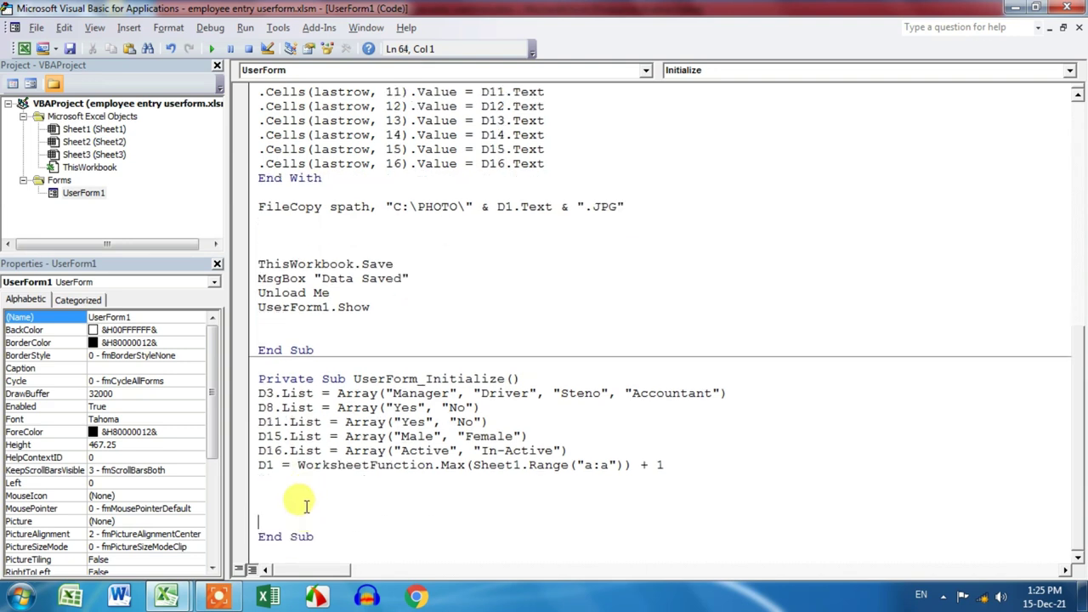
Add On Error Resume Next and MkDir "C:\PHOTO\" before End Sub, then run the form
click(304, 503)
text(MKDIR)
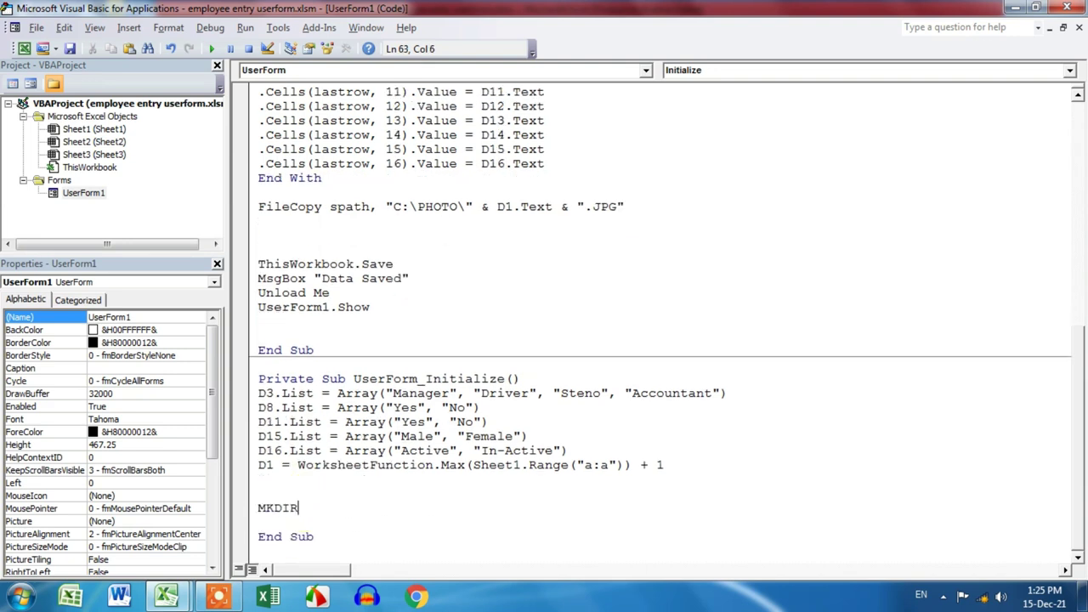
text( ")
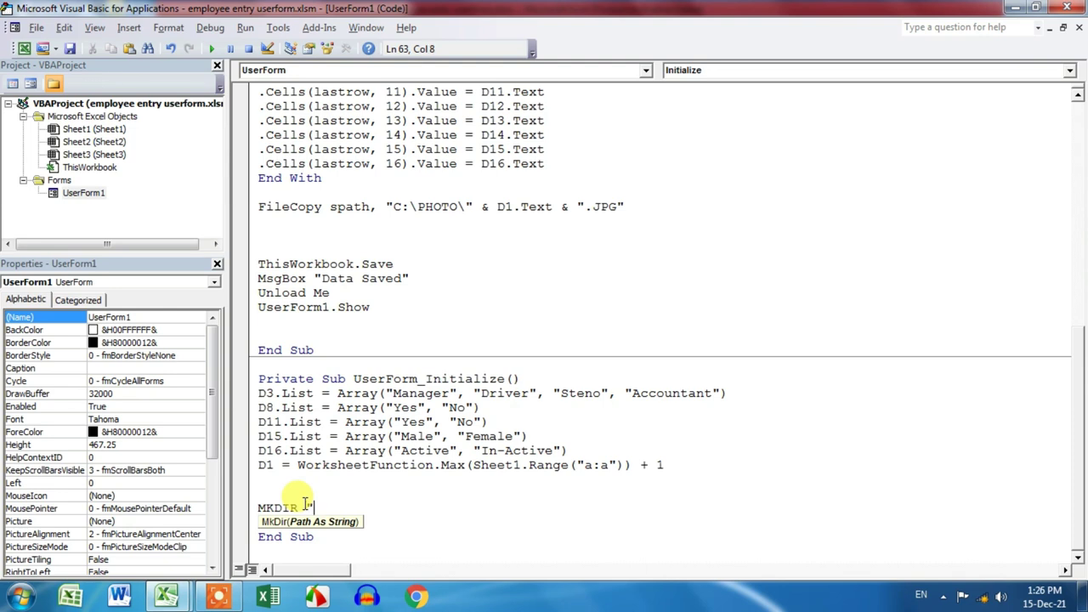
text(C:\)
text(PHOTO\")
click(303, 494)
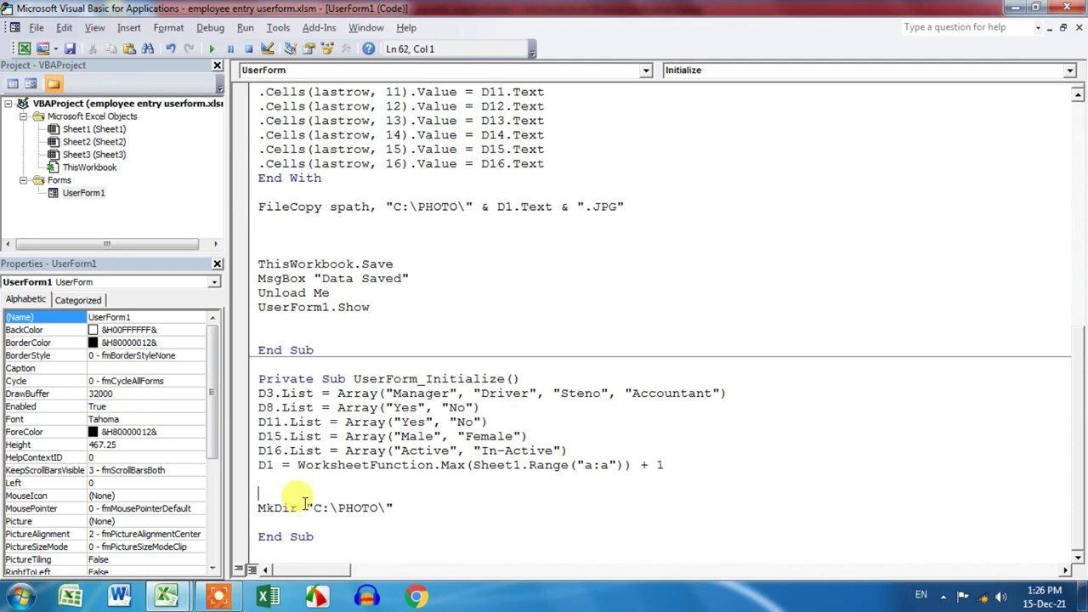
text(ON ERROR )
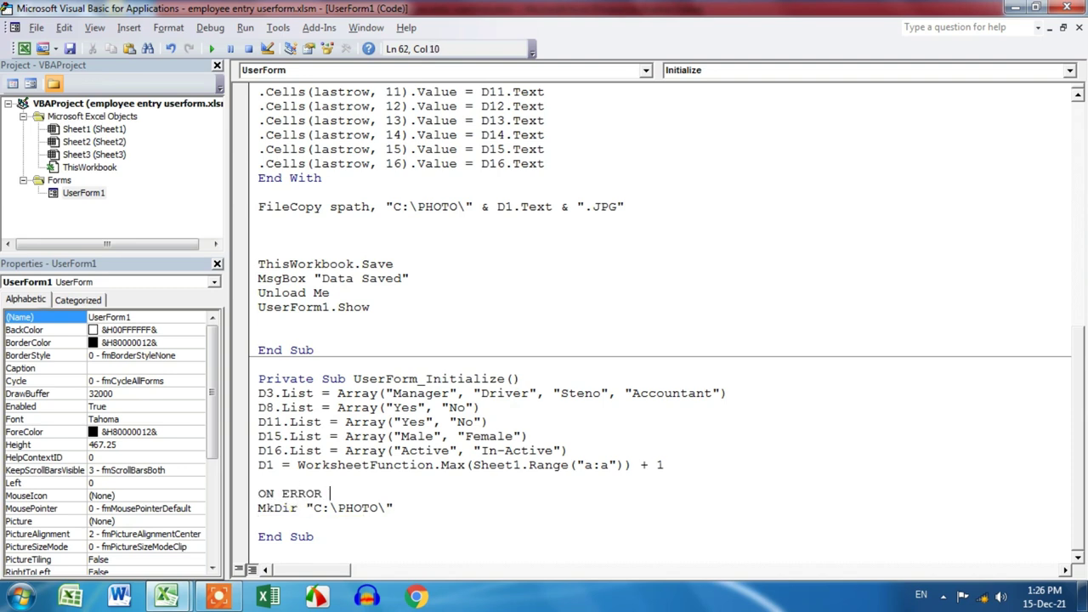
text(T)
click(258, 478)
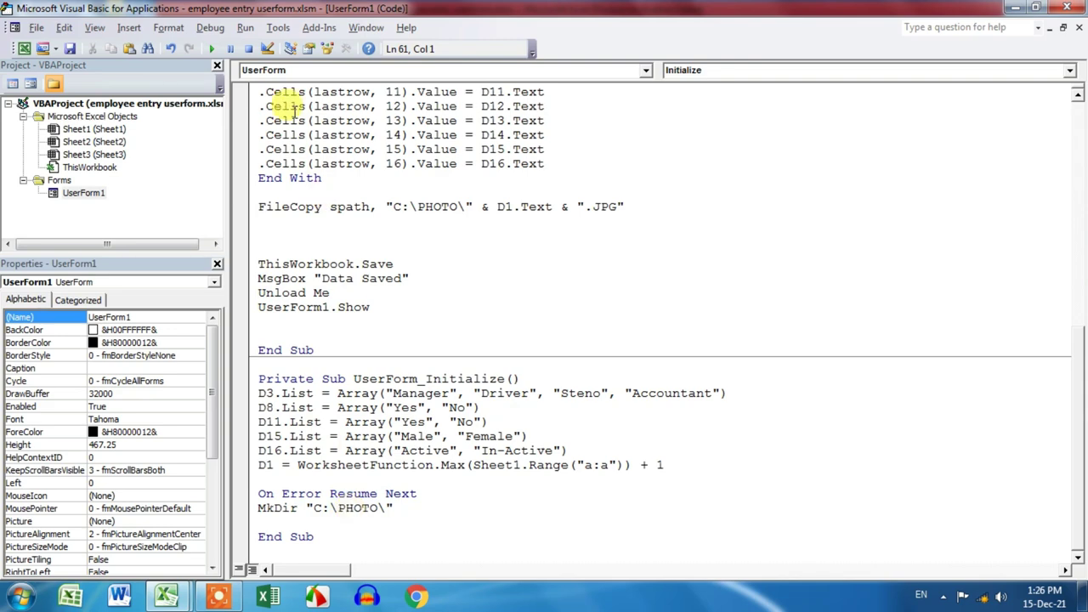
click(211, 48)
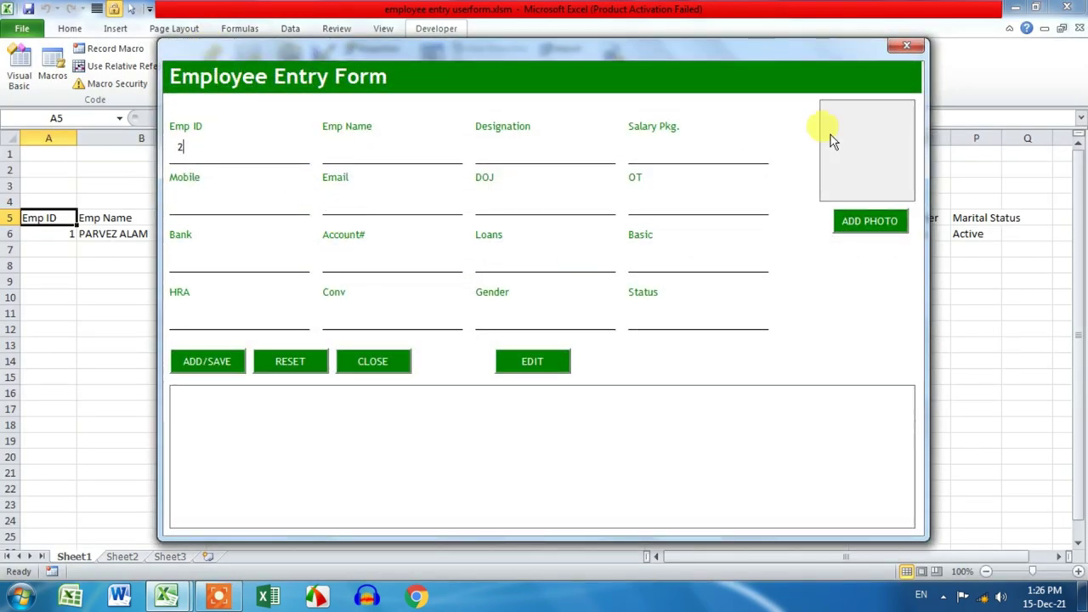
Close the form and delete the old photos 101.jpg and 102.jpg from C:\Photo
click(906, 45)
click(20, 599)
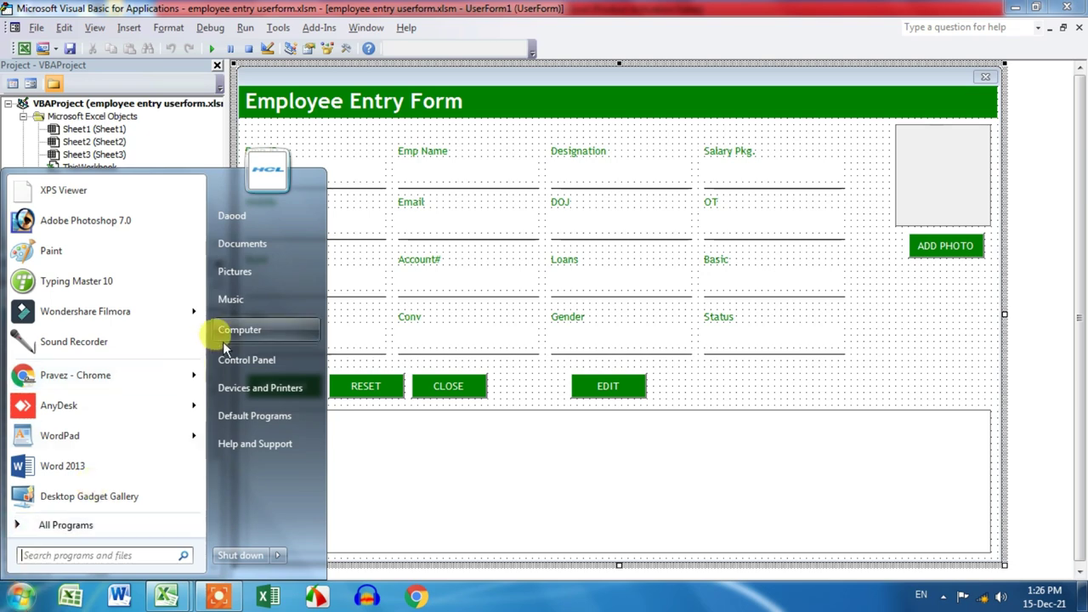
click(222, 331)
double_click(225, 186)
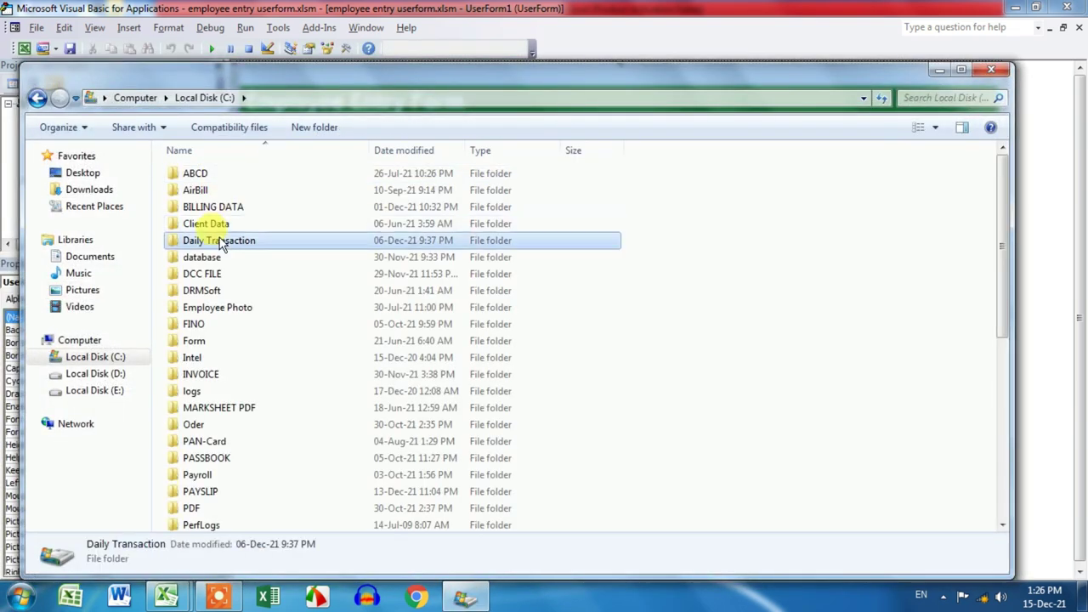
key(p)
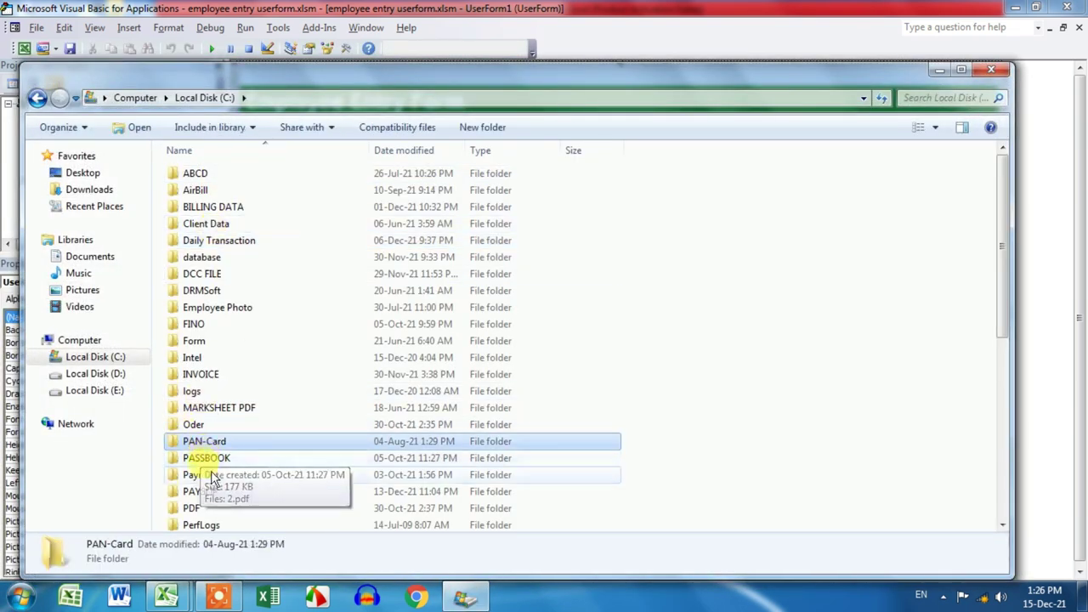
scroll(260, 511, down, 2)
scroll(259, 511, down, 5)
scroll(259, 511, down, 1)
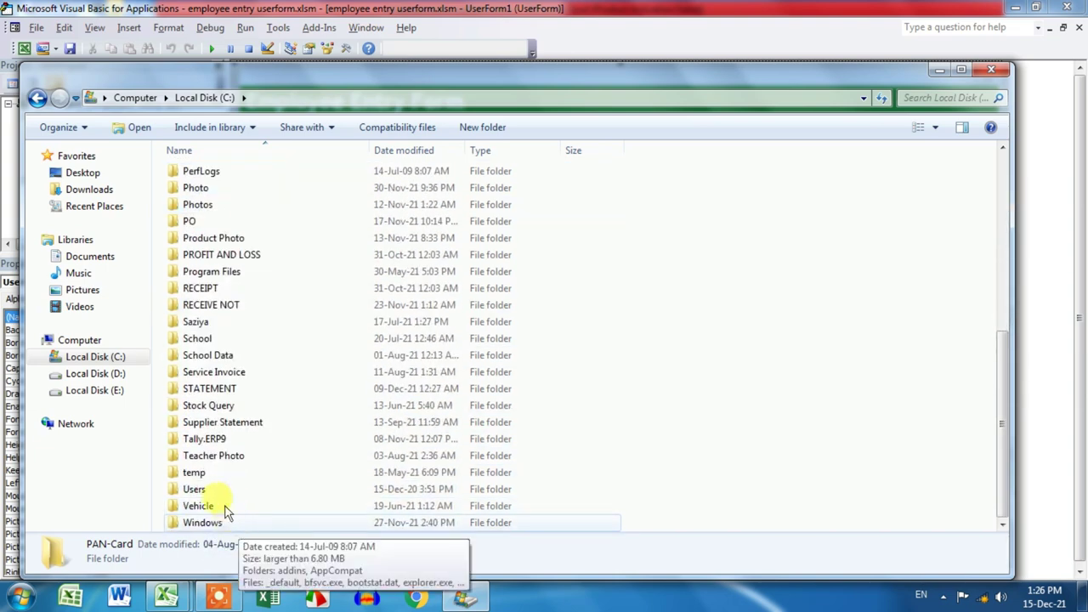
click(203, 189)
double_click(203, 194)
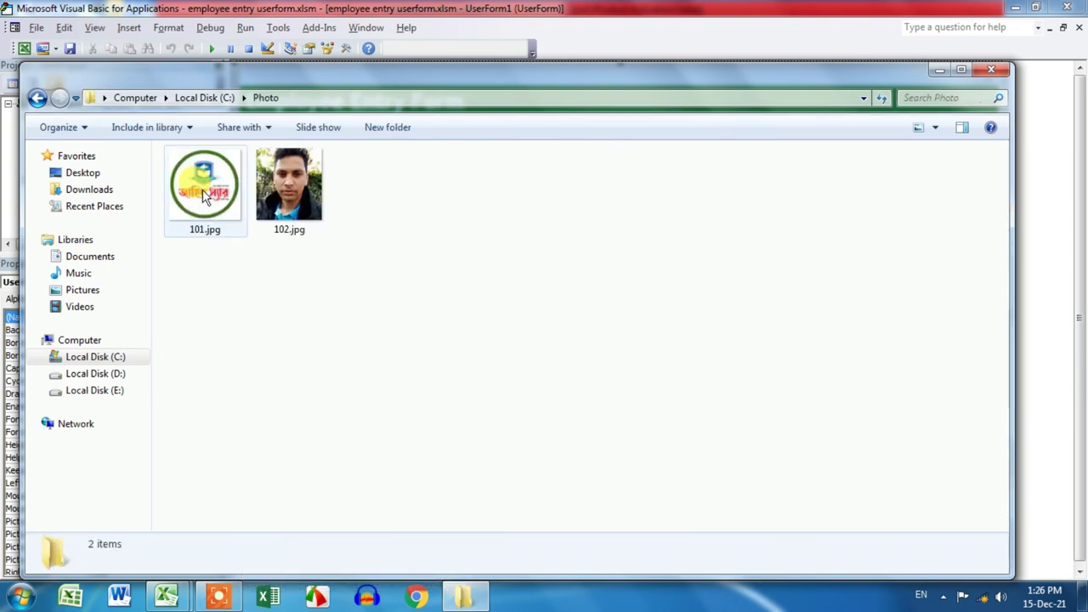
drag(201, 292, 323, 194)
key(Delete)
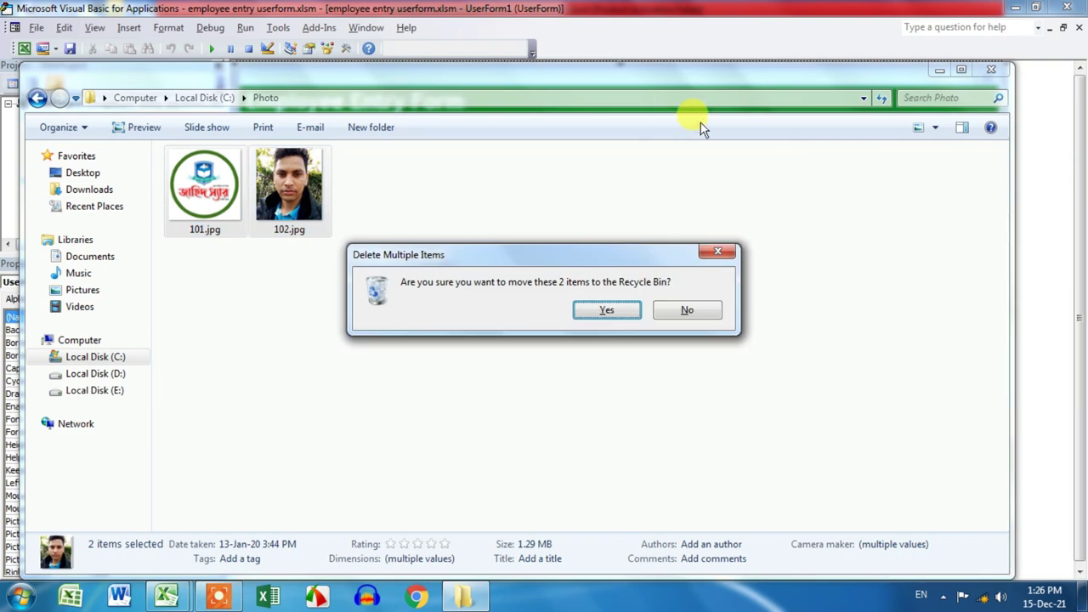
click(608, 310)
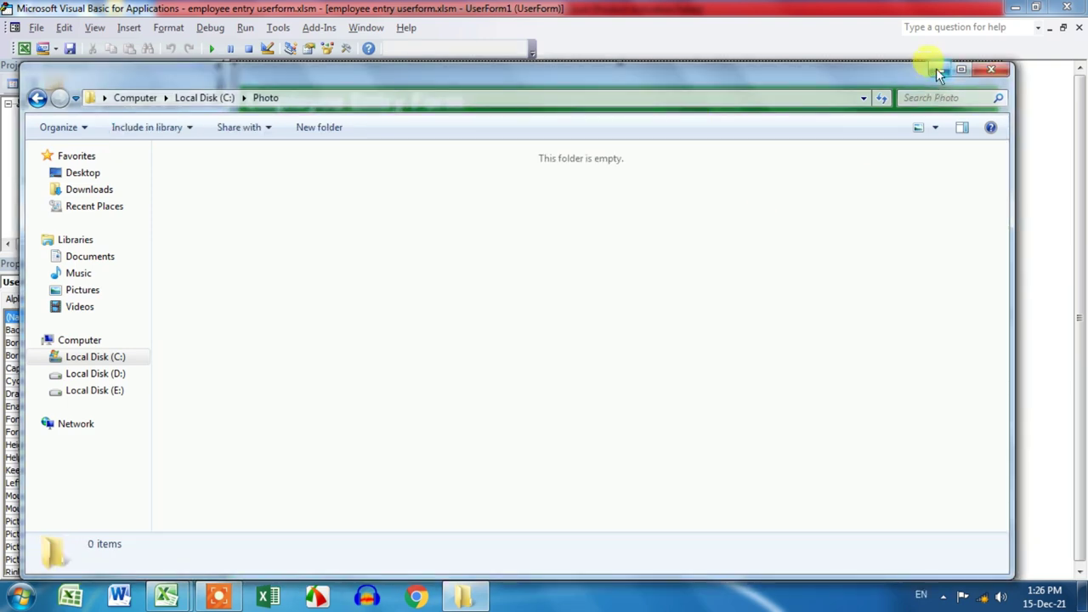
Delete the Photo folder itself from Local Disk (C:)
click(204, 96)
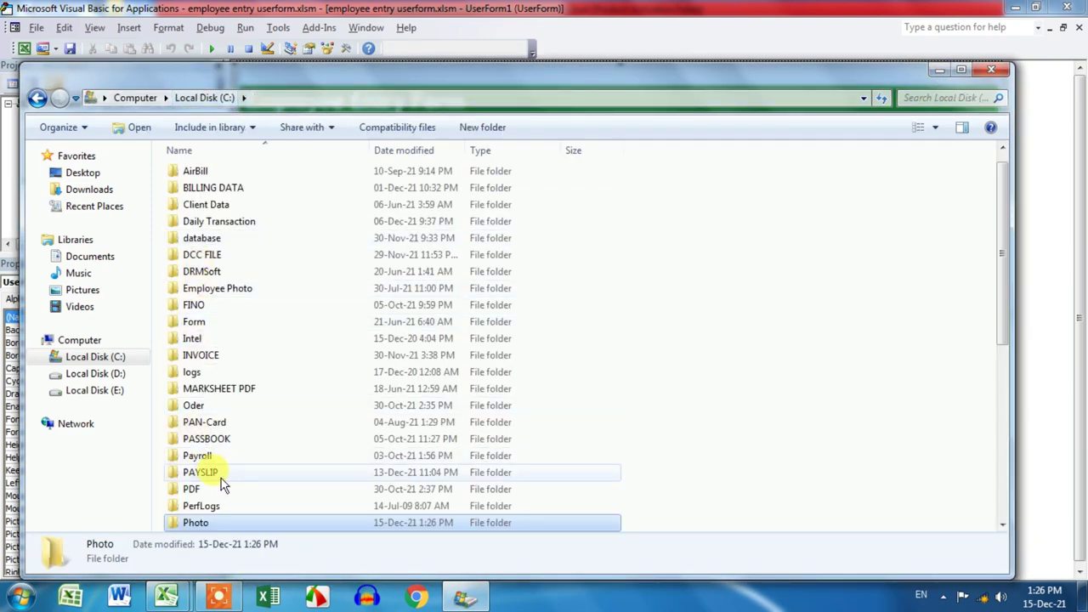
key(Delete)
key(Return)
click(991, 69)
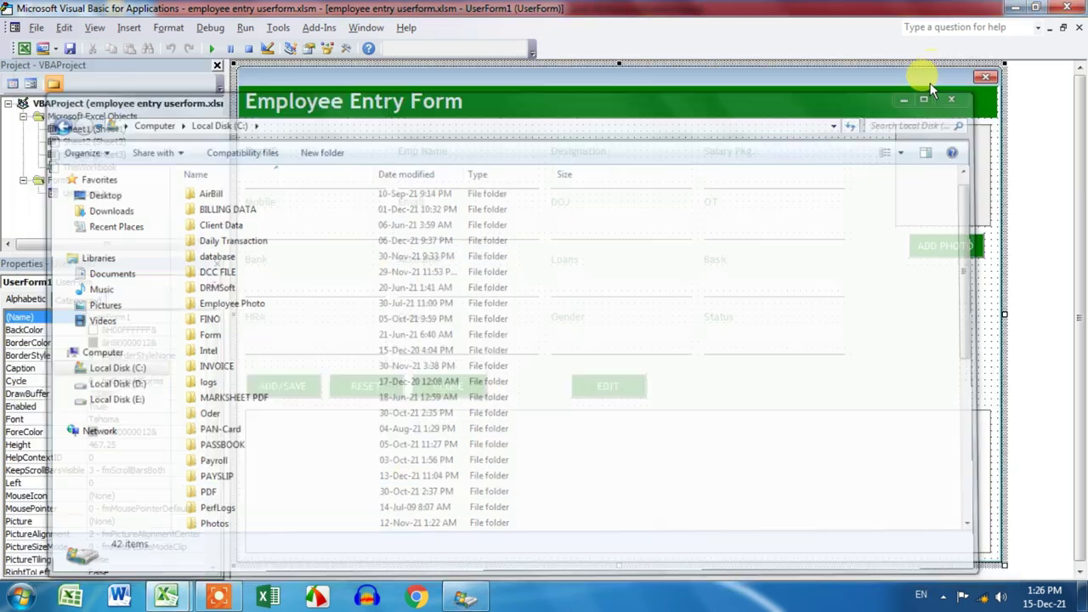
Rerun the form and confirm it recreated the PHOTO folder on drive C
click(211, 48)
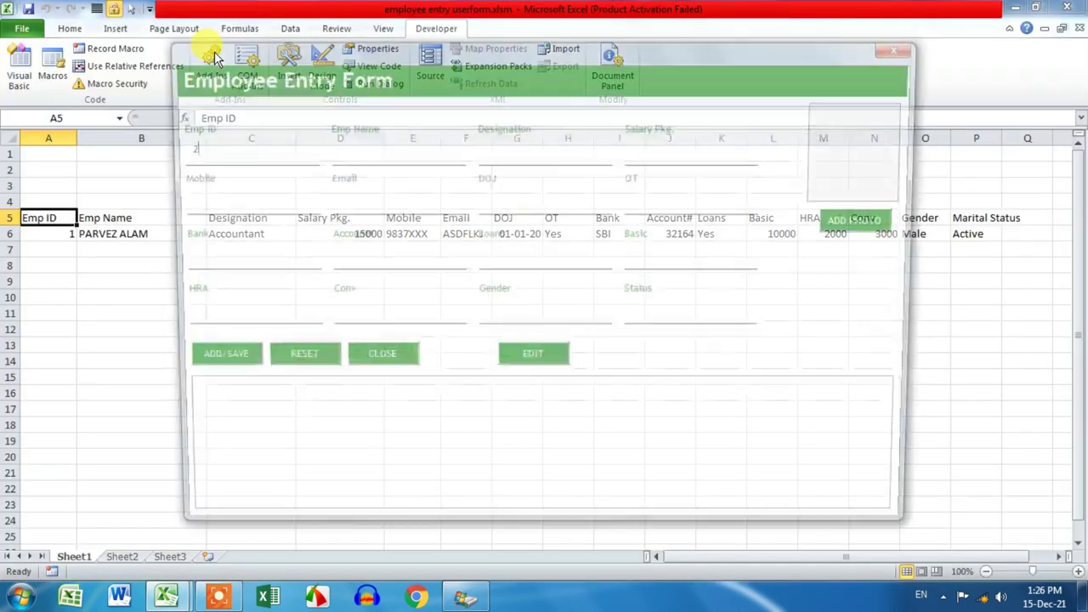
click(463, 598)
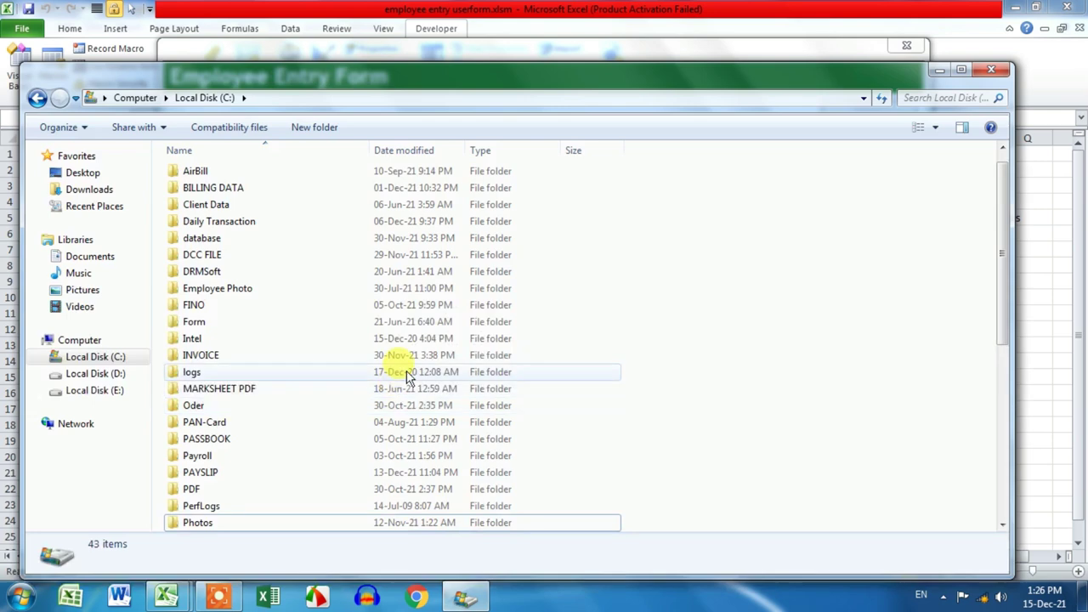
scroll(408, 379, down, 7)
click(243, 526)
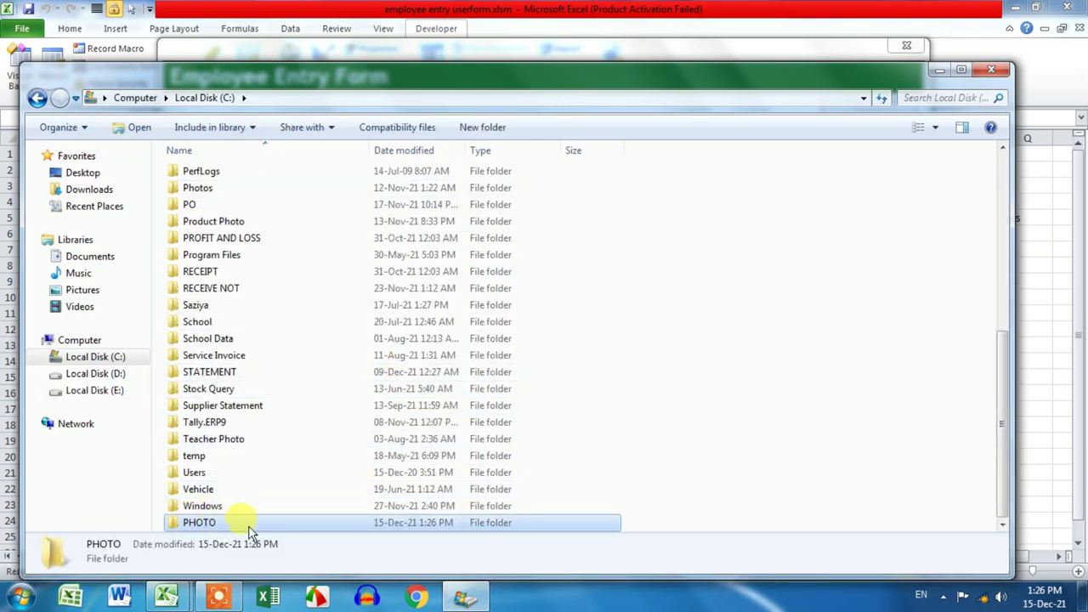
click(935, 68)
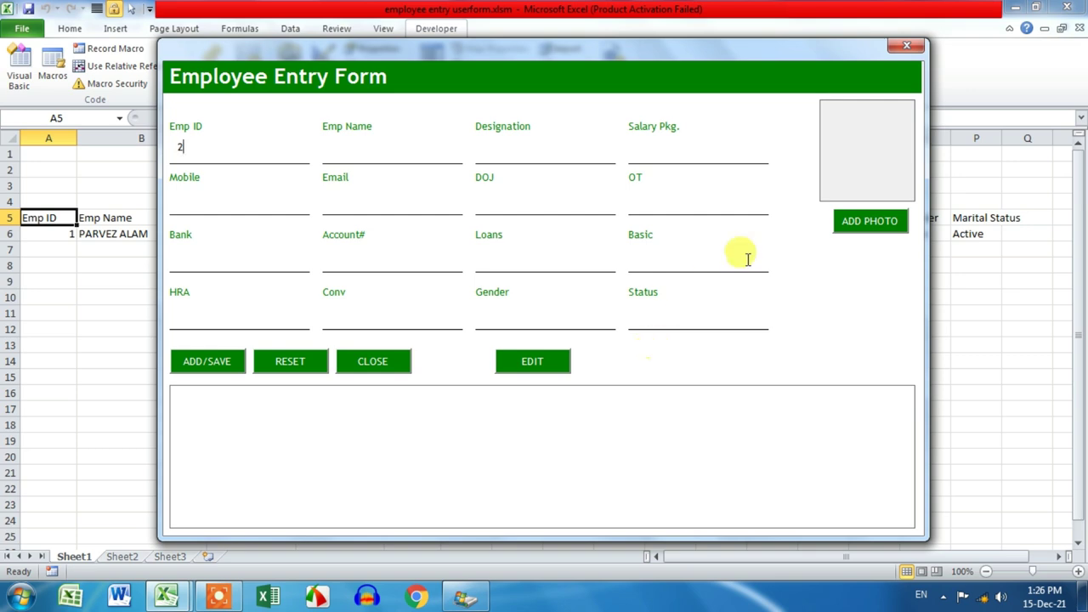
Load E2.jpg from Desktop > Other file > Employee Photo as the employee's photo
click(852, 225)
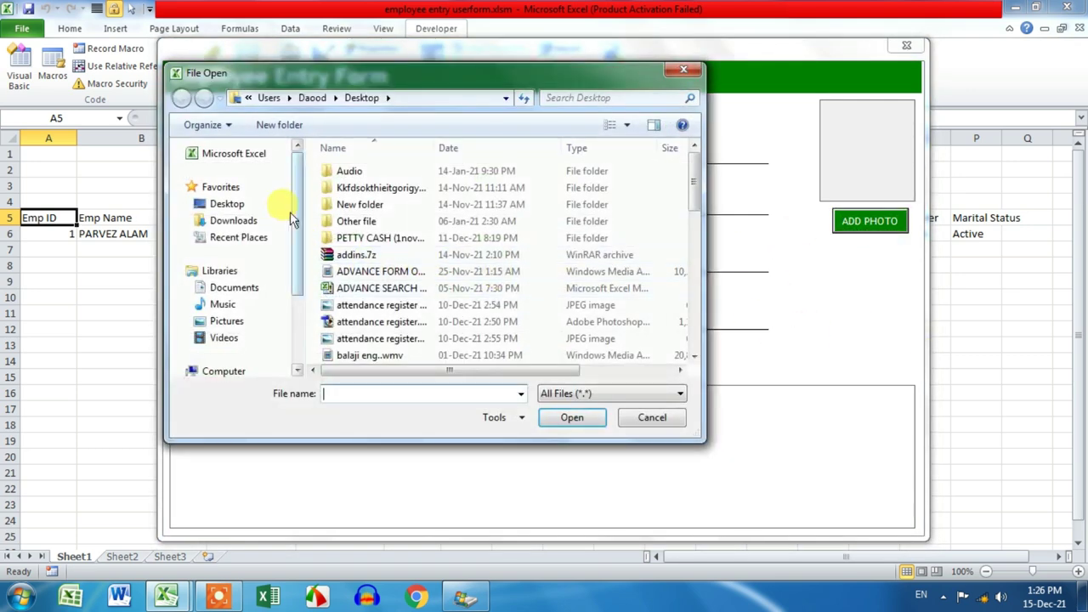
click(242, 204)
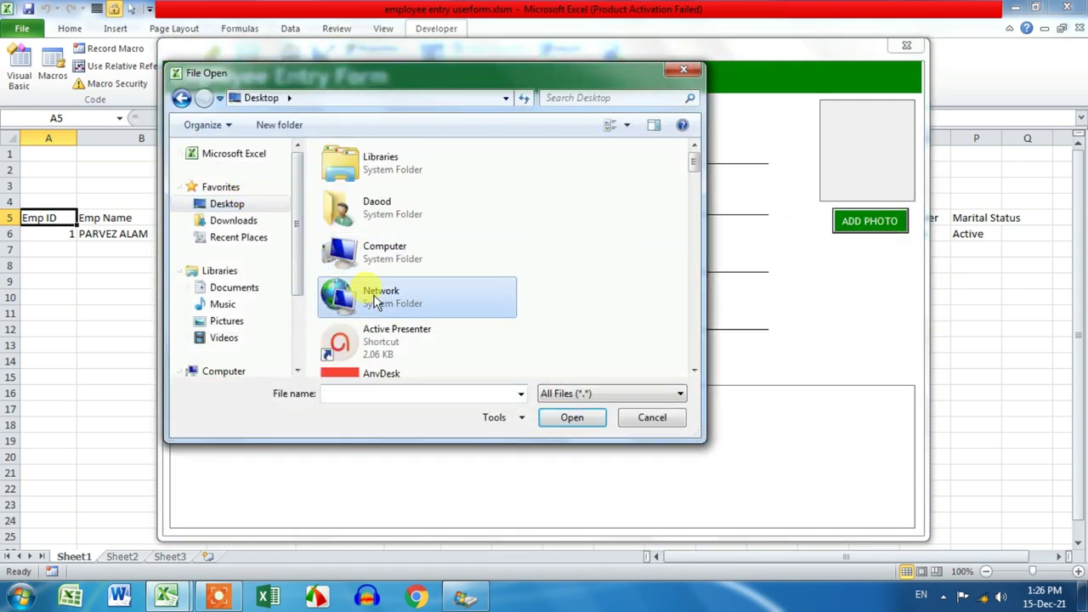
scroll(385, 255, down, 5)
double_click(384, 165)
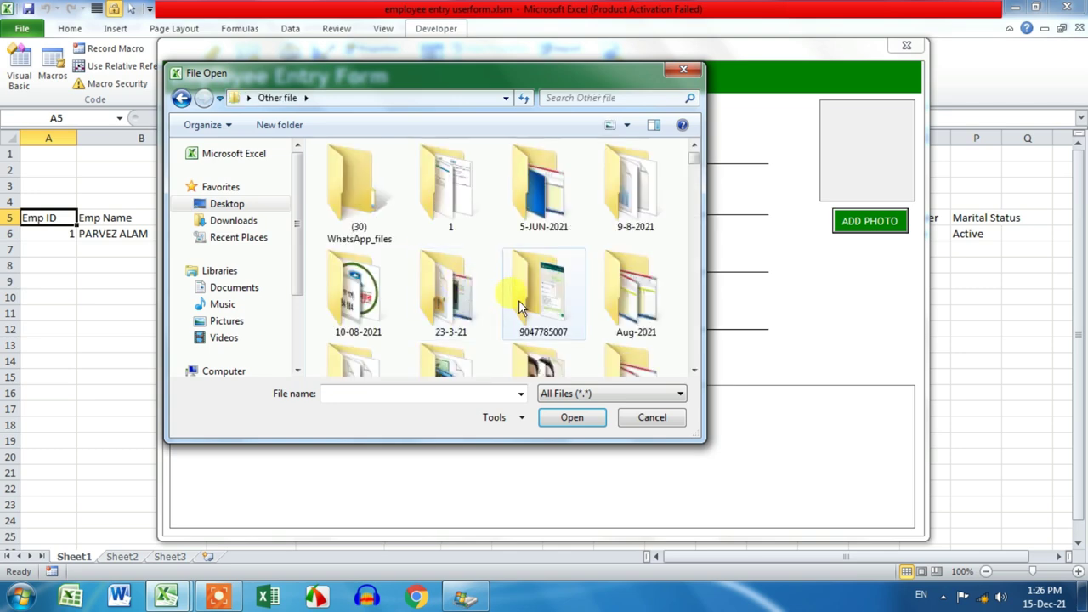
click(518, 300)
scroll(527, 306, down, 1)
double_click(542, 327)
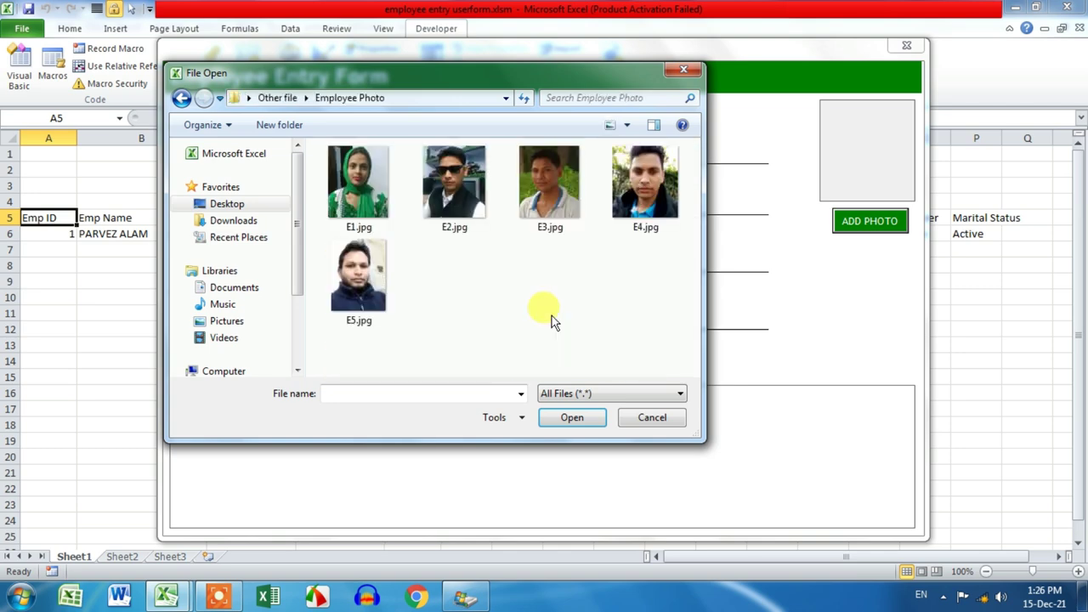
double_click(475, 210)
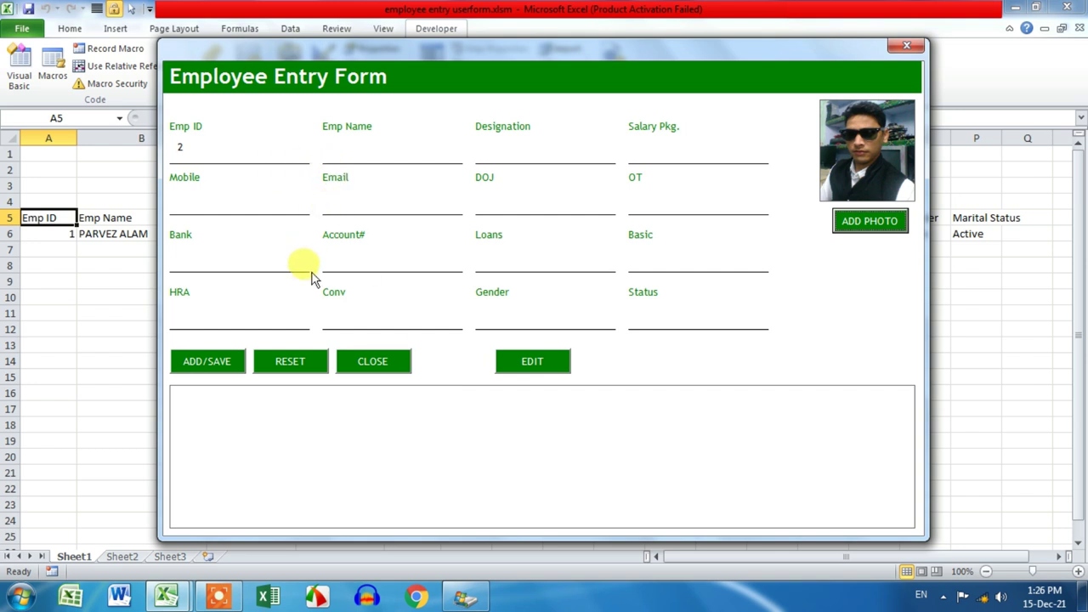
Enter the employee's name, Manager designation, salary and joining date
click(356, 149)
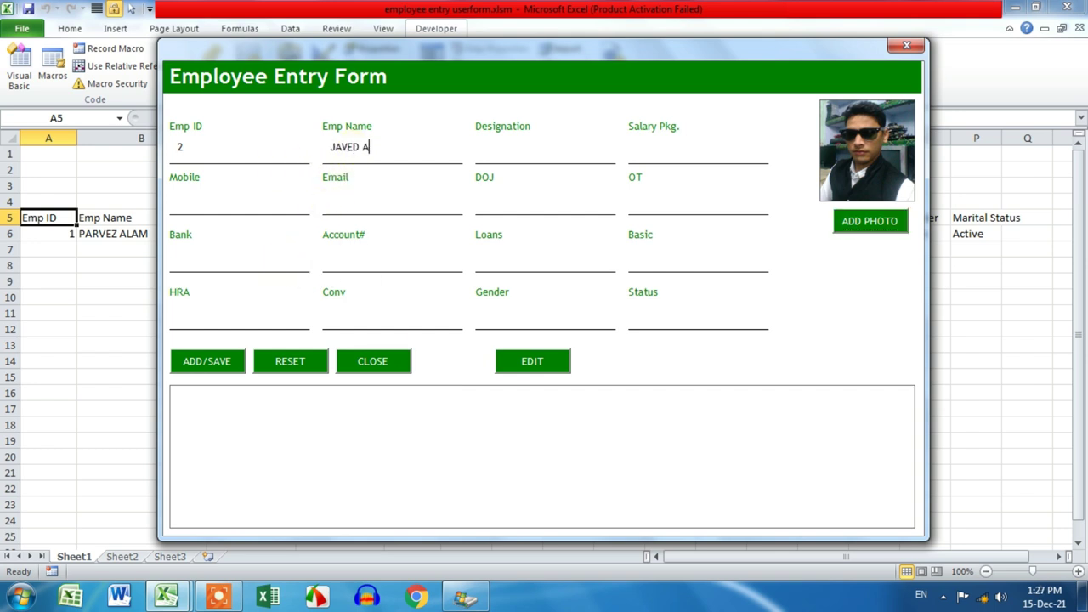
text(LAM)
key(Tab)
text(Manager)
key(Tab)
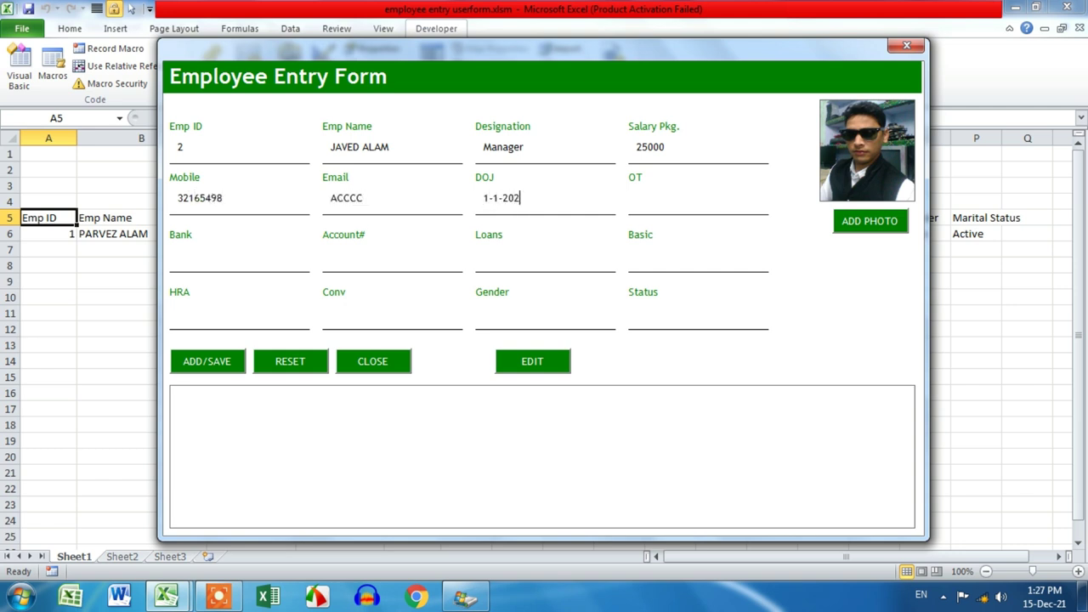
text(1)
key(Tab)
Fill in the bank, account number and Loans 'Yes', then save the record with ADD/SAVE
click(177, 255)
key(Tab)
key(Tab)
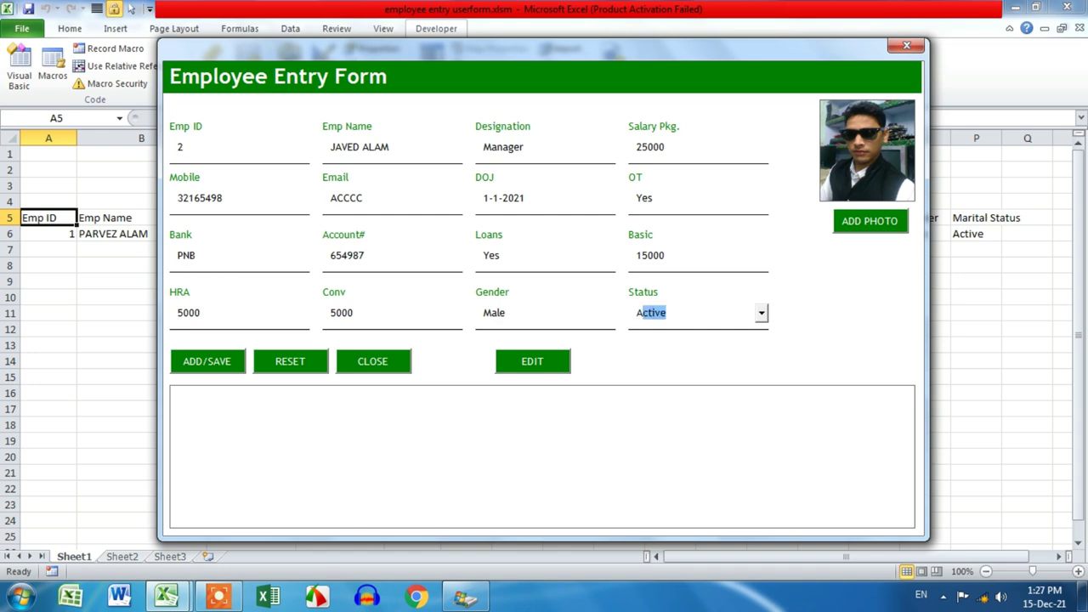
click(213, 365)
click(559, 345)
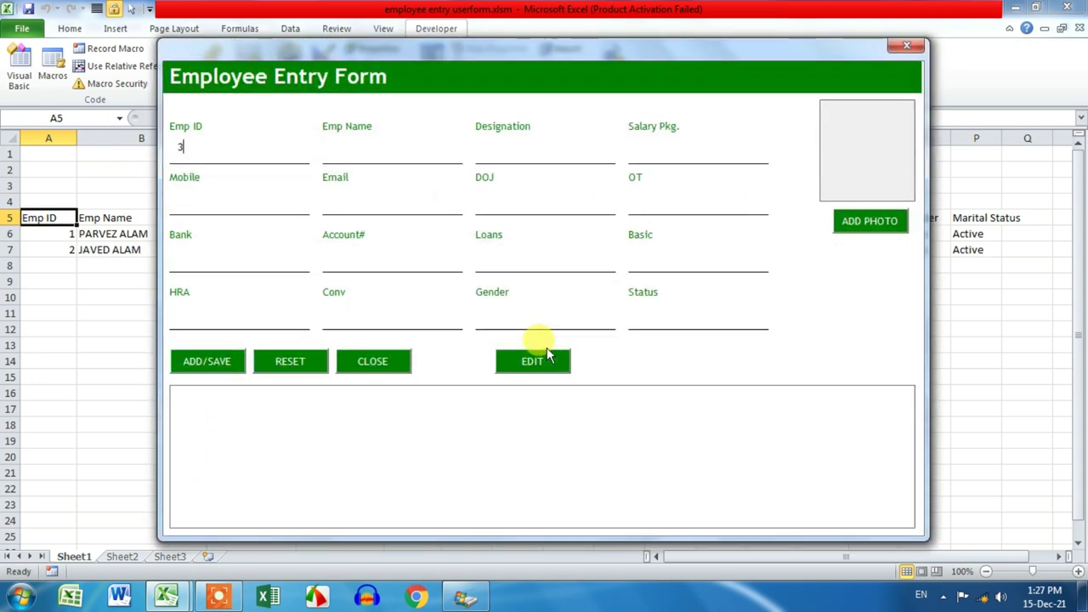
Open C:\PHOTO to confirm the saved 2.JPG, then close the folder window
click(463, 595)
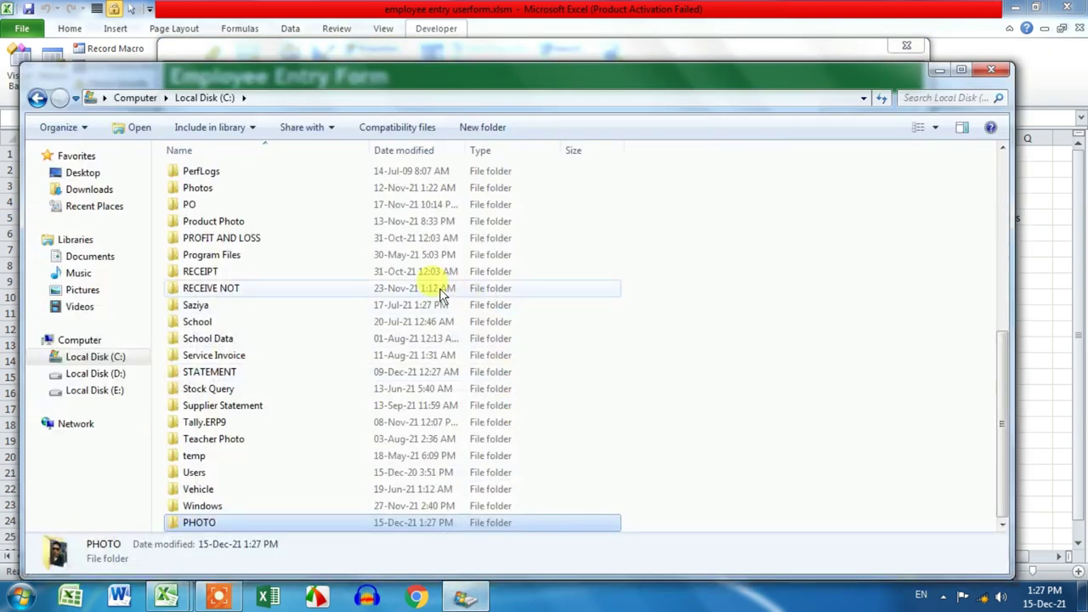
double_click(223, 523)
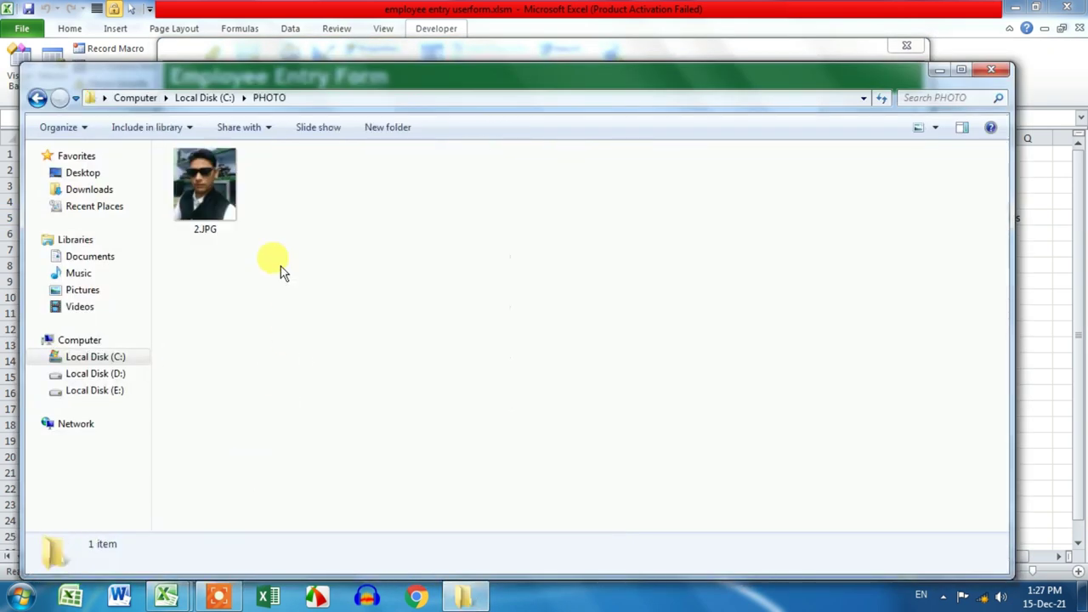
click(204, 237)
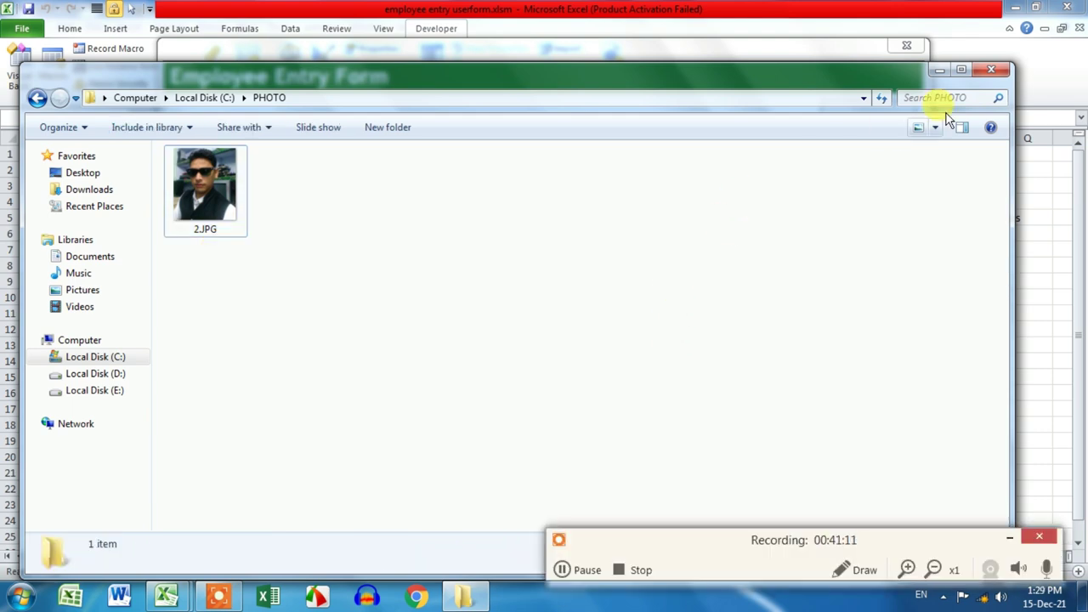
click(998, 72)
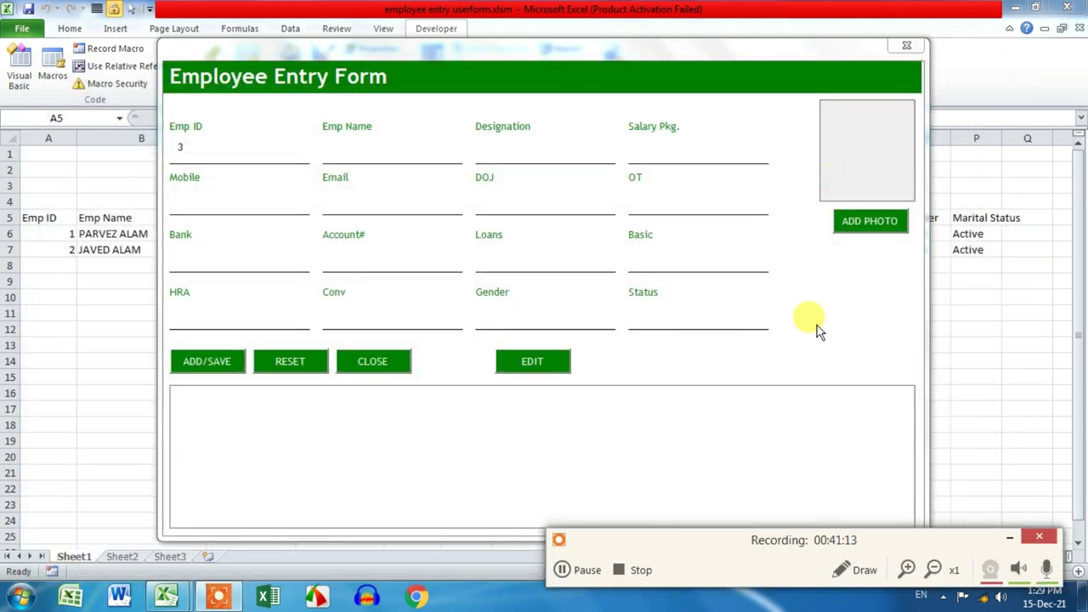
click(1009, 536)
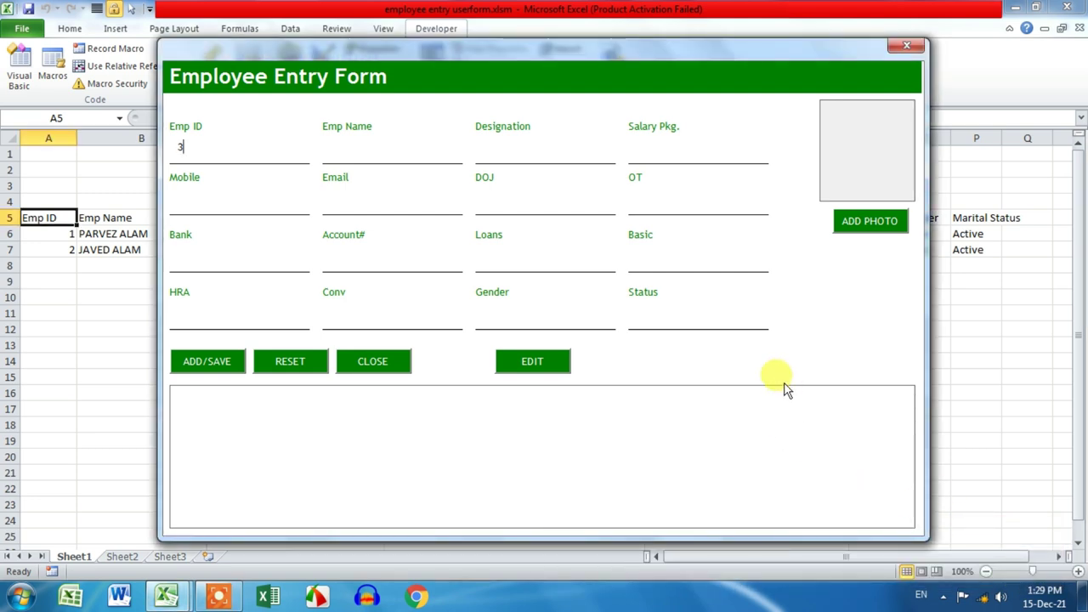
Code the RESET button with Unload Me followed by UserForm1.Show
click(914, 47)
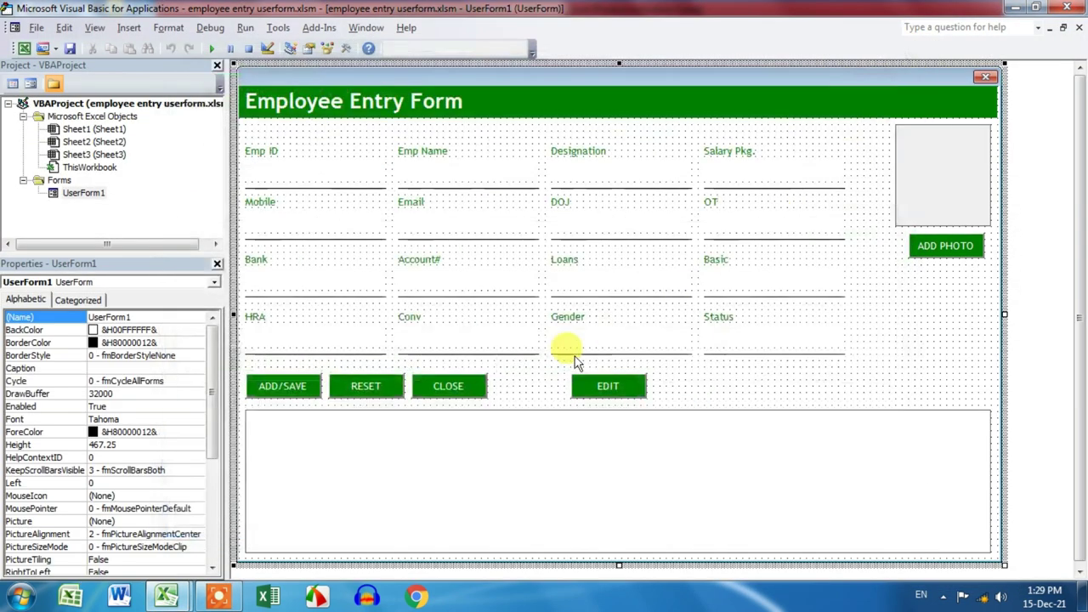
click(292, 385)
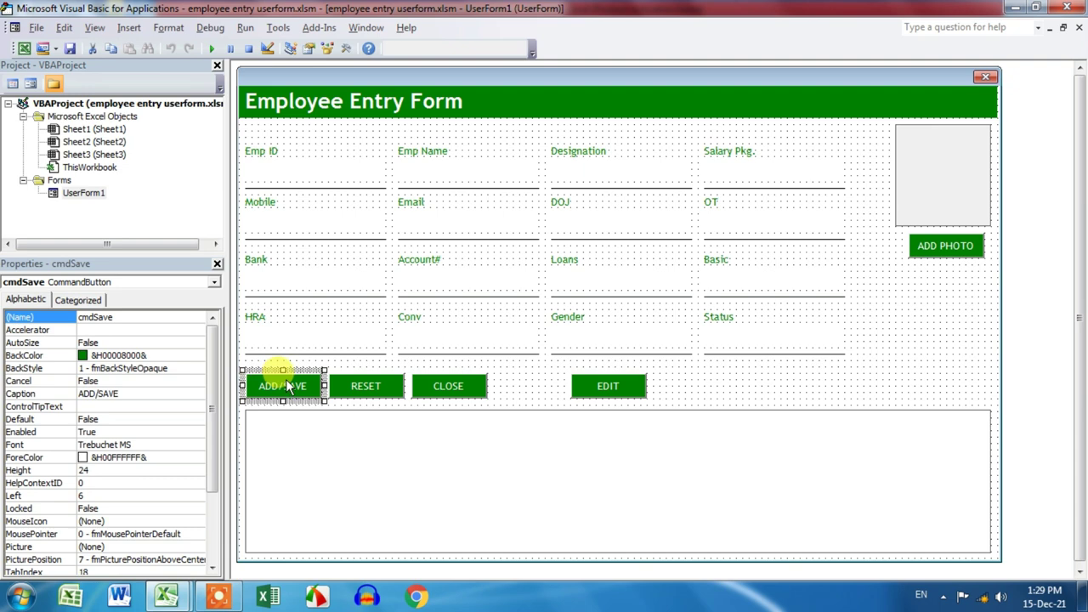
click(339, 388)
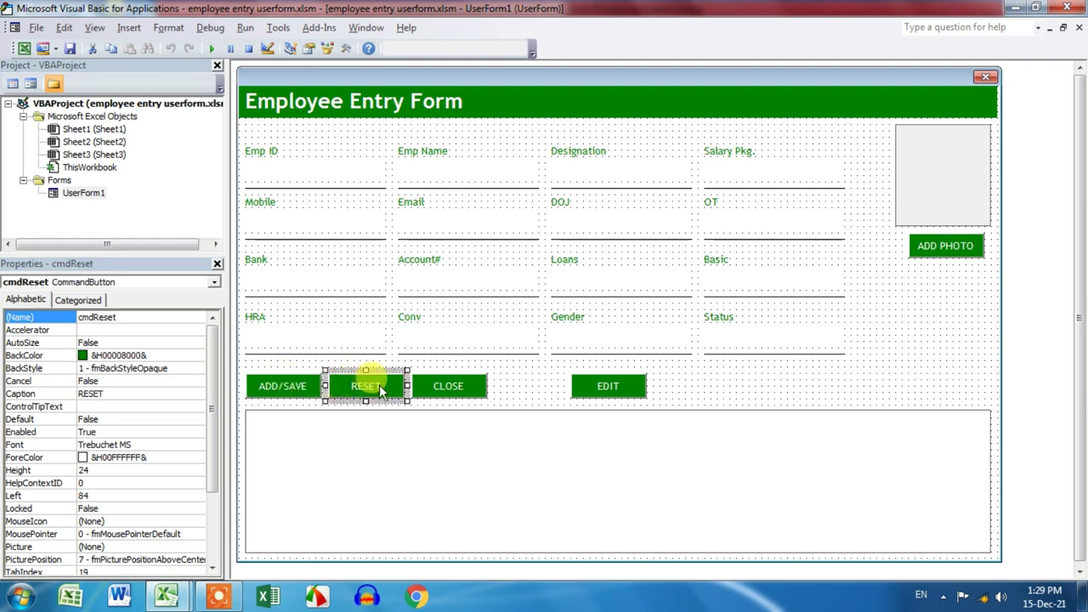
double_click(380, 389)
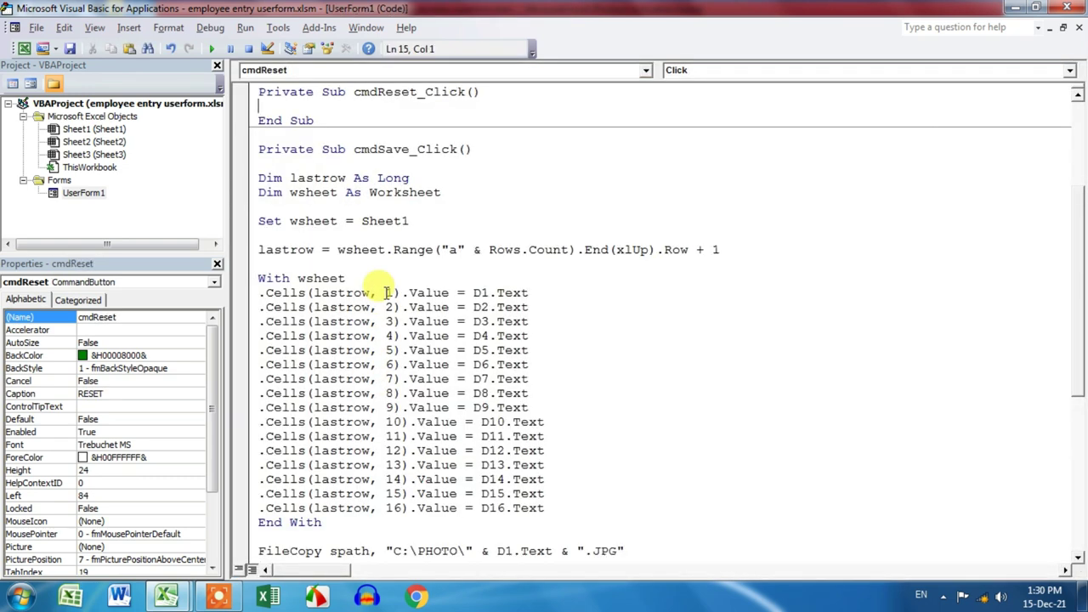
text(UNLOAD ME)
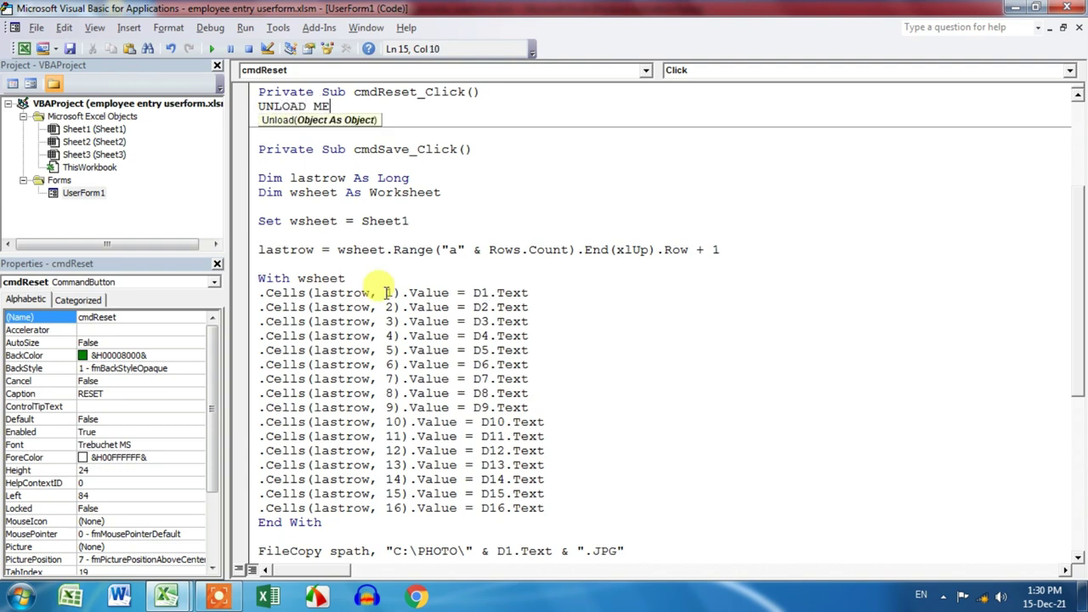
key(Return)
text(USERFORM1)
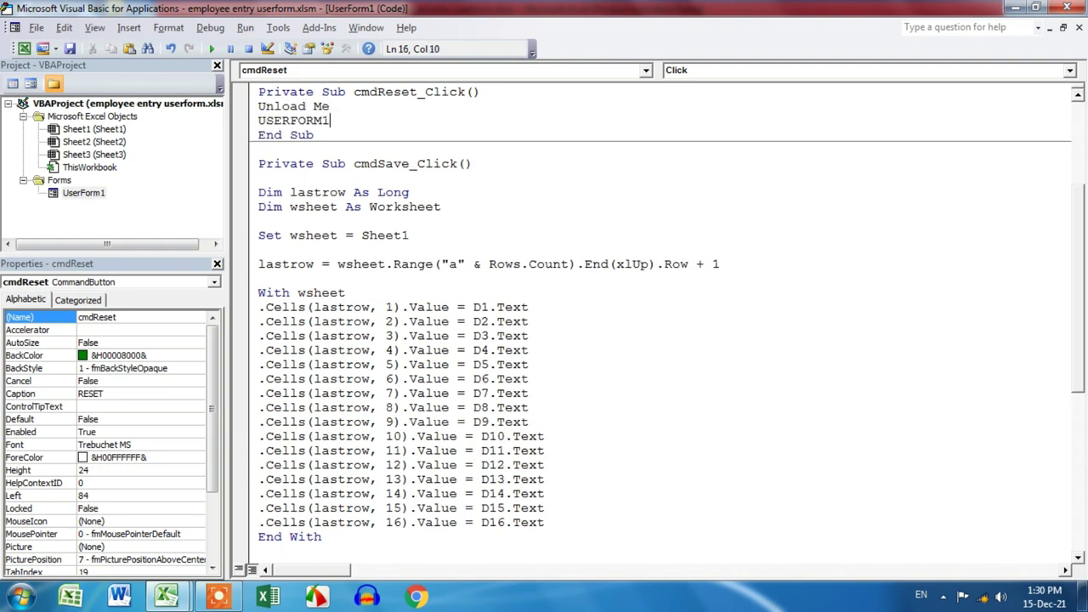
text(.SH)
key(Tab)
click(378, 249)
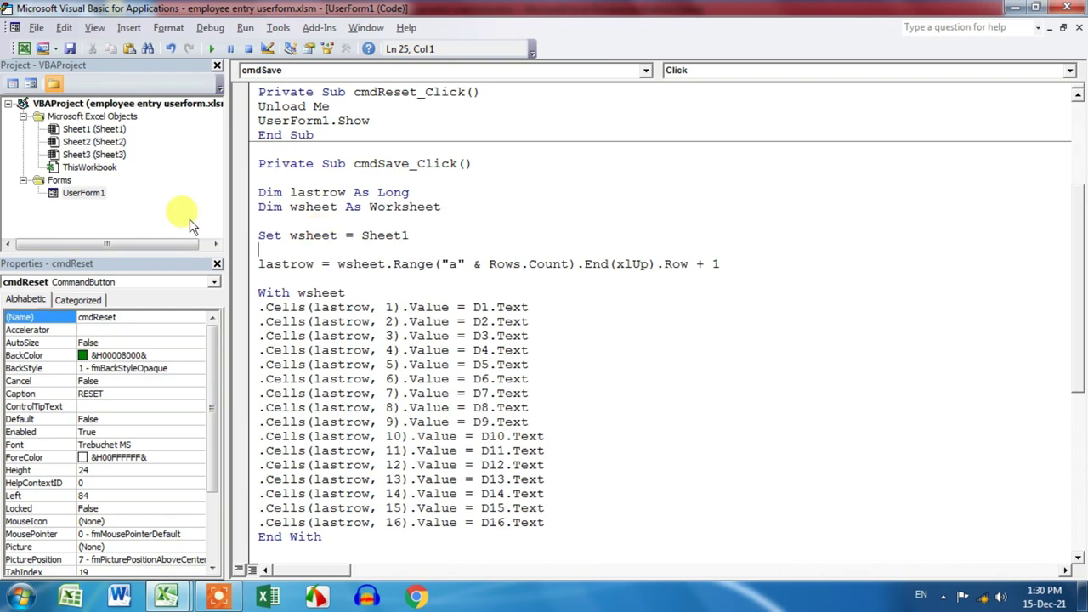
Give the CLOSE button an Unload Me line and review the reset and close code
double_click(83, 193)
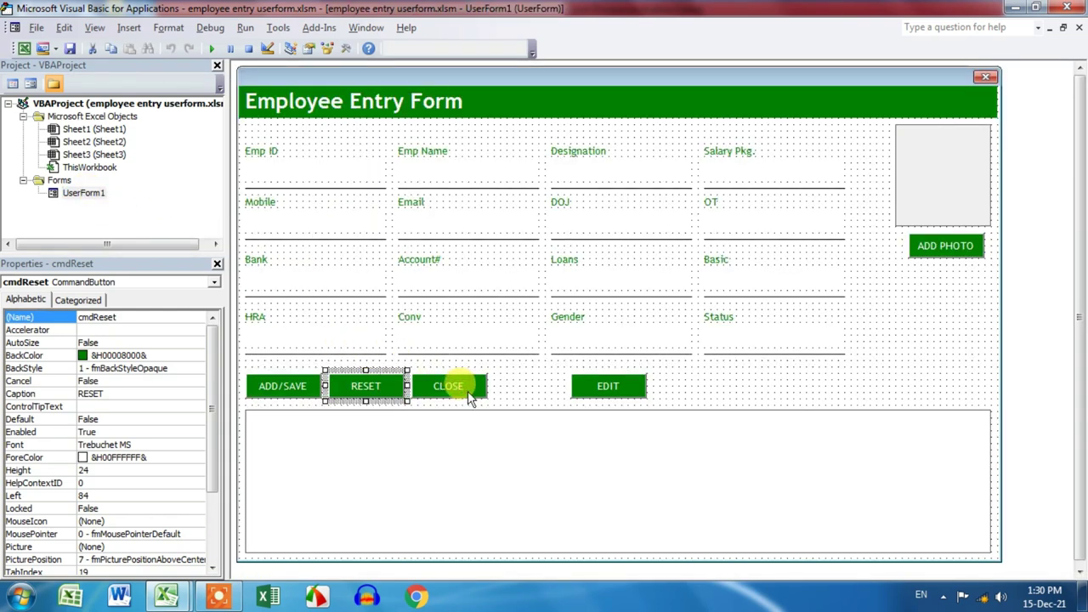
double_click(467, 391)
text(UNLOAD)
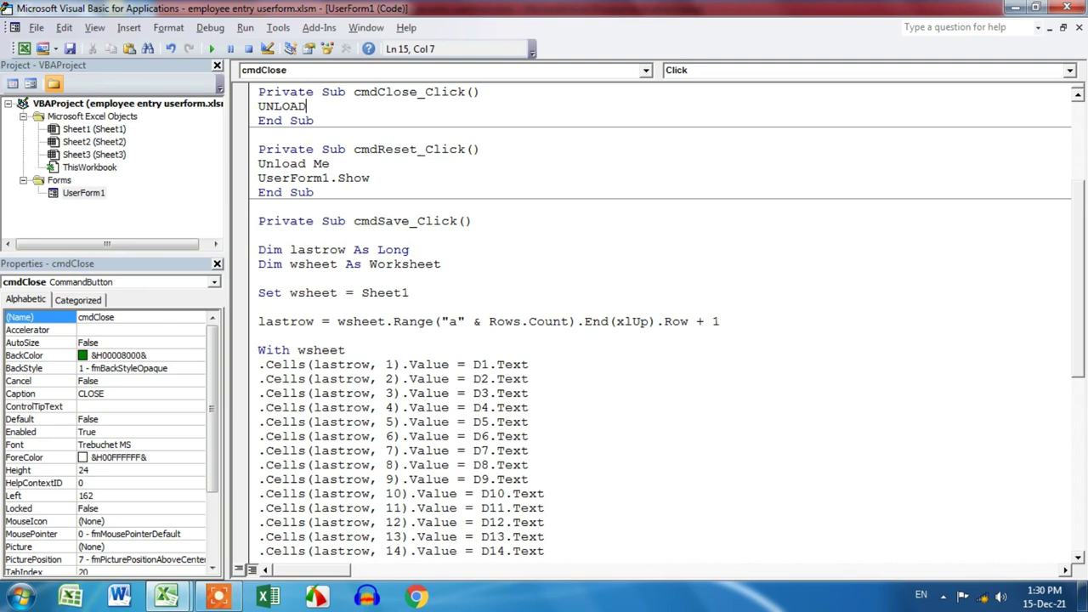
text(ME)
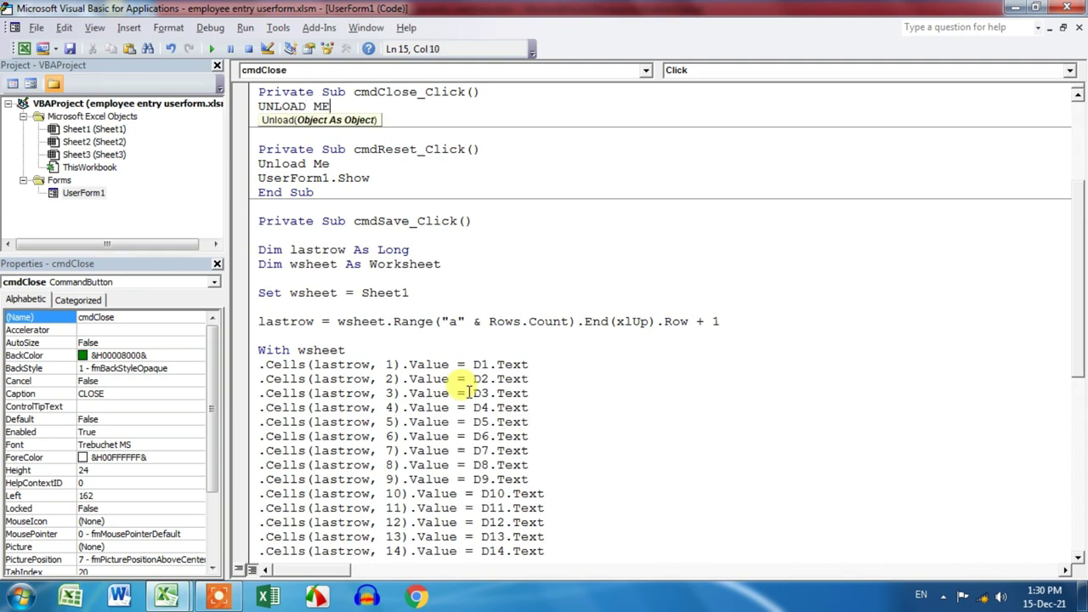
click(431, 175)
drag(357, 122, 265, 106)
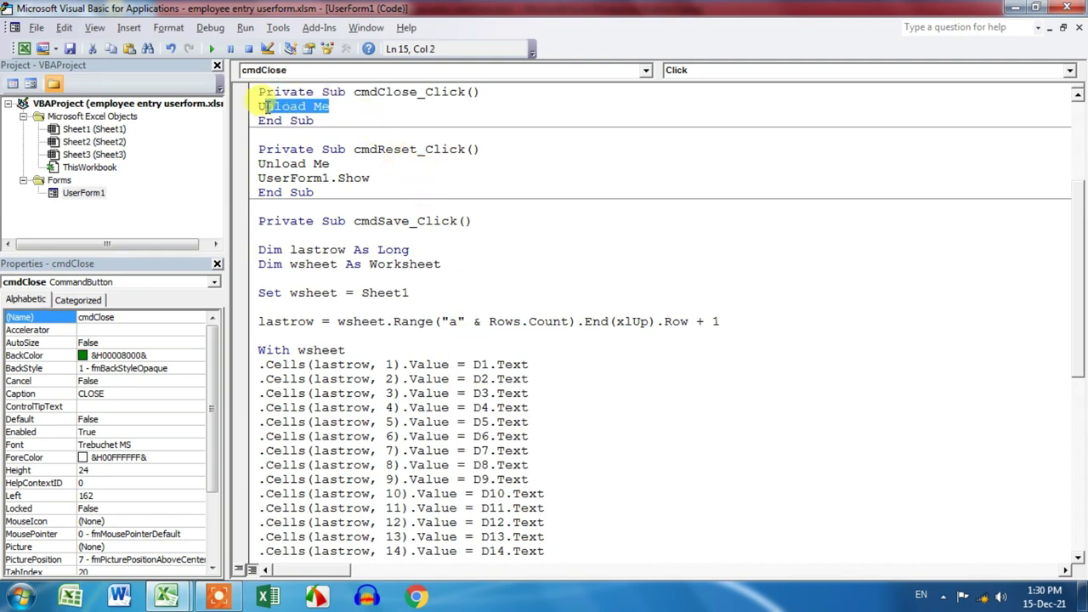
drag(330, 163, 260, 163)
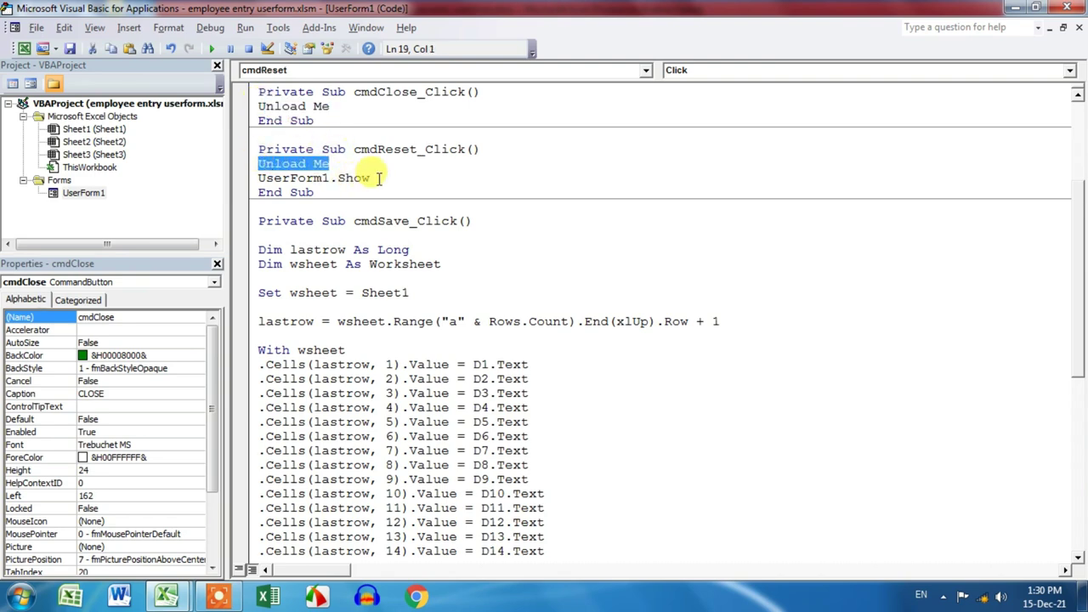
drag(369, 177, 262, 178)
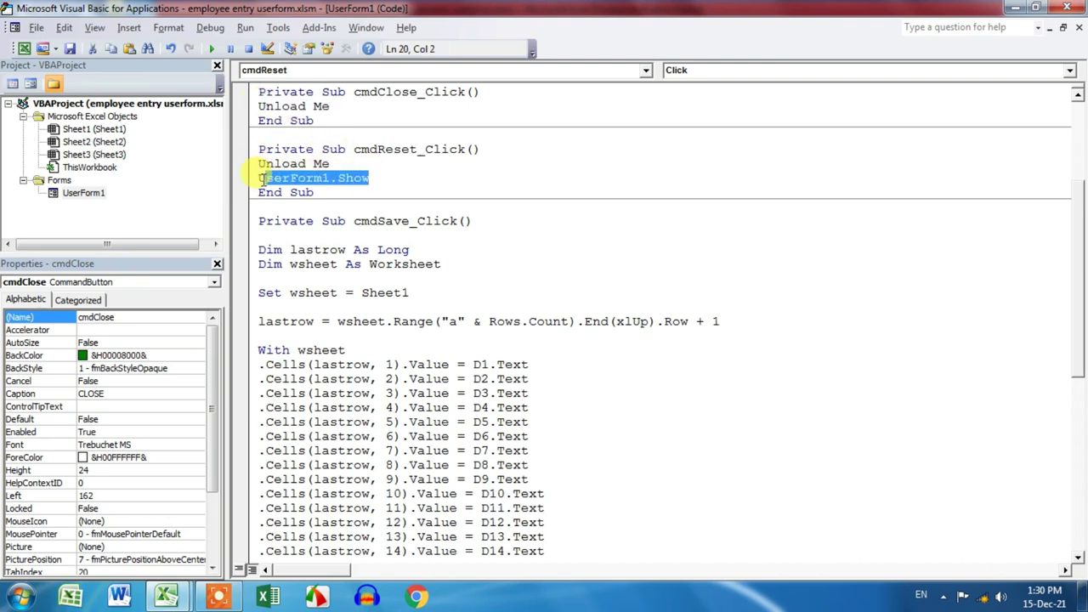
Reopen the form design and inspect the EDIT button, list box and userform
double_click(83, 192)
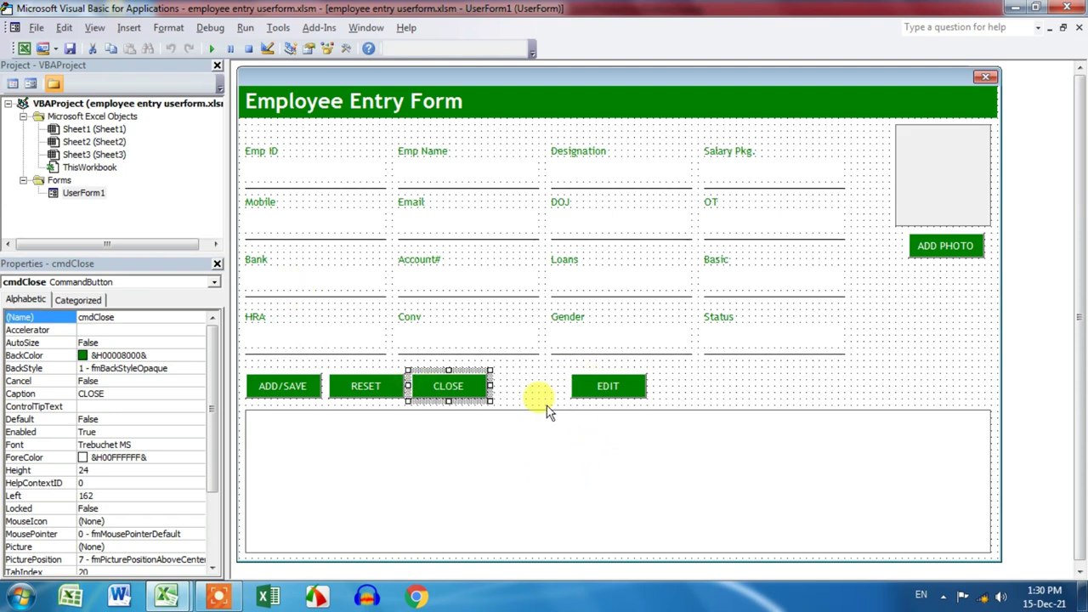
click(597, 388)
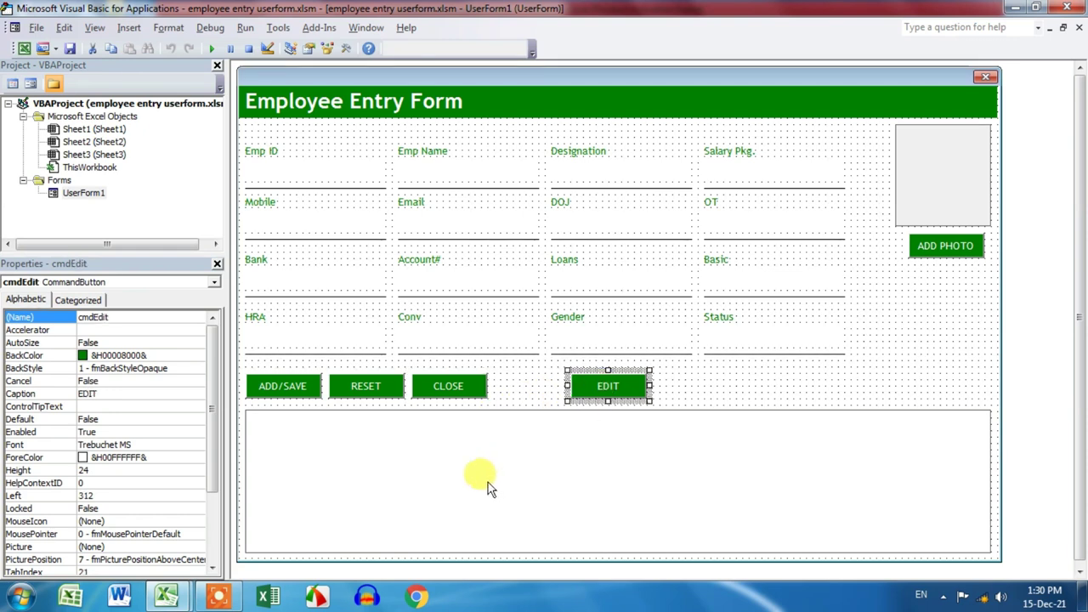
click(400, 464)
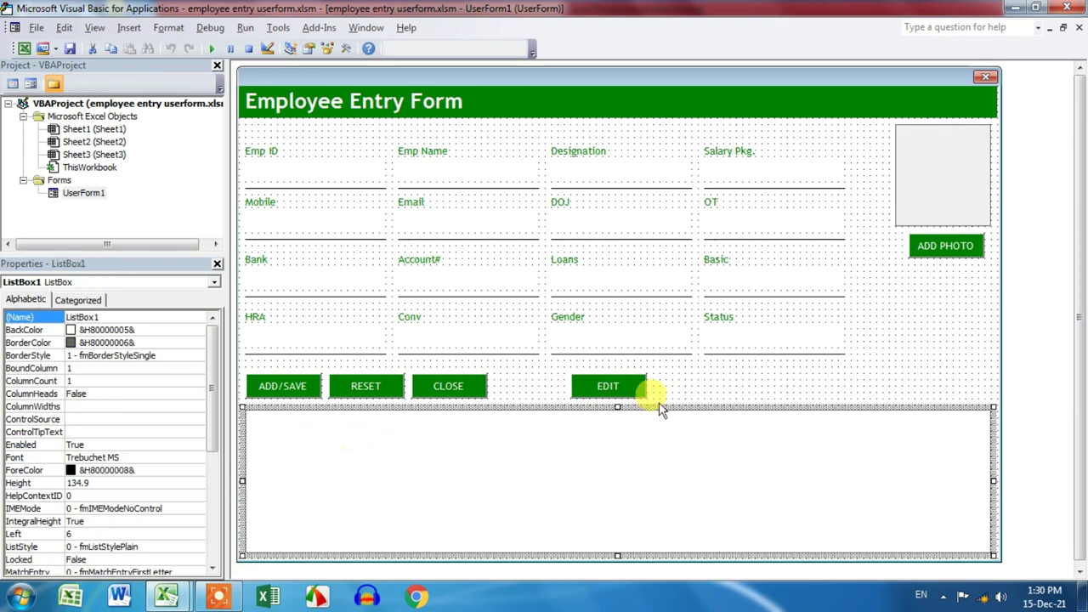
click(684, 397)
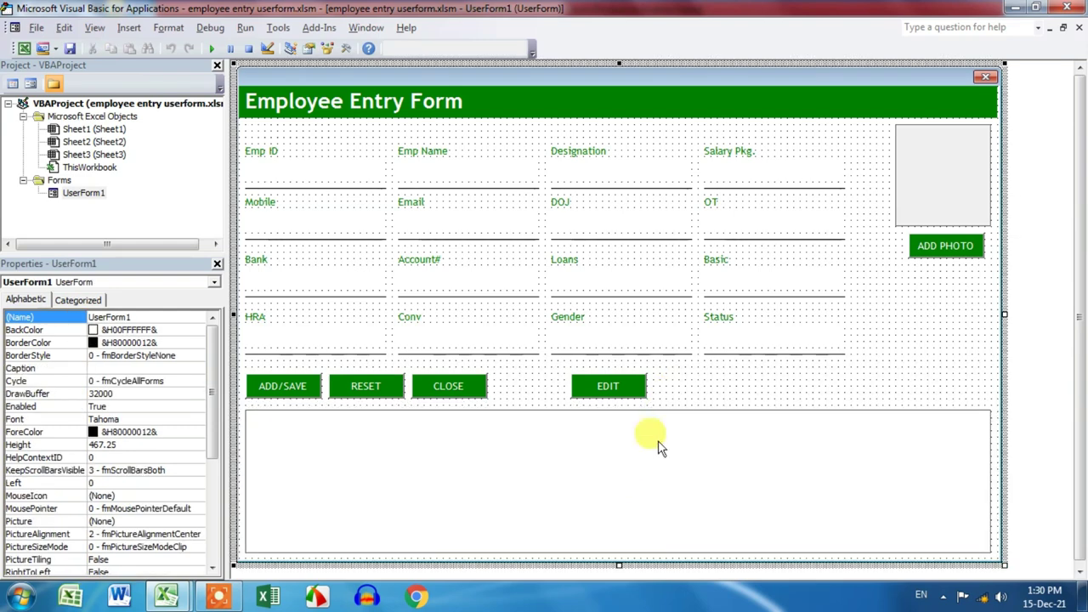
click(659, 447)
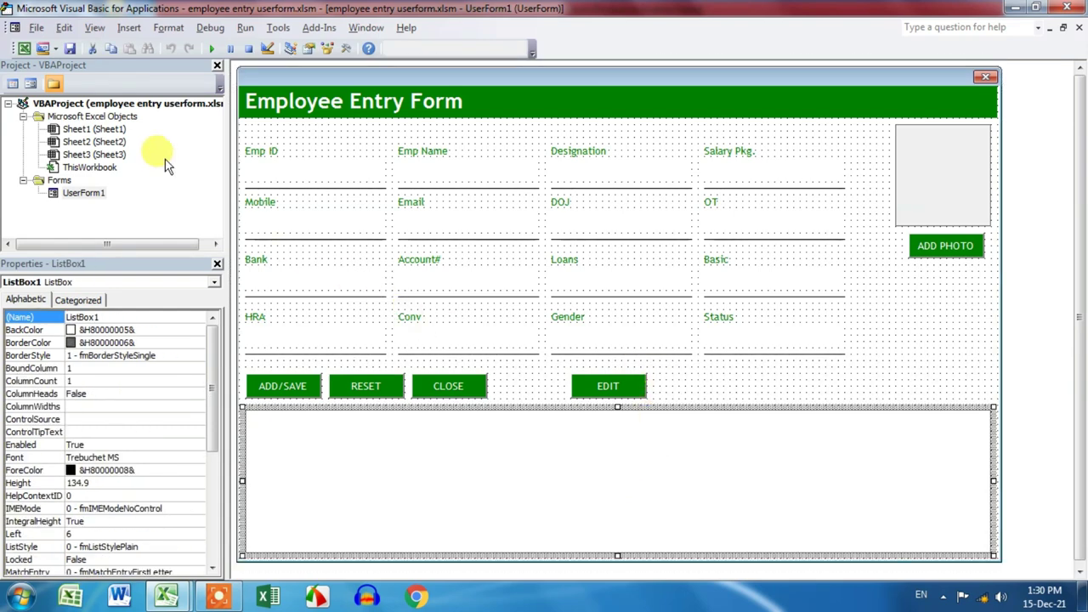
Give the row 5 headers a fill colour, bold text and all borders
click(24, 49)
click(466, 343)
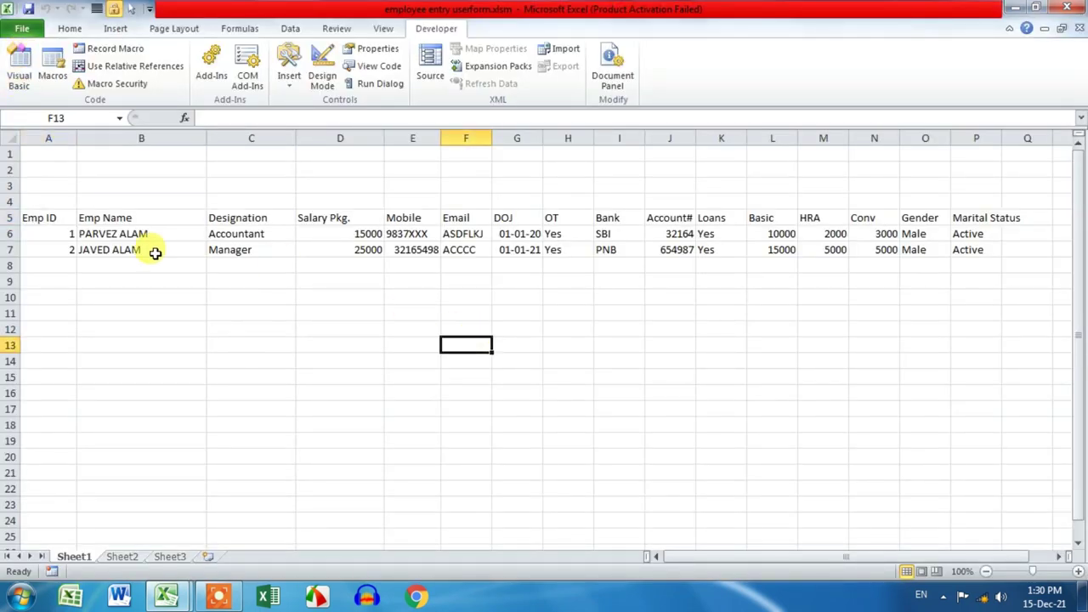
mouse_move(64, 218)
mouse_down()
mouse_move(812, 231)
mouse_move(991, 219)
mouse_up()
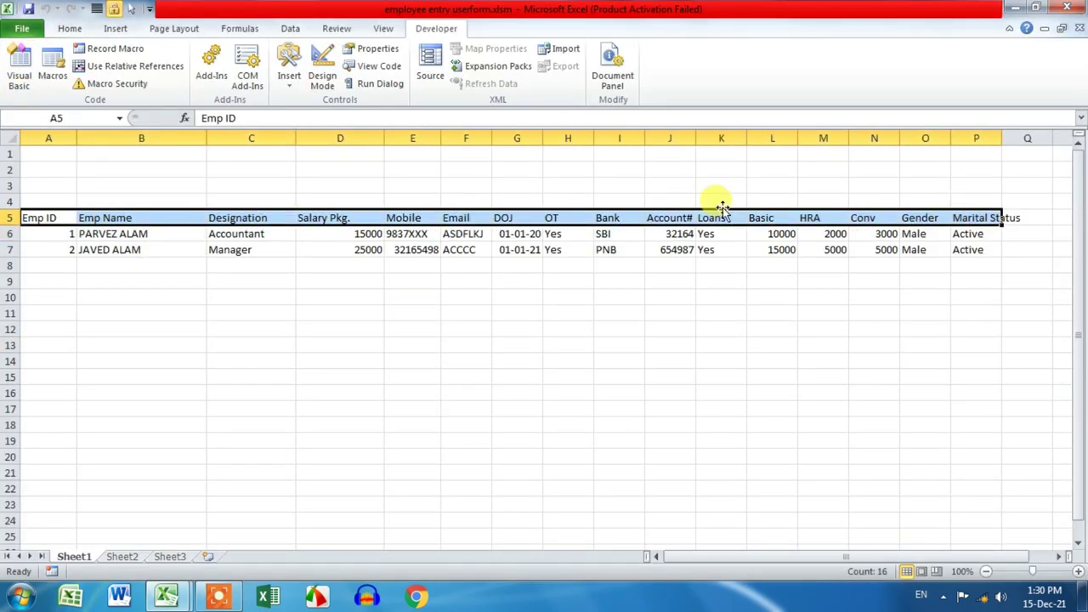
click(82, 32)
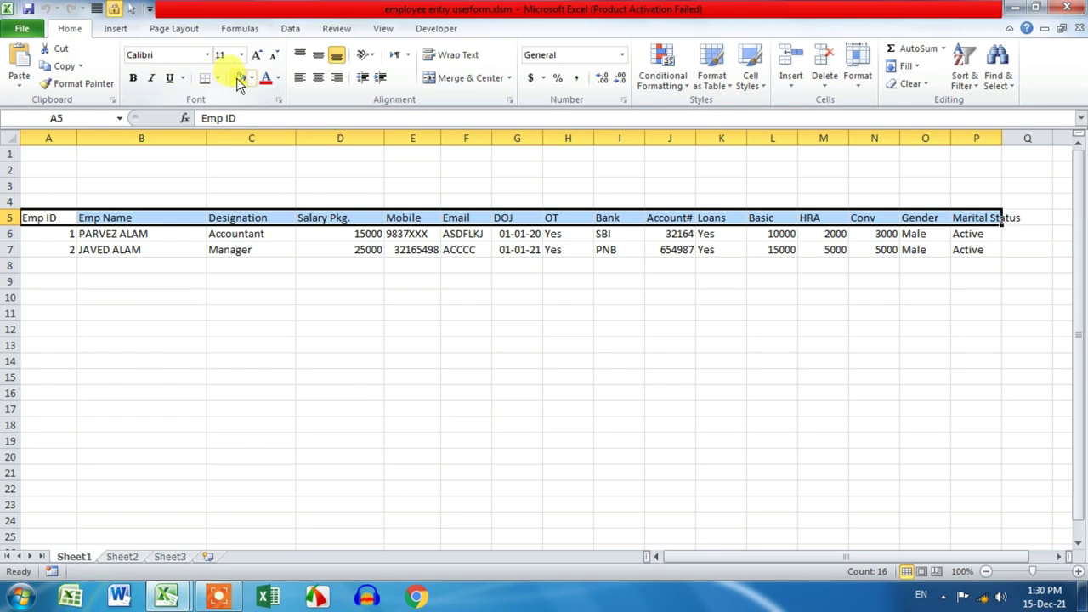
click(240, 79)
click(133, 78)
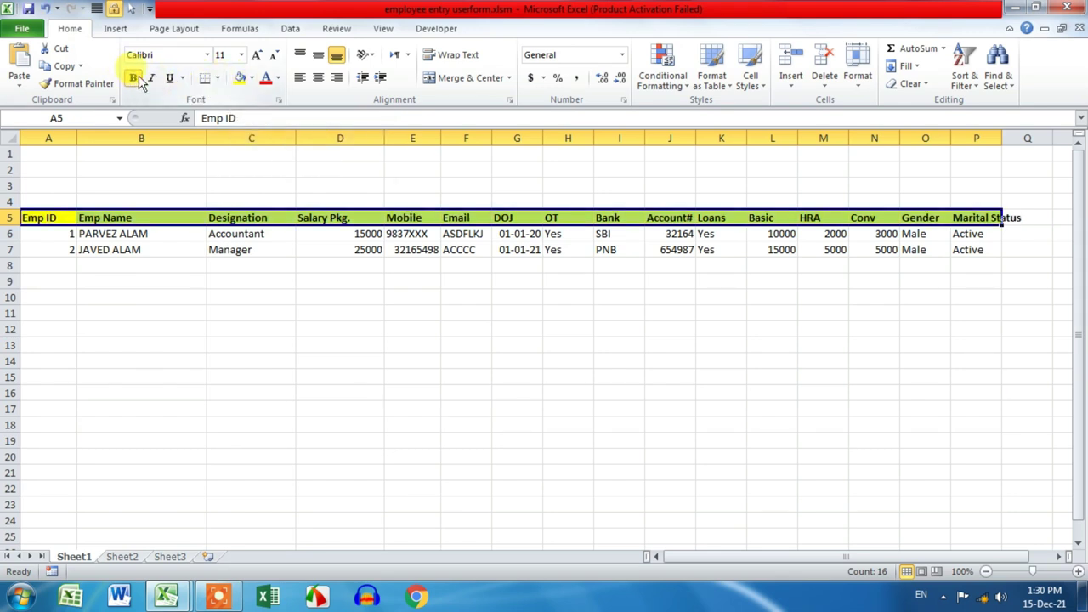
click(217, 77)
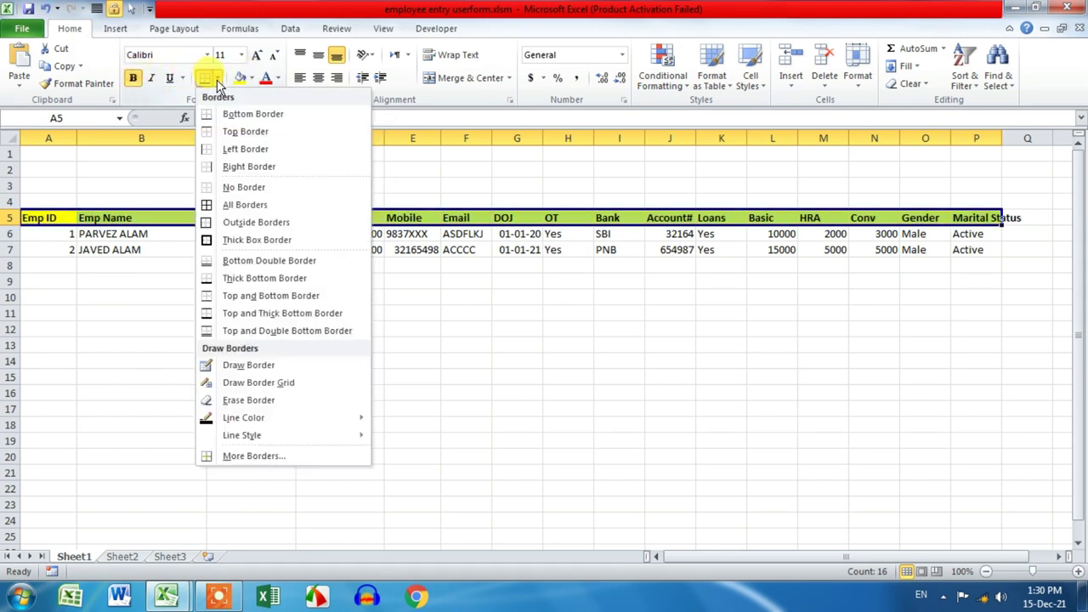
click(246, 204)
click(374, 311)
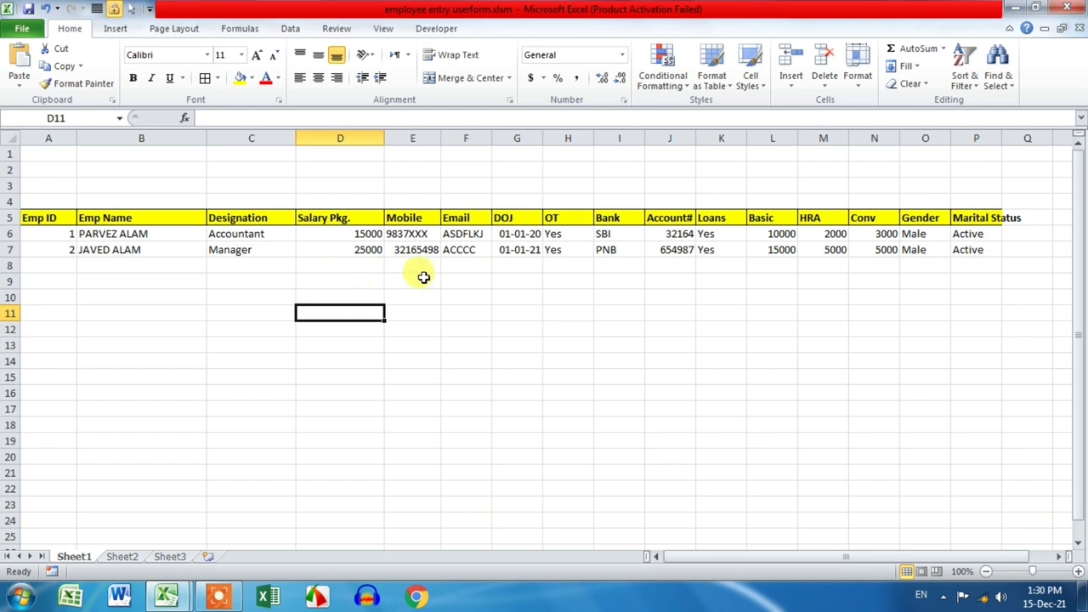
Widen column P to fit Marital Status and review the records in rows 6–7
drag(1001, 138, 1029, 145)
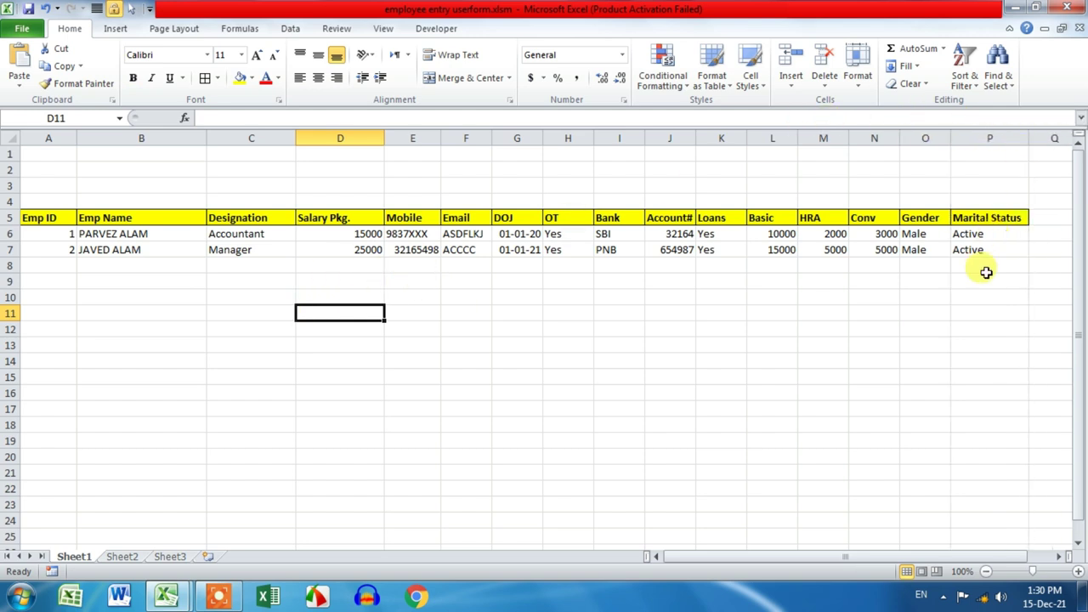
click(978, 294)
drag(53, 242, 990, 252)
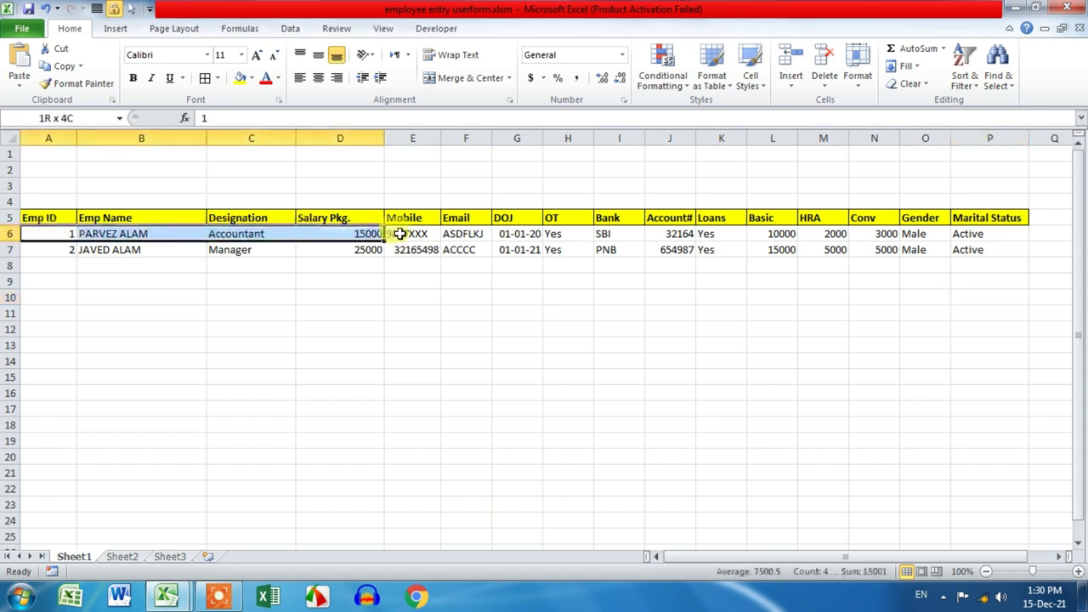
click(521, 348)
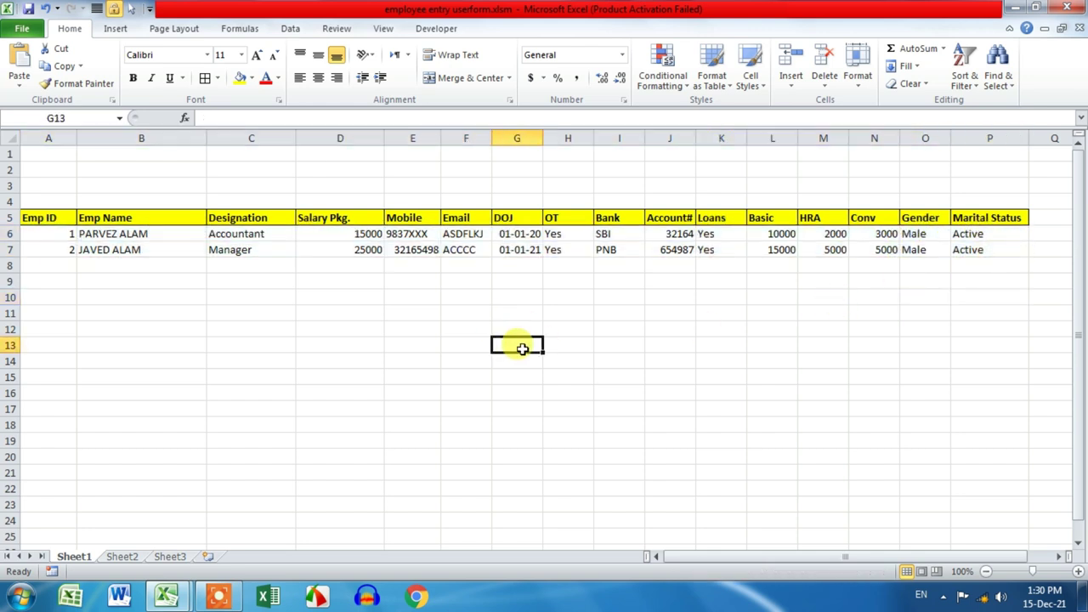
click(110, 249)
Create a new name in Name Manager and replace its Refers to reference with '='
click(245, 31)
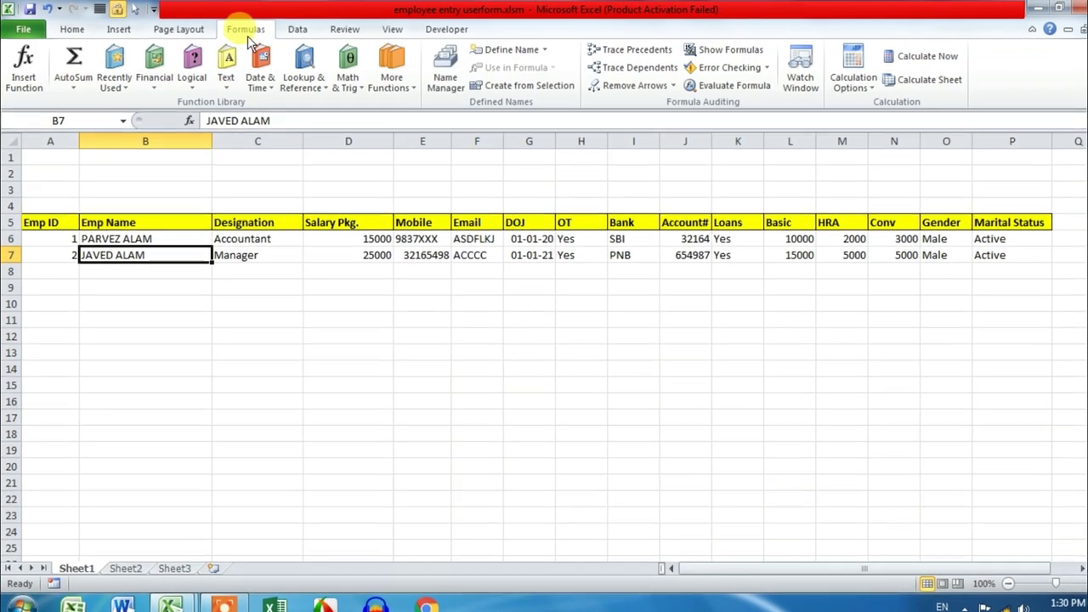
click(456, 85)
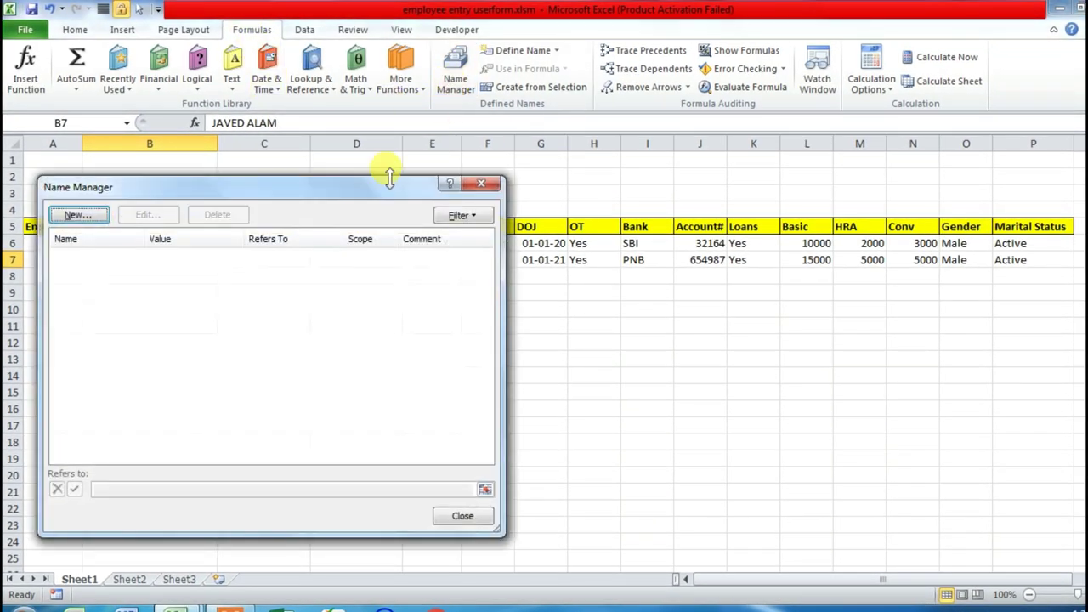
mouse_move(362, 159)
mouse_down()
mouse_move(459, 186)
mouse_move(636, 97)
mouse_up()
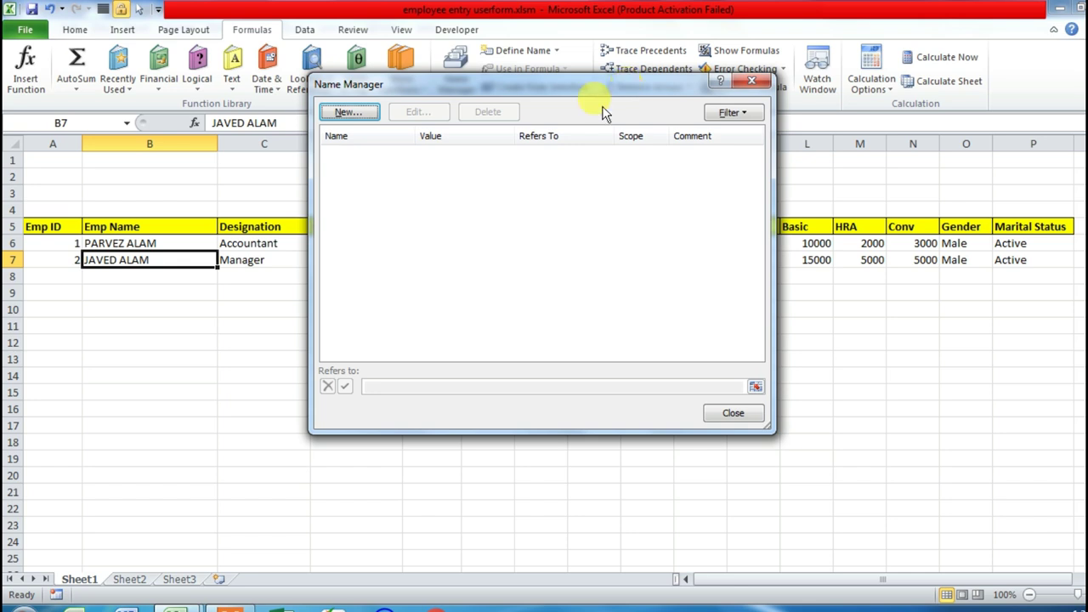
click(348, 112)
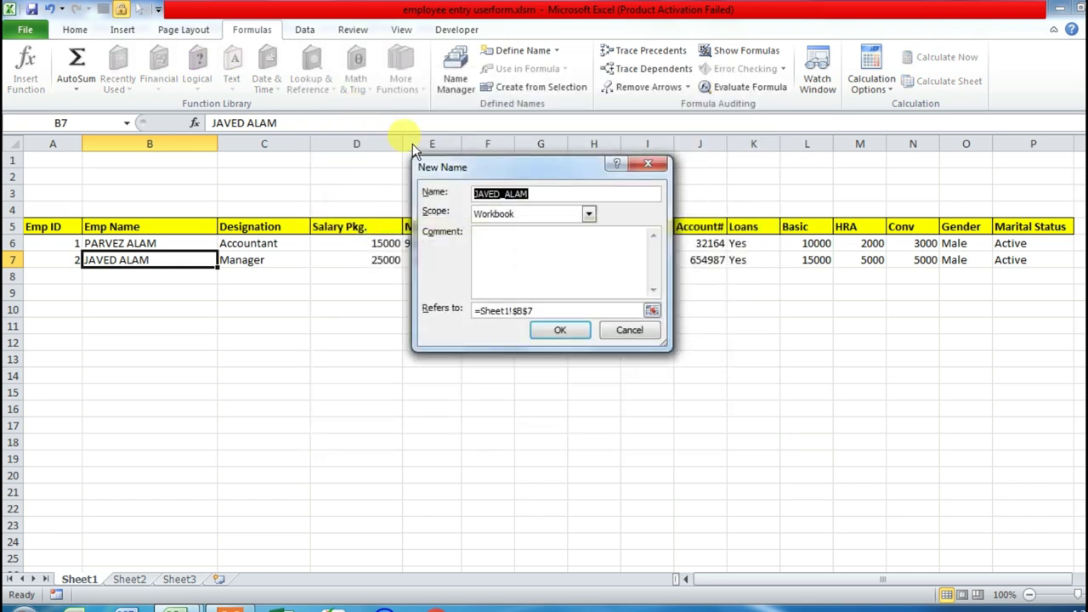
drag(498, 168, 329, 322)
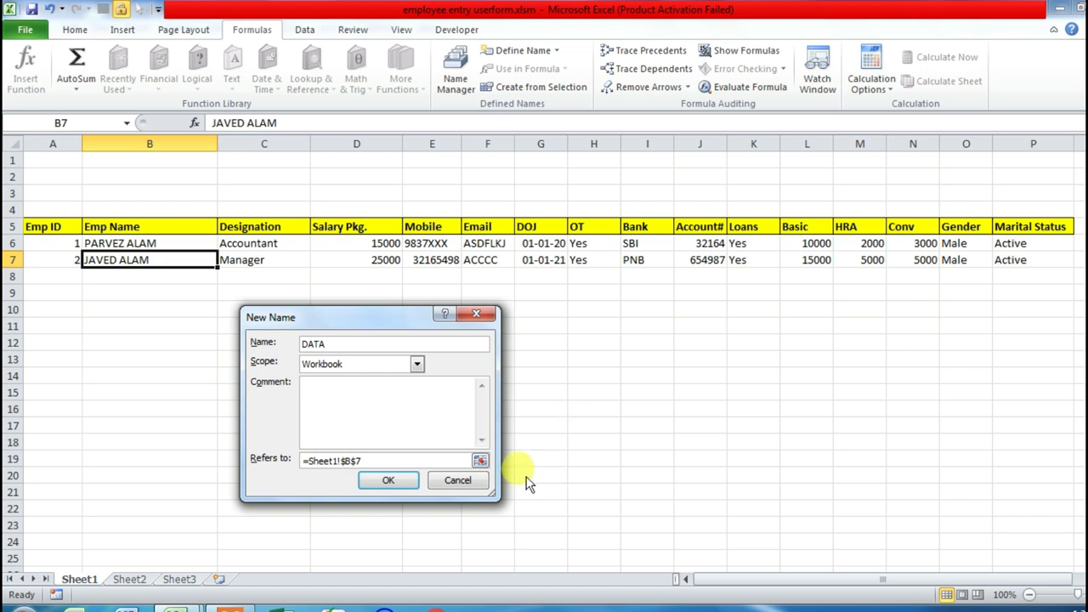
click(367, 458)
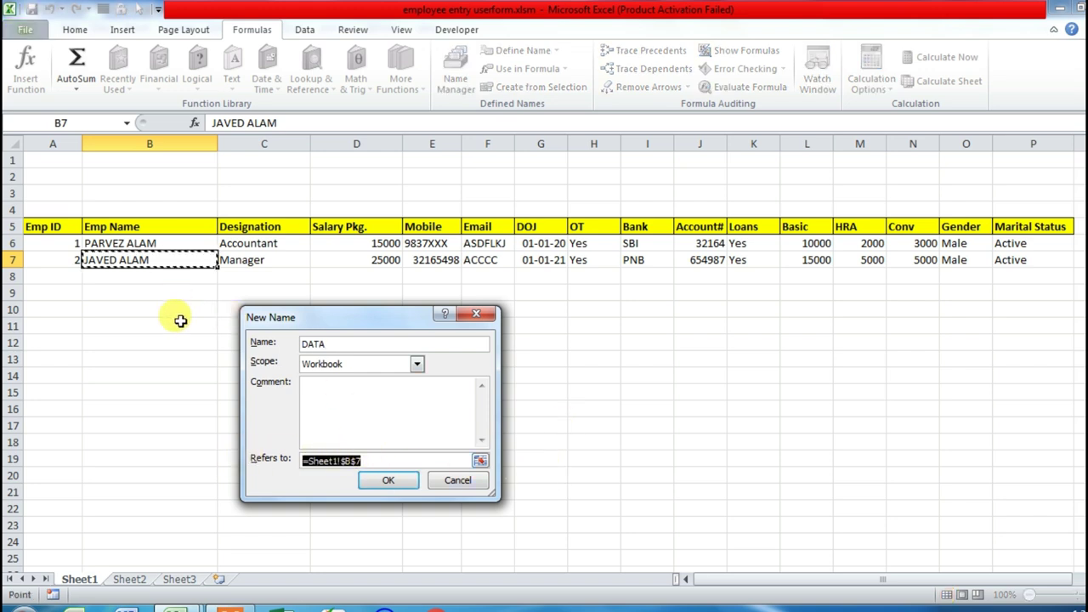
text(=)
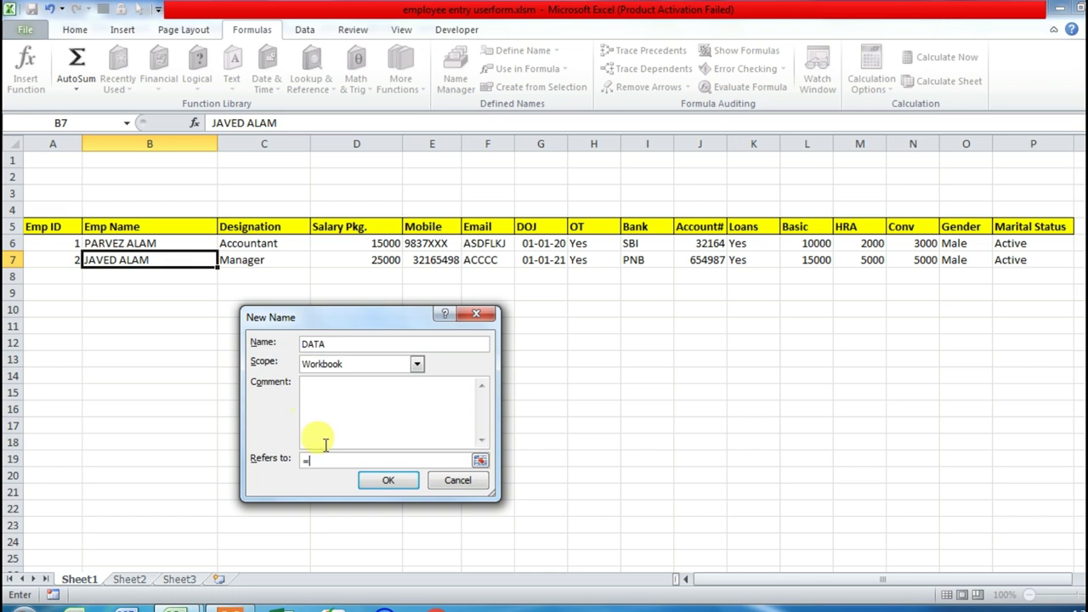
drag(500, 503, 966, 515)
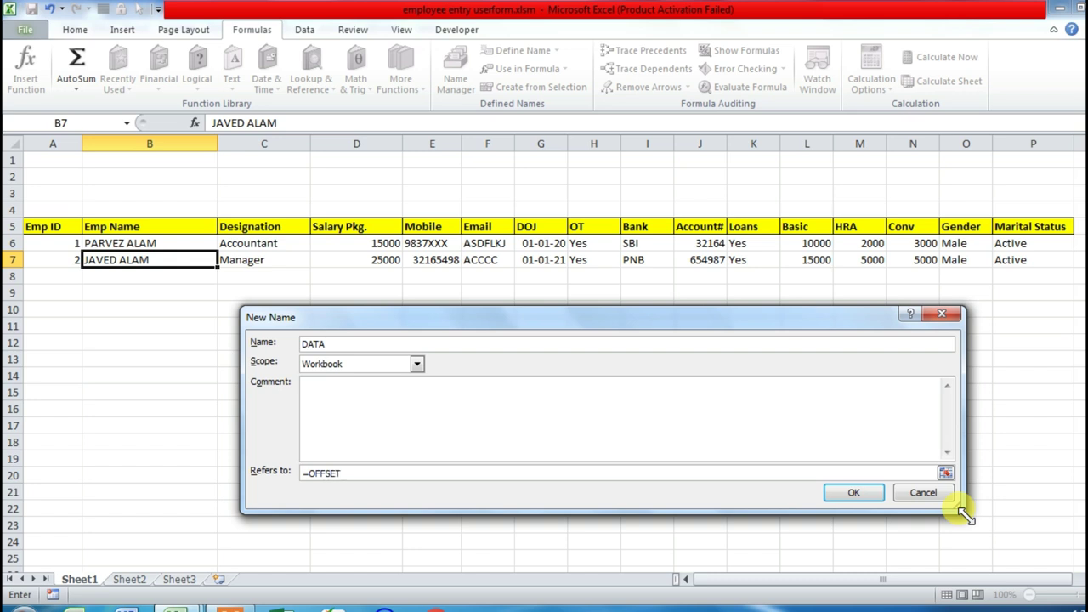
mouse_move(512, 321)
mouse_down()
mouse_move(374, 281)
mouse_move(310, 284)
mouse_up()
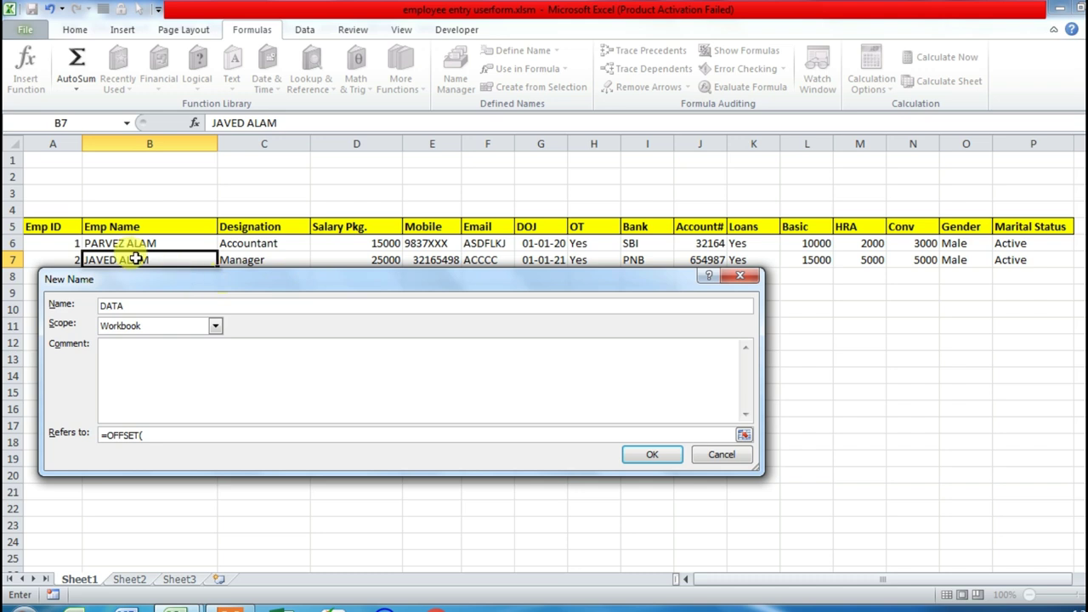
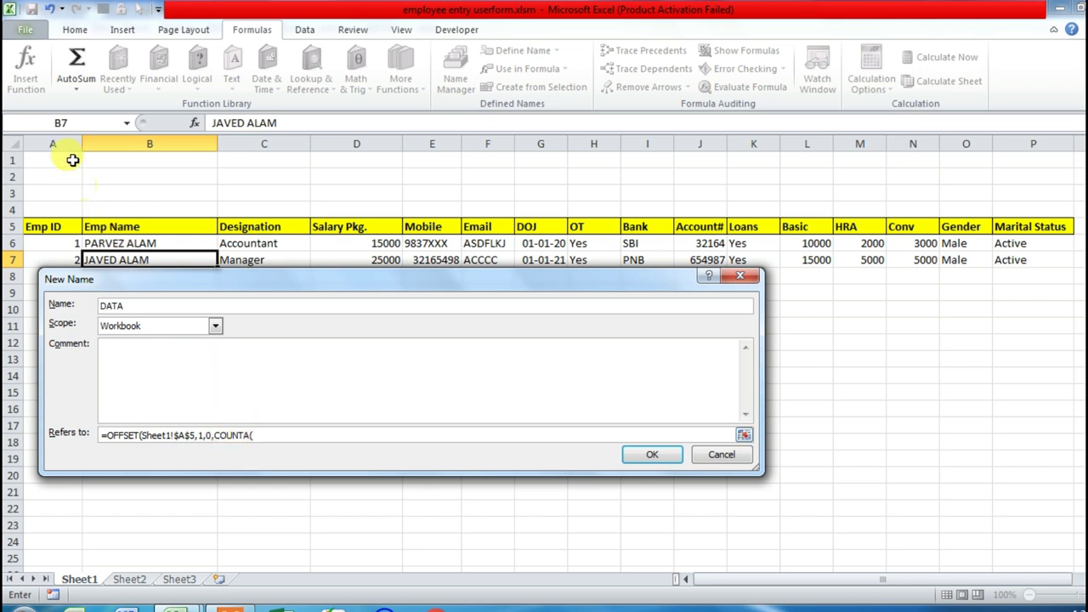
Complete DATA's formula =OFFSET(Sheet1!$A$5,1,0,COUNTA(Sheet1!$A:$A)-COUNTA(Sheet1!$A$1:$A$5),16) and confirm the name
click(48, 142)
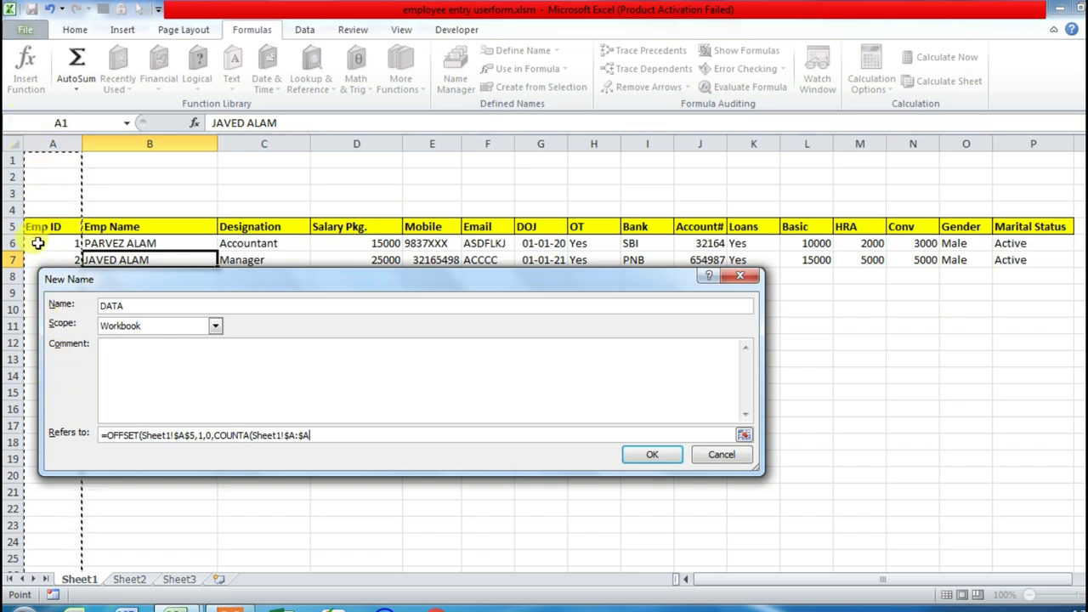
drag(100, 277, 179, 223)
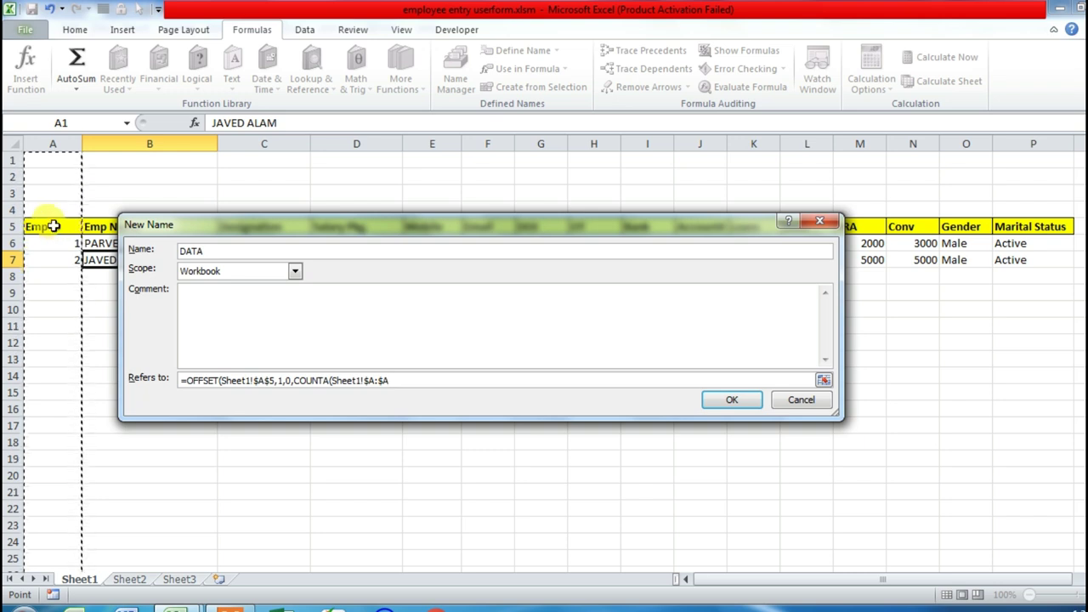
text()-COUNTA()
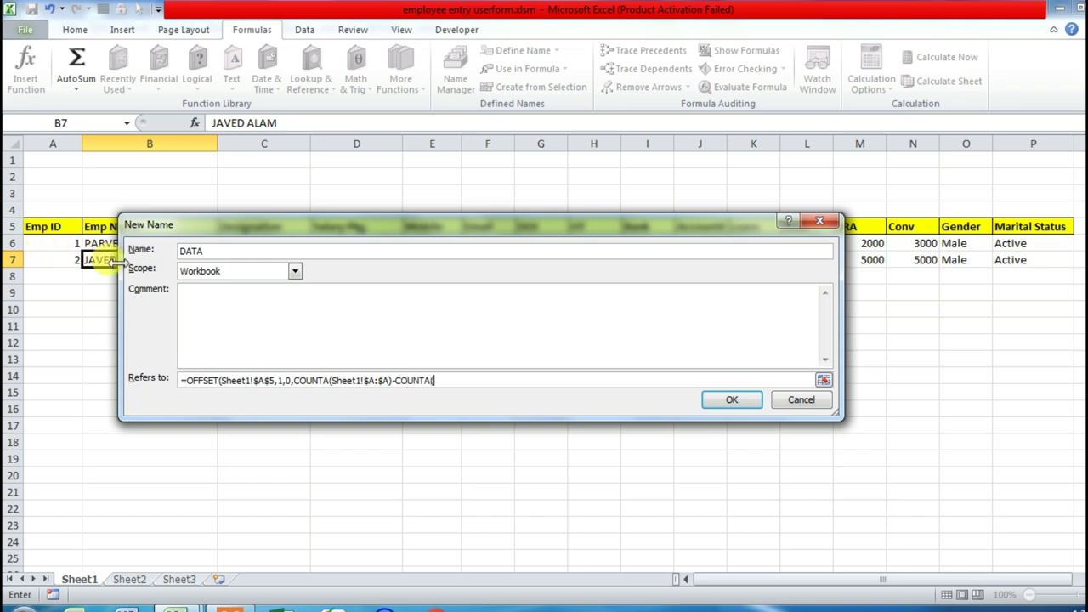
drag(53, 162, 56, 226)
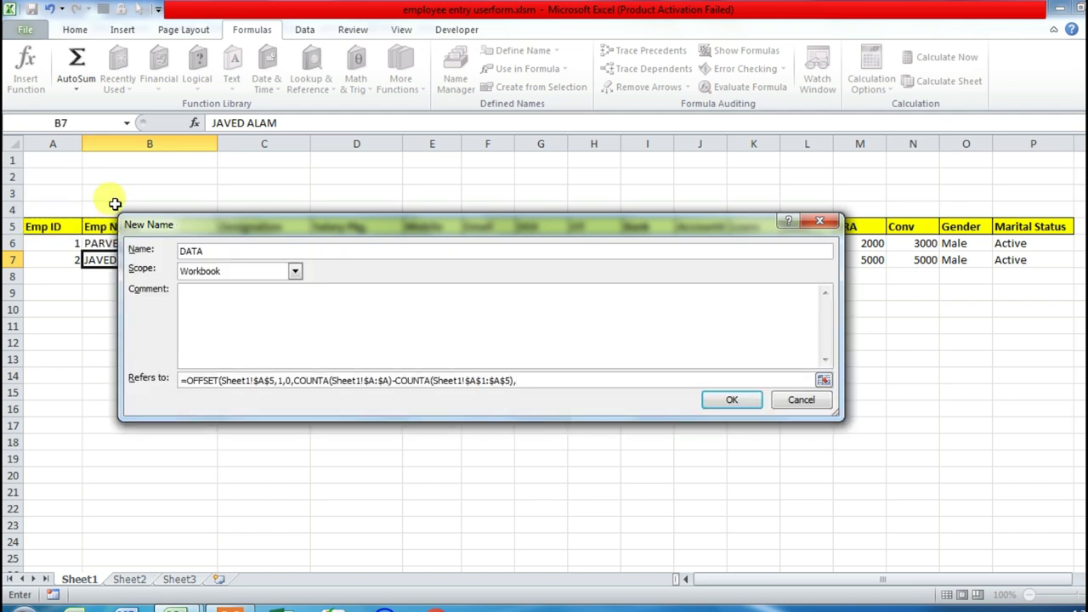
drag(348, 226, 294, 316)
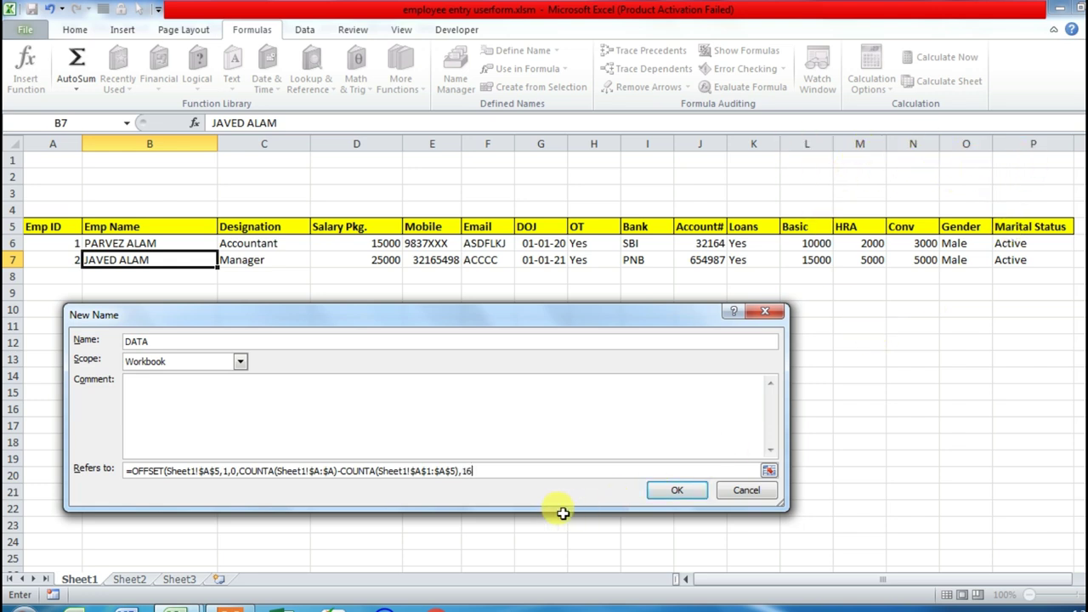
click(676, 490)
Check which rows the DATA name covers in Name Manager, then close it
mouse_move(523, 237)
mouse_down()
mouse_move(489, 199)
mouse_move(491, 259)
mouse_up()
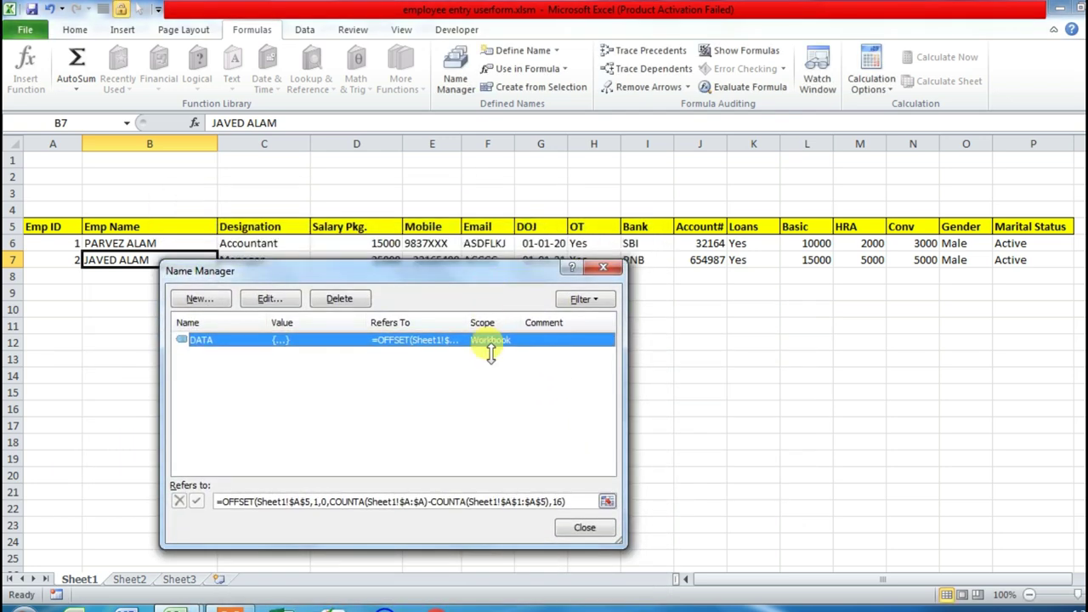
click(574, 496)
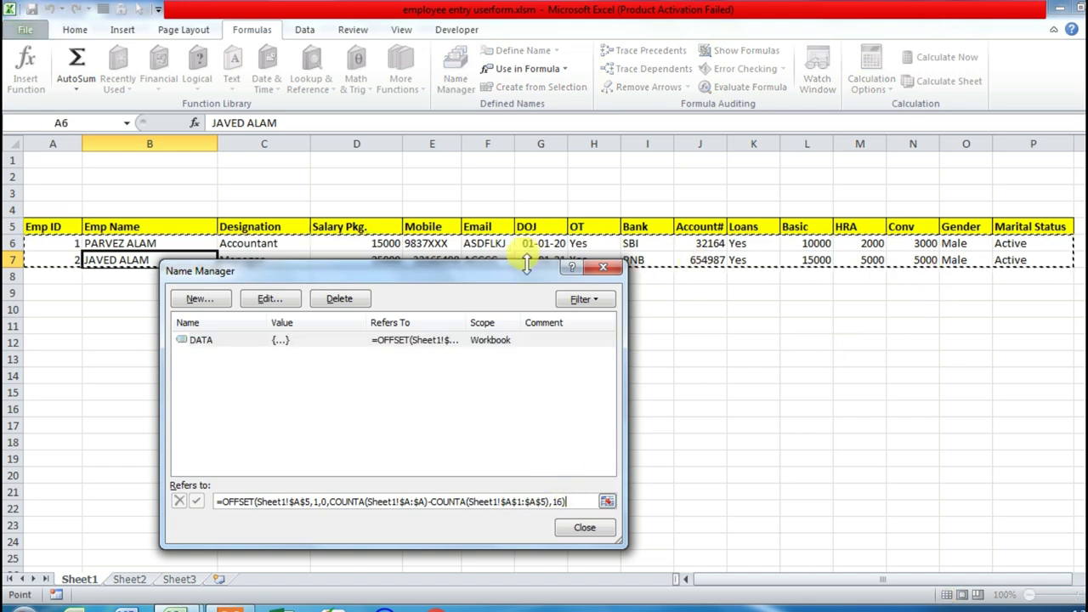
mouse_move(523, 278)
mouse_down()
mouse_move(547, 327)
mouse_move(592, 344)
mouse_up()
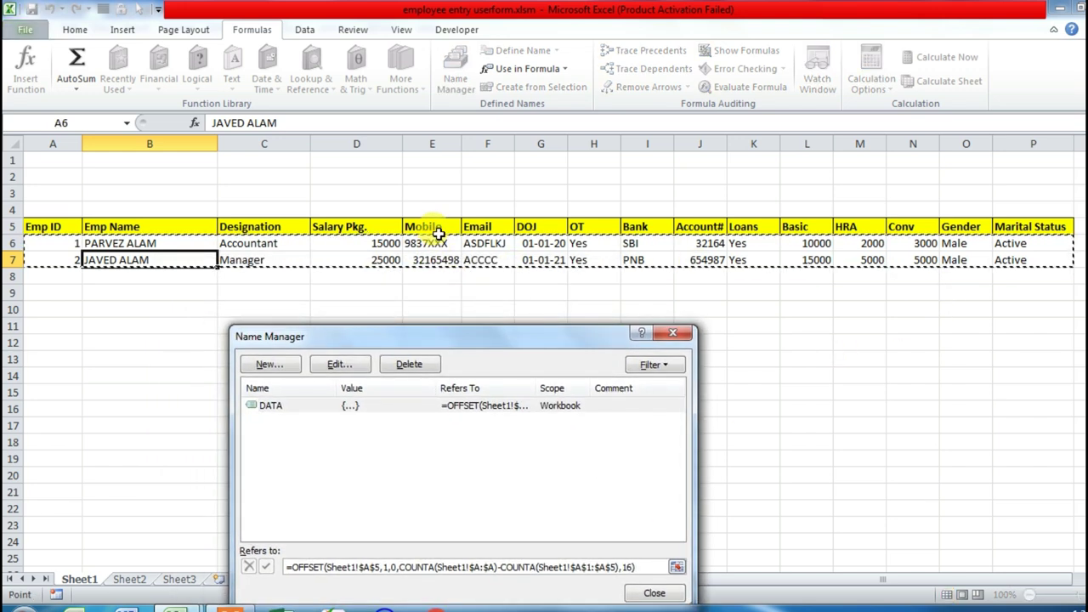
click(672, 333)
click(517, 296)
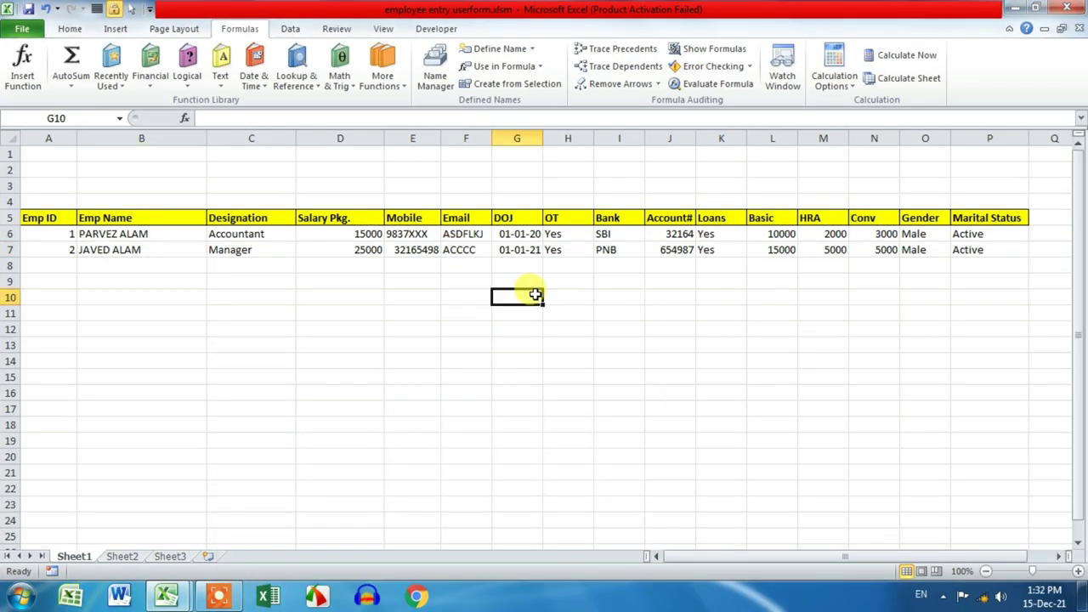
mouse_move(167, 596)
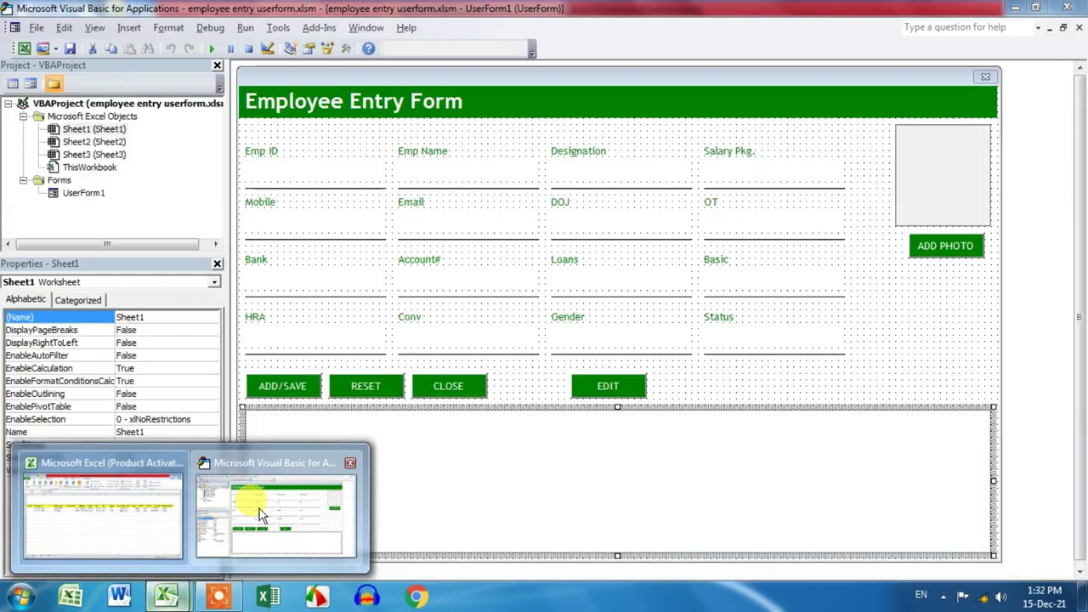
Set ListBox1's RowSource property to DATA
click(243, 497)
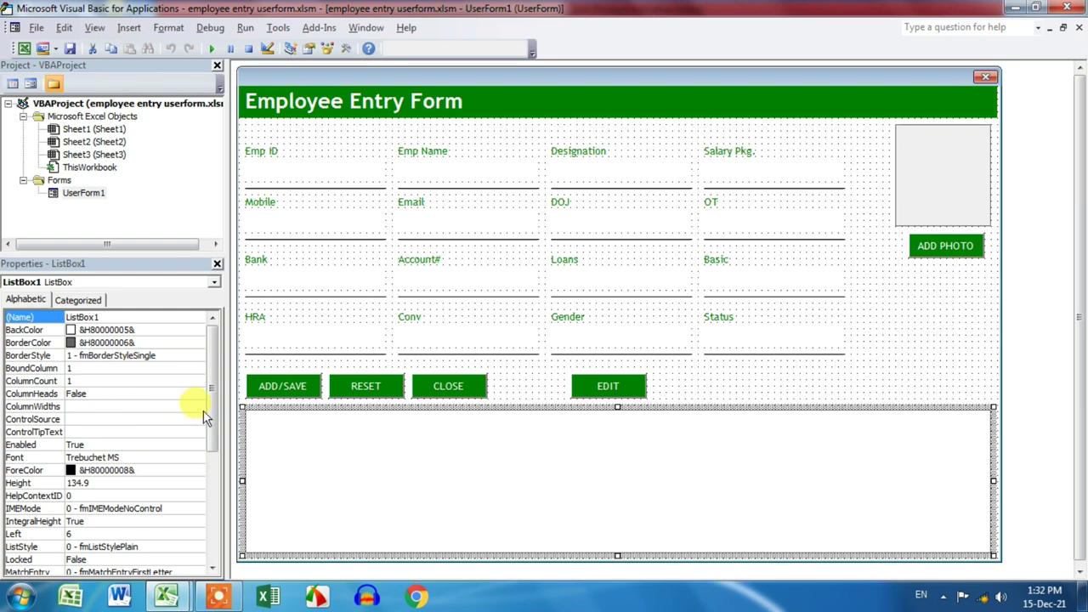
scroll(210, 436, down, 1)
drag(211, 436, 181, 539)
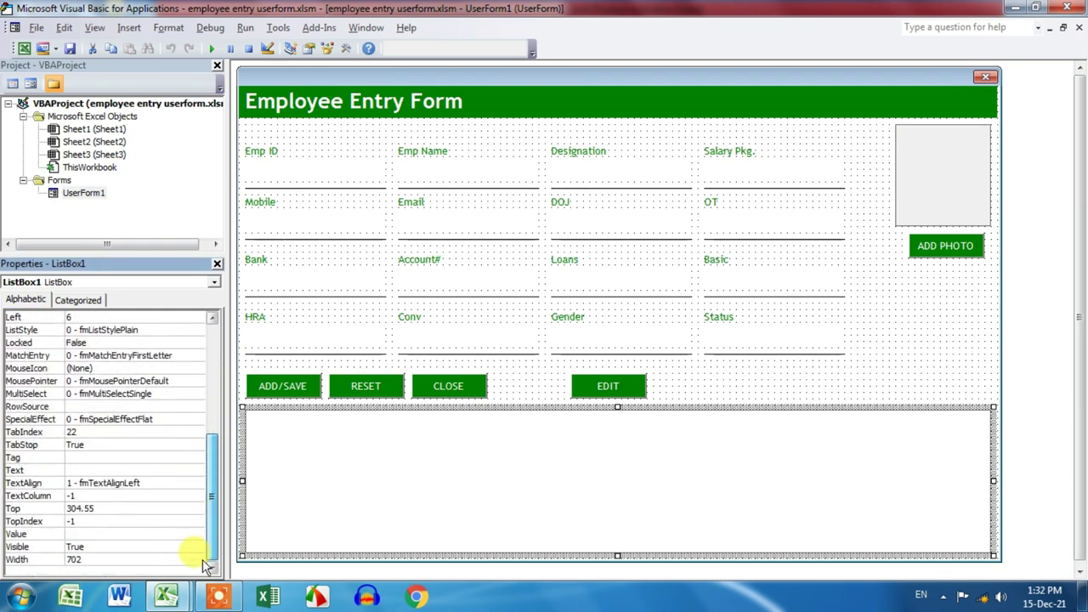
click(68, 406)
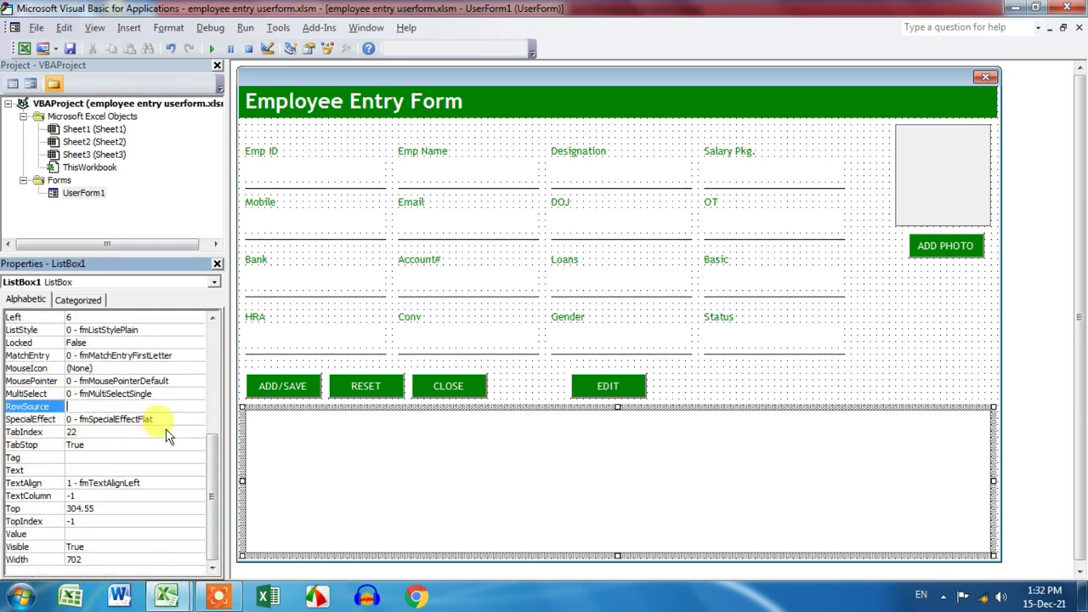
text(DATA)
key(Return)
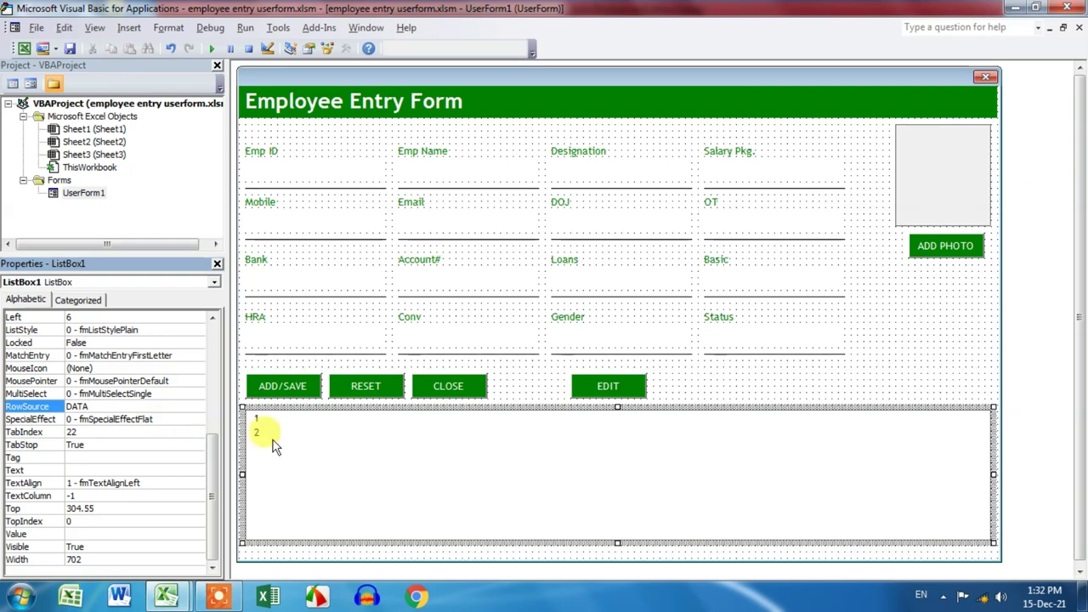
Nudge the list box slightly upward and set its ColumnCount to 16
click(893, 367)
click(520, 465)
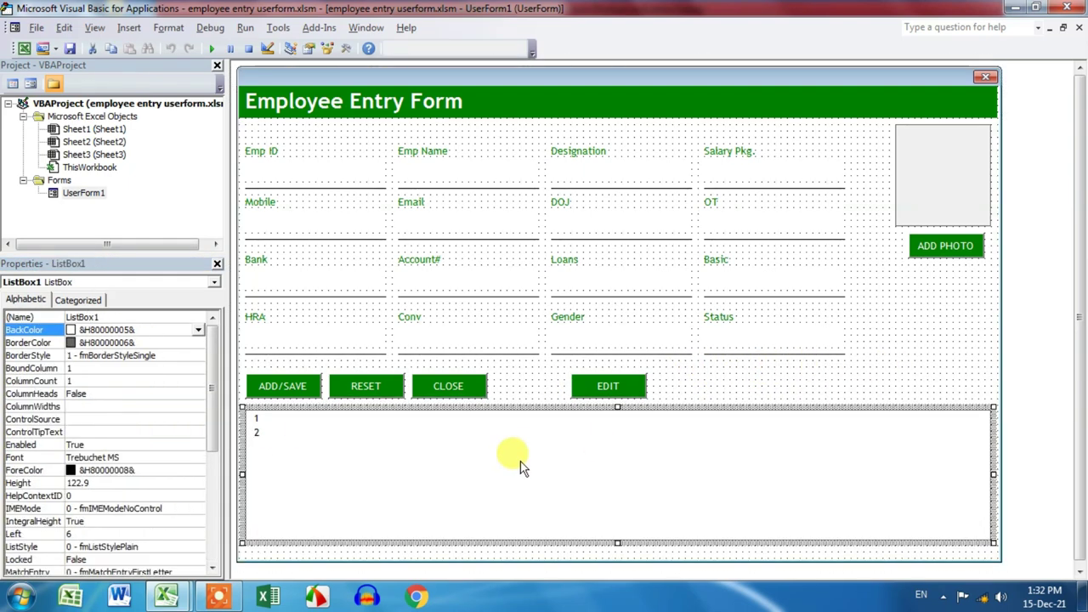
click(914, 379)
click(695, 432)
drag(694, 431, 694, 426)
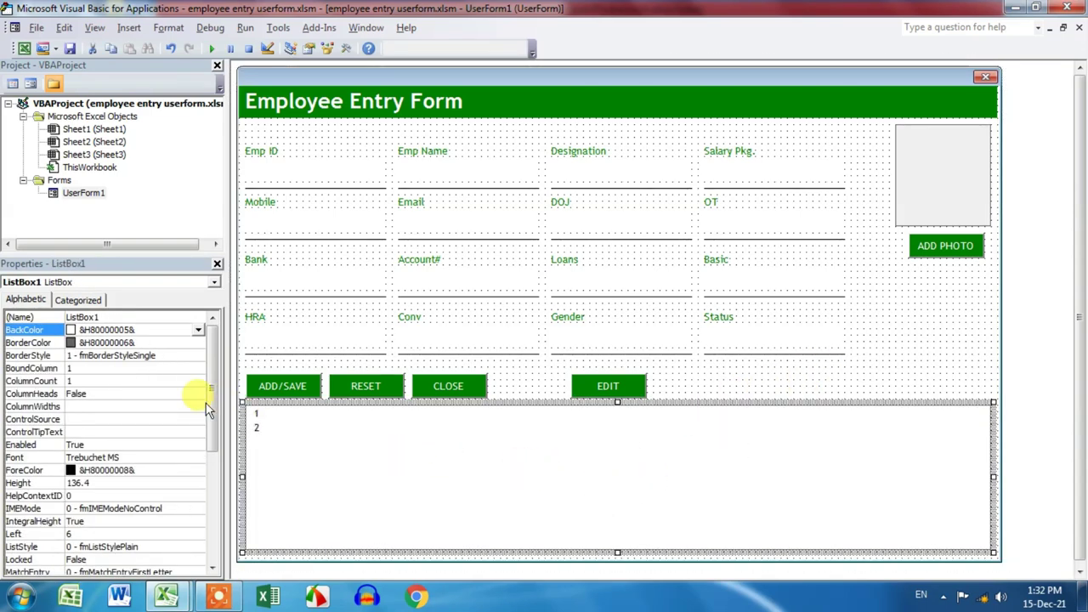
click(88, 382)
text(16)
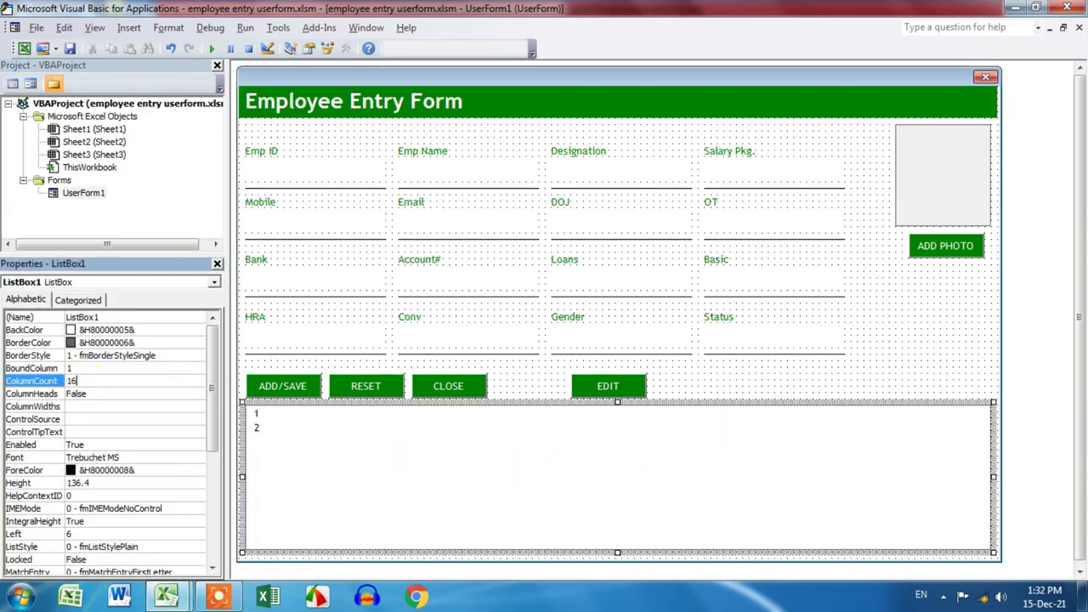
key(Return)
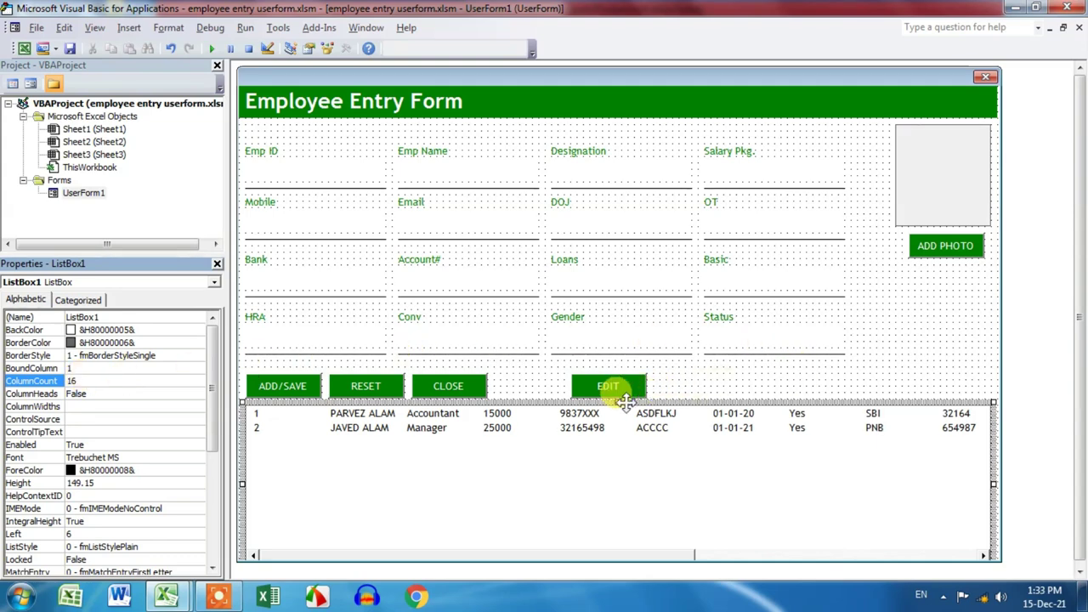
Make the list box taller, set ColumnHeads to True, and run the form
drag(618, 404, 618, 421)
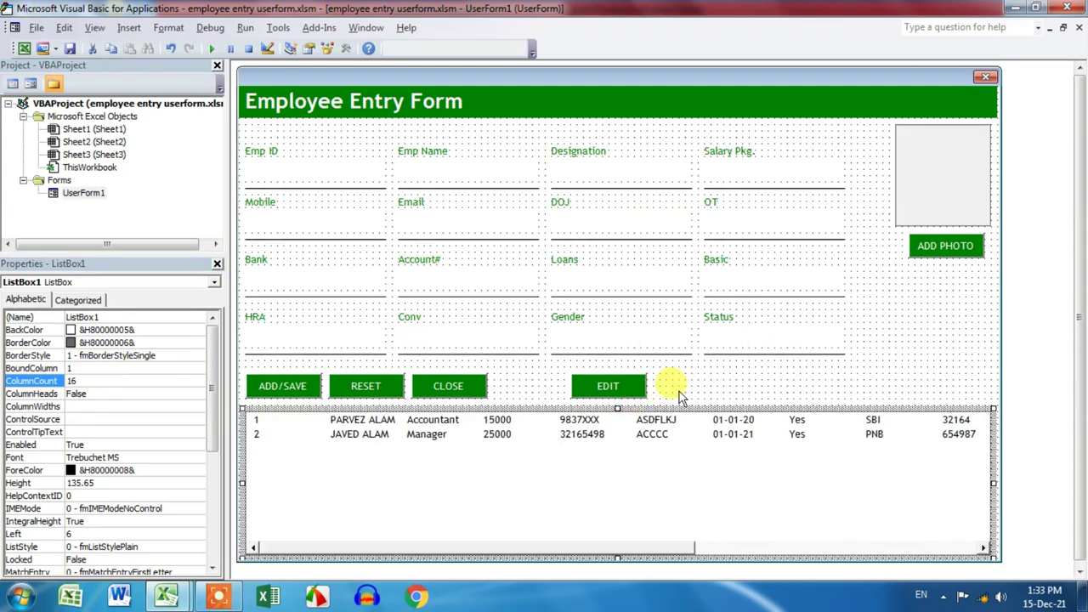
click(578, 455)
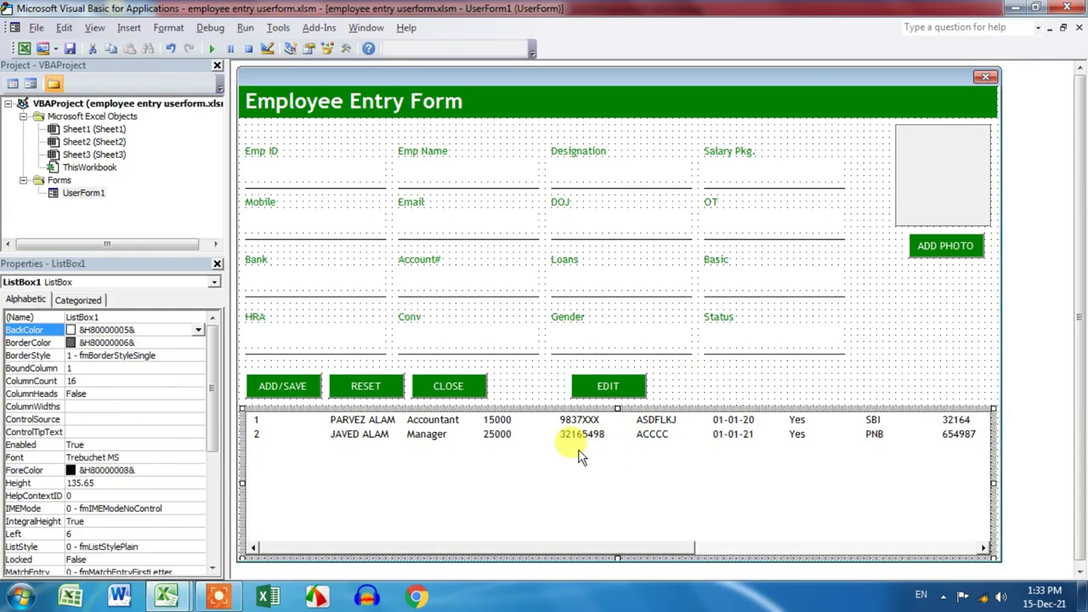
double_click(95, 395)
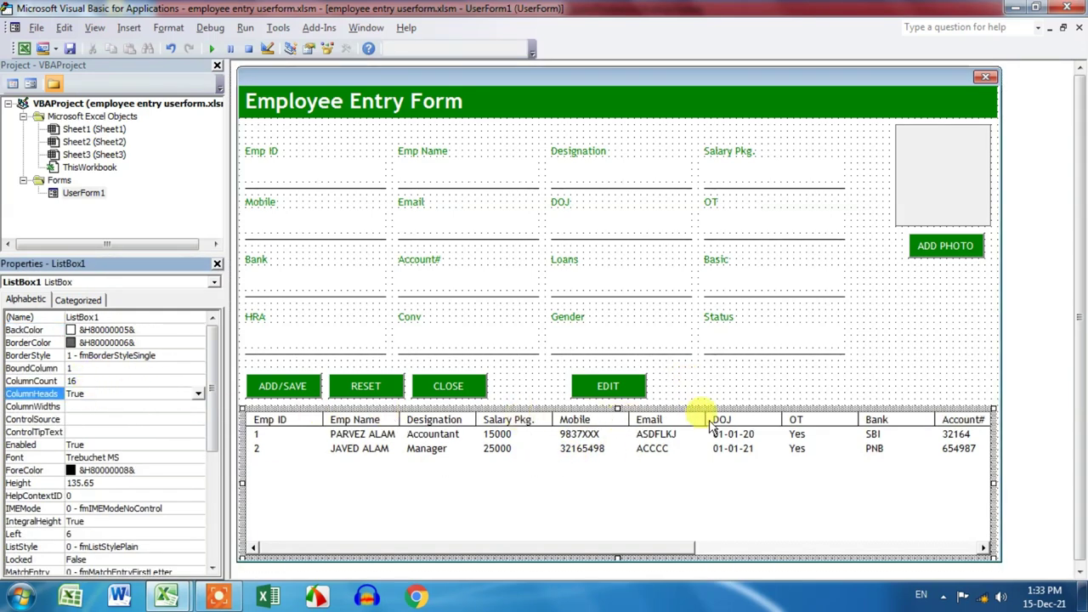
click(788, 370)
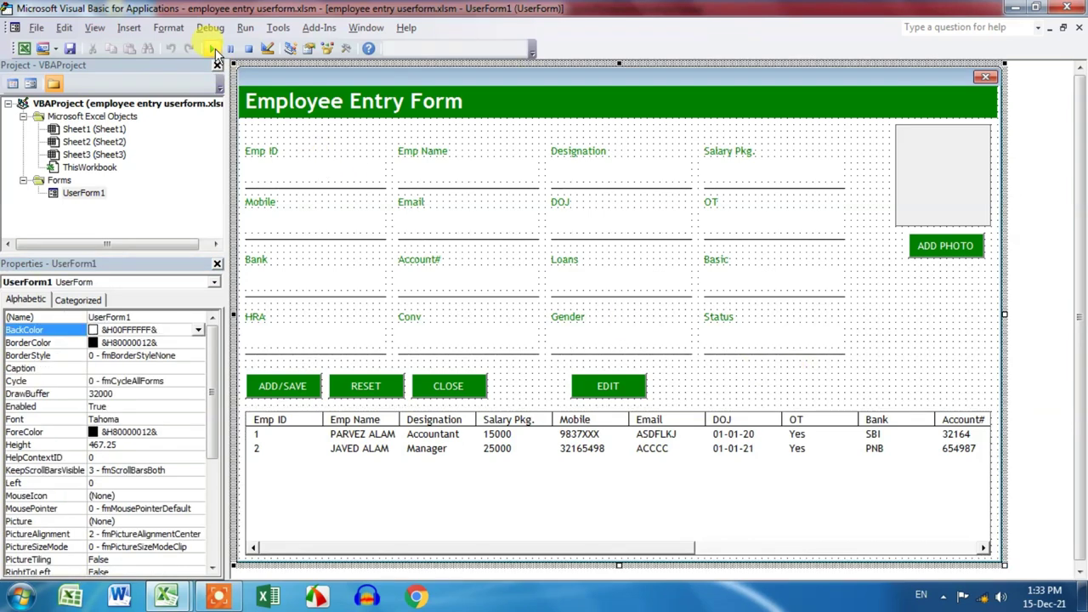
click(212, 49)
Click back and forth between the two employee records in the list, then close the form
mouse_move(328, 520)
mouse_down()
mouse_move(680, 531)
mouse_move(175, 522)
mouse_up()
click(261, 410)
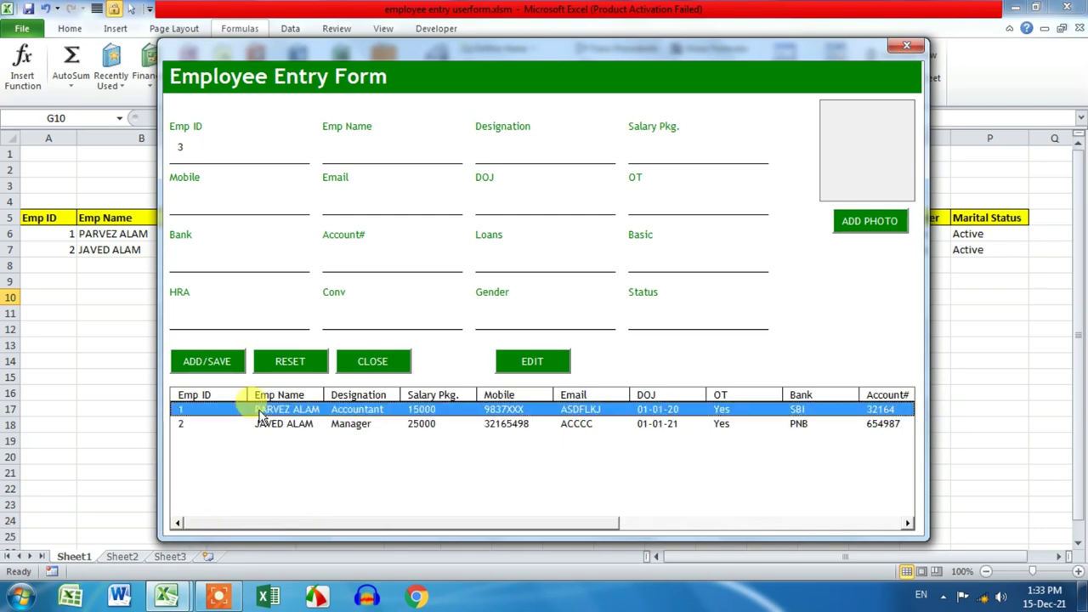
click(272, 424)
click(279, 410)
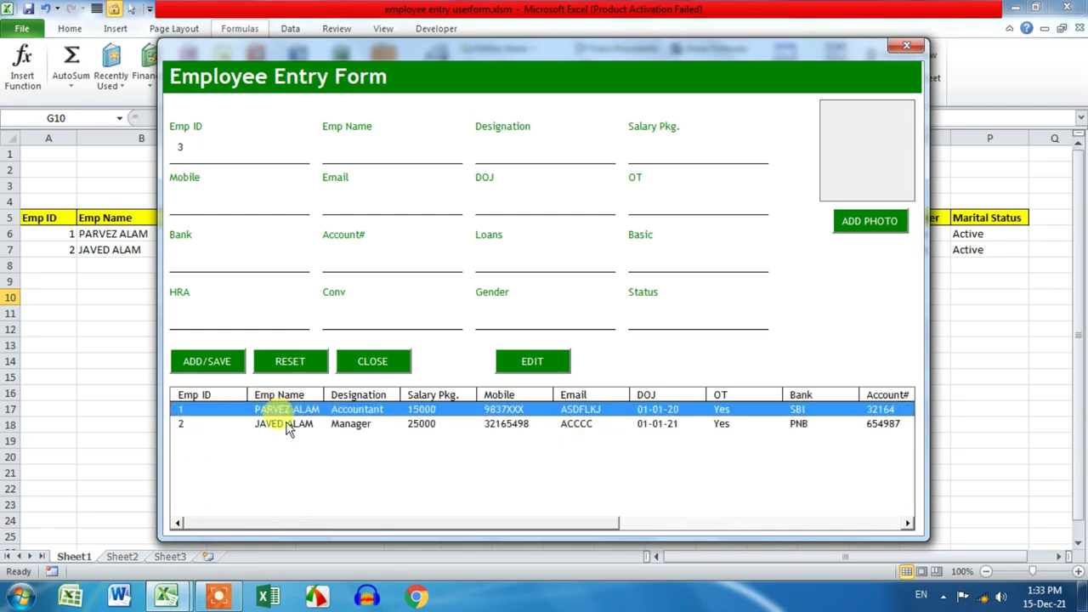
click(288, 420)
click(272, 409)
click(287, 423)
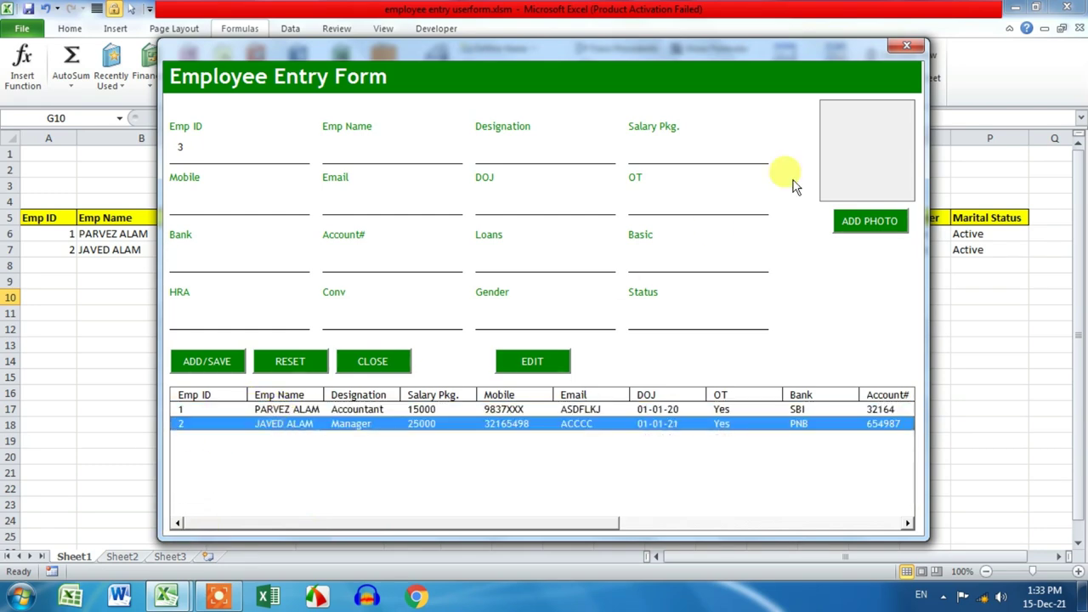
click(906, 45)
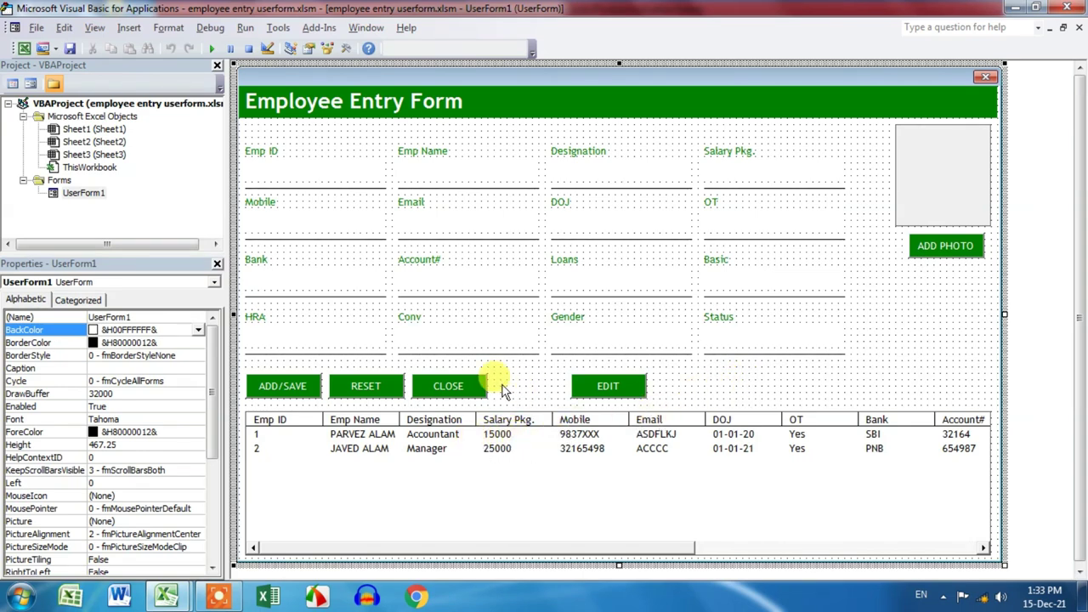
Copy the Emp ID text box, narrow it, and place it beside the EDIT button
click(315, 174)
drag(340, 182, 792, 391)
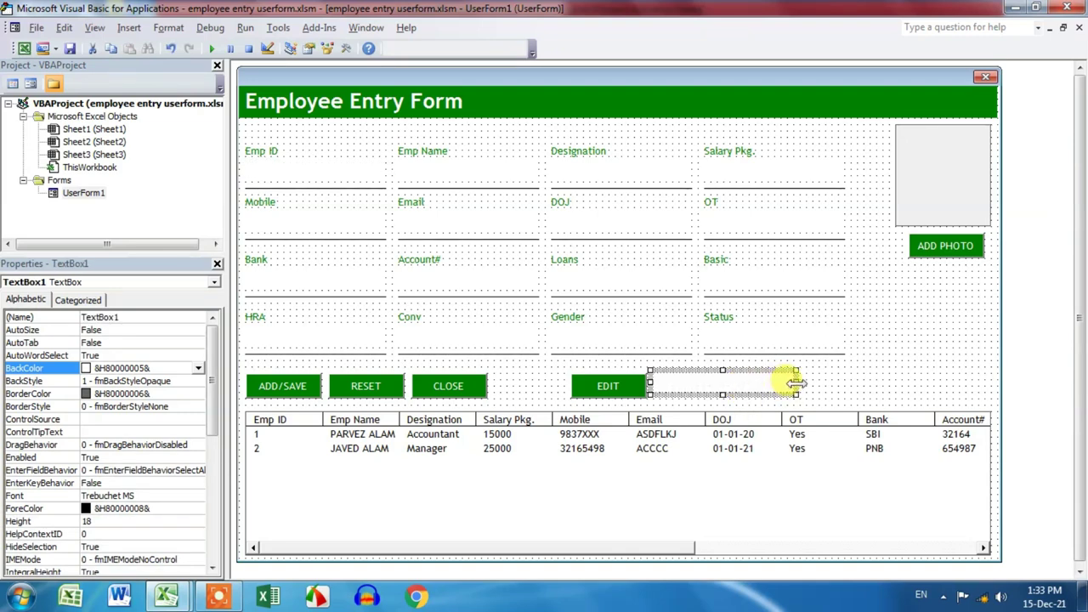
mouse_move(698, 385)
mouse_down()
mouse_move(556, 390)
mouse_move(651, 386)
mouse_up()
click(550, 390)
drag(551, 390, 594, 387)
click(560, 396)
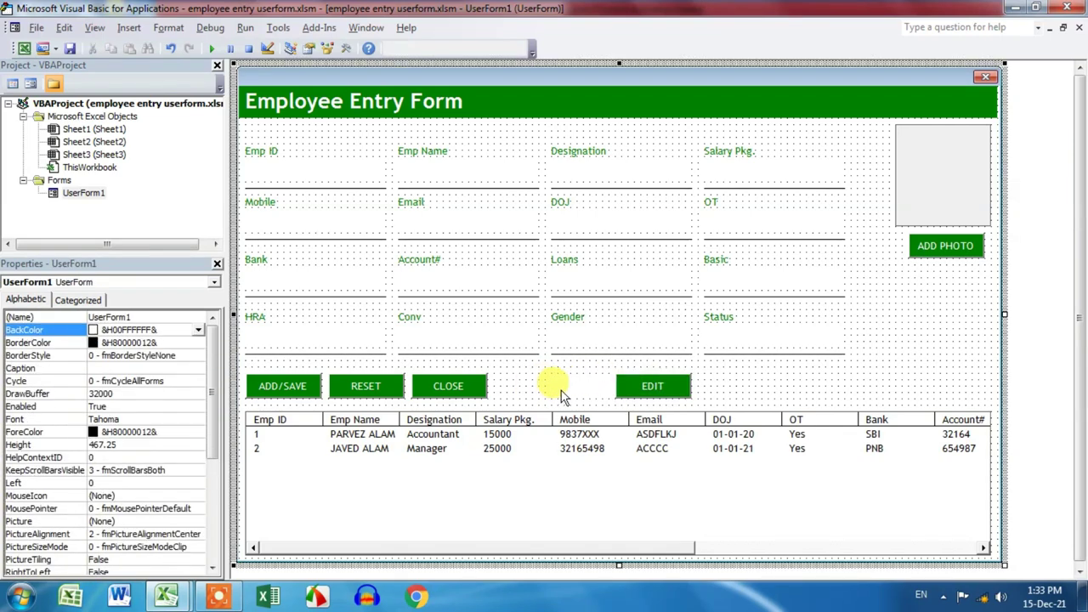
click(561, 395)
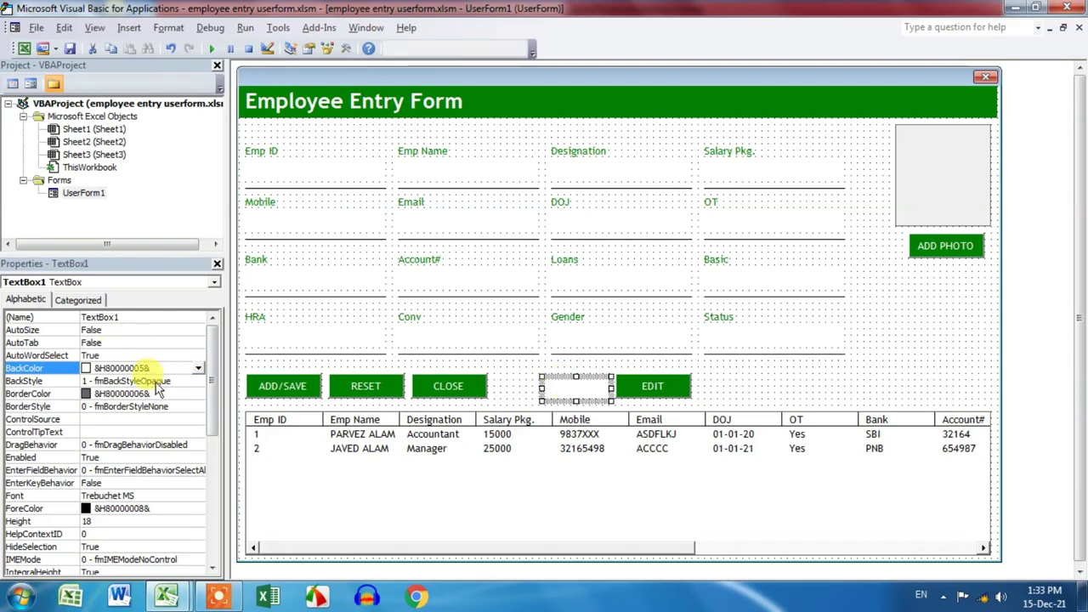
Set the new text box's BorderStyle to 1 - fmBorderStyleSingle and check the surrounding controls
double_click(158, 406)
click(658, 399)
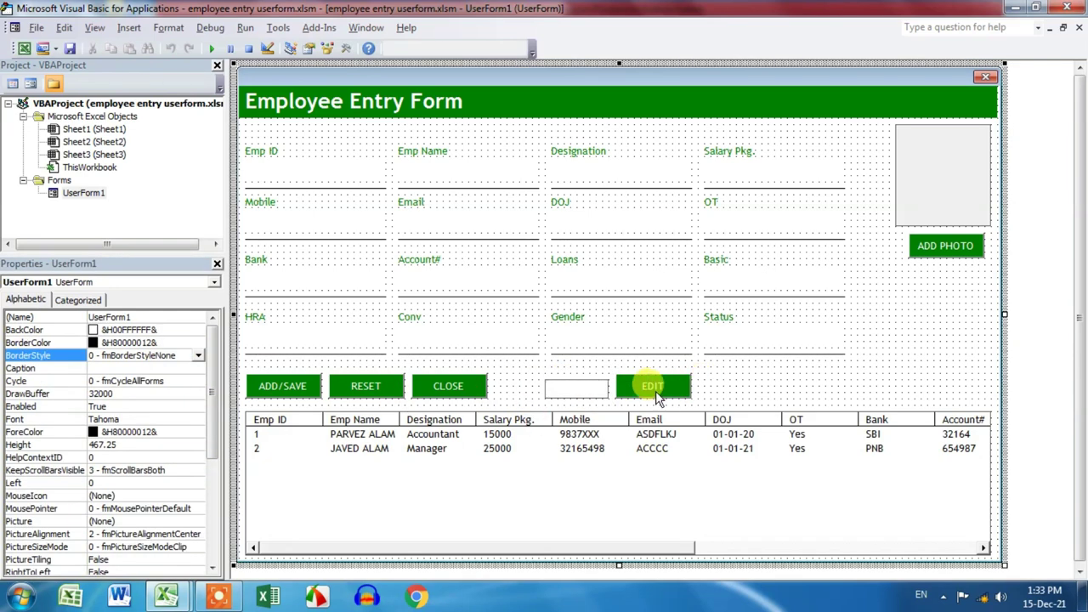
click(578, 387)
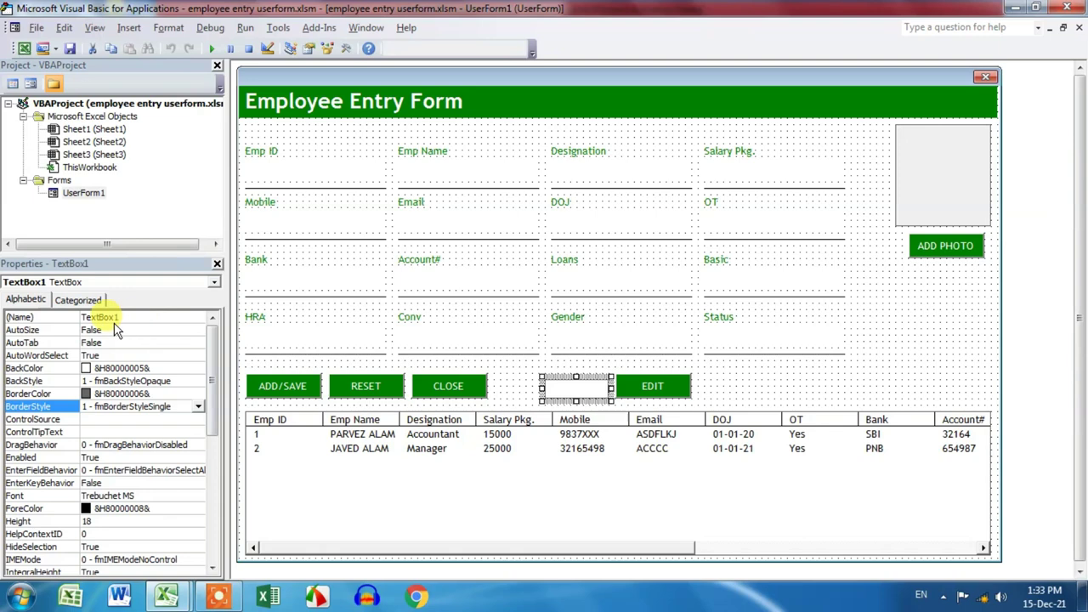
click(739, 384)
click(642, 387)
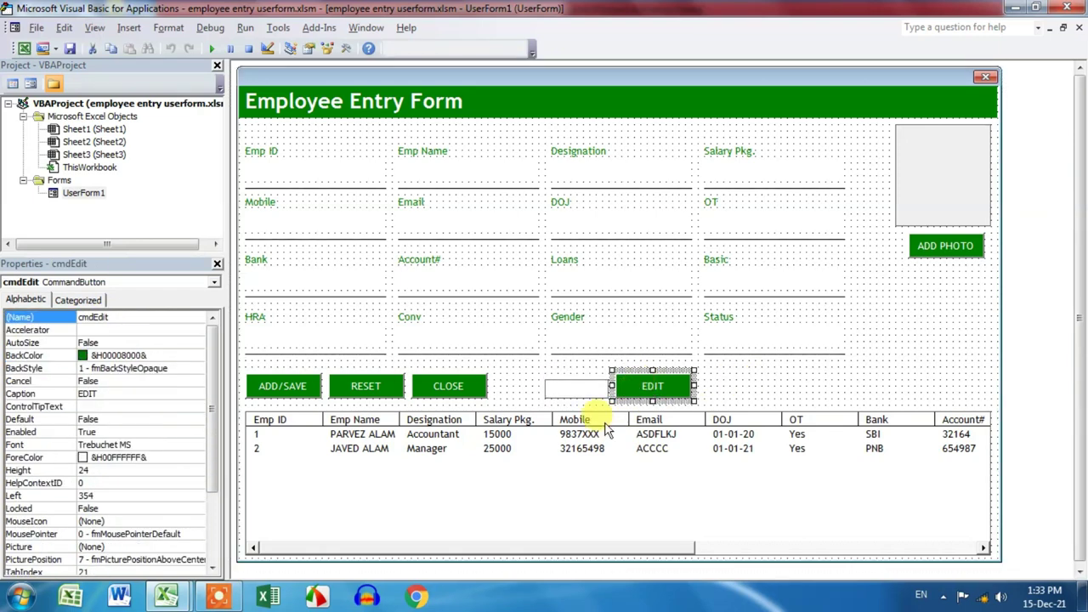
click(574, 454)
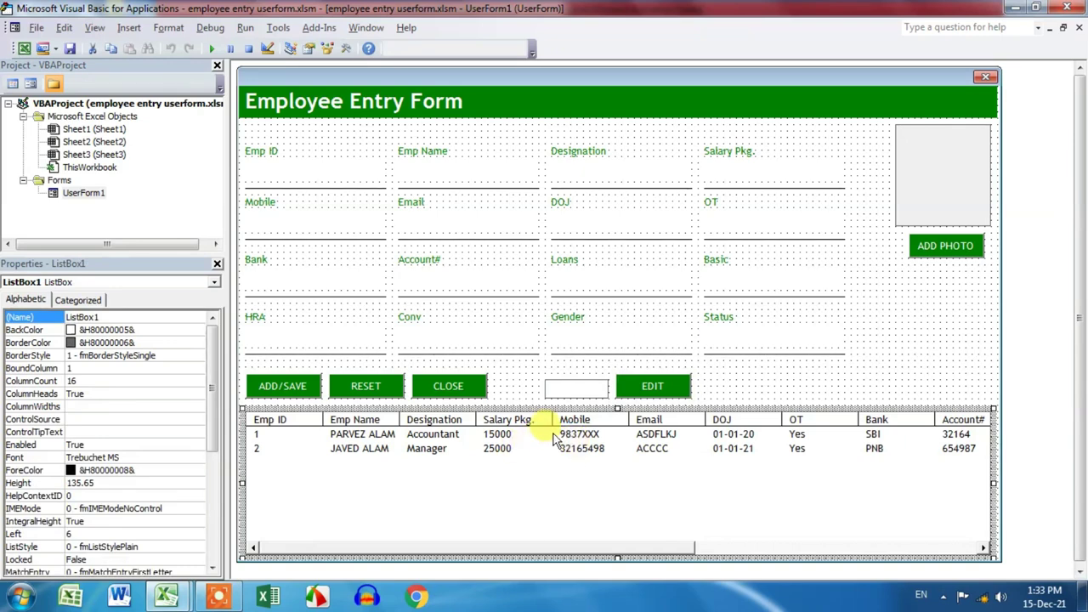
click(745, 381)
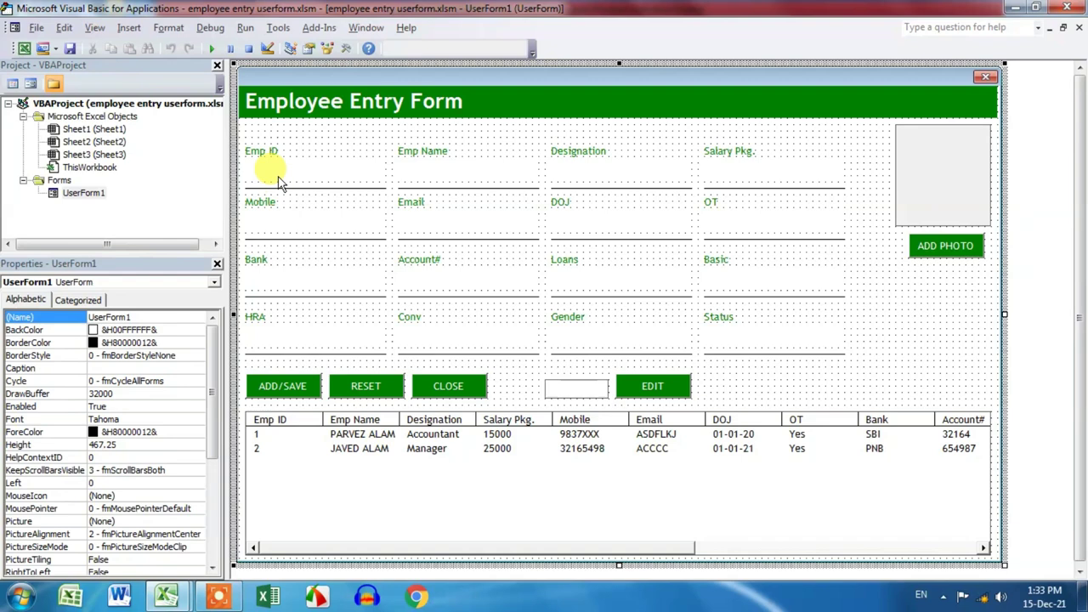
click(432, 445)
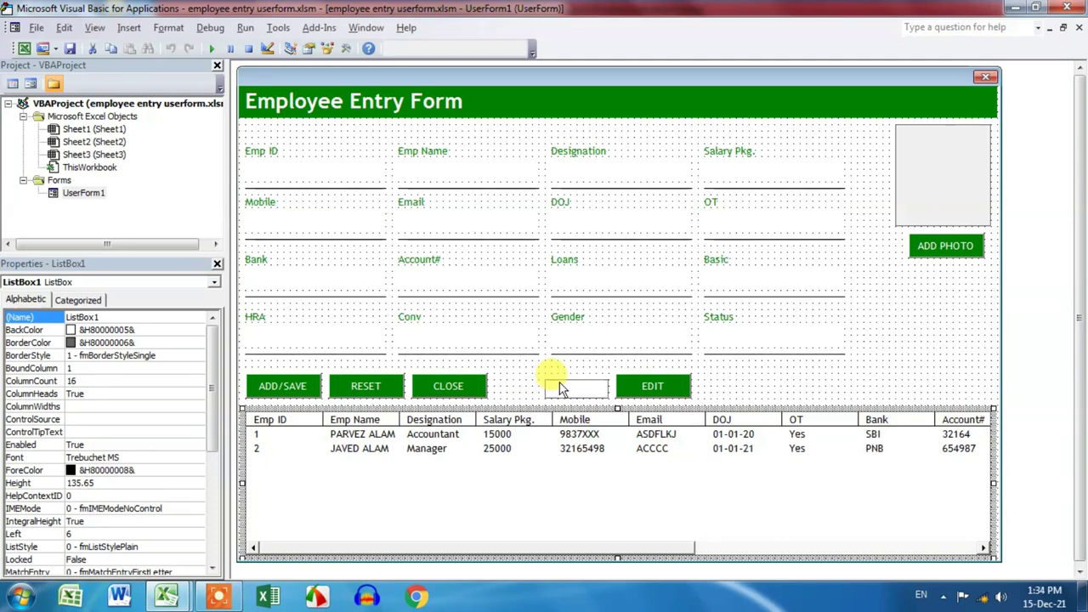
click(559, 388)
In ListBox1_Click, write TextBox1 = ListBox1.Column(0)
double_click(500, 437)
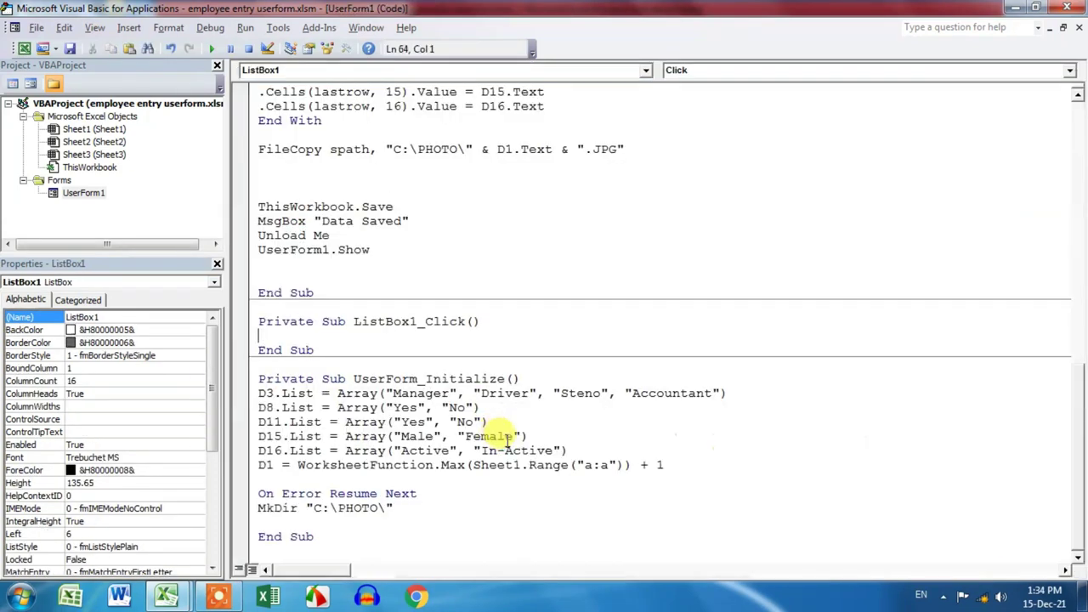
text(TEXTBOX1=L)
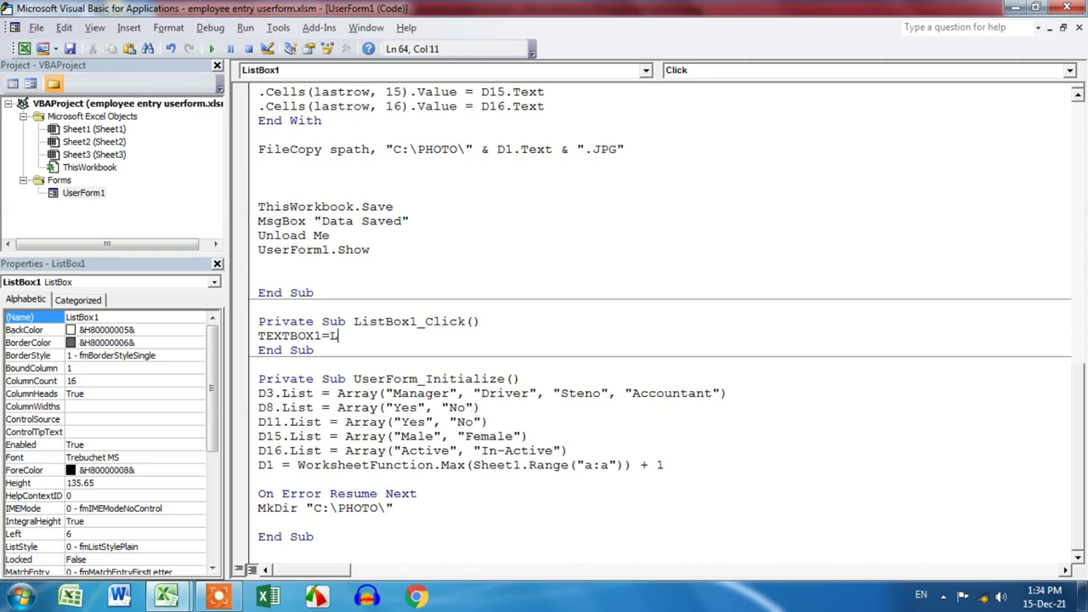
text(.Col)
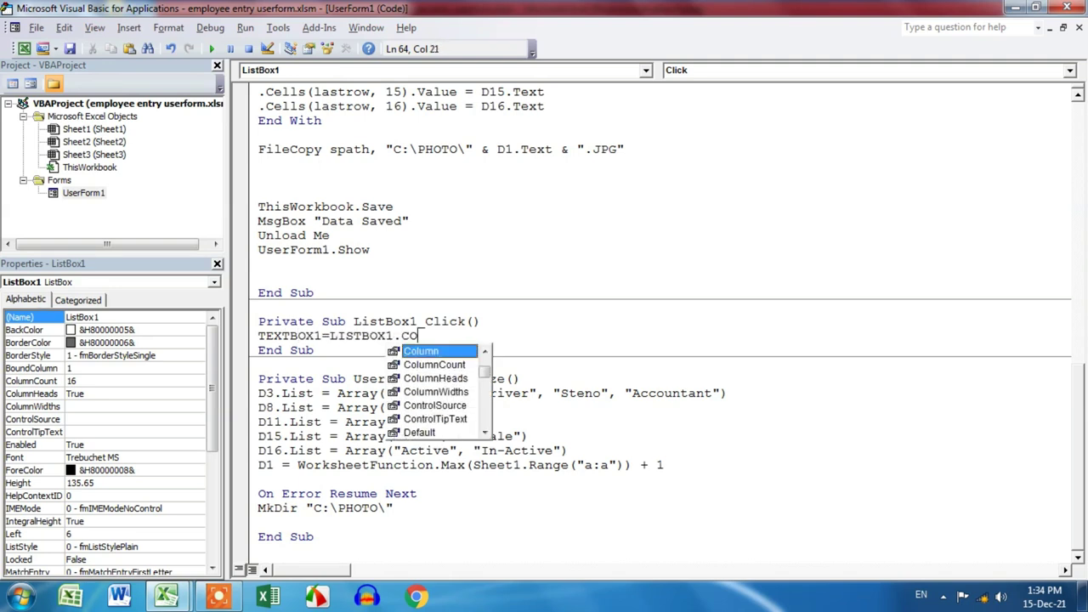
key(Tab)
text((0))
key(Up)
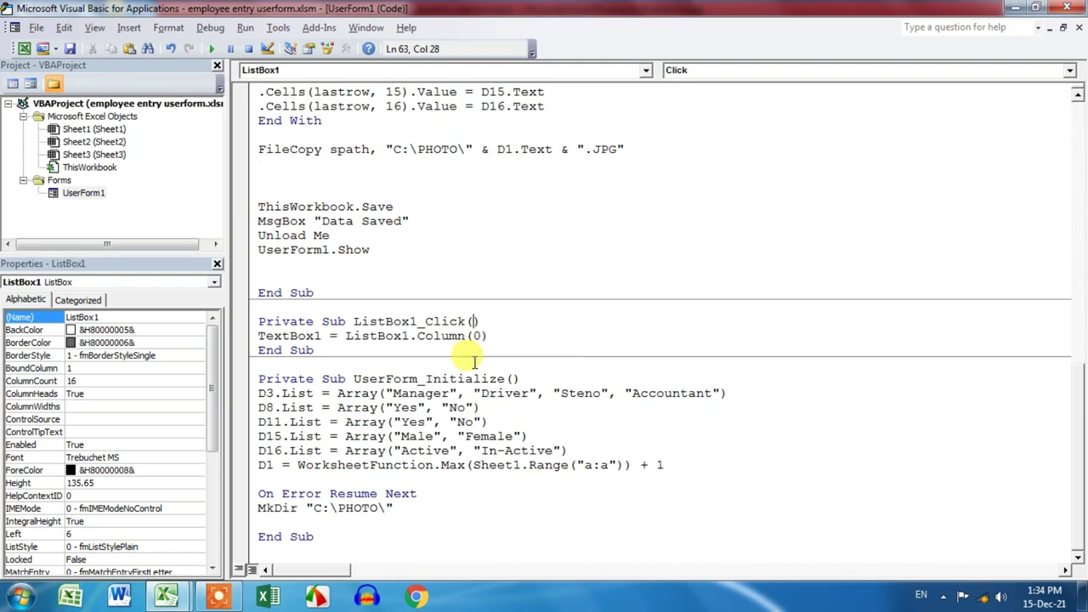
Run the form and alternate between the two employee rows, seeing Emp IDs 1 and 2 fill in
click(214, 44)
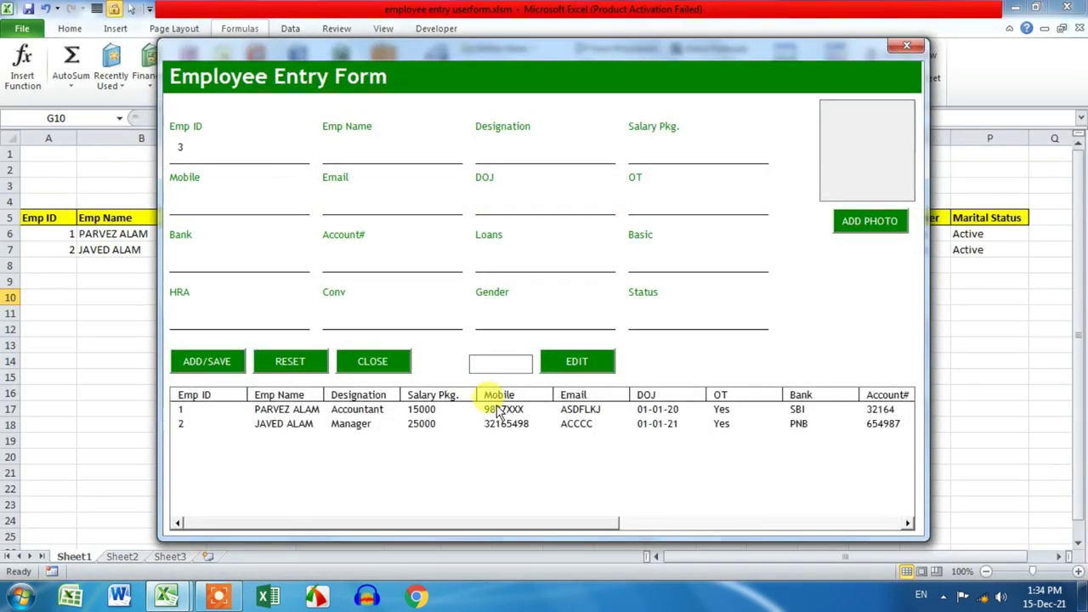
click(498, 409)
click(505, 424)
click(506, 408)
click(506, 424)
click(506, 409)
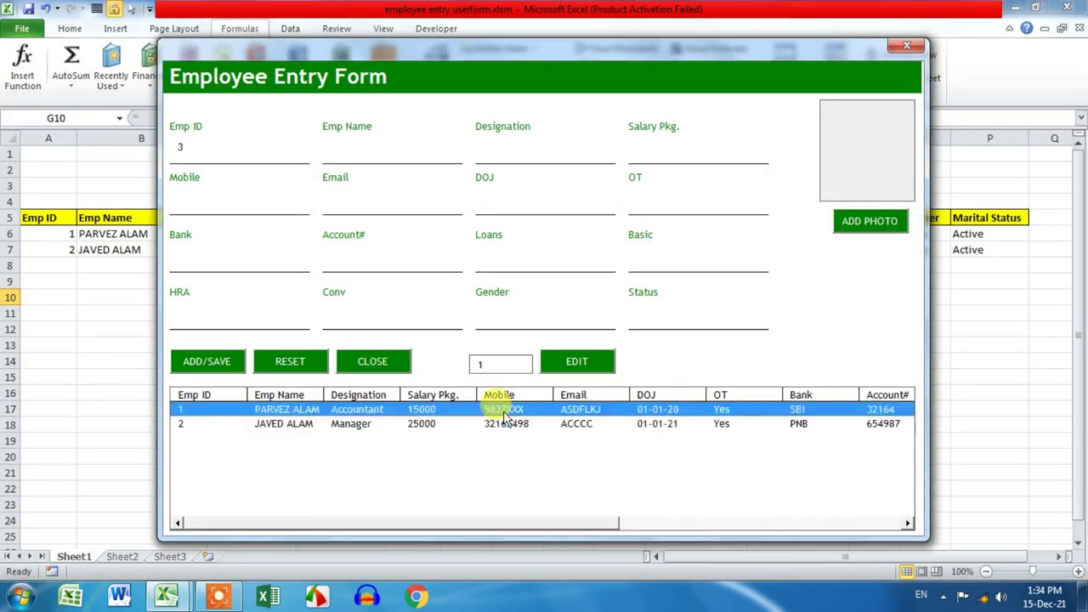
click(506, 424)
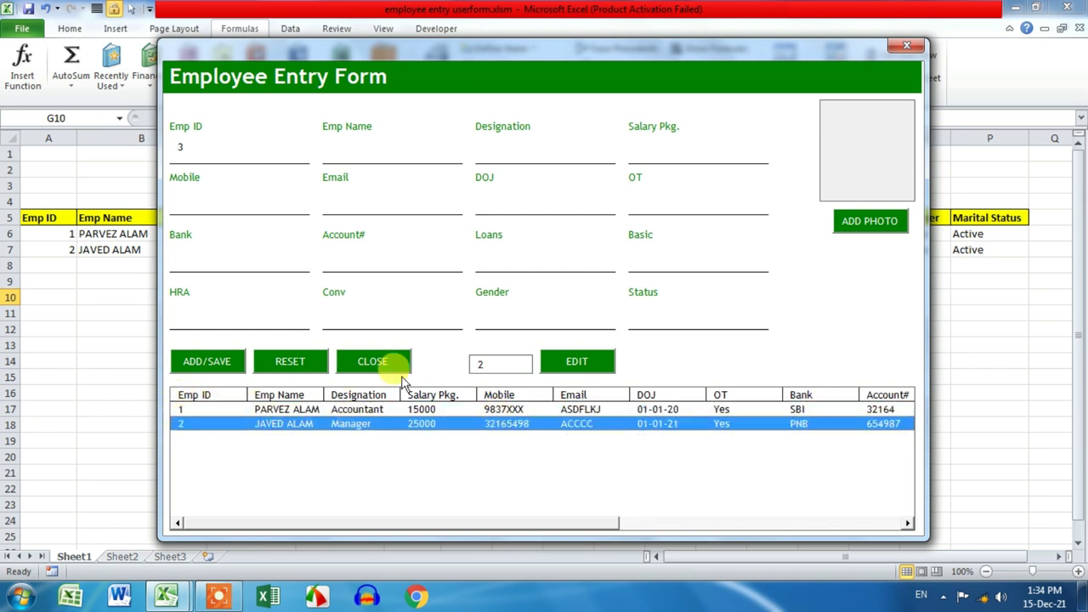
click(391, 410)
click(399, 424)
click(400, 409)
click(399, 423)
Close the form and declare Dim I As Long in cmdEdit_Click
click(904, 47)
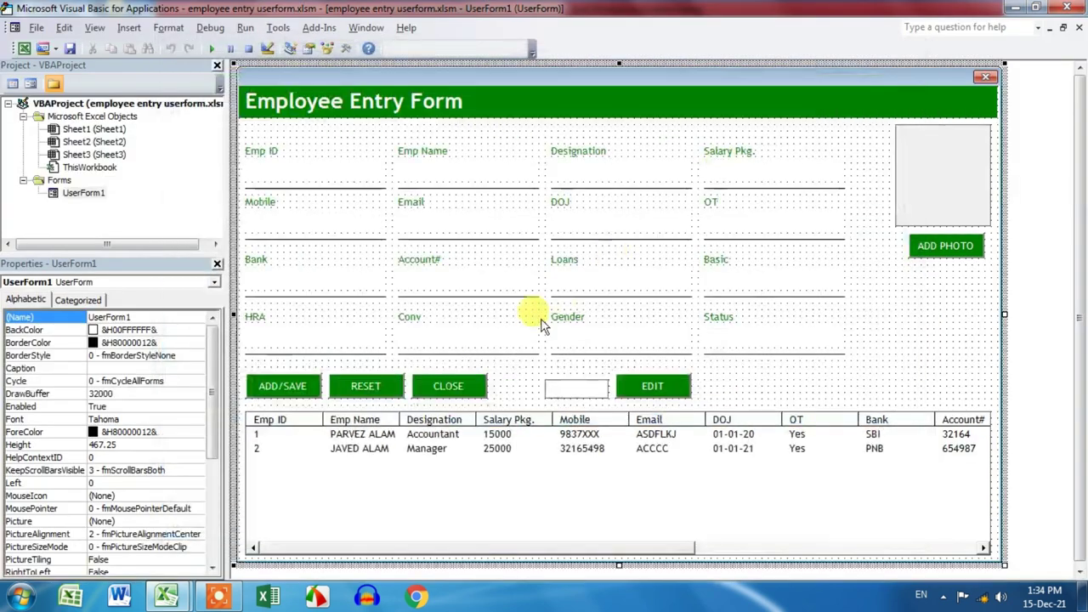
scroll(1075, 331, down, 1)
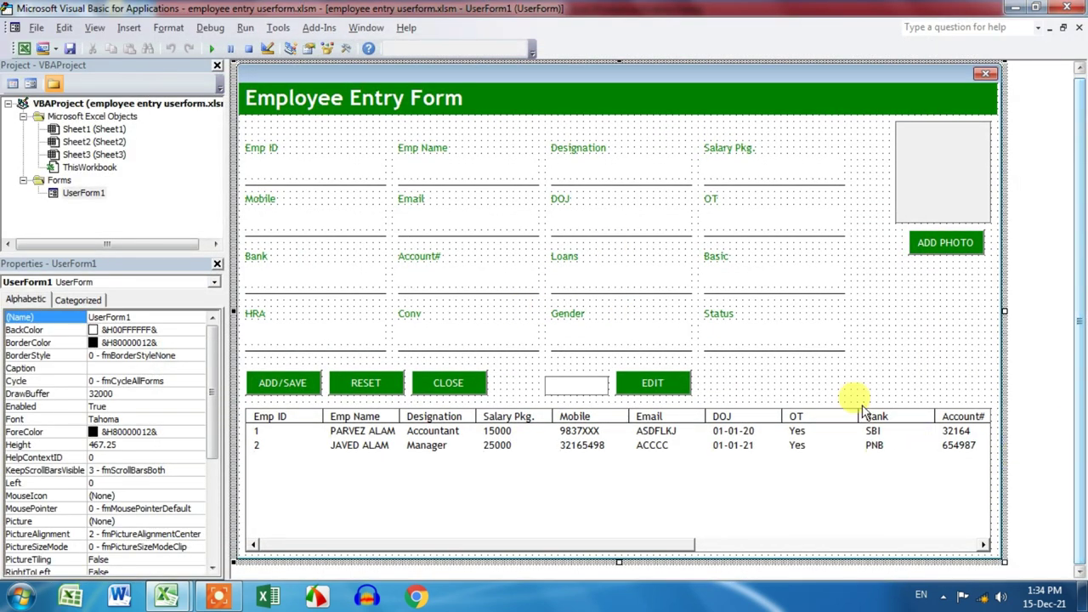
double_click(685, 392)
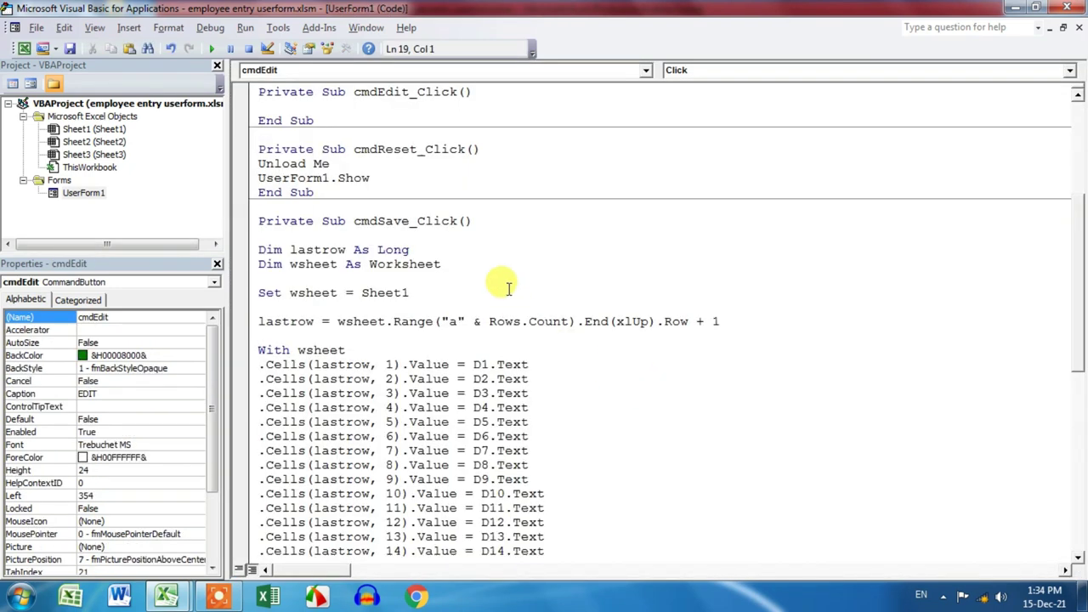
scroll(476, 255, up, 1)
scroll(434, 242, up, 3)
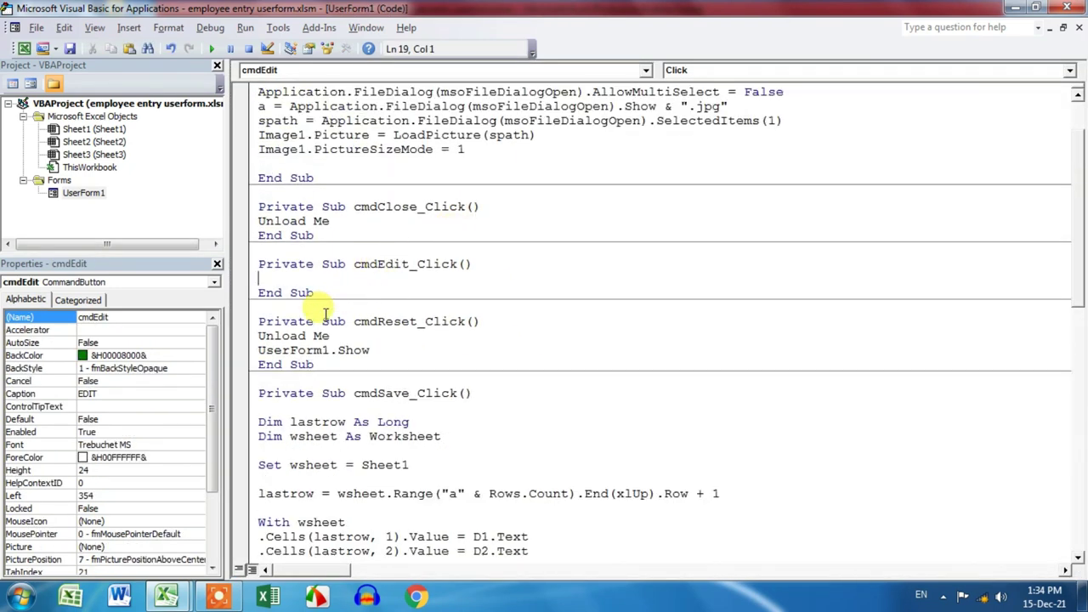
key(Return)
key(Return)
key(Return)
key(Return)
key(Return)
key(Return)
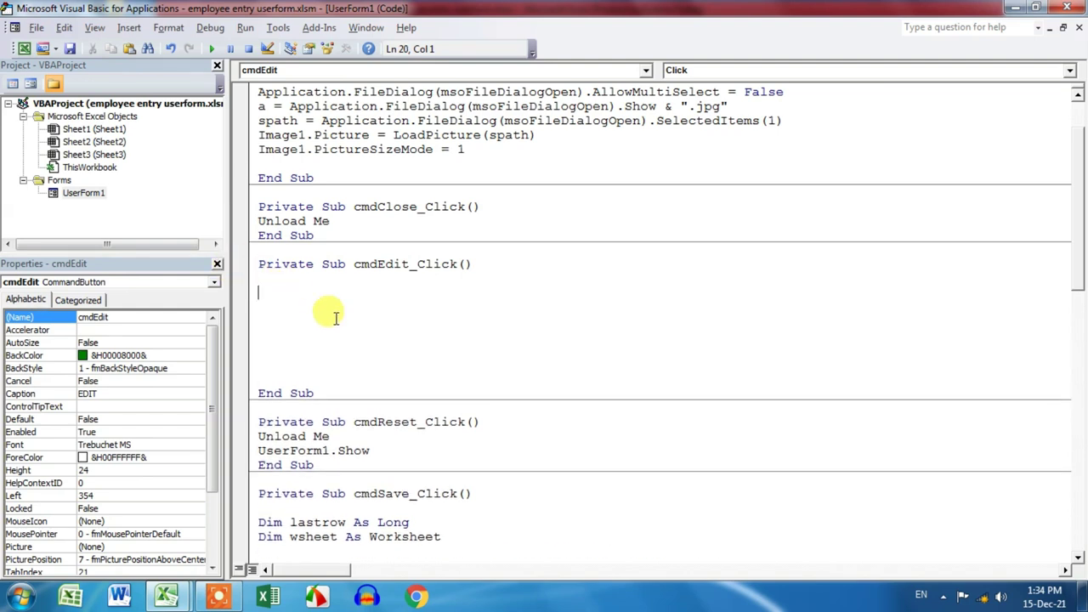
text(DIM I AS)
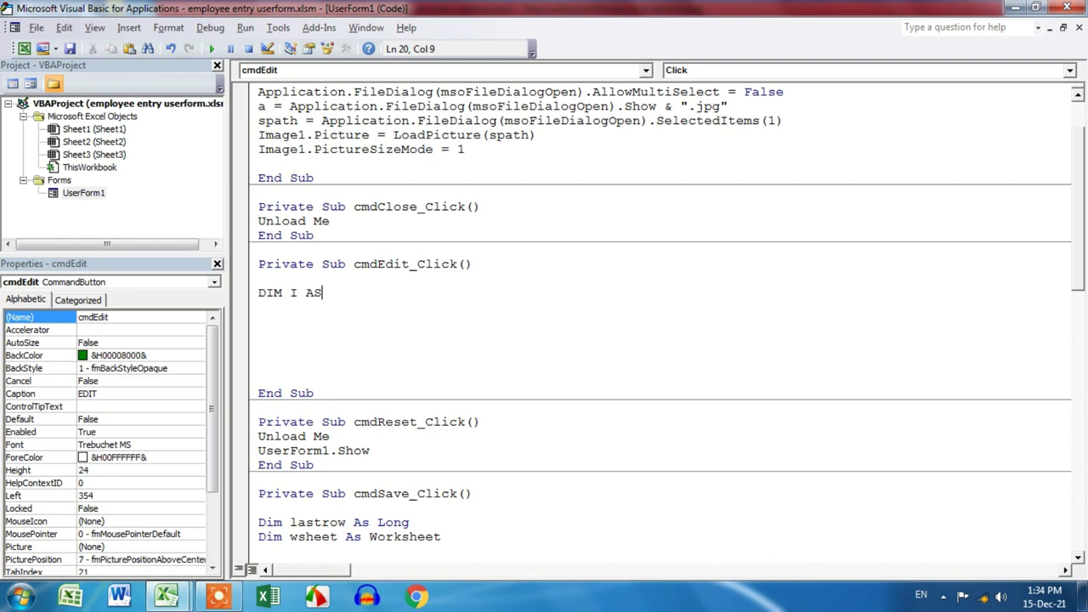
text( LONG)
key(Return)
key(Return)
key(Return)
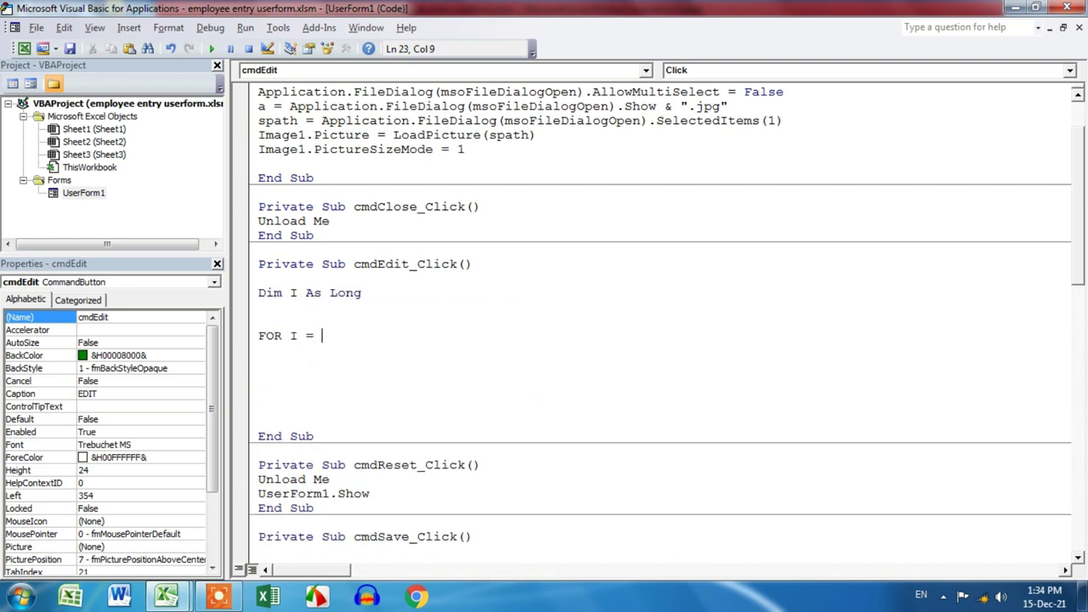
Confirm data starts at A6, then add For I = 6 To Sheet1.Range("A" & Rows.Count).End(xlUp).Row
key(alt+Tab)
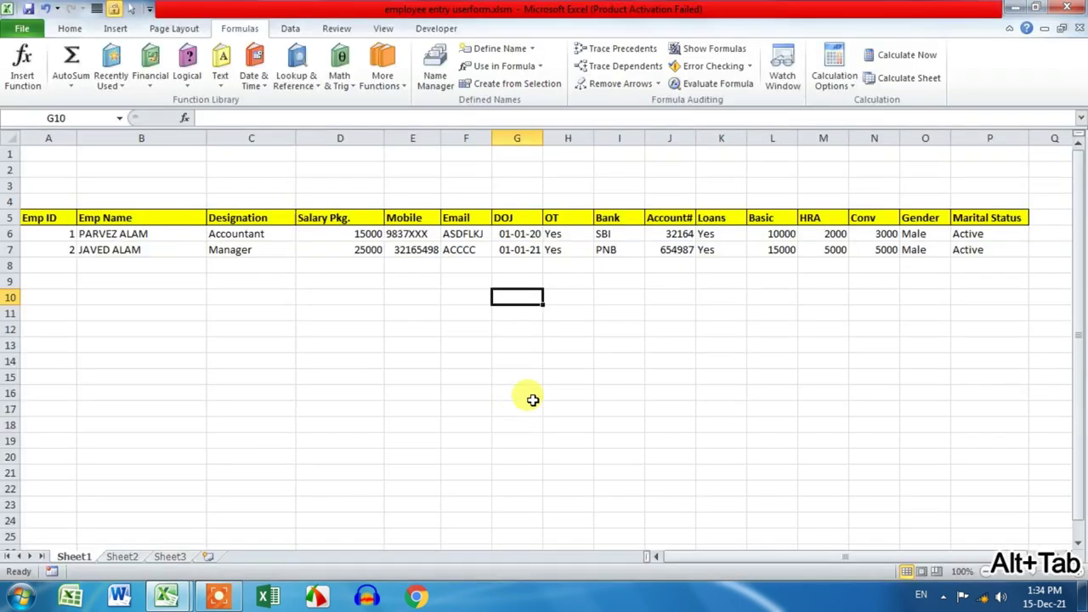
click(61, 234)
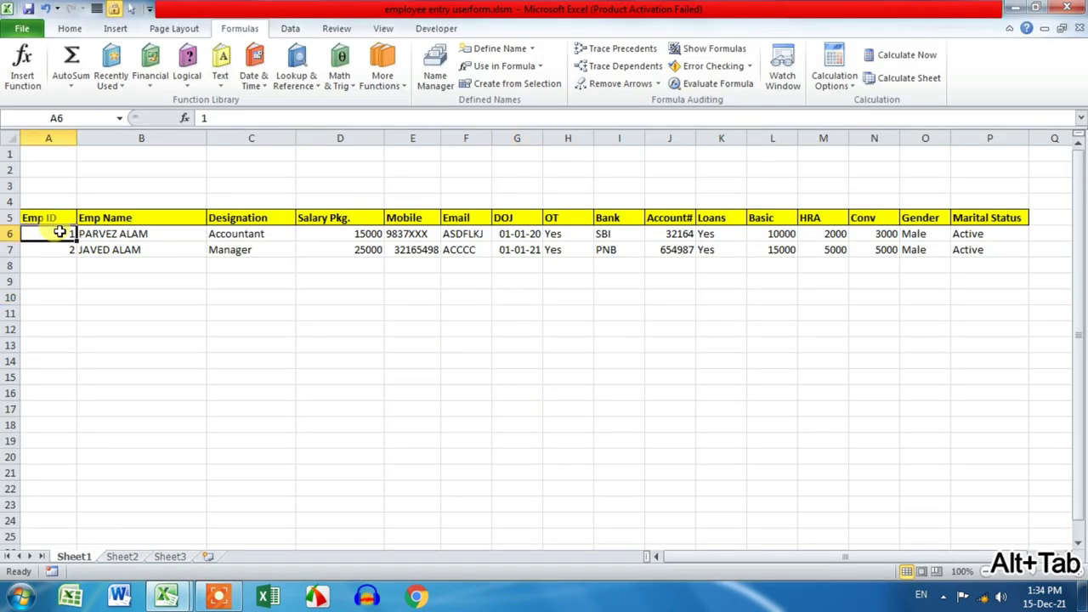
key(alt+Tab)
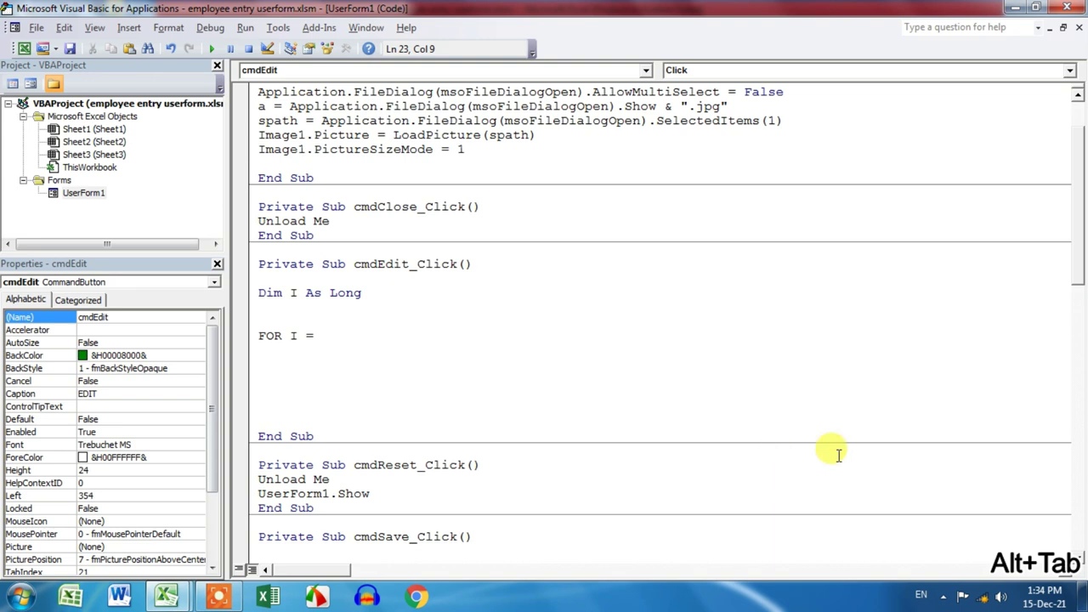
text(6 TO)
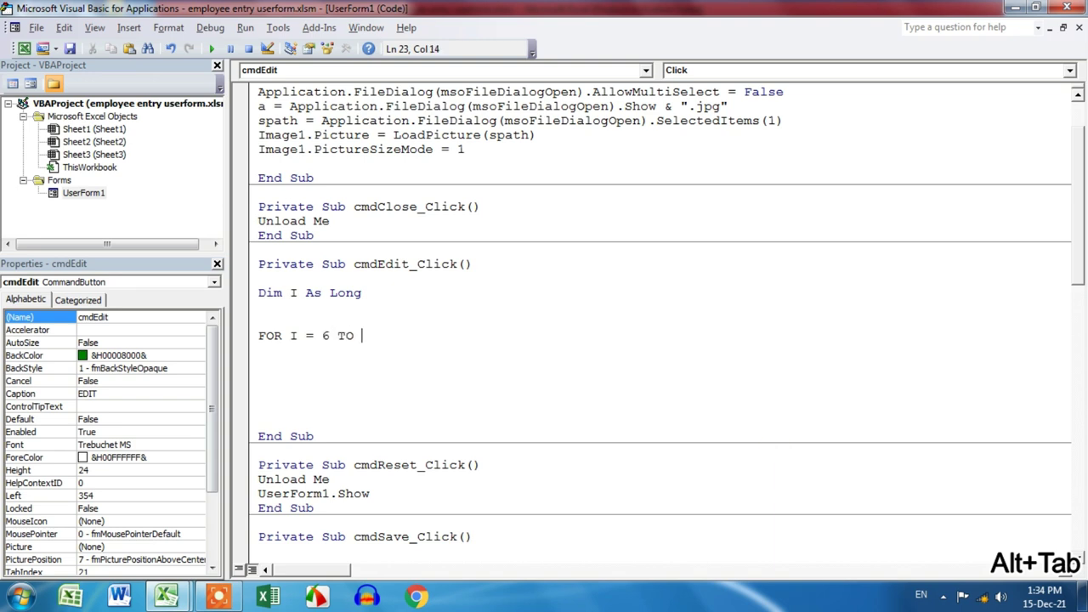
text(SHEET1.Range("A"&ROWS.)
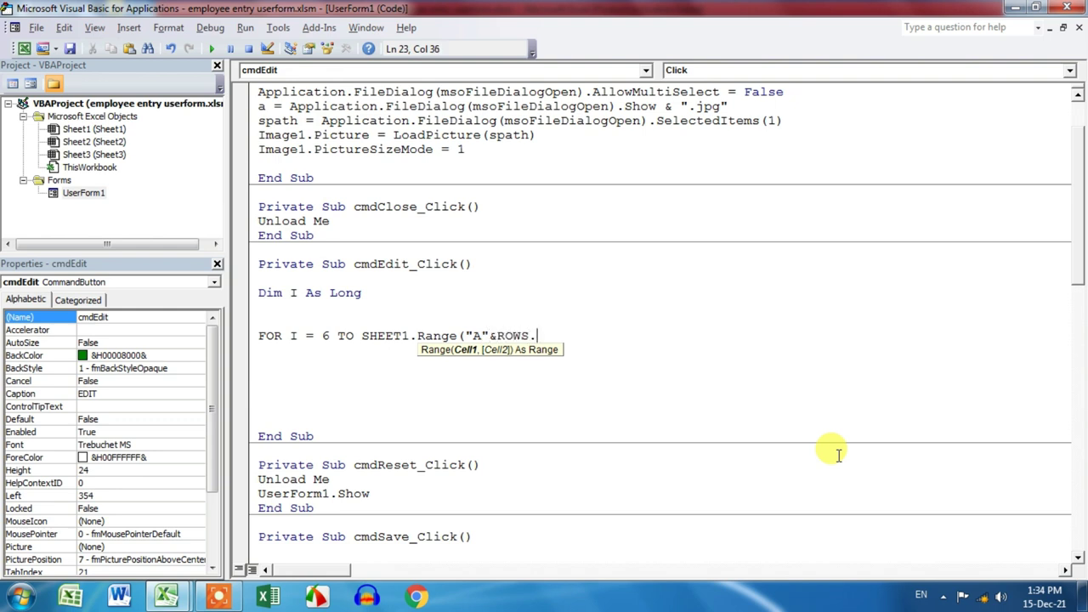
text(COU).End()
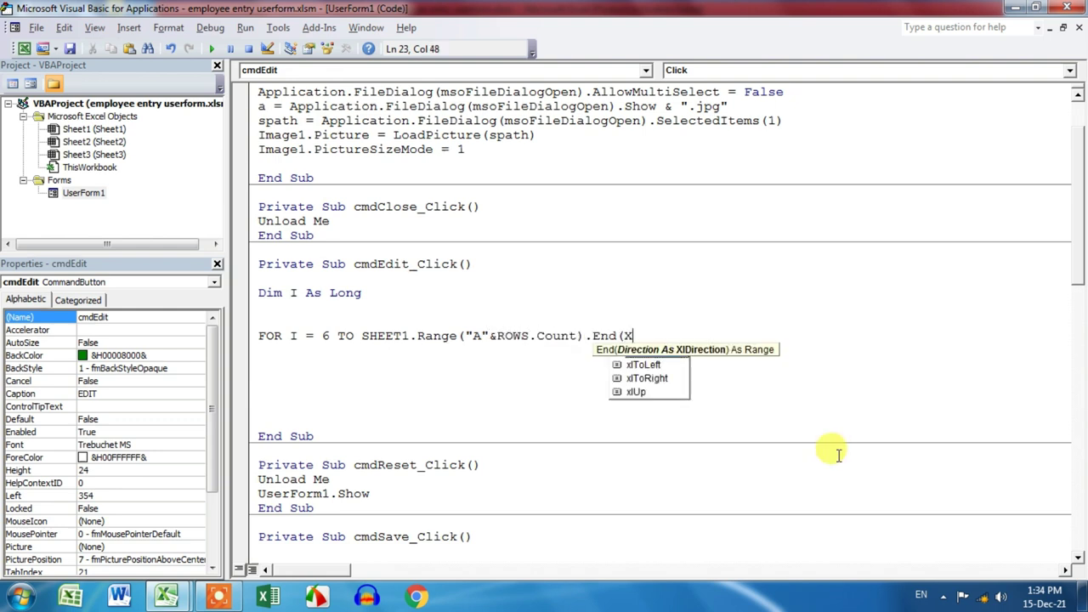
text(XLUP).ROW)
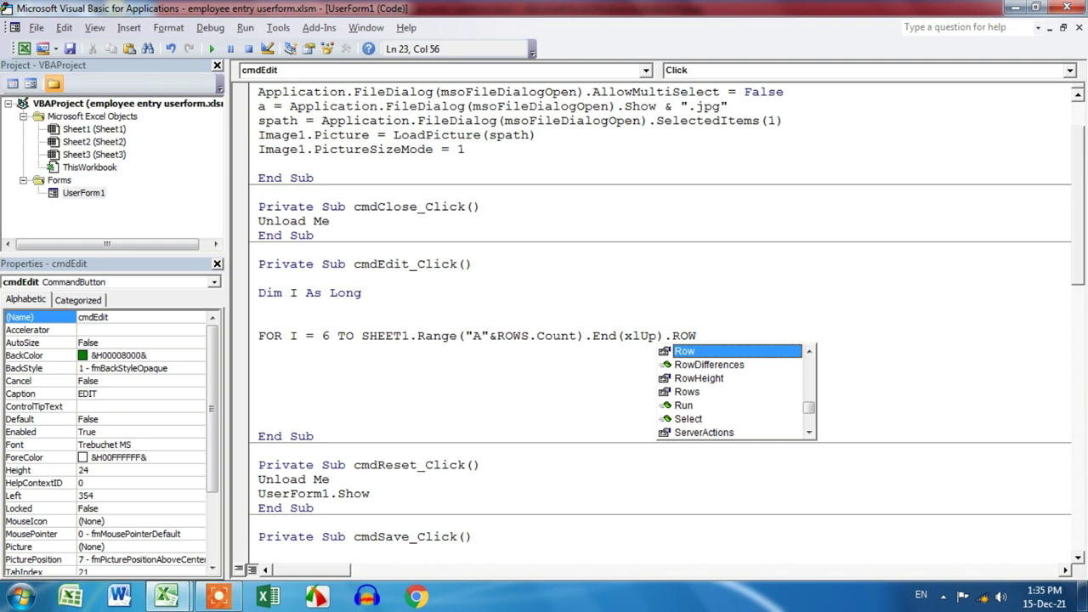
key(Return)
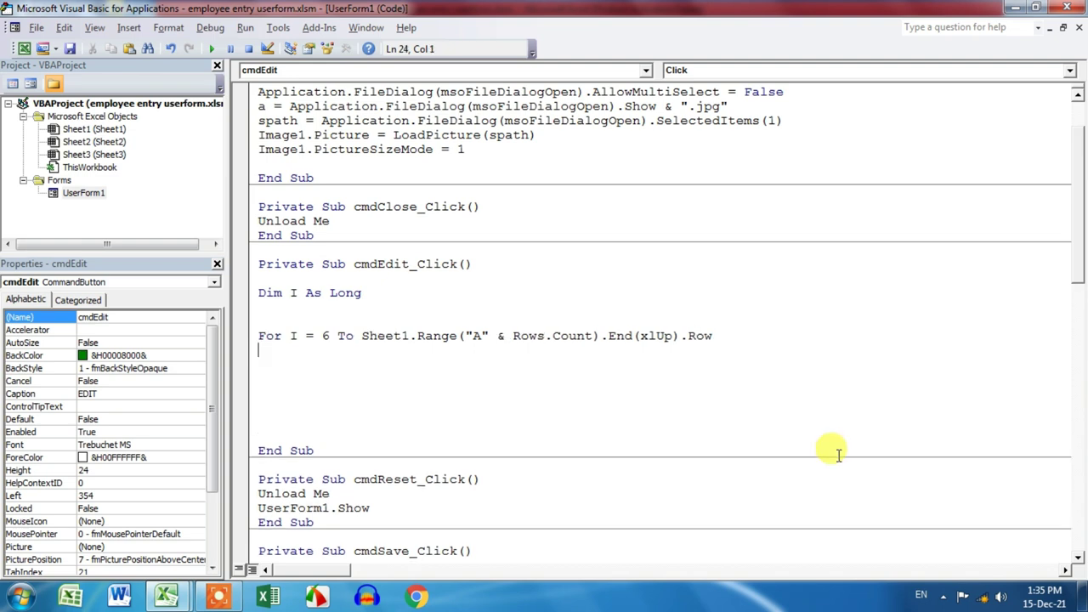
Add If Sheet1.Cells(I, "A").Value = TextBox1.Text Then, followed by D1.Text = Sheet1.Cells(I, 1).Value
key(Return)
text(IF SHEET1)
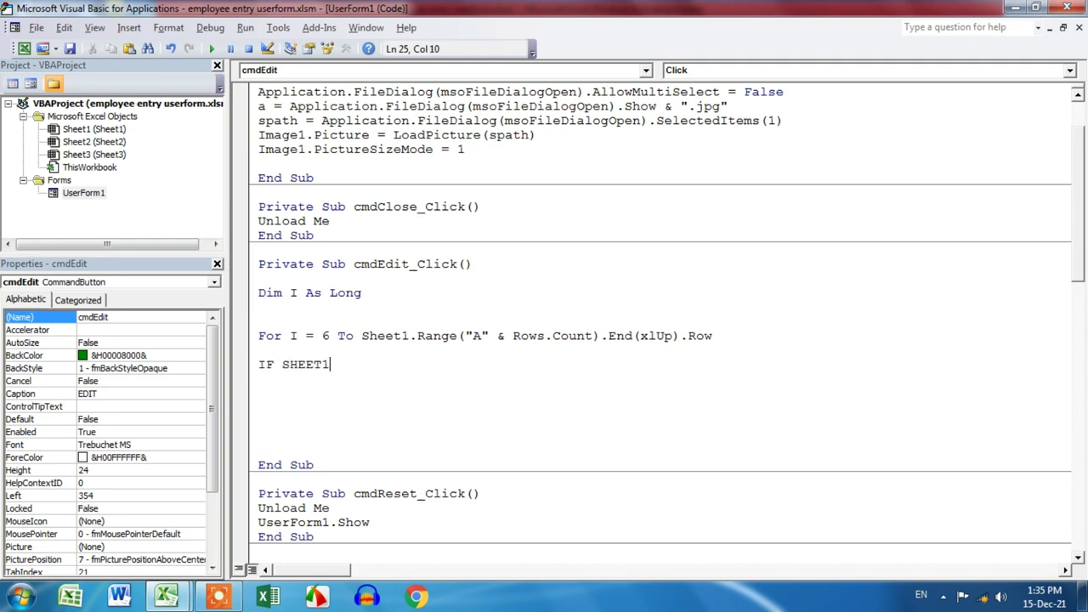
text(.Cells)
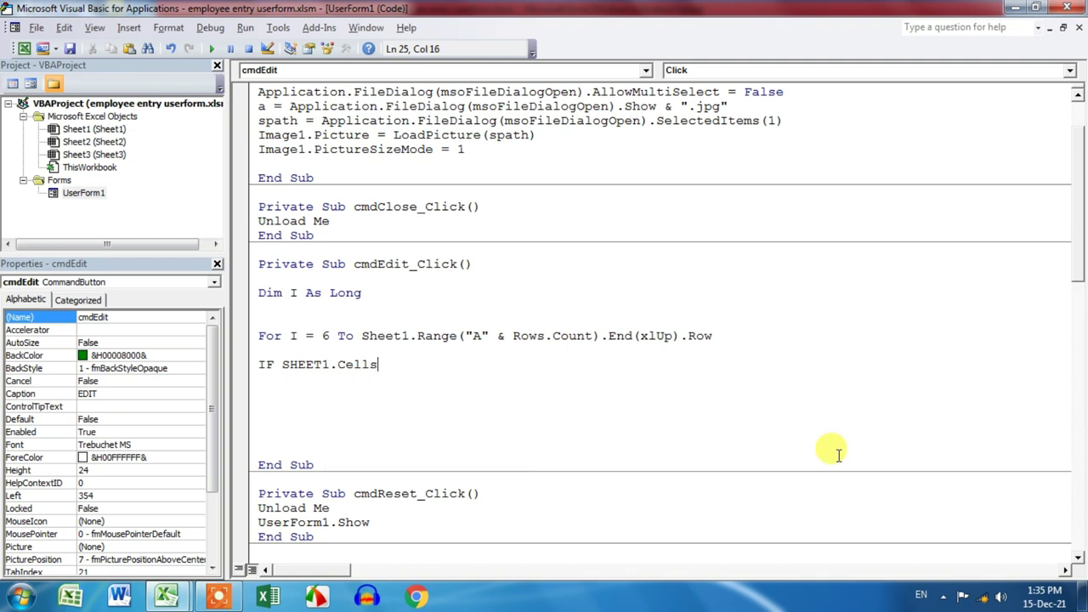
text((I)
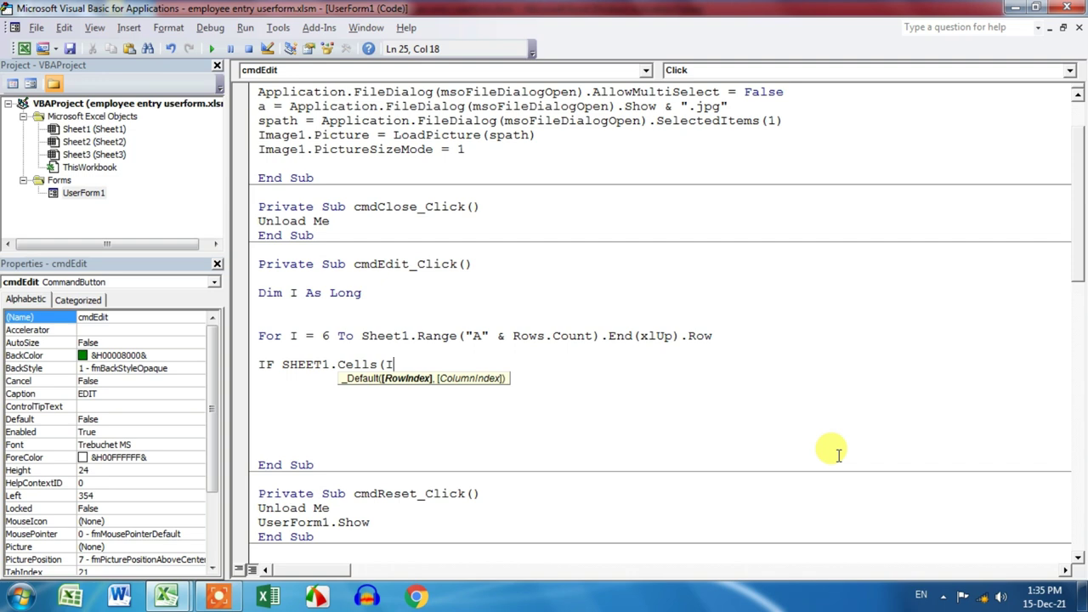
text(,)
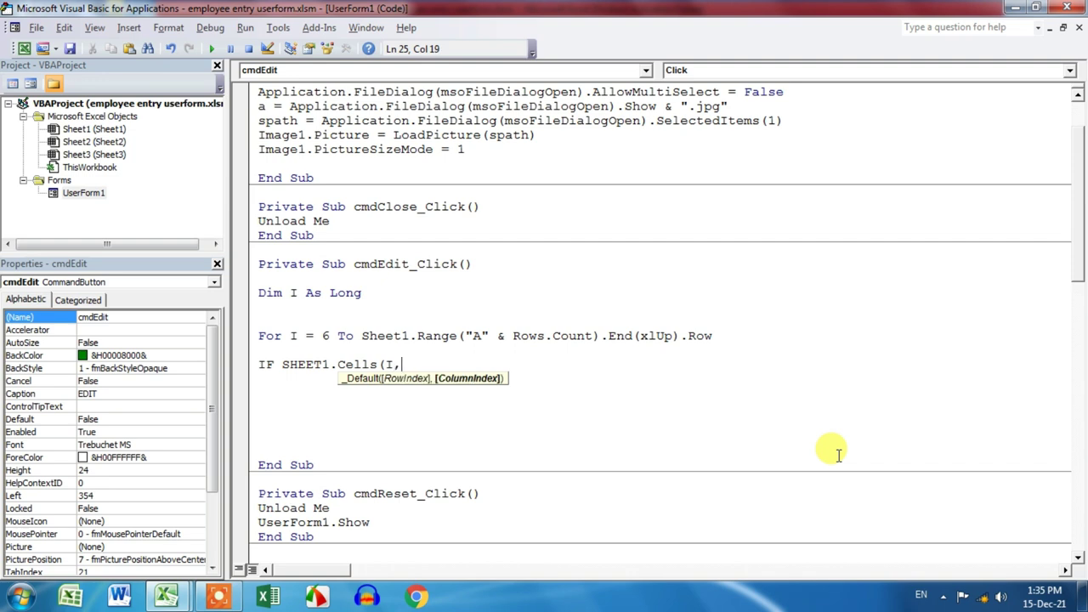
text().VALUE=)
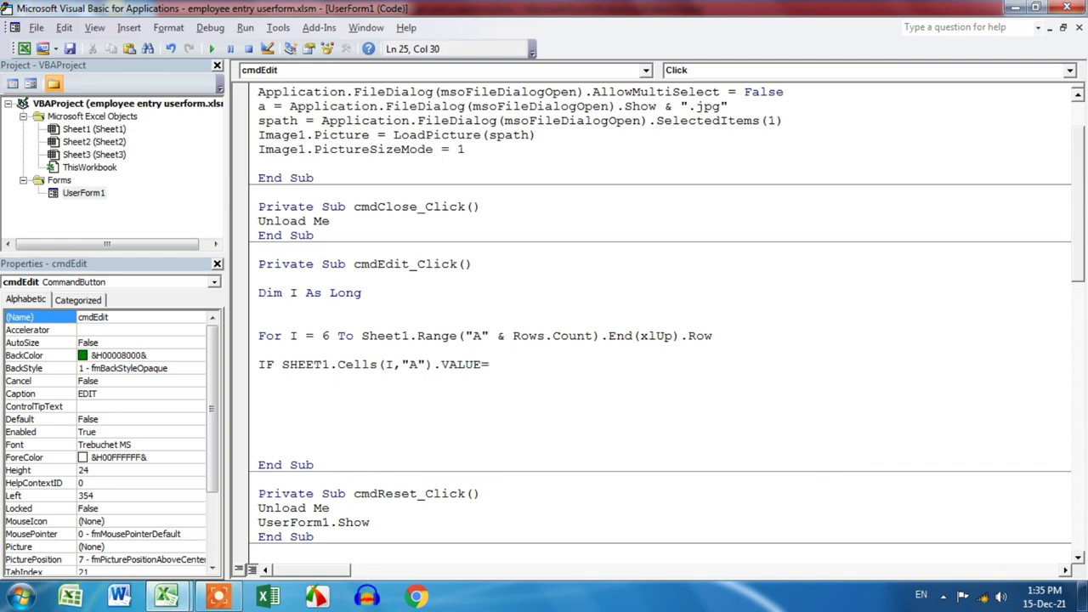
text(1.)
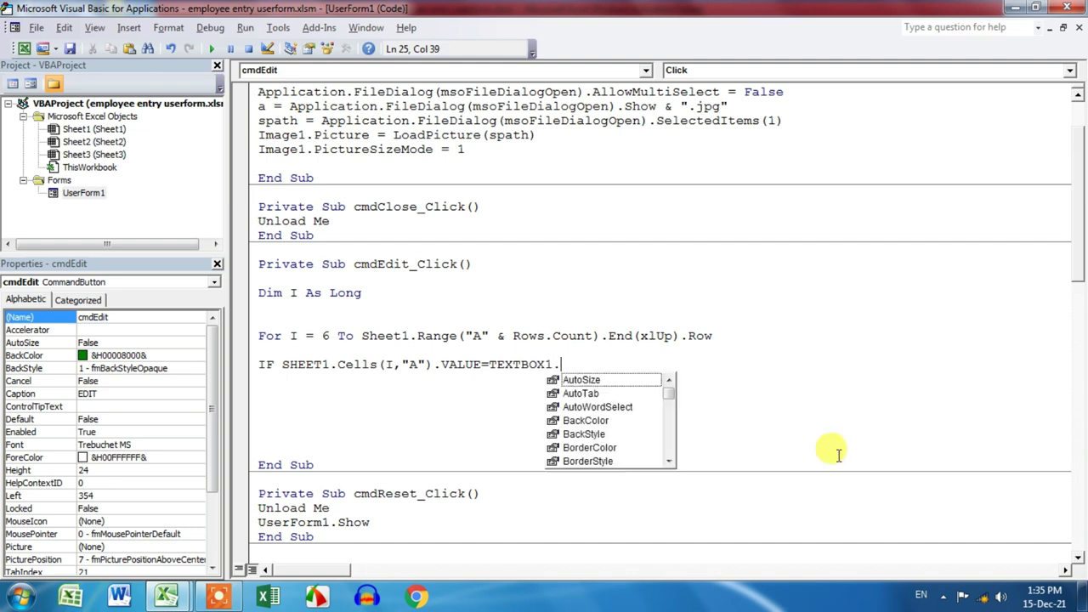
text(Text THE)
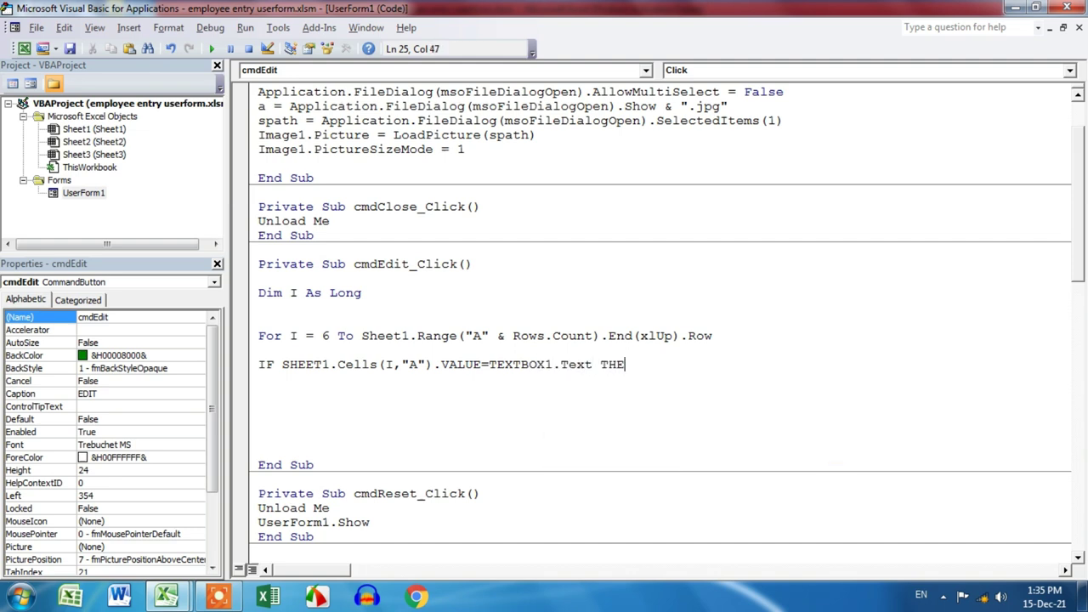
text(N)
key(Return)
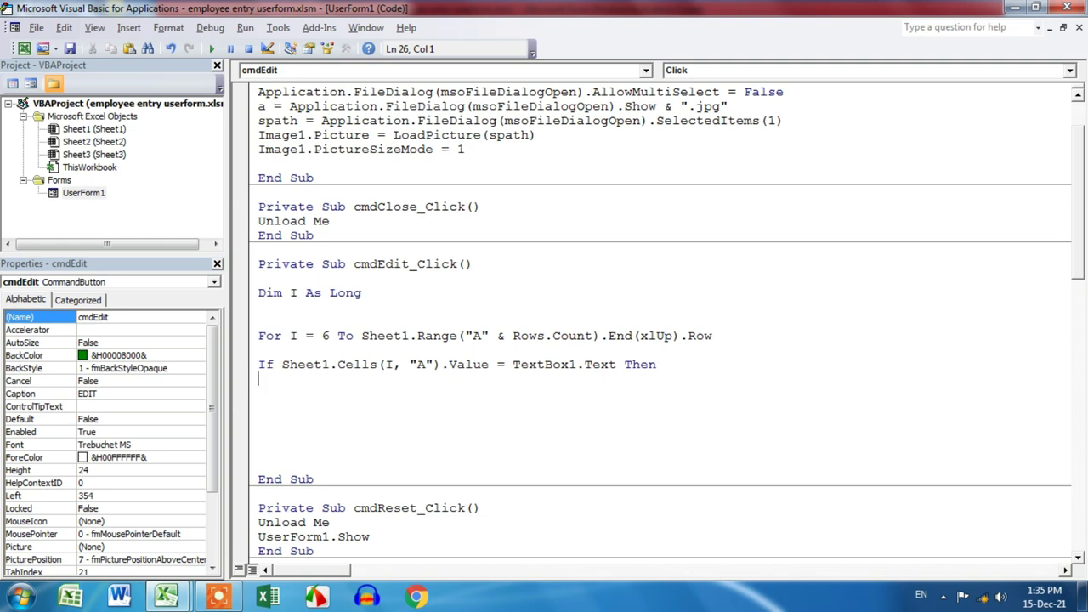
text(D1.Text)
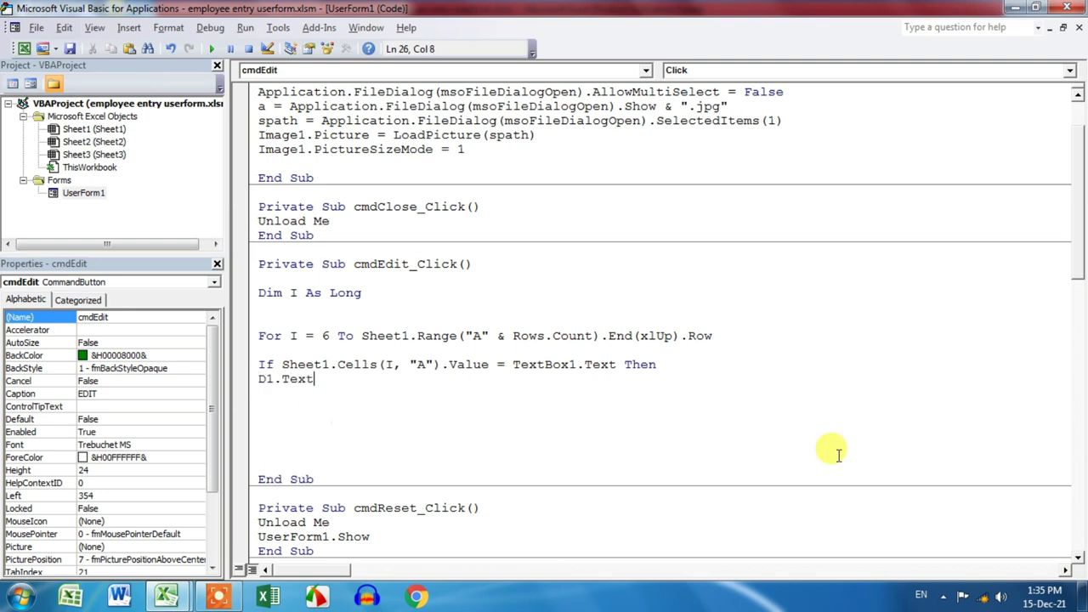
text(=SHEET1)
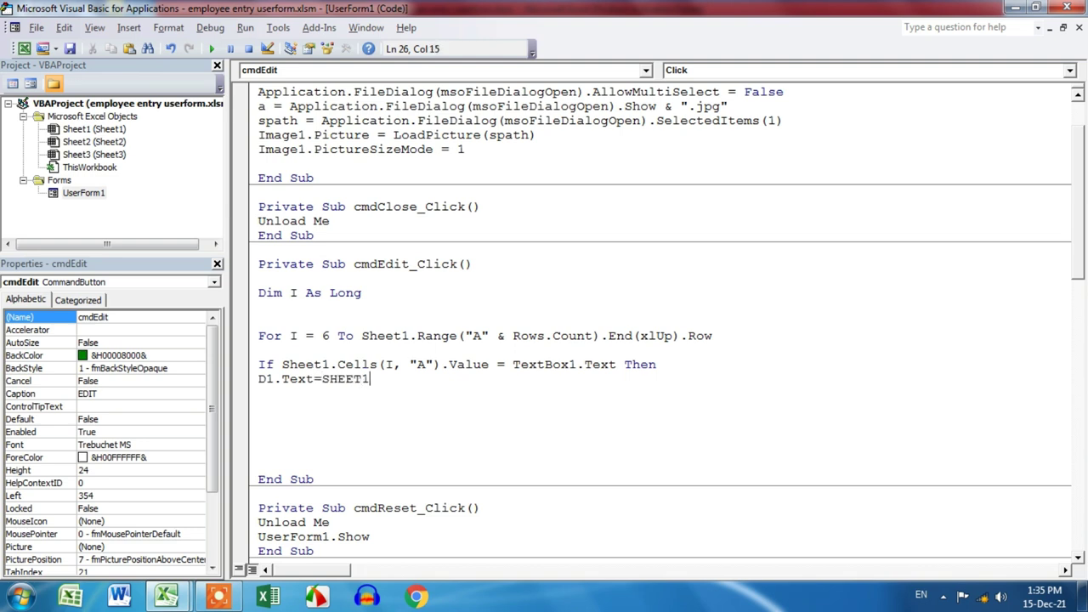
text(.Cells(I,)
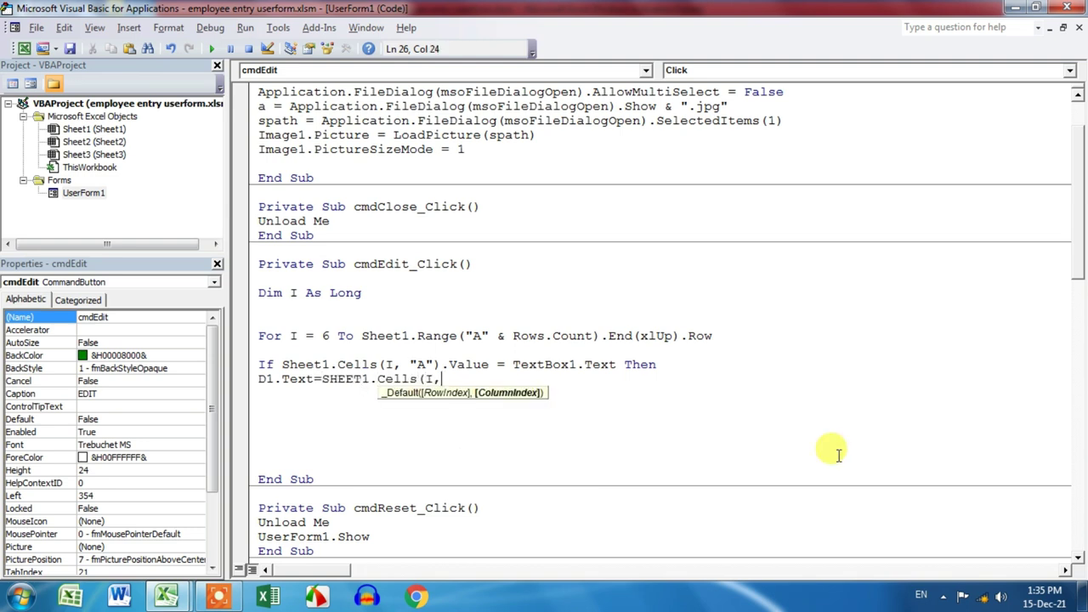
text(1).VALUE)
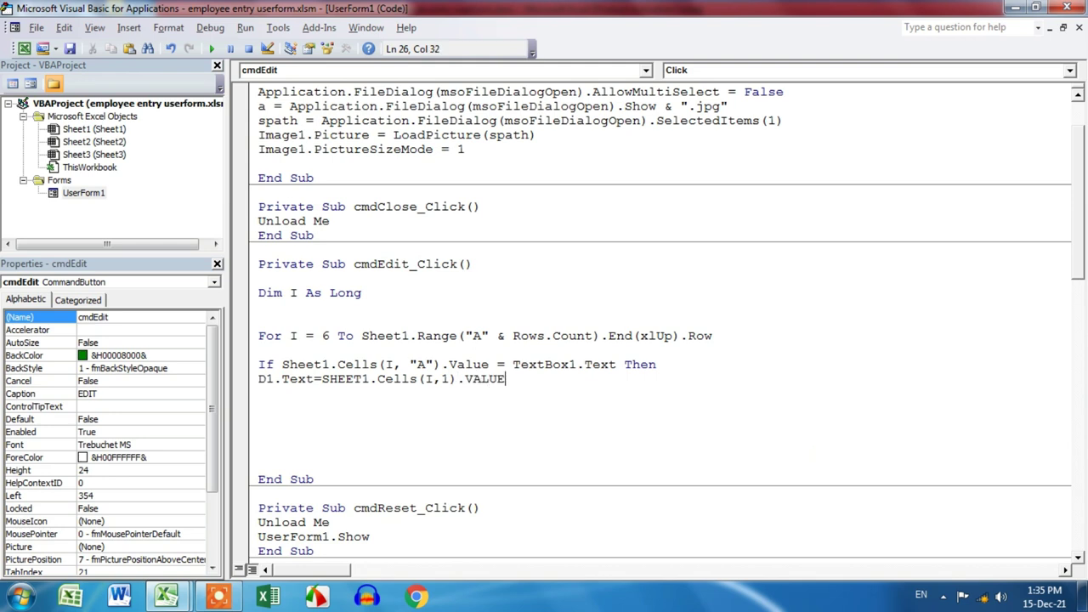
key(Return)
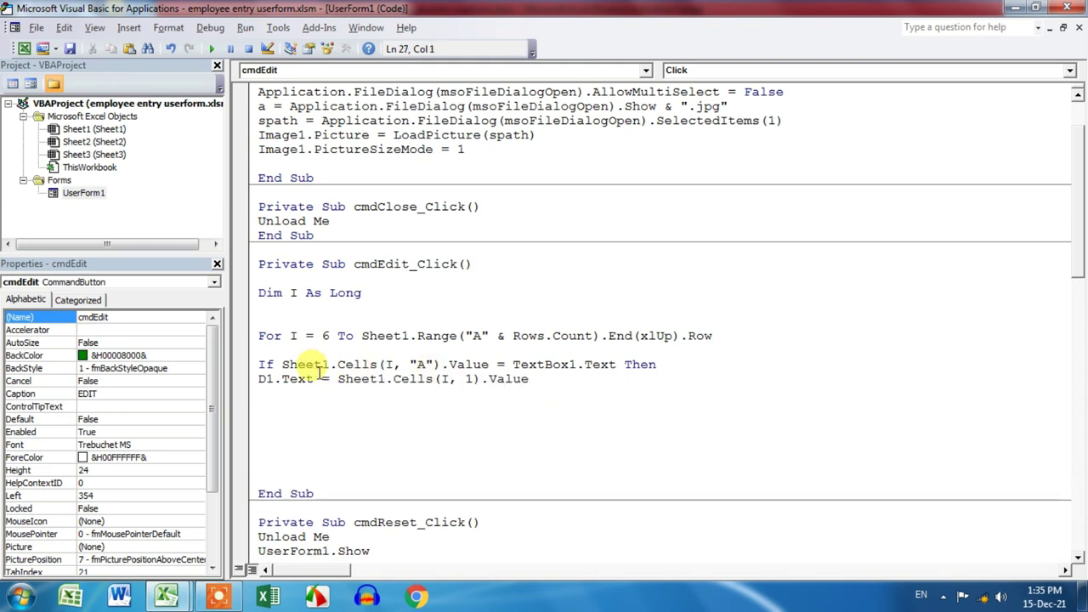
Copy the D1.Text assignment line and paste duplicates beneath it for the remaining boxes
click(245, 381)
key(ctrl+c)
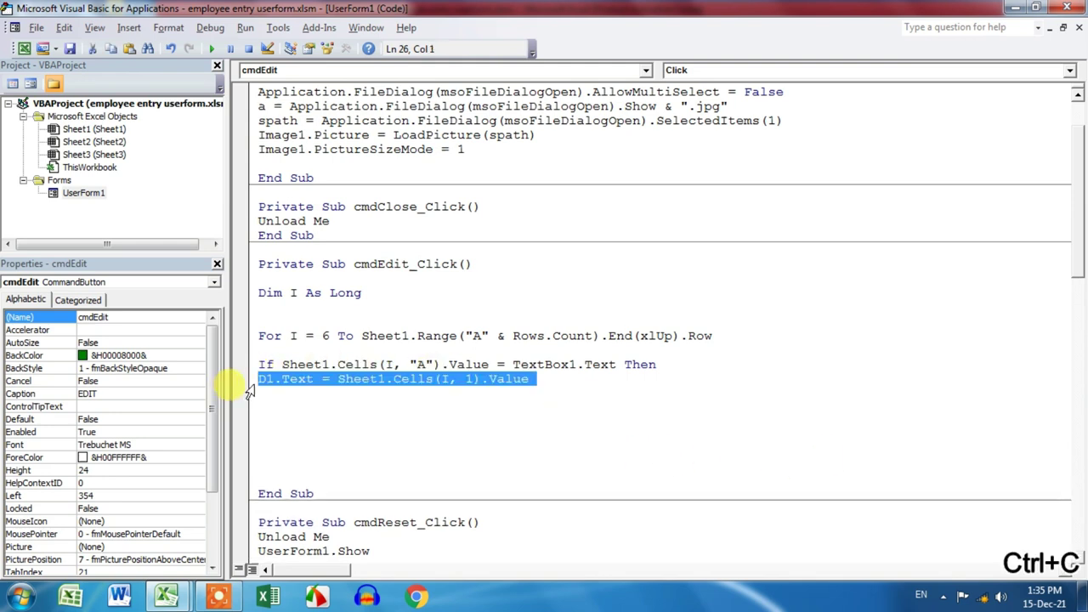
click(257, 393)
key(ctrl+v)
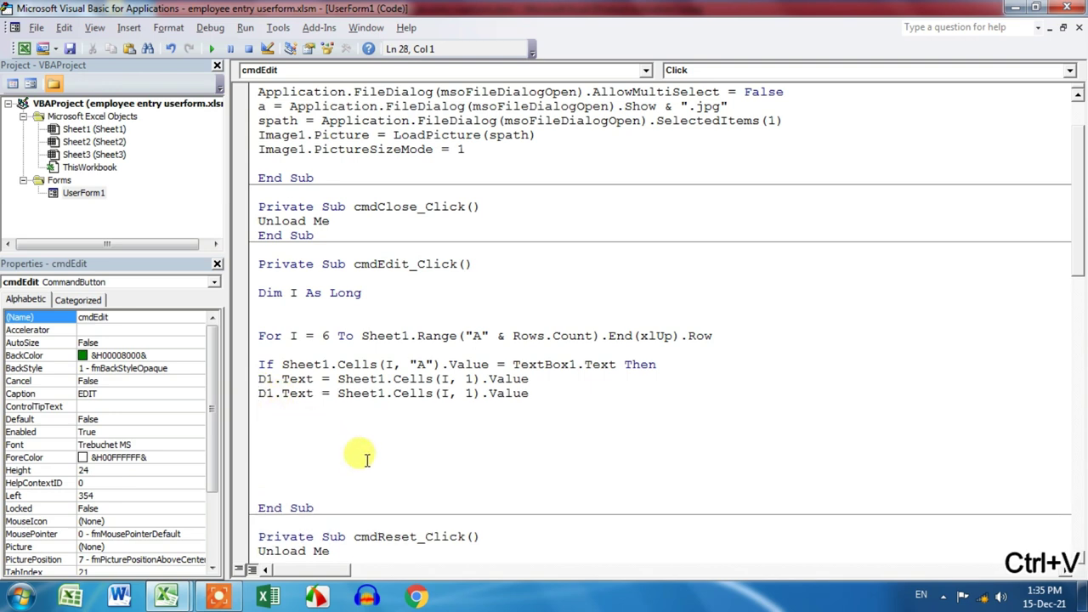
key(ctrl+v)
key(ctrl+v)
key(ctrl+v)
key(ctrl+v)
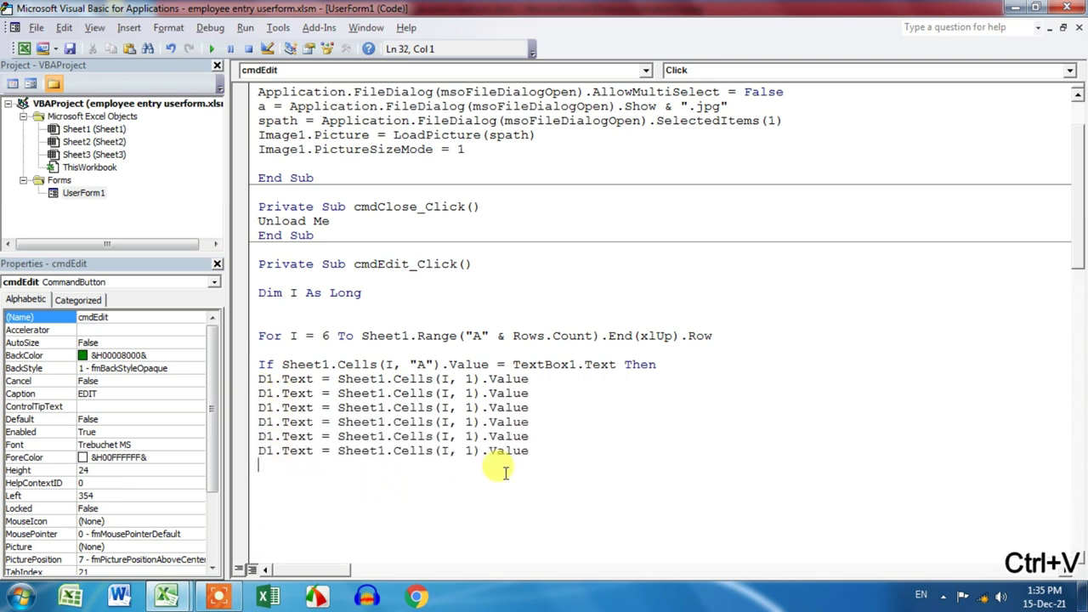
key(ctrl+v)
key(ctrl+v)
key(ctrl+v)
key(ctrl+v)
key(ctrl+v)
key(ctrl+v)
key(ctrl+v)
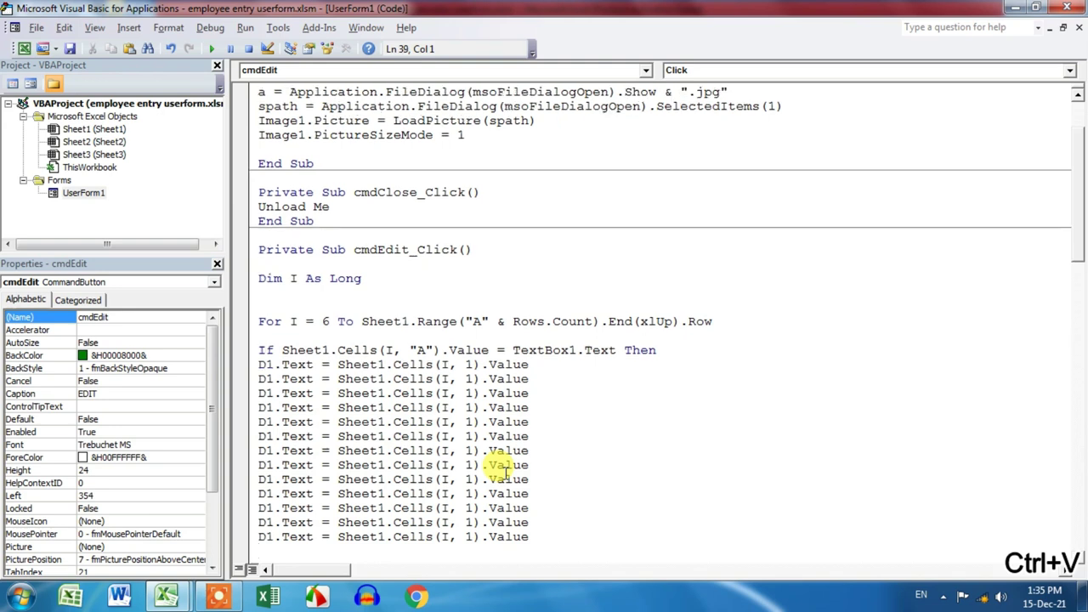
key(ctrl+v)
key(ctrl+v)
key(ctrl+v)
Renumber the column index on the copied lines from 2 through 16
scroll(506, 449, down, 2)
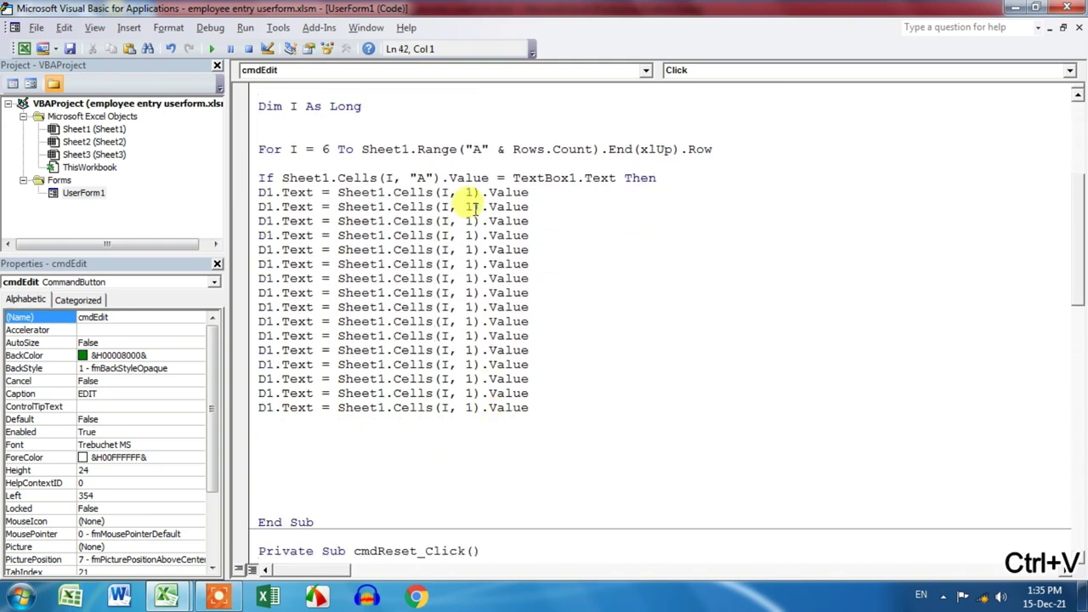
click(474, 206)
key(BackSpace)
text(2)
key(Down)
key(BackSpace)
text(3)
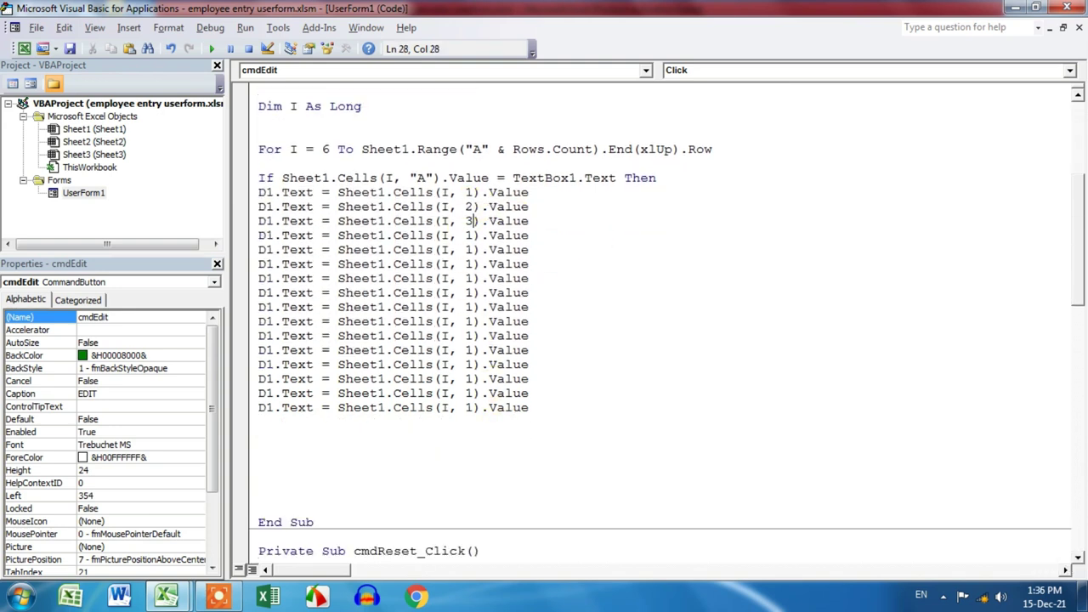
text(5)
key(Down)
key(BackSpace)
text(6)
key(Down)
key(BackSpace)
text(7)
key(Down)
key(BackSpace)
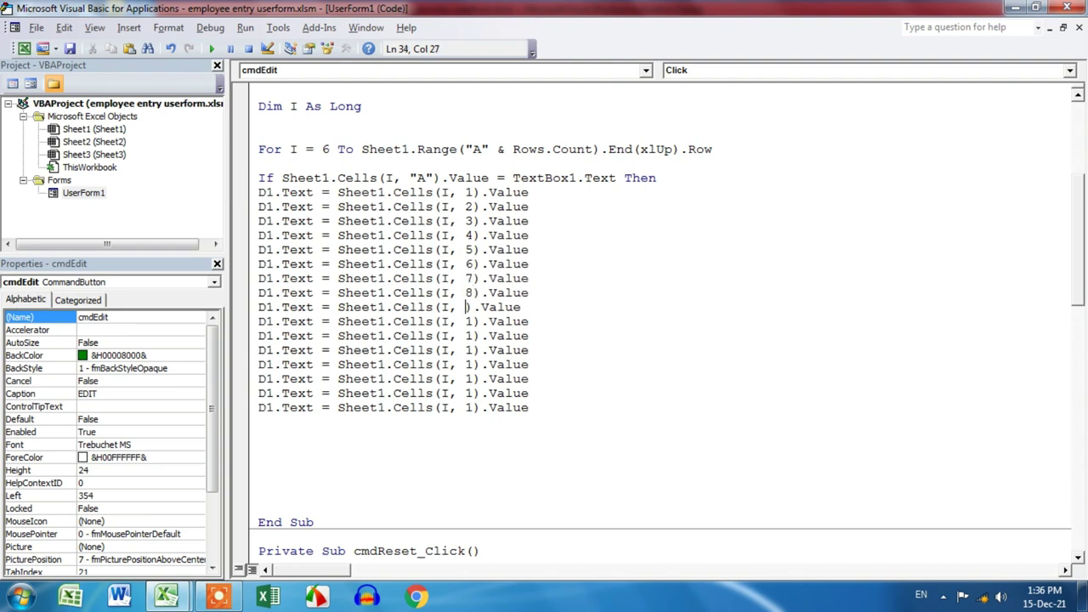
text(10)
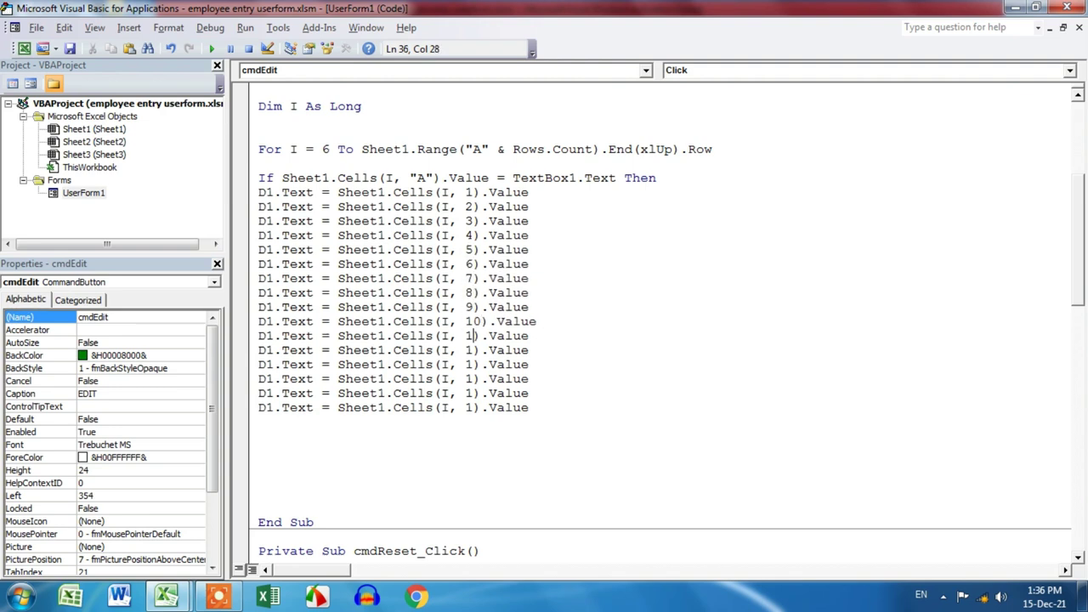
text(2)
key(Down)
key(Left)
text(1)
key(Down)
key(Left)
text(2)
key(Down)
key(Left)
text(4)
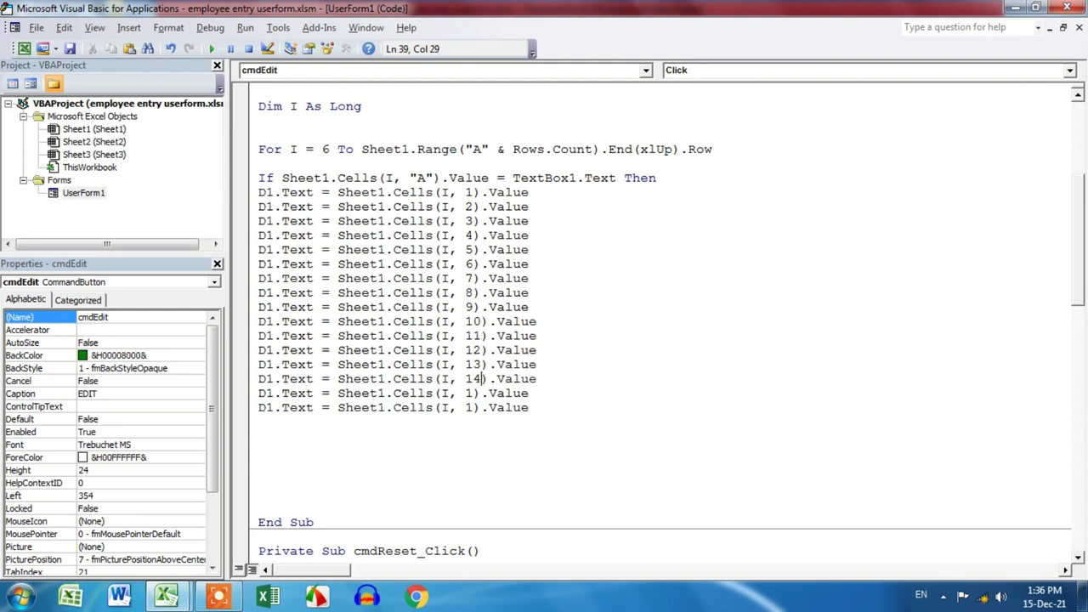
key(Down)
text(5)
key(Down)
key(Left)
text(6)
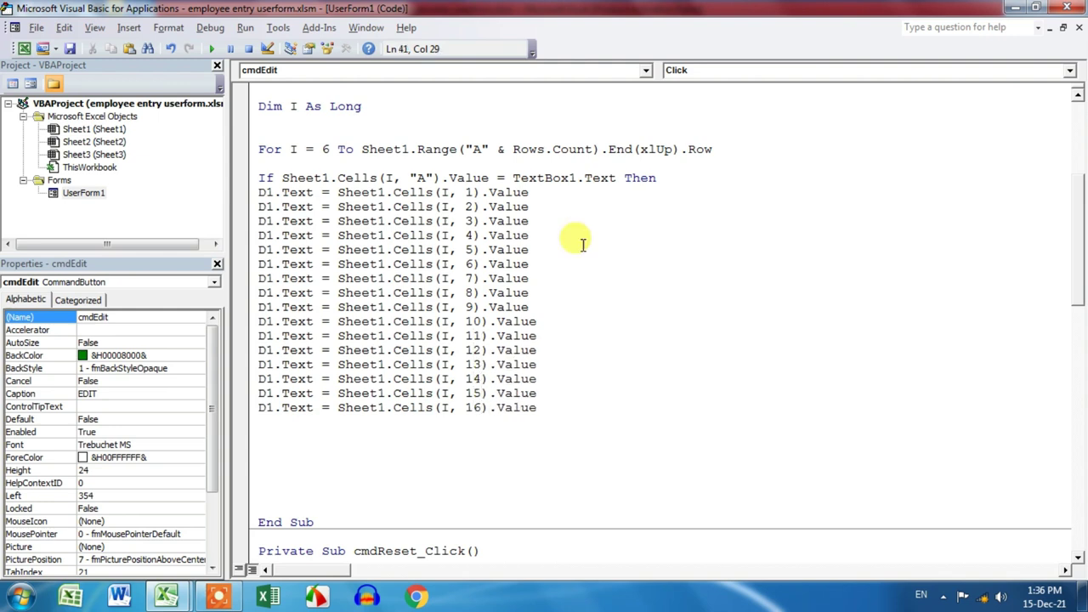
Rename the text boxes on the copied lines to D2 through D16
click(270, 206)
key(BackSpace)
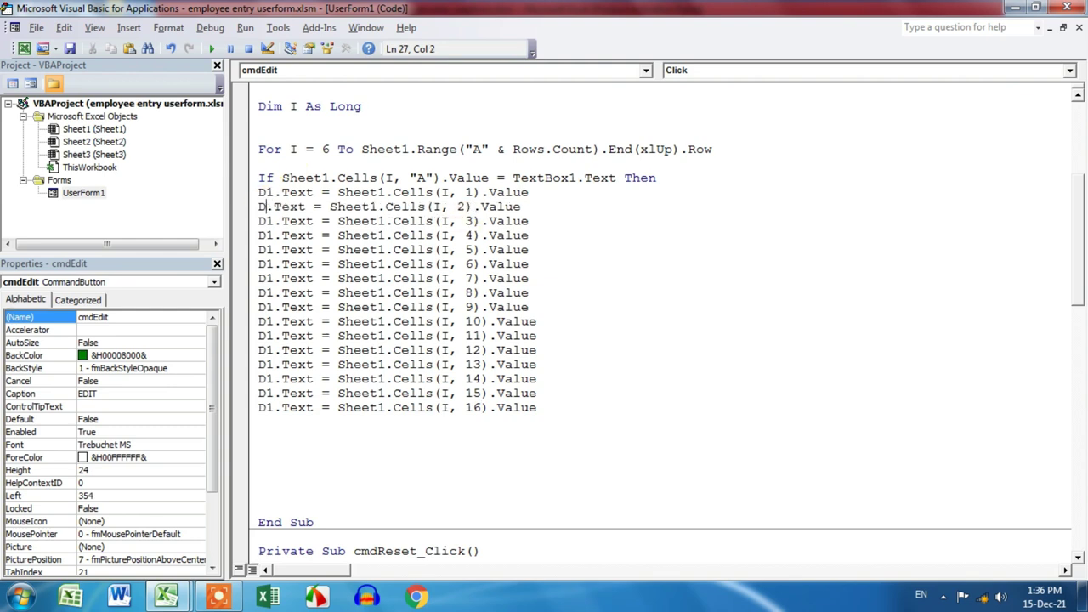
text(2)
key(Down)
key(BackSpace)
text(3)
key(Down)
key(BackSpace)
text(4)
key(BackSpace)
text(6)
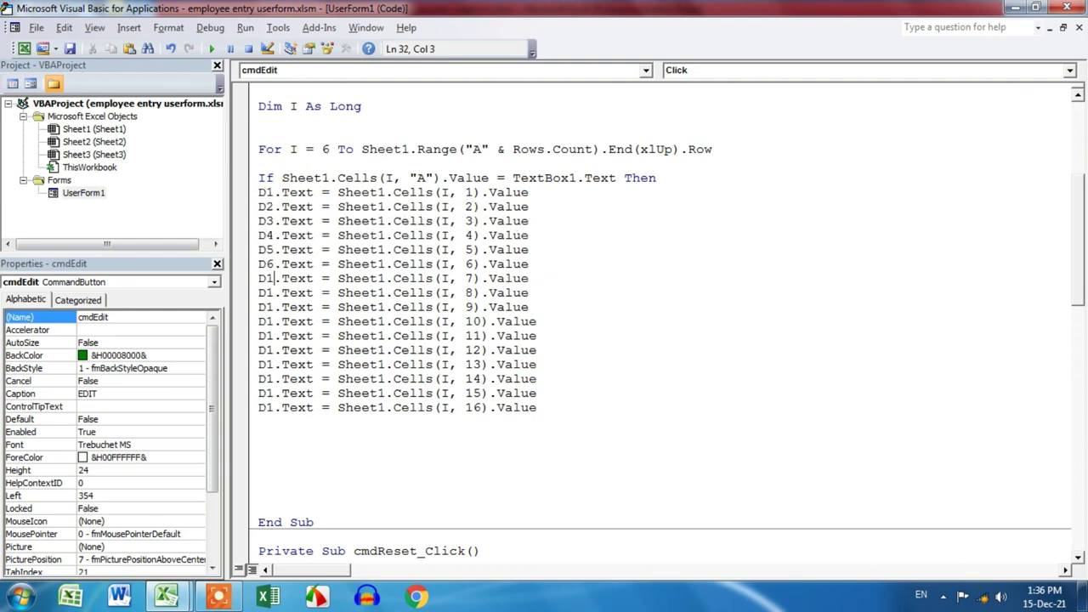
key(Down)
key(BackSpace)
text(7)
key(Down)
key(BackSpace)
text(8)
key(Down)
key(BackSpace)
text(90)
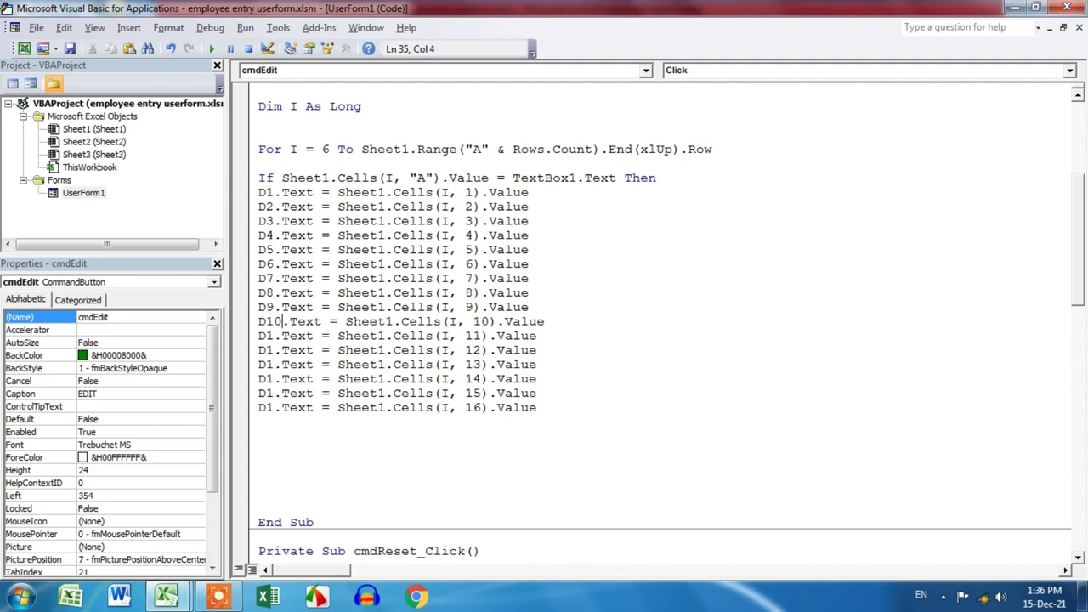
text(1)
key(Left)
key(Down)
text(2)
key(Left)
key(Down)
text(3)
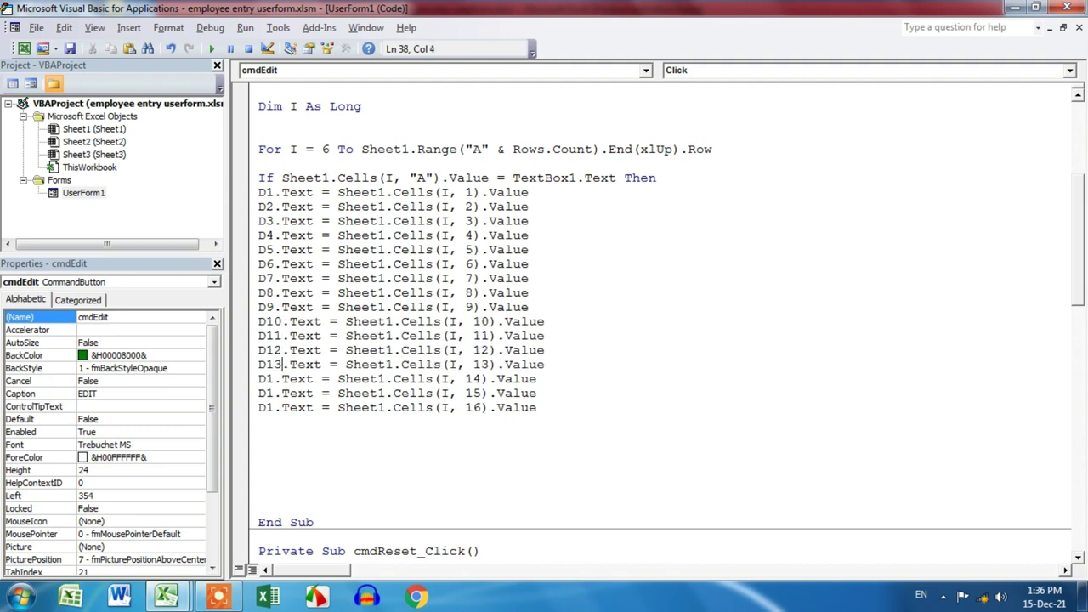
key(Left)
key(Down)
text(4)
key(Left)
key(Down)
text(5)
key(Left)
key(Down)
text(6)
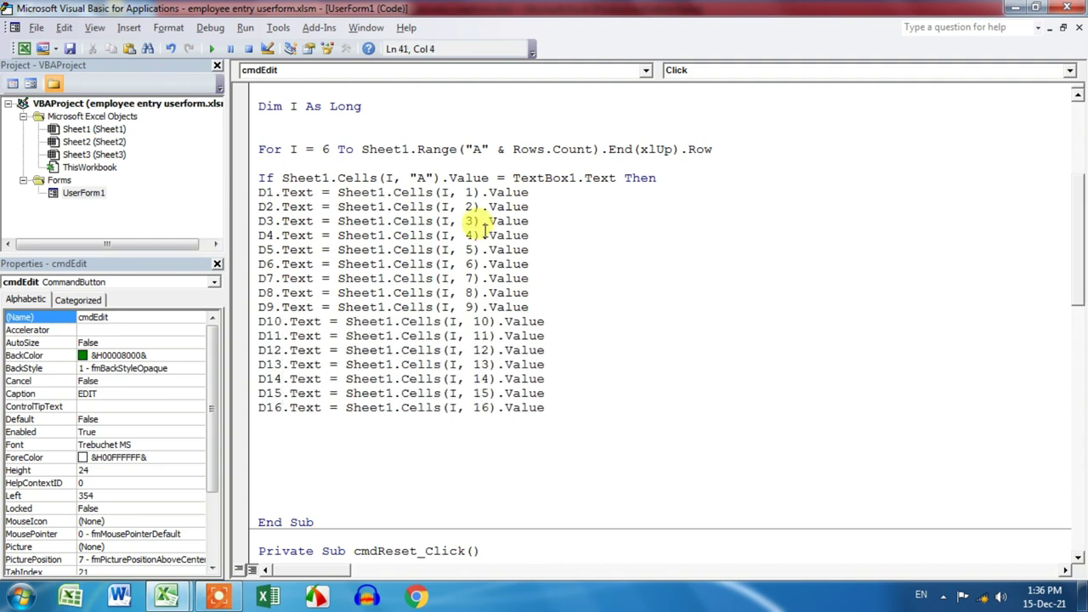
Close the If block with End If and tidy the blank lines after the D16 assignment
key(Return)
text(END I)
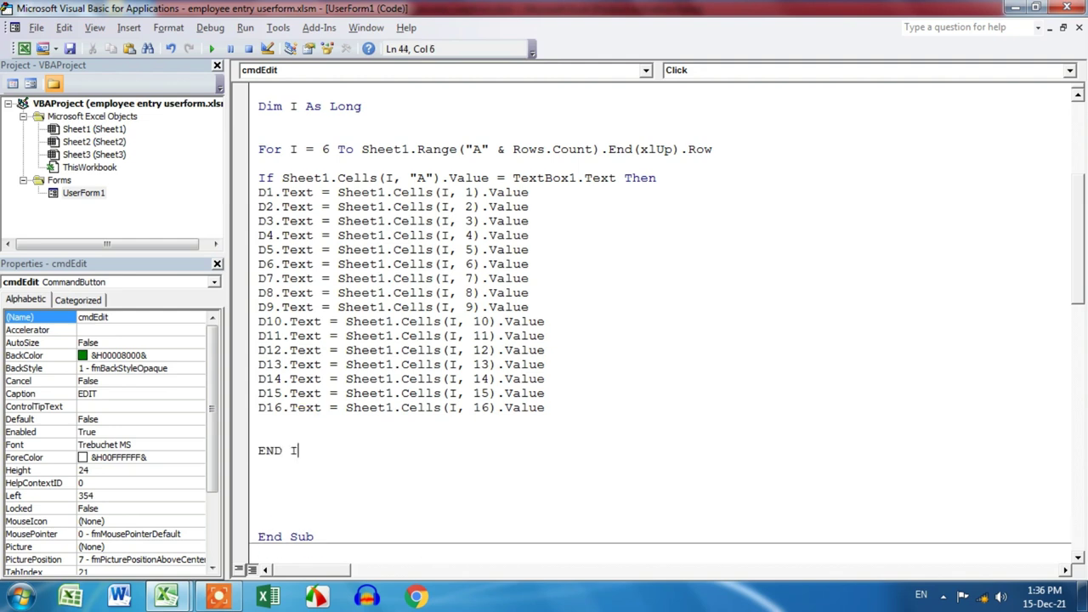
text(f)
key(Return)
text(Next)
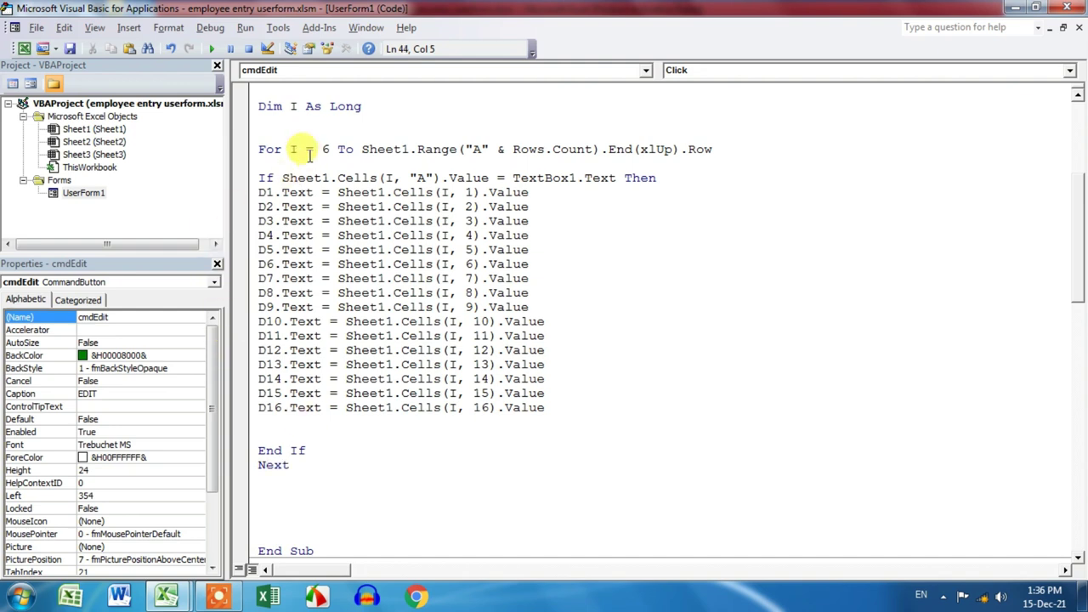
drag(289, 149, 322, 149)
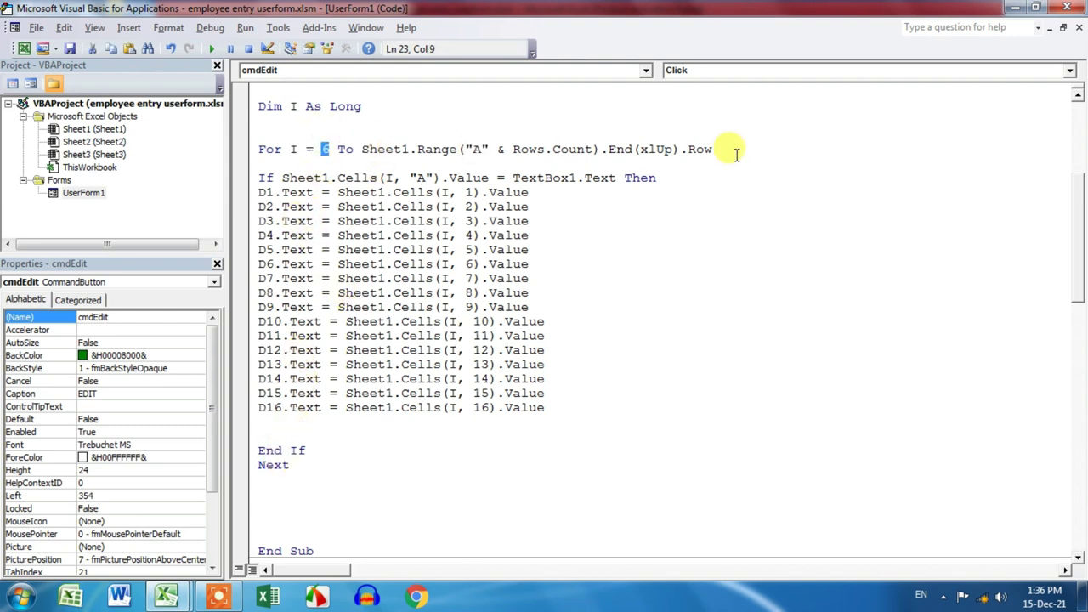
click(329, 420)
scroll(365, 442, down, 2)
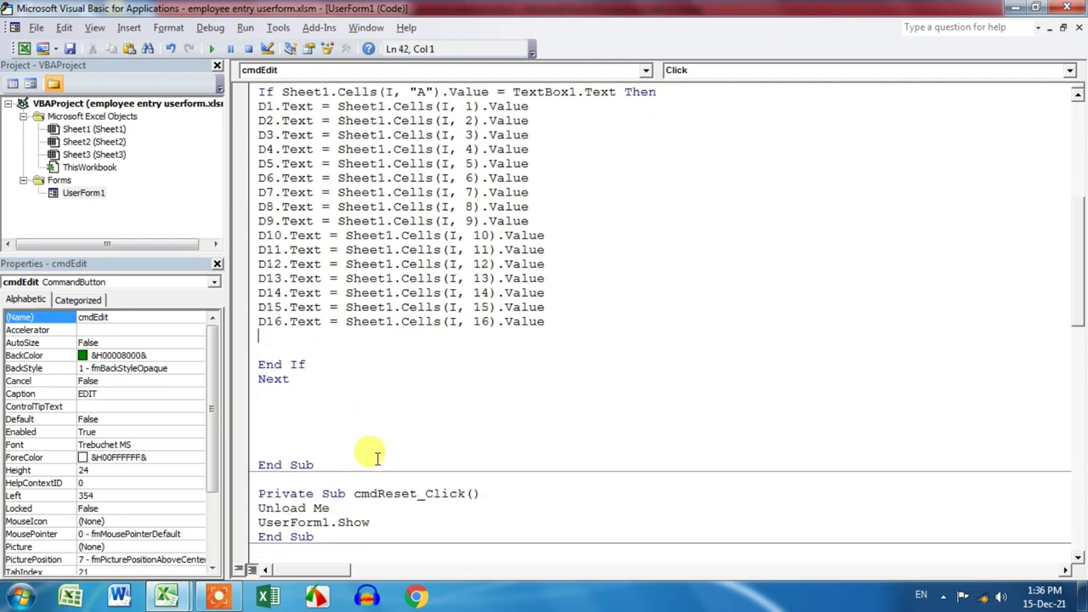
key(Delete)
key(BackSpace)
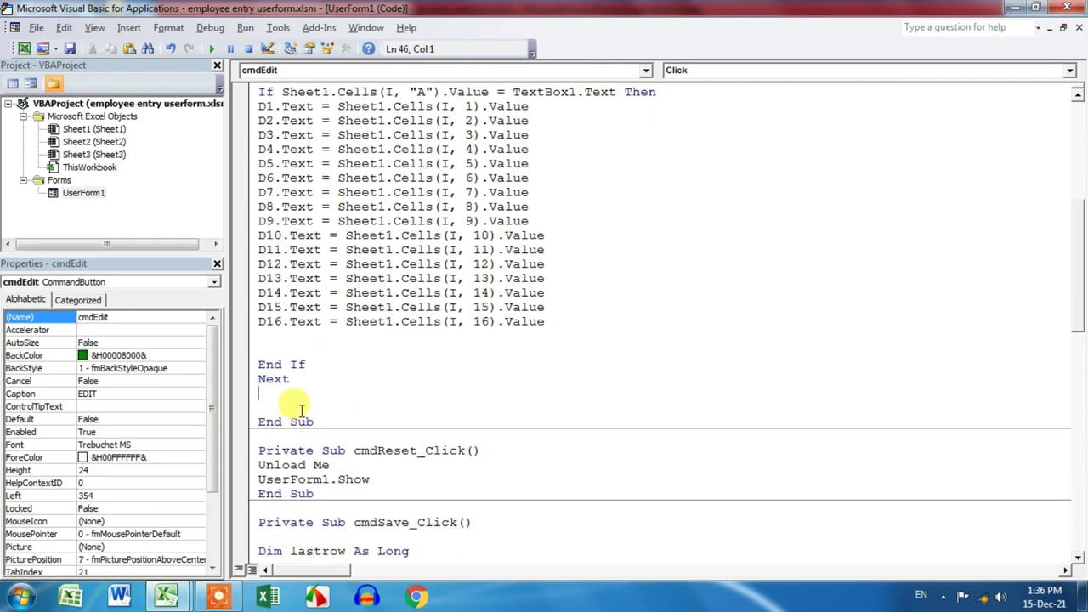
key(Return)
text(IMAGE)
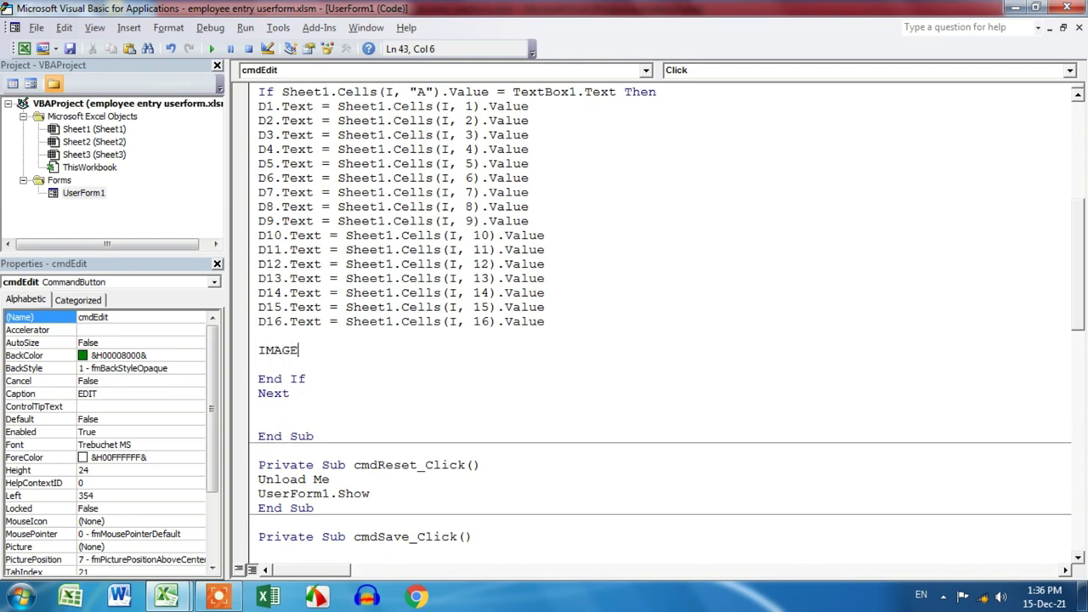
Add Image1.Picture = LoadPicture("C:\PHOTO\" & D1.Text & ".JPG") and clear the compile error
text(1.LO)
key(BackSpace)
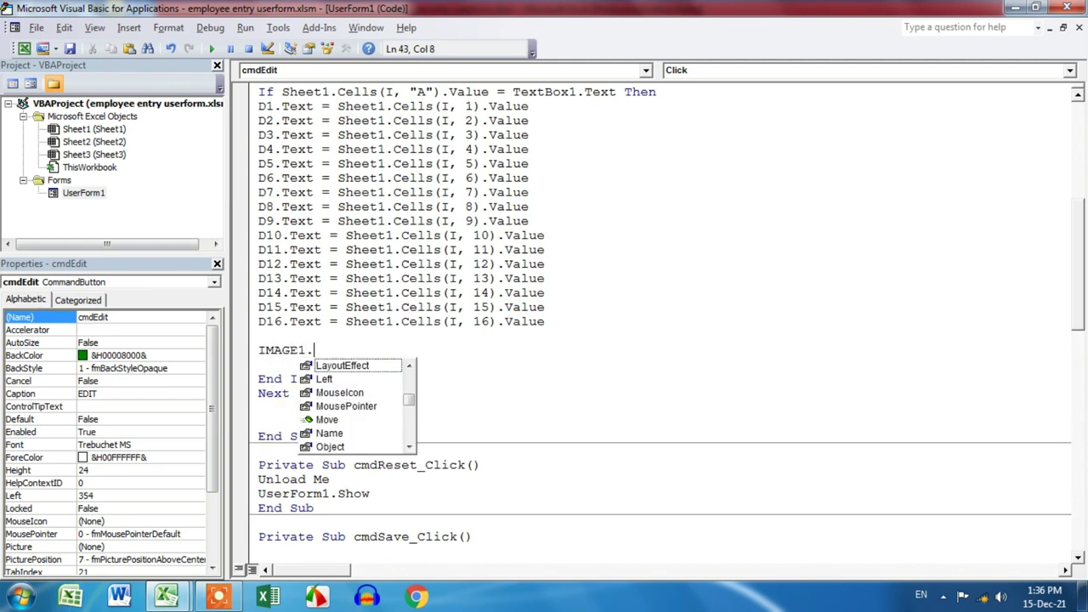
key(BackSpace)
text(PI)
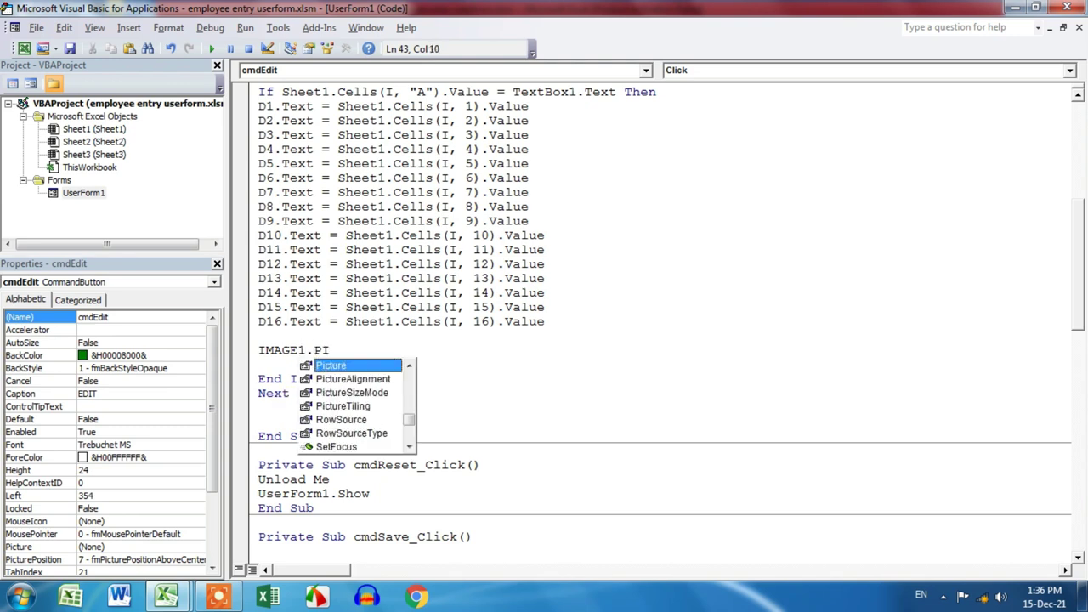
text(=LOAD)
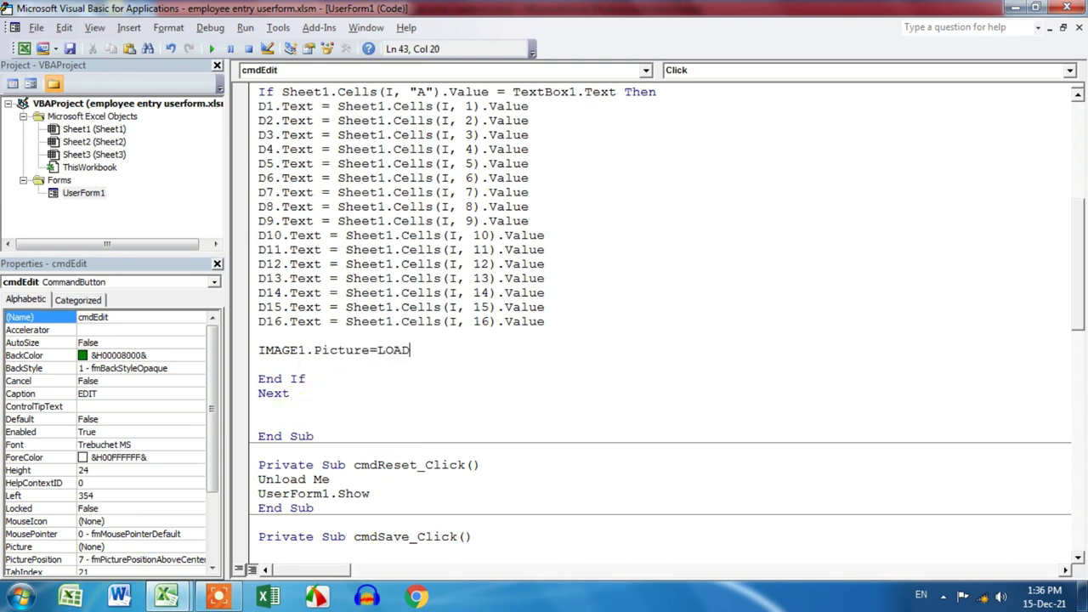
text(E("C:\PHOTO\)
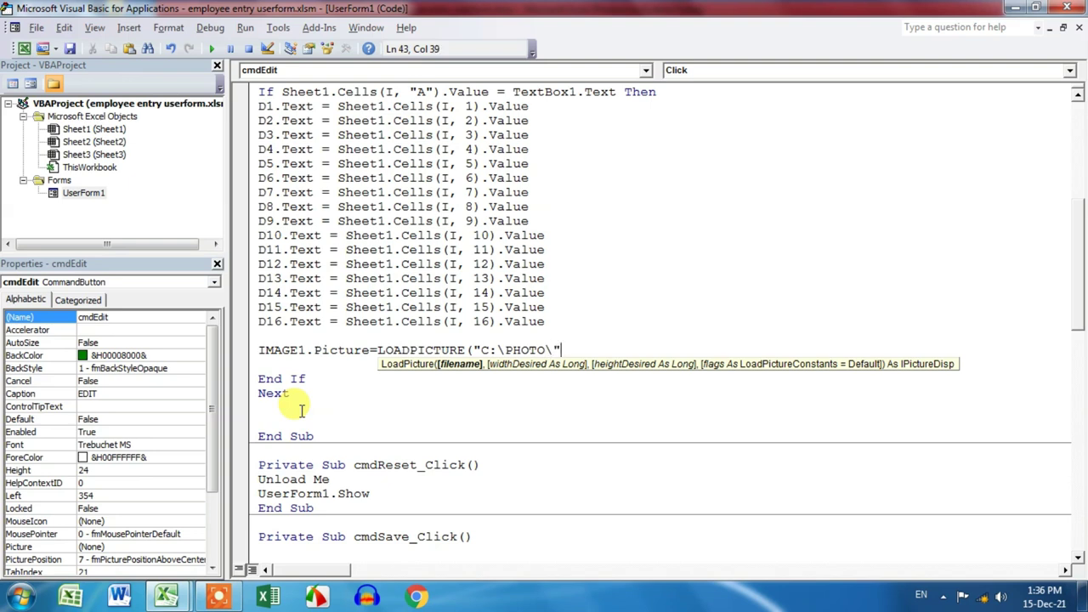
text(D1.Te)
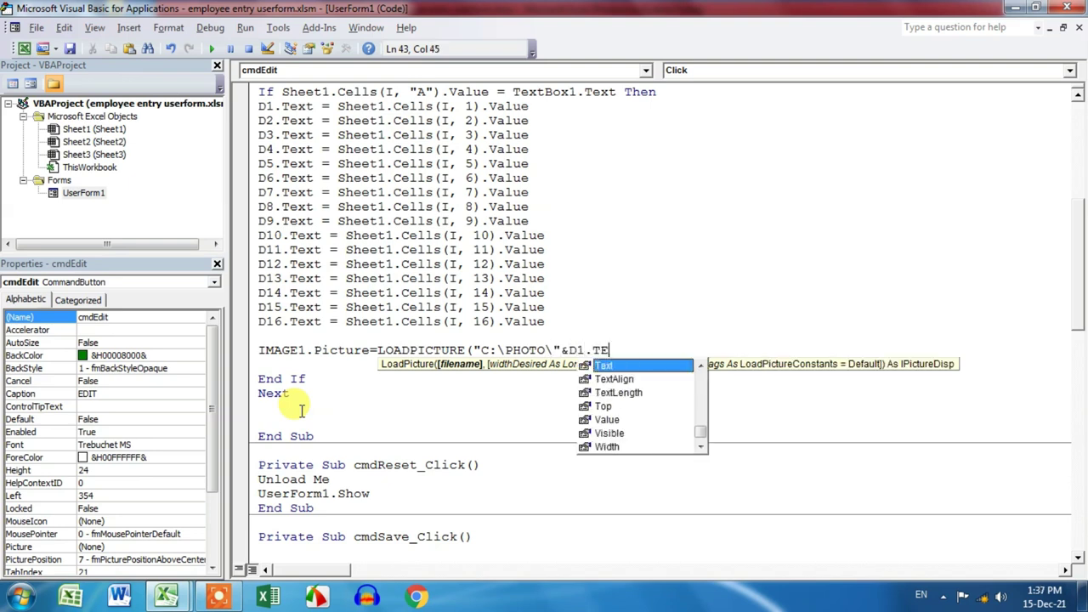
key(Tab)
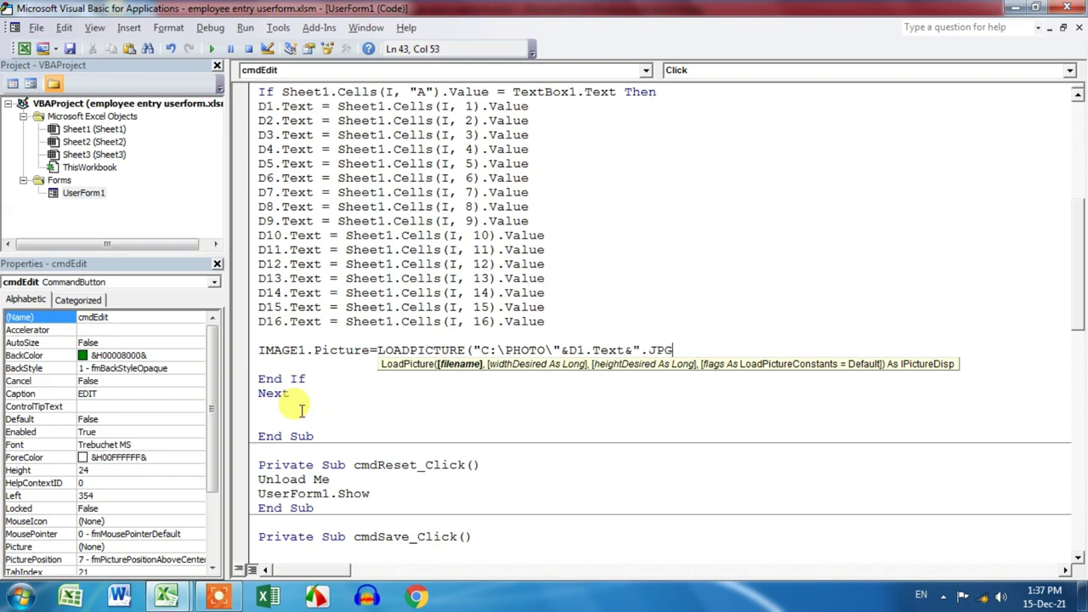
text("))
click(301, 410)
key(Return)
key(Down)
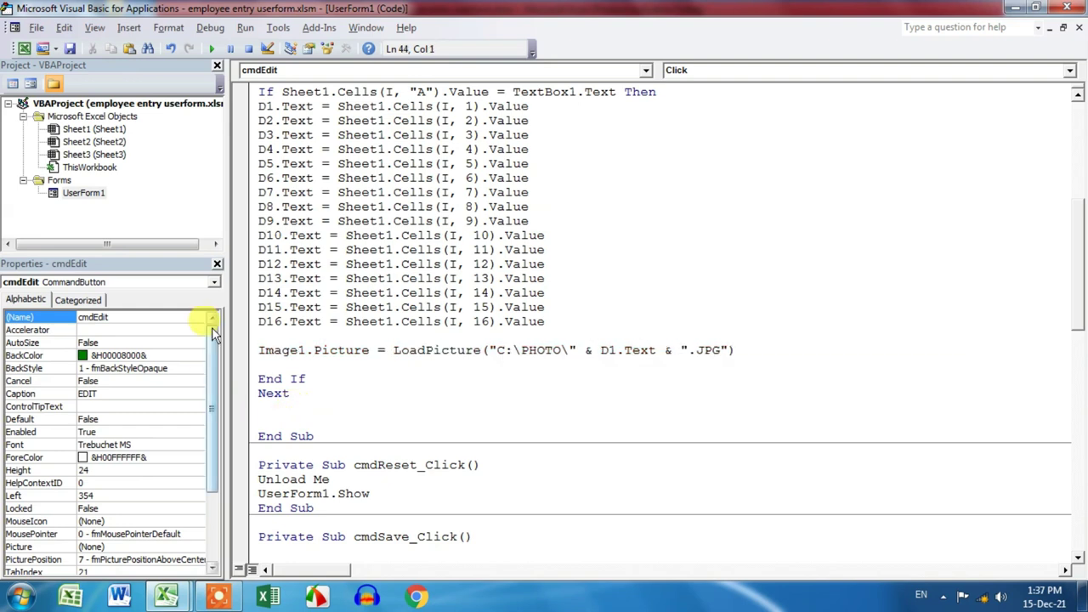
Test-run the form, load the second employee's record and photo, then close it
click(18, 600)
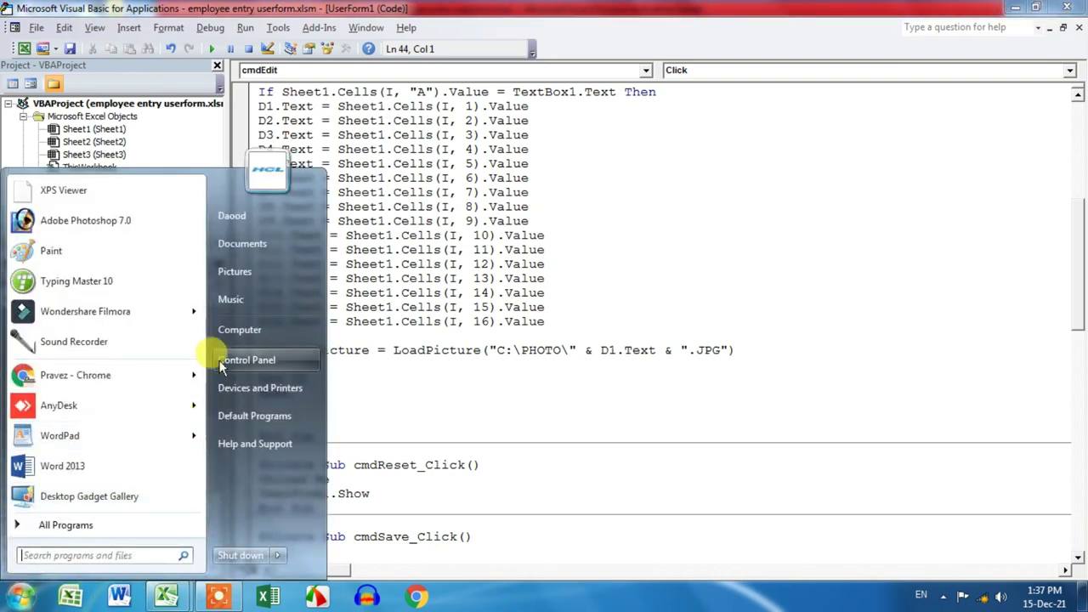
click(602, 219)
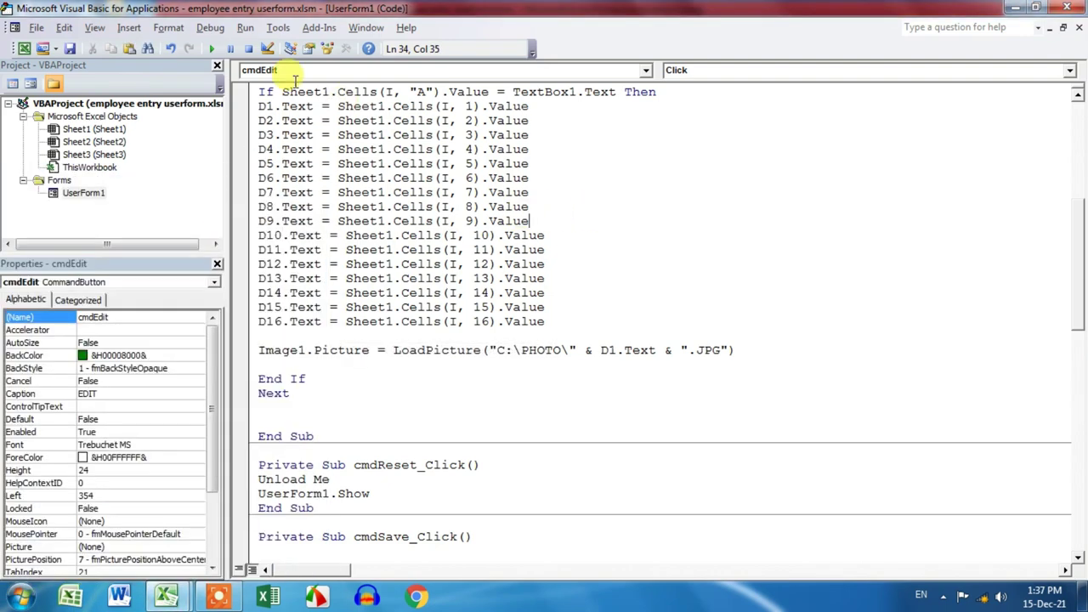
click(211, 48)
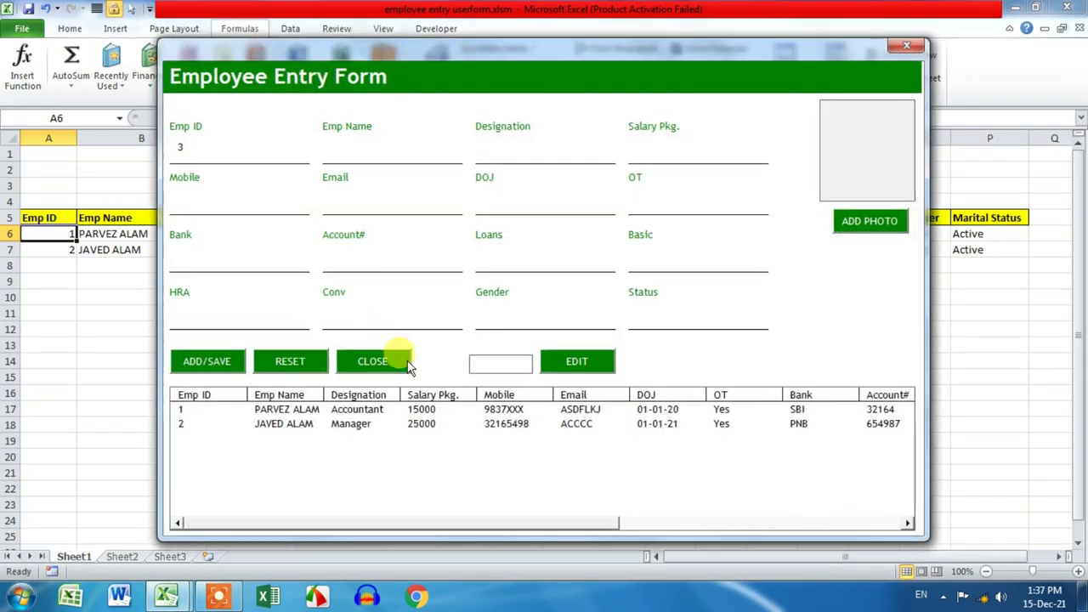
click(463, 422)
click(578, 361)
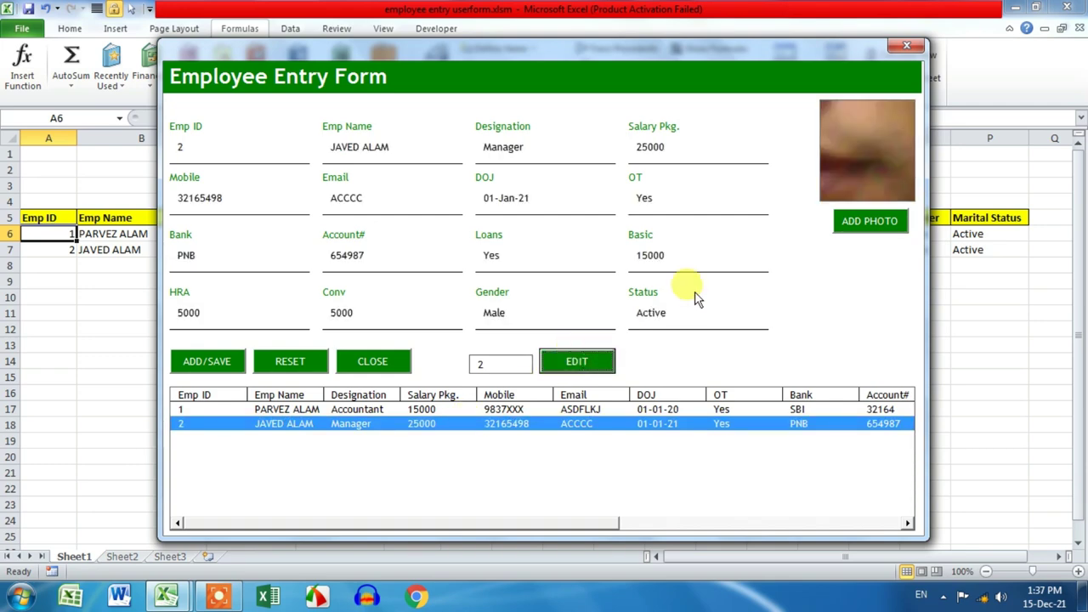
click(906, 45)
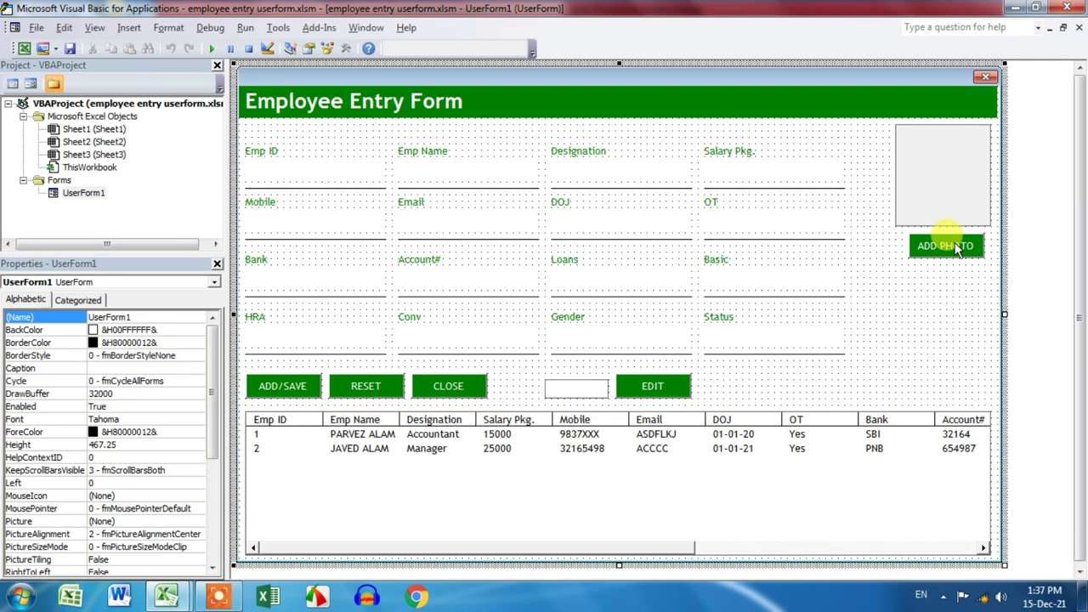
Add Image1.PictureSizeMode = 1 to cmdEdit_Click and run the form again
click(955, 245)
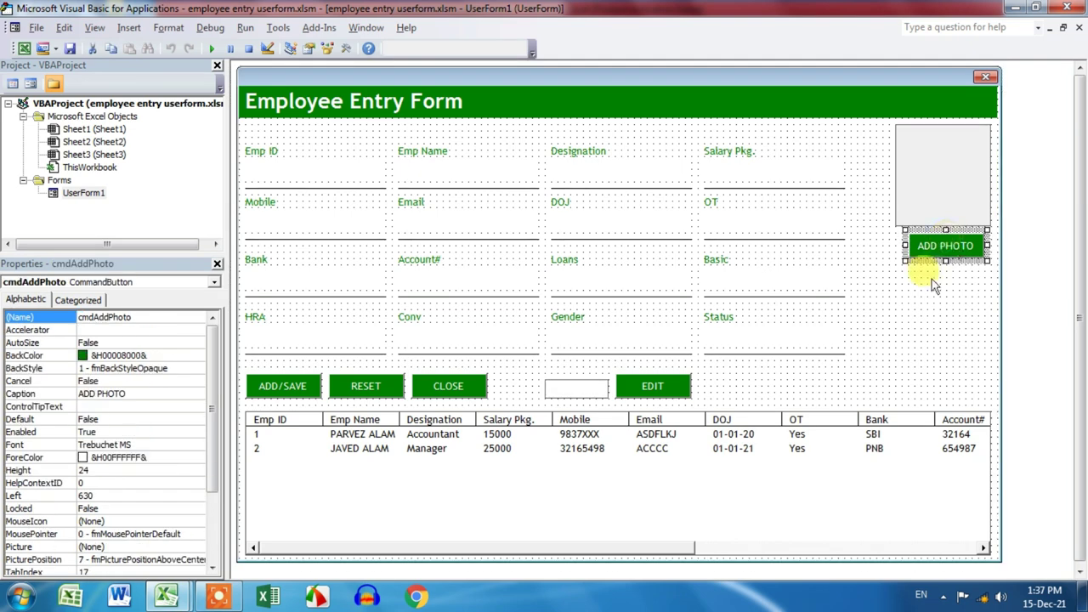
double_click(651, 387)
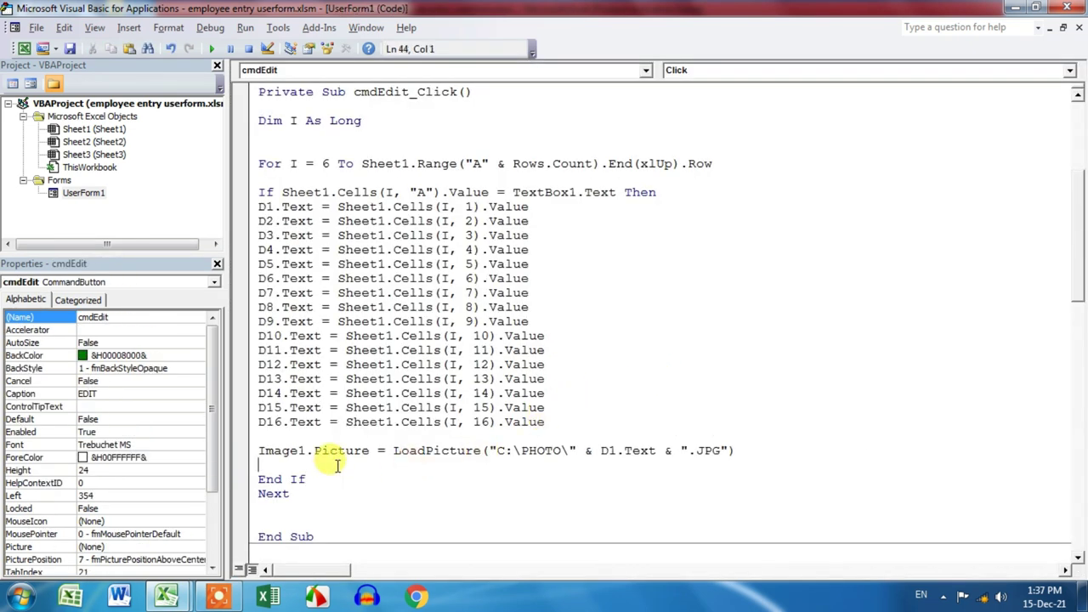
text(IMAGE)
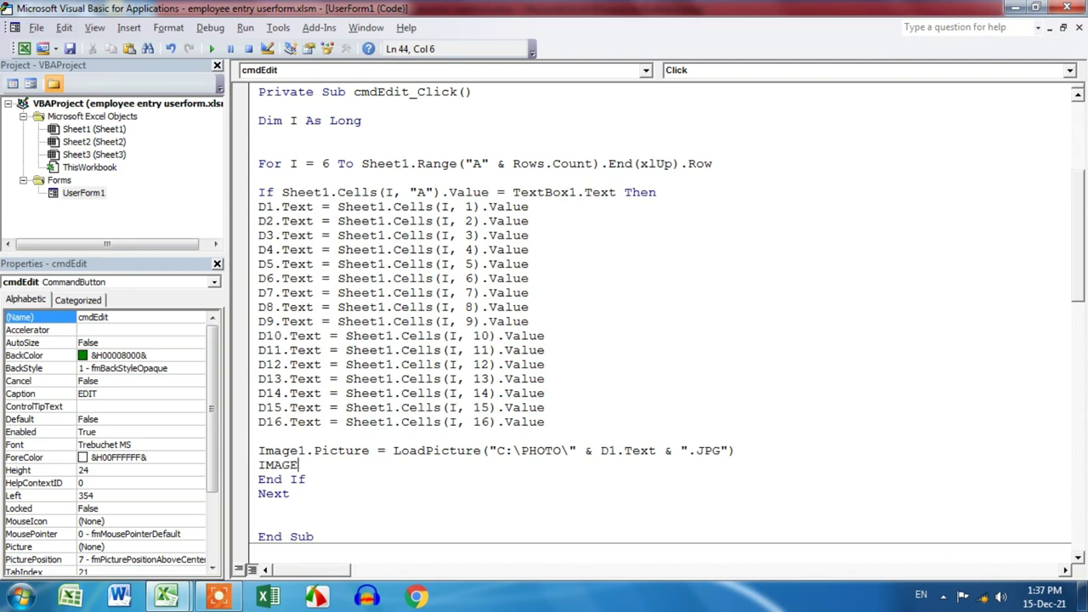
text(1.Pi)
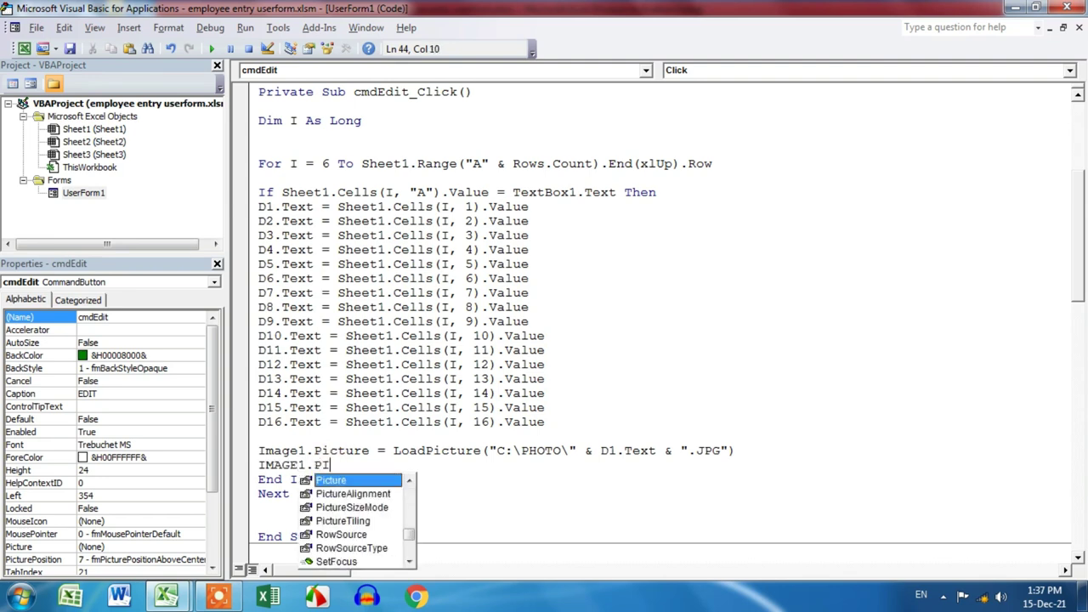
key(Down)
key(Down)
text(= 1)
key(Return)
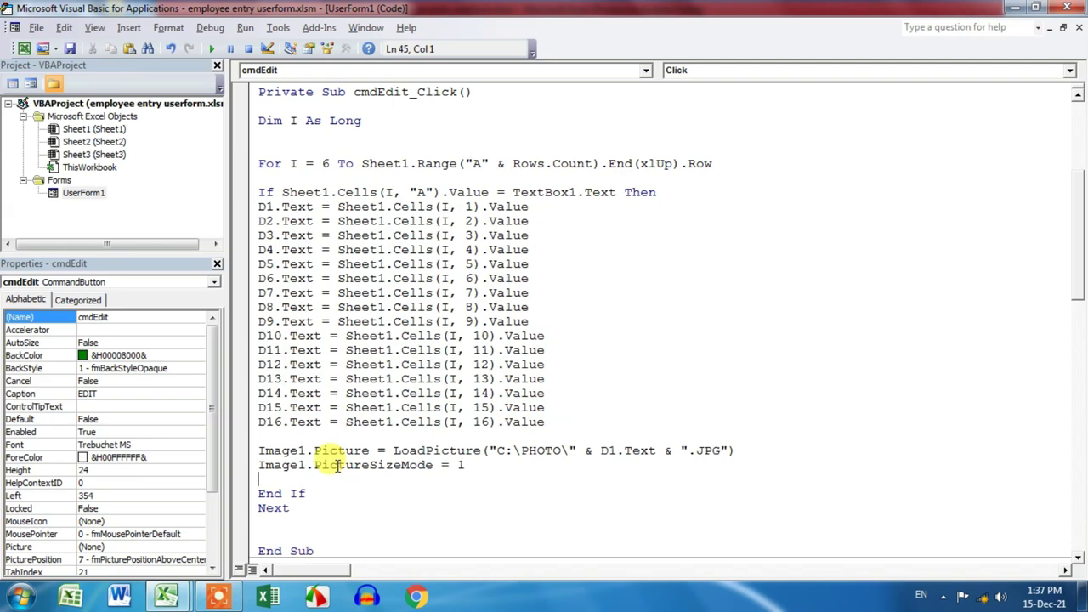
click(215, 49)
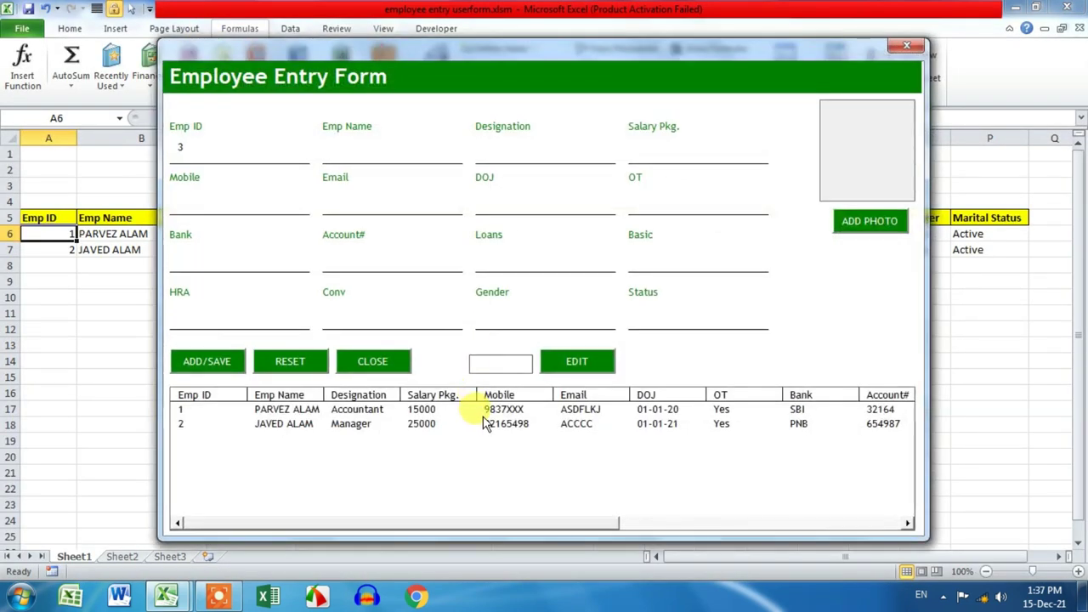
Load employee 2's record, then try Emp ID 1 and debug the File not found error
click(484, 423)
click(560, 374)
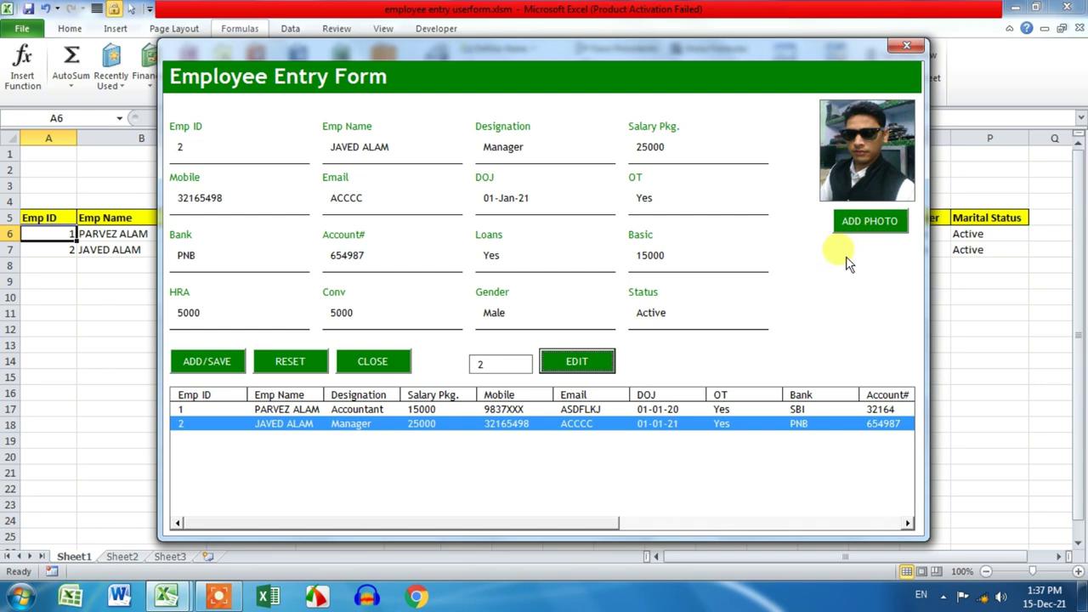
double_click(480, 364)
text(1)
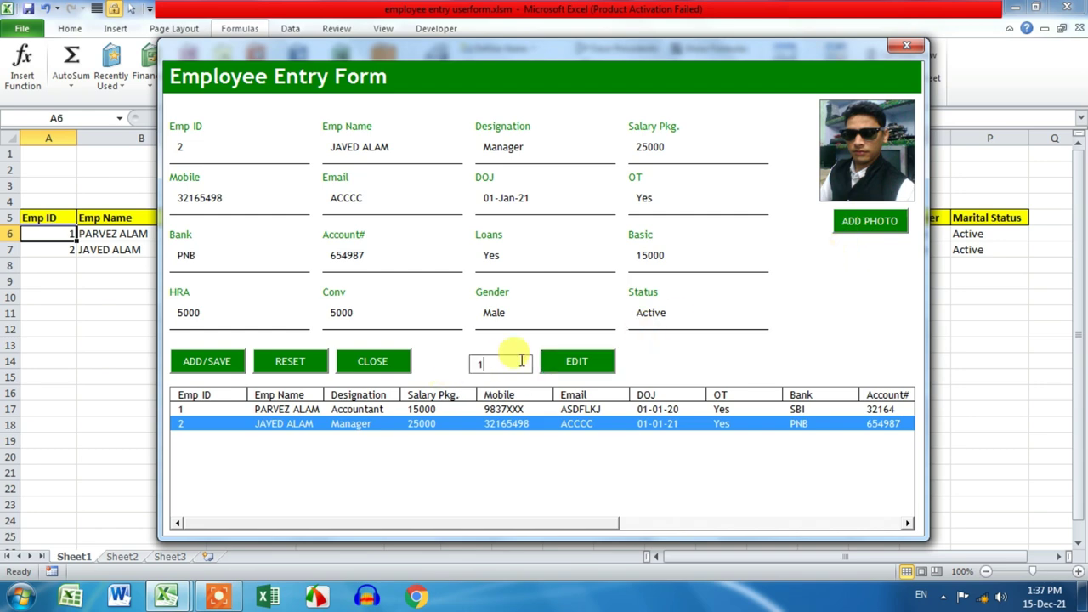
click(586, 357)
click(578, 282)
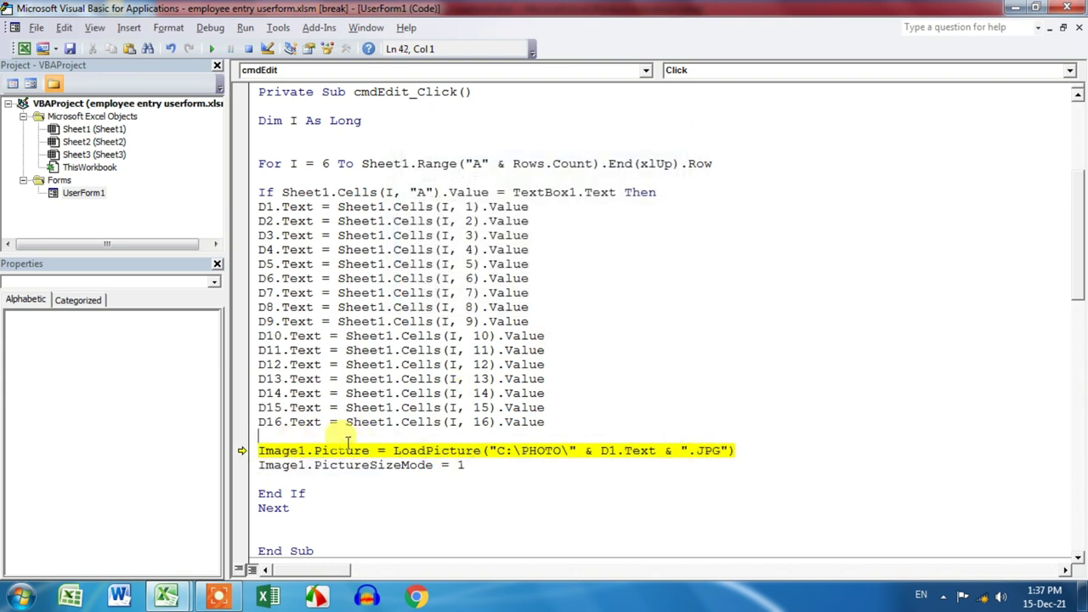
Insert On Error Resume Next above the LoadPicture line and resume the paused code
key(Return)
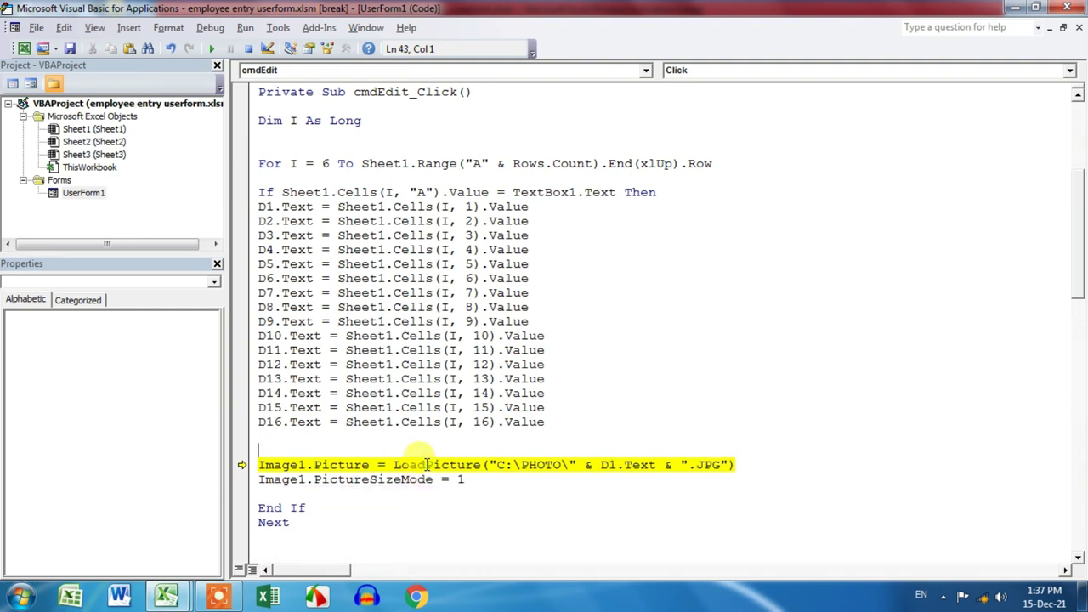
text(ON ERROR RESUME NEXT)
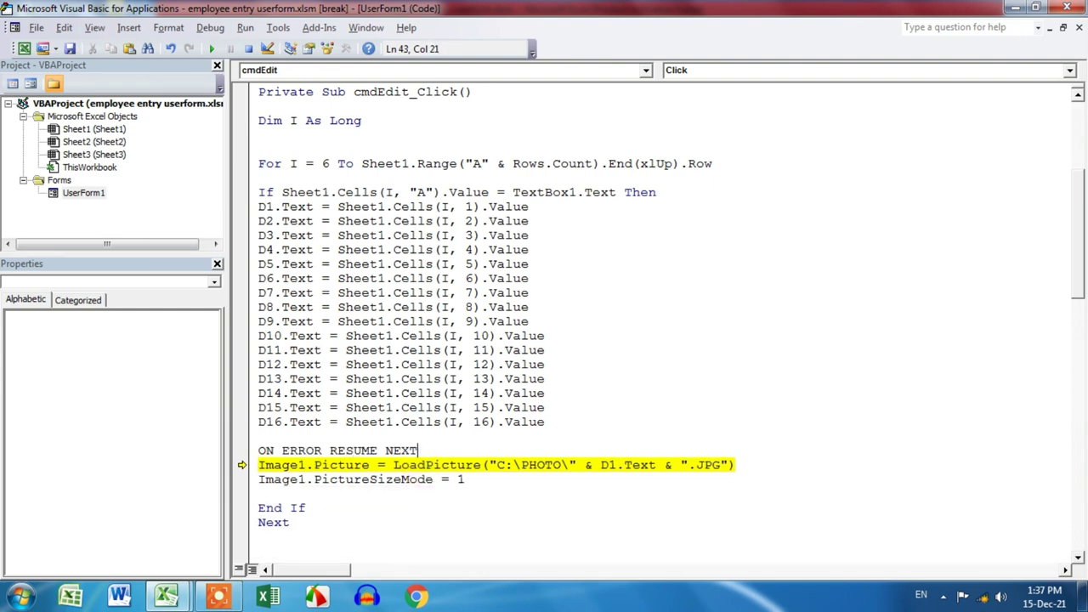
key(Down)
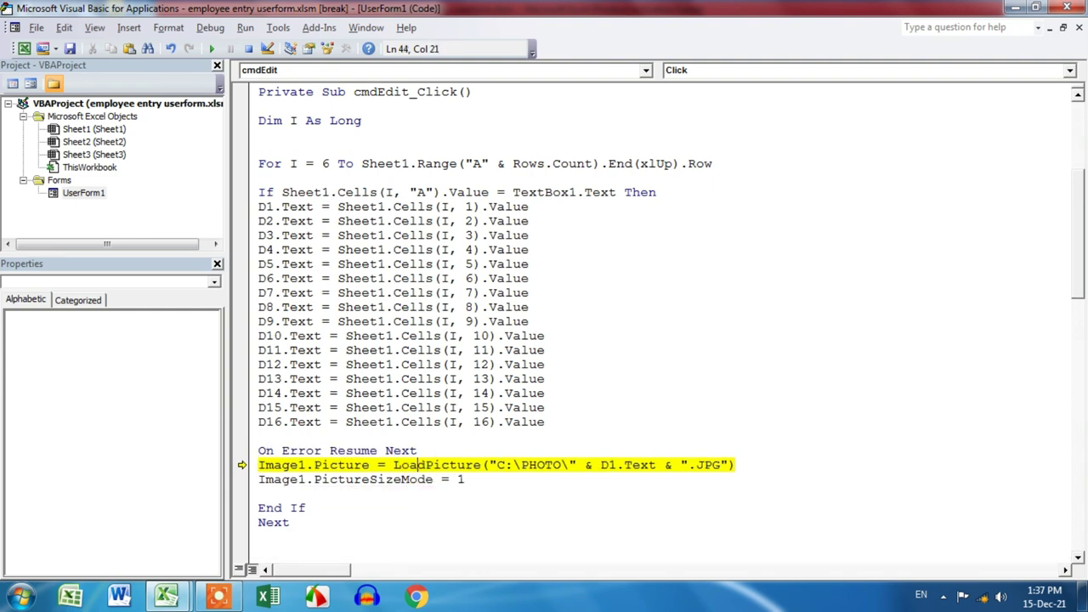
click(212, 49)
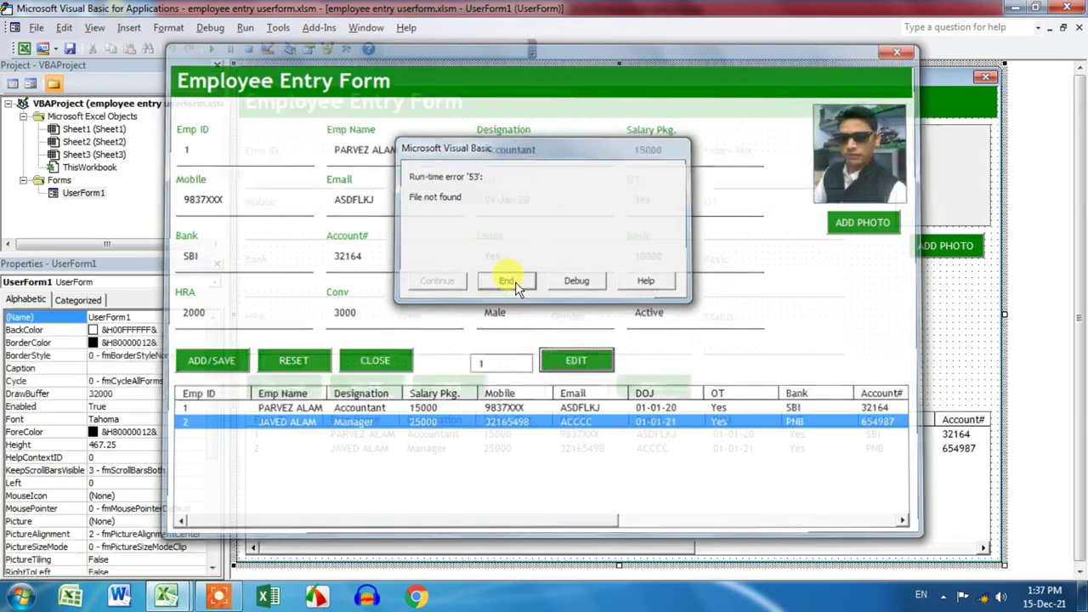
click(506, 280)
Run the form, load each employee's record in turn, then close it and reopen cmdEdit_Click
click(212, 49)
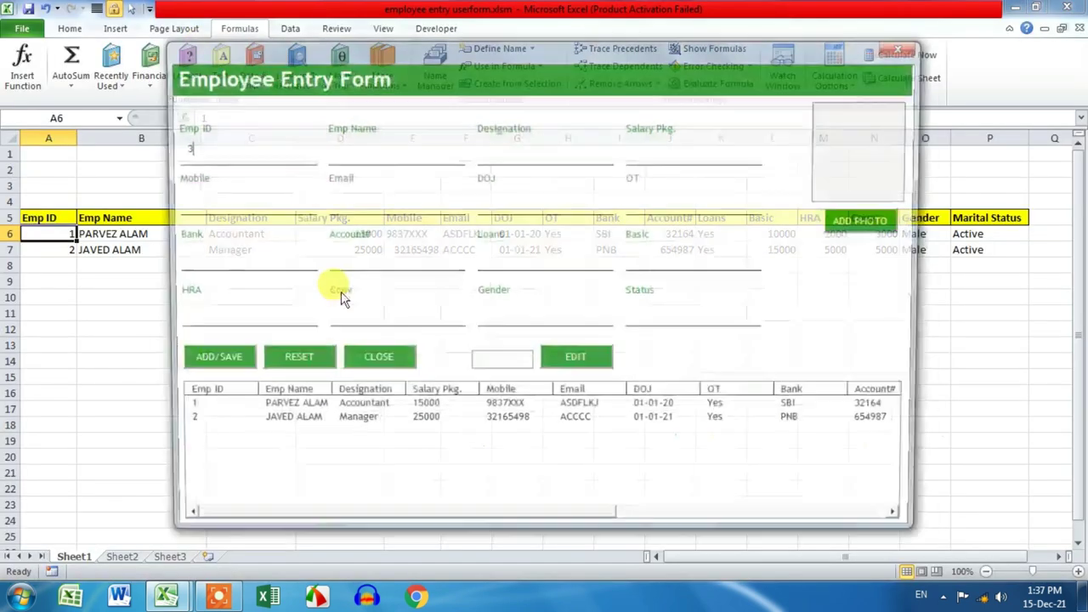
click(445, 409)
click(577, 362)
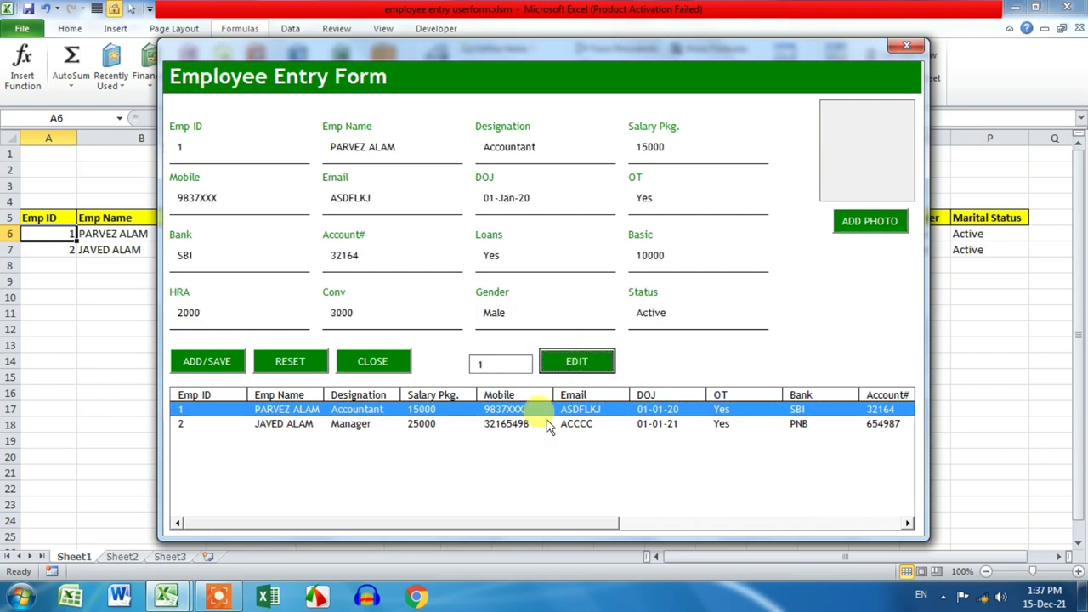
click(539, 423)
click(561, 362)
click(551, 409)
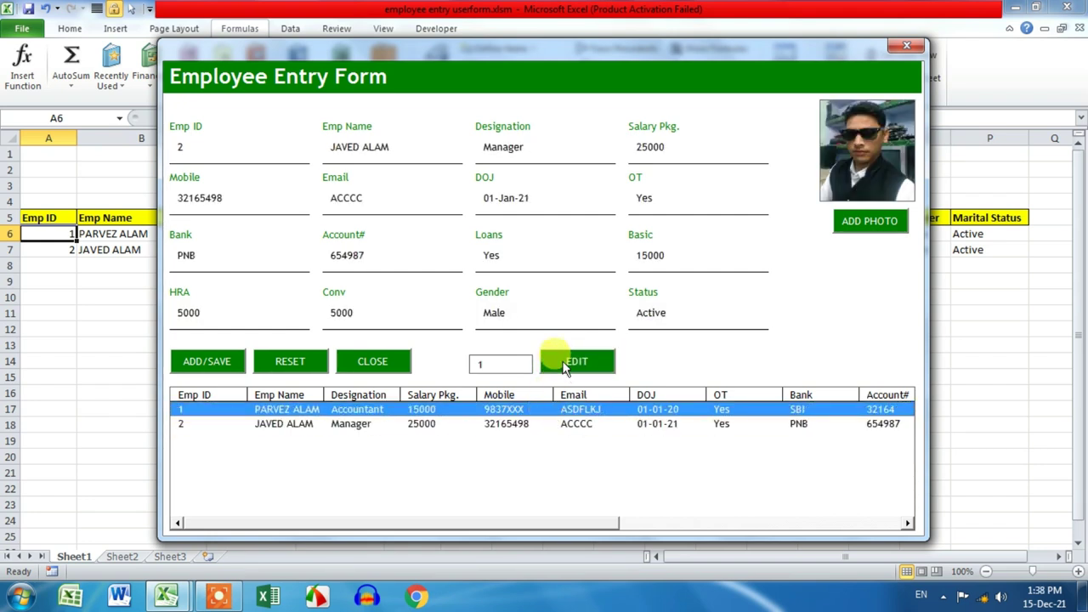
click(561, 362)
click(556, 423)
click(569, 364)
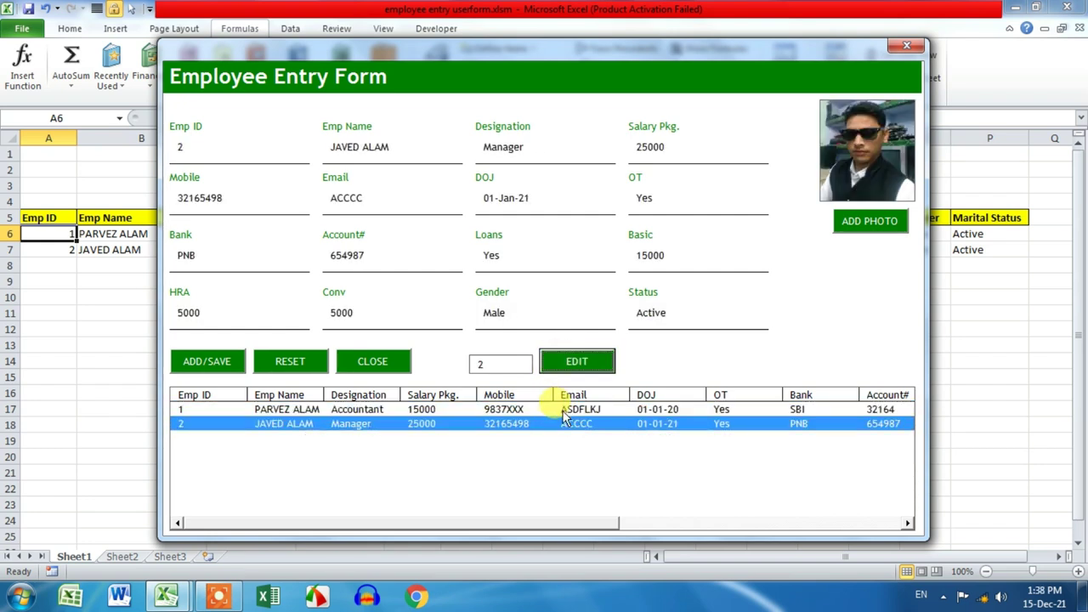
click(557, 409)
click(905, 45)
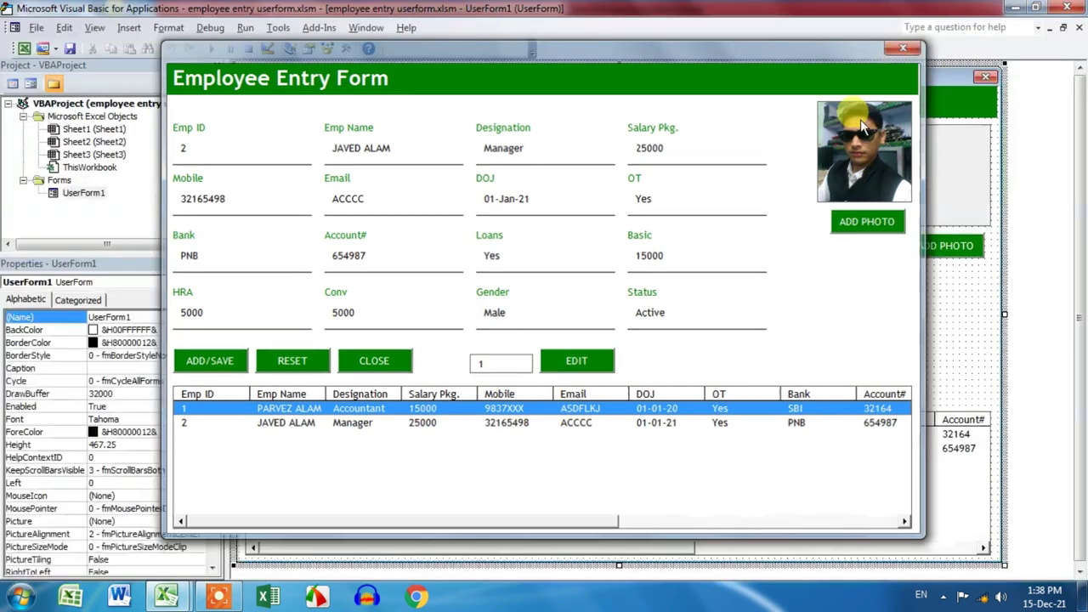
double_click(651, 383)
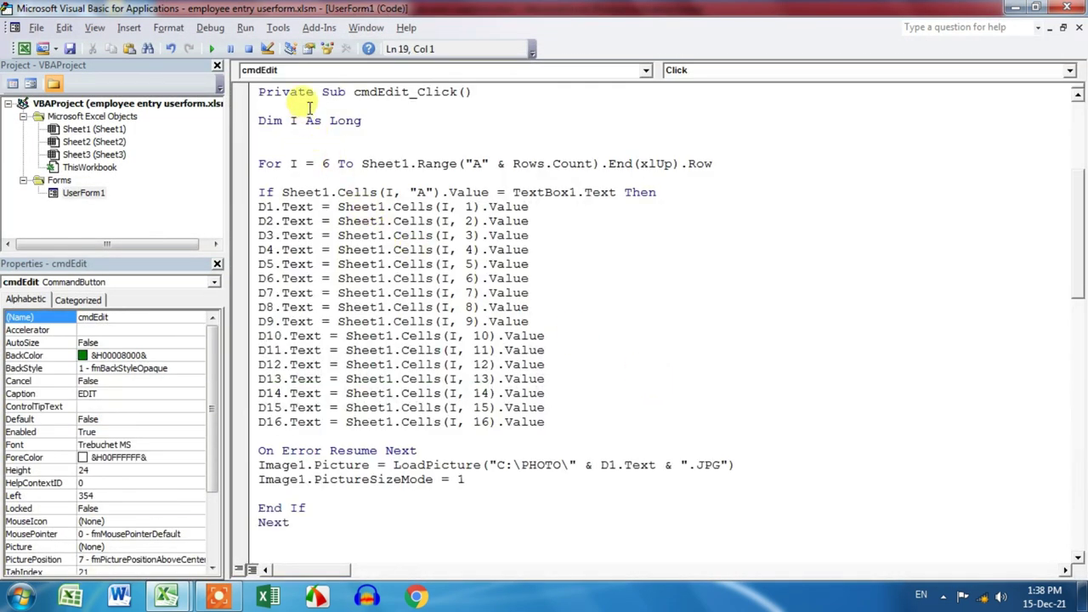
Make Image1.Picture = LoadPicture("") the first line of cmdEdit_Click, then test-run and close the form
key(Return)
text(IMAGE1)
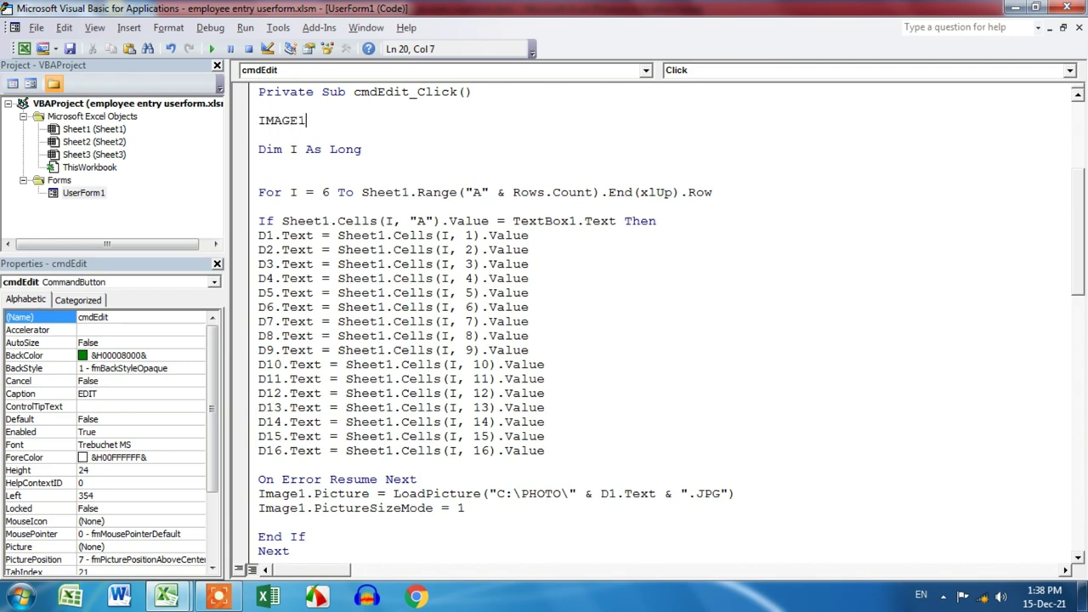
text(.Picture=L)
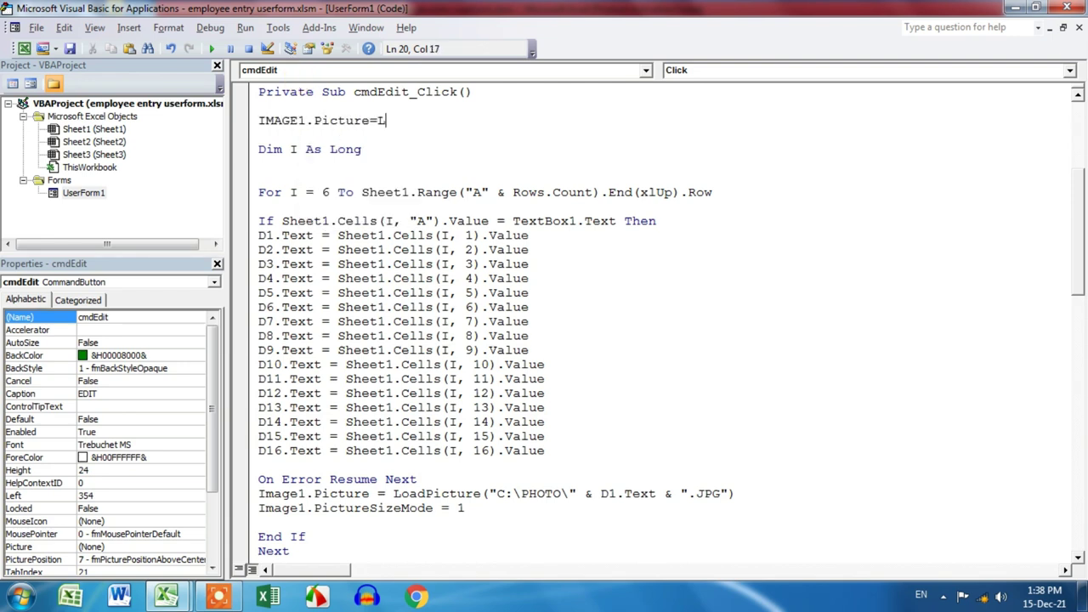
text(OADPICTURE)
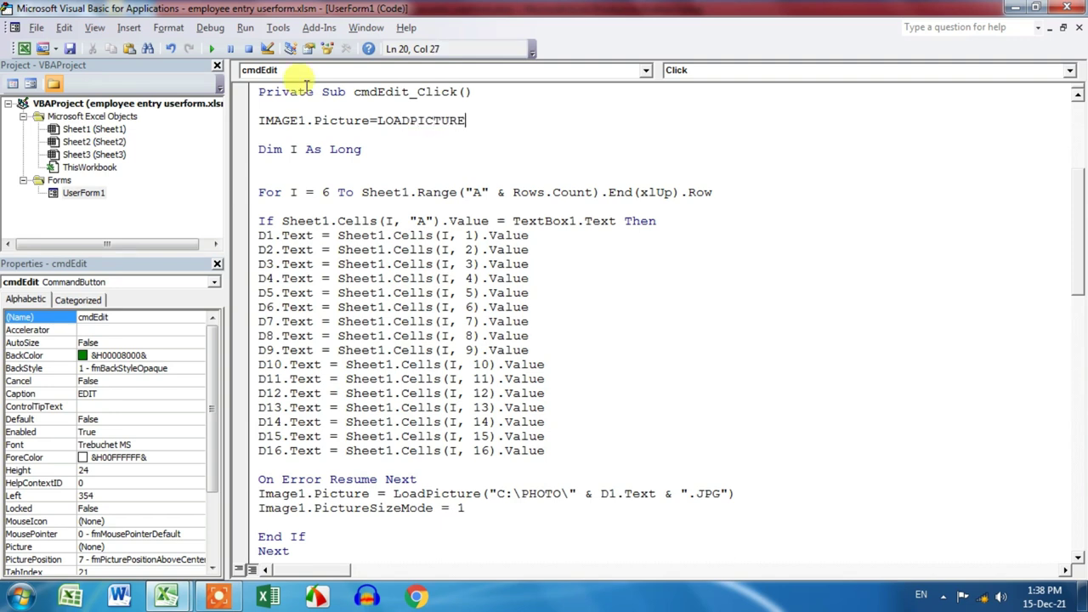
text((""))
click(212, 48)
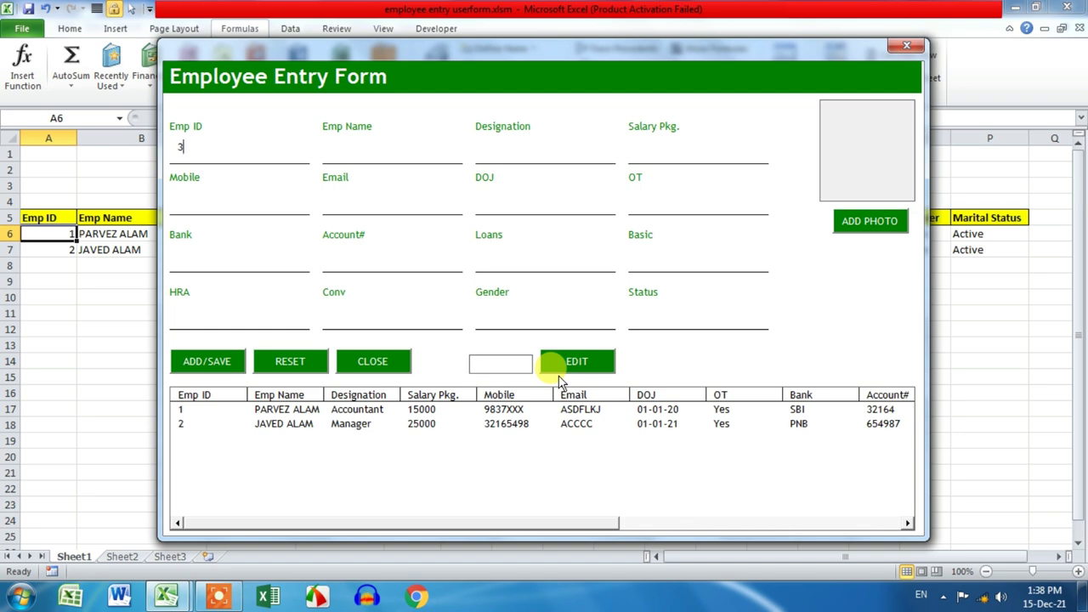
click(906, 45)
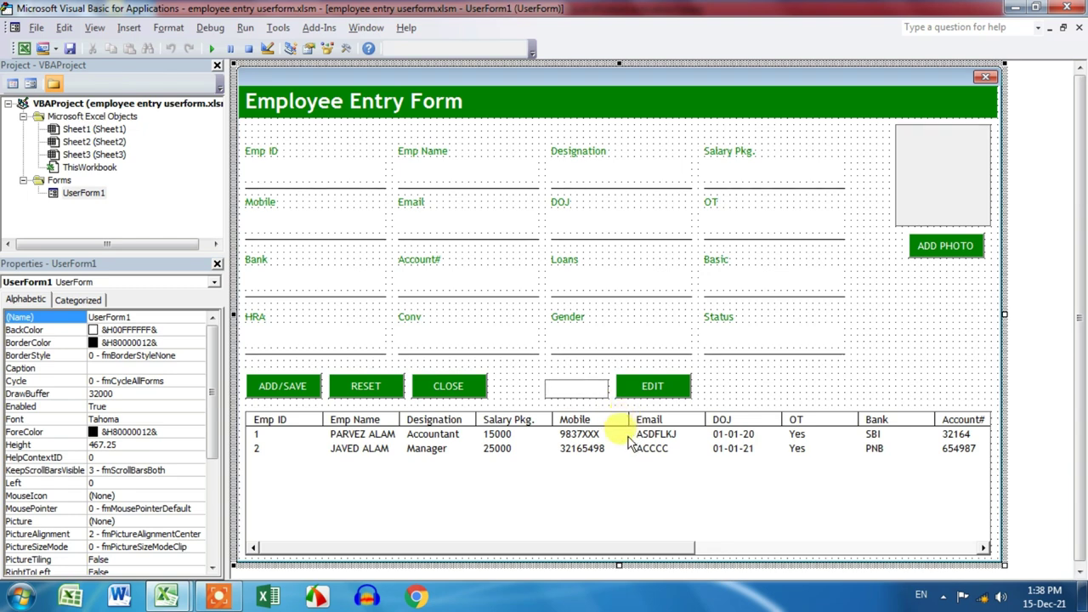
Open cmdSave_Click and insert blank lines above and below the lastrow line
click(297, 385)
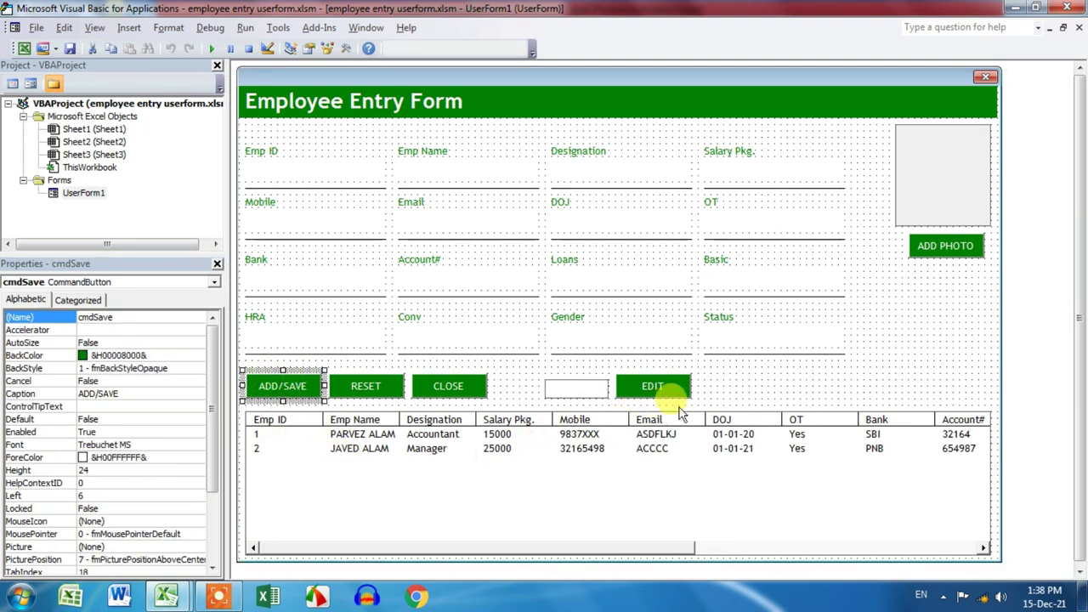
double_click(300, 387)
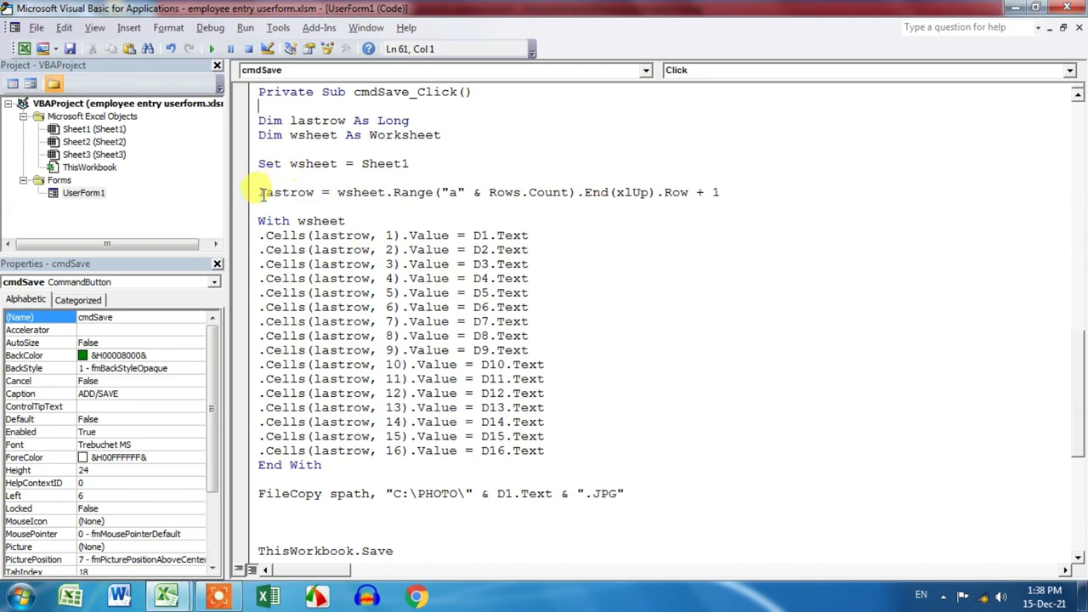
key(Return)
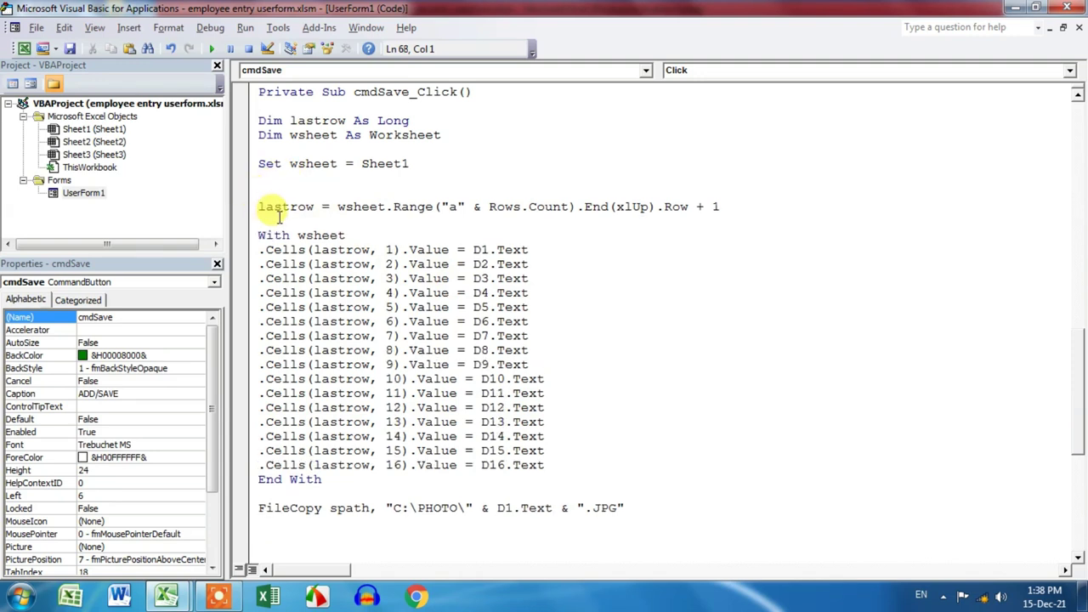
key(Down)
key(Return)
key(Return)
key(Return)
key(Return)
click(260, 206)
key(Return)
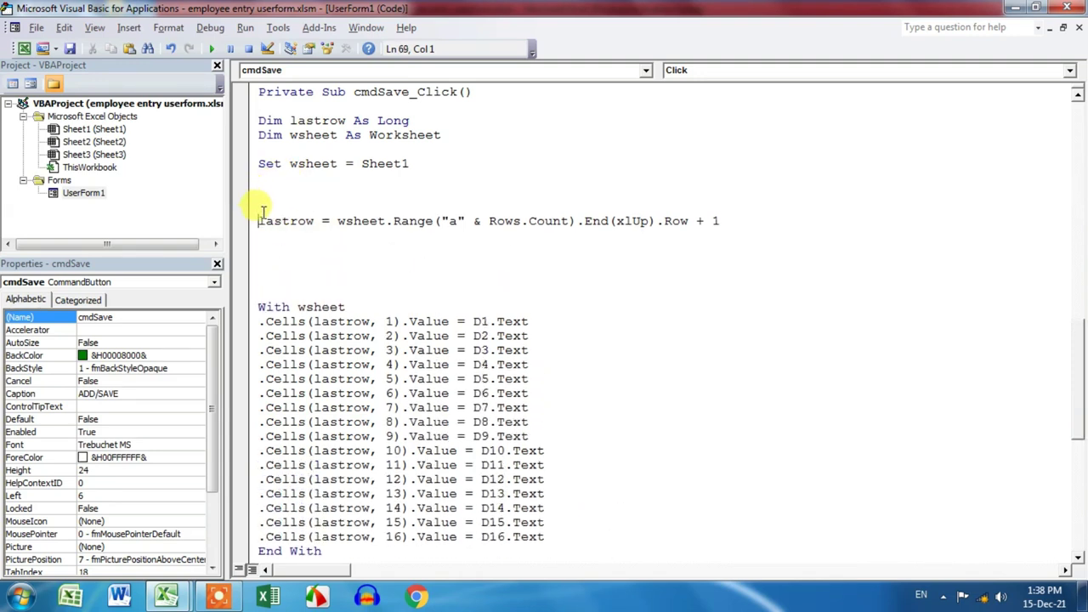
key(Return)
click(311, 203)
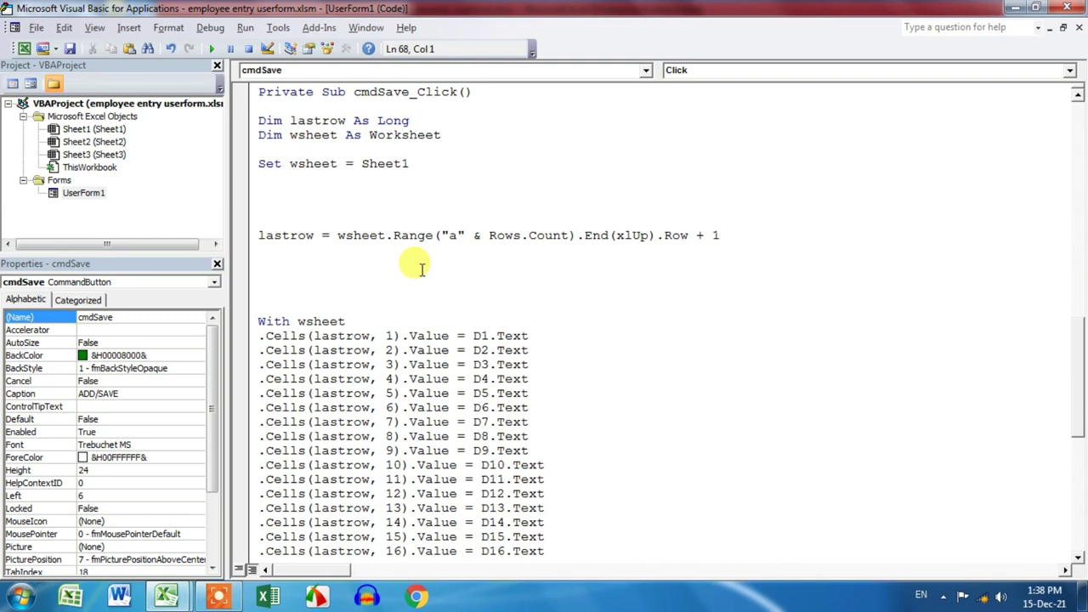
Return to the UserForm1 design and select the EDIT button and employee list
double_click(84, 193)
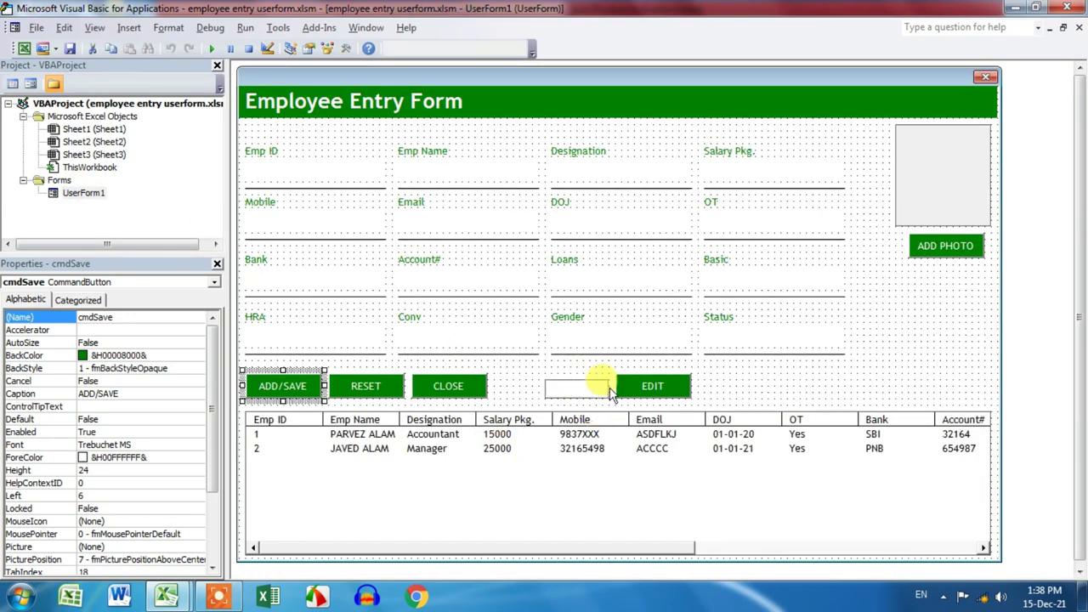
click(641, 385)
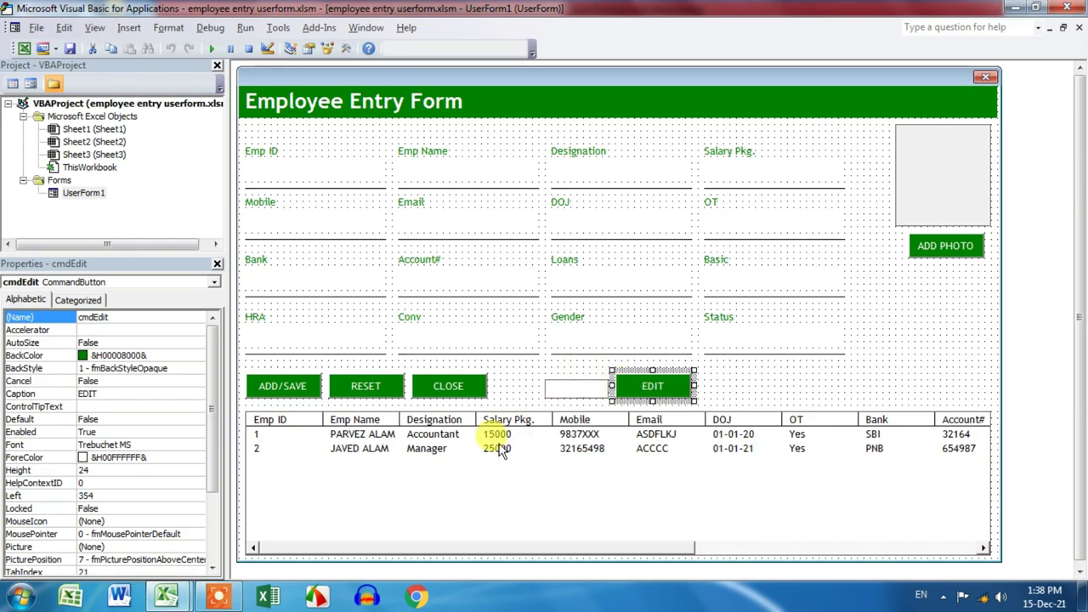
click(461, 434)
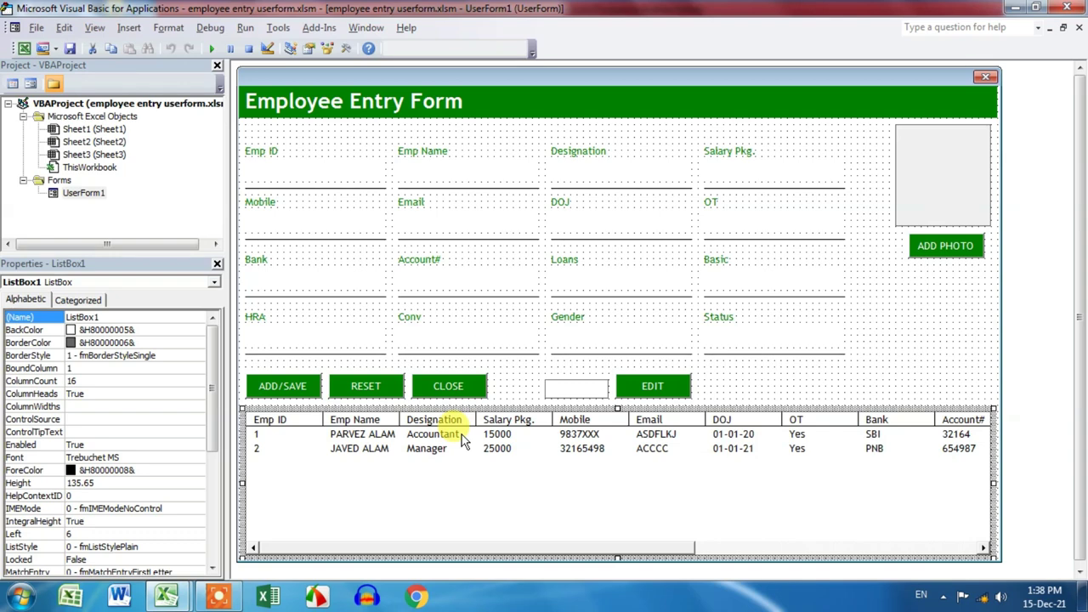
Add D1.Text = TextBox1.Text as the first line of cmdEdit_Click
double_click(643, 385)
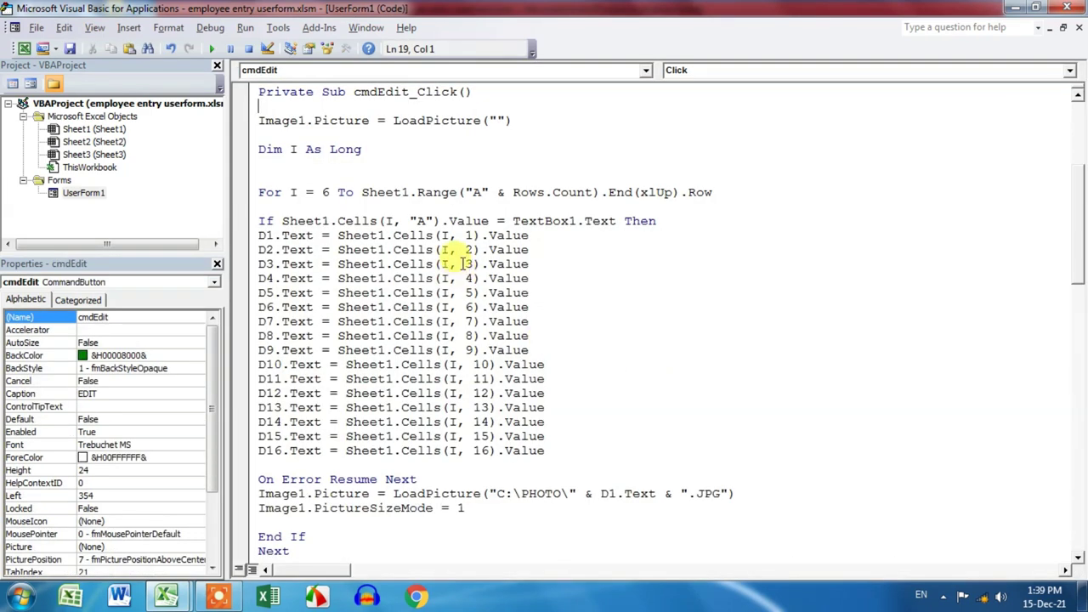
key(Return)
text(D1=TEXTB)
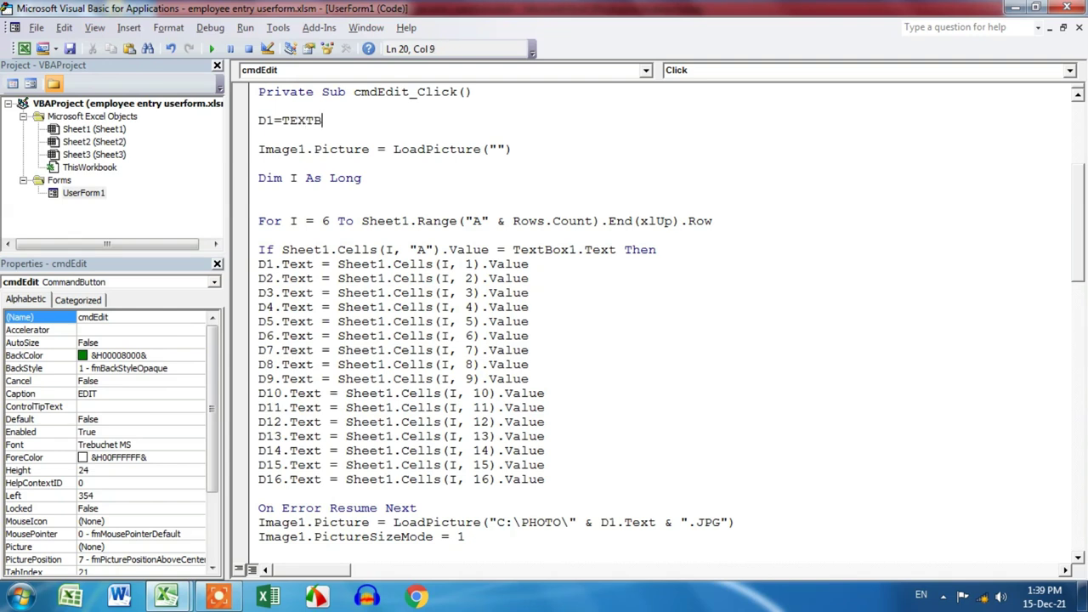
text(OX1.Text)
key(Up)
key(Up)
key(End)
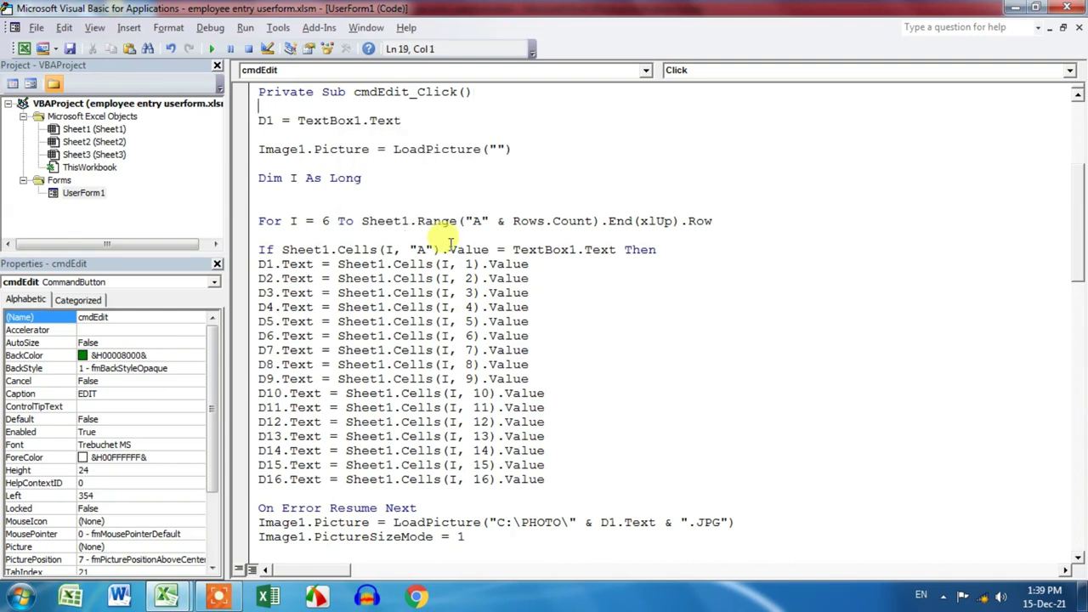
click(271, 121)
text(.Text)
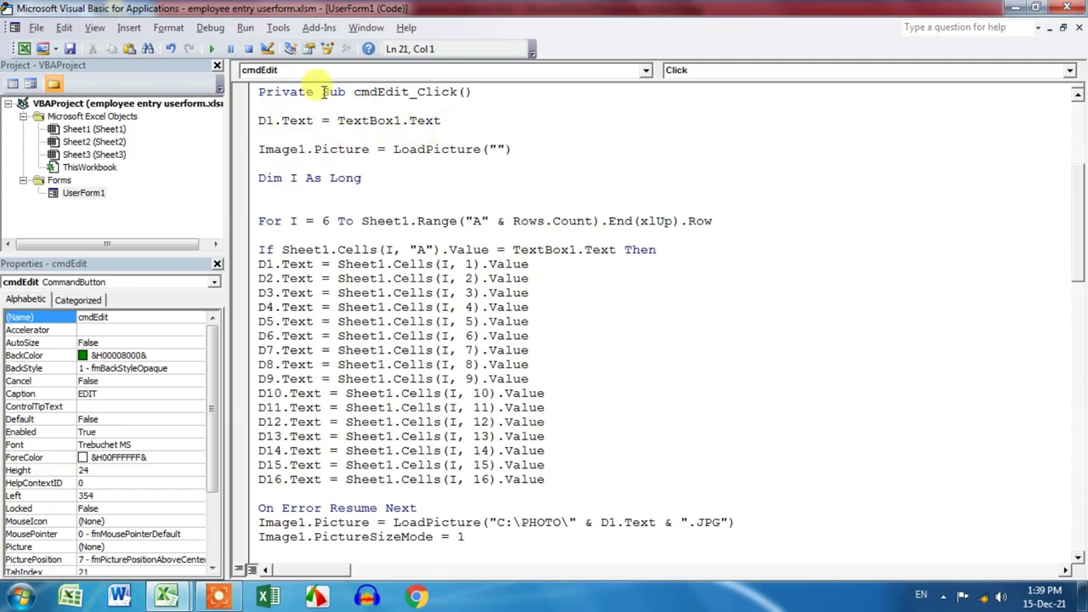
Test-run the form: load a record, enter 4 in the ID box, then close it
click(214, 43)
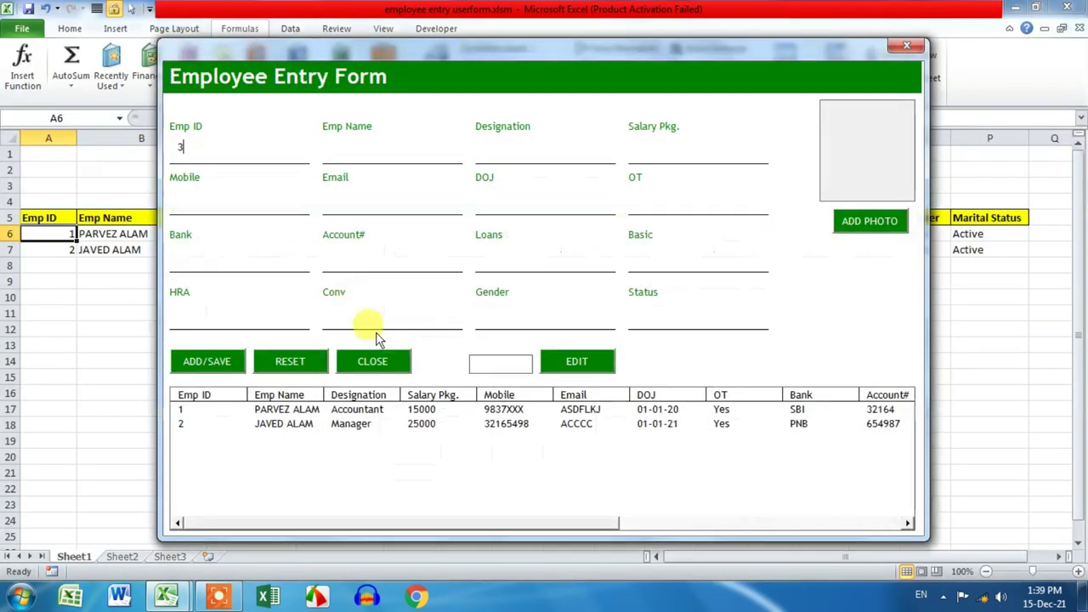
click(546, 411)
click(561, 359)
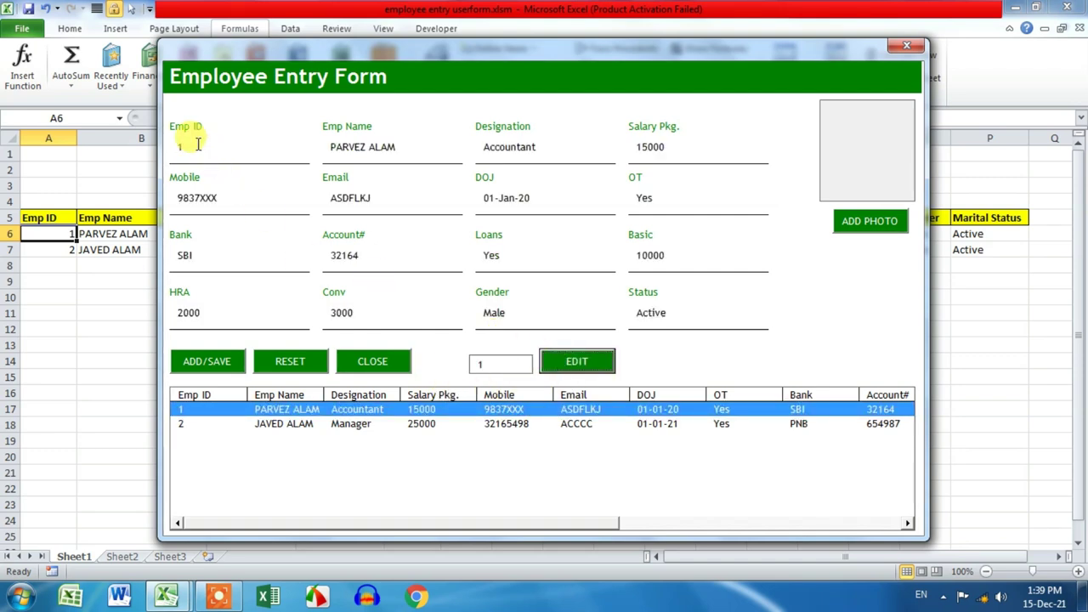
drag(192, 146, 166, 145)
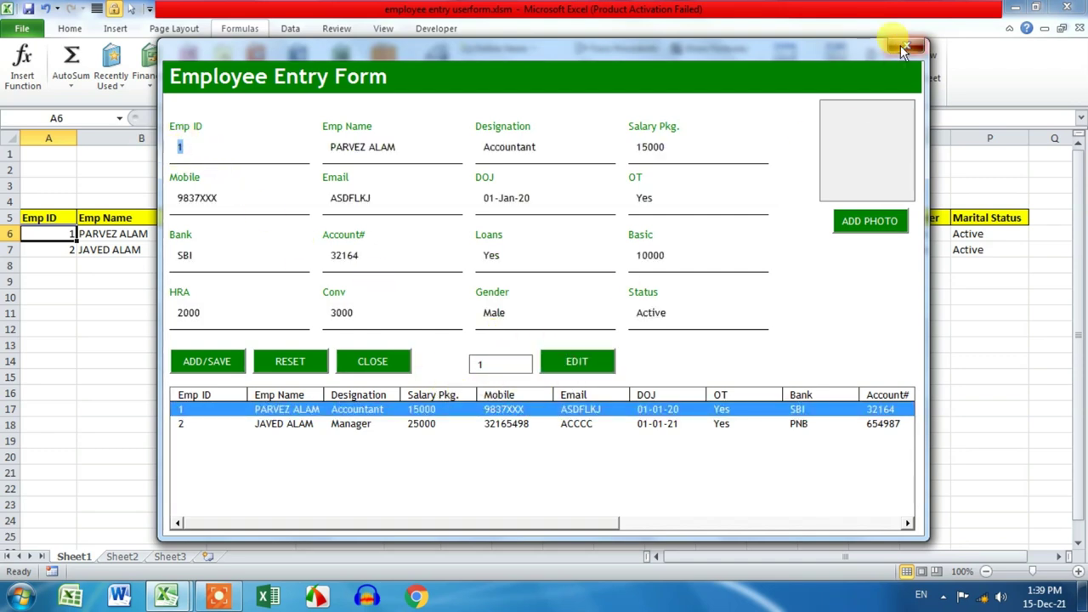
click(515, 364)
key(BackSpace)
text(4)
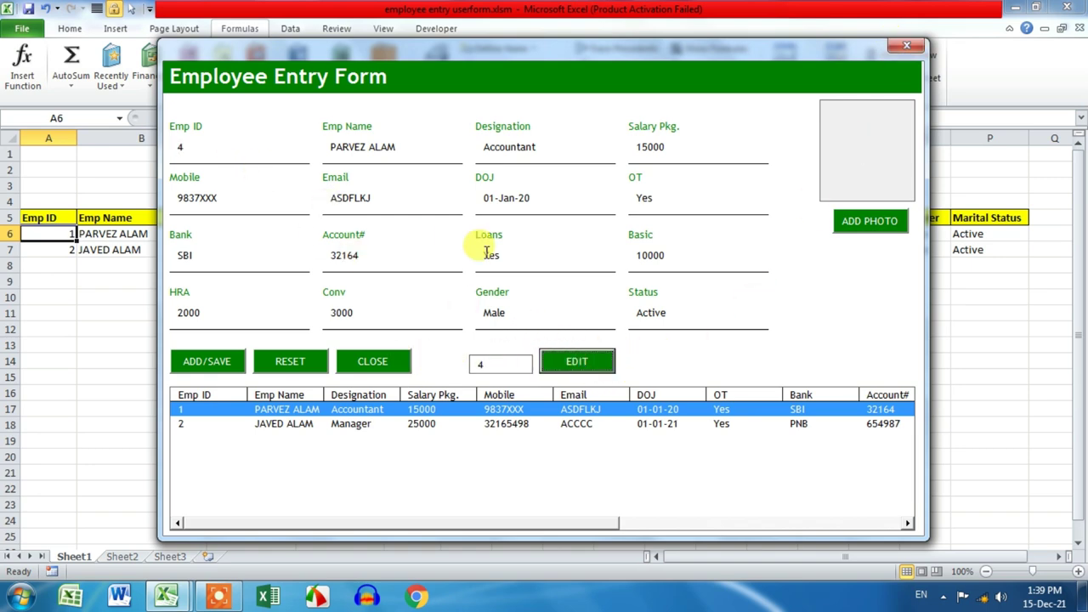
click(905, 45)
click(654, 388)
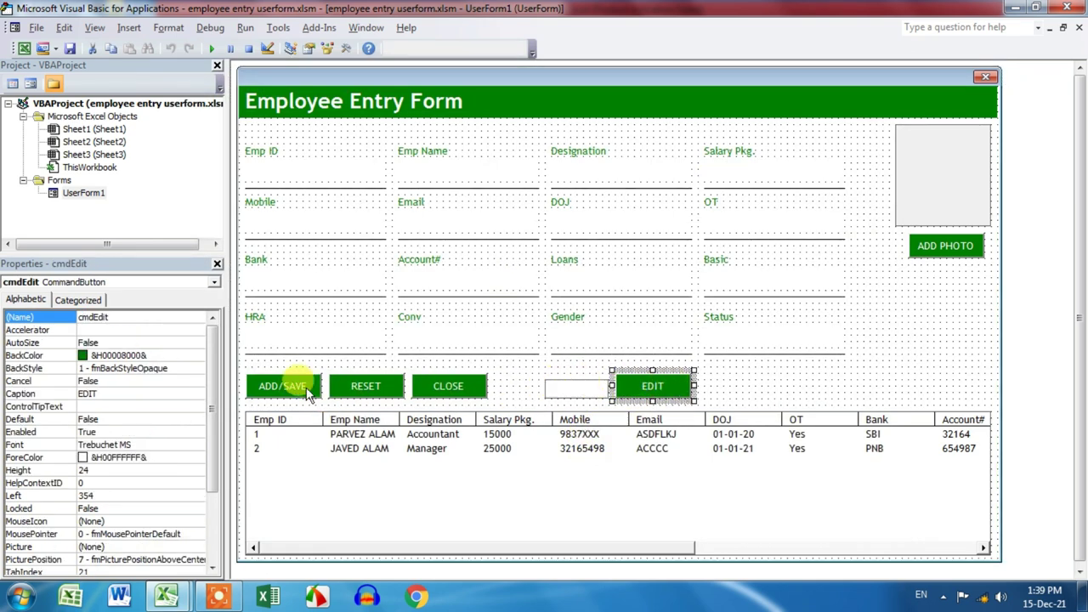
Begin an IF WORKSHEETFUNCTION.CountIf( condition on the blank line above lastrow in cmdSave_Click
double_click(283, 386)
click(317, 219)
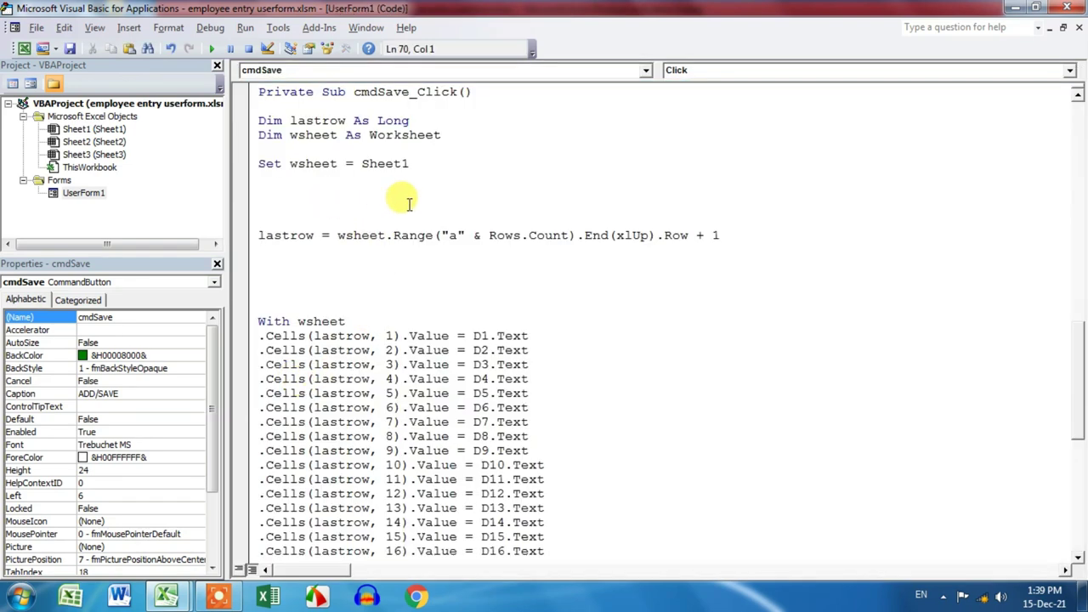
text(IF WORKSHE)
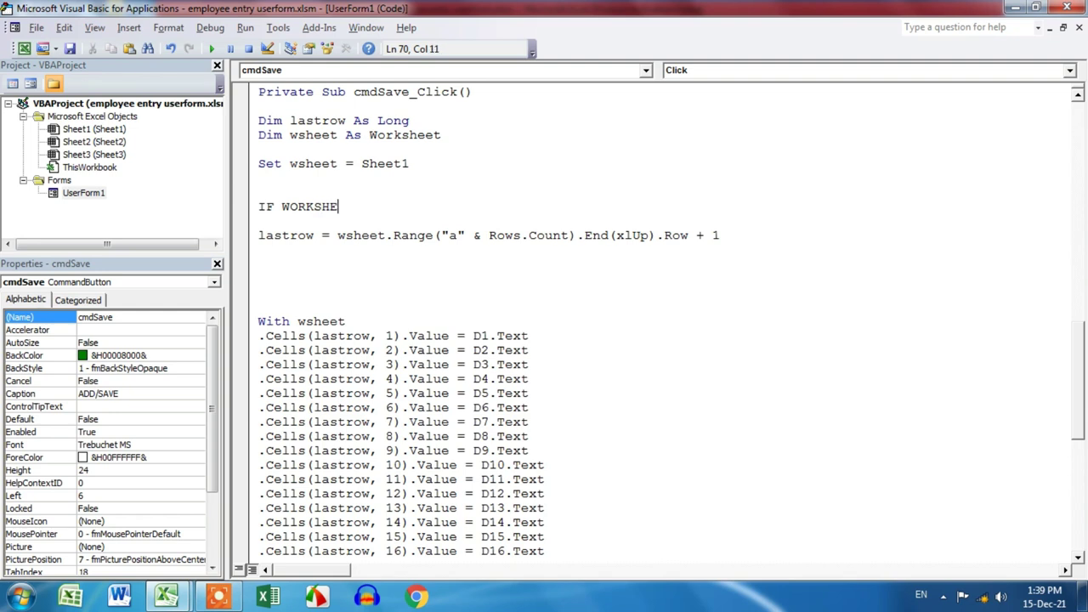
text(TION.)
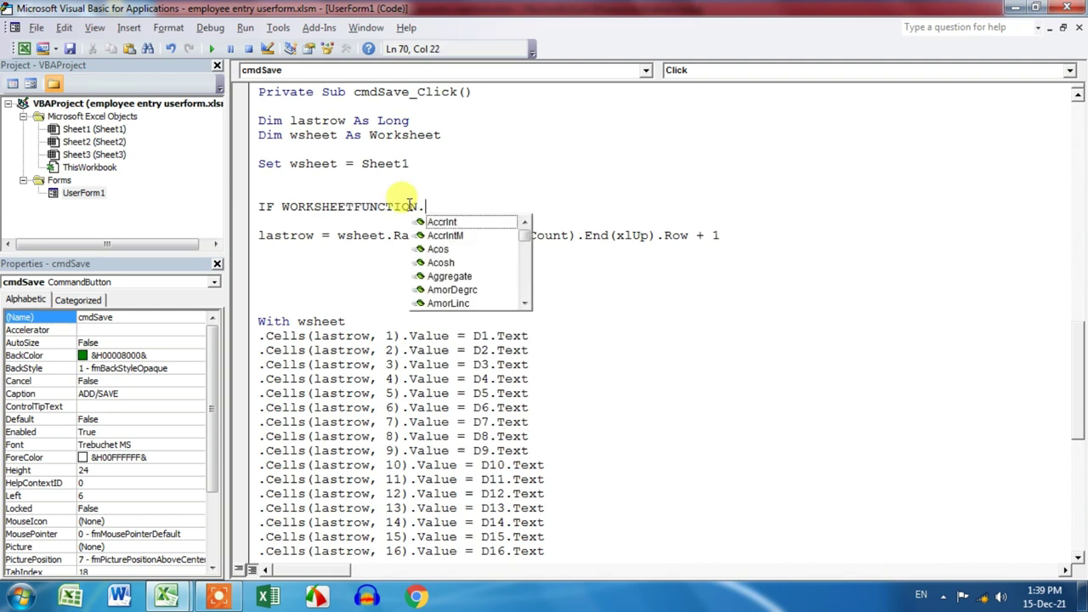
text(COU)
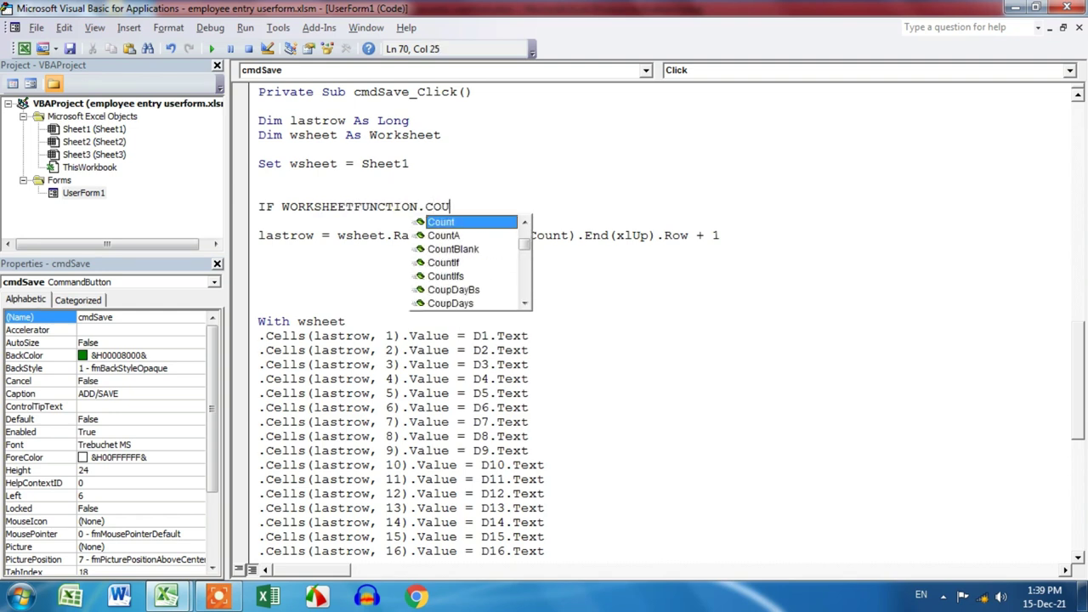
text(IF()
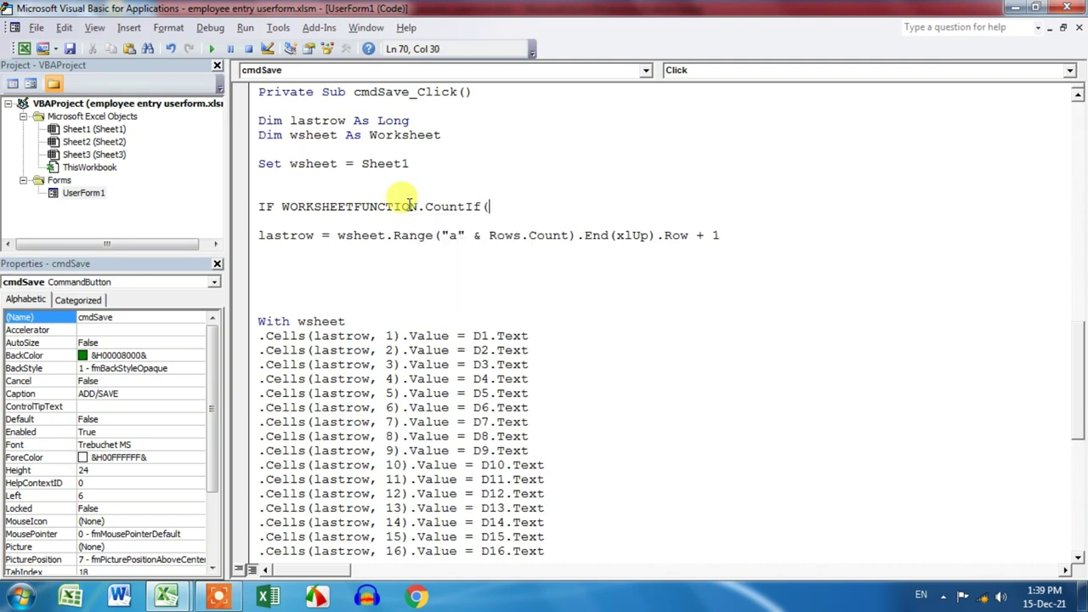
In the worksheet, try =COUNTIF(A:A,B1) in cell B2 against a test ID in B1
key(alt+Tab)
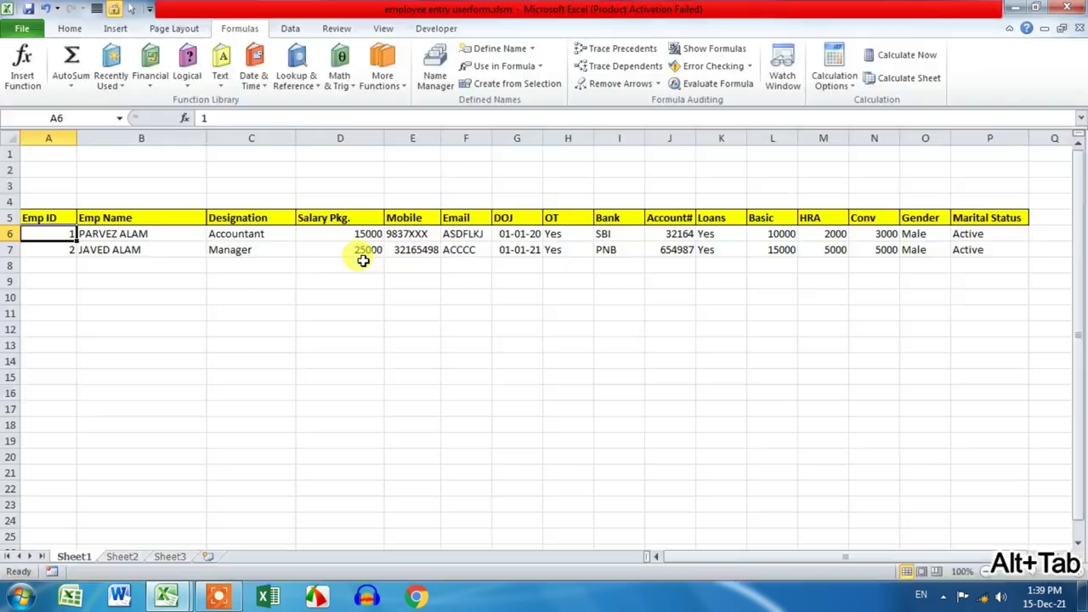
click(50, 138)
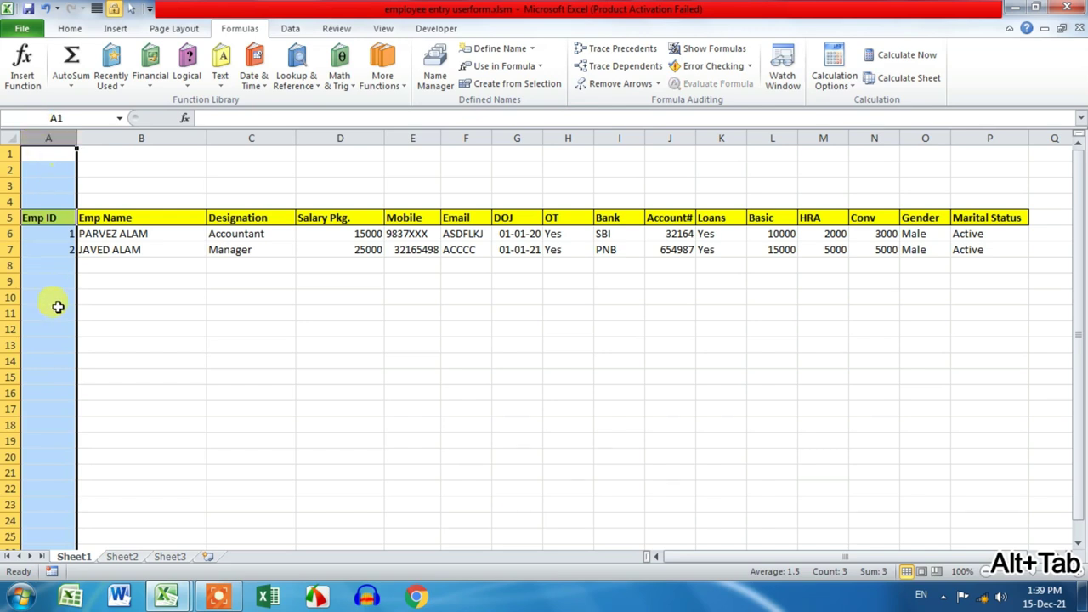
click(170, 170)
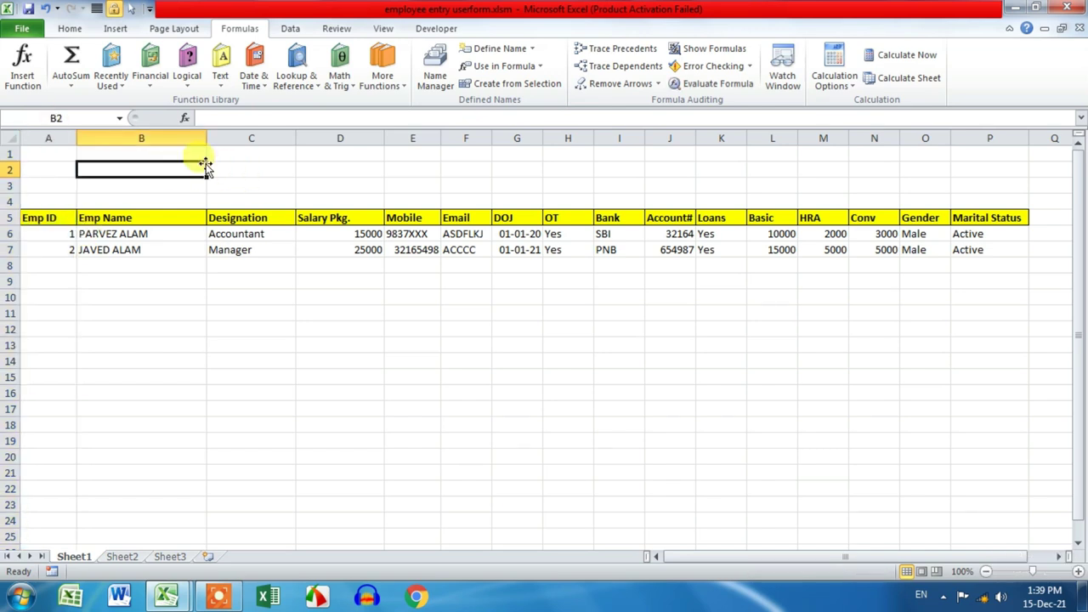
click(176, 151)
click(176, 170)
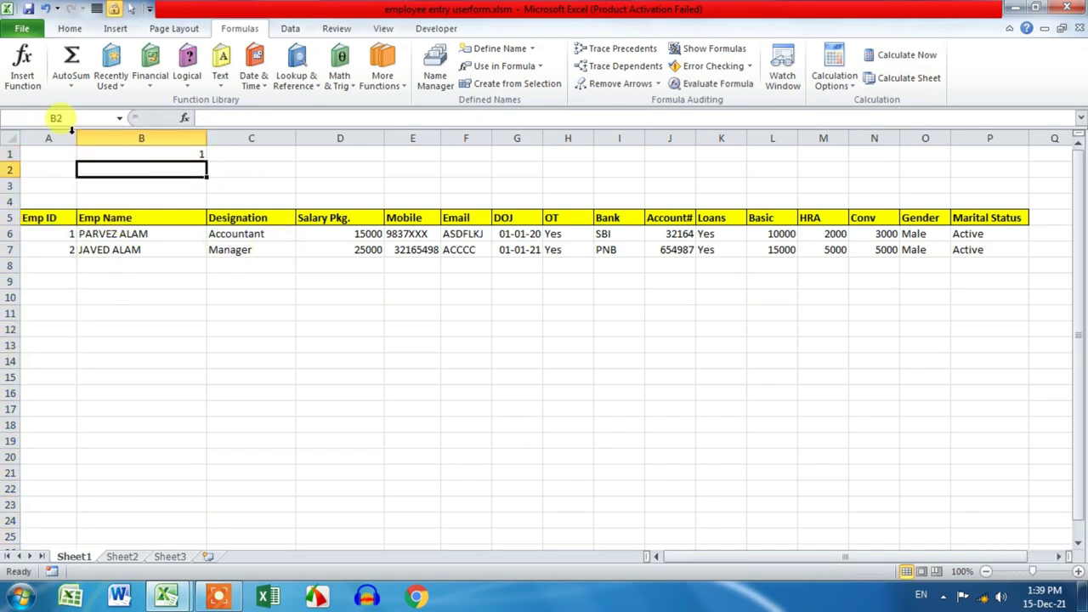
text(=)
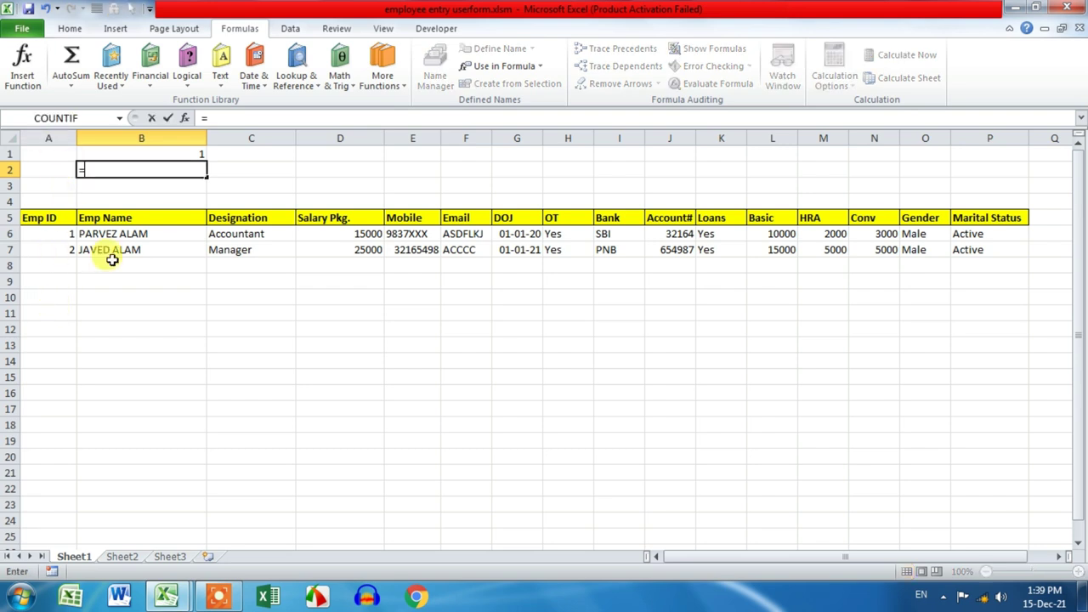
text(COUNTIF()
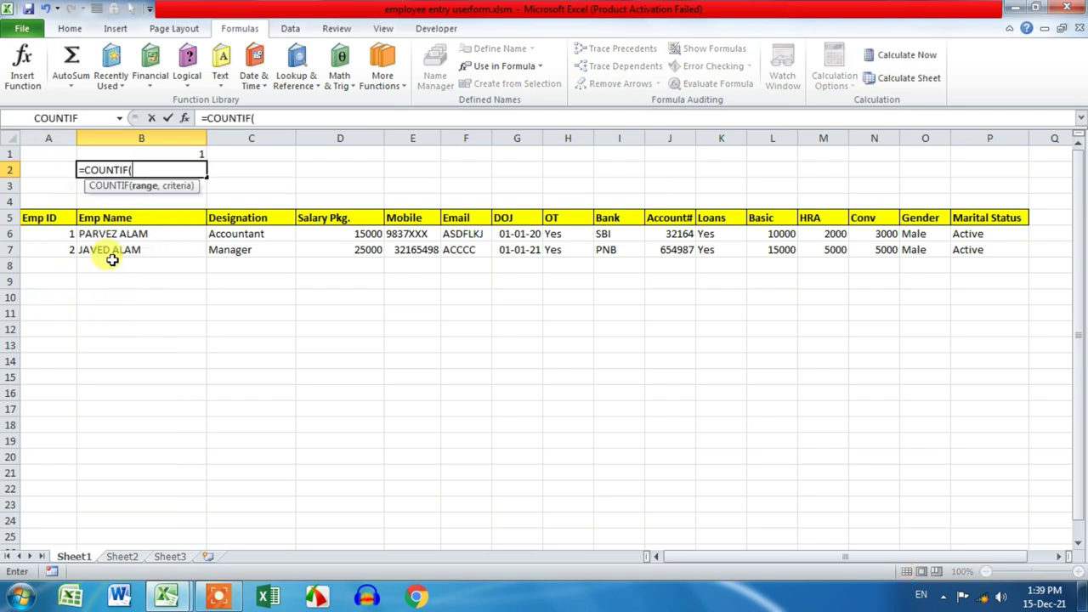
click(62, 136)
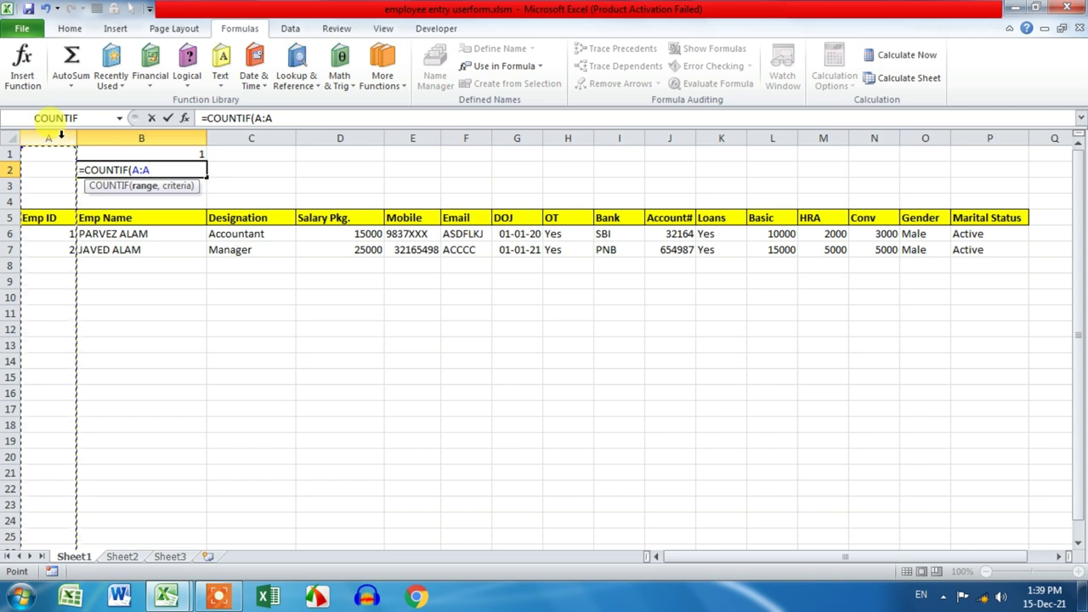
click(139, 154)
key(Return)
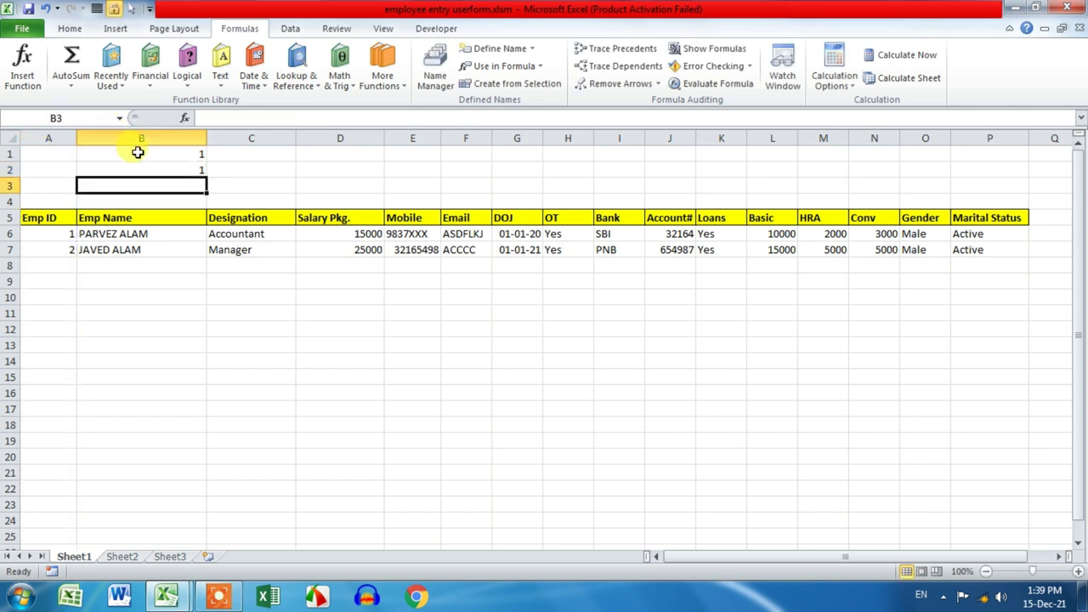
Check the COUNTIF result, clear cells B1:B3, and return to the VBA code
key(Up)
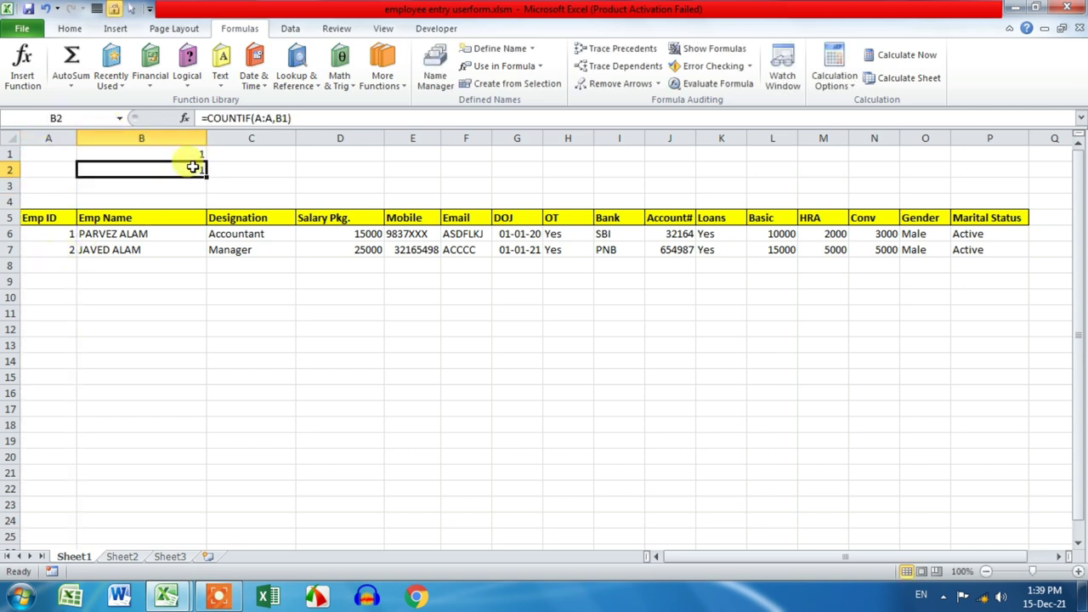
drag(195, 154, 197, 182)
key(Delete)
click(324, 189)
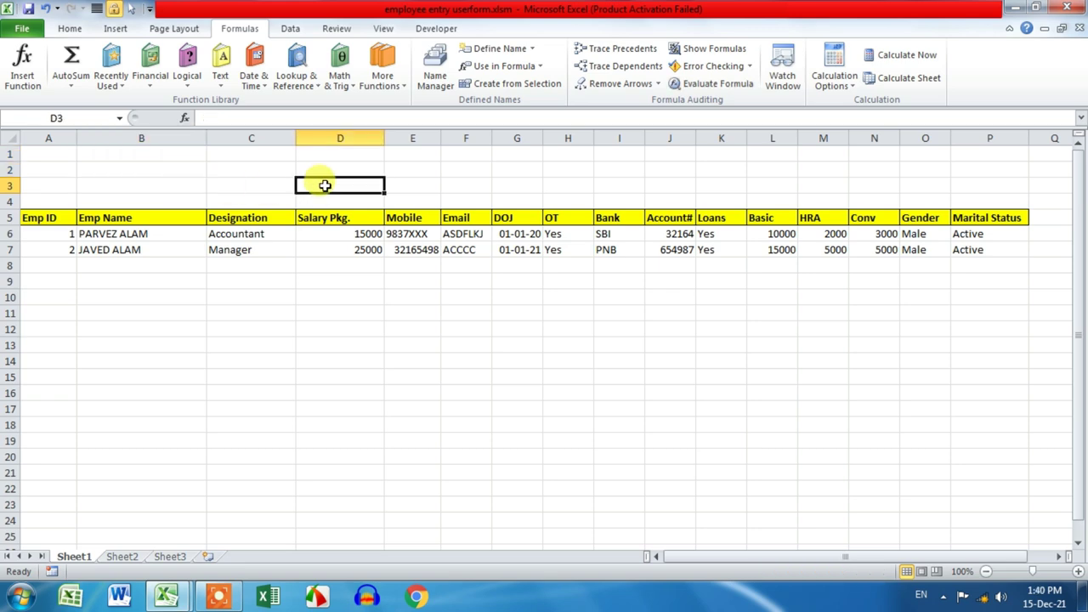
key(alt+Tab)
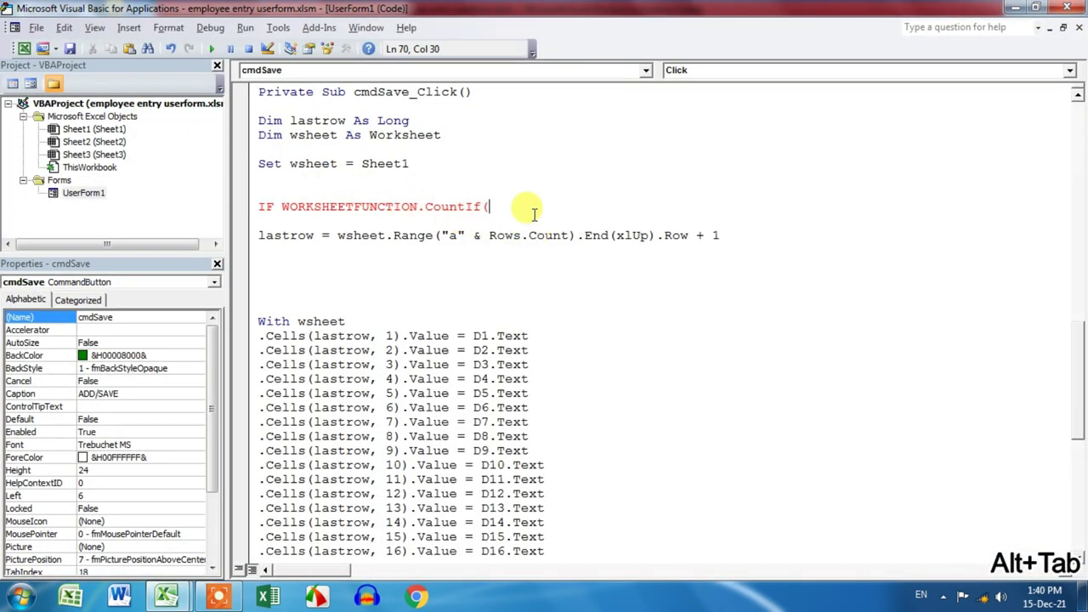
Complete the condition as CountIf(wsheet.Range("A6:A1048576"), D1.Text) > 0 Then
text(SH)
text(1.)
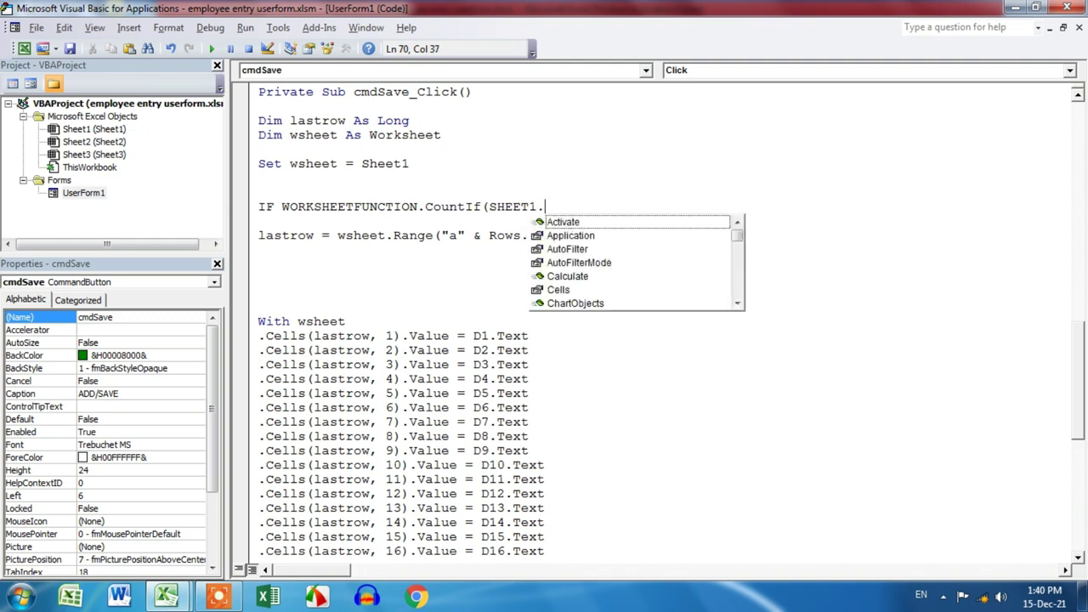
key(BackSpace)
key(BackSpace)
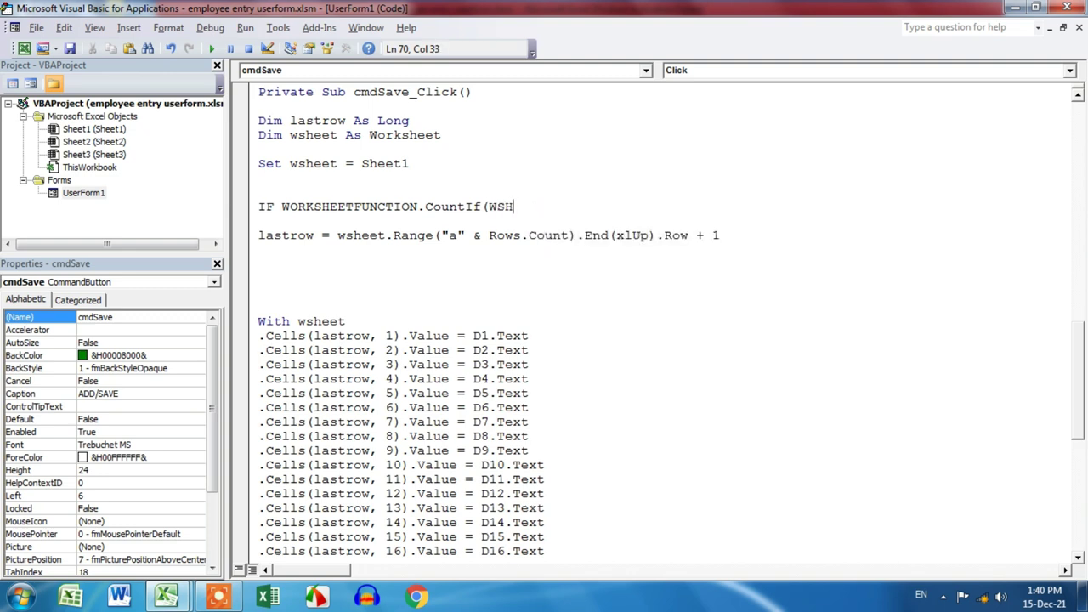
text(.Range("A6)
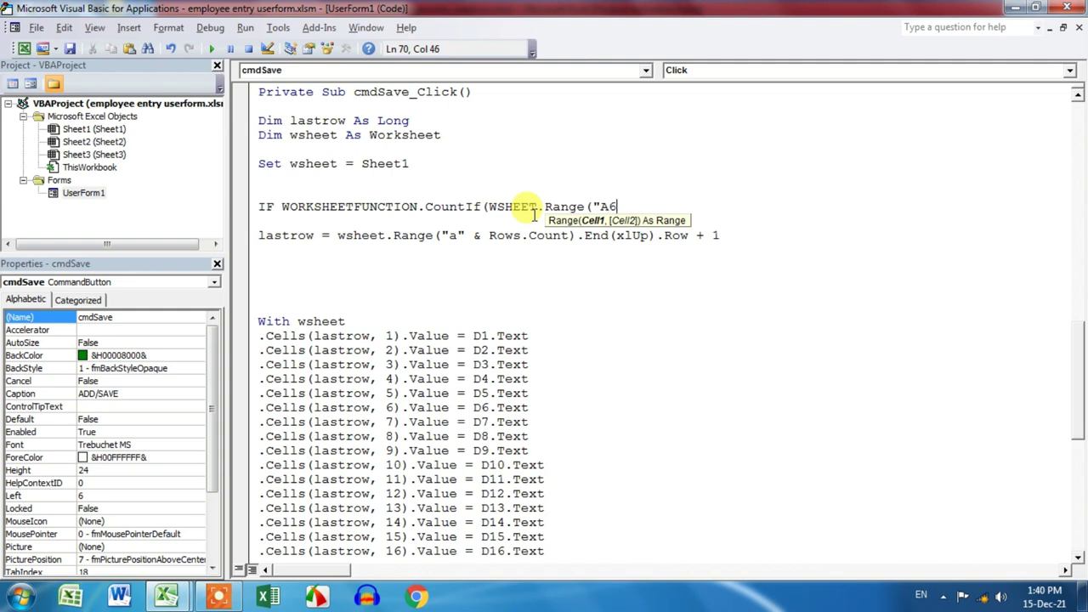
text(:A1048)
text(576"))
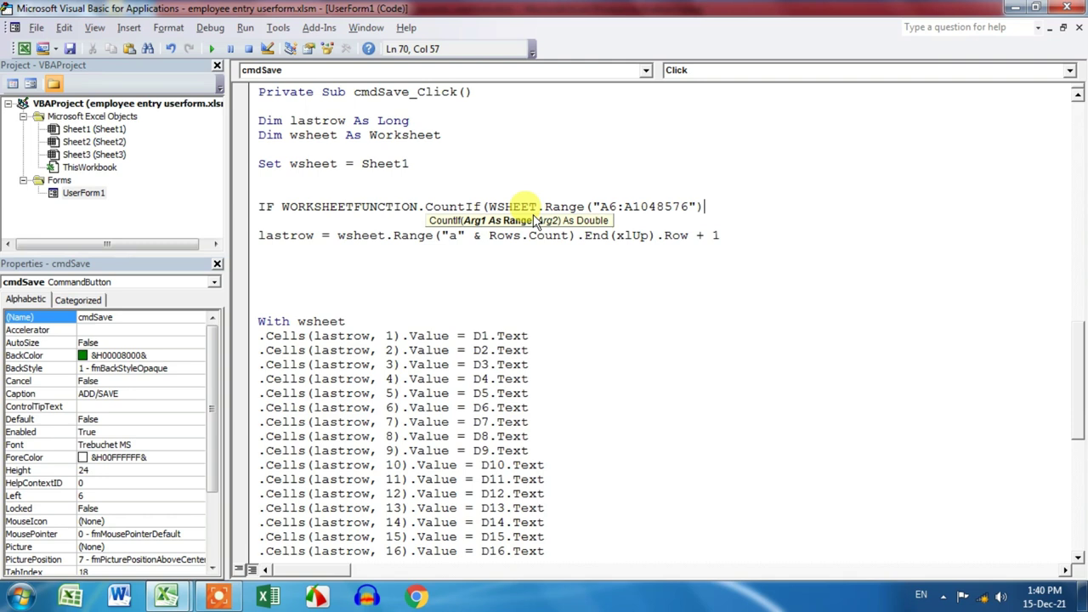
text(,D1)
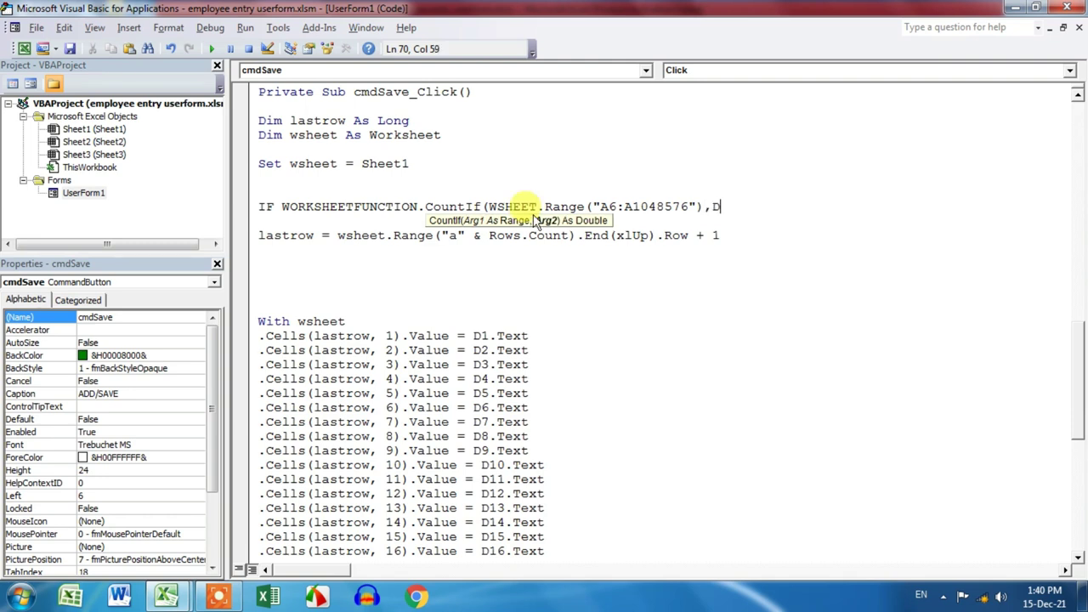
text(.Text)
text()>0 THEN)
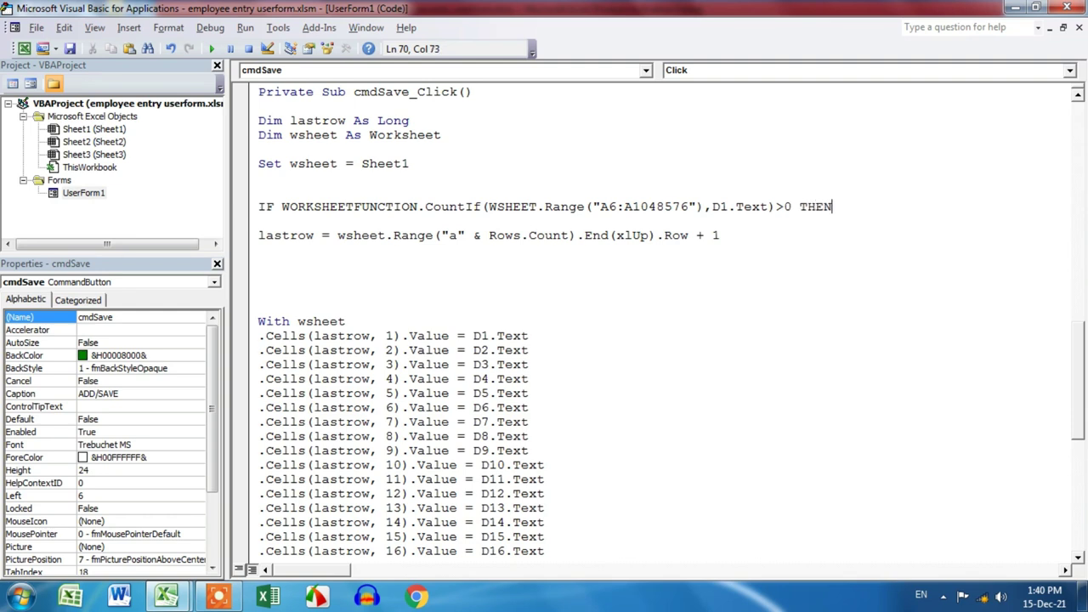
key(Down)
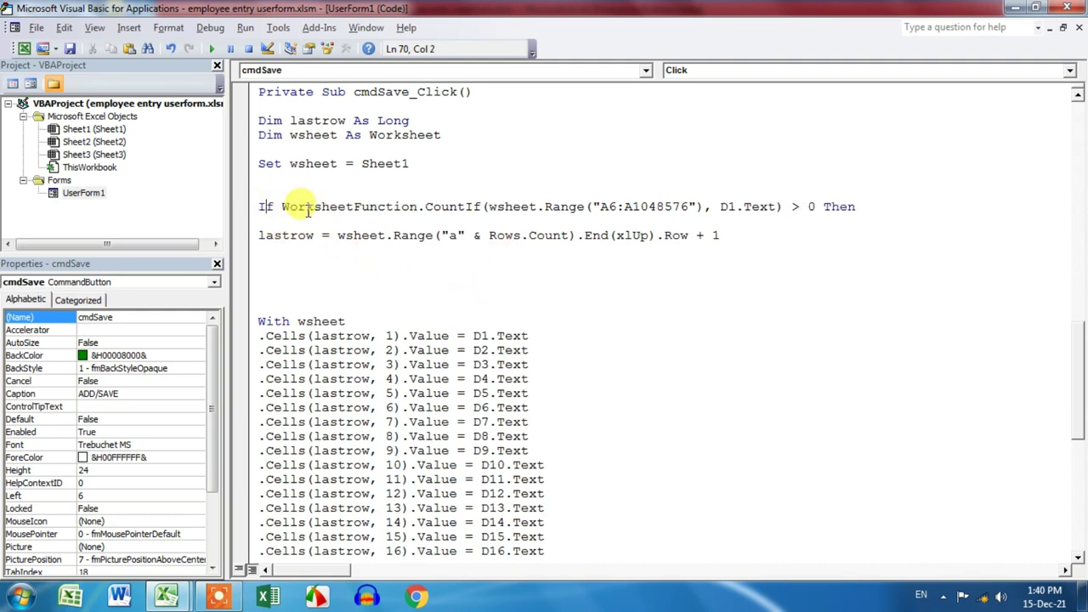
drag(281, 206, 816, 210)
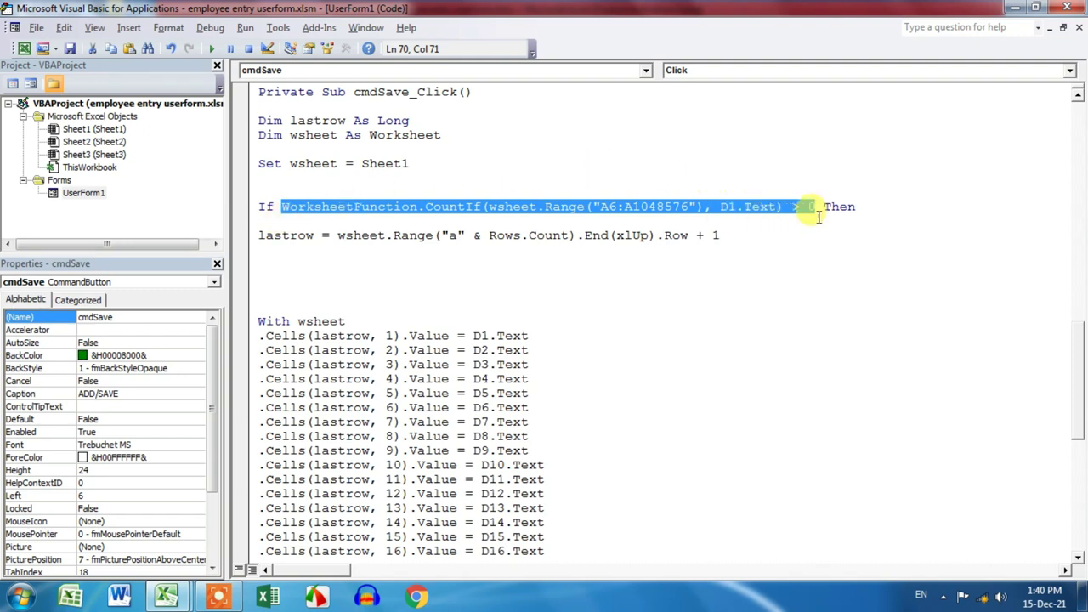
Insert a new line beginning LASTROW=WORKSHEETFUNCTION.Match( above the existing lastrow line
click(769, 222)
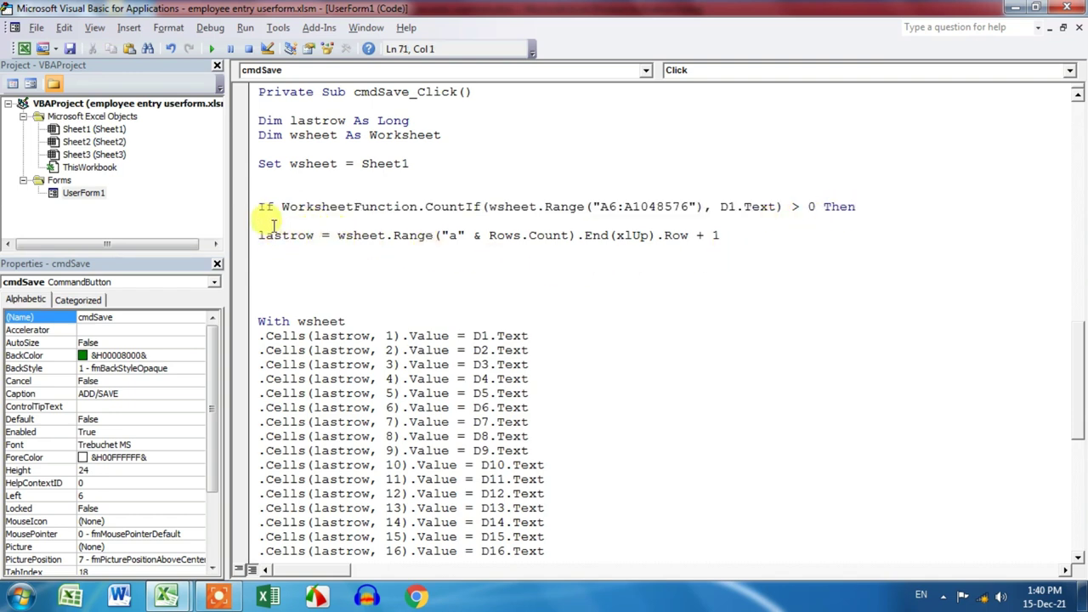
key(Return)
click(249, 251)
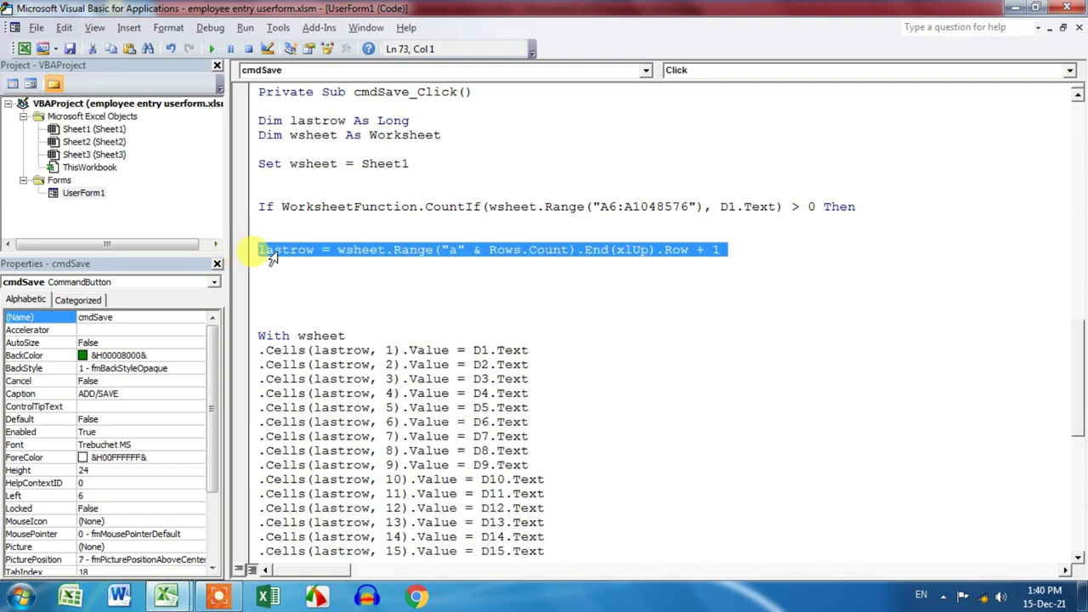
drag(259, 249, 315, 250)
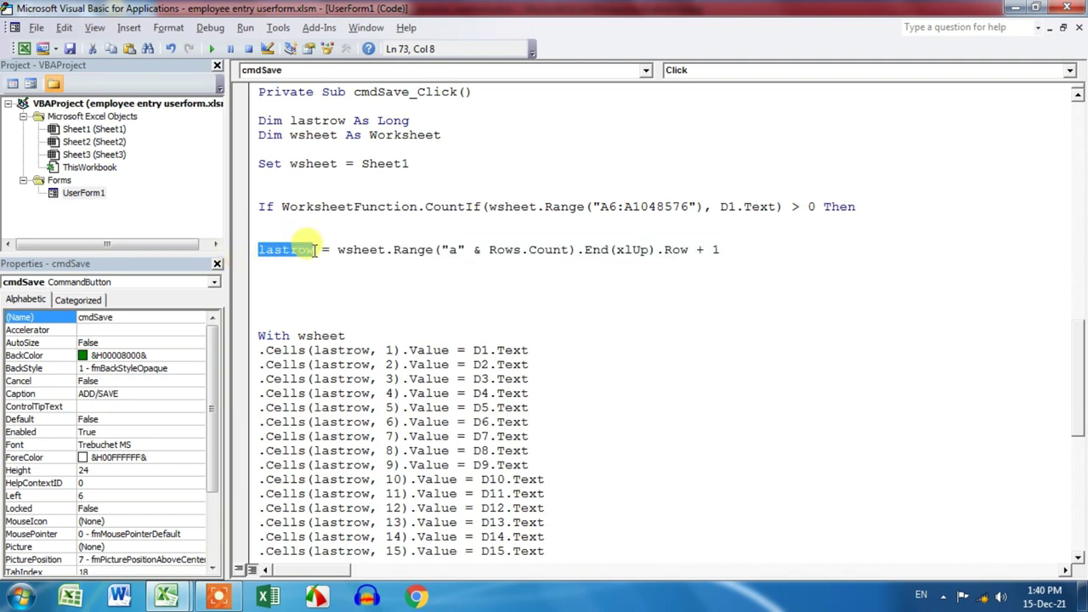
key(ctrl+c)
click(259, 250)
key(Return)
key(Up)
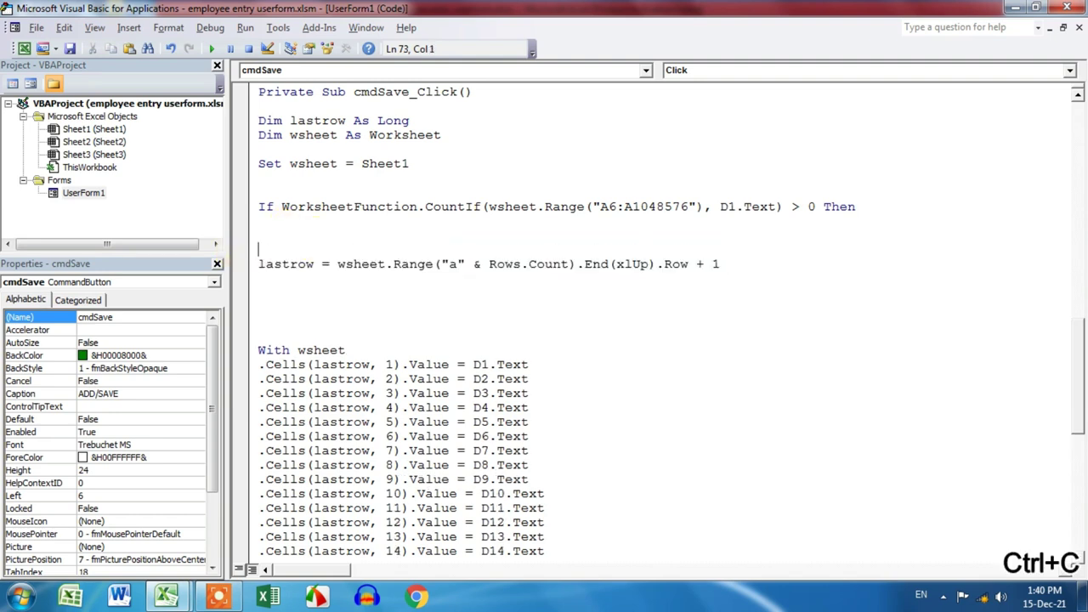
text(R)
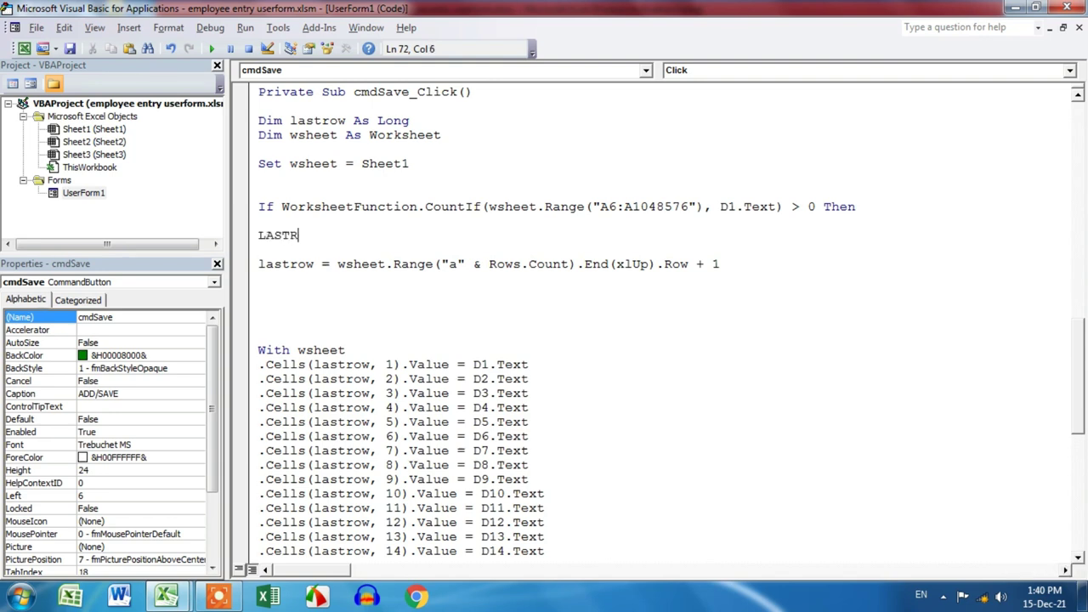
text(OW=WORKSHEETF)
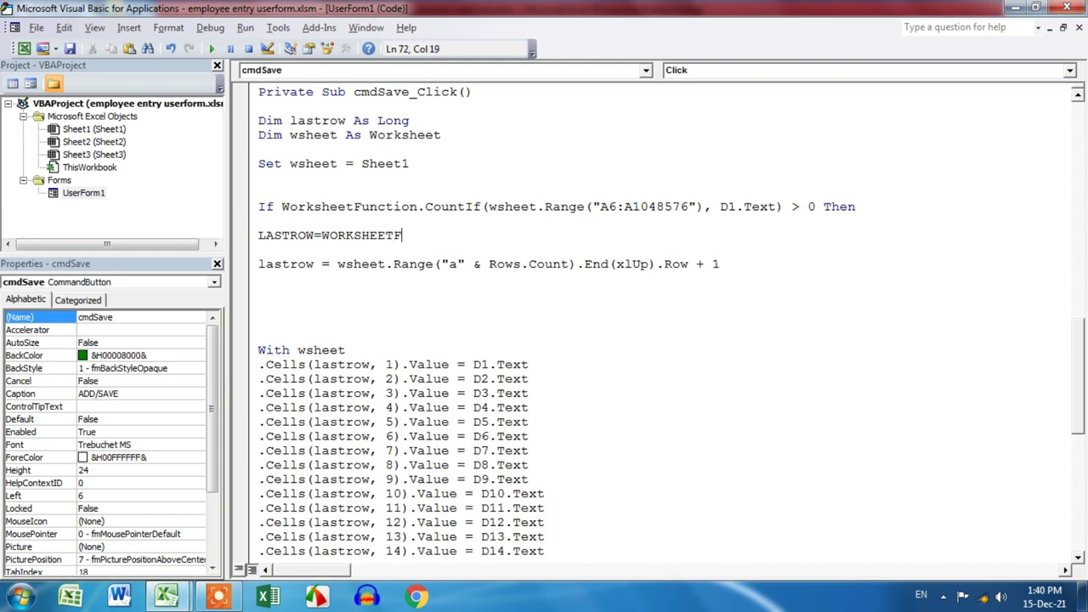
text(UNCTION.)
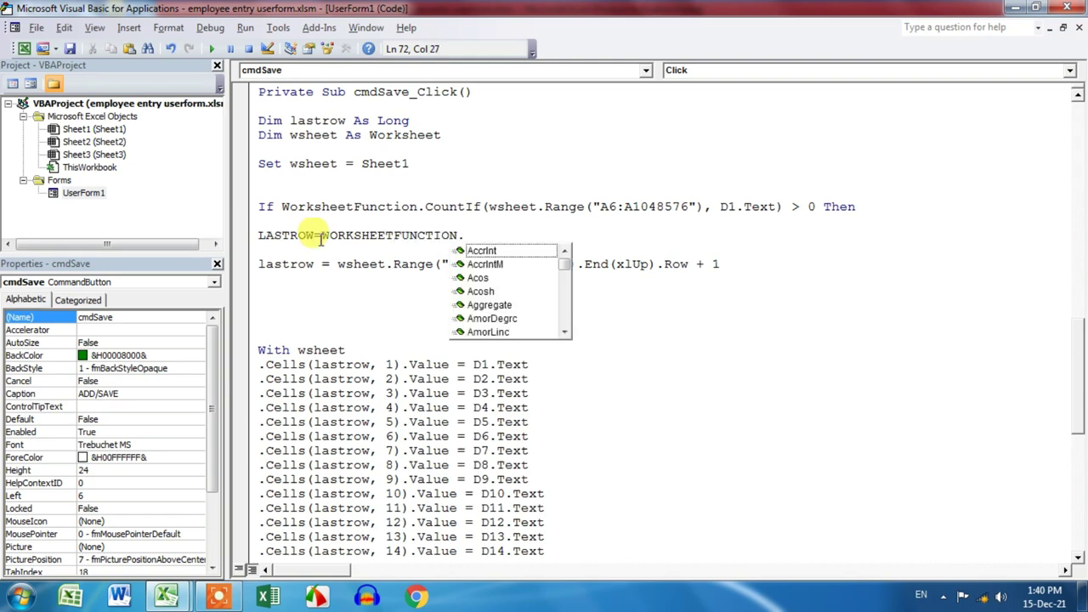
text(Match()
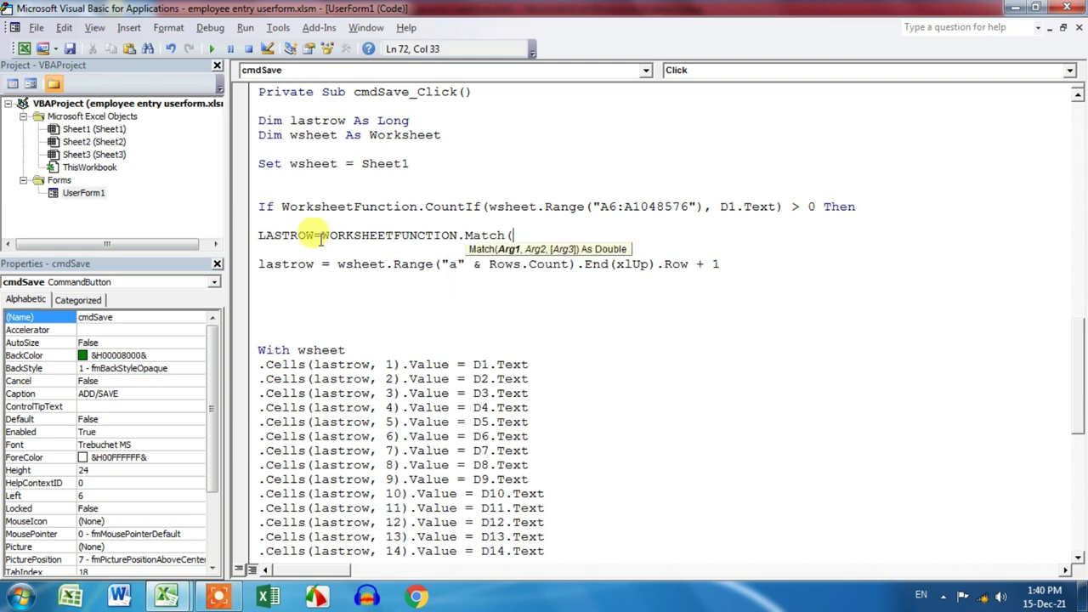
key(alt+Tab)
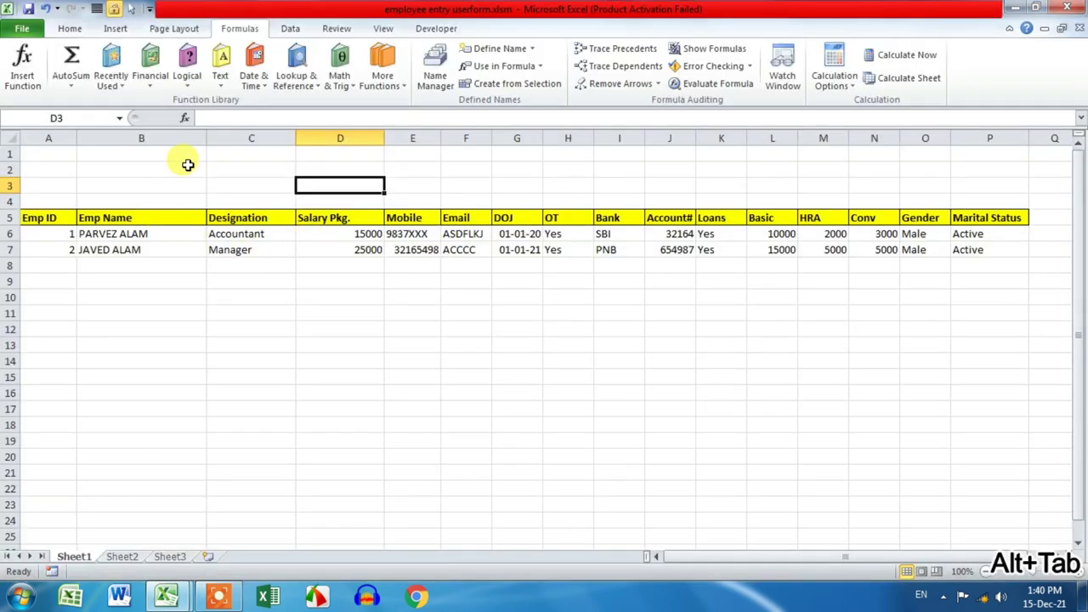
Enter 1 in B1 and the test formula =MATCH(B1,A:A,0) in B3
click(161, 153)
text(1)
click(197, 184)
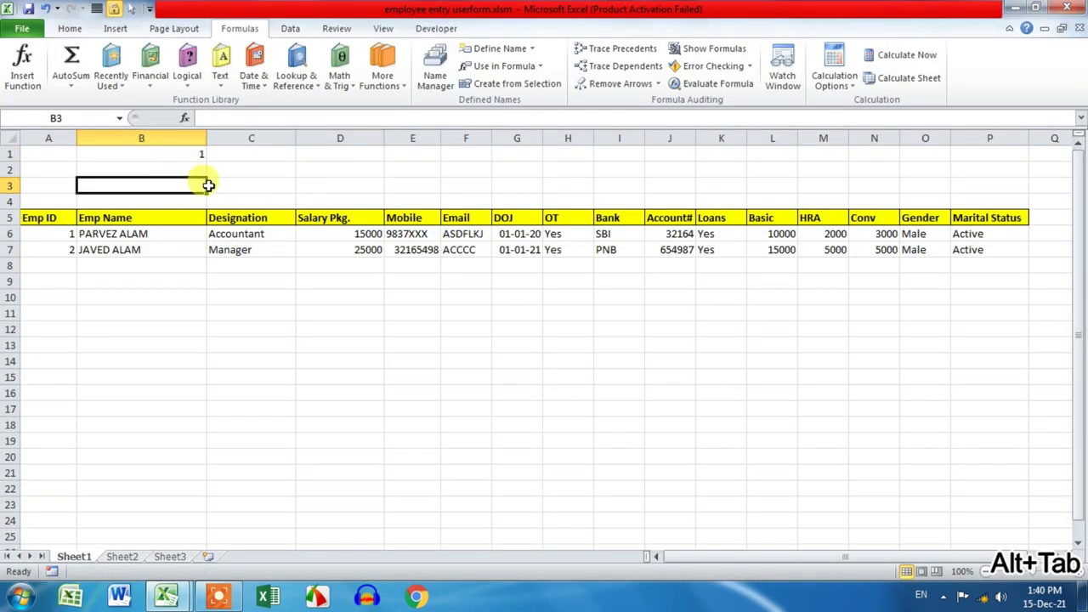
text(=MA)
key(Tab)
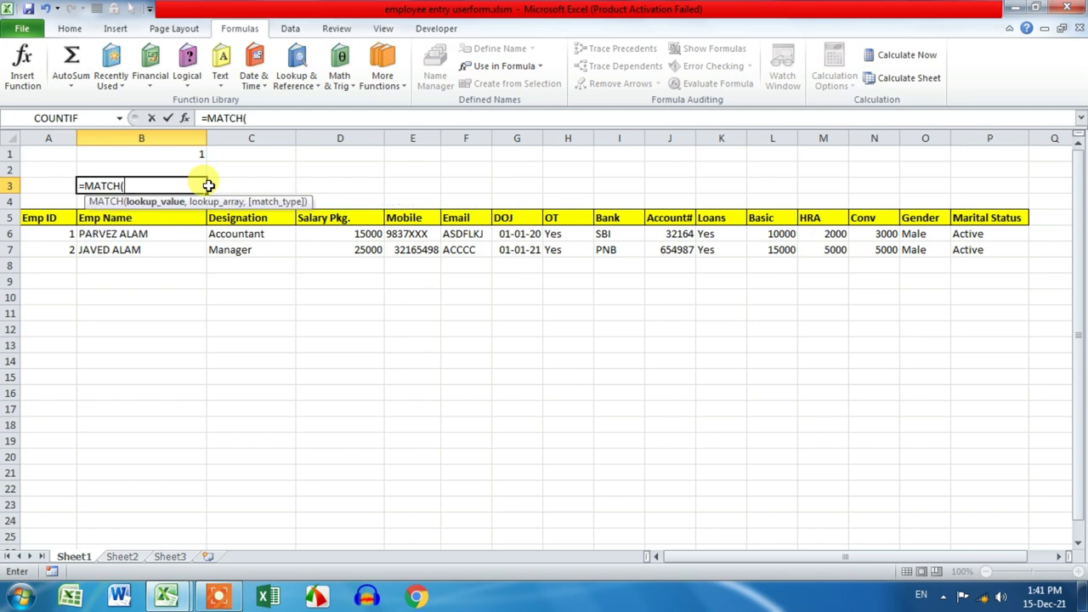
click(181, 154)
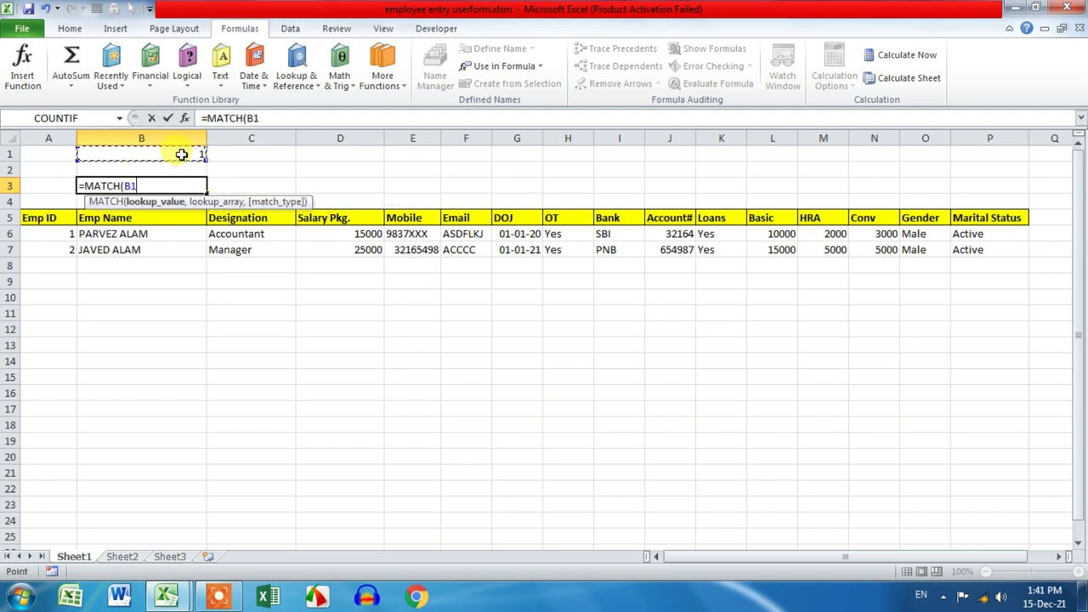
text(,)
click(64, 136)
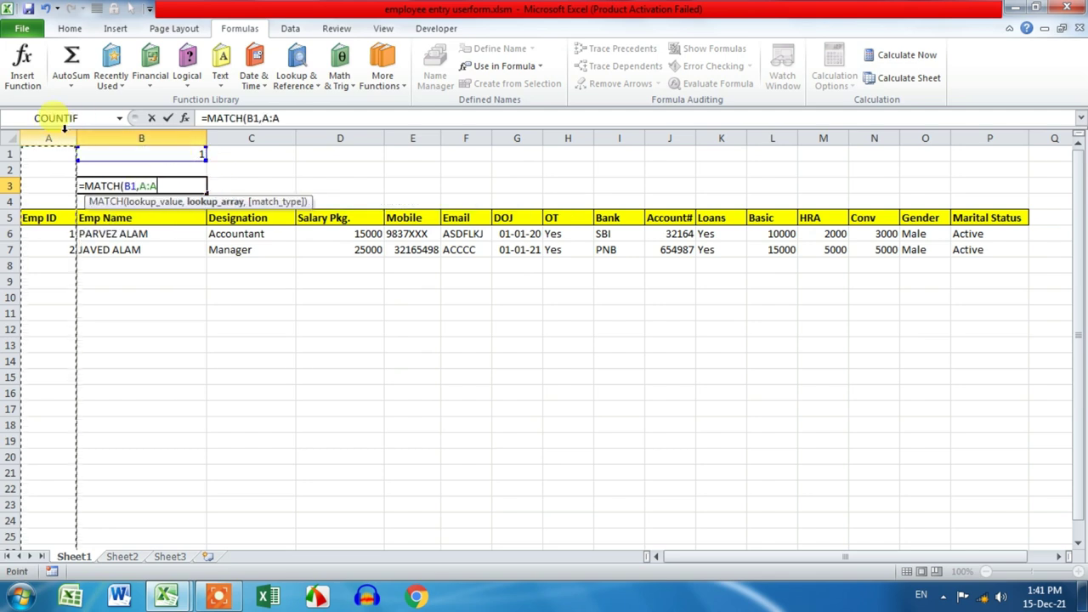
text(,0)
key(Return)
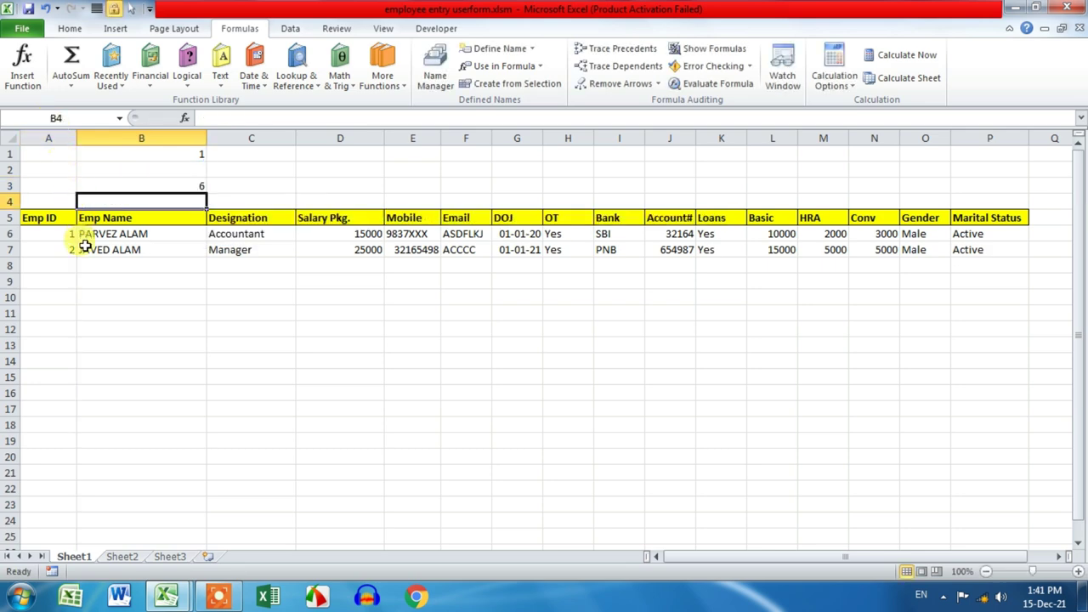
Confirm MATCH returns row 6, delete the B3 test formula, and return to VBA
click(48, 234)
click(184, 179)
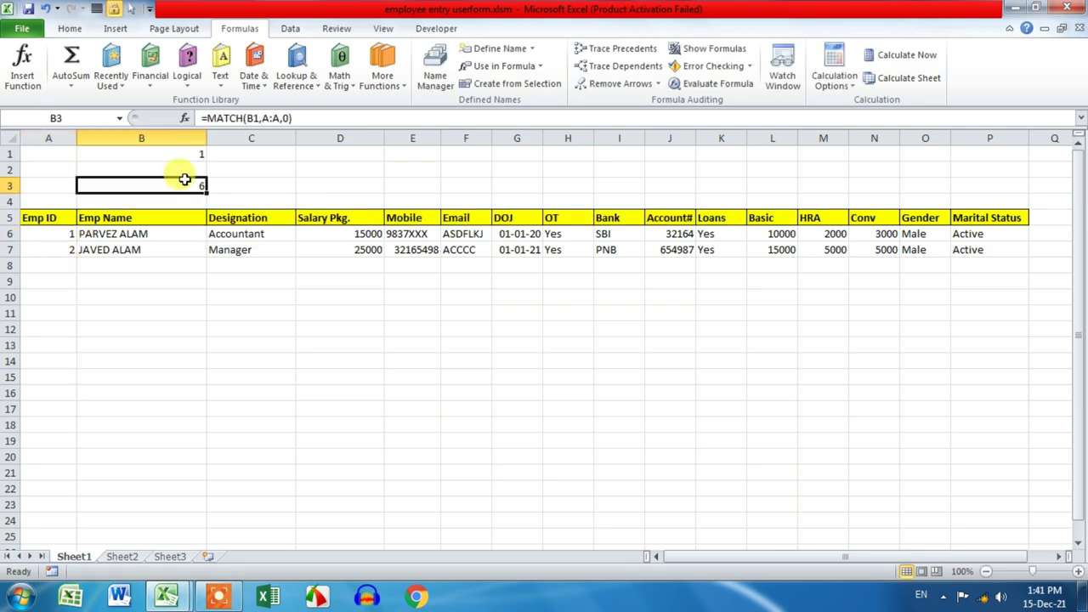
key(Delete)
key(alt+Tab)
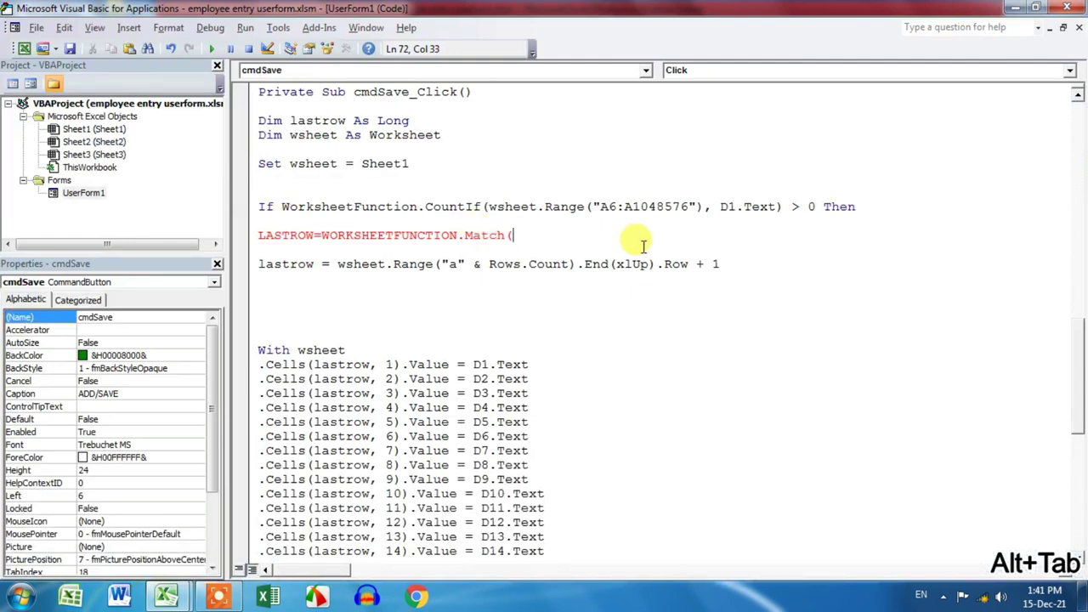
Complete the line as lastrow = WorksheetFunction.Match(CLng(D1.Text), wsheet.Range("A:A"), 0)
text(D1.Text,)
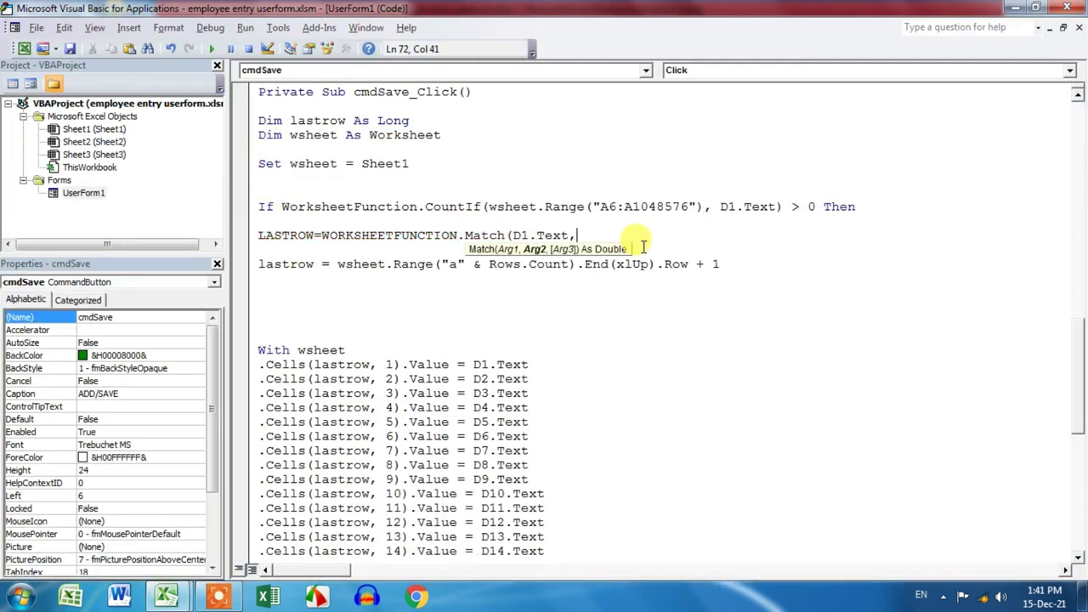
key(BackSpace)
key(BackSpace)
key(BackSpace)
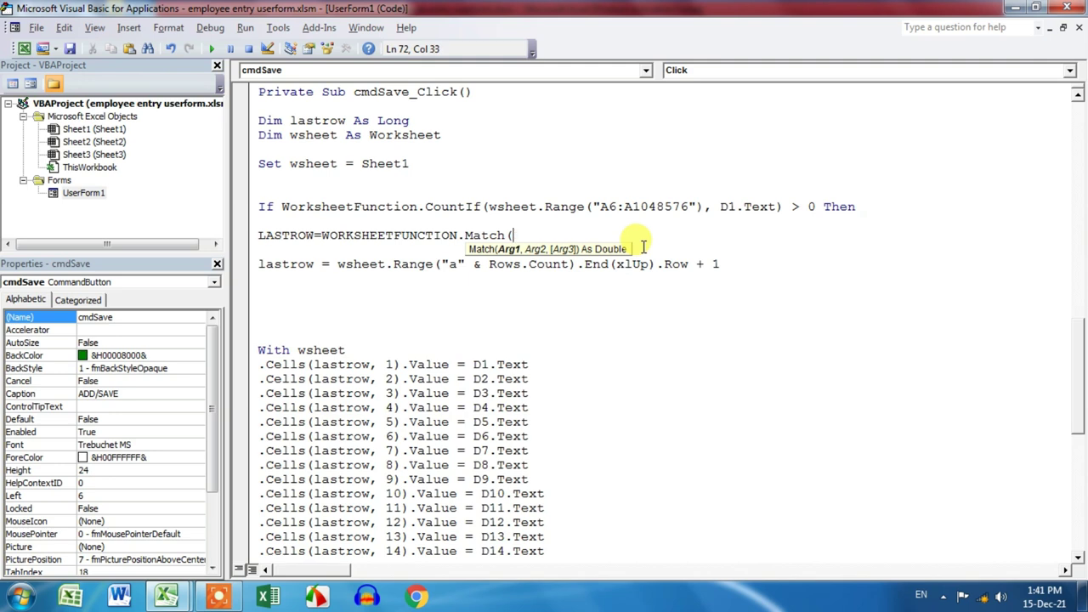
text(CLNG(D)
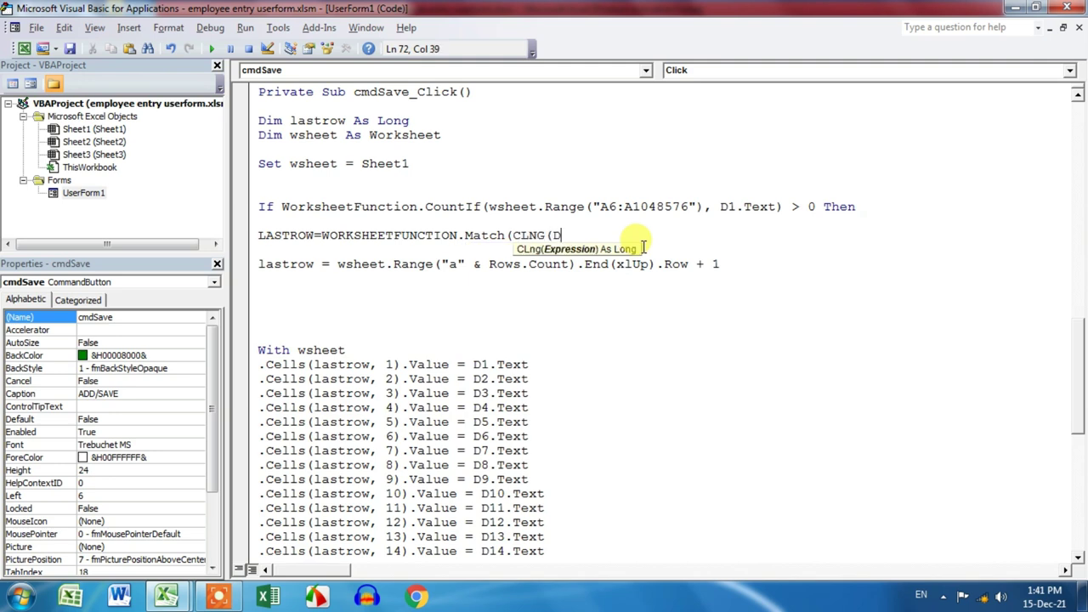
text(1.Text))
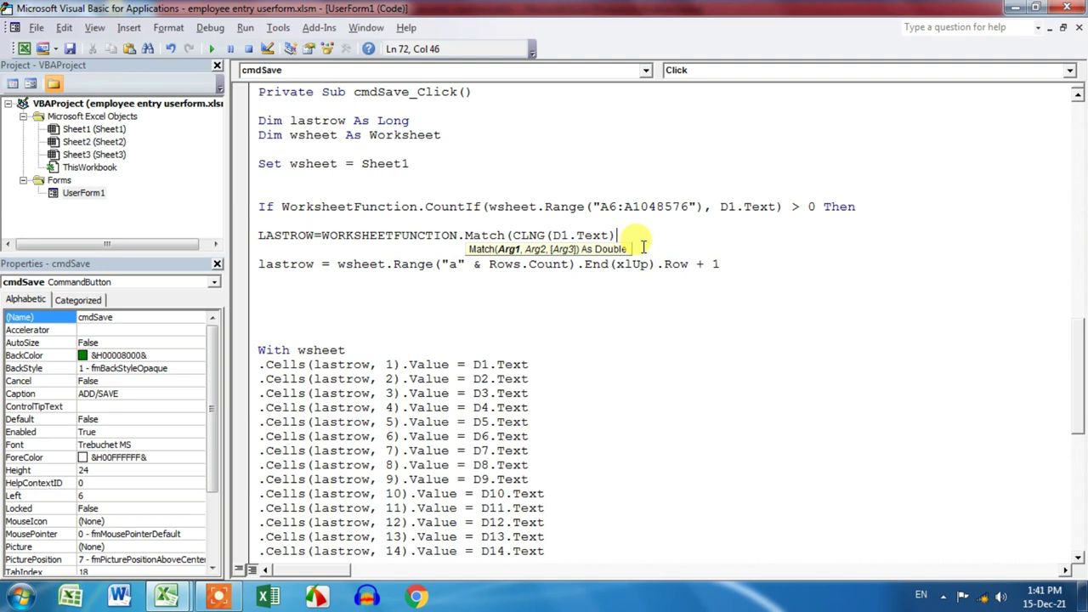
text(,WS)
text(HEE)
text(SHE)
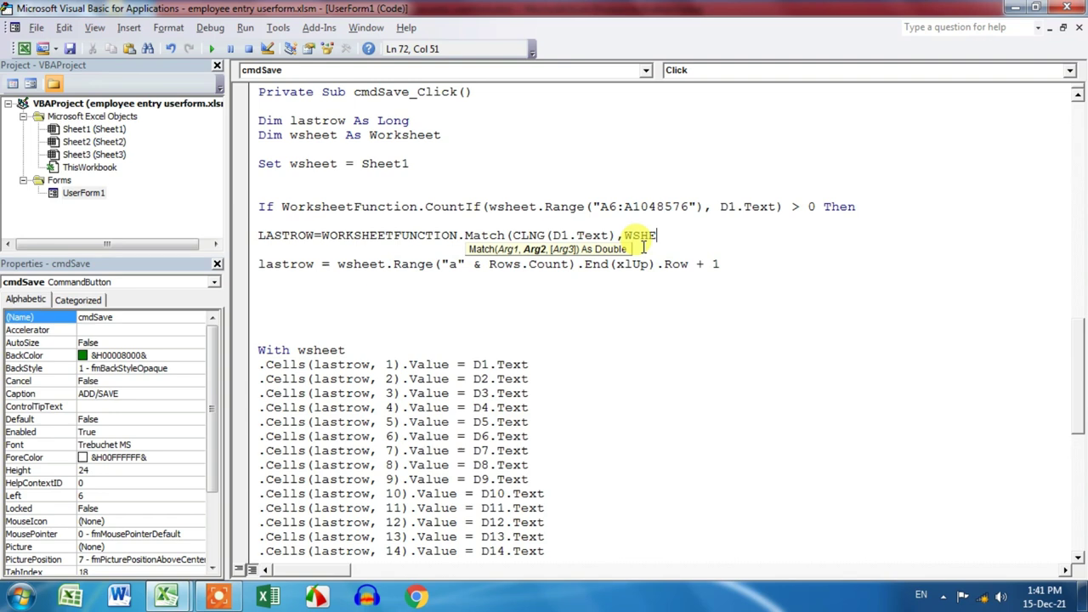
text(.Range()
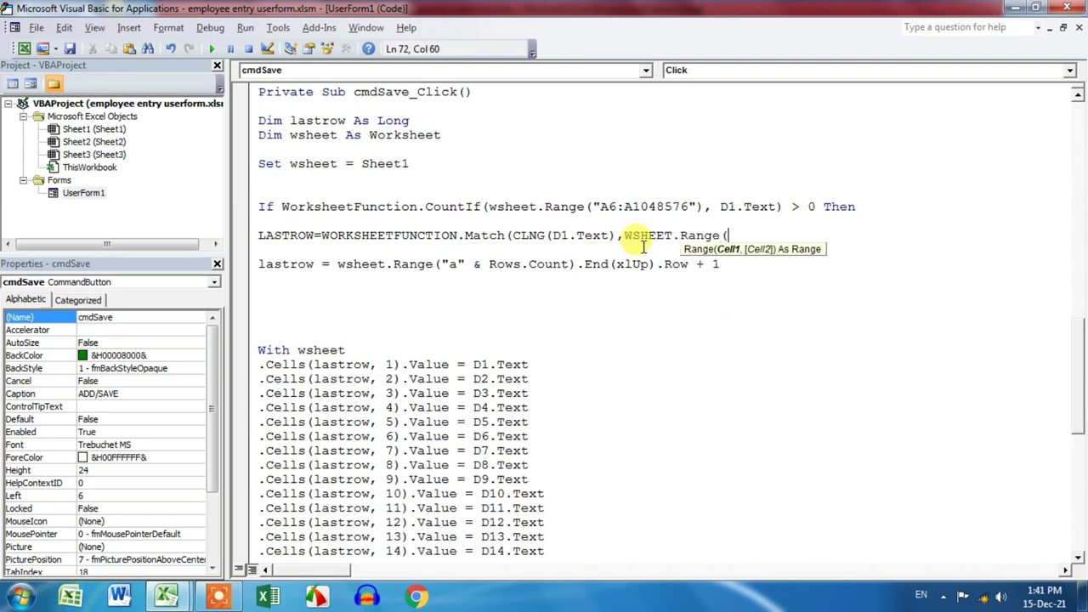
text())
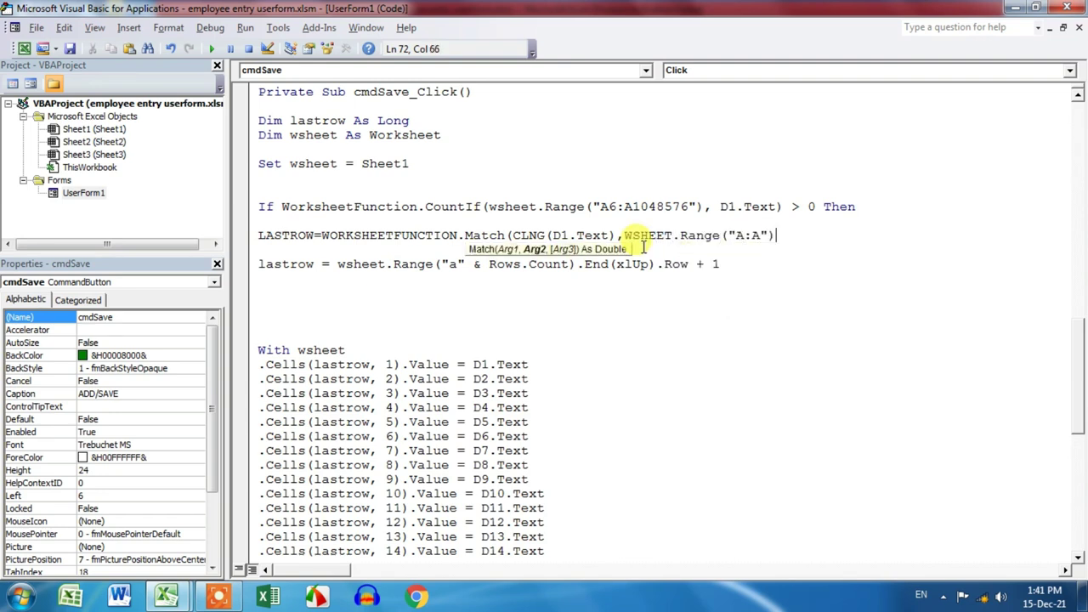
text(,0))
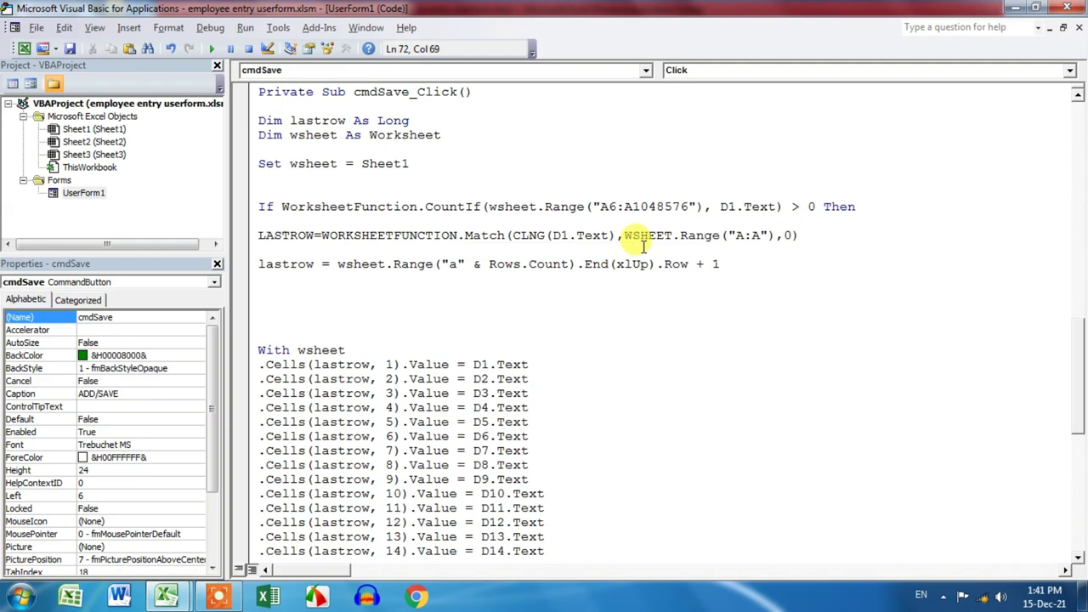
key(Return)
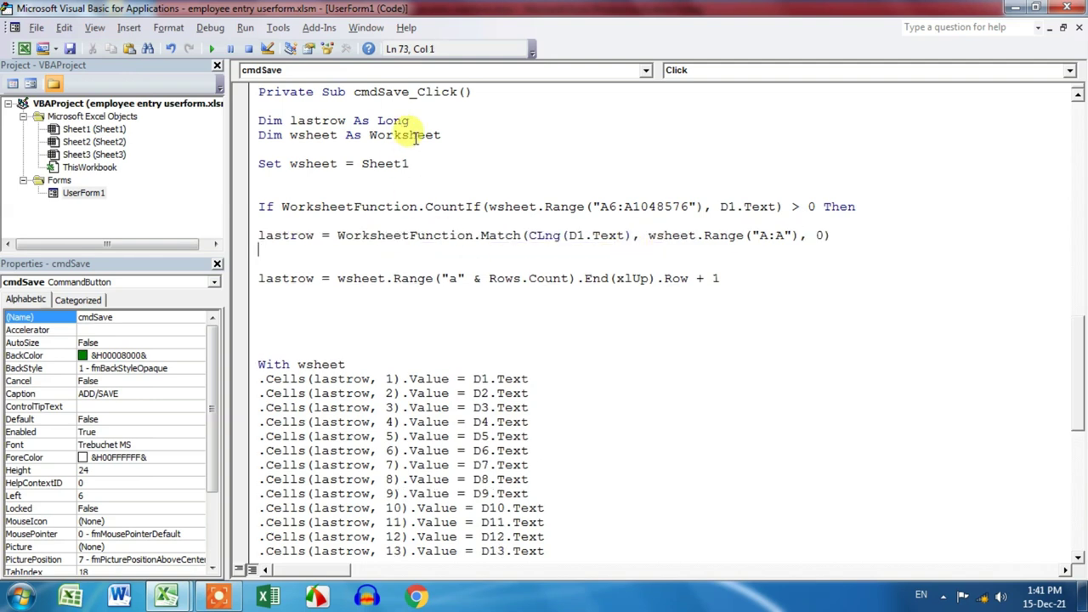
Delete the blank line between the CountIf If line and the Match line
click(266, 207)
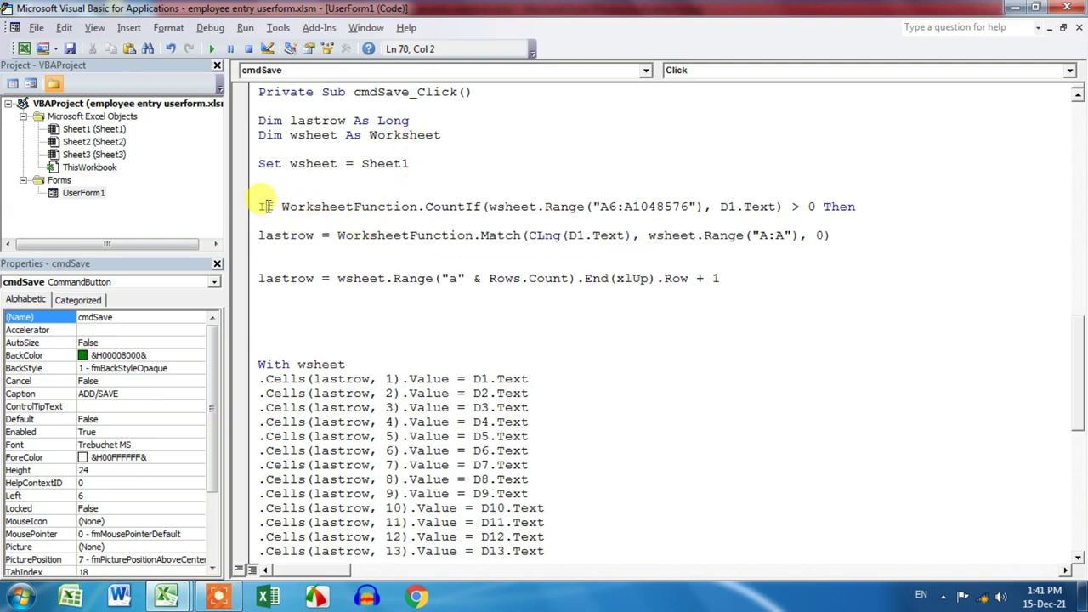
click(812, 206)
double_click(810, 207)
click(778, 221)
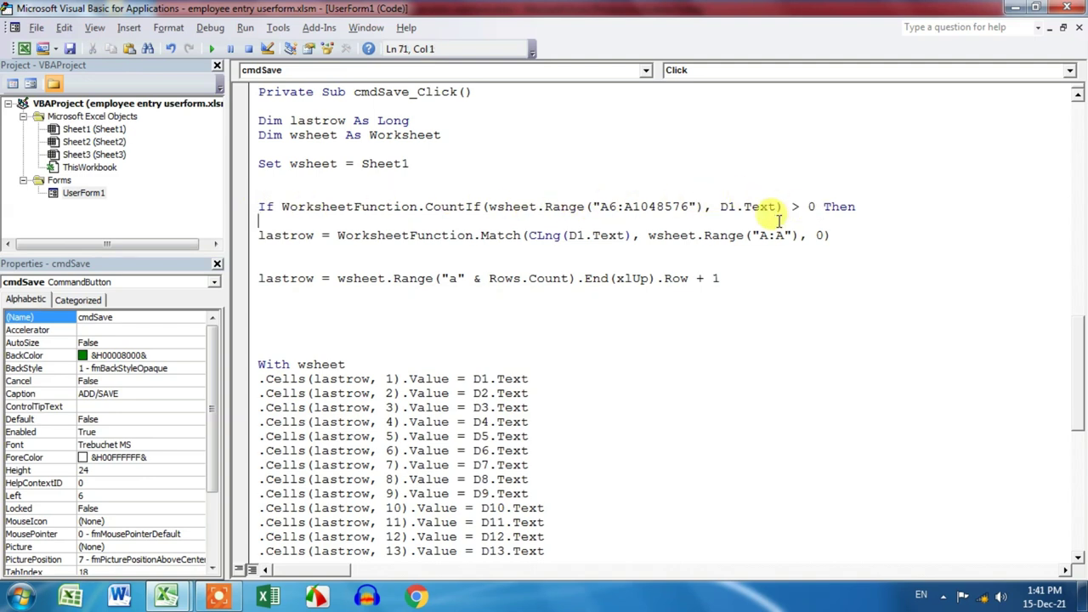
key(Delete)
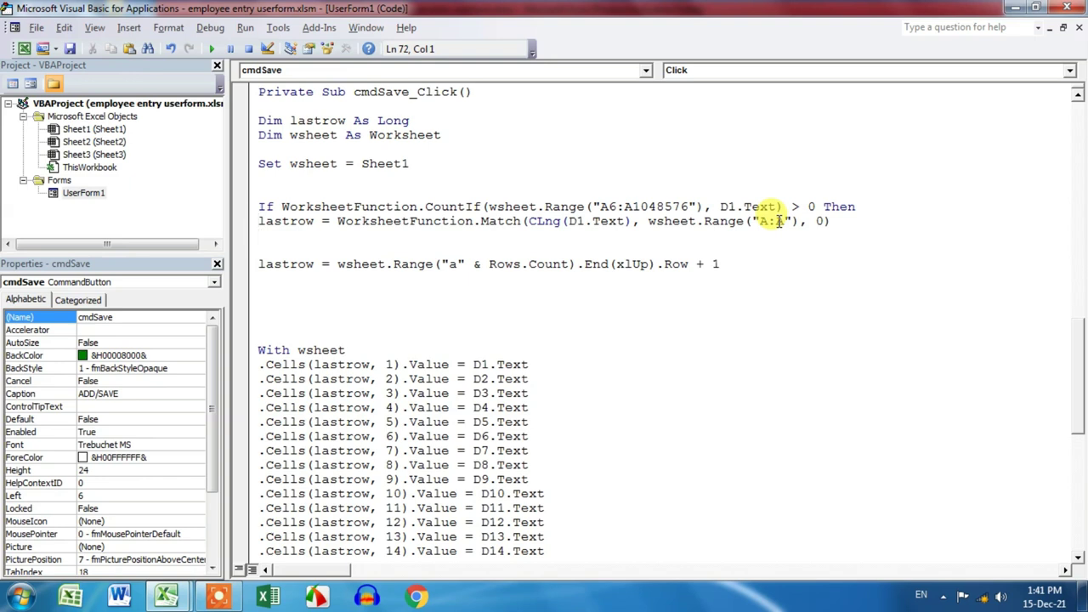
Wrap the Rows.Count lastrow line in Else and End If, removing blank lines
text(ELSE)
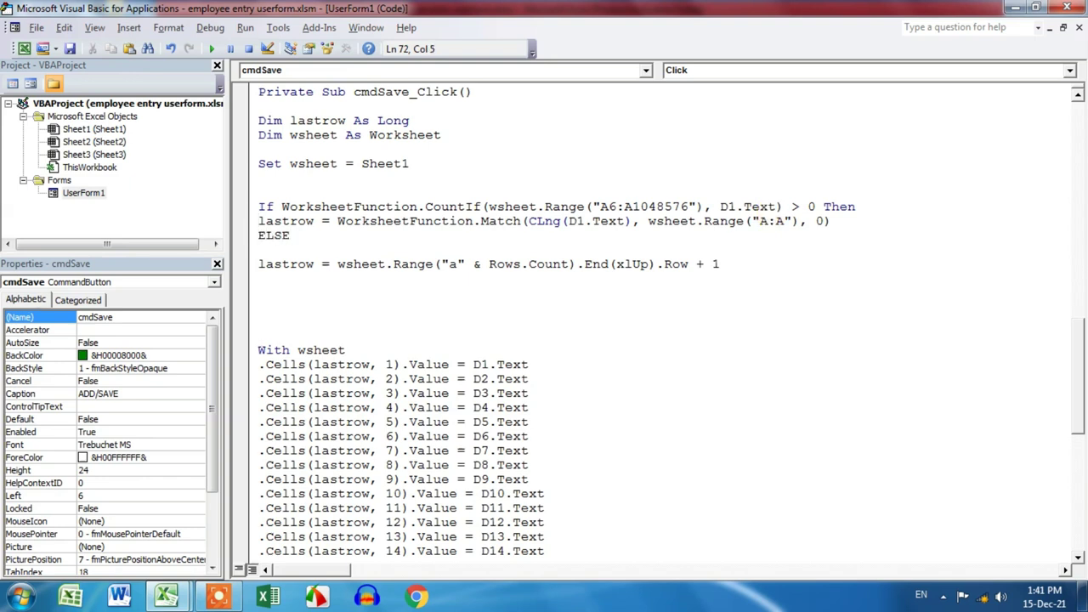
key(Down)
key(Delete)
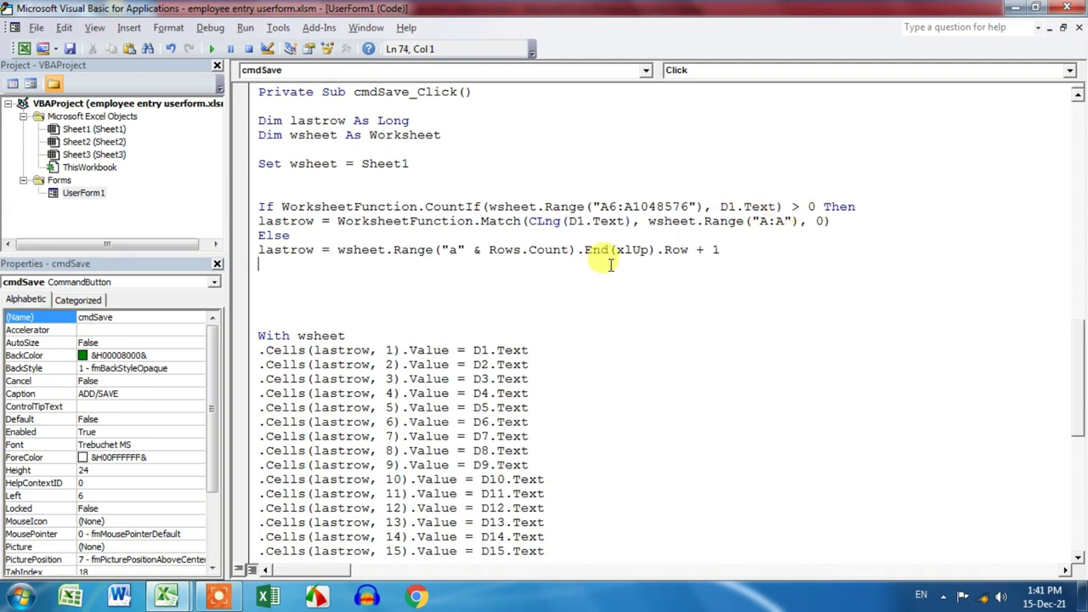
text(E)
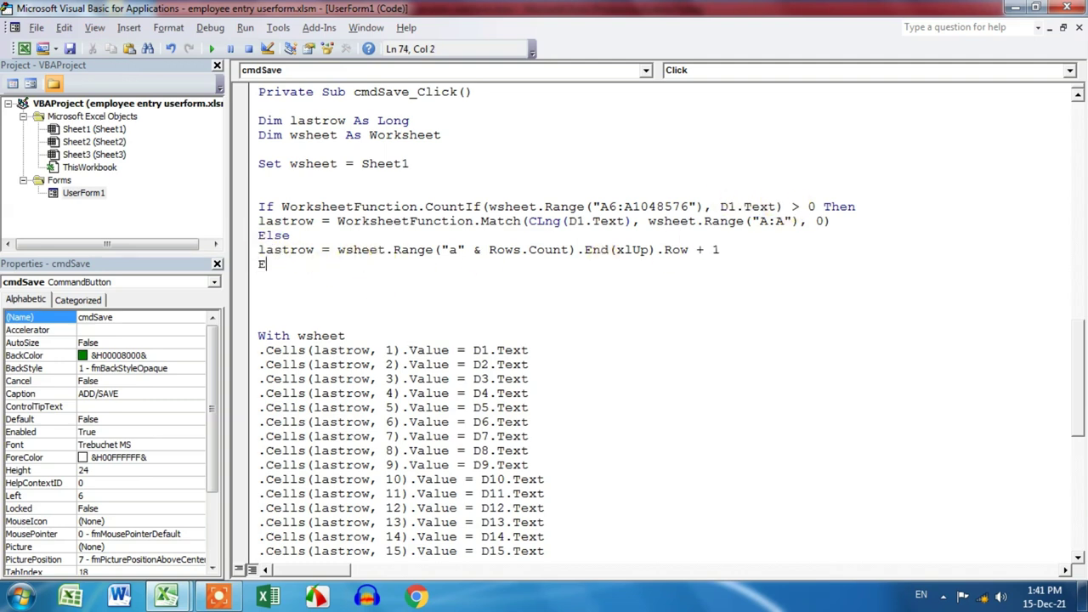
key(Up)
key(Delete)
key(Delete)
key(Delete)
Add On Error Resume Next on a new line just above FileCopy
scroll(441, 405, down, 4)
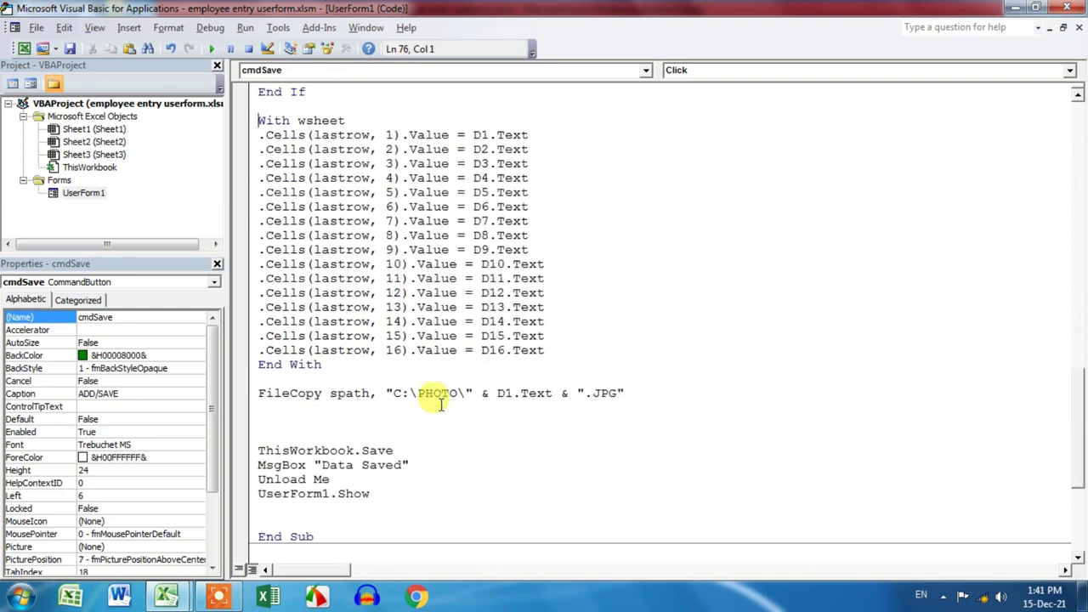
scroll(446, 408, up, 2)
scroll(459, 405, up, 3)
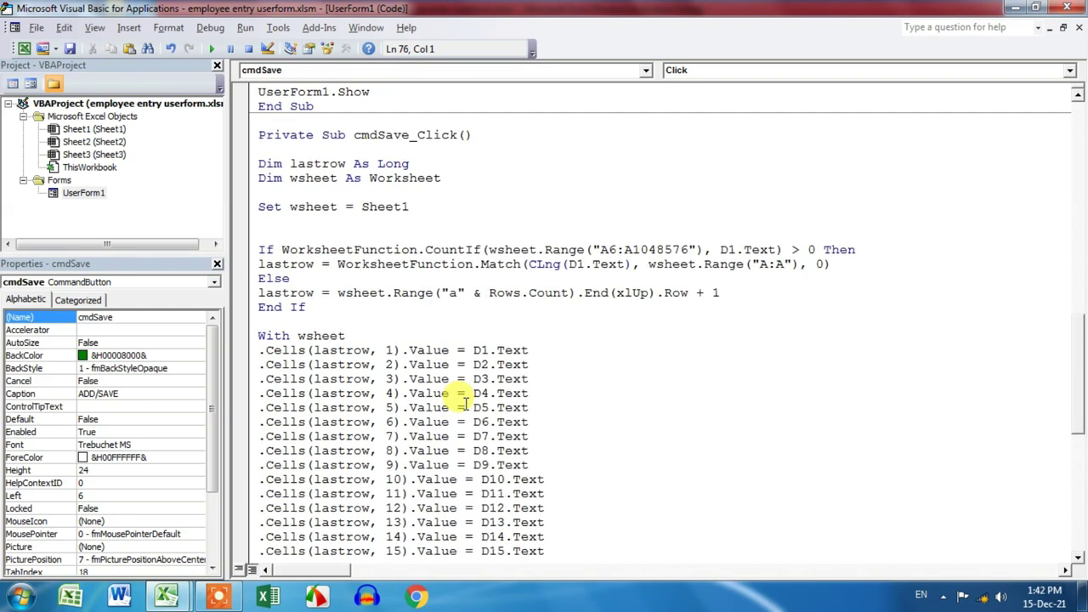
scroll(466, 405, down, 6)
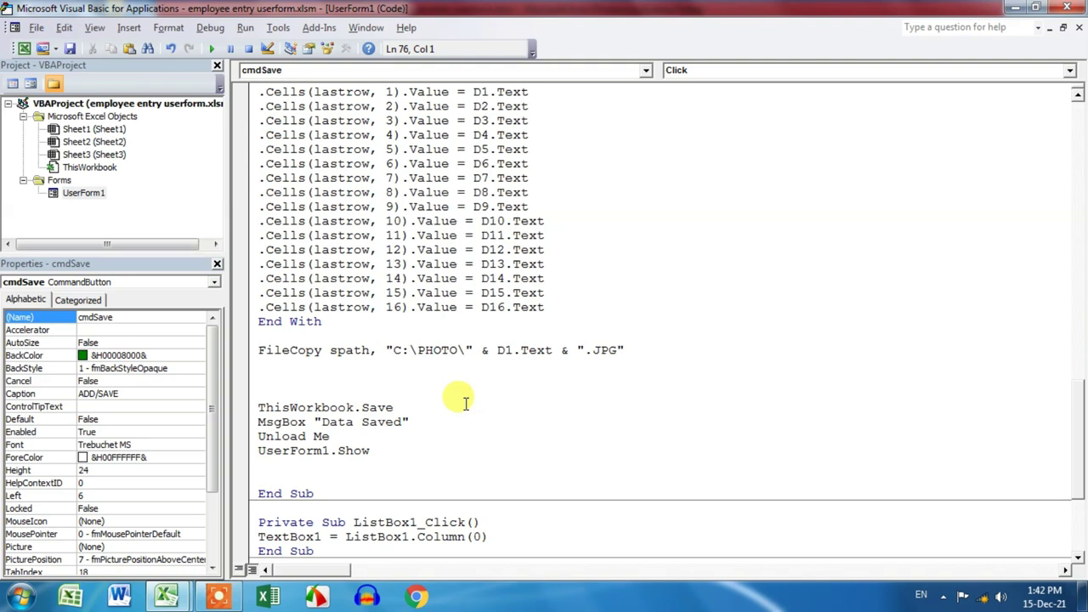
click(291, 338)
text(ON ERROR RESUME NEX)
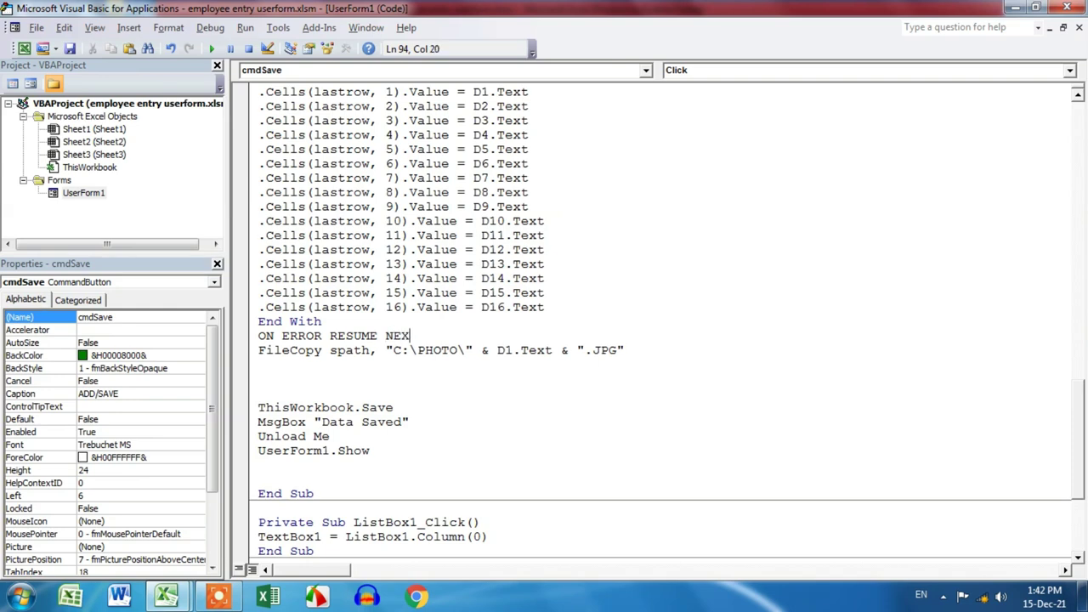
text(T)
key(Down)
Run the form, give the first employee the E3.jpg photo, and save the record
click(212, 48)
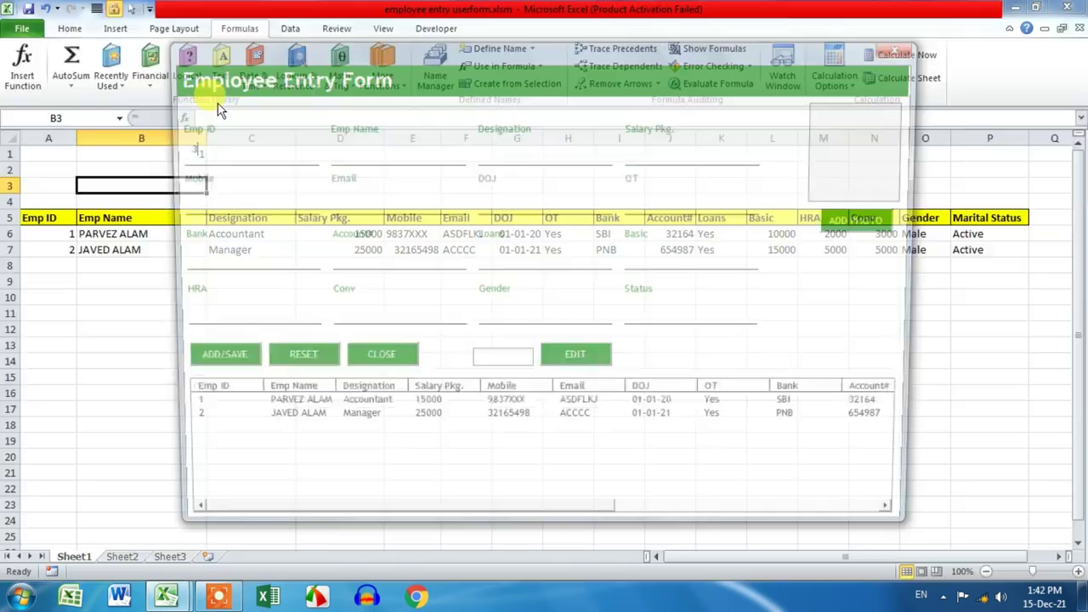
click(525, 408)
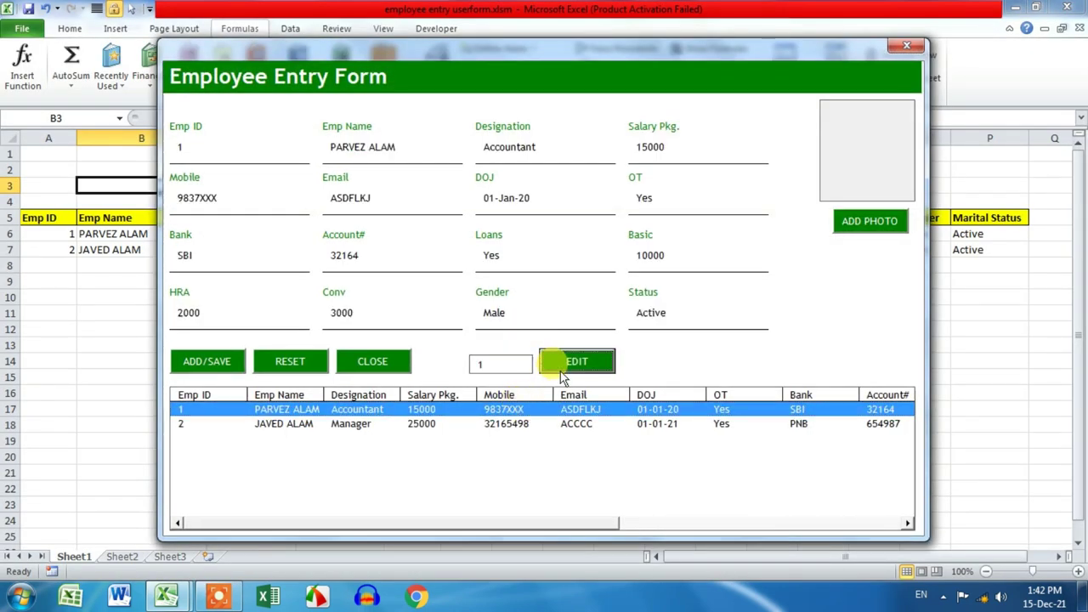
click(871, 227)
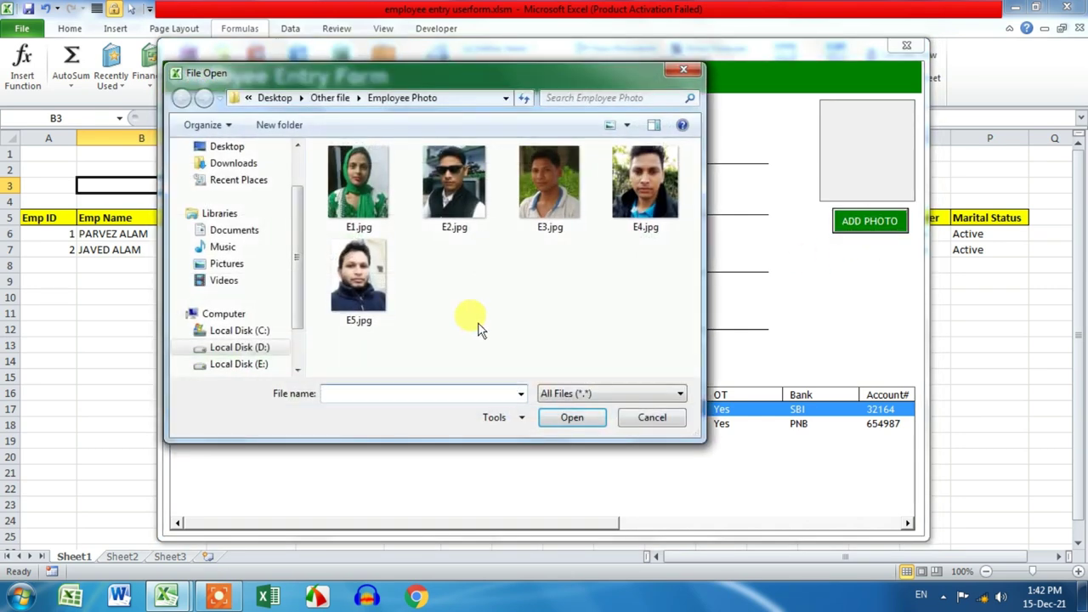
double_click(549, 185)
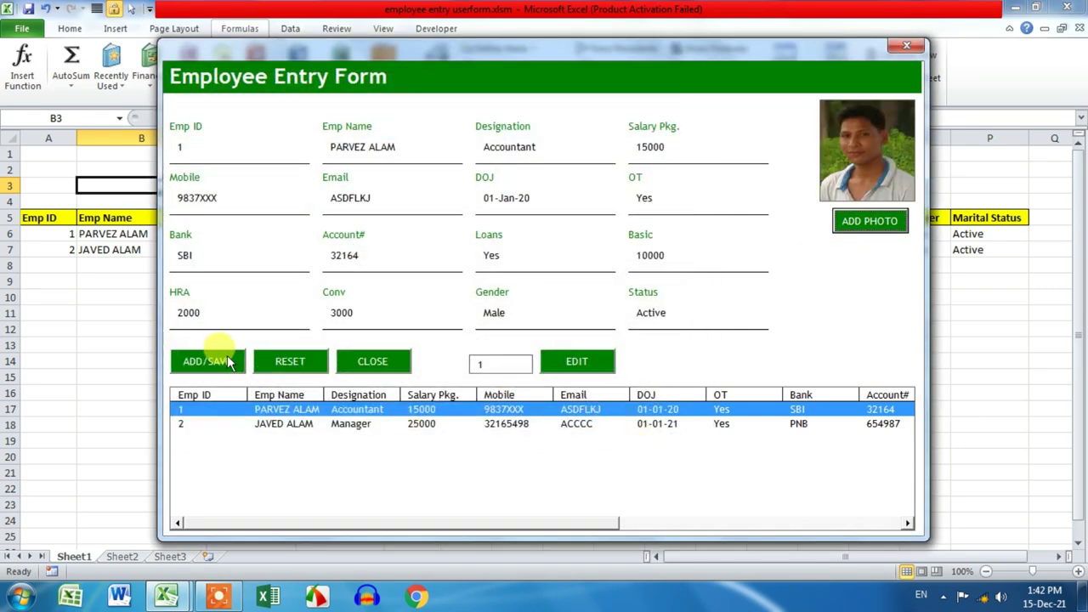
click(228, 362)
click(556, 344)
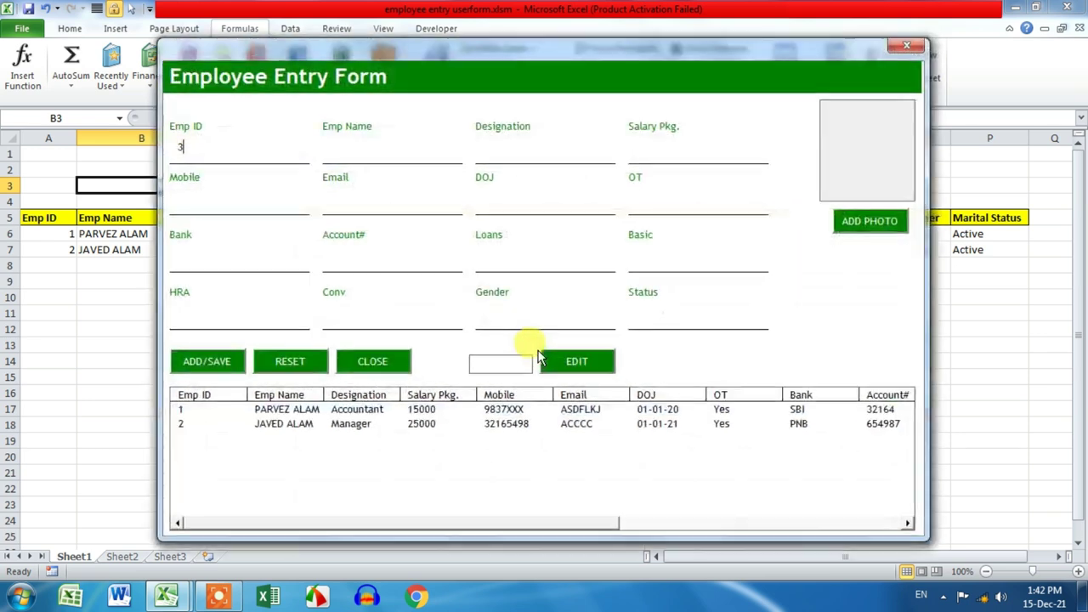
Load the first and second employees' records alternately from the list via EDIT
click(515, 409)
click(565, 361)
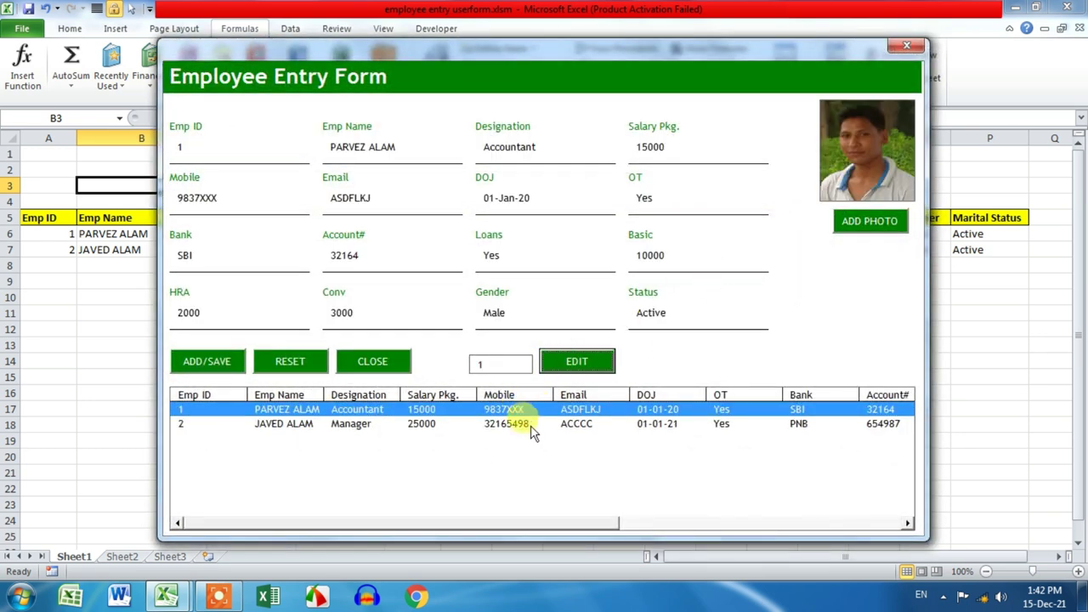
click(530, 423)
click(563, 358)
click(519, 408)
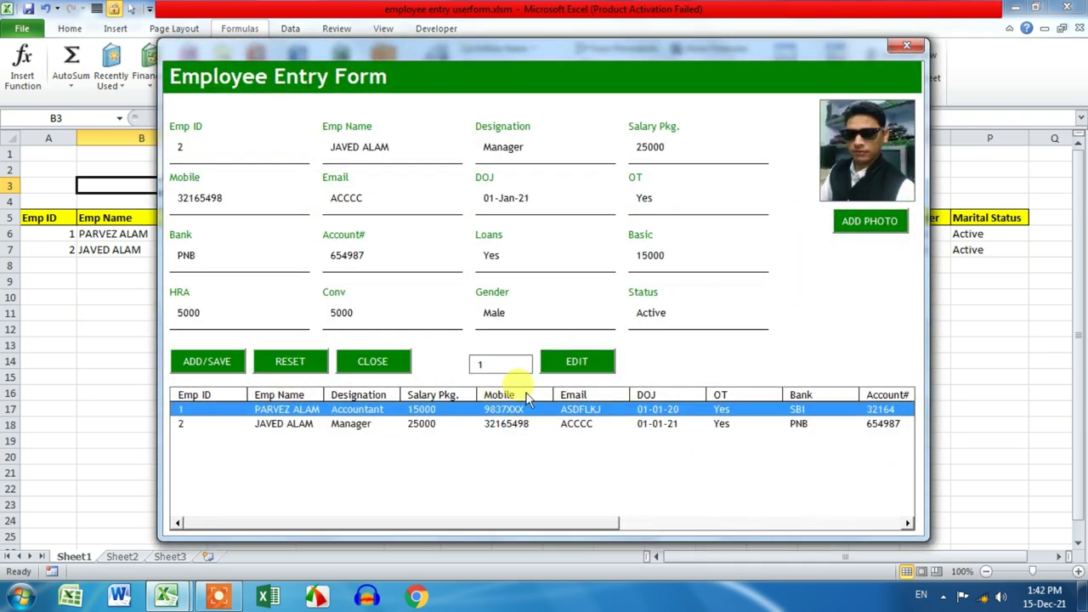
click(548, 364)
click(546, 423)
click(553, 363)
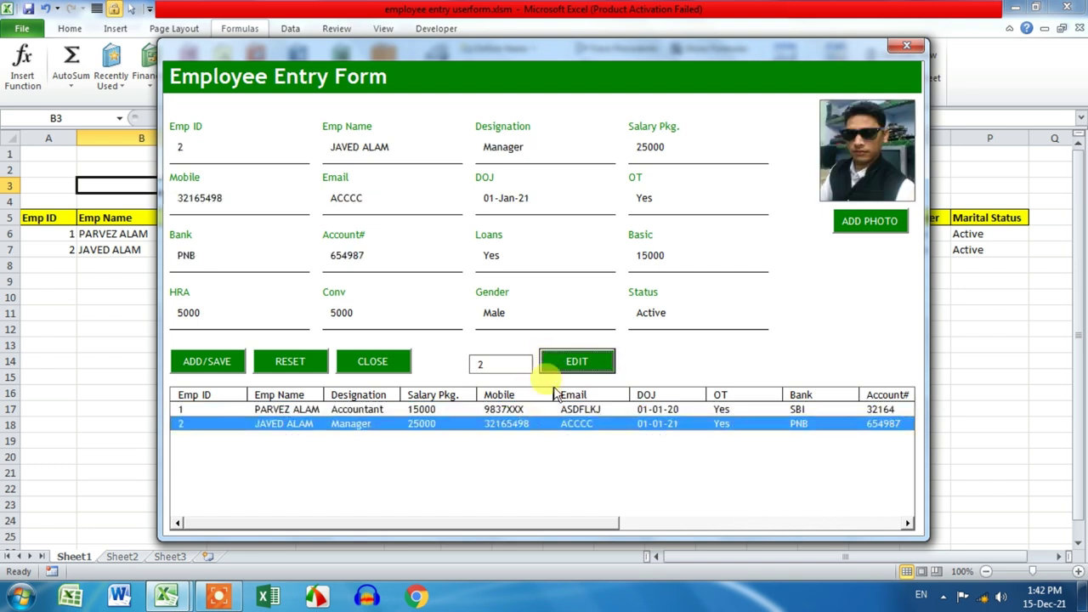
click(553, 409)
click(553, 423)
click(561, 364)
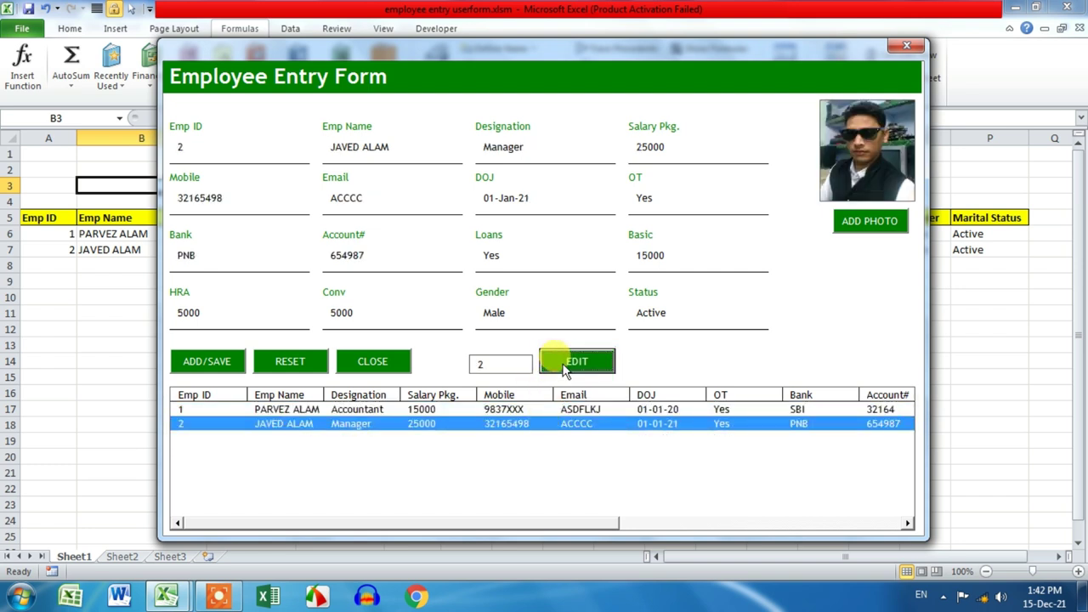
click(526, 409)
Type 5 in the record-number box and load the record, which shows Emp ID 25
click(497, 360)
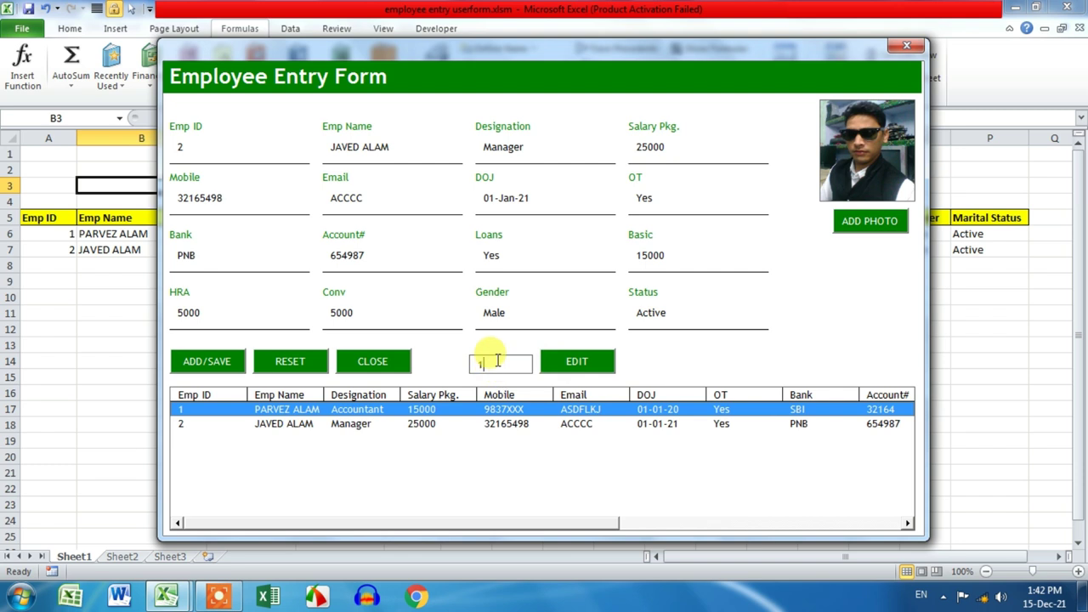
click(425, 423)
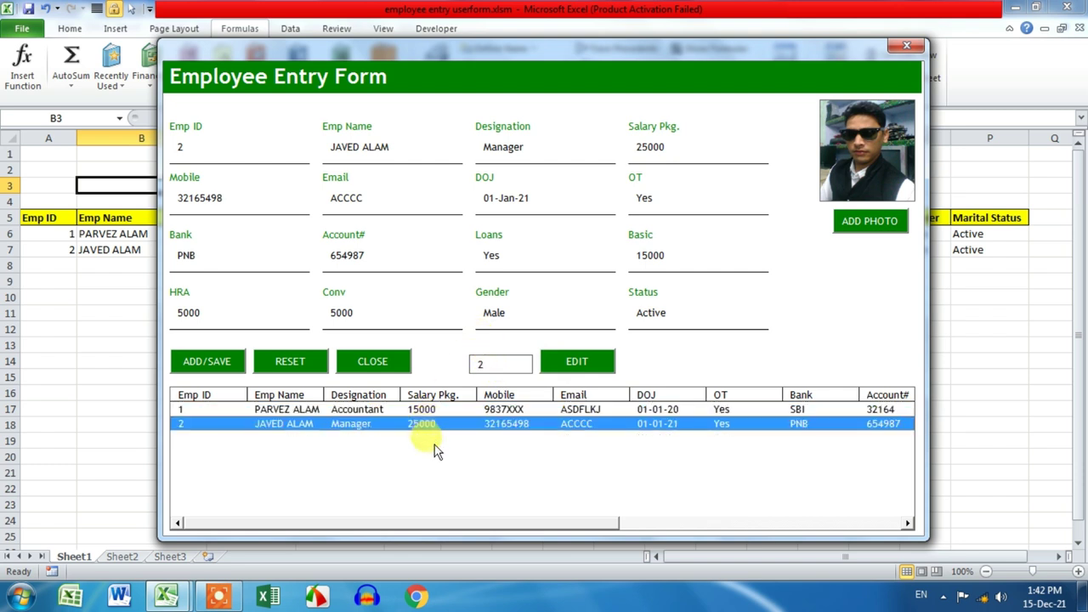
text(5)
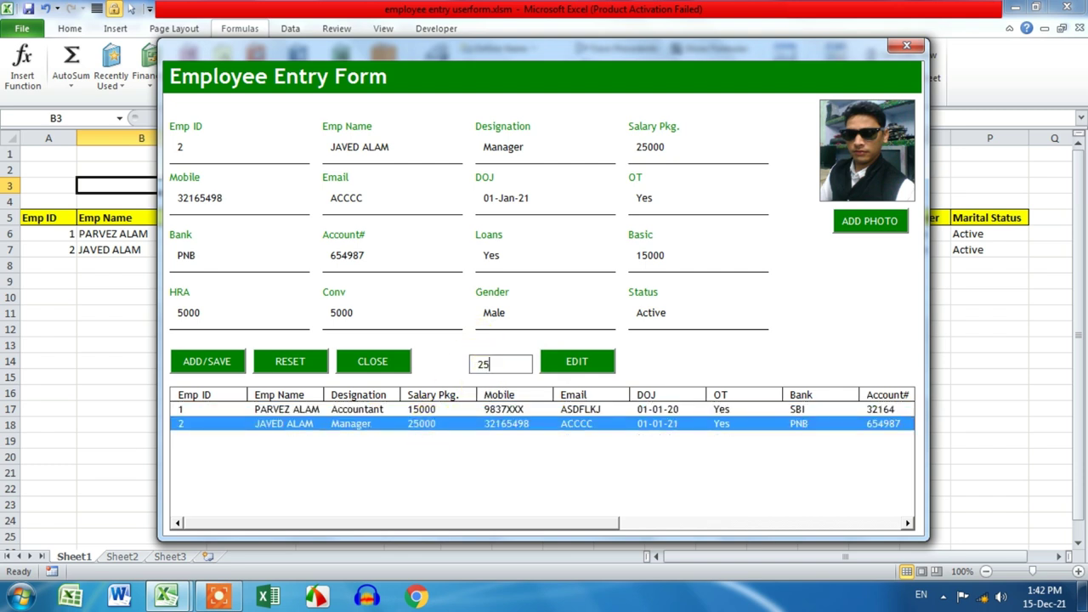
click(558, 361)
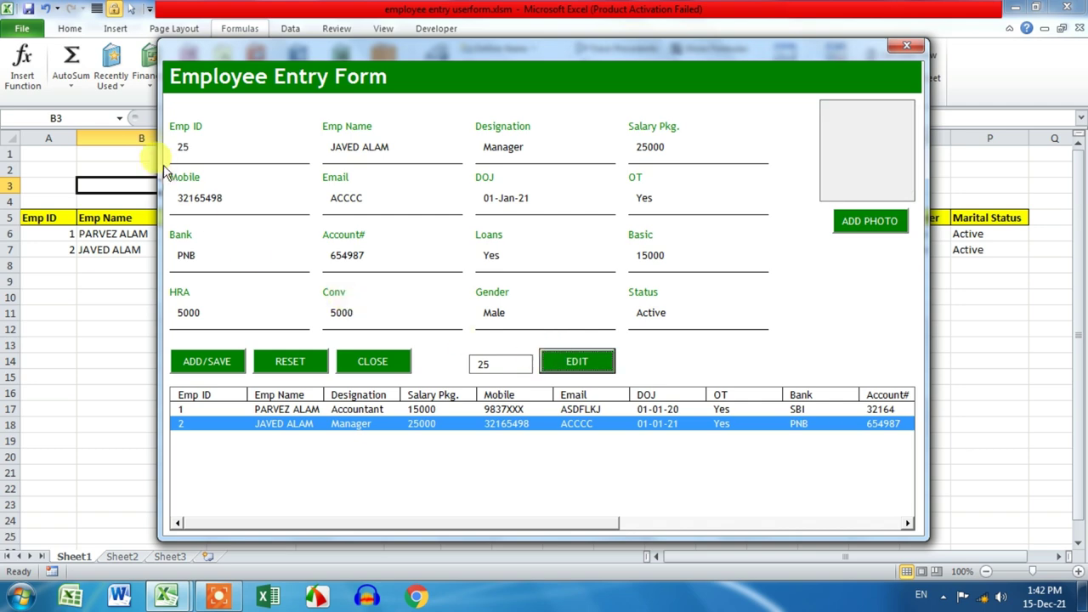
Set the record-number box TextBox1's Locked property to True and rerun the form
click(905, 45)
click(597, 387)
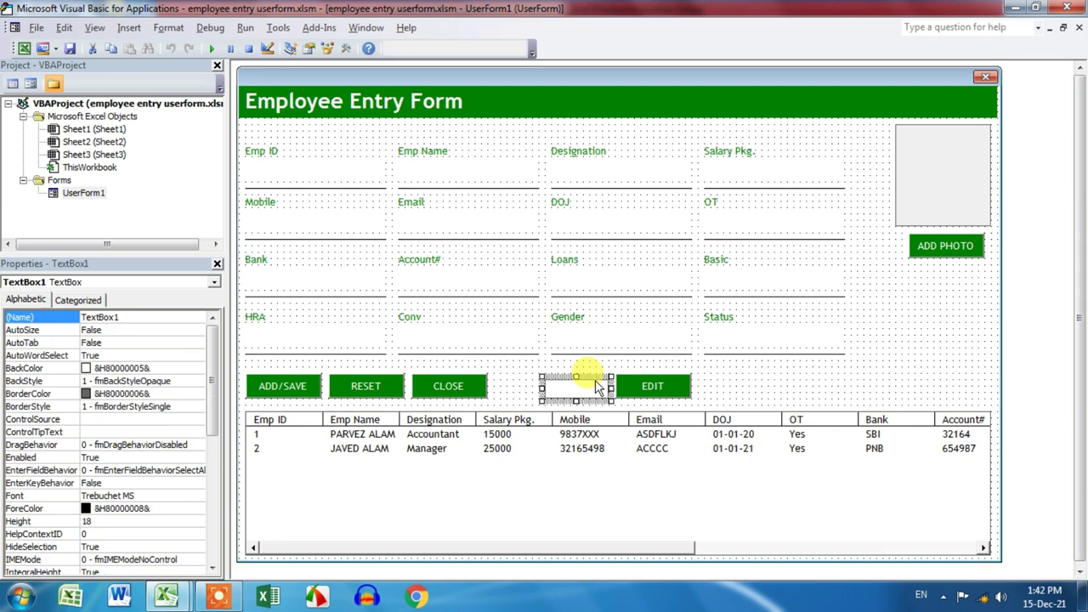
drag(211, 378, 219, 482)
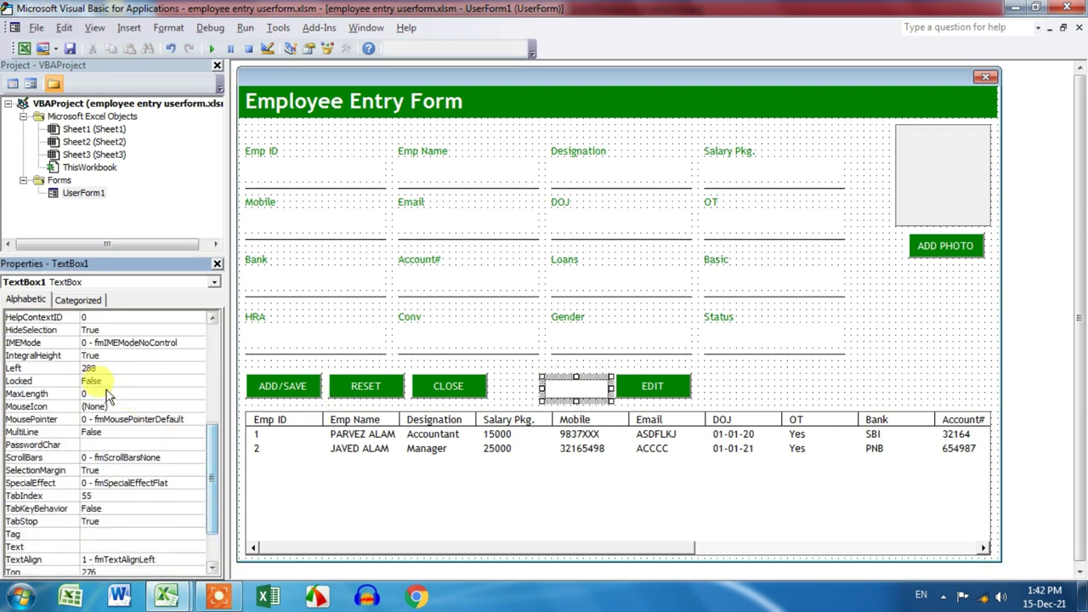
click(122, 381)
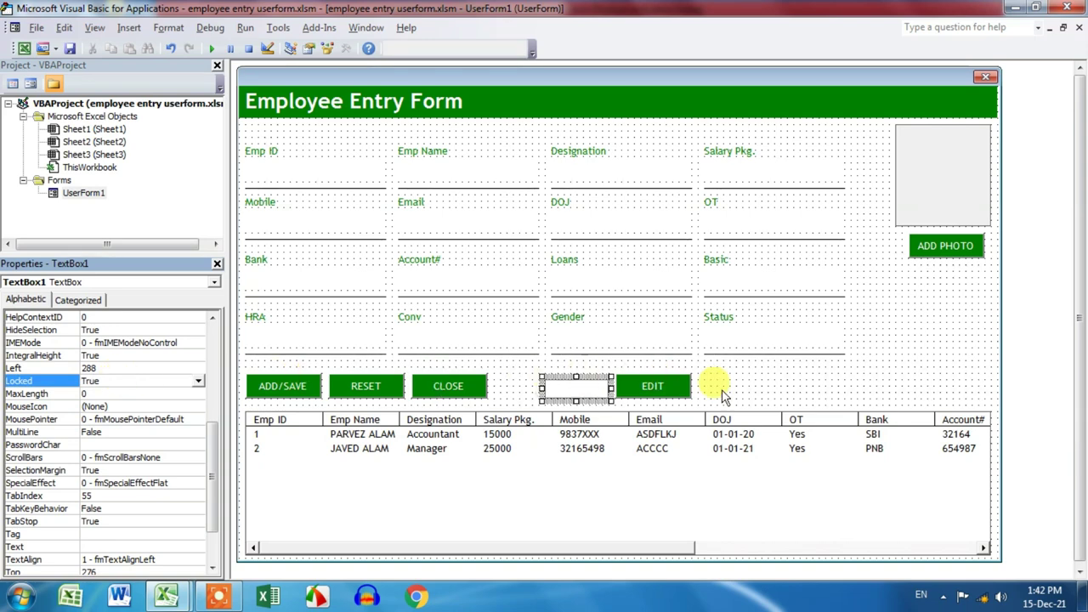
click(377, 187)
click(212, 48)
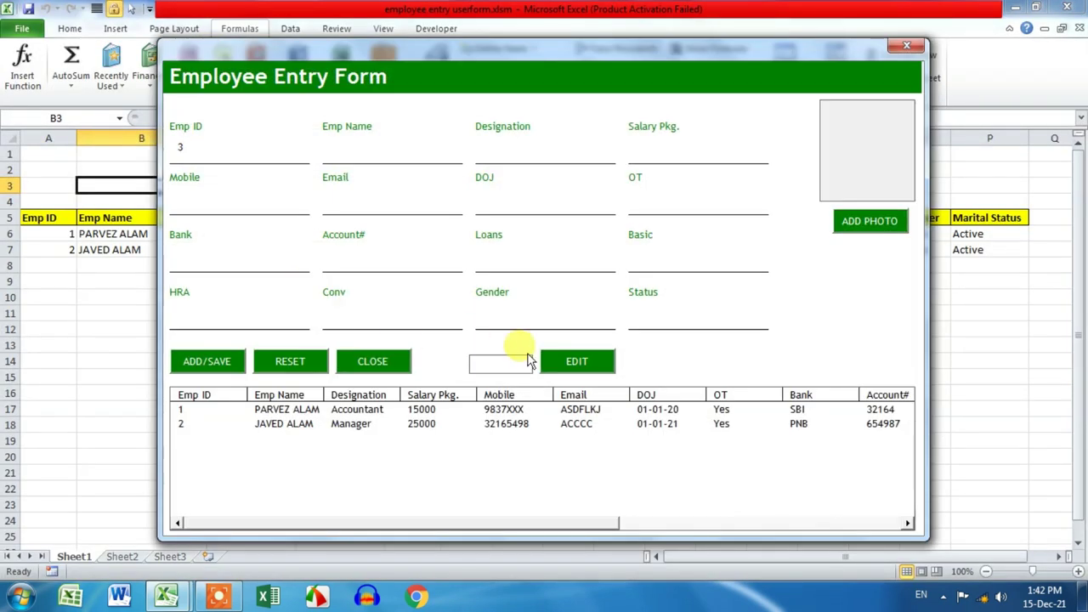
Load the second employee's record, save it back unchanged, and reload it
click(507, 409)
click(552, 367)
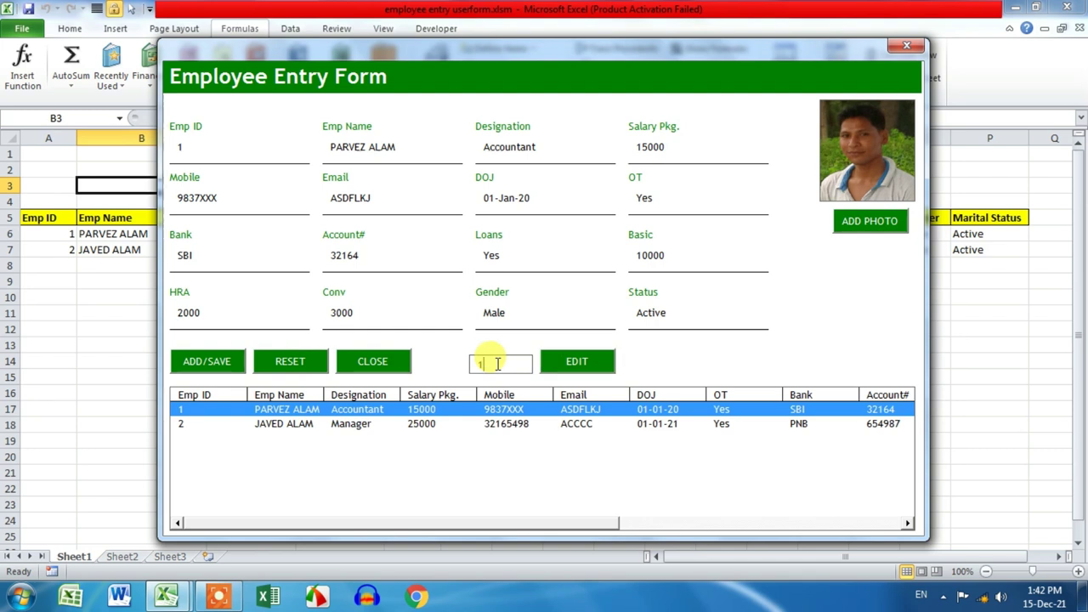
click(561, 423)
click(578, 362)
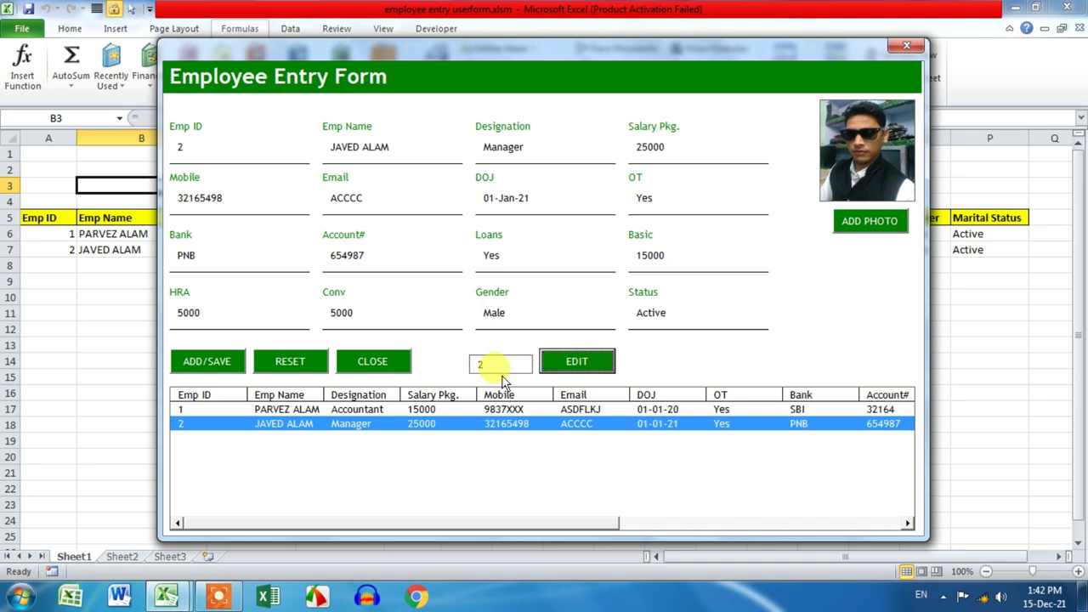
click(245, 363)
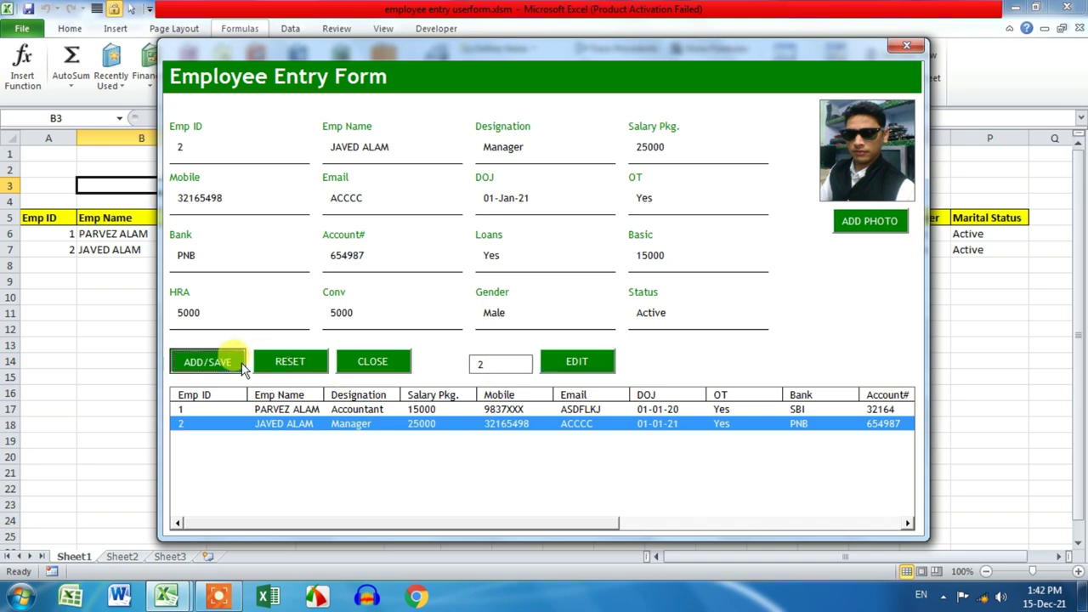
click(559, 345)
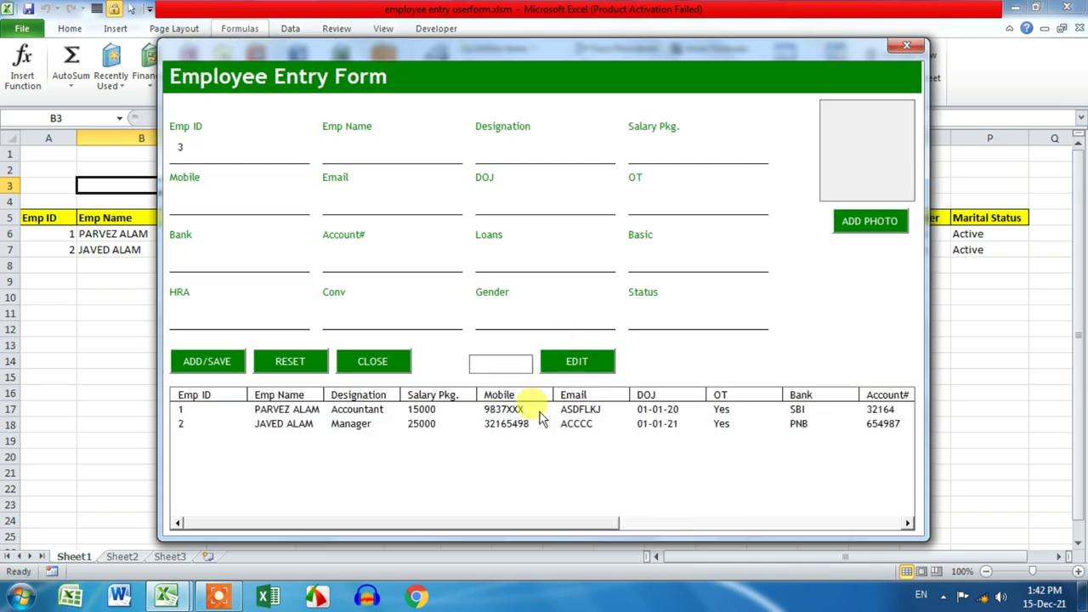
click(571, 364)
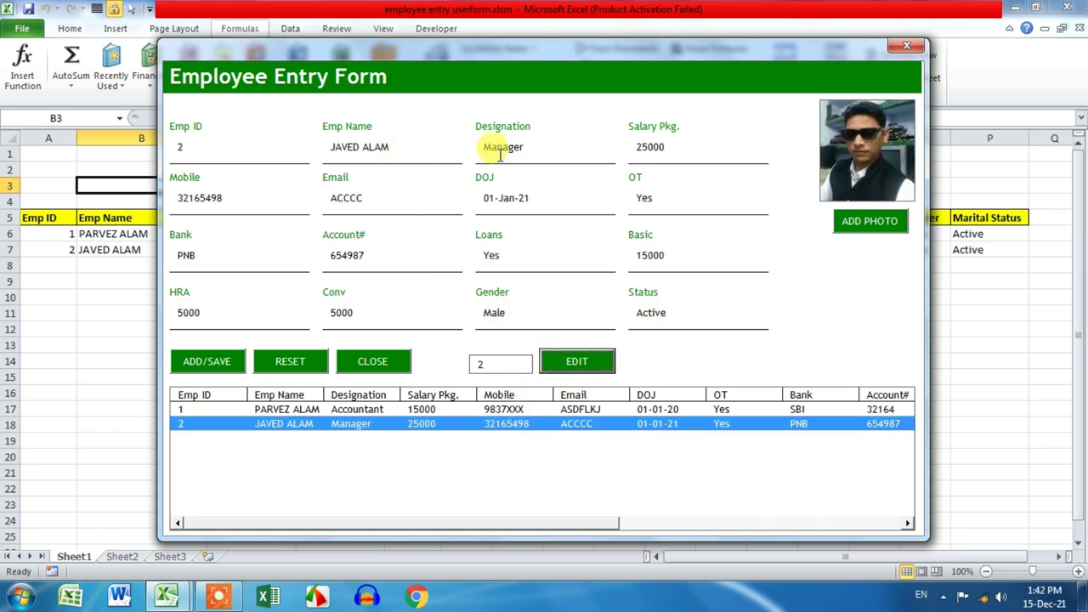
Replace the DOJ with 15-5-2021, save, and reload the record to verify the date
click(542, 149)
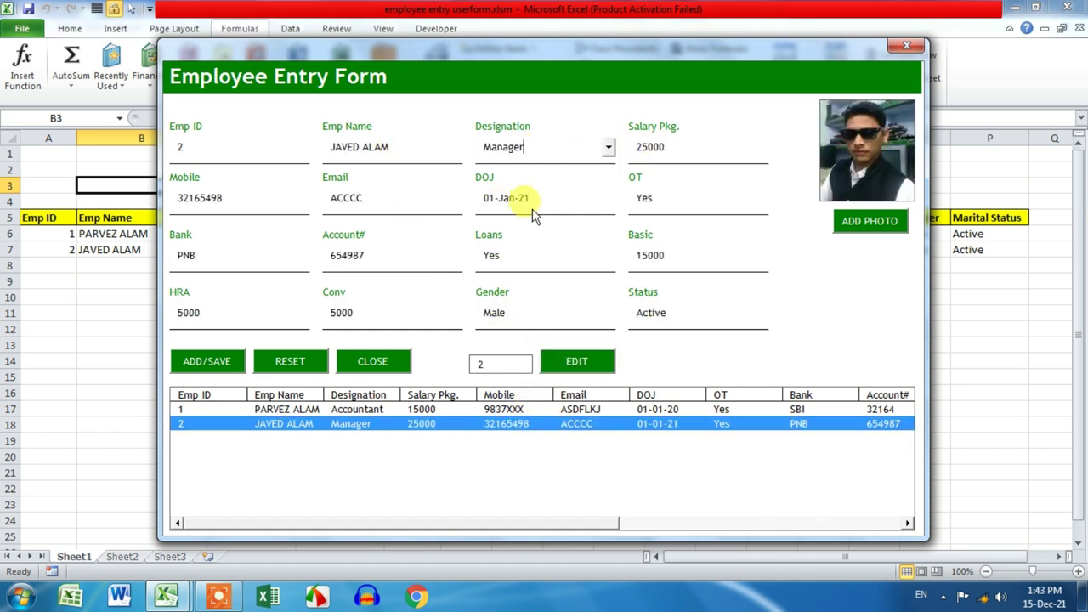
drag(535, 198, 470, 195)
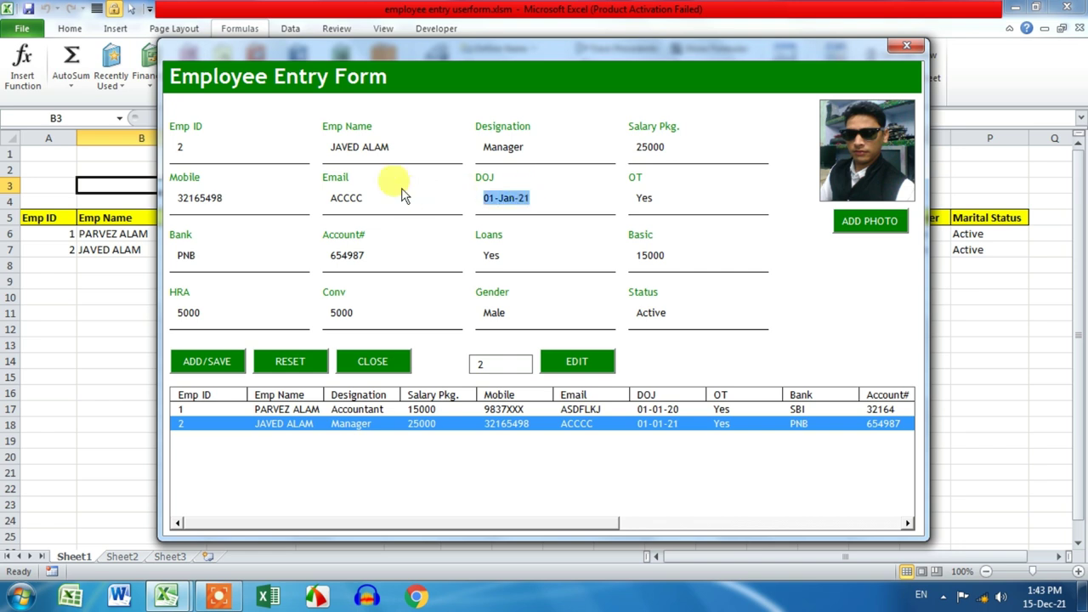
text(15-5-)
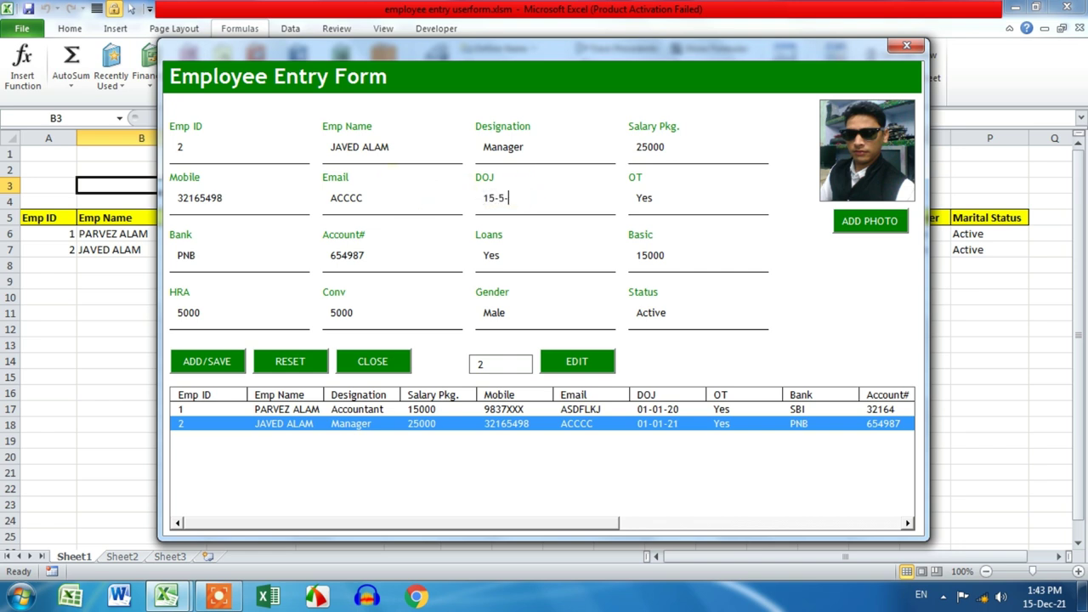
text(202)
text(1)
key(Tab)
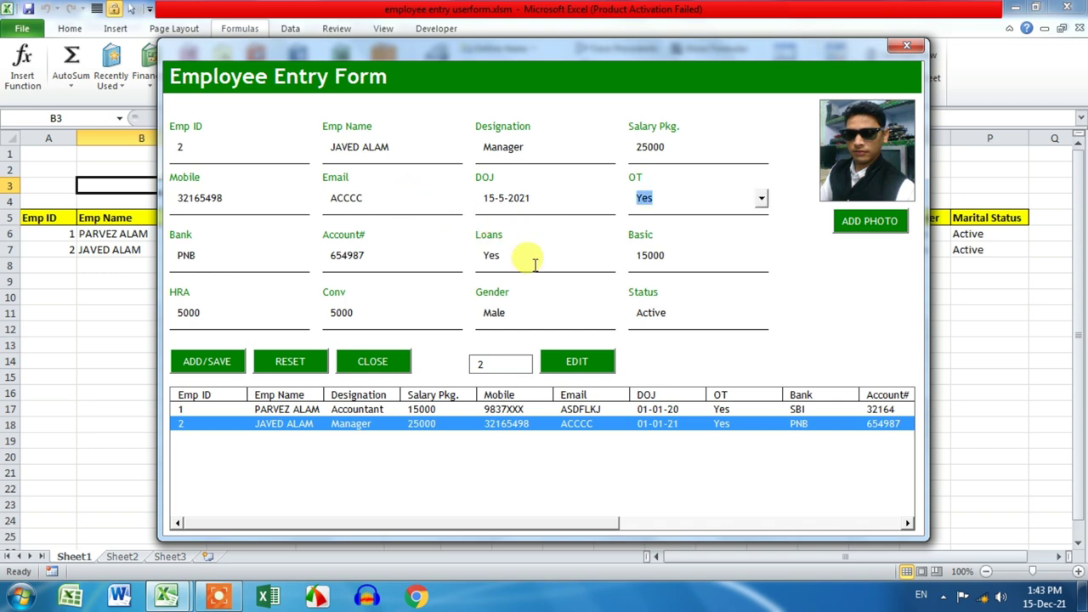
click(210, 358)
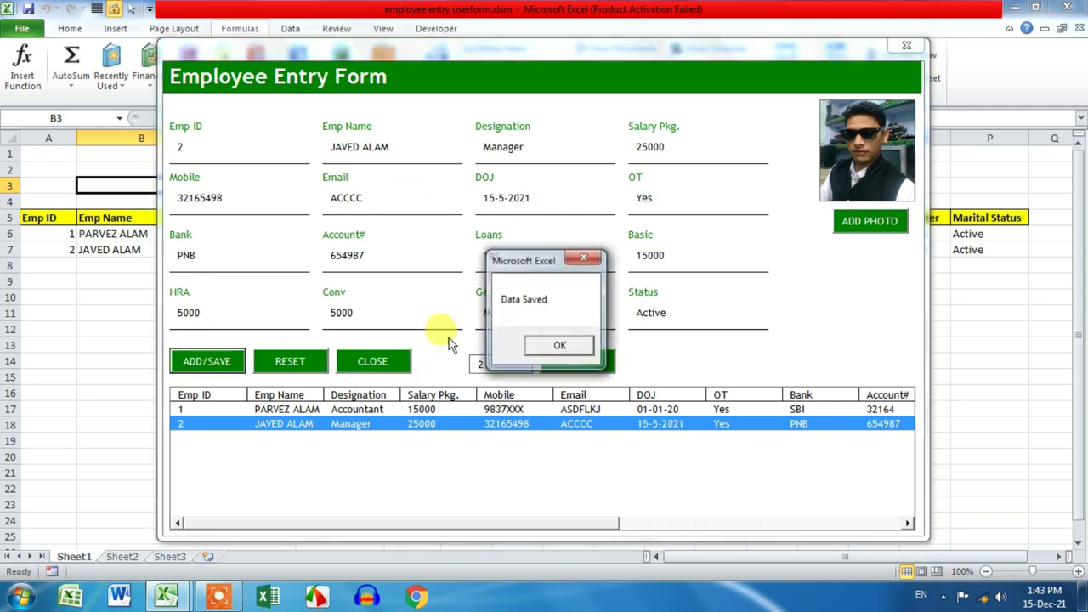
click(544, 341)
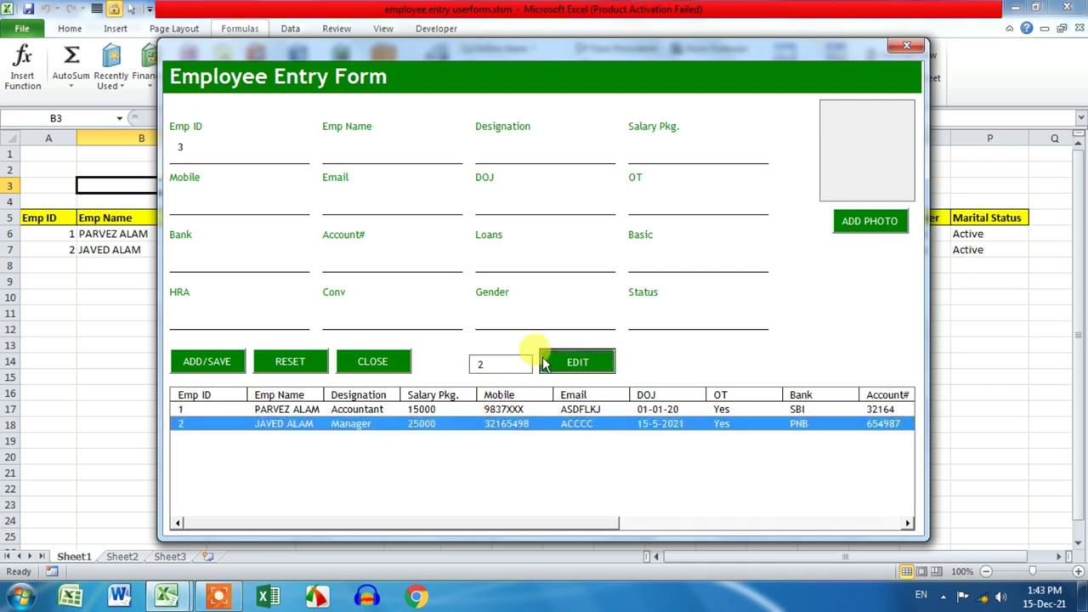
click(544, 359)
drag(539, 195, 431, 197)
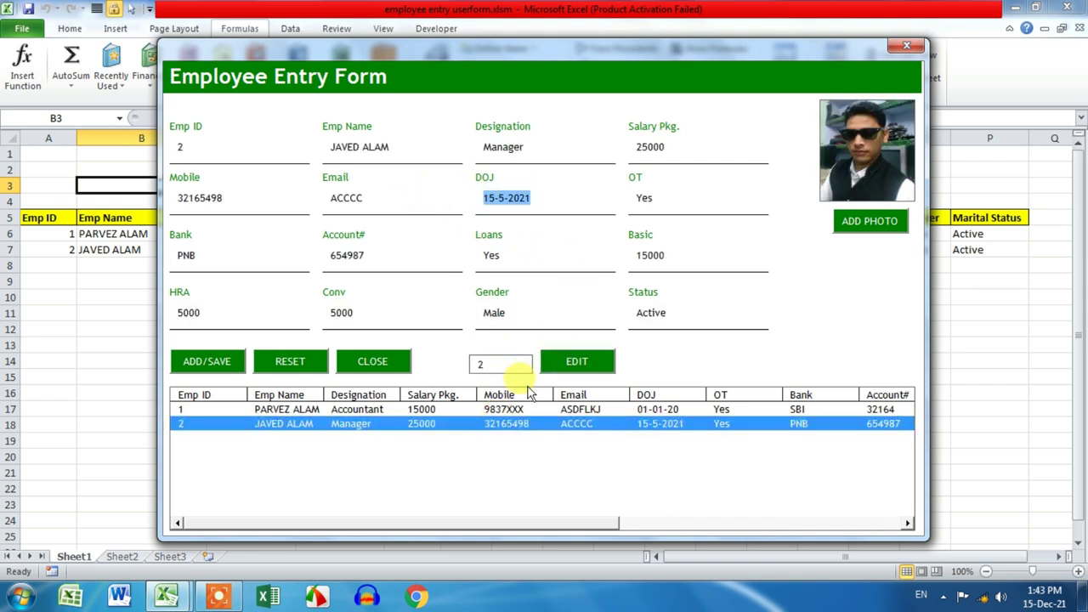